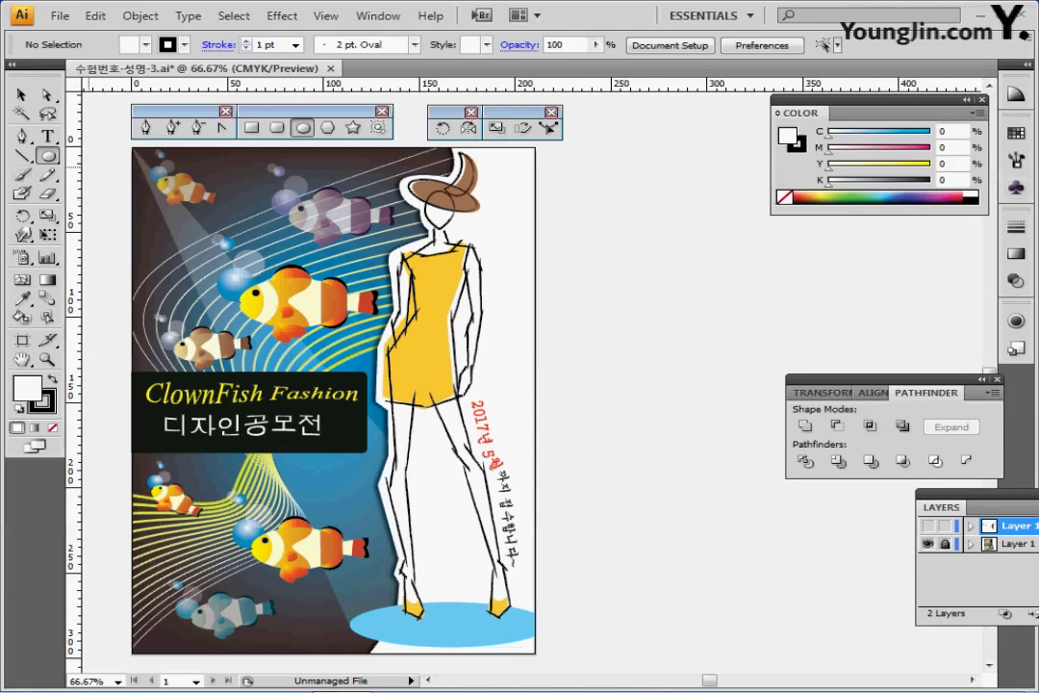
- Hide the locked poster layer and show the layer containing the clownfish reference
drag(173, 231, 807, 557)
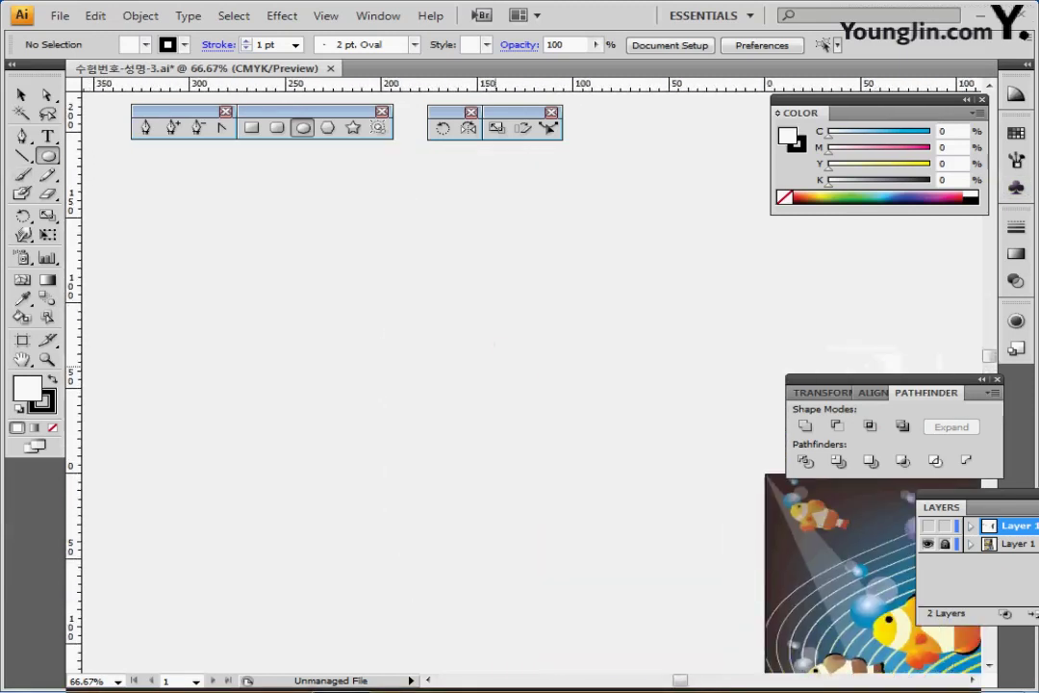
click(929, 544)
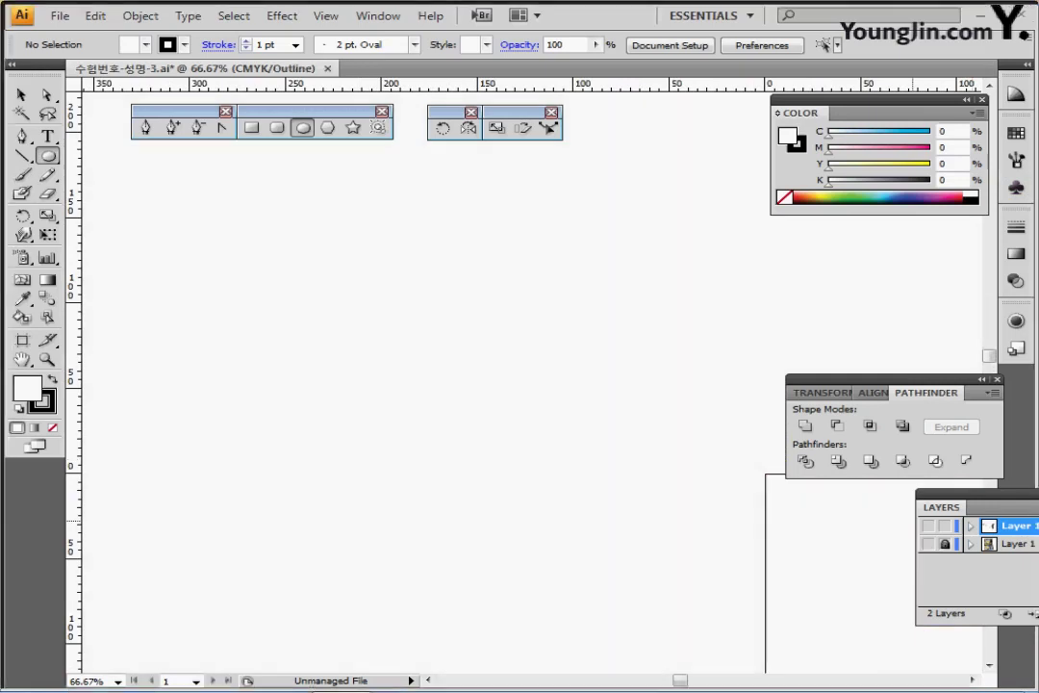
click(929, 526)
ctrl+click(437, 489)
ctrl+click(535, 471)
drag(588, 388, 533, 398)
ctrl+alt+click(616, 403)
drag(615, 402, 555, 392)
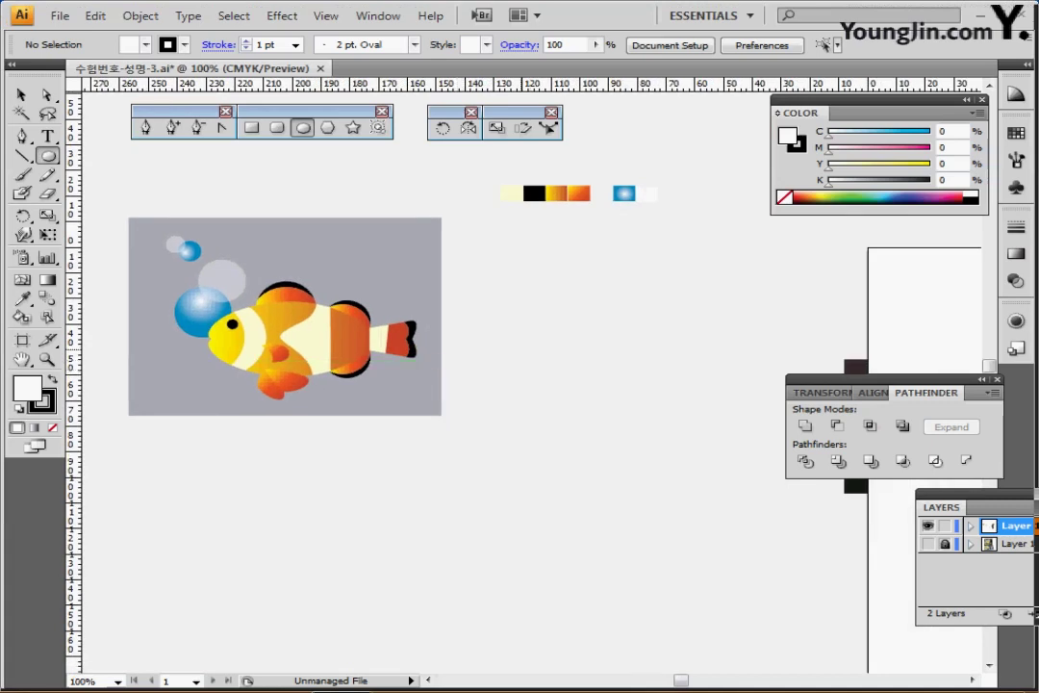
- Draw a 20 × 20 mm circle in the empty area beside the clownfish reference and remove its fill
key(ctrl+plus)
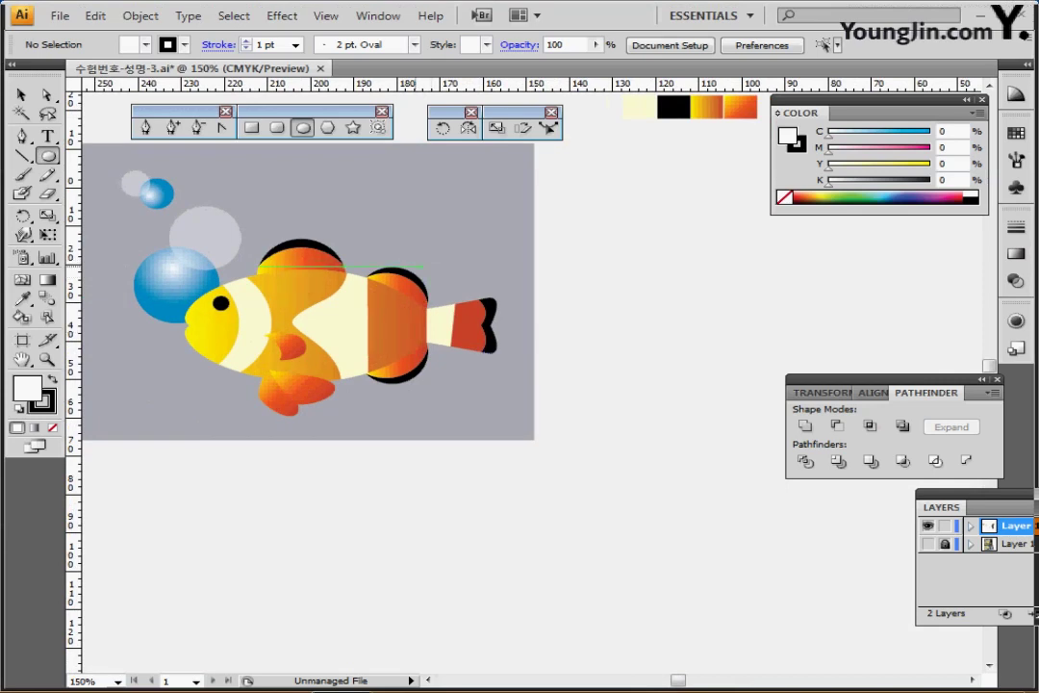
key(ctrl+minus)
drag(629, 289, 575, 222)
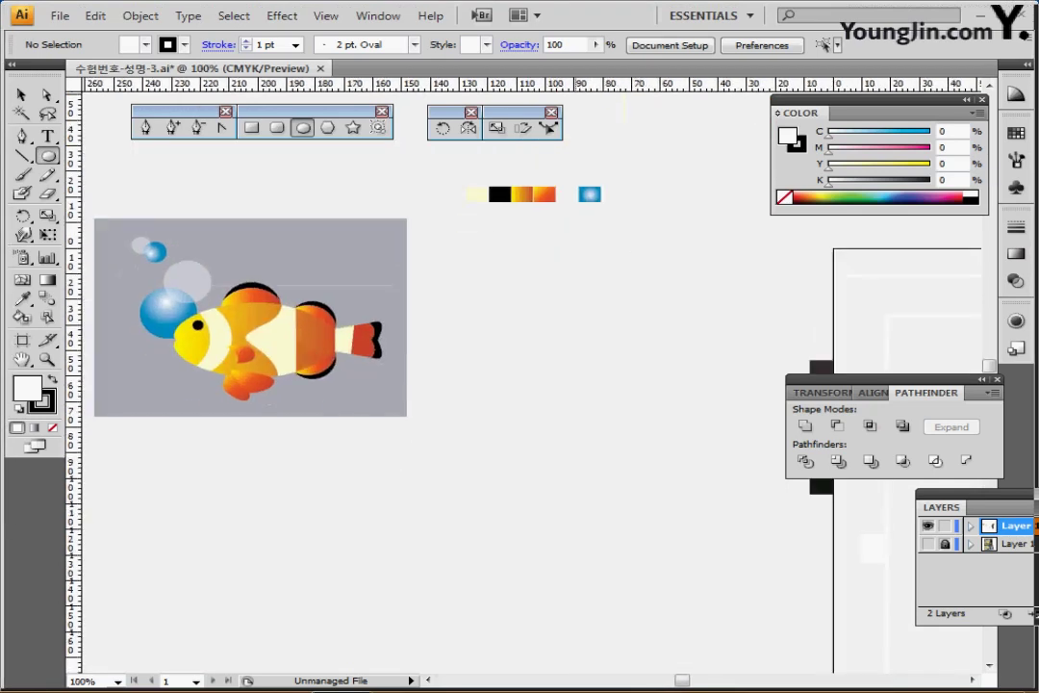
click(498, 254)
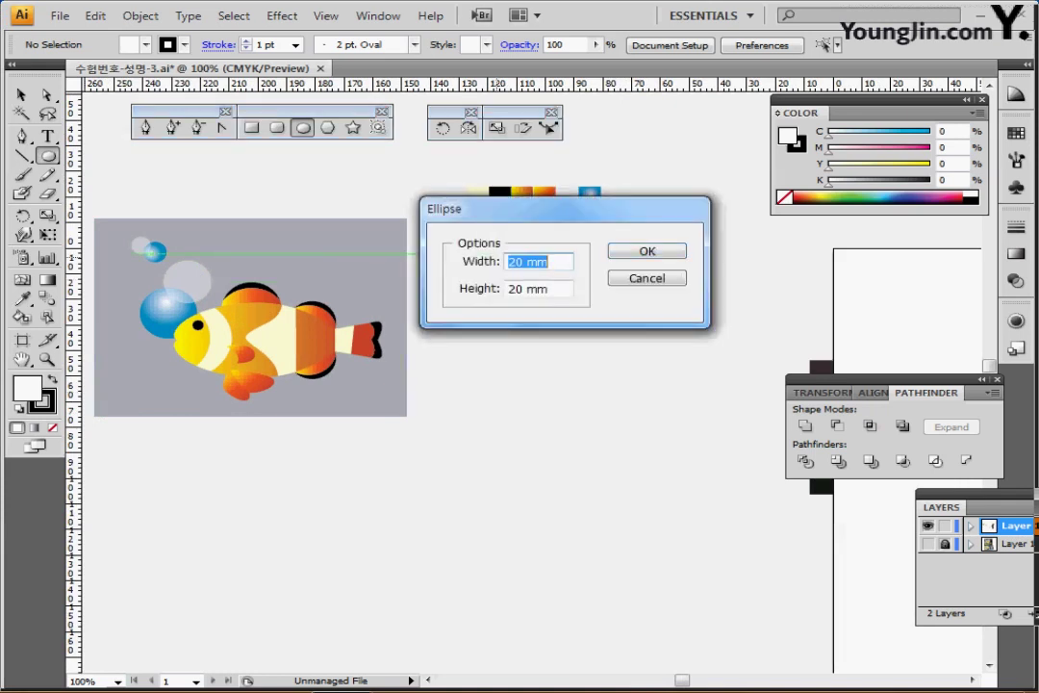
key(Tab)
key(Return)
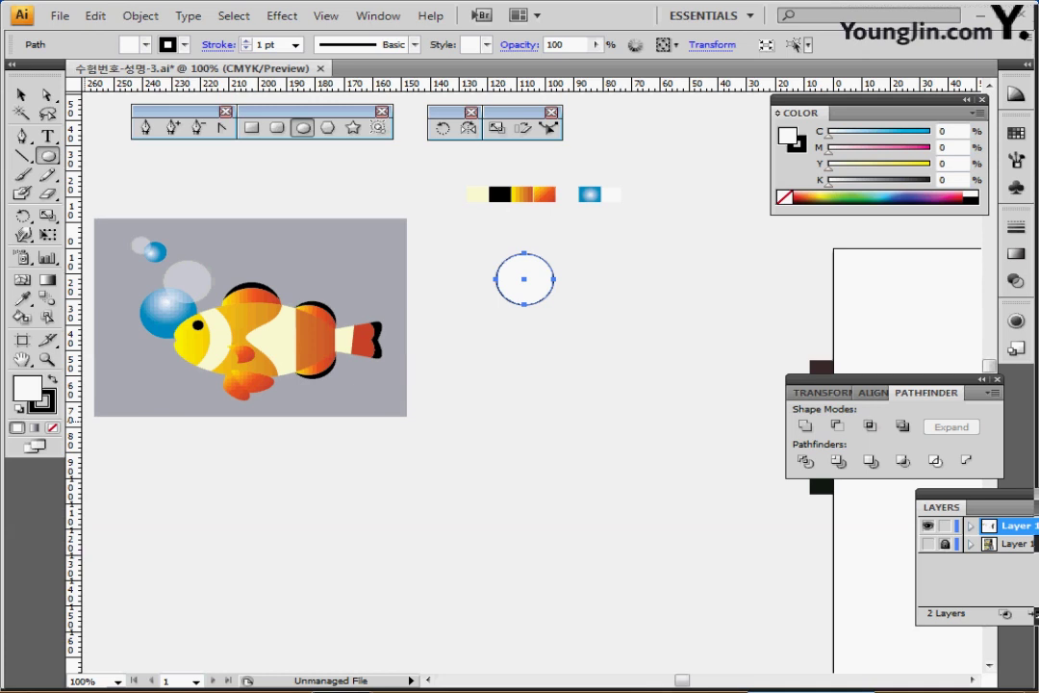
click(52, 428)
- Lock the gray background rectangle behind the clownfish reference
ctrl+click(559, 303)
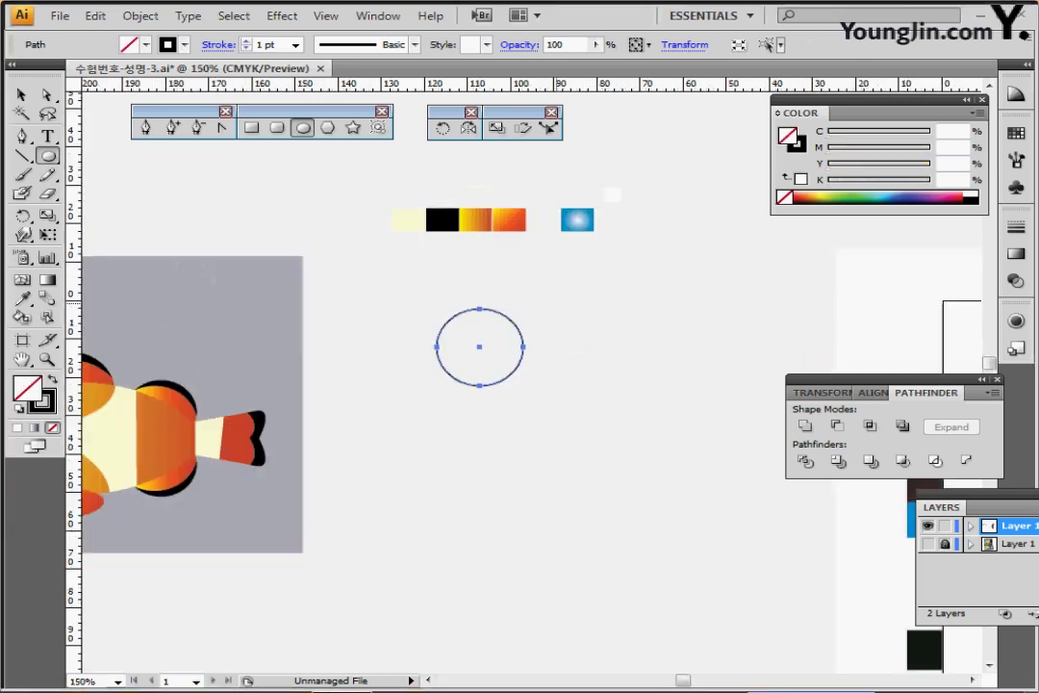
drag(318, 445, 665, 338)
ctrl+click(530, 353)
ctrl+click(611, 389)
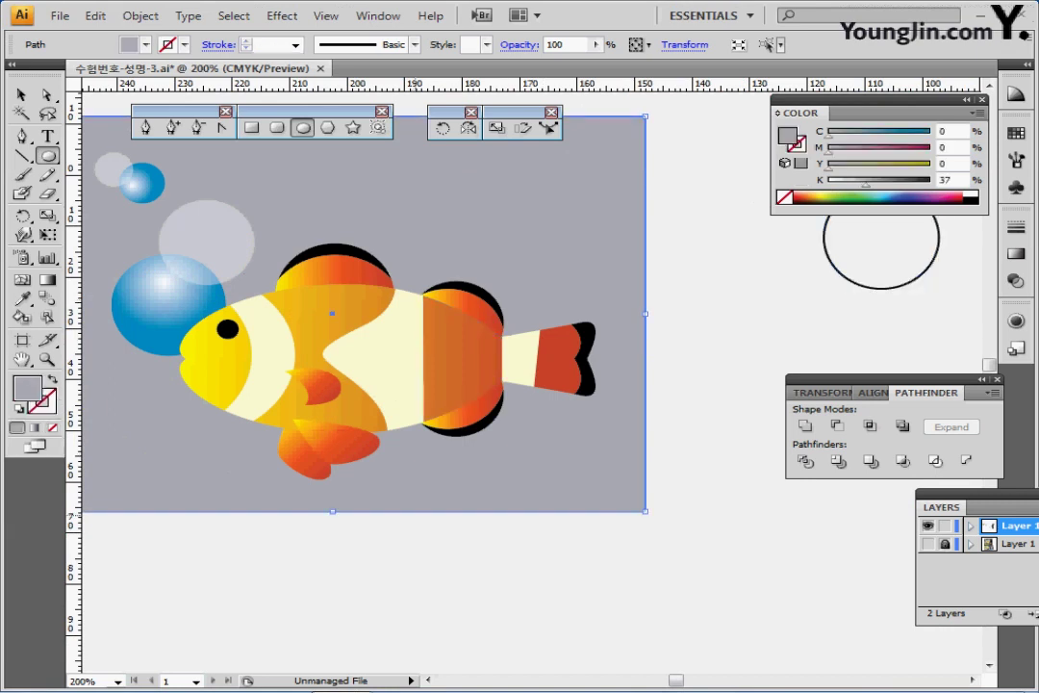
drag(455, 573, 135, 196)
key(ctrl+2)
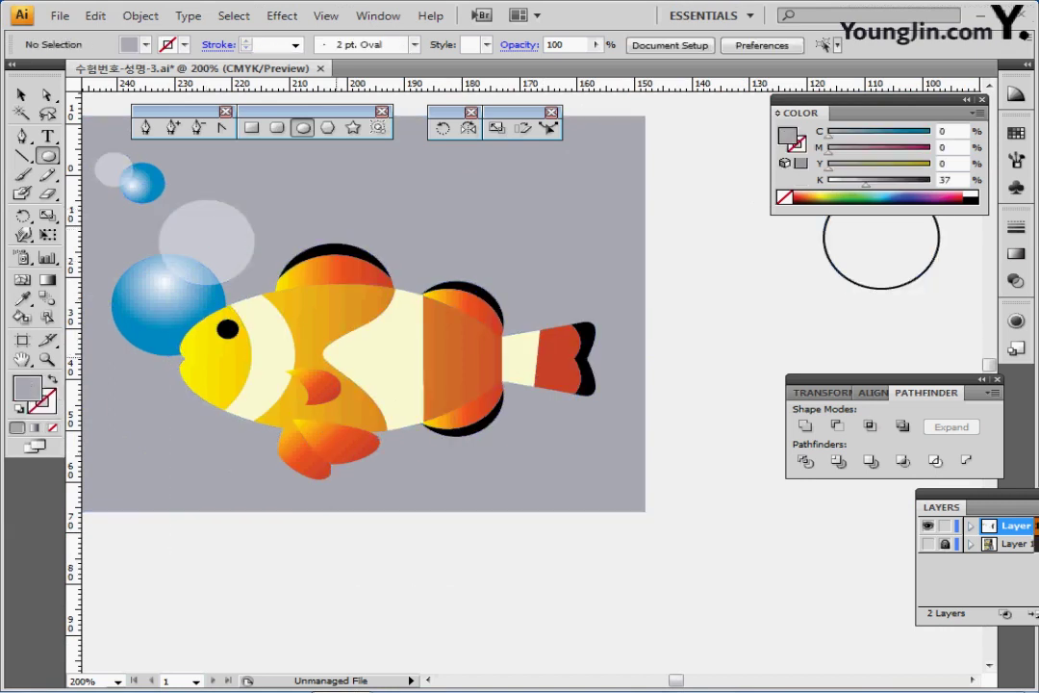
- Trace the fish's upper body from mouth to tail base with the Pen tool, using no fill and a 1 pt black stroke
key(ctrl+equal)
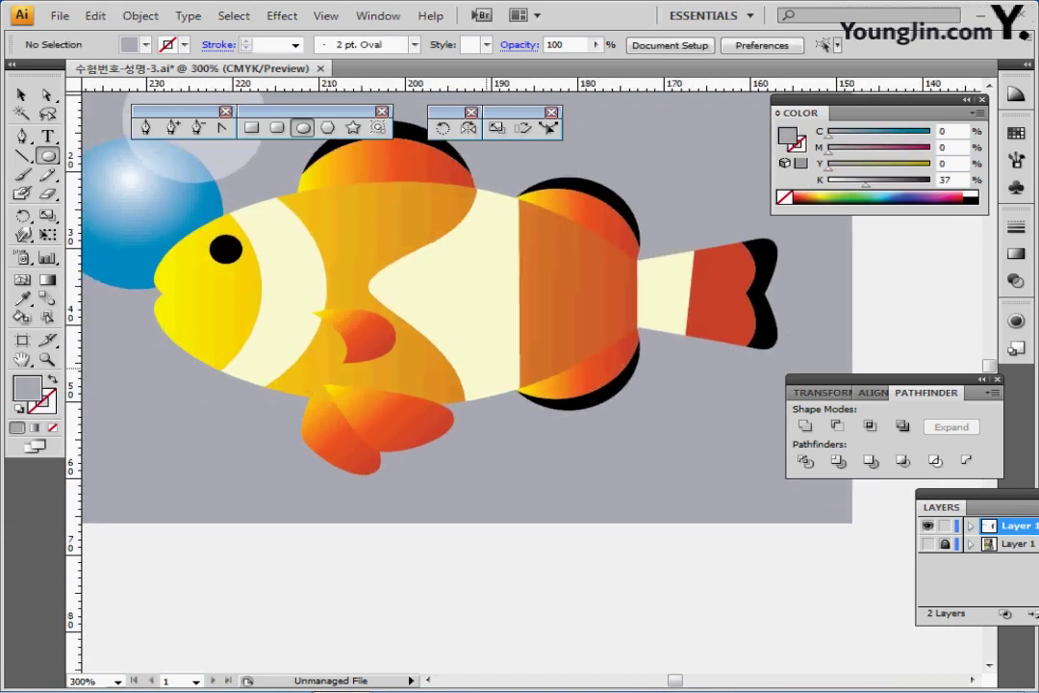
key(p)
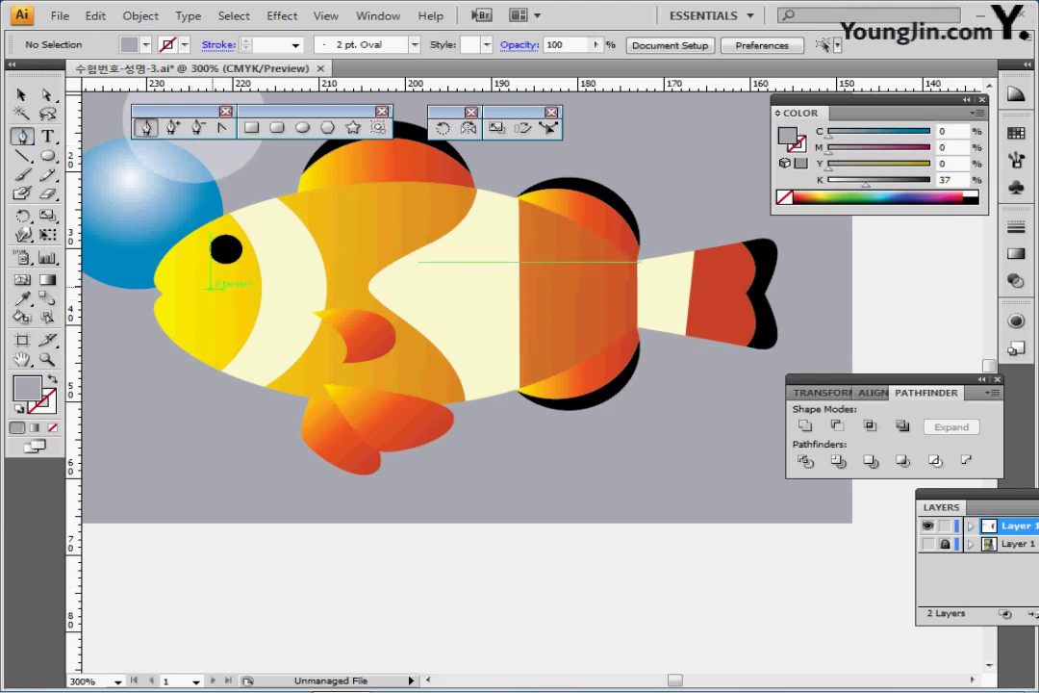
drag(212, 287, 201, 323)
key(d)
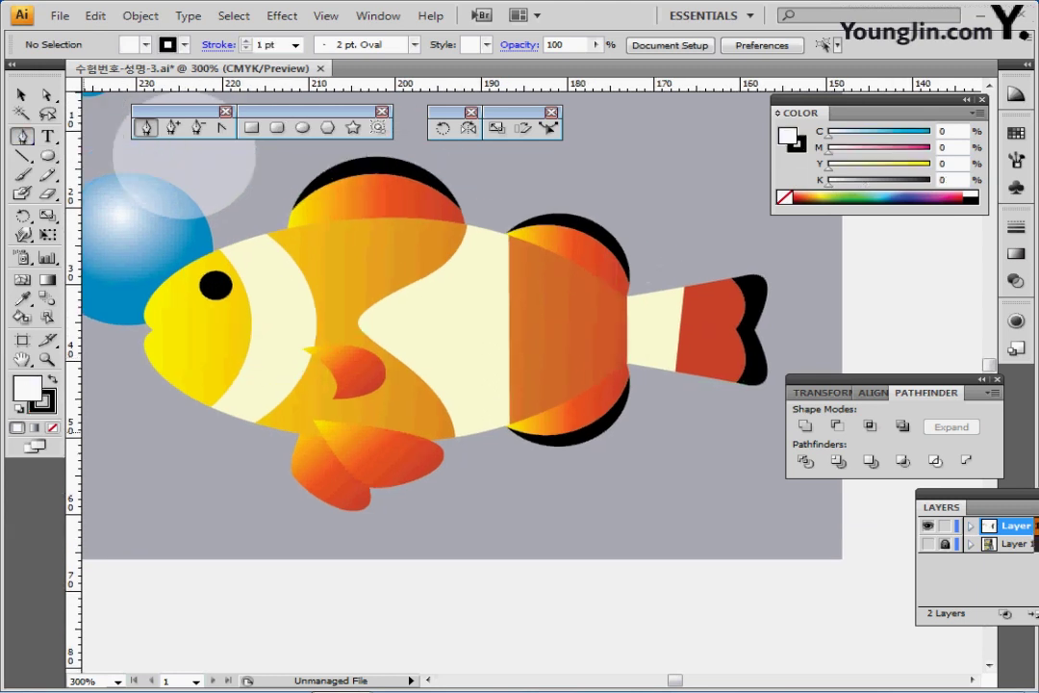
key(slash)
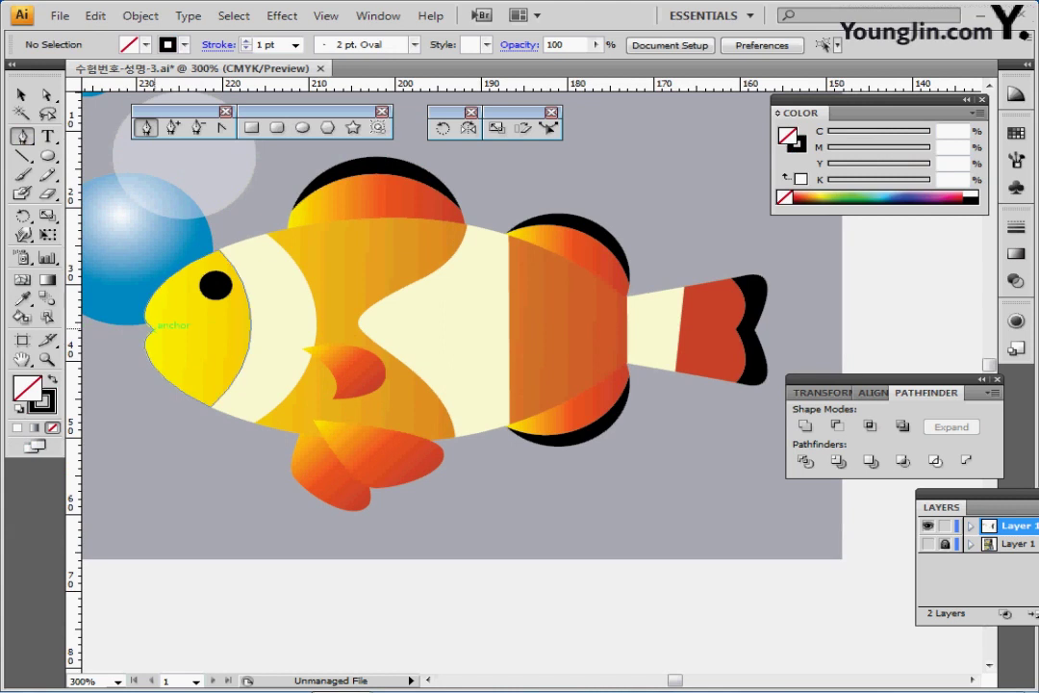
ctrl+alt+click(270, 385)
drag(332, 393, 137, 390)
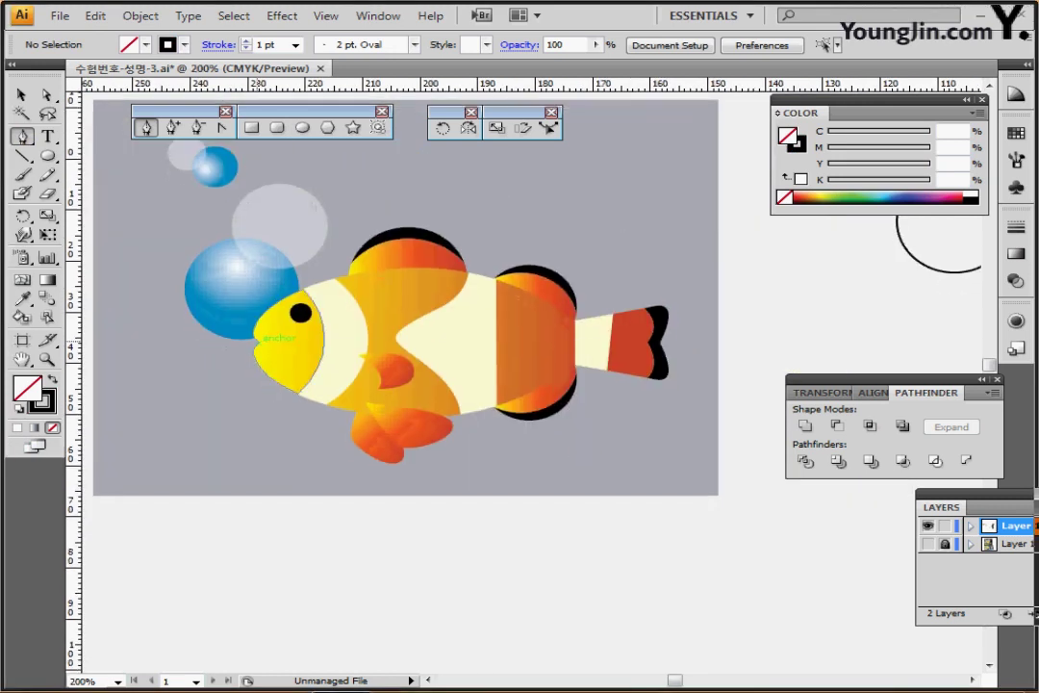
drag(258, 337, 306, 279)
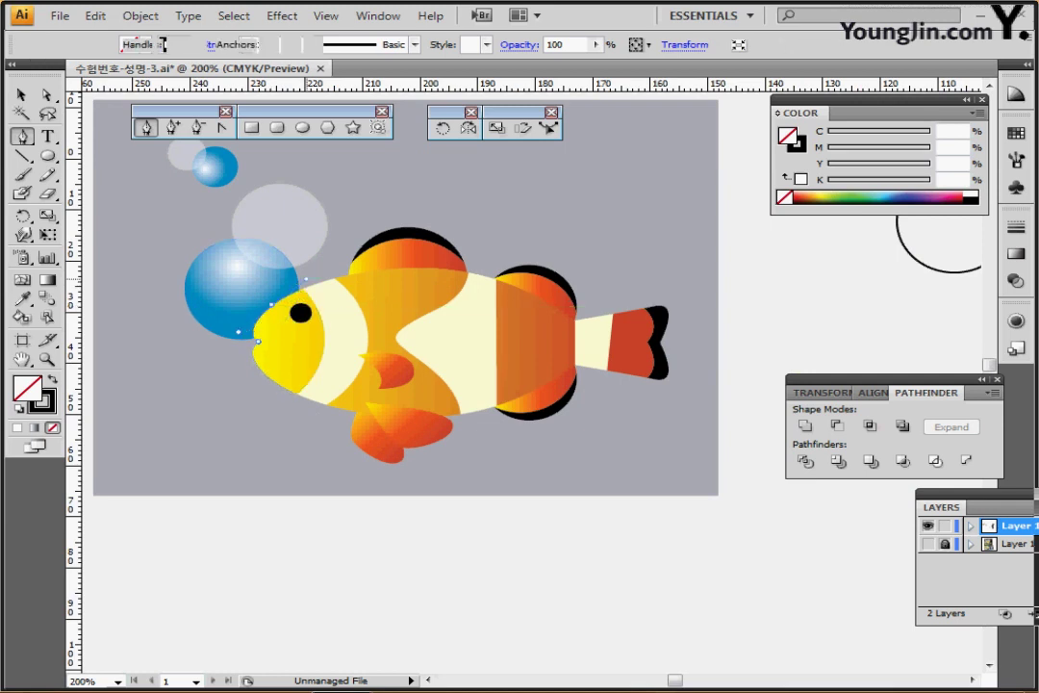
drag(612, 316, 686, 412)
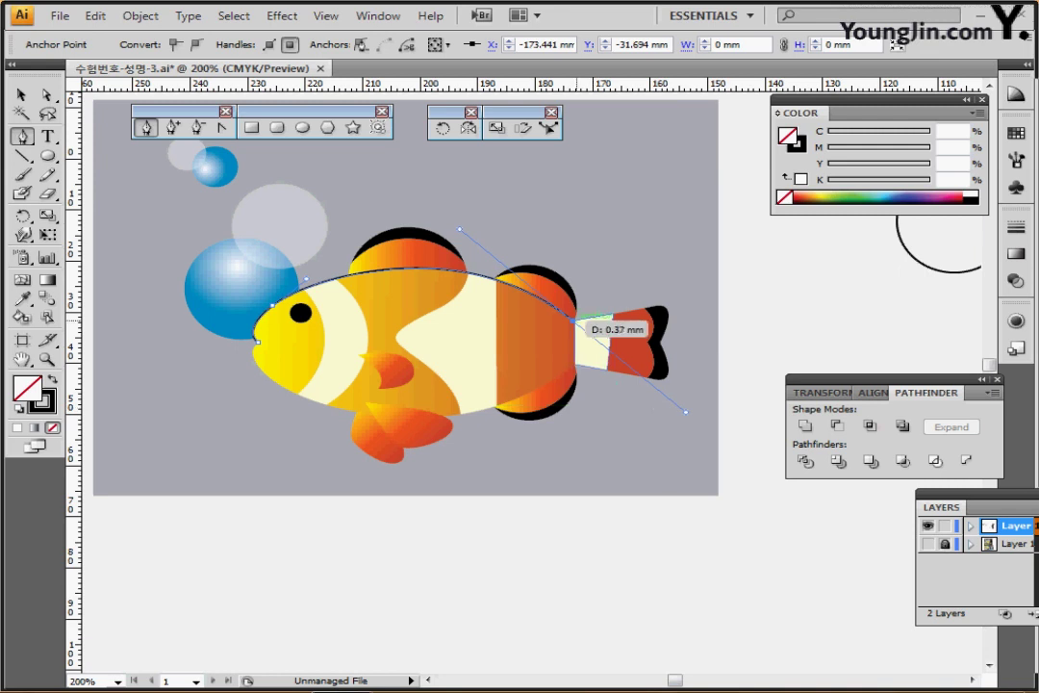
click(572, 321)
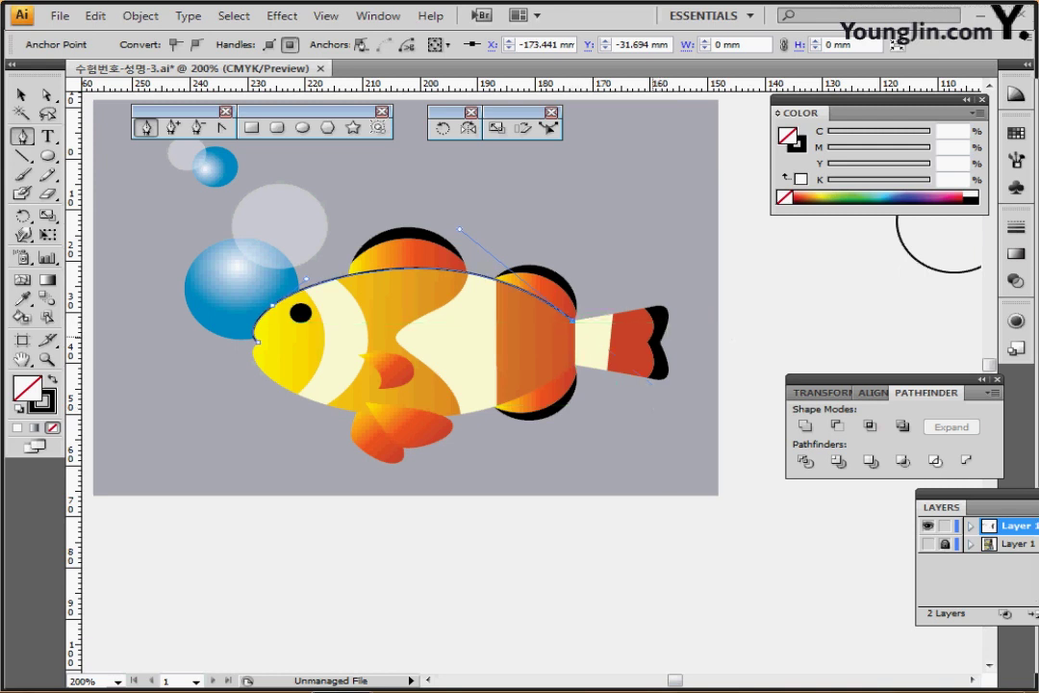
- Continue the traced path along the upper half of the tail fin to its central notch
ctrl+click(653, 337)
mouse_move(578, 340)
mouse_down()
mouse_move(524, 337)
mouse_move(553, 359)
mouse_move(538, 433)
mouse_move(506, 459)
mouse_up()
key(ctrl+z)
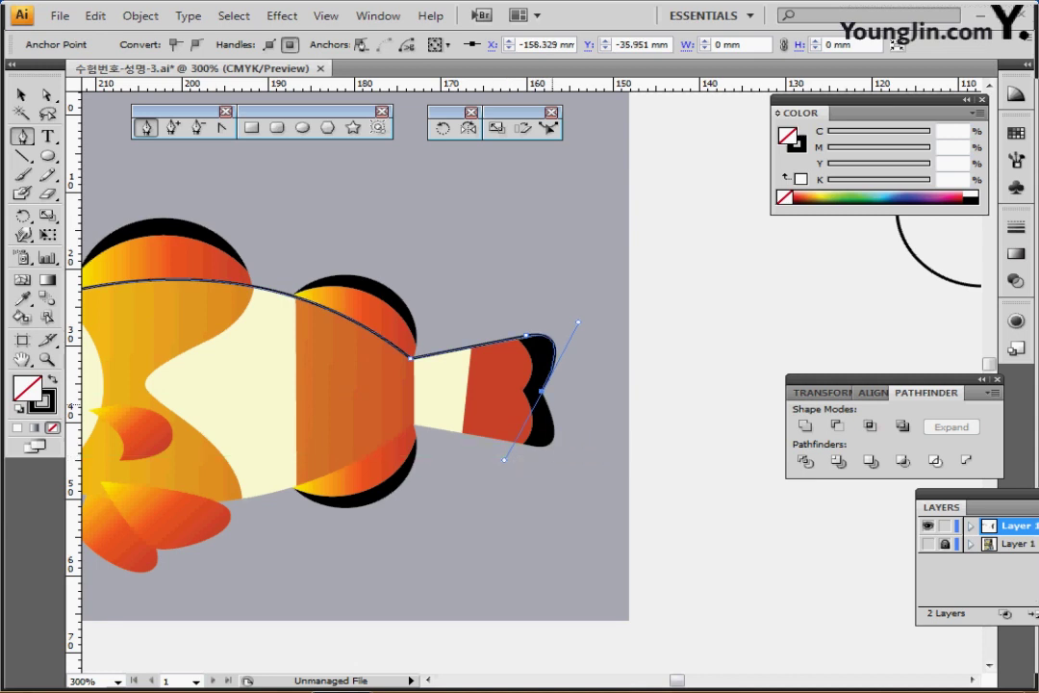
- Move the traced upper outline off the reference fish horizontally so that it crosses the empty circle
scroll(553, 405, down, 2)
drag(512, 370, 458, 343)
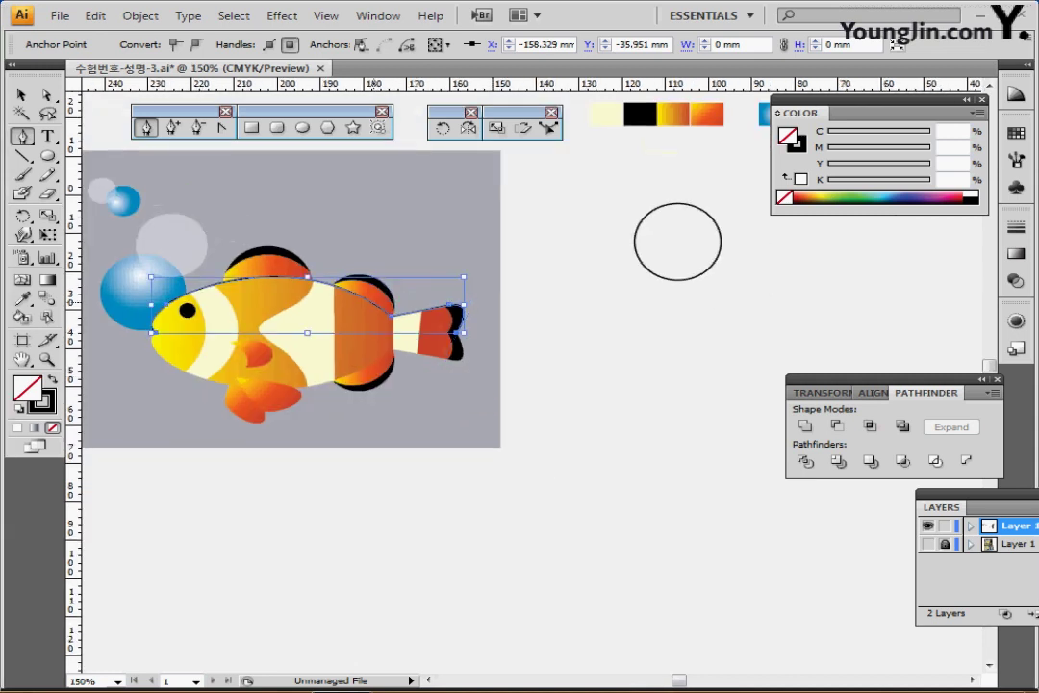
ctrl+drag(374, 303, 622, 303)
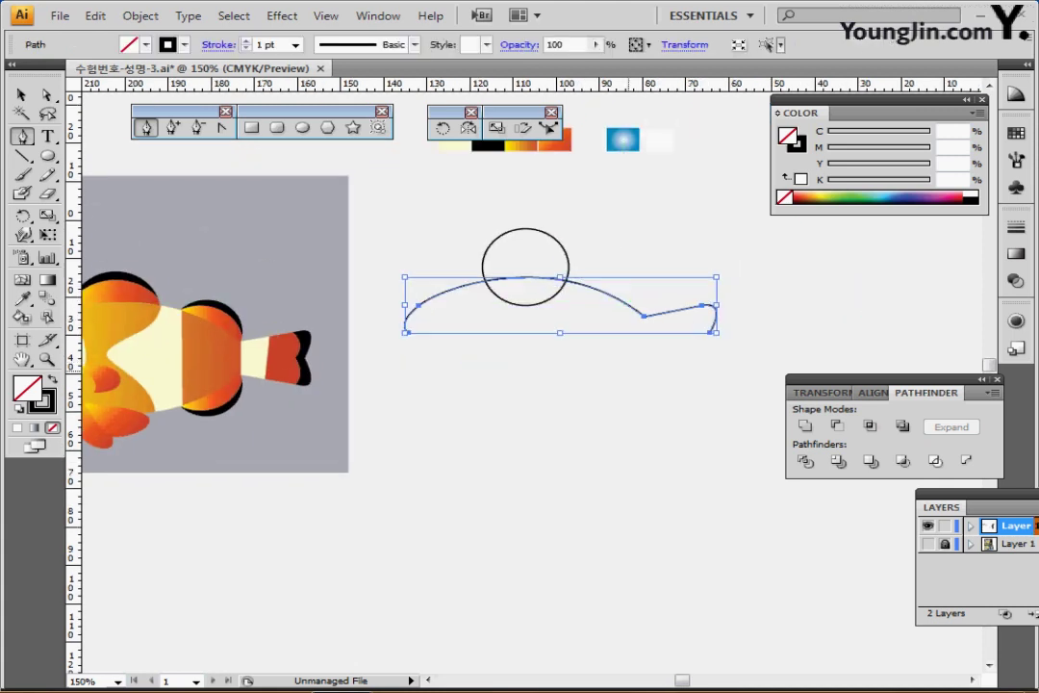
drag(636, 356, 719, 361)
key(ctrl)
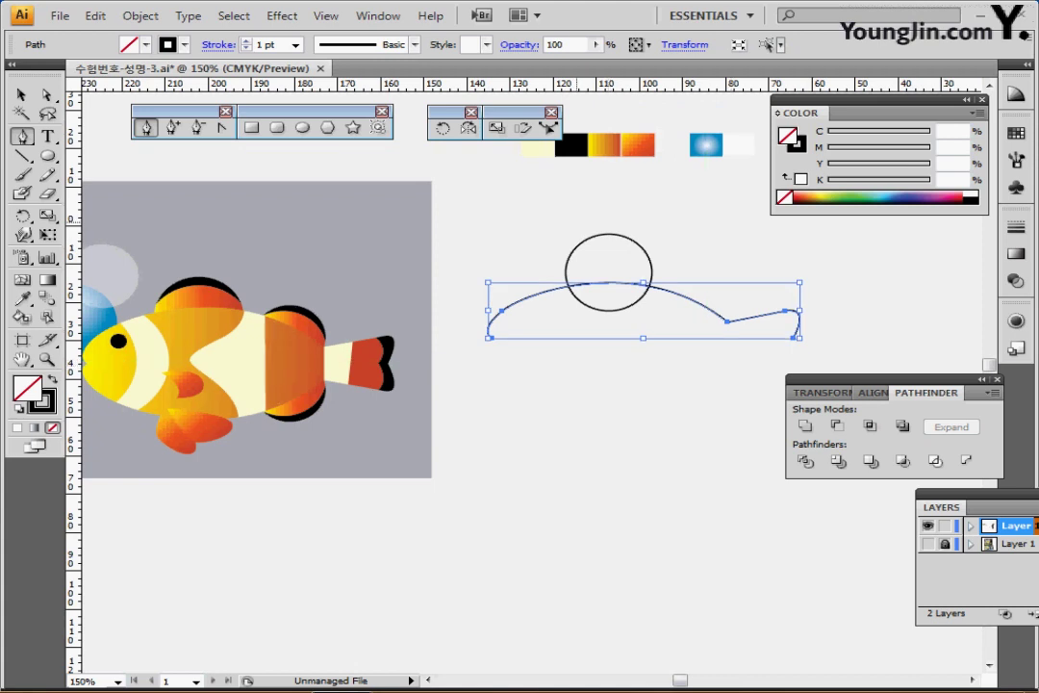
- Reposition the circle and the traced outline so the circle straddles the top of the fish's back
key(ctrl+shift+a)
drag(628, 237, 605, 275)
ctrl+shift+click(609, 283)
ctrl+click(717, 353)
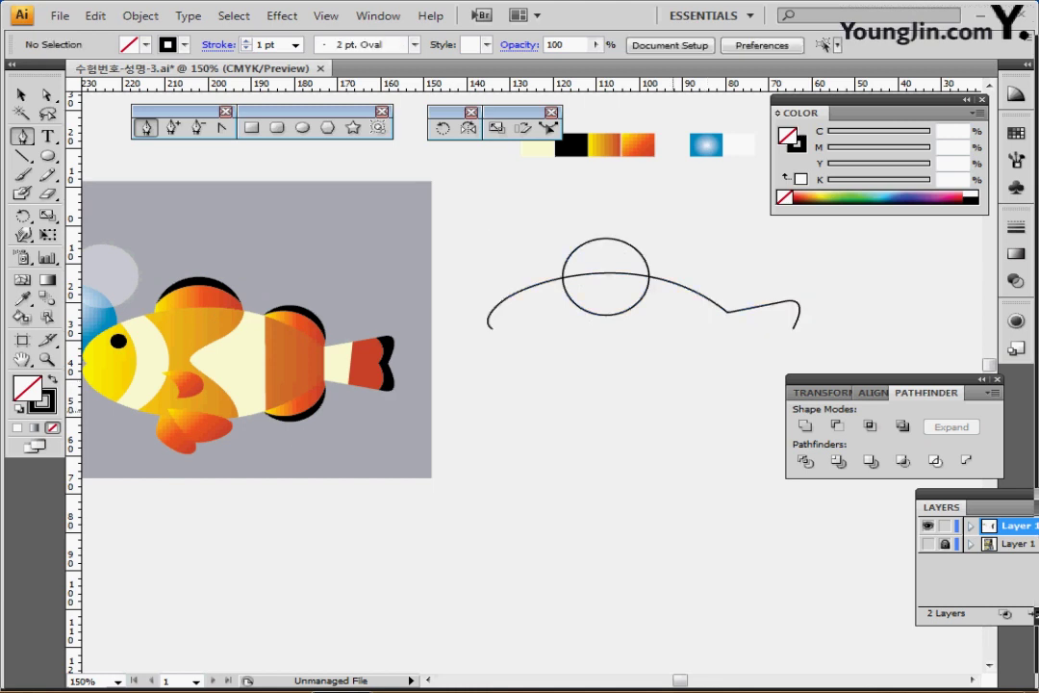
- Delete the circle's lowest anchor point, leaving an upper half-circle for the dorsal fin
drag(682, 385, 564, 390)
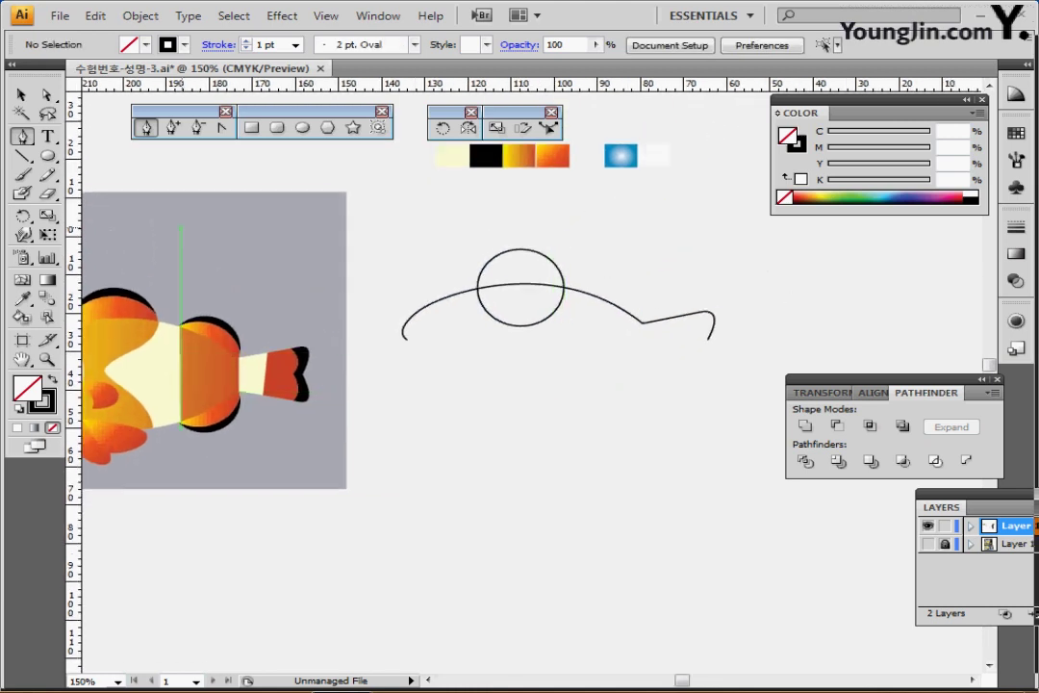
key(a)
drag(503, 365, 540, 320)
key(Delete)
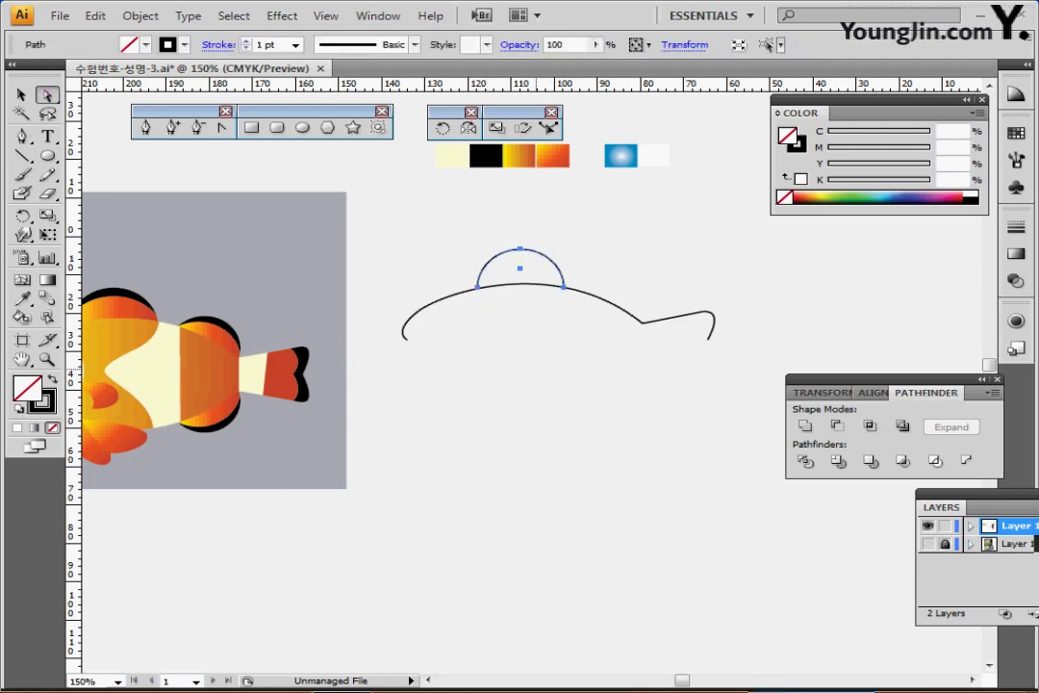
- Nudge the half-circle slightly down so its open ends extend just below the back curve
drag(537, 369, 561, 364)
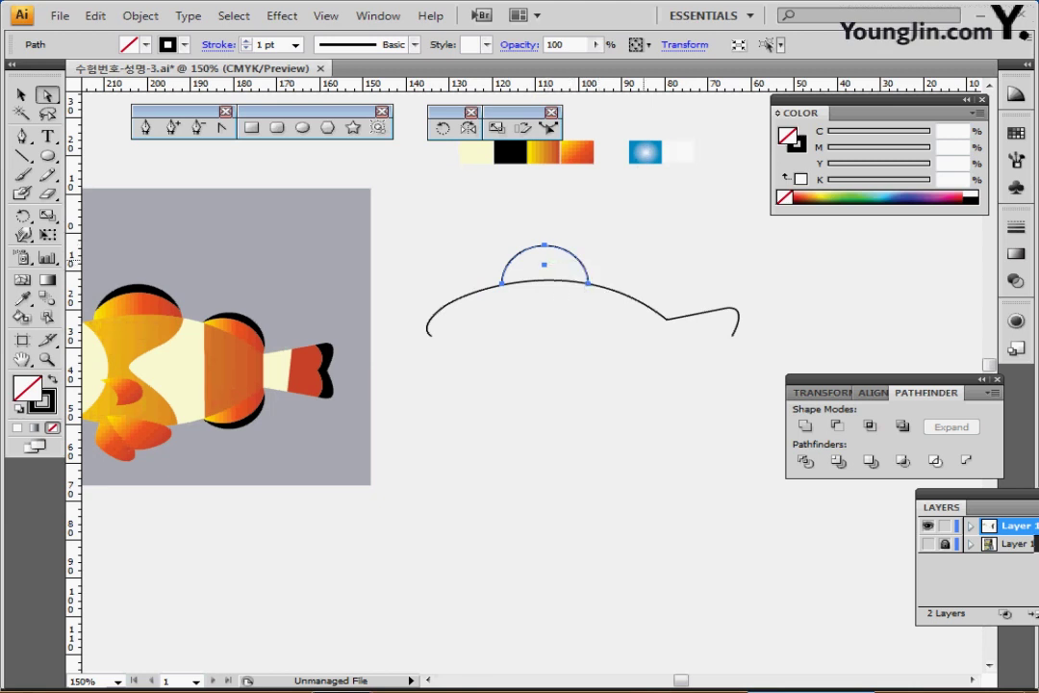
key(Down)
key(Down)
key(Down)
key(Down)
key(Down)
key(Down)
key(Down)
key(Down)
key(Down)
key(Down)
key(Down)
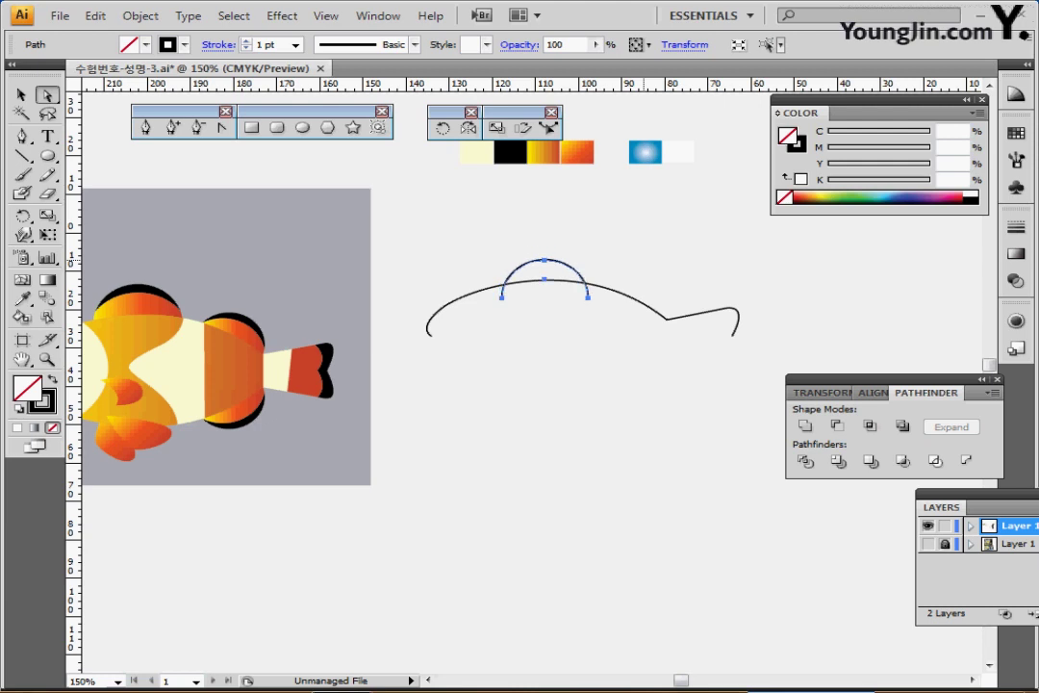
key(Up)
key(Up)
key(Up)
key(Up)
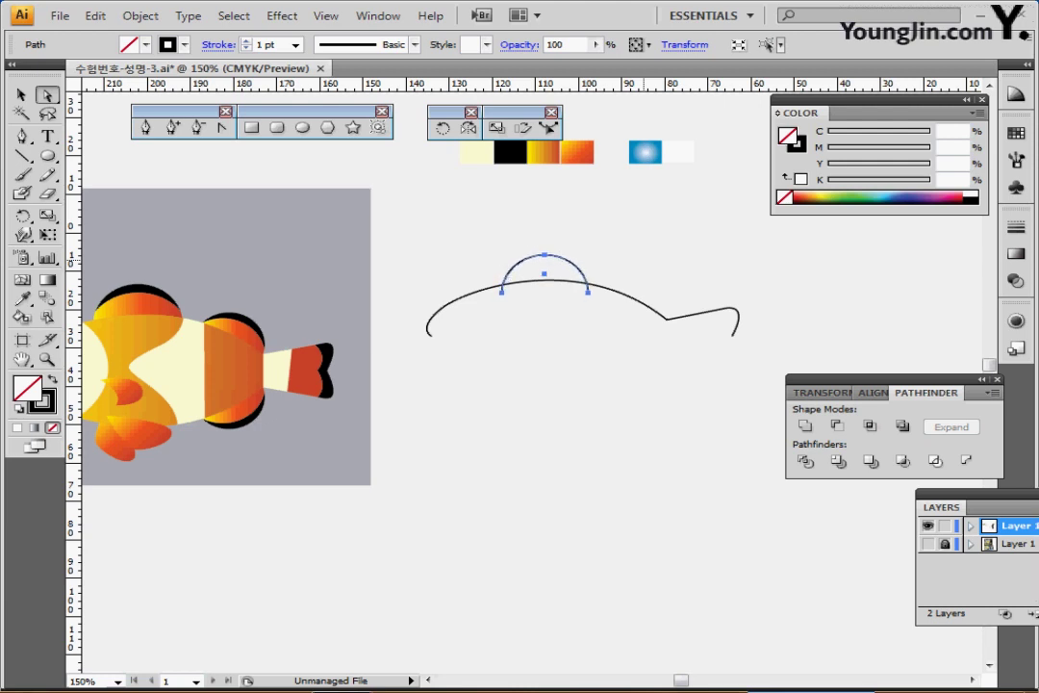
key(Up)
key(Up)
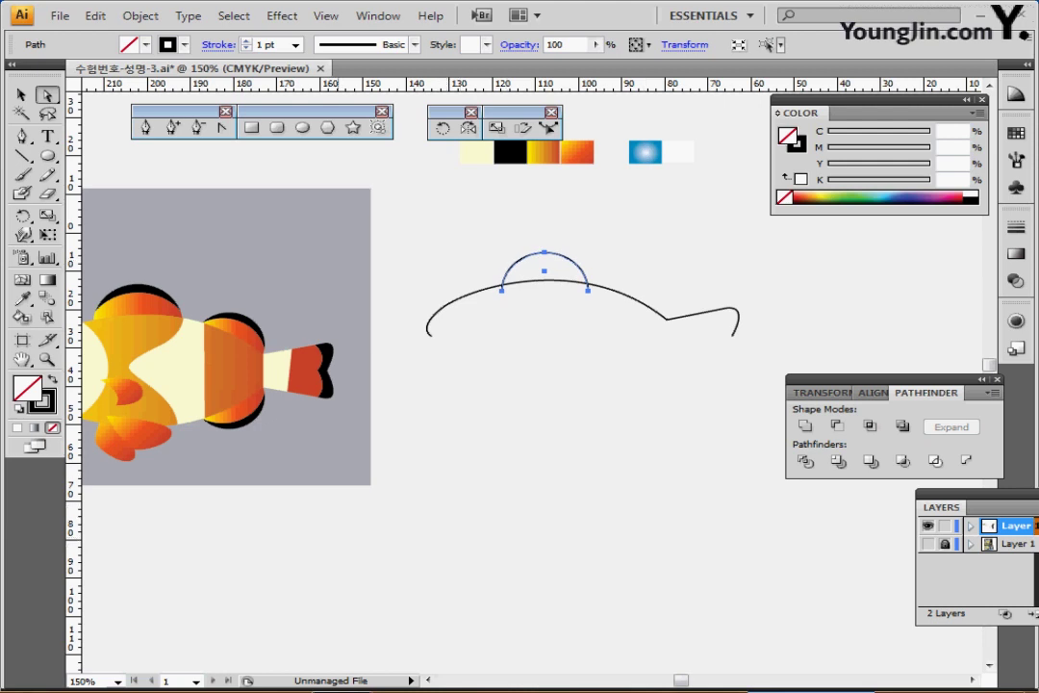
- Make a copy of the half-circle scaled uniformly to 120%
click(497, 127)
double_click(497, 127)
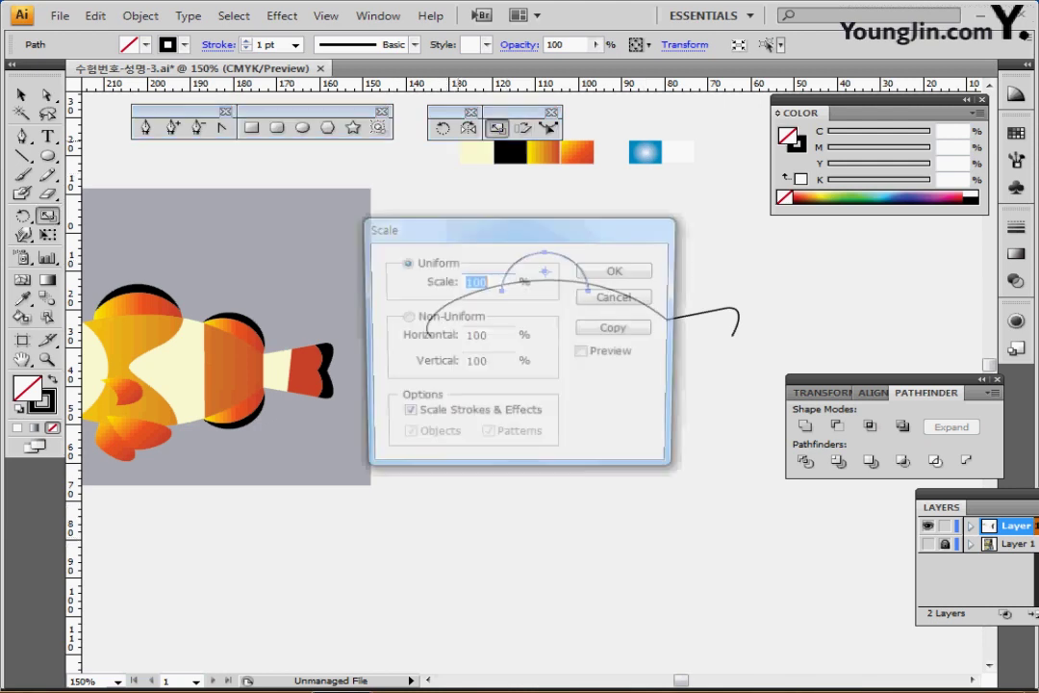
text(12)
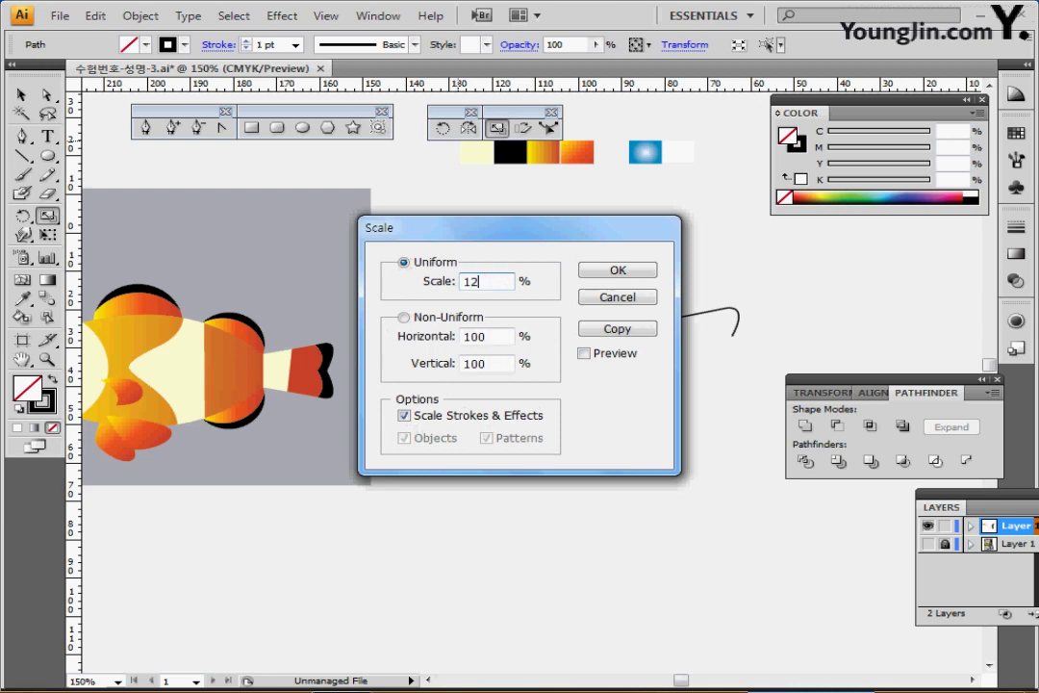
text(0)
key(Return)
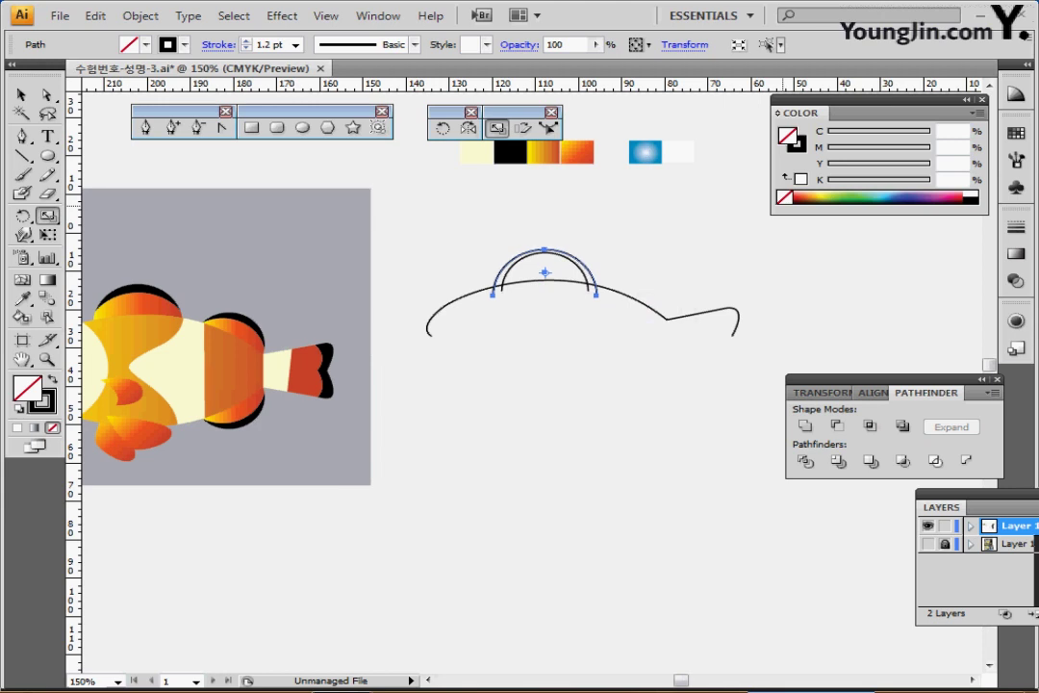
- Nudge the larger half-circle copy down until it crosses the smaller arc near the back curve
key(Down)
key(Down)
key(Down)
key(Down)
key(Down)
key(Down)
key(Down)
key(Down)
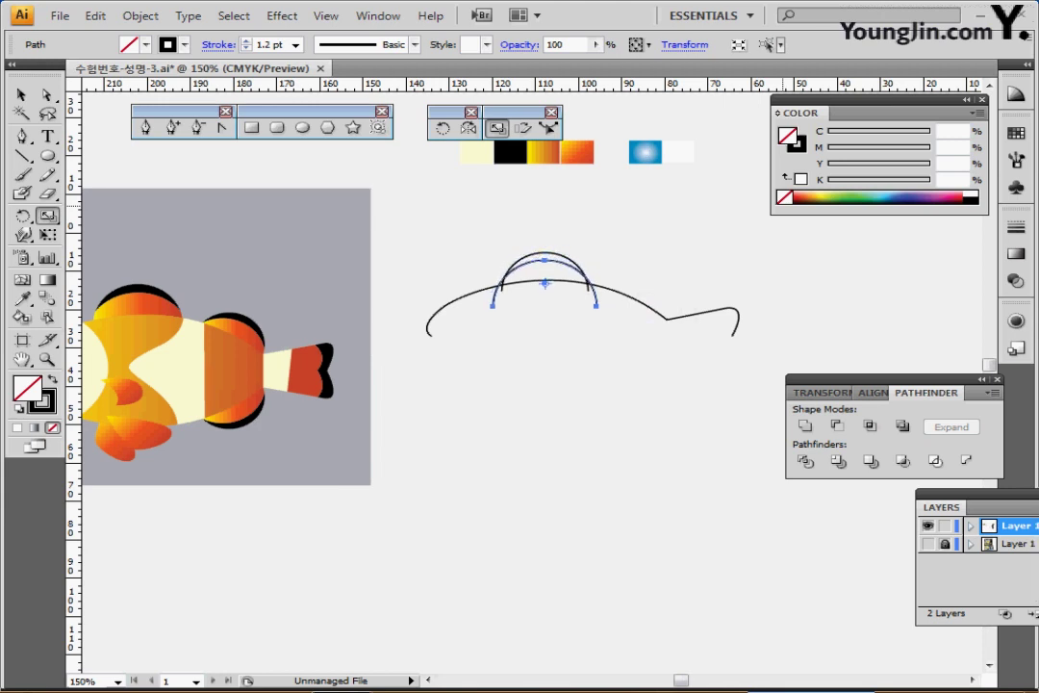
key(Down)
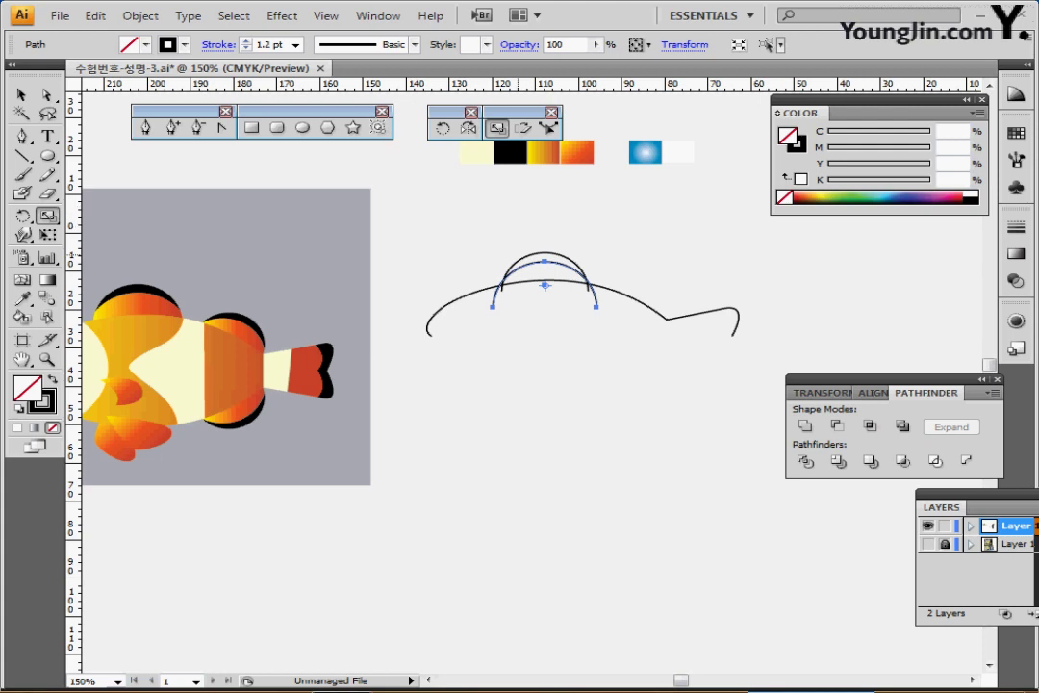
- Make a copy of both dorsal fin half-circles scaled uniformly to 80%
key(v)
drag(500, 217, 546, 271)
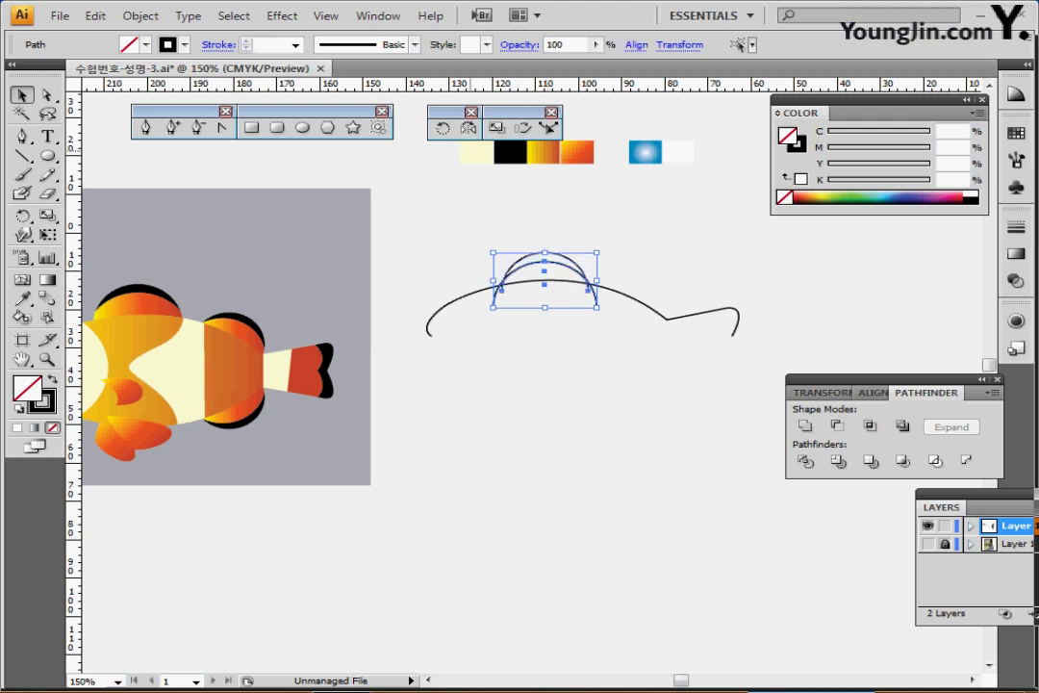
double_click(497, 128)
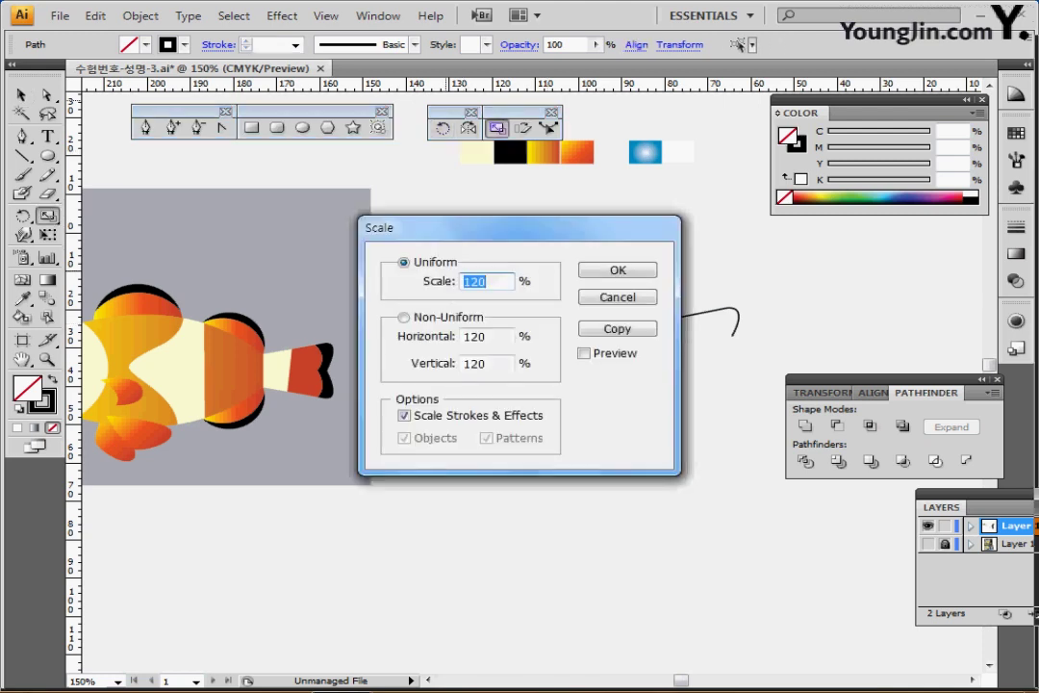
text(80)
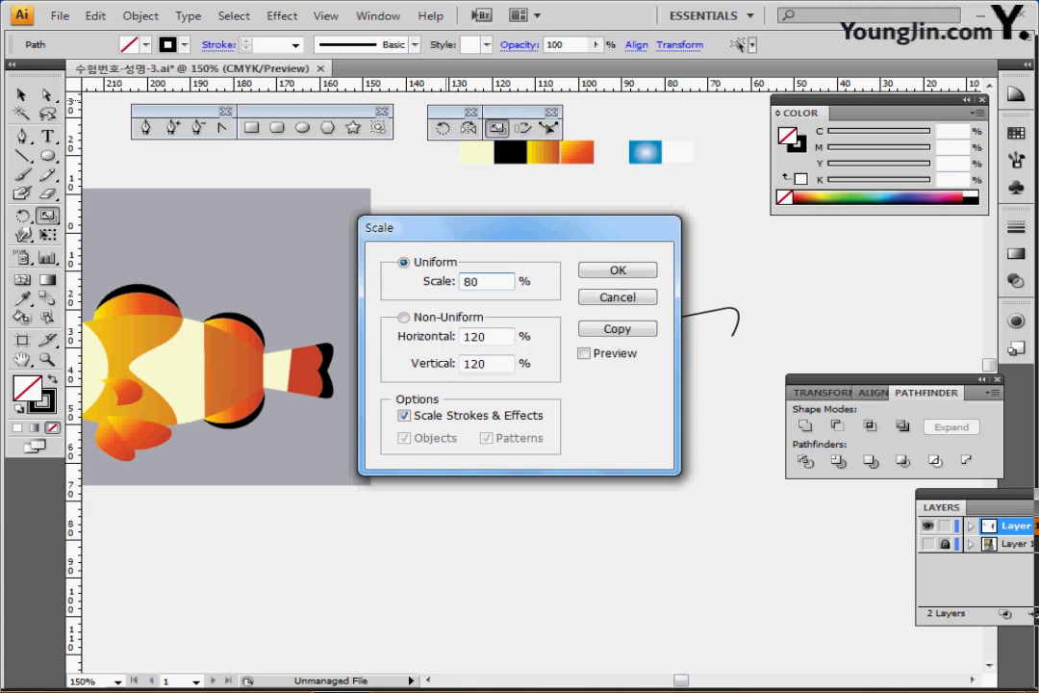
key(Tab)
key(Return)
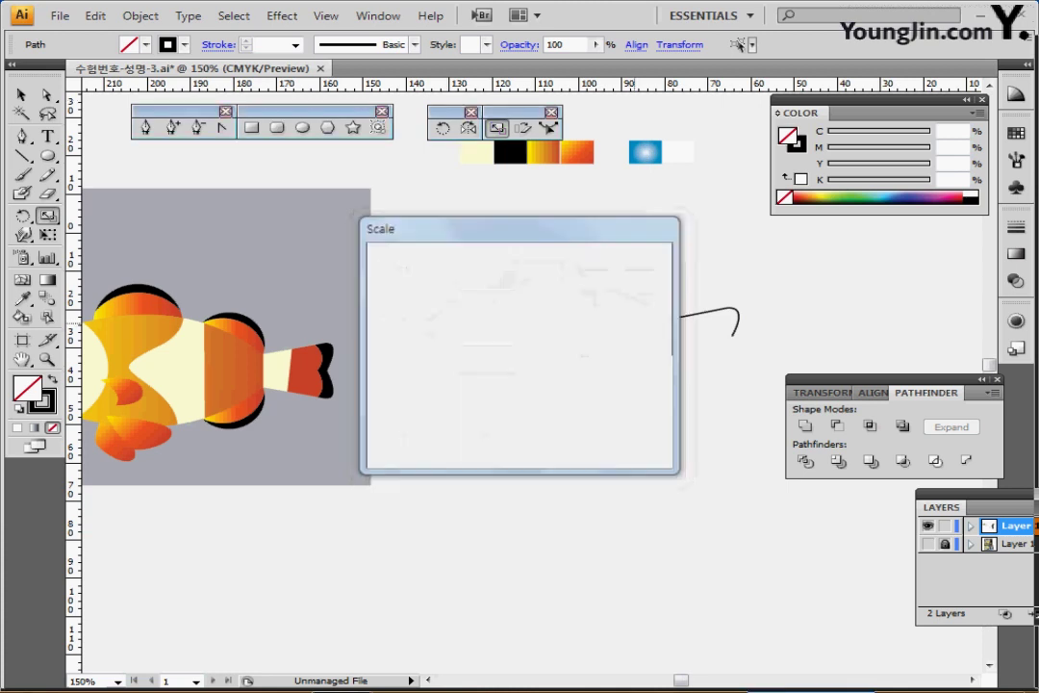
- Nudge the smaller pair of arcs right until it sits beside the first fin, above the rear of the back
key(Right)
key(Right)
key(Right)
key(Right)
key(Right)
key(Right)
key(Right)
key(Right)
key(Right)
key(Right)
key(Right)
key(Right)
key(Right)
key(Right)
key(Right)
key(Right)
key(Right)
key(Right)
key(Right)
key(Right)
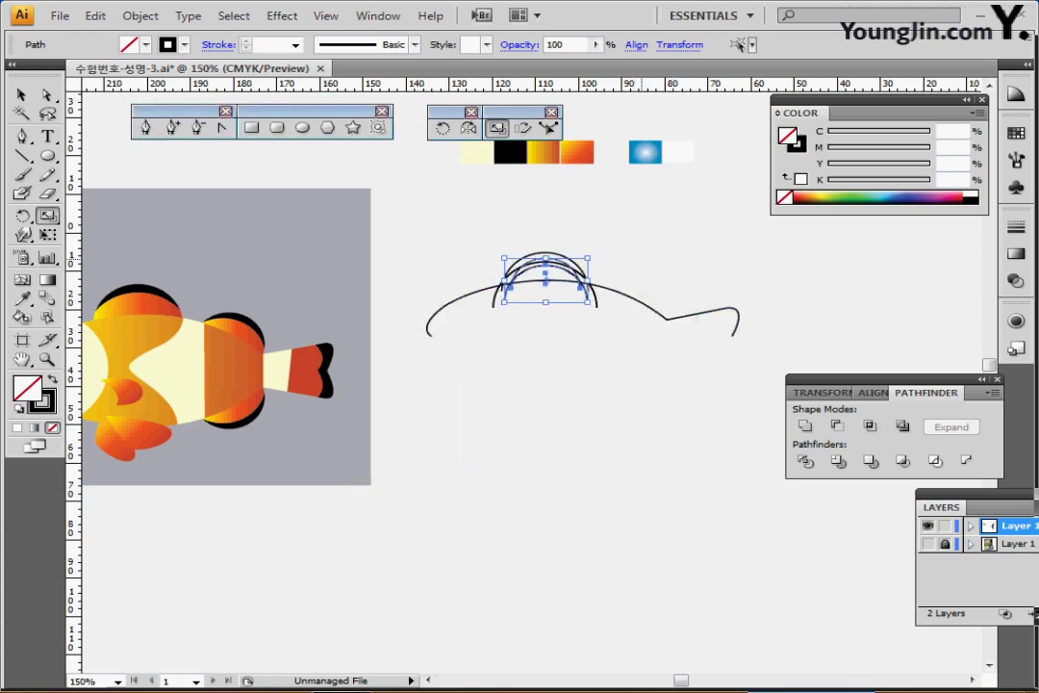
key(Right)
key(Right)
key(Right)
key(Right)
key(Right)
key(Right)
key(Right)
key(Right)
key(Right)
key(Right)
key(Right)
key(Right)
key(Right)
key(Right)
key(Right)
key(Right)
key(Right)
key(Right)
key(Right)
key(Right)
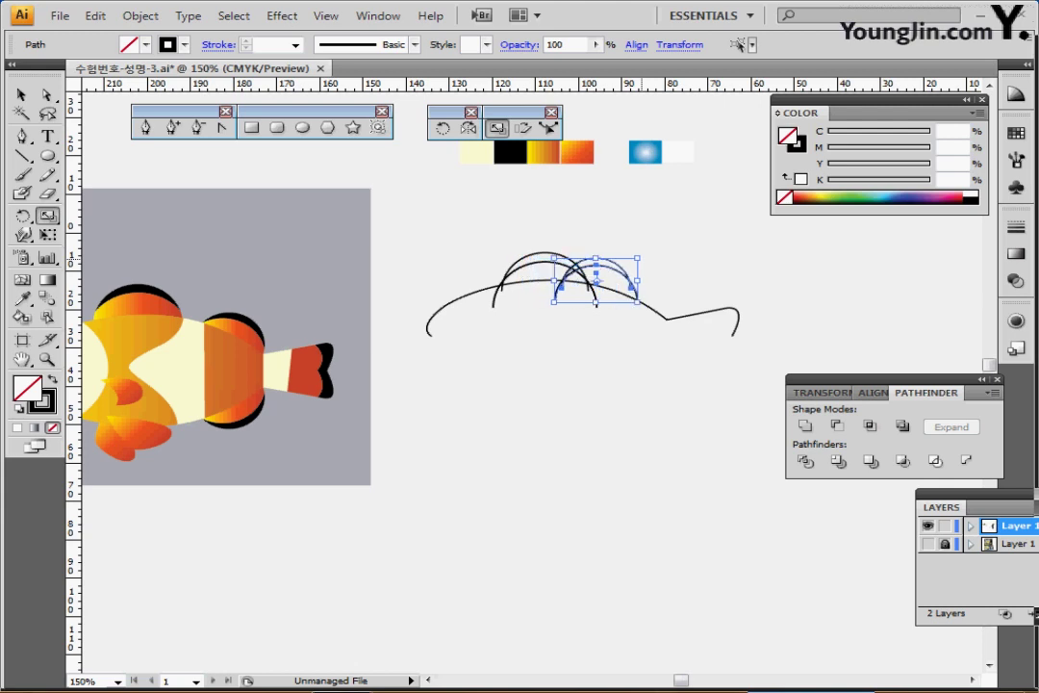
key(Right)
key(Right)
key(Right)
key(Right)
key(Right)
key(Right)
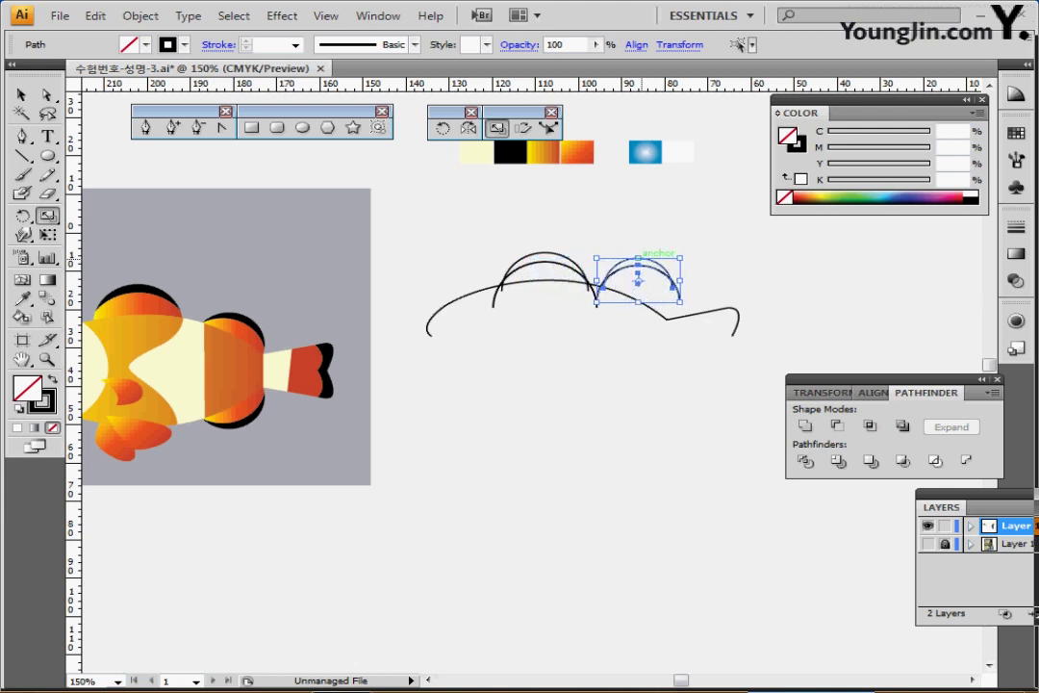
- Rotate the smaller arcs clockwise to follow the back's slope and nudge them down until they cross the back curve
drag(688, 255, 691, 274)
key(Down)
key(Down)
key(Down)
key(Down)
key(Down)
key(Down)
key(Down)
key(Down)
key(Down)
key(Down)
key(Down)
key(Down)
key(Down)
key(Down)
key(Down)
key(Down)
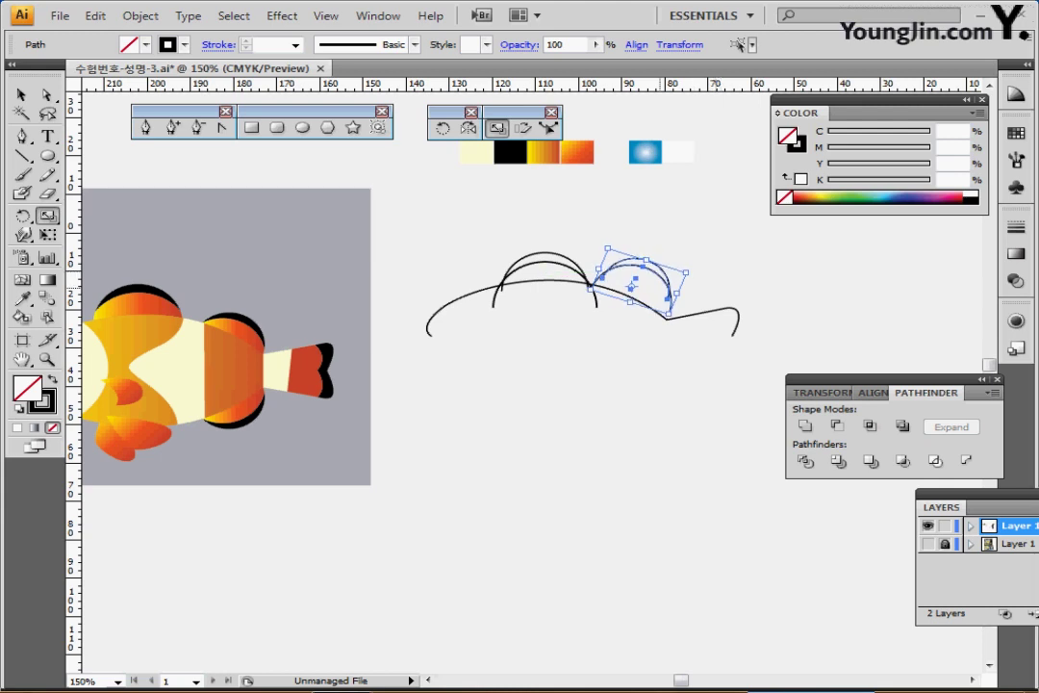
key(Down)
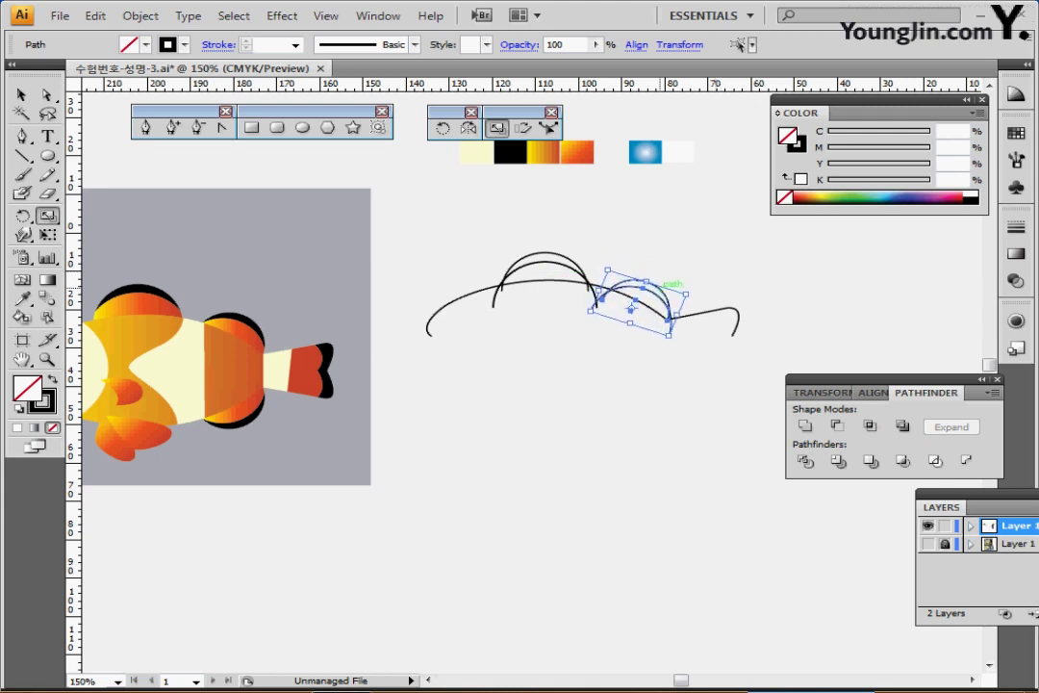
- Fine-tune the rear arcs' position and tilt so they span from the first fin to the tail junction, and deselect them
key(Left)
drag(669, 283, 665, 283)
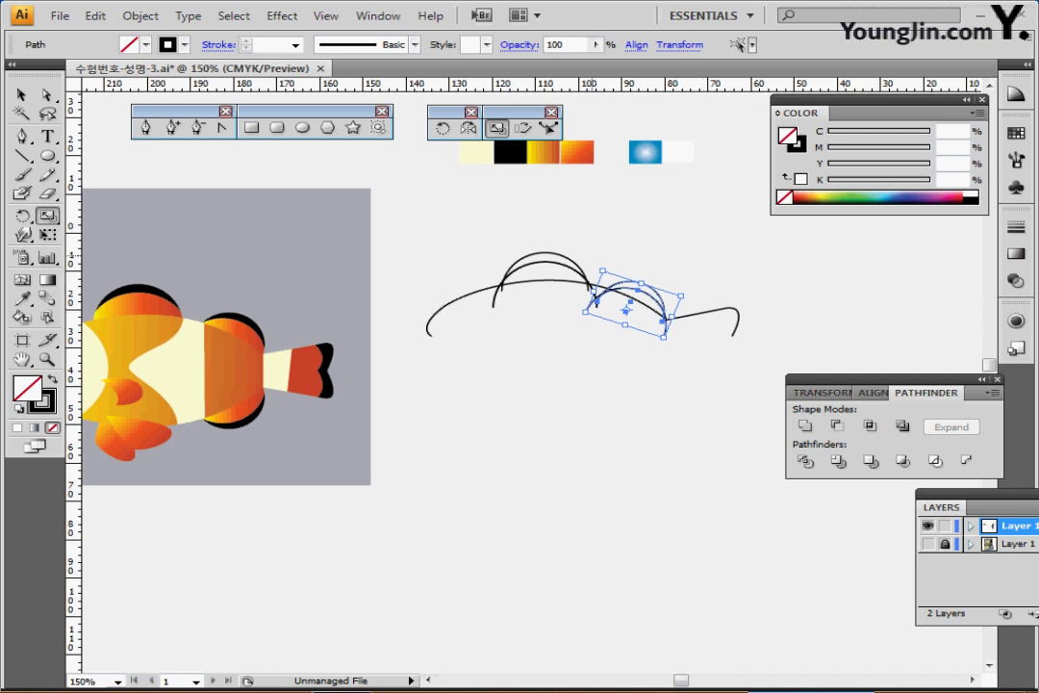
drag(600, 266, 606, 261)
drag(659, 298, 663, 292)
ctrl+click(694, 265)
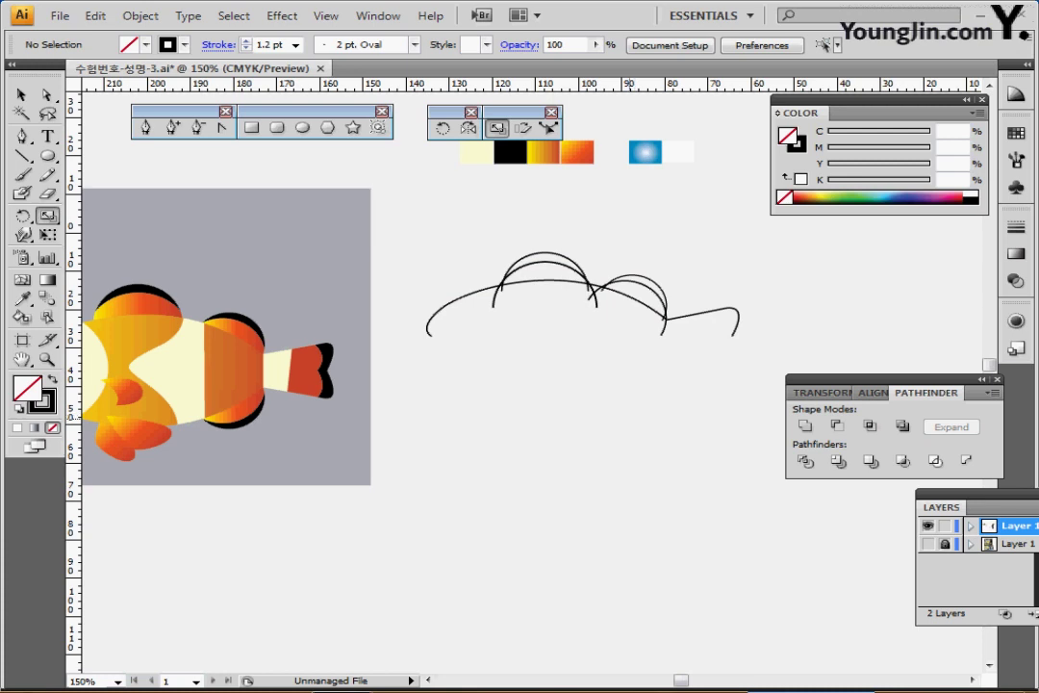
drag(664, 419, 658, 367)
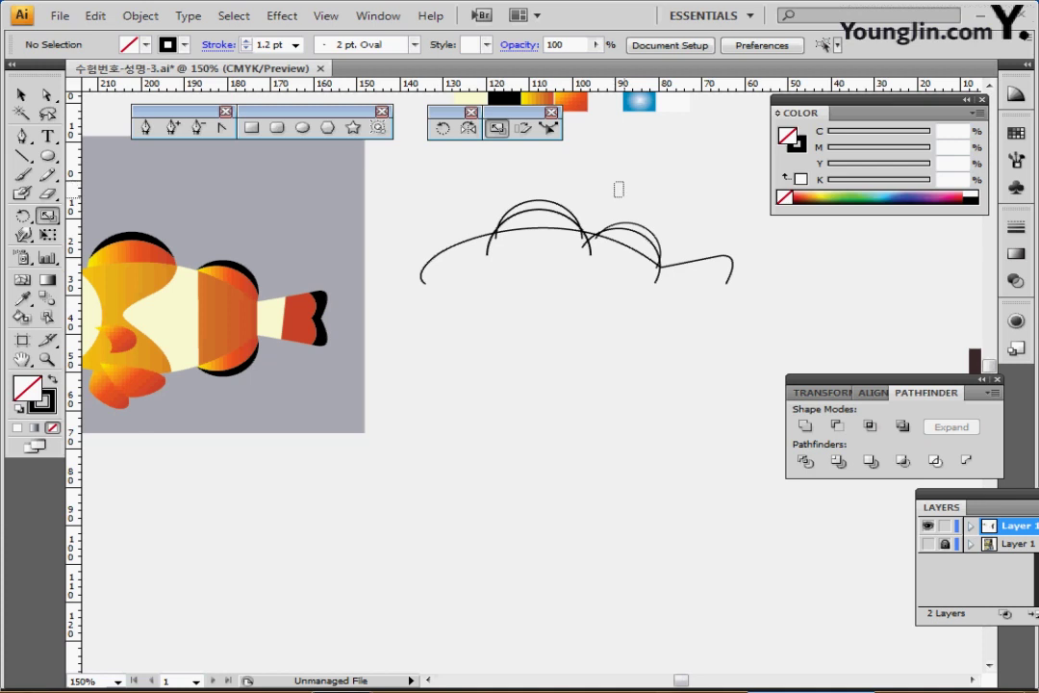
drag(616, 183, 674, 298)
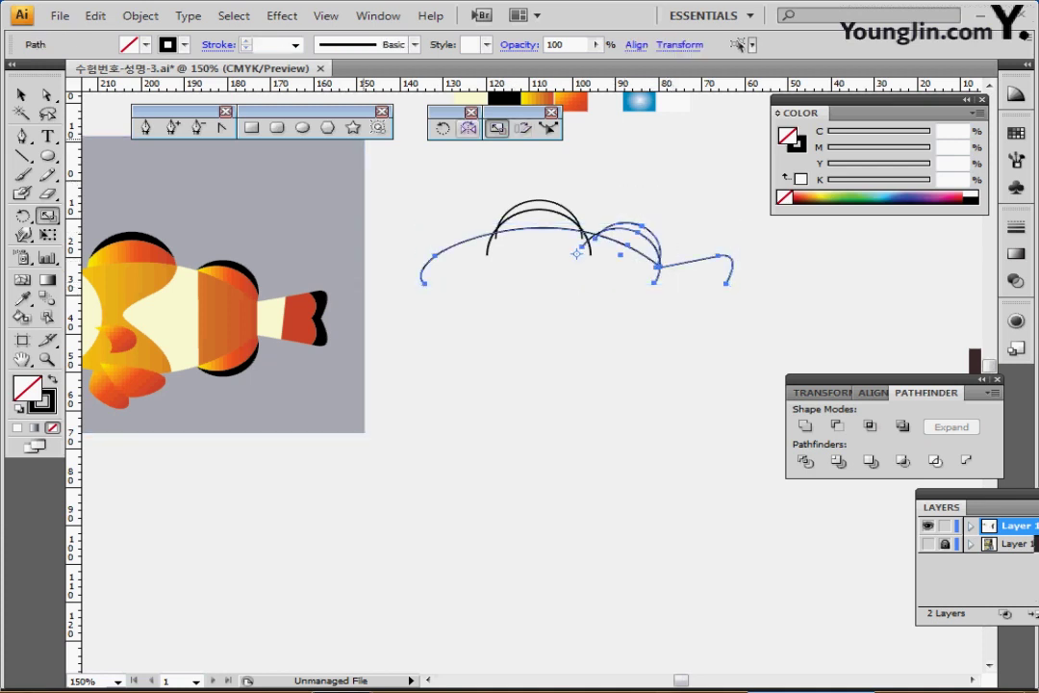
click(468, 128)
drag(468, 226, 461, 249)
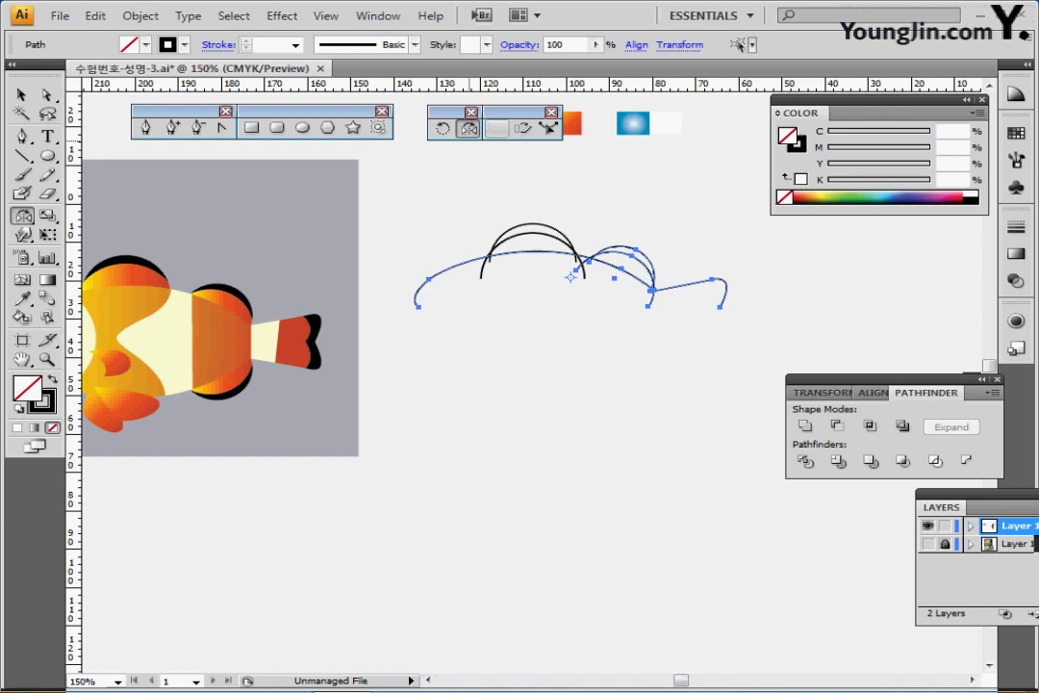
- Align the body outline's two open endpoints, at the mouth and the tail, by averaging them on the horizontal axis
click(48, 94)
click(409, 337)
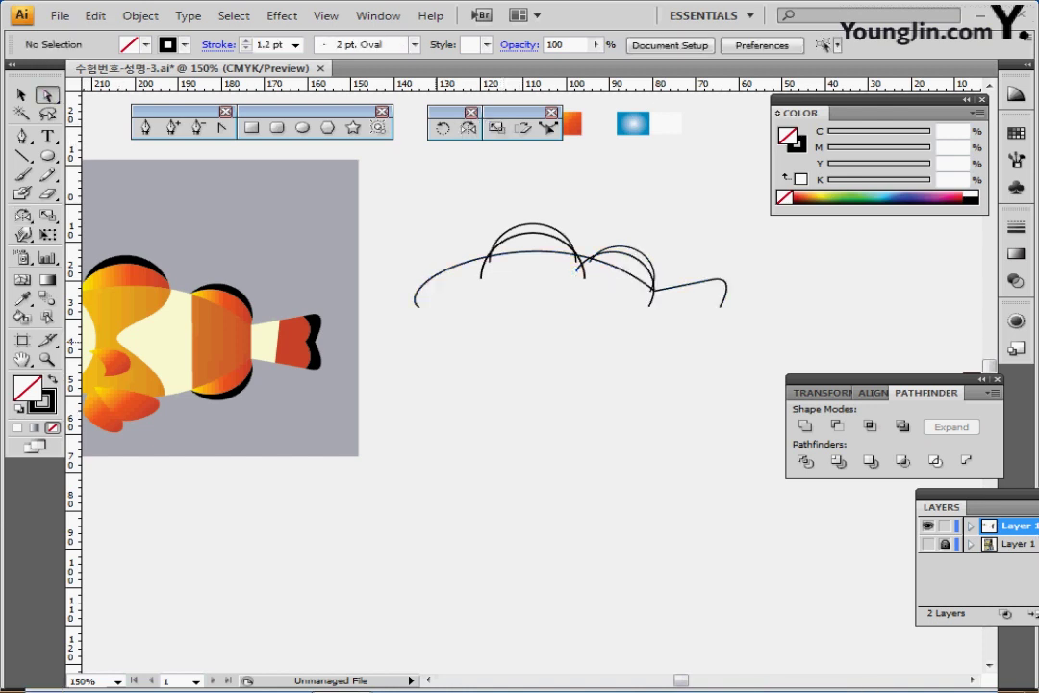
click(417, 307)
drag(690, 325, 756, 293)
right_click(756, 294)
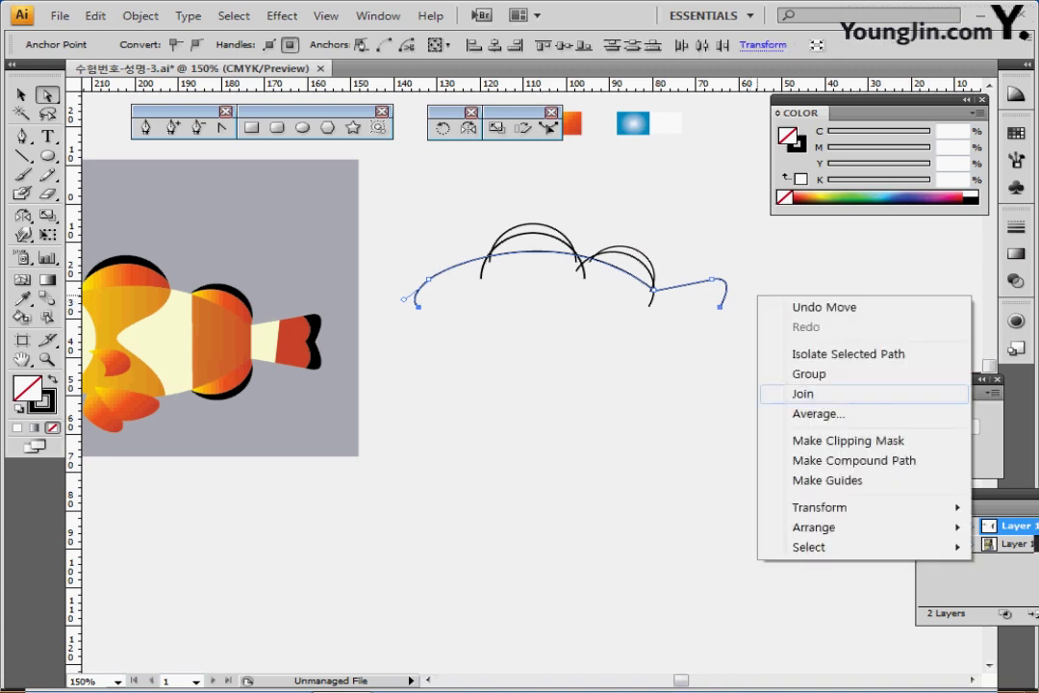
click(799, 413)
drag(497, 286, 505, 399)
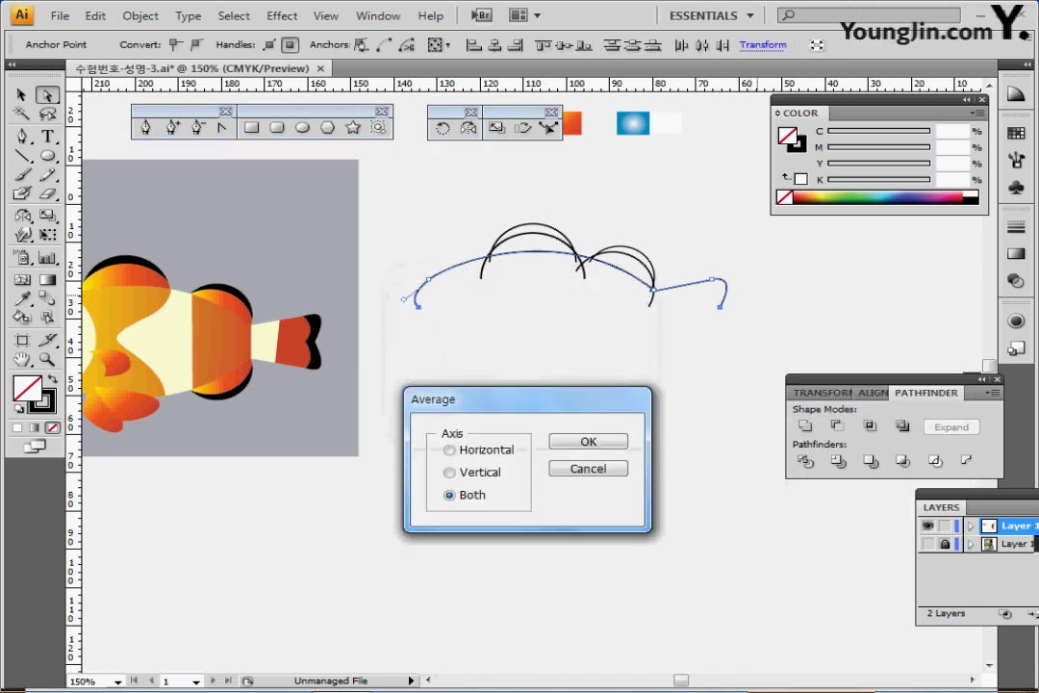
click(482, 451)
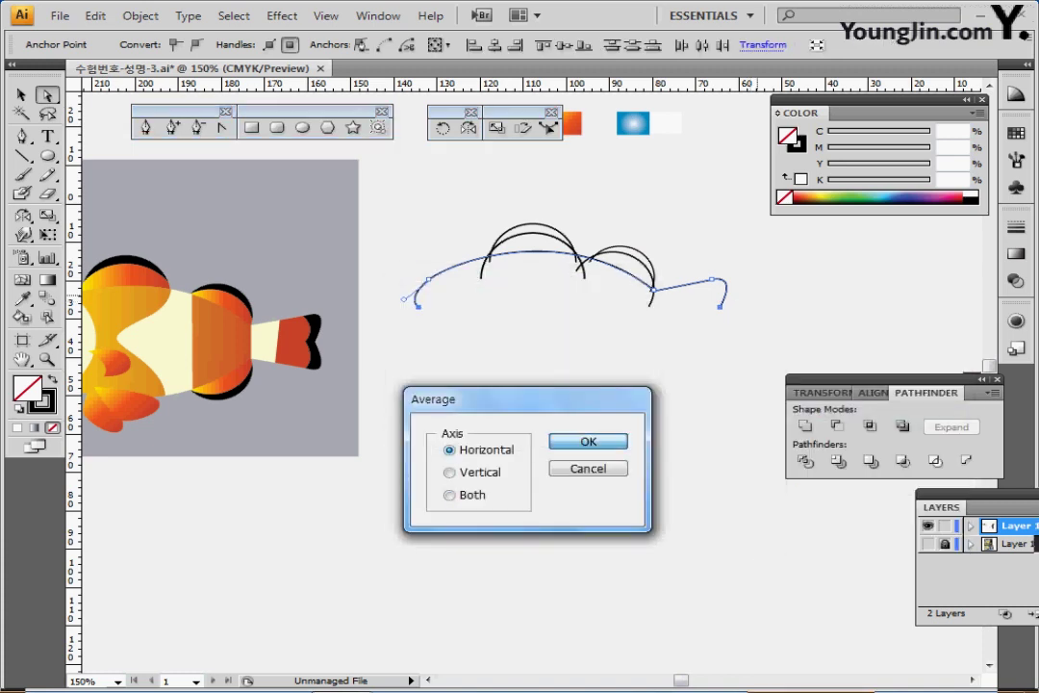
key(Return)
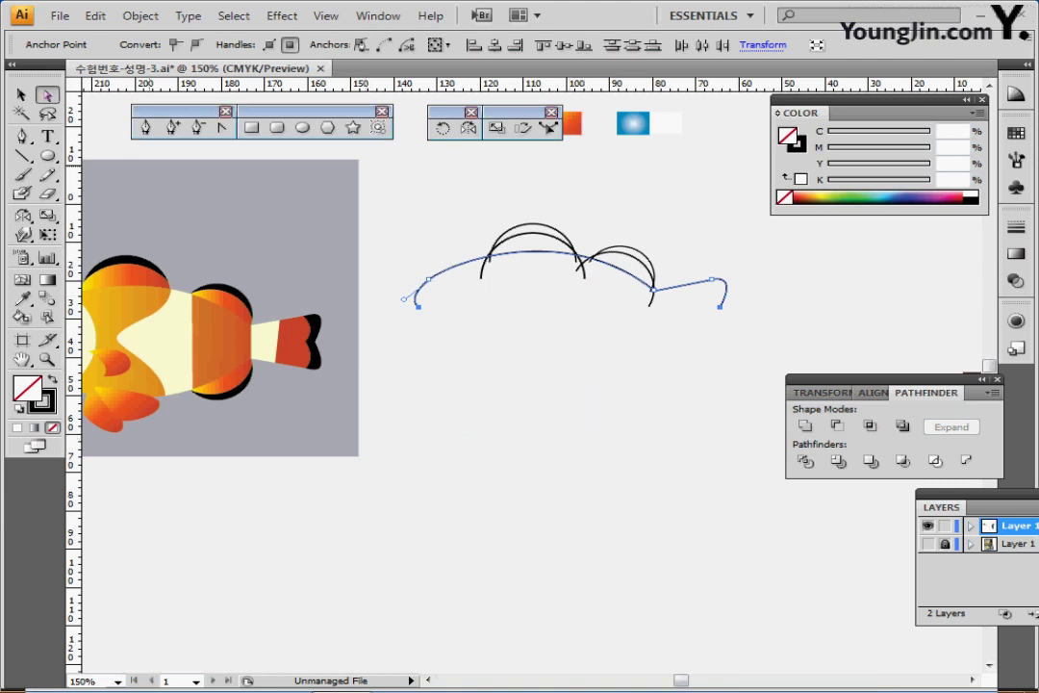
- Reflect a copy of the body outline and rear fin arcs across a horizontal axis through the mouth endpoint
key(v)
click(595, 200)
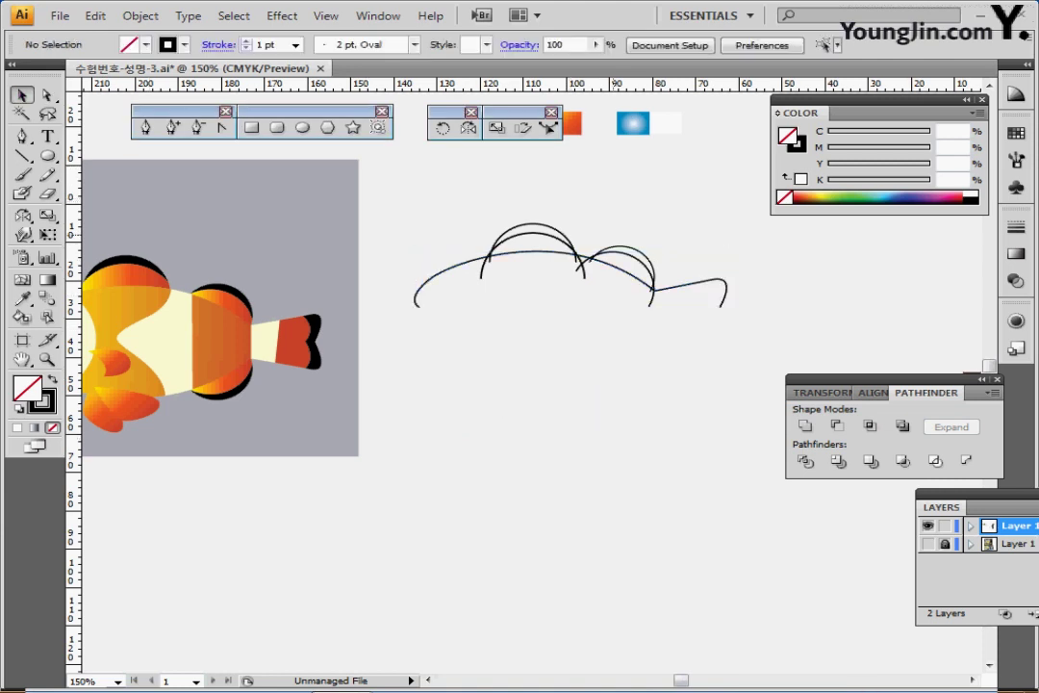
drag(588, 218, 711, 343)
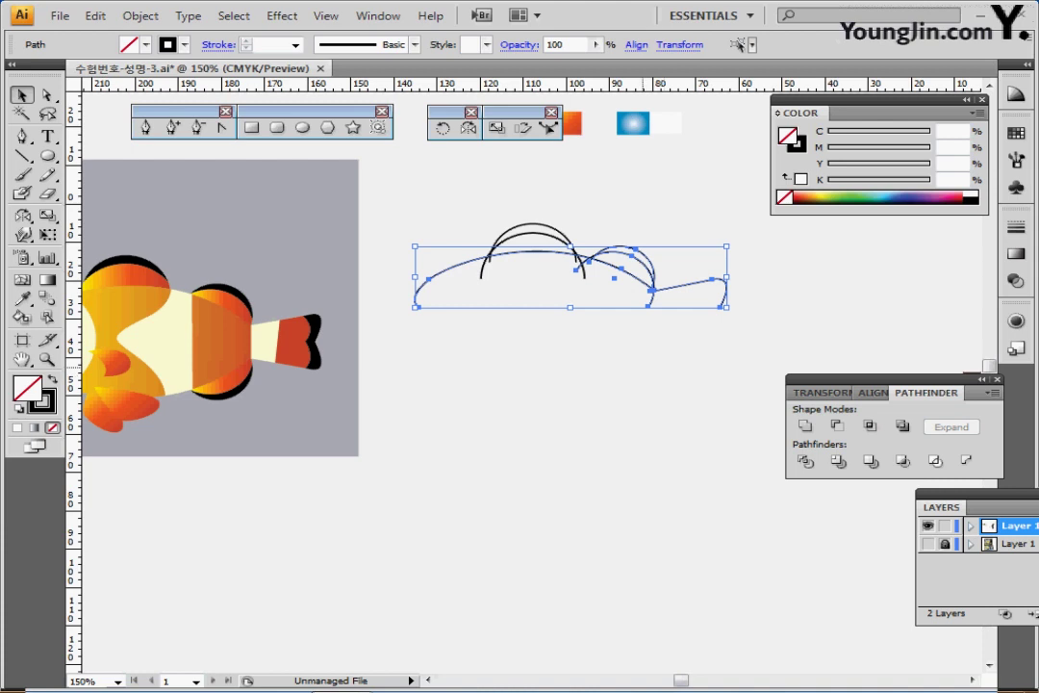
click(468, 127)
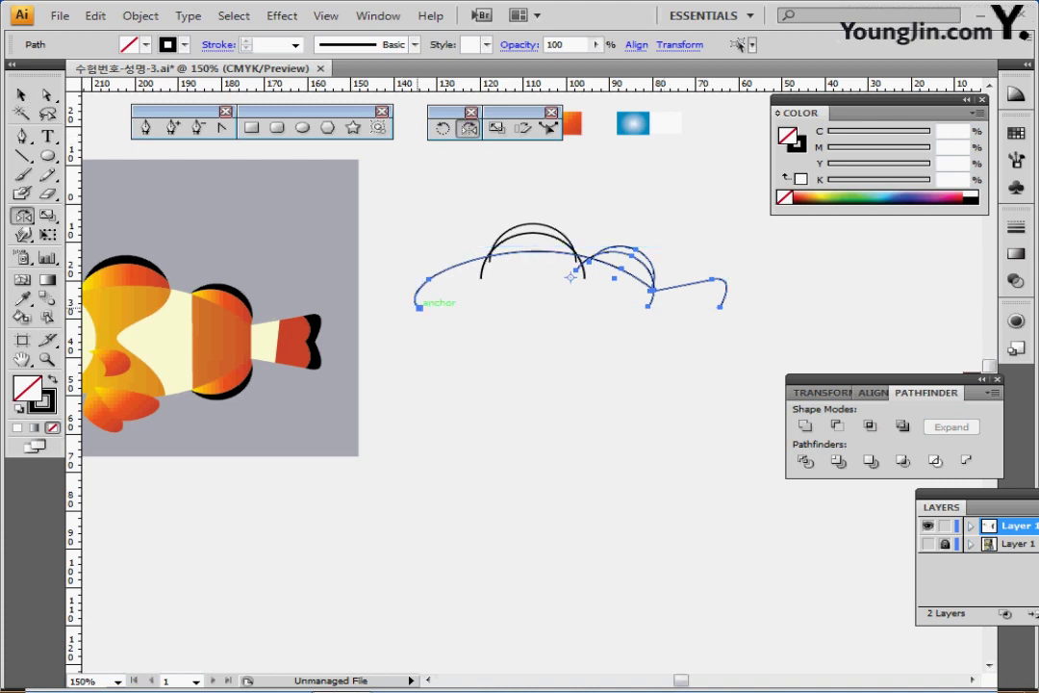
alt+click(570, 276)
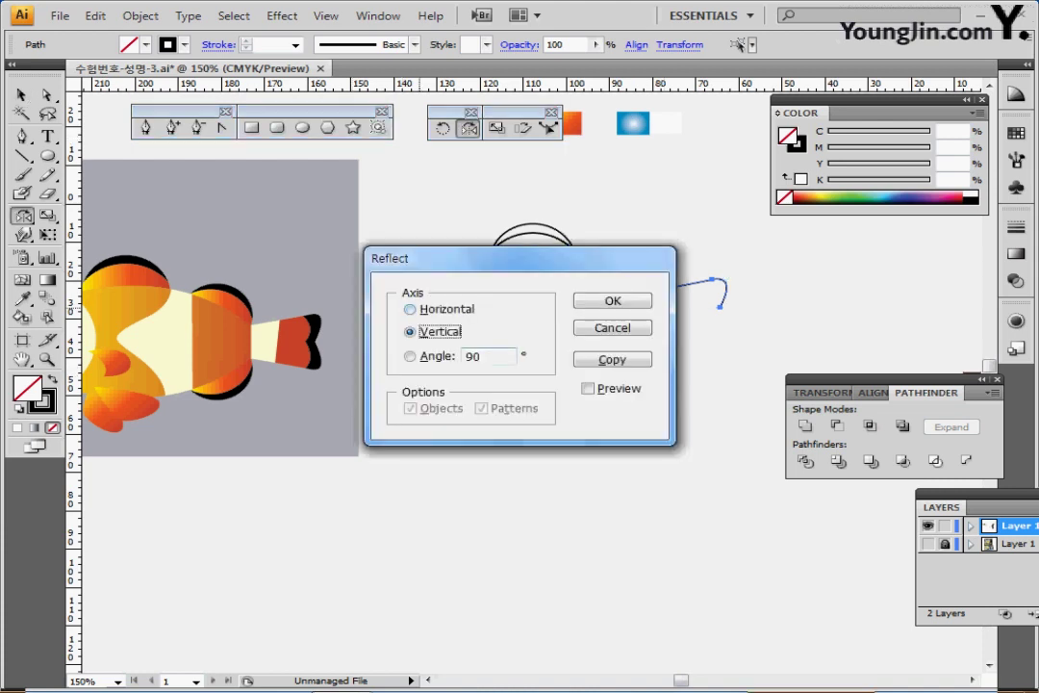
click(410, 309)
key(alt+c)
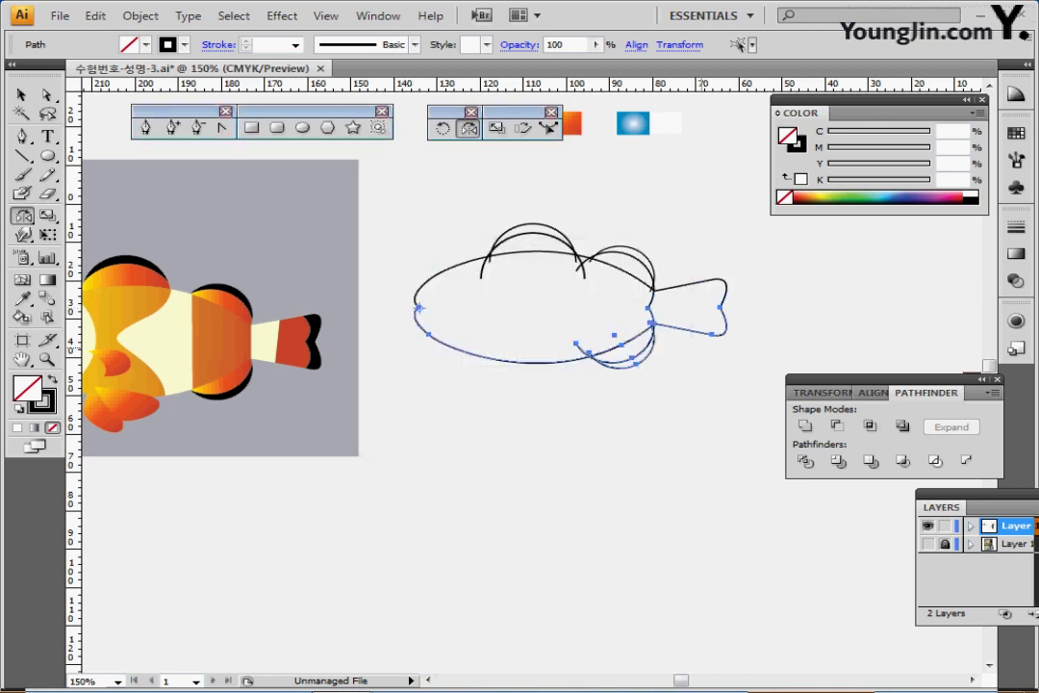
- Unite the upper and lower body outlines into one closed fish shape, leaving the fin arcs separate
drag(668, 344, 583, 342)
drag(613, 239, 651, 348)
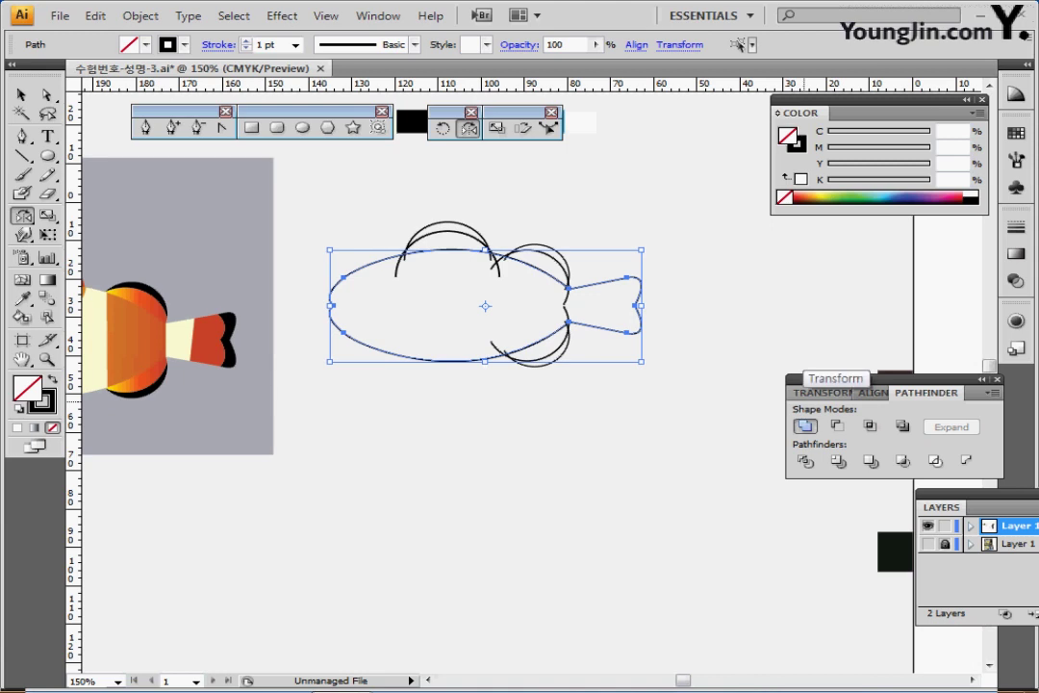
click(804, 425)
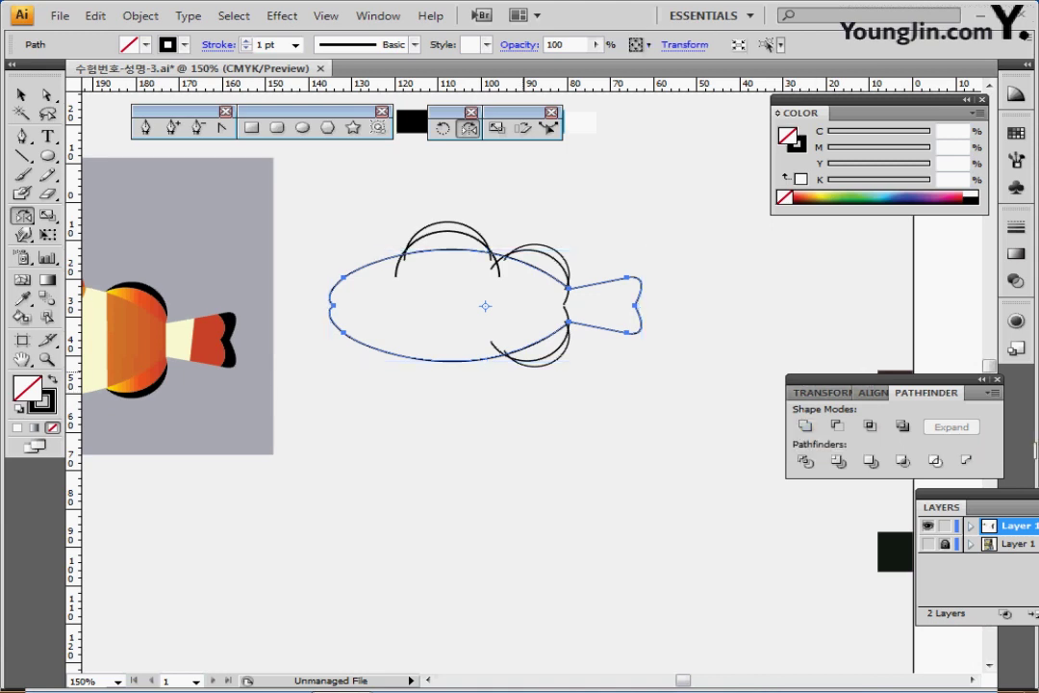
ctrl+click(526, 417)
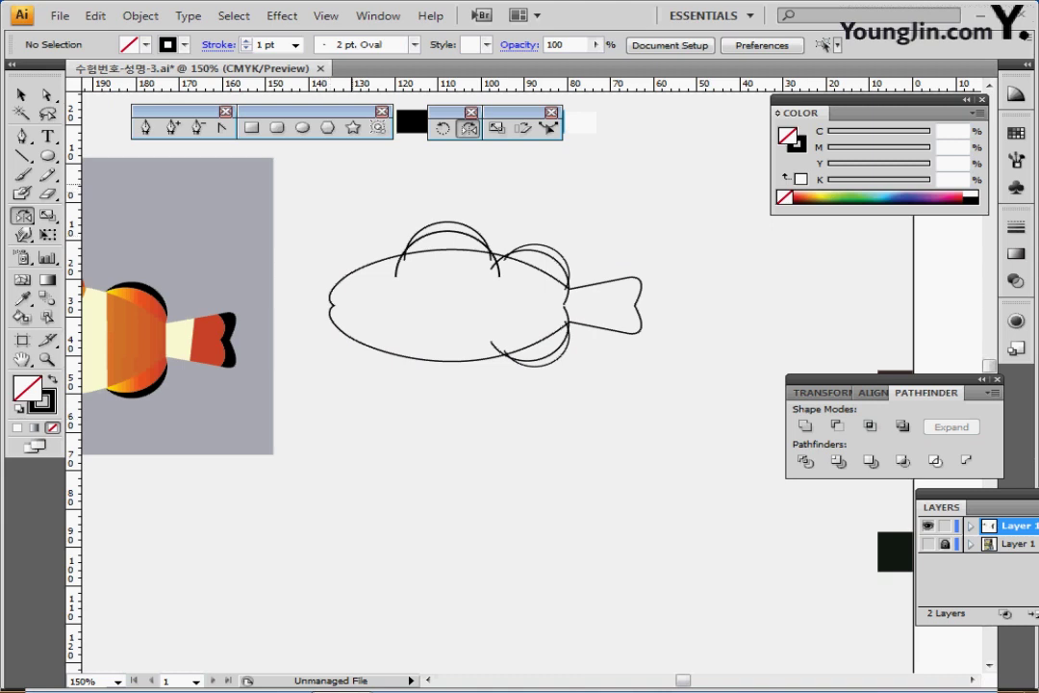
- Divide the body and all fin arcs with Pathfinder and fill the resulting group with white
drag(351, 186, 608, 375)
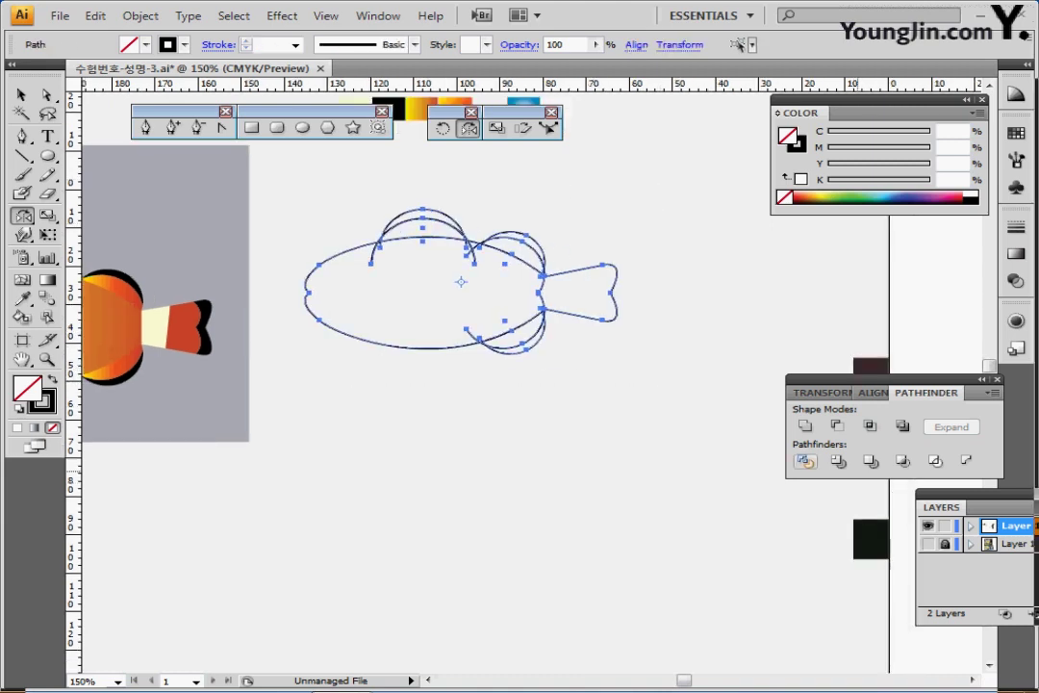
key(ctrl+g)
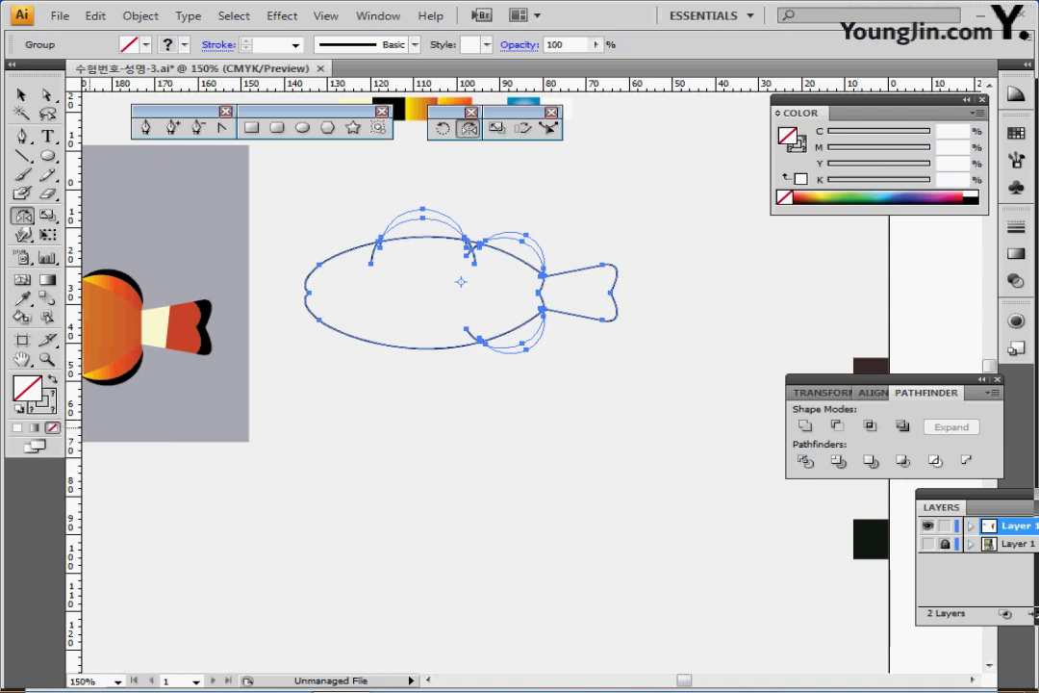
click(19, 408)
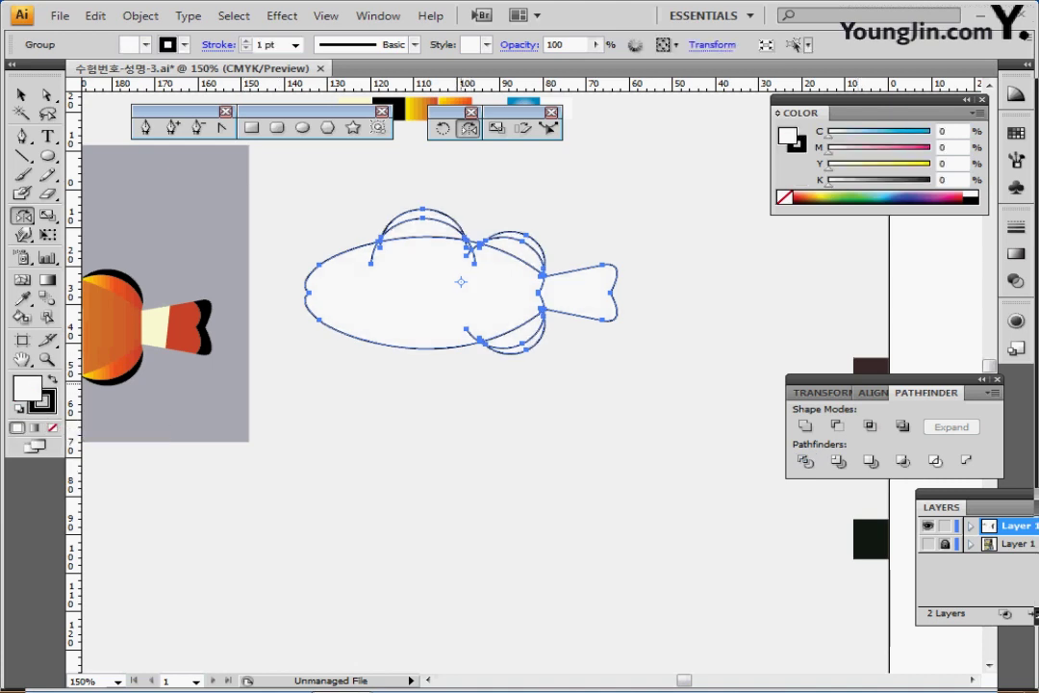
- Isolate the divided group and unite the pieces inside the body and tail into one shape, keeping the fin crescents separate
key(ctrl)
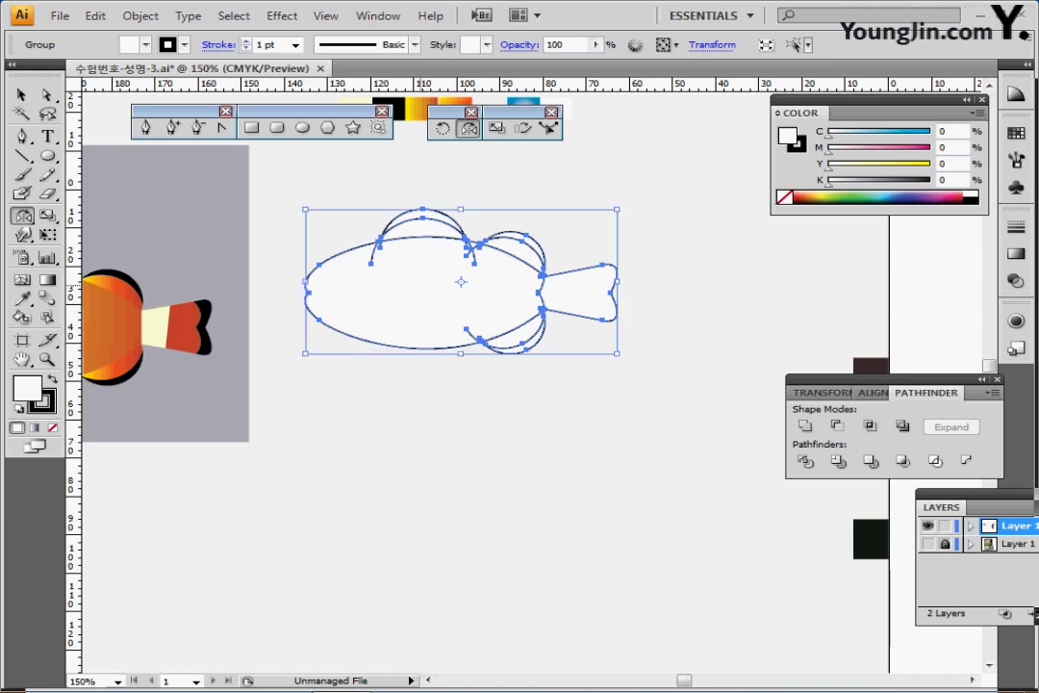
ctrl+double_click(420, 286)
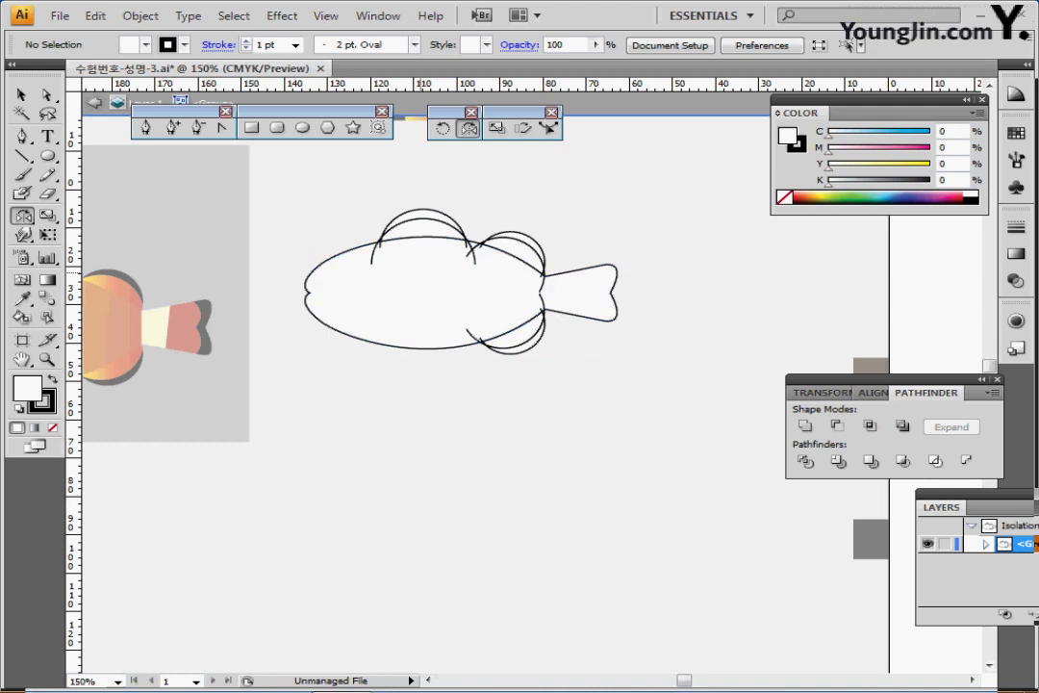
drag(421, 286, 434, 325)
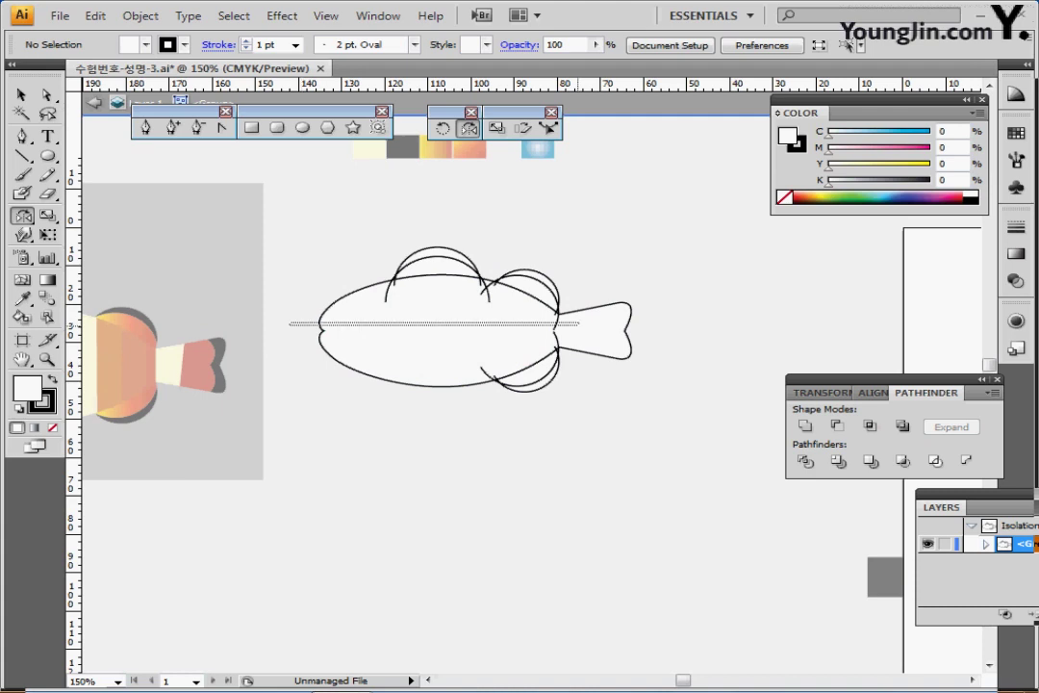
click(319, 325)
ctrl+click(518, 308)
ctrl+click(523, 388)
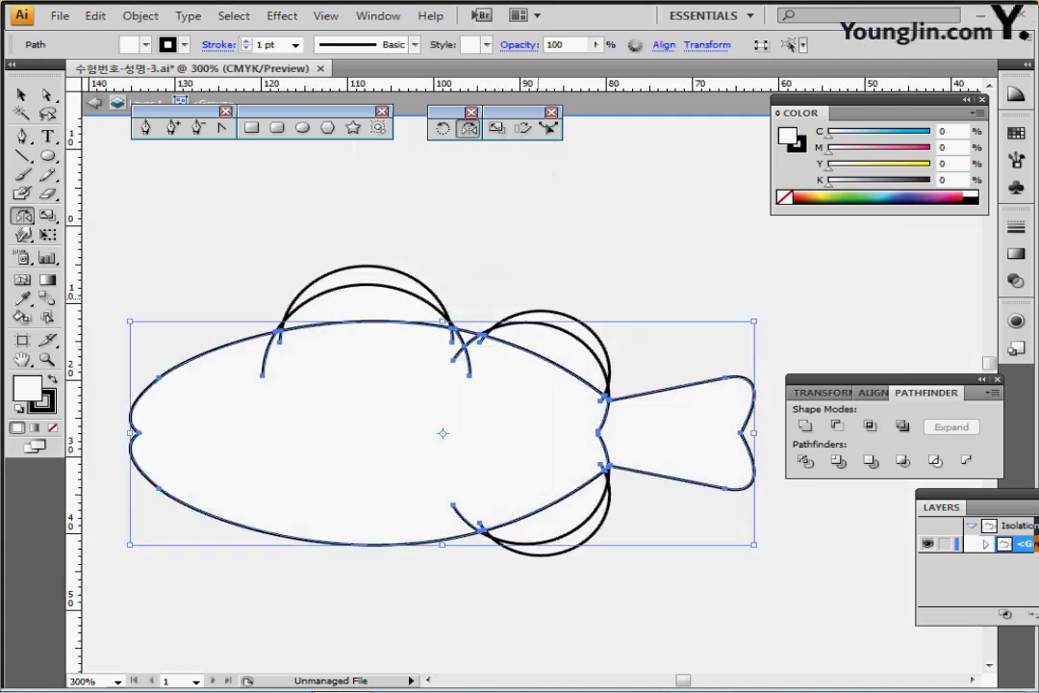
click(805, 425)
drag(575, 420, 593, 375)
key(ctrl+shift+a)
ctrl+click(291, 285)
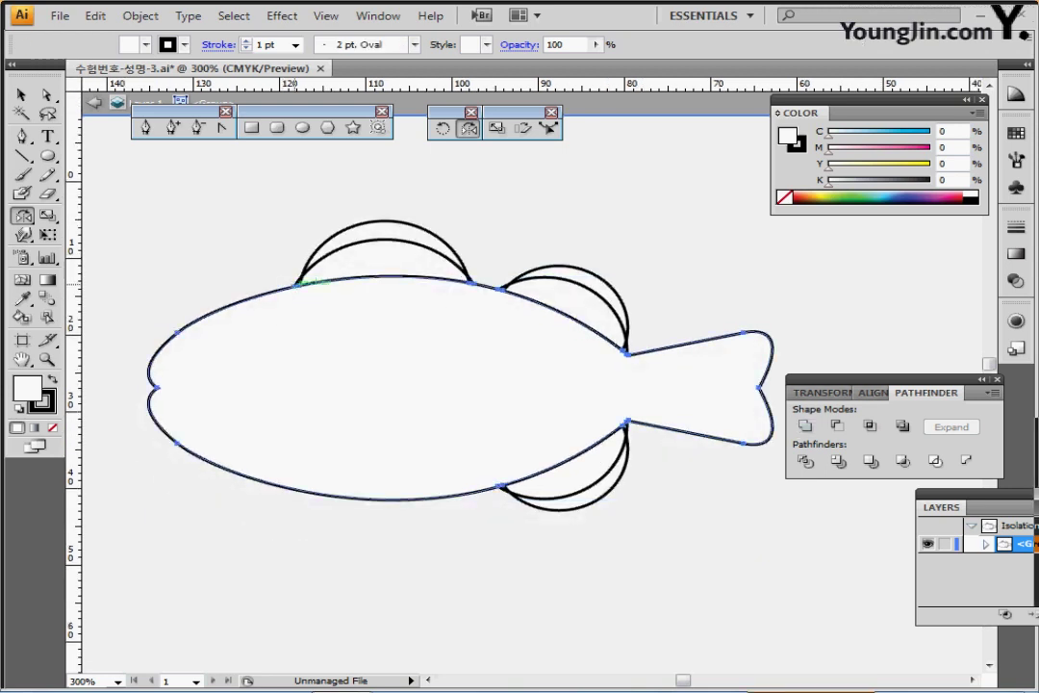
- Delete the small leftover slivers at the ends of the top fin and the upper rear fin where they meet the body
scroll(293, 286, up, 2)
drag(633, 489, 582, 490)
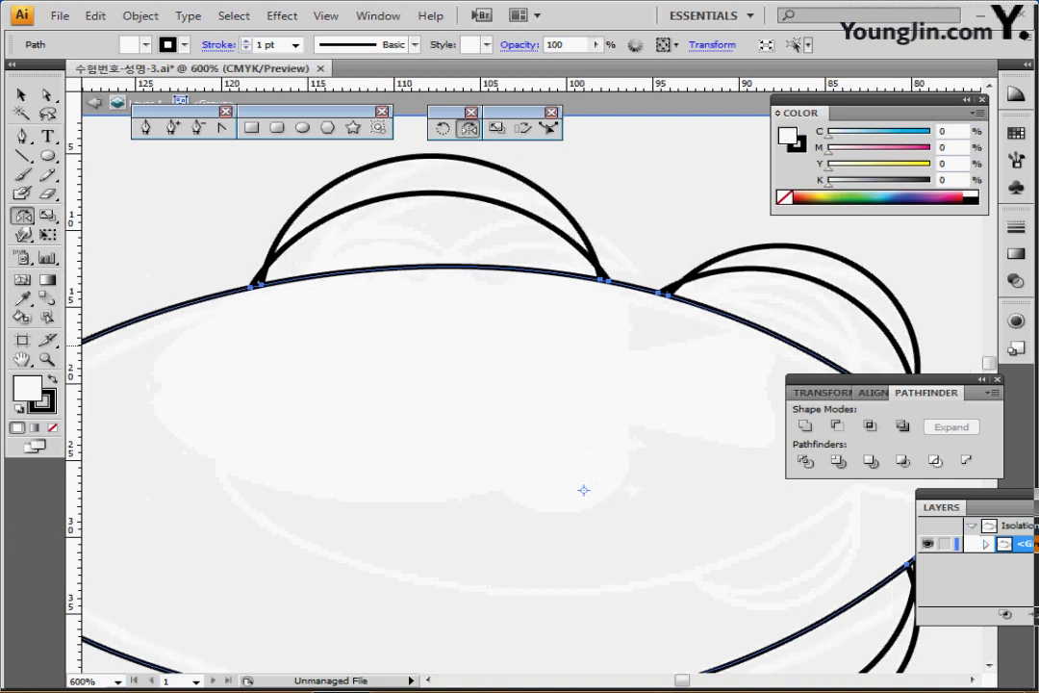
click(258, 277)
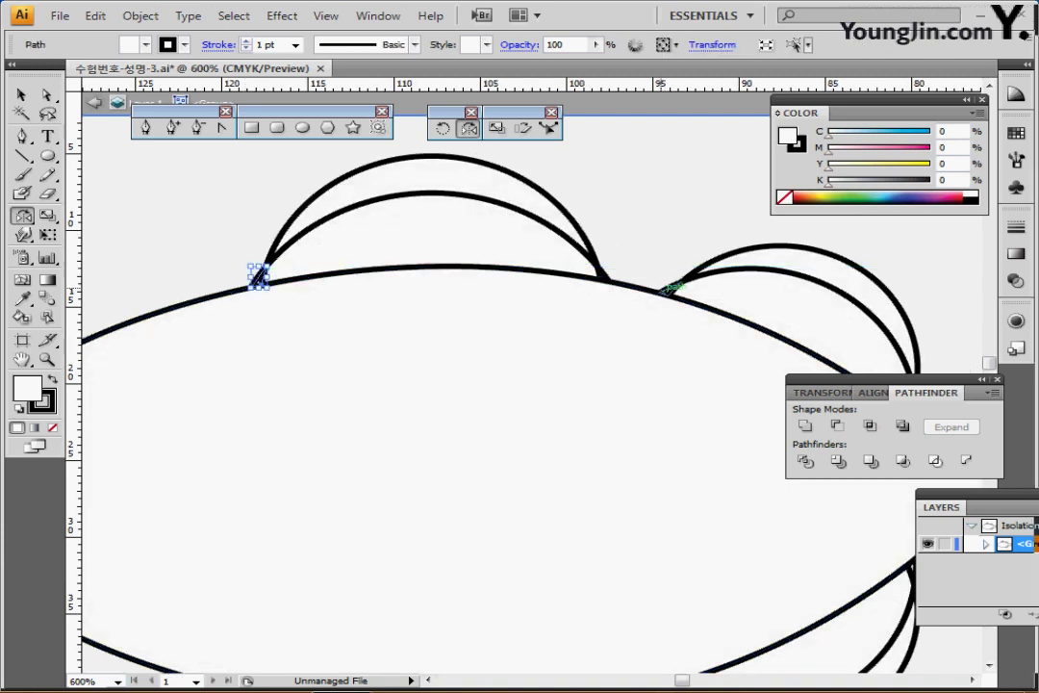
click(668, 288)
key(ctrl+shift+a)
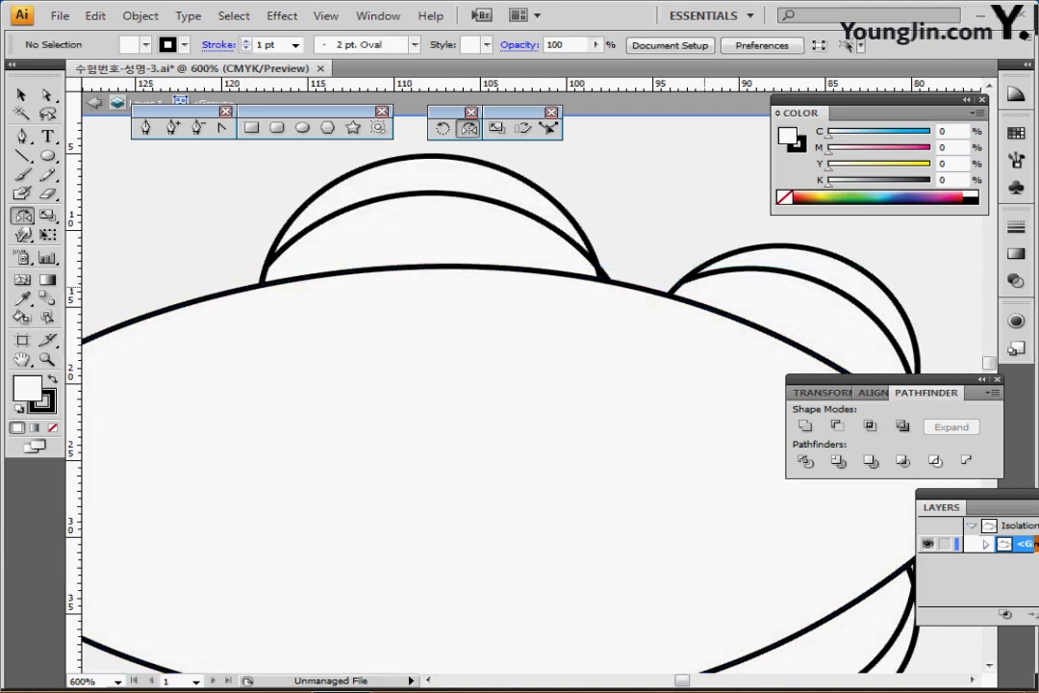
click(600, 276)
key(ctrl+shift+a)
key(ctrl+minus)
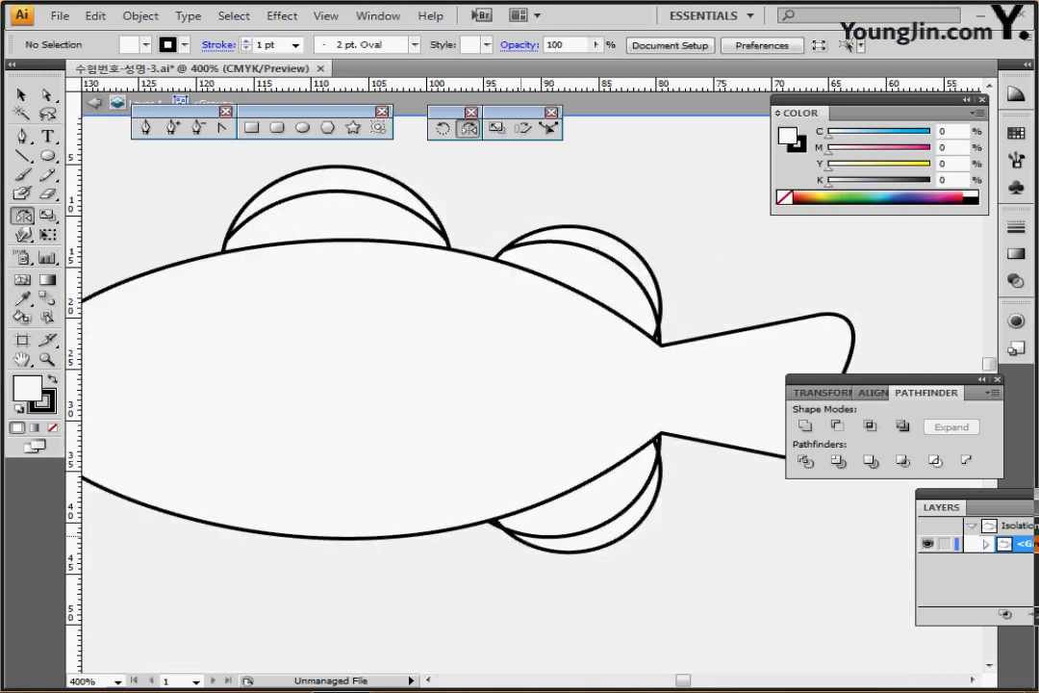
- Delete the leftover slivers at both ends of the lower rear fin
key(ctrl+plus)
click(448, 394)
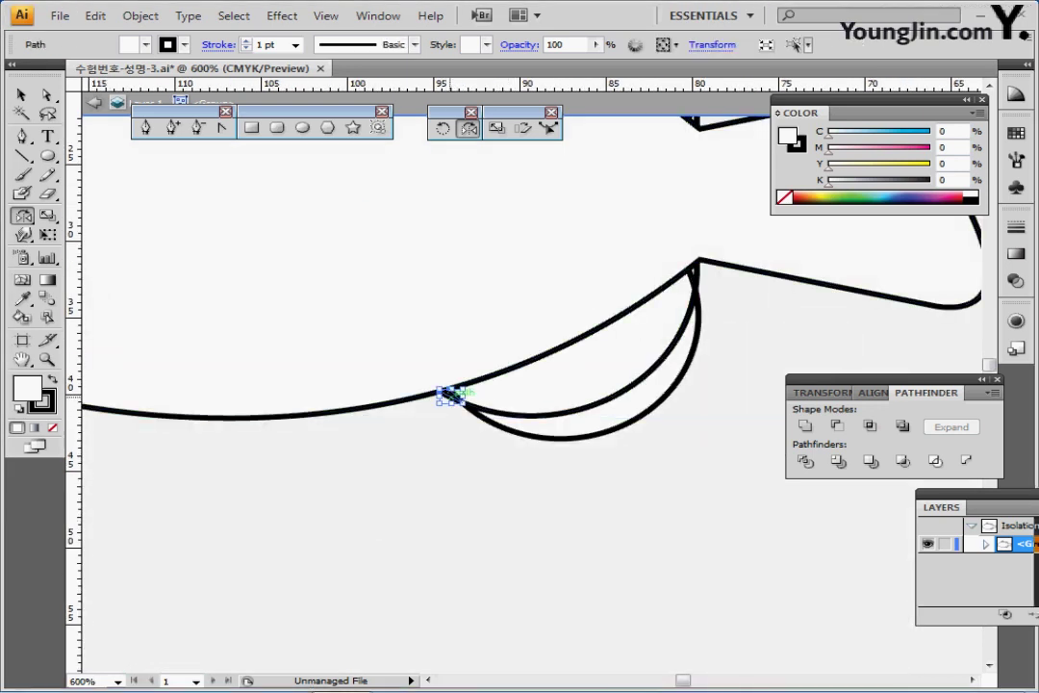
click(695, 274)
key(ctrl+shift+a)
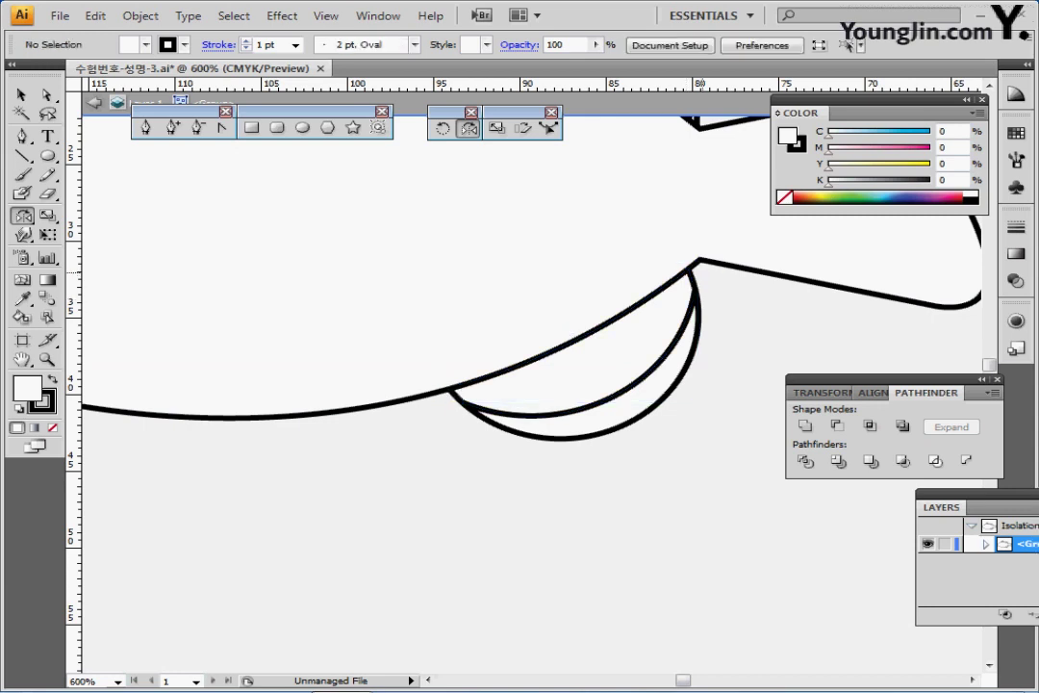
key(ctrl+minus)
key(ctrl+minus)
key(ctrl+minus)
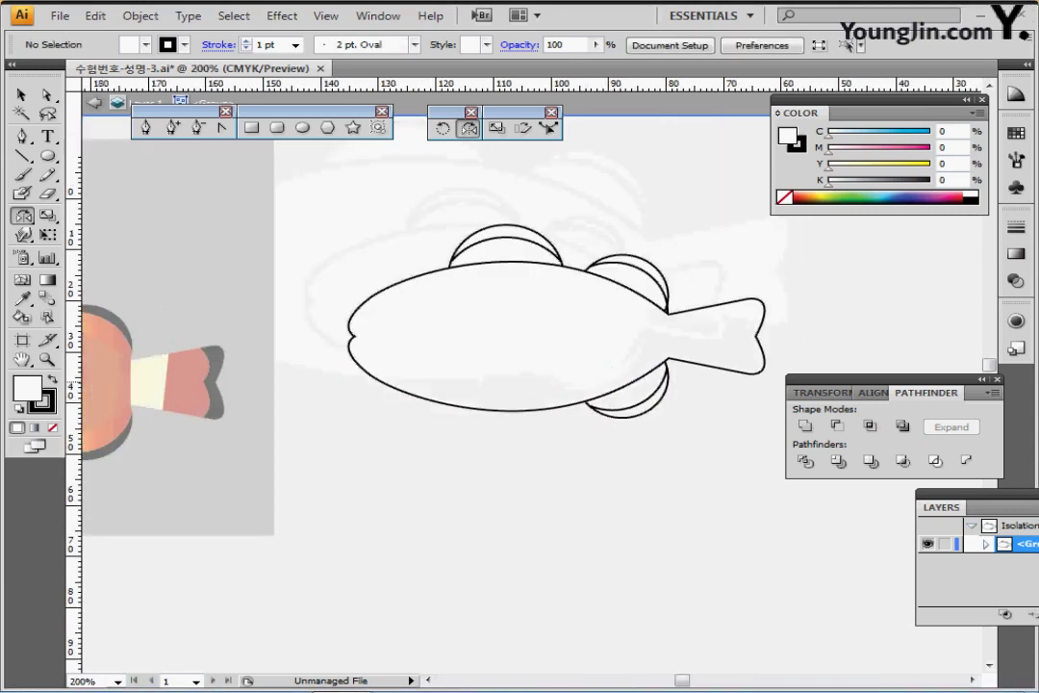
- Move the whole fish drawing onto the reference clownfish and remove its fill, keeping the black outline
key(ctrl+plus)
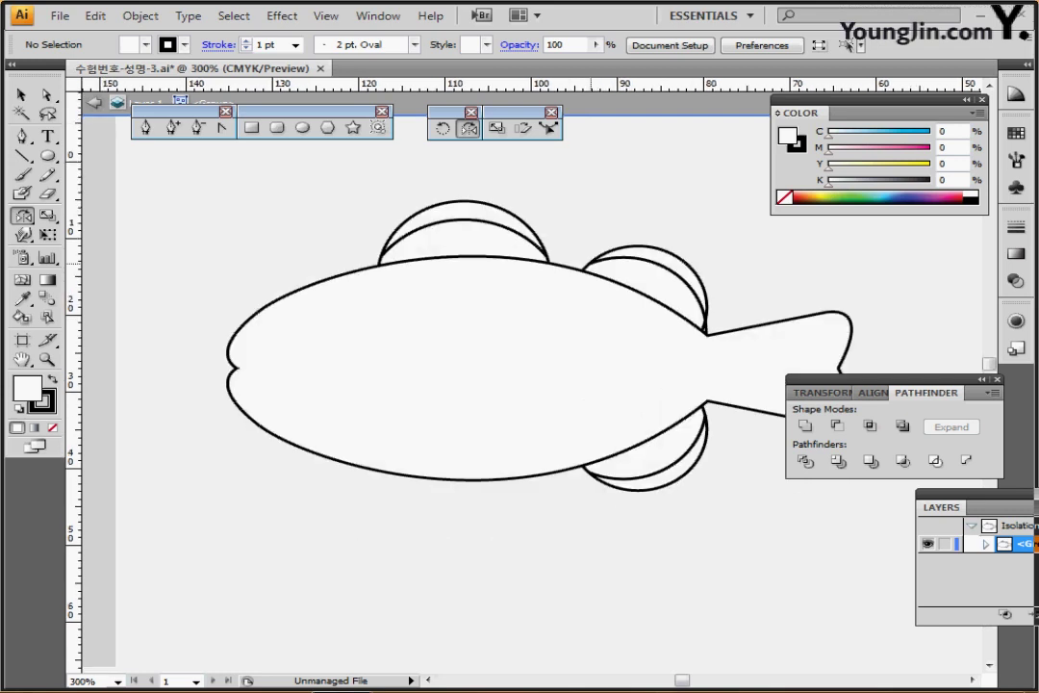
key(ctrl+minus)
key(ctrl+minus)
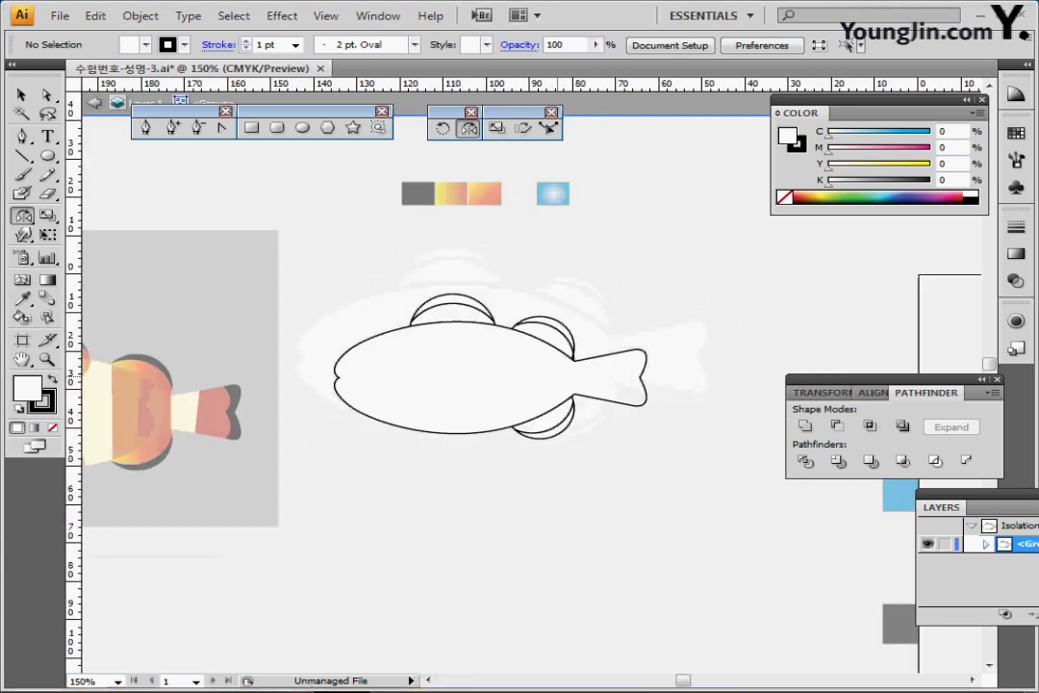
drag(461, 420, 653, 333)
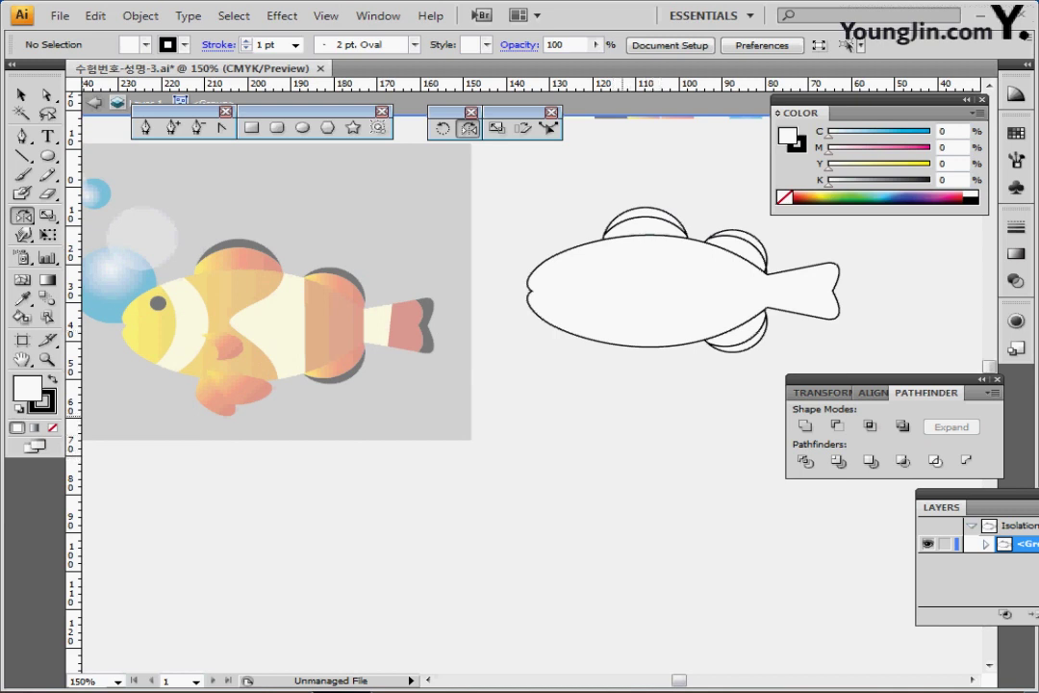
drag(623, 417, 675, 422)
ctrl+click(665, 258)
ctrl+drag(608, 166, 852, 378)
drag(824, 272, 418, 307)
key(ctrl+plus)
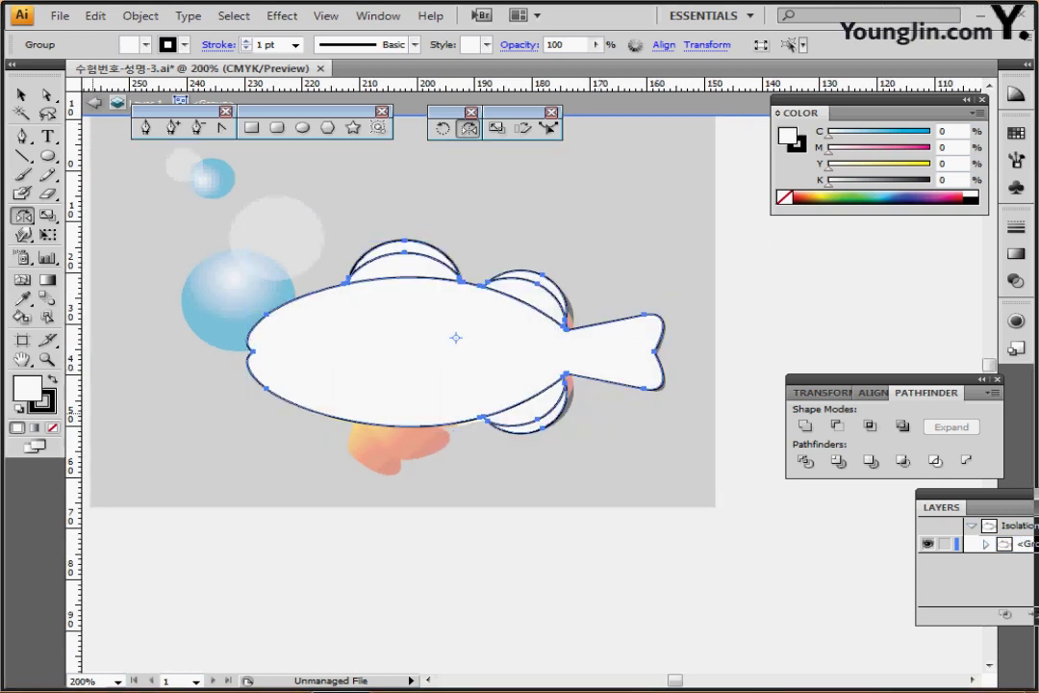
key(slash)
key(ctrl+shift+a)
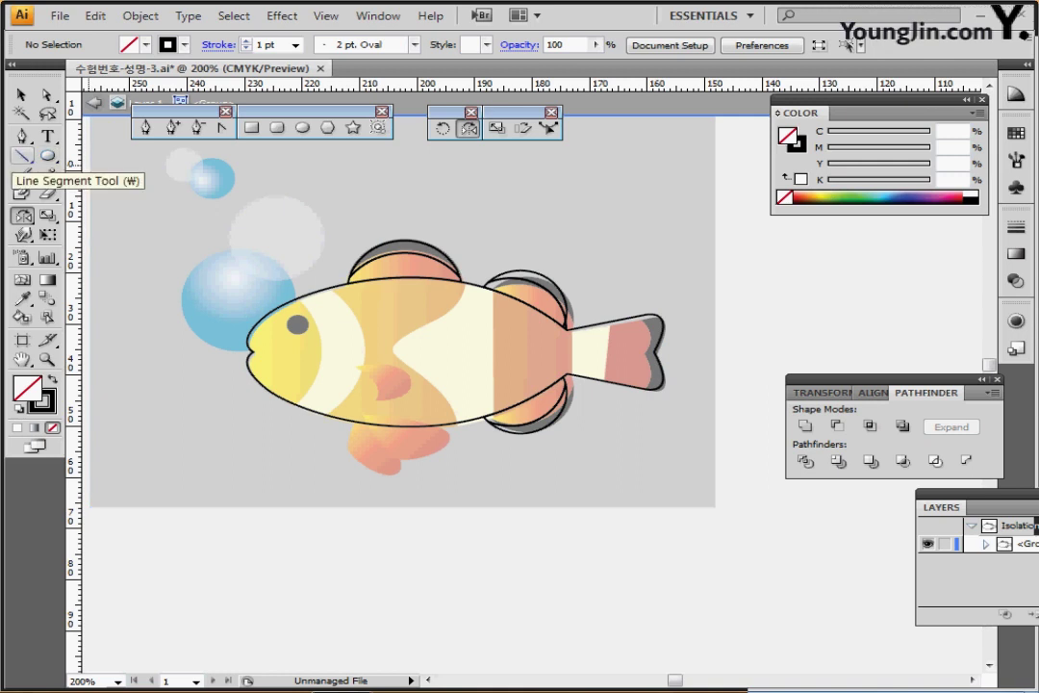
- Draw an ellipse along the rear edge of the yellow face and copy it toward the tail for the white band's other edge
click(303, 128)
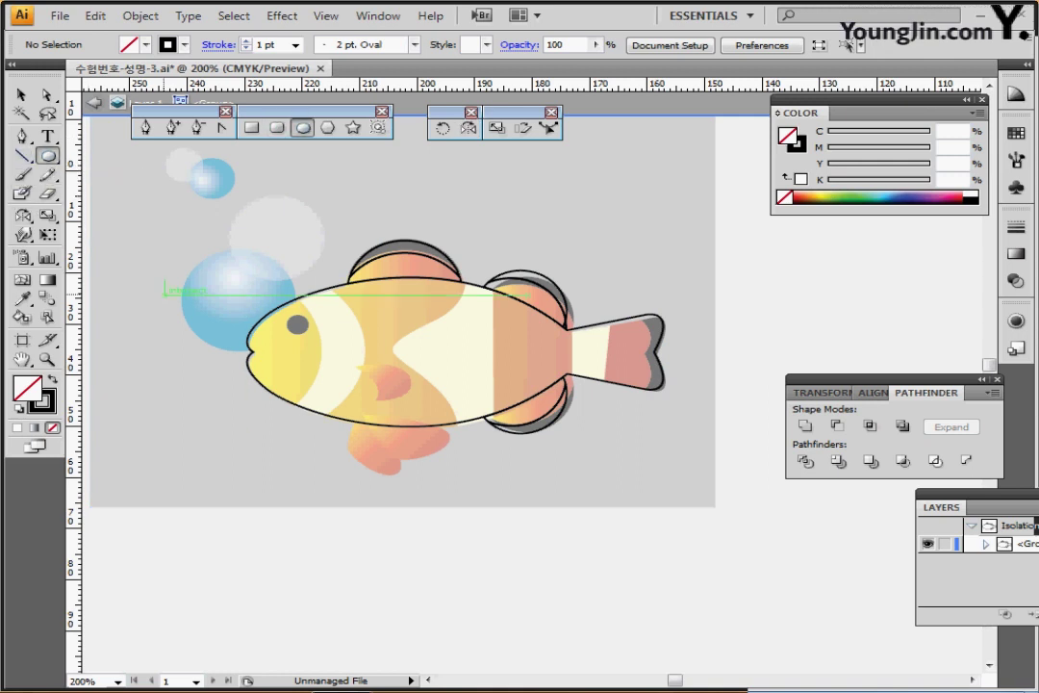
drag(127, 271, 322, 432)
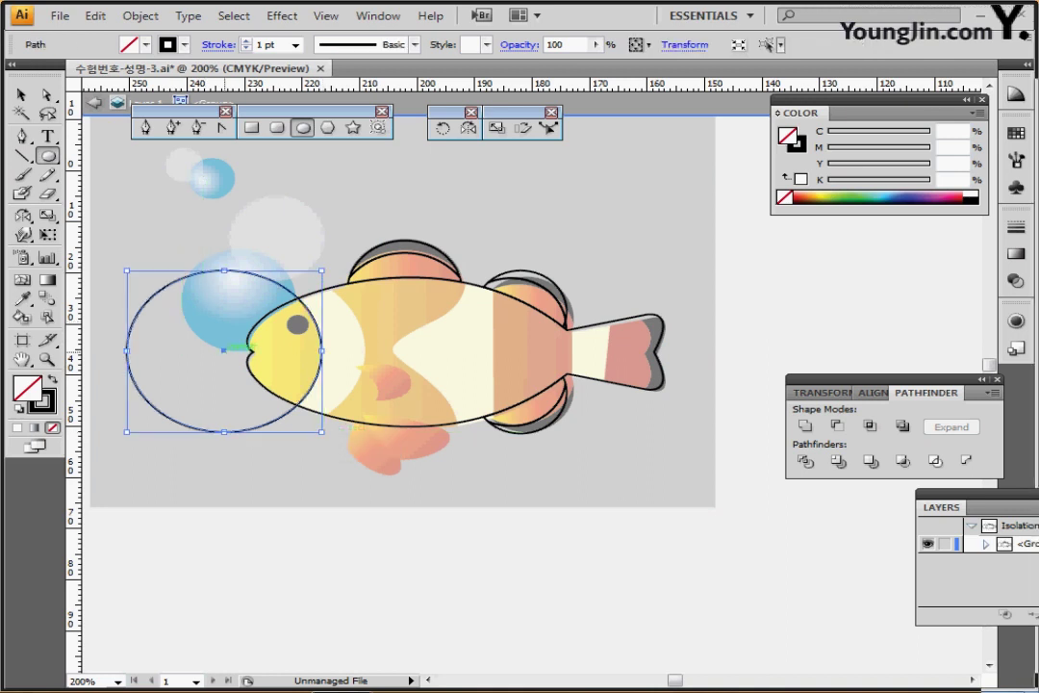
drag(224, 351, 268, 355)
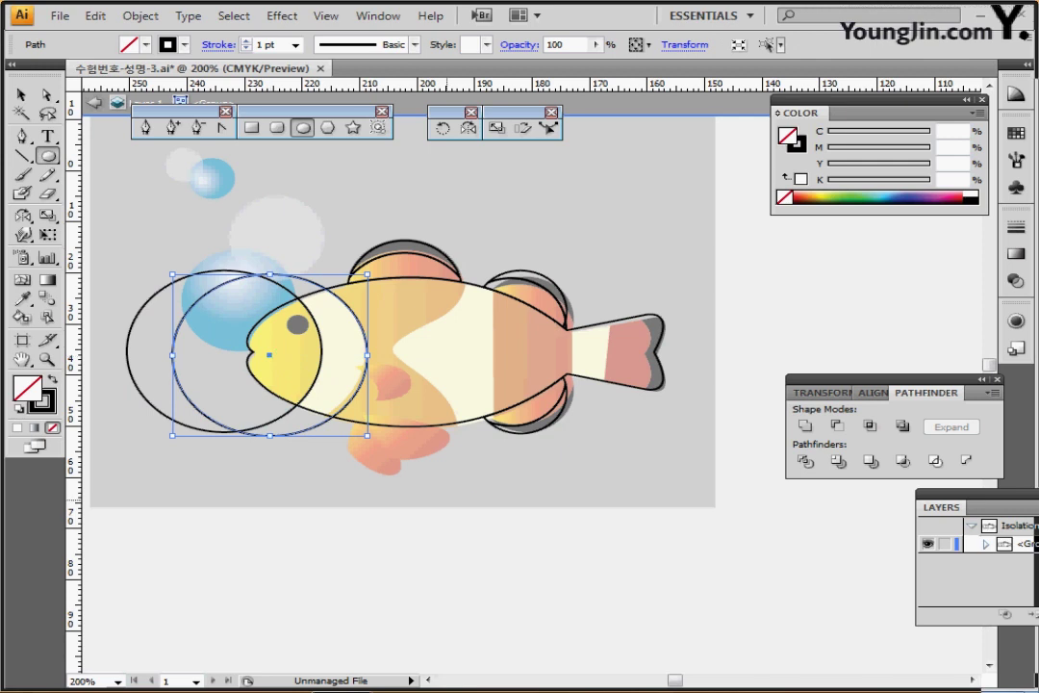
ctrl+click(475, 506)
- Trace the wavy front edge of the middle white band with the Pen tool, extending the open curve beyond the body at both ends
click(146, 127)
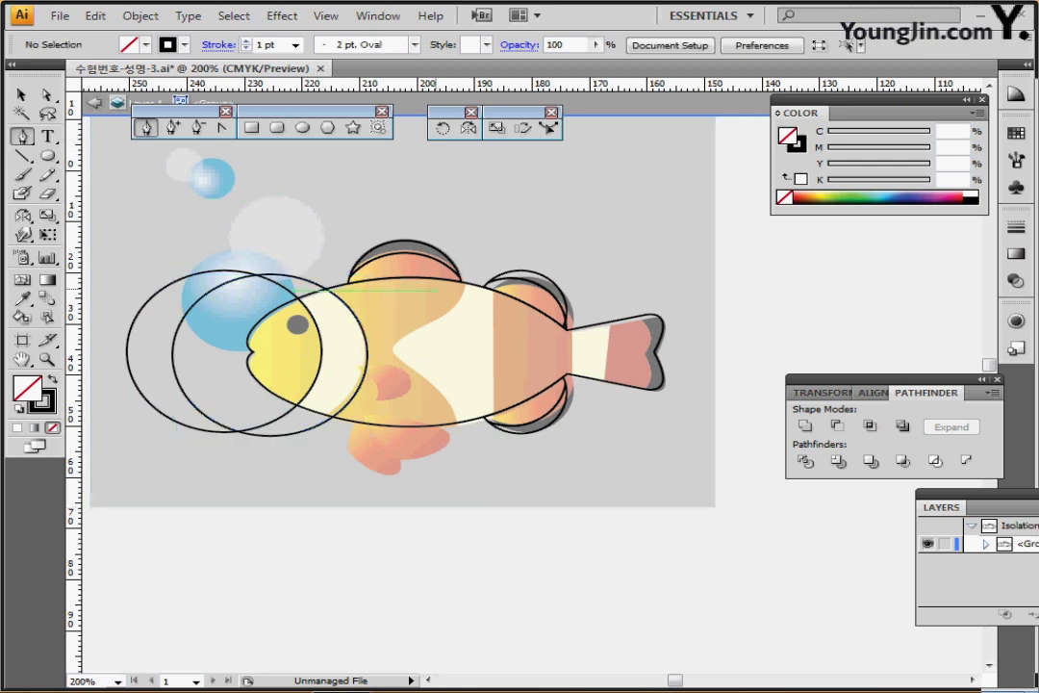
click(460, 232)
drag(450, 314, 355, 355)
key(ctrl+z)
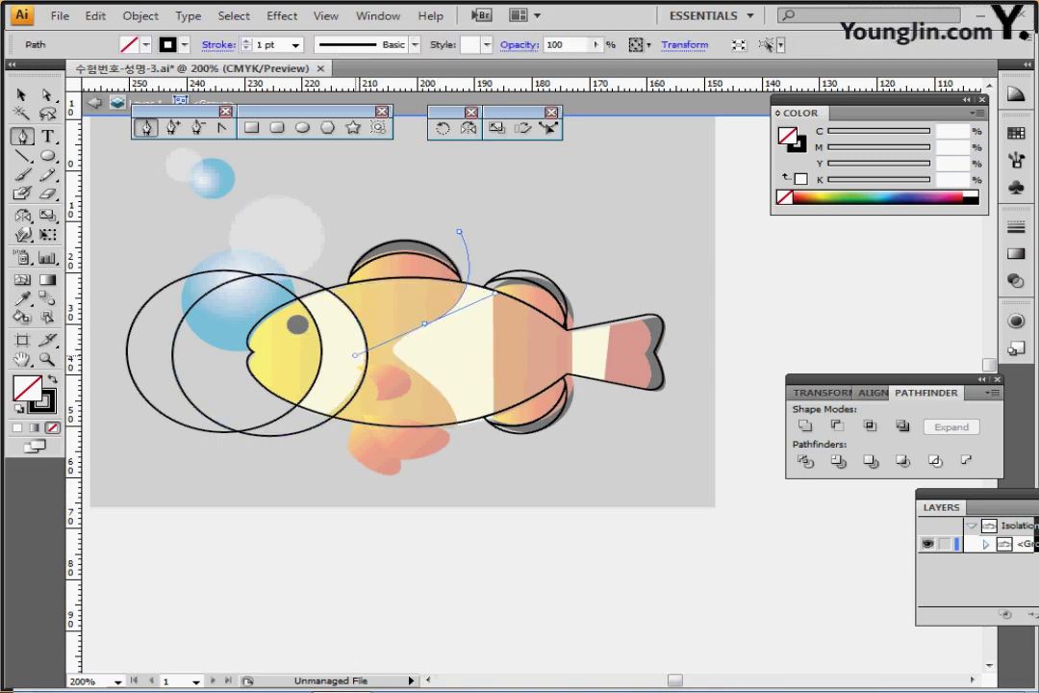
drag(429, 381, 454, 411)
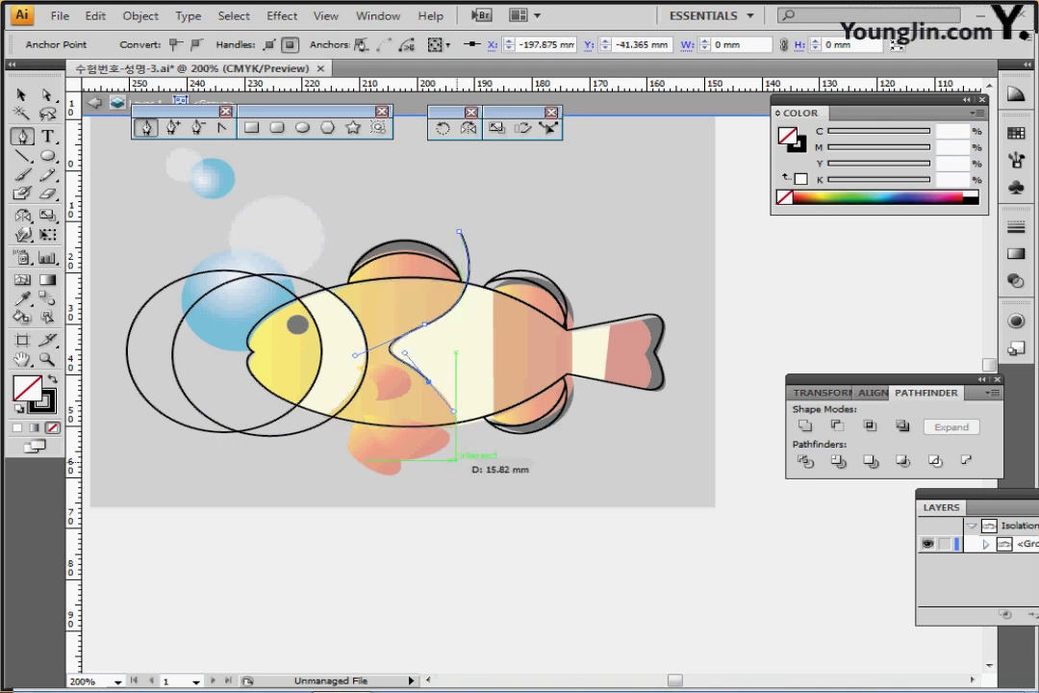
drag(456, 458, 449, 499)
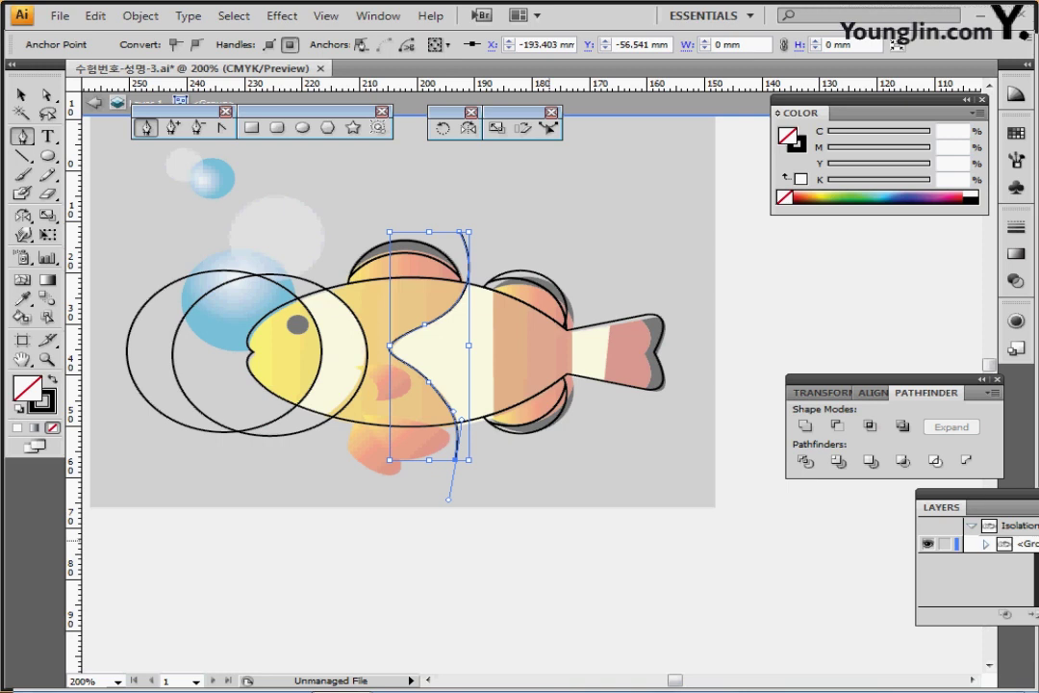
ctrl+click(549, 541)
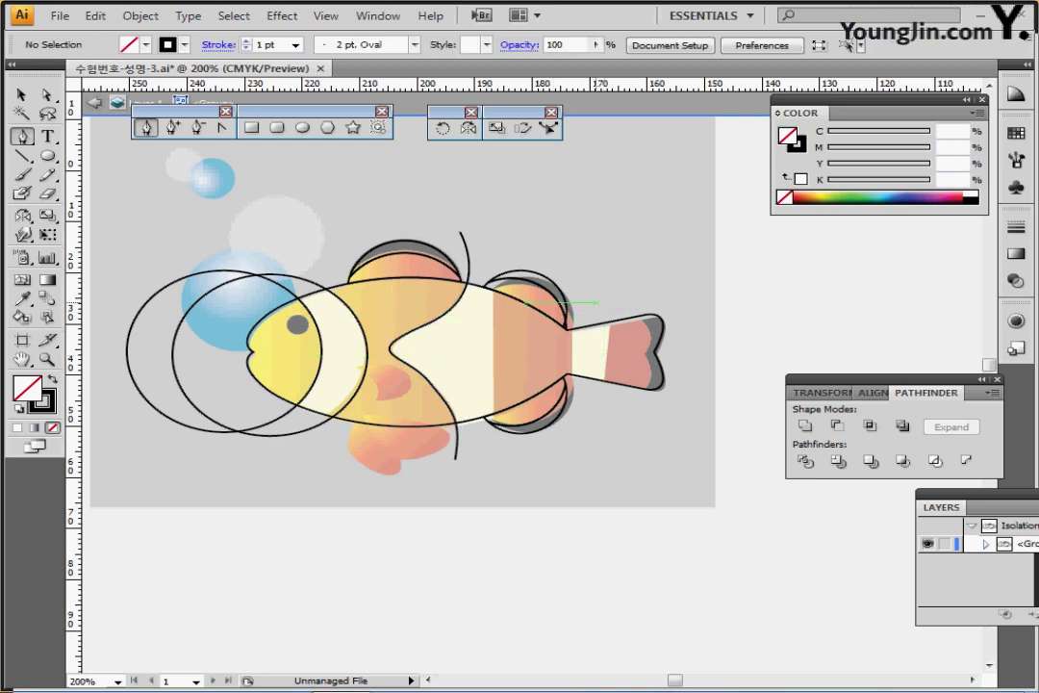
- Draw an open curve across the tail along the inner edge of its dark tip, extending past both tail edges
click(633, 301)
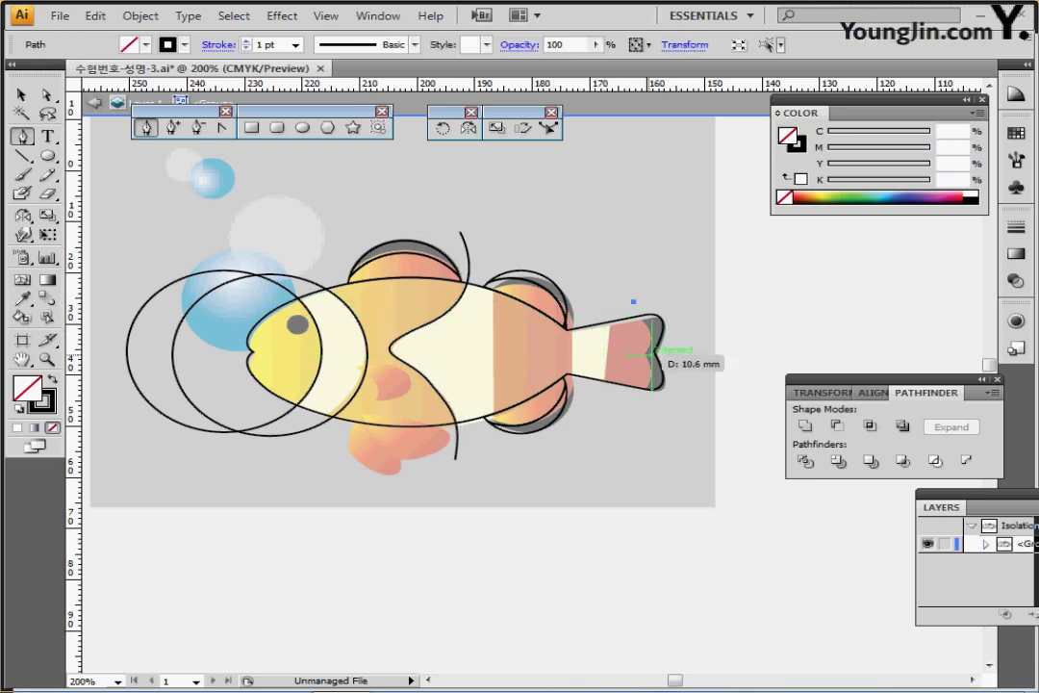
drag(644, 353, 613, 454)
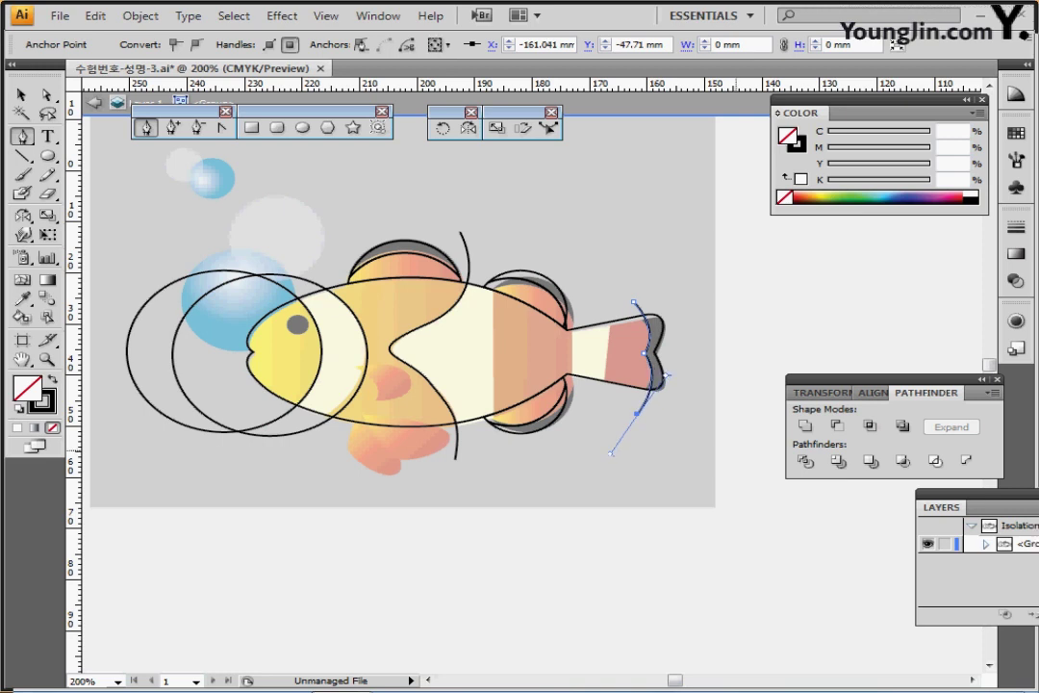
drag(640, 413, 636, 414)
- Draw three straight lines across the fish at the middle band's rear edge, the tail base and the tail band's rear edge
click(22, 155)
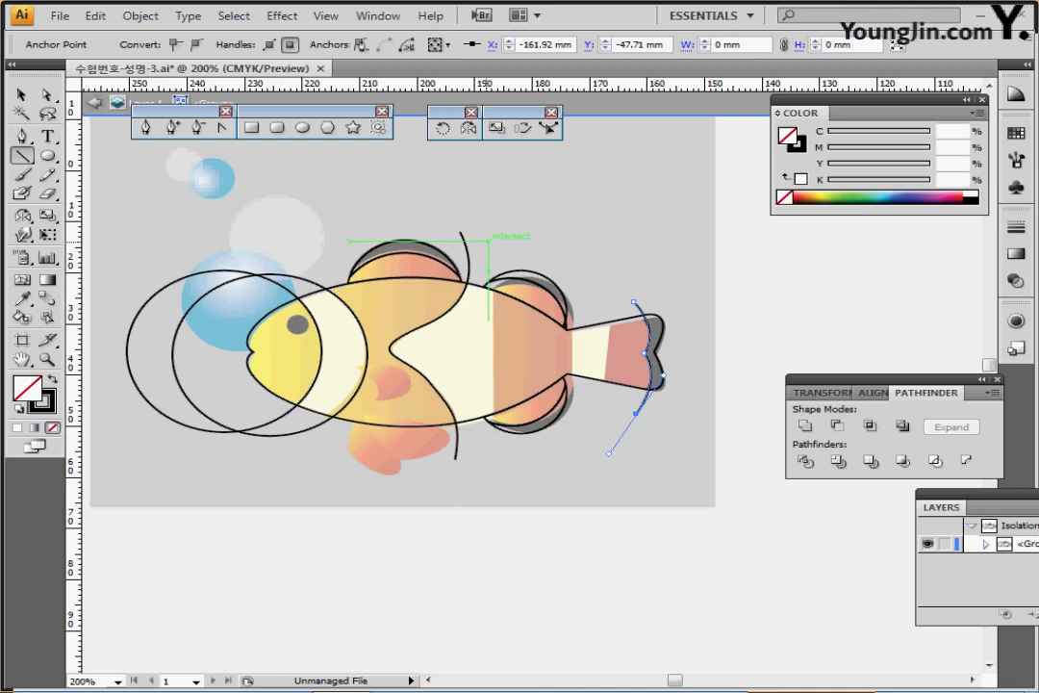
drag(489, 243, 498, 475)
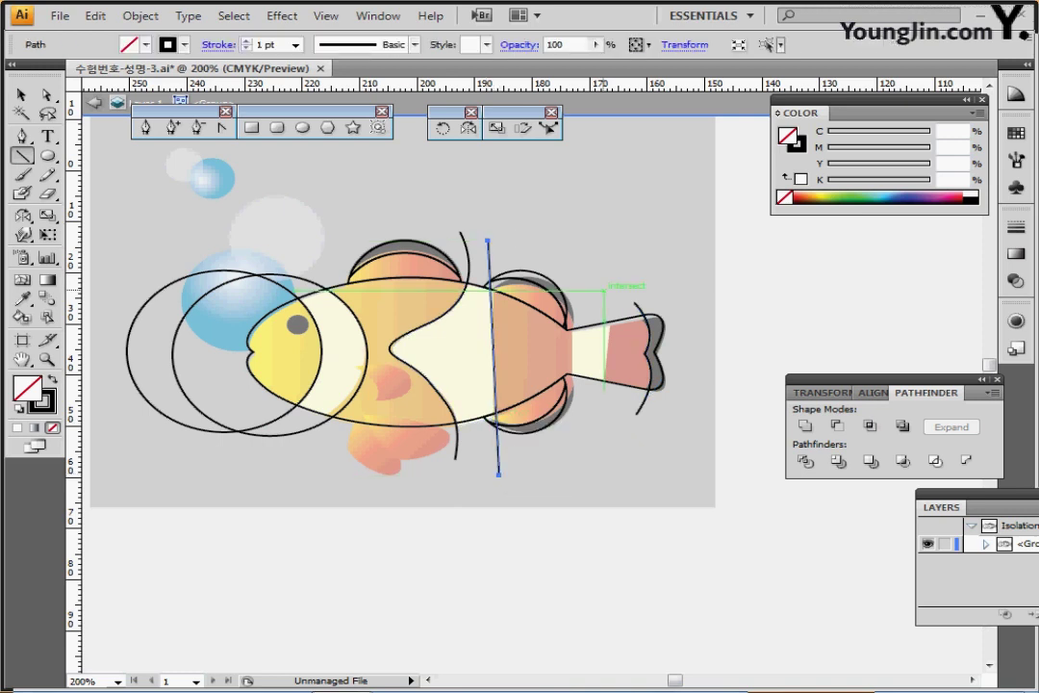
drag(573, 257, 567, 467)
drag(619, 260, 591, 445)
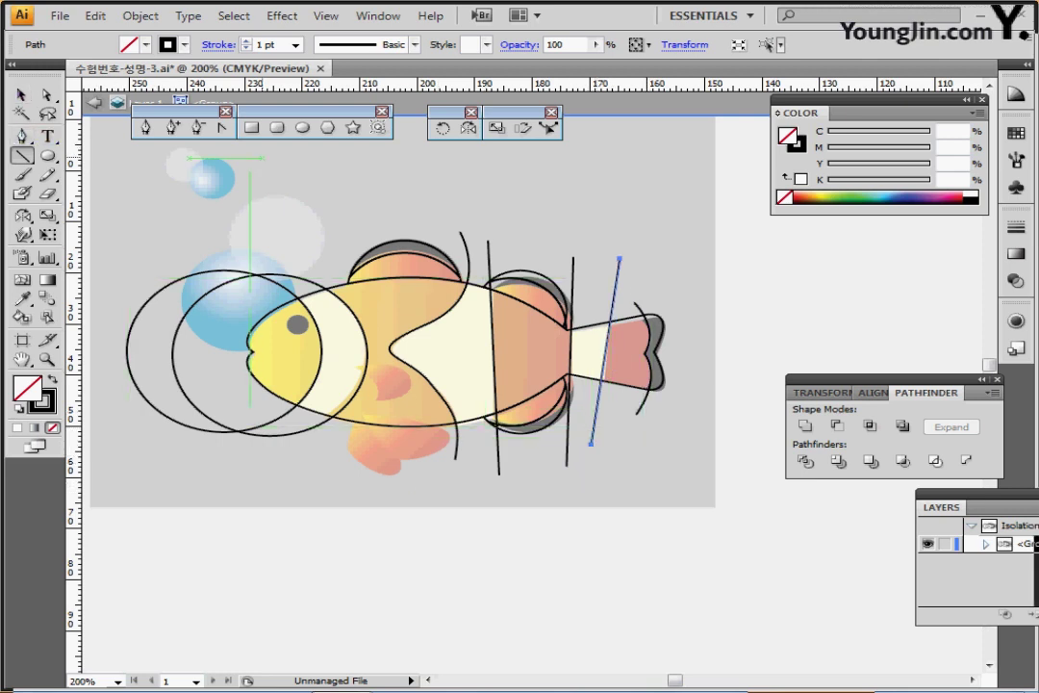
- Draw a small ellipse over the reference eye, nudge it upward and give it a black fill without a stroke
key(l)
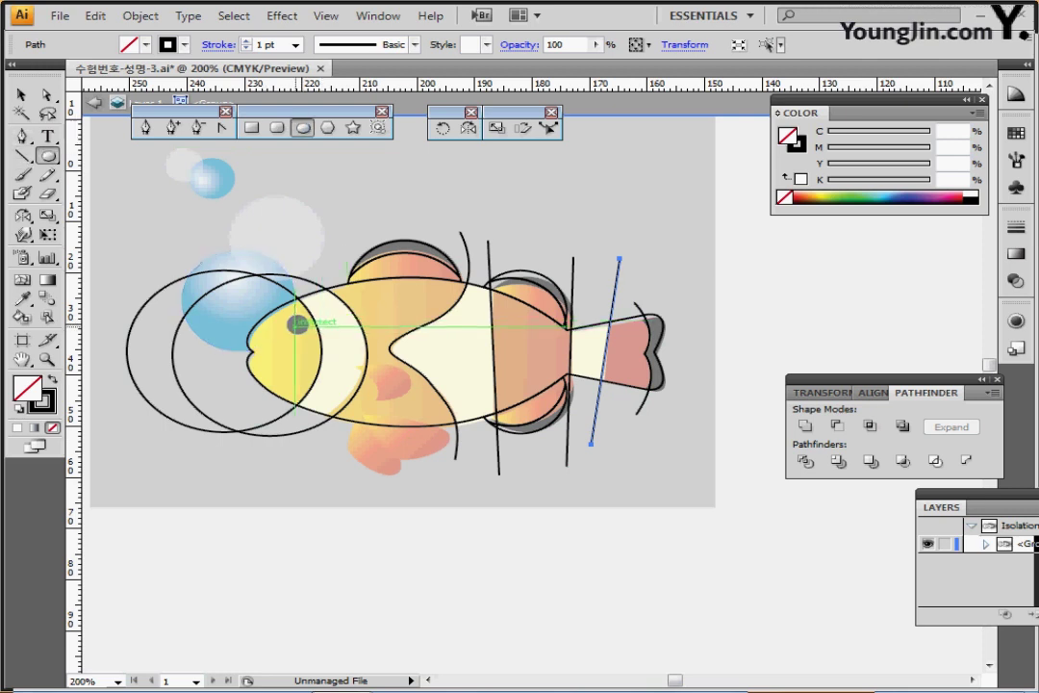
drag(292, 318, 301, 329)
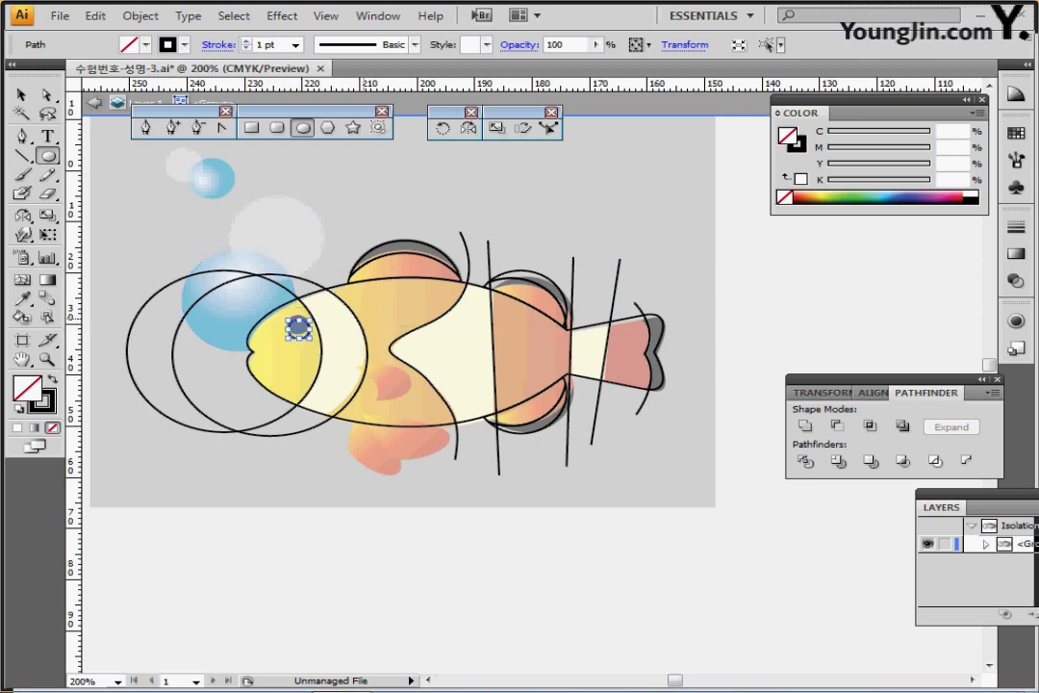
key(Up)
key(Up)
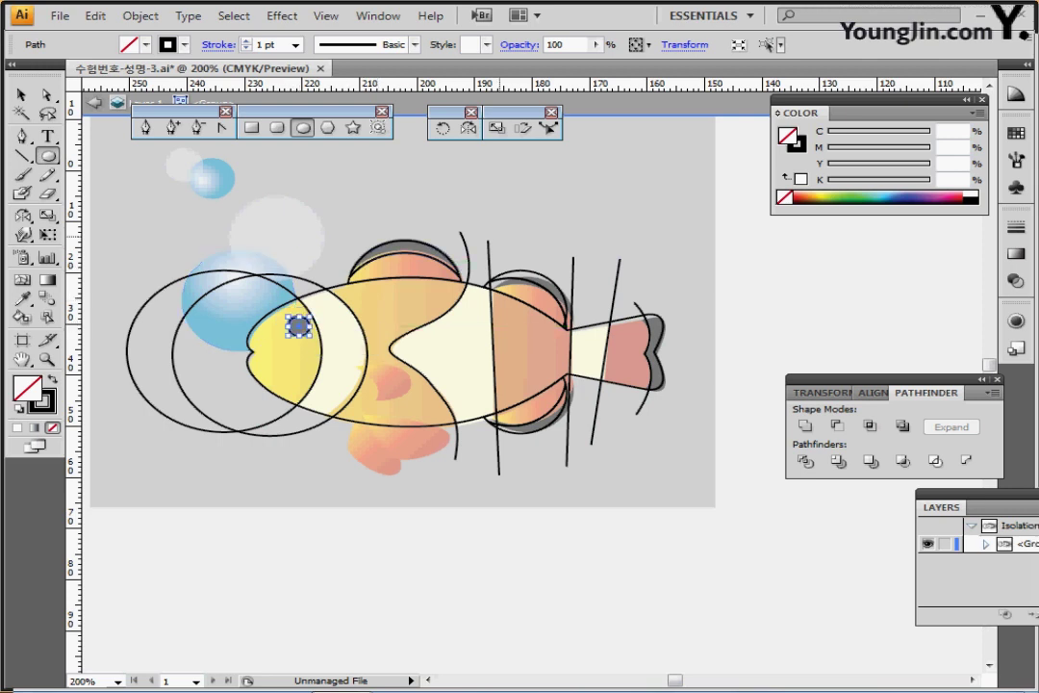
key(shift+x)
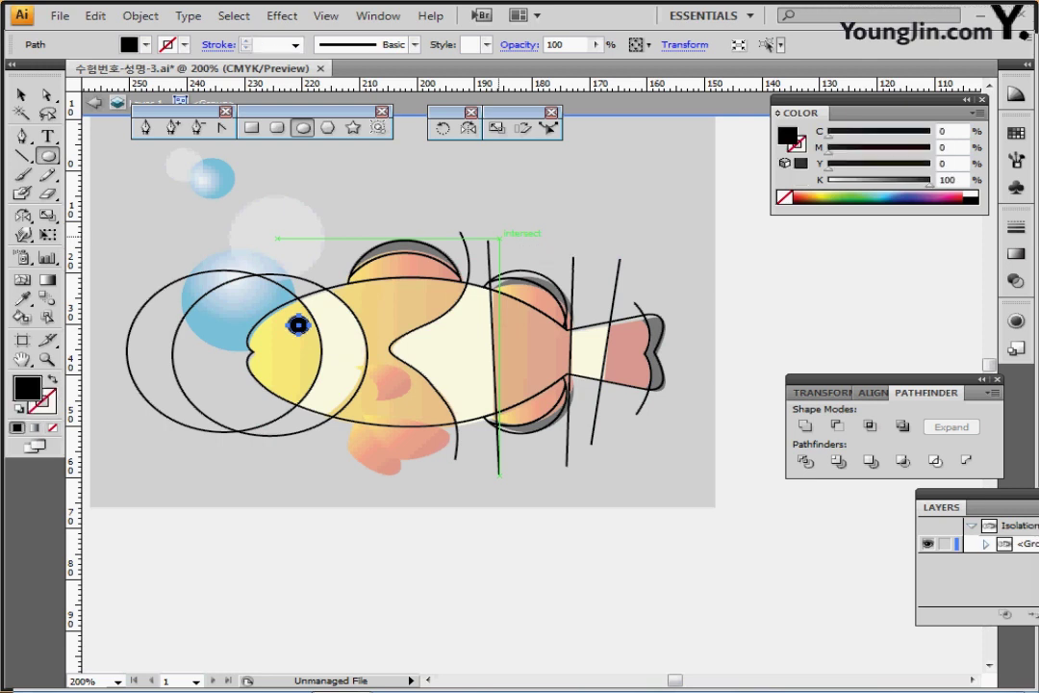
ctrl+click(527, 504)
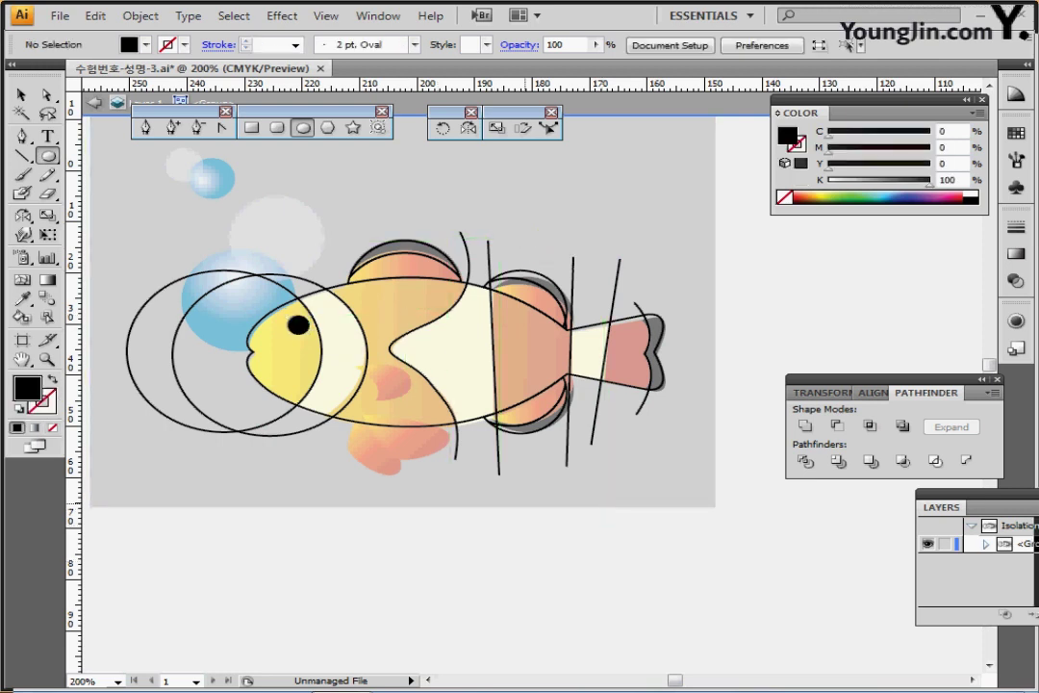
- Select the body outline with both ellipses, the two curves and the three lines, and divide them with Pathfinder
ctrl+click(517, 449)
drag(517, 449, 585, 534)
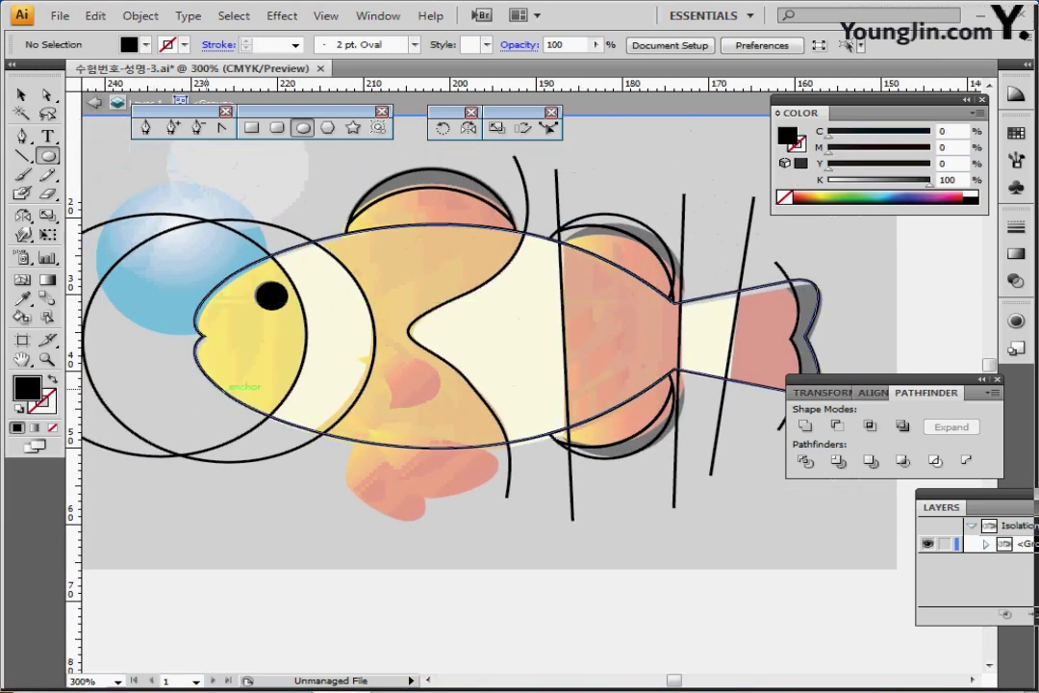
drag(101, 267, 784, 337)
drag(130, 176, 308, 332)
ctrl+click(144, 316)
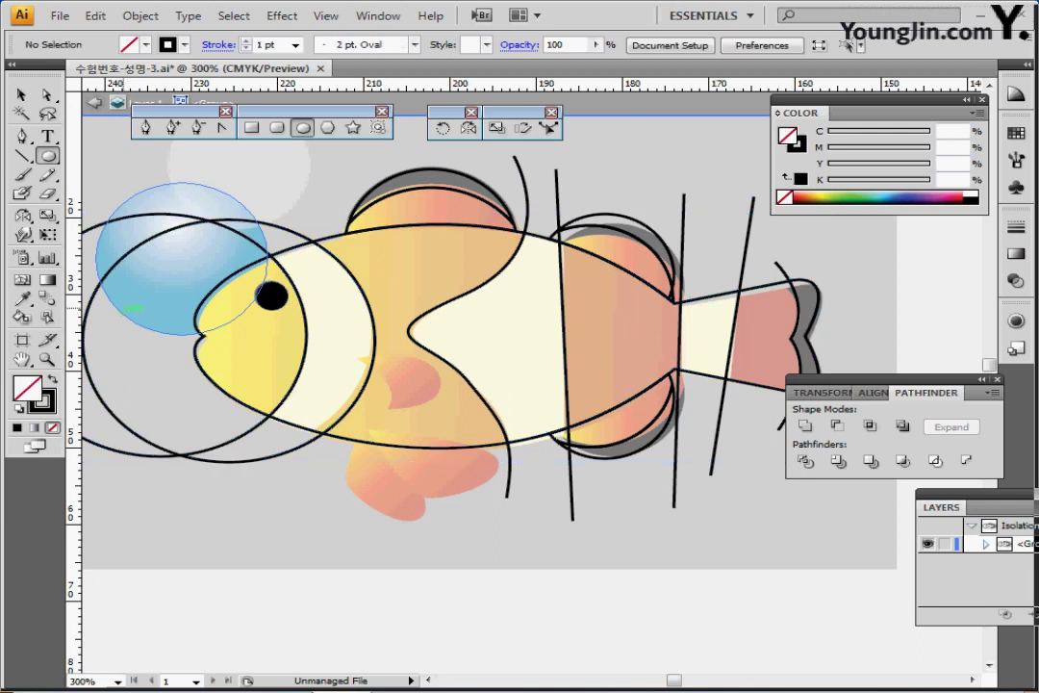
key(ctrl+minus)
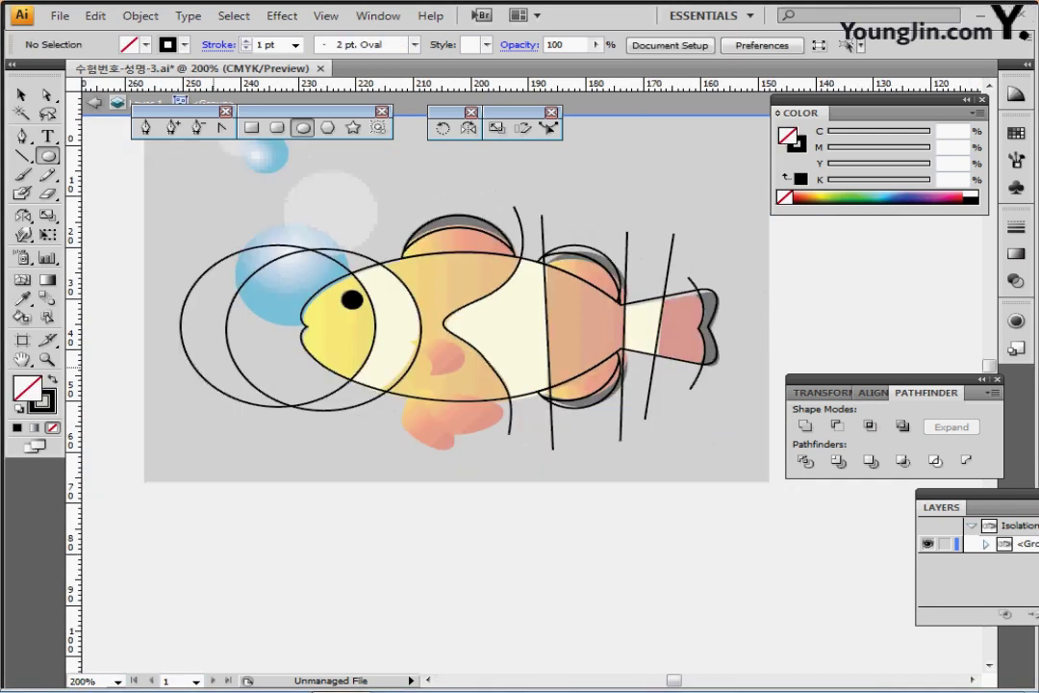
drag(145, 327, 743, 343)
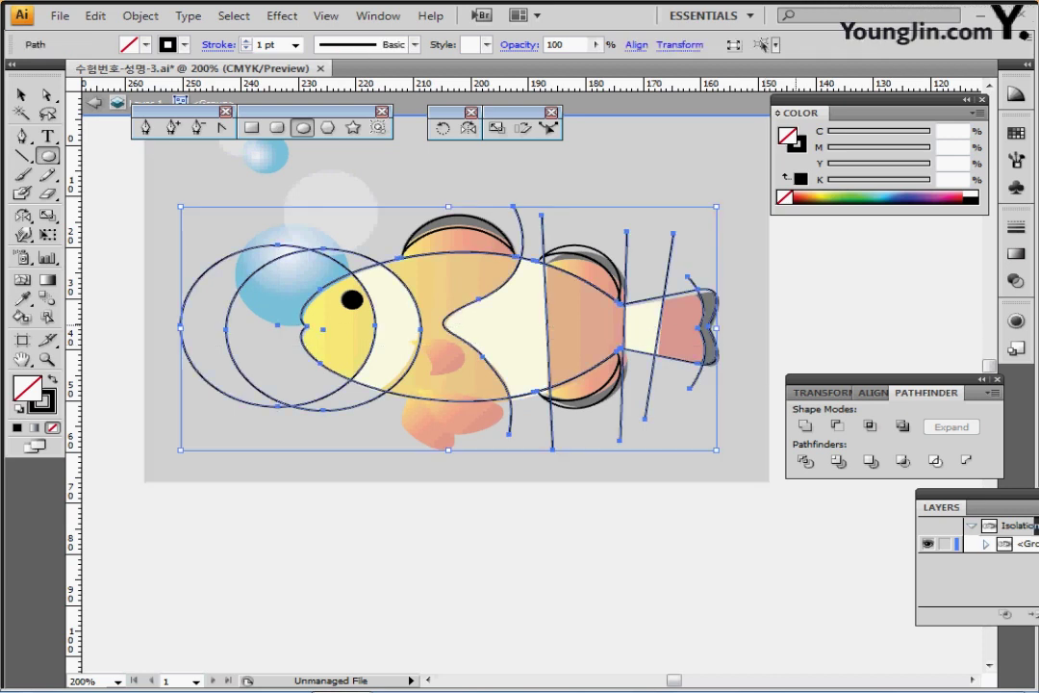
click(805, 461)
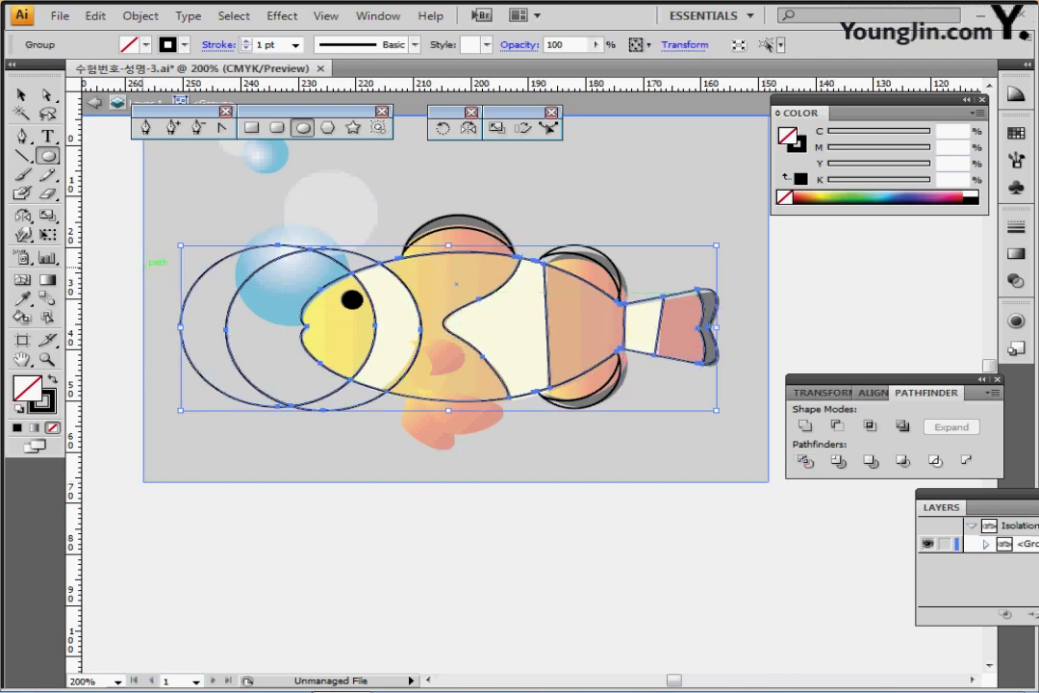
- Delete the leftover ellipse pieces outside the head, keeping only the divided regions inside the fish outline
ctrl+click(146, 264)
ctrl+click(193, 367)
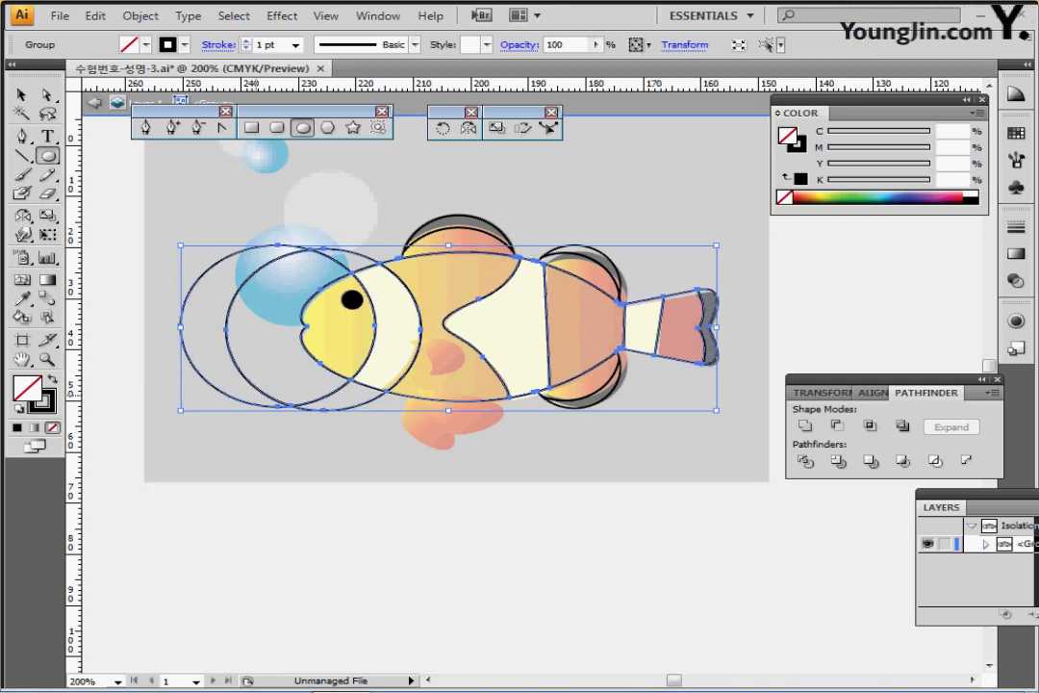
ctrl+double_click(254, 388)
ctrl+drag(214, 461, 246, 356)
key(Delete)
key(Delete)
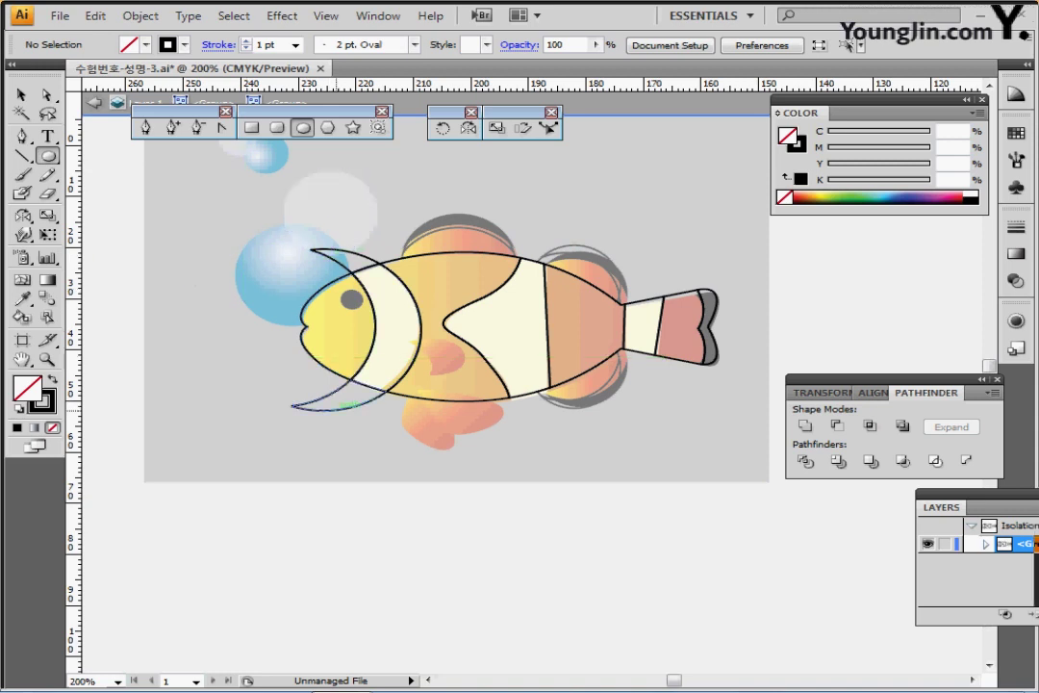
ctrl+click(339, 410)
key(Delete)
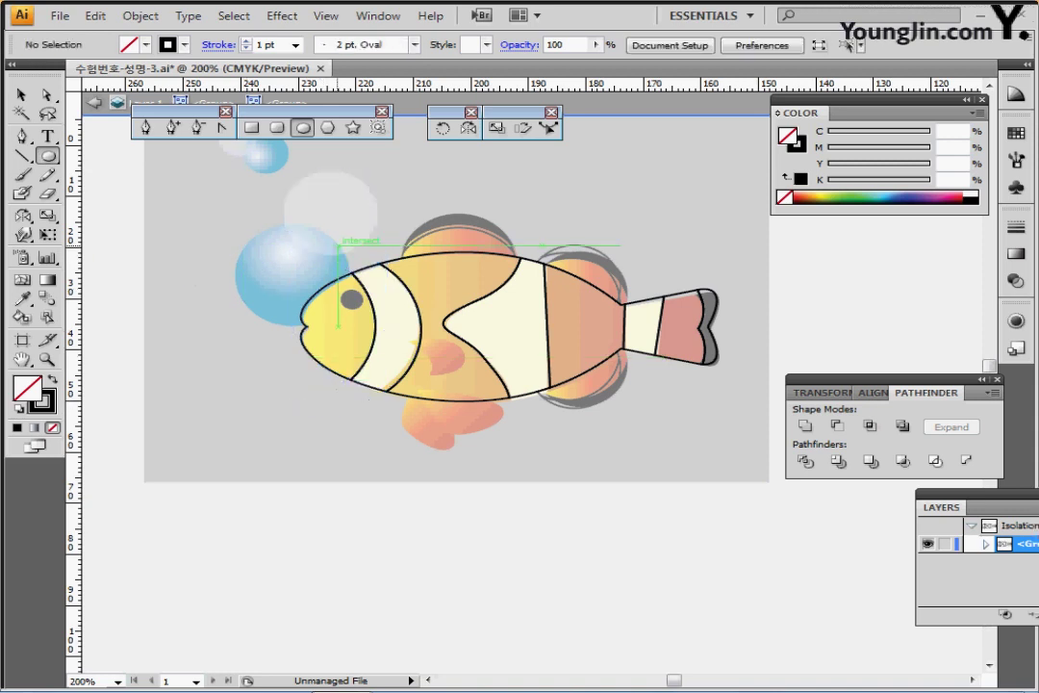
- Fill the three pale bands behind the head, at mid-body and at the tail base with C 0, M 0, Y 20, K 0
drag(409, 338, 361, 373)
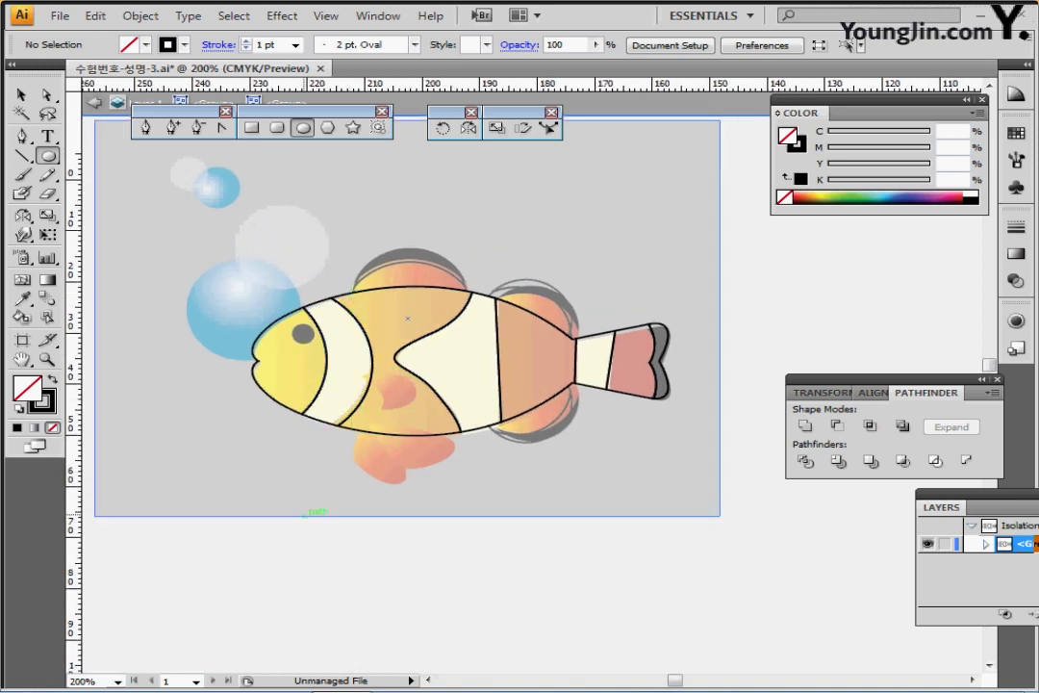
ctrl+click(331, 298)
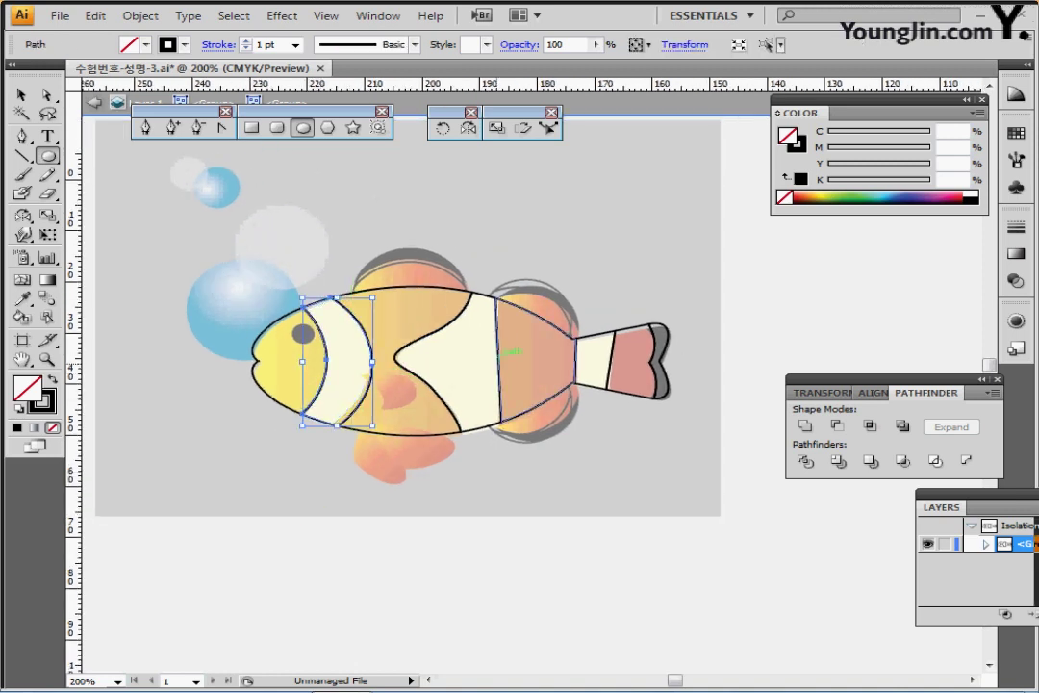
ctrl+shift+click(488, 424)
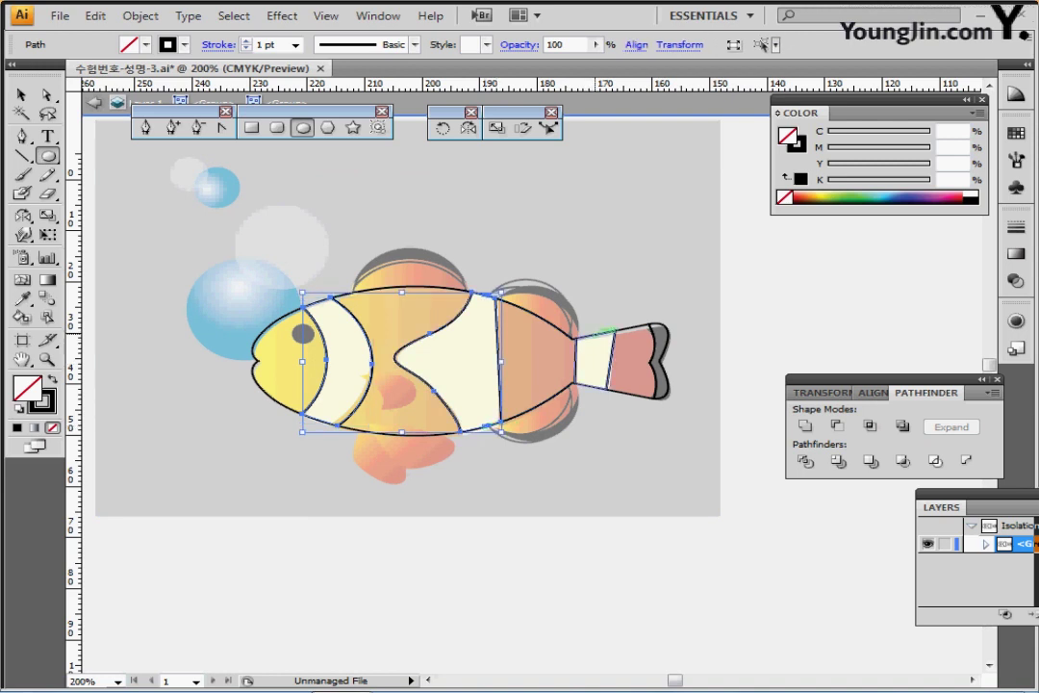
ctrl+shift+click(601, 334)
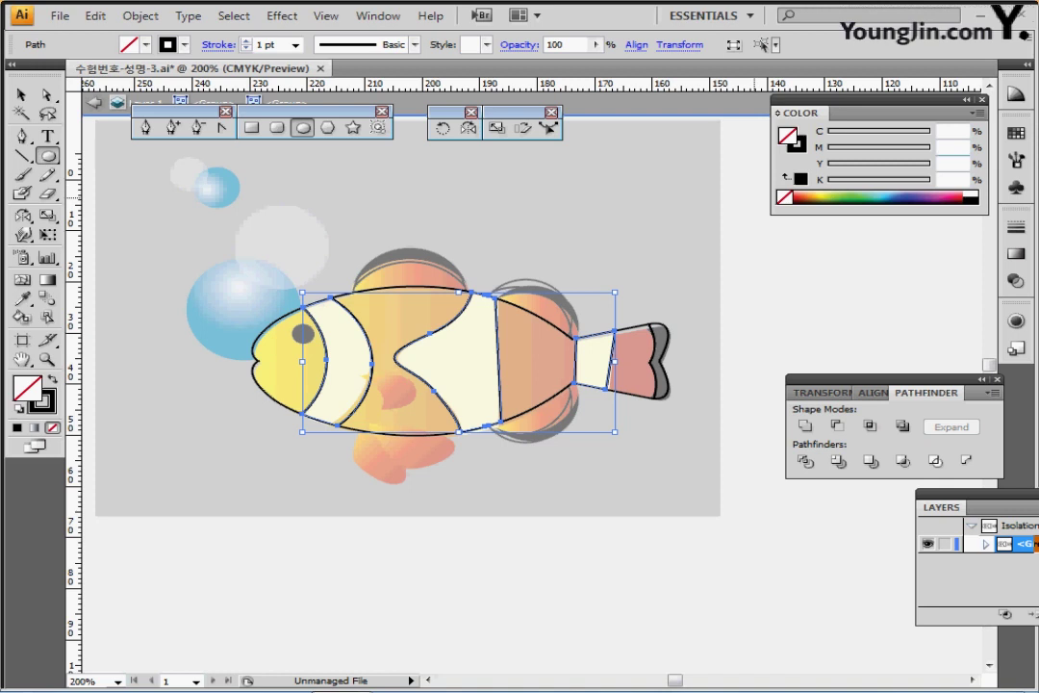
key(Tab)
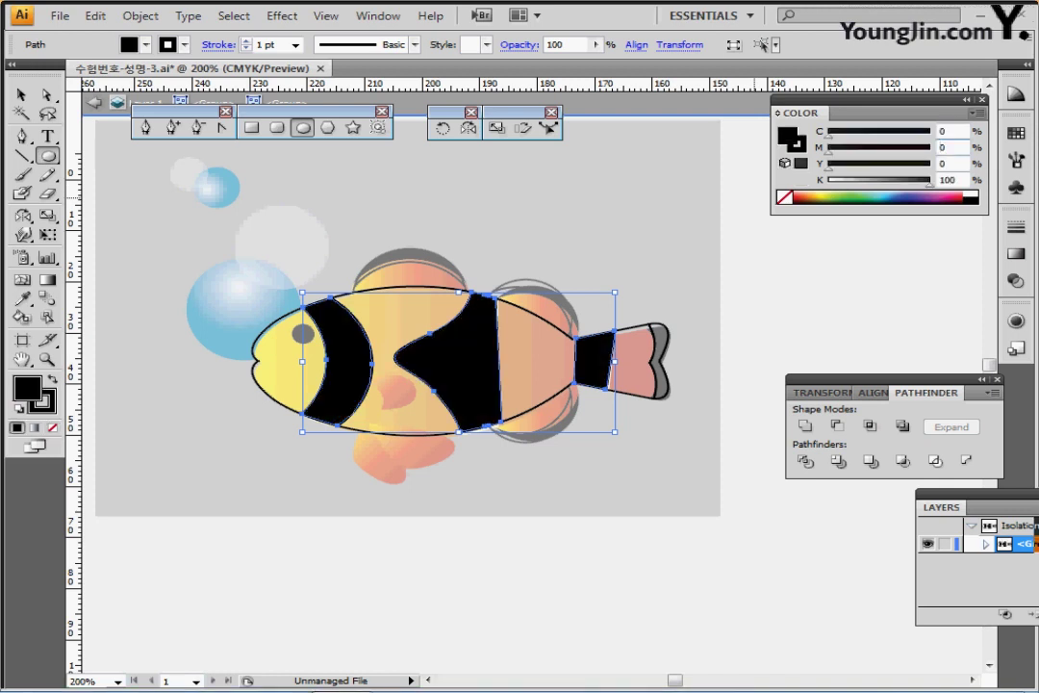
text(0)
key(Tab)
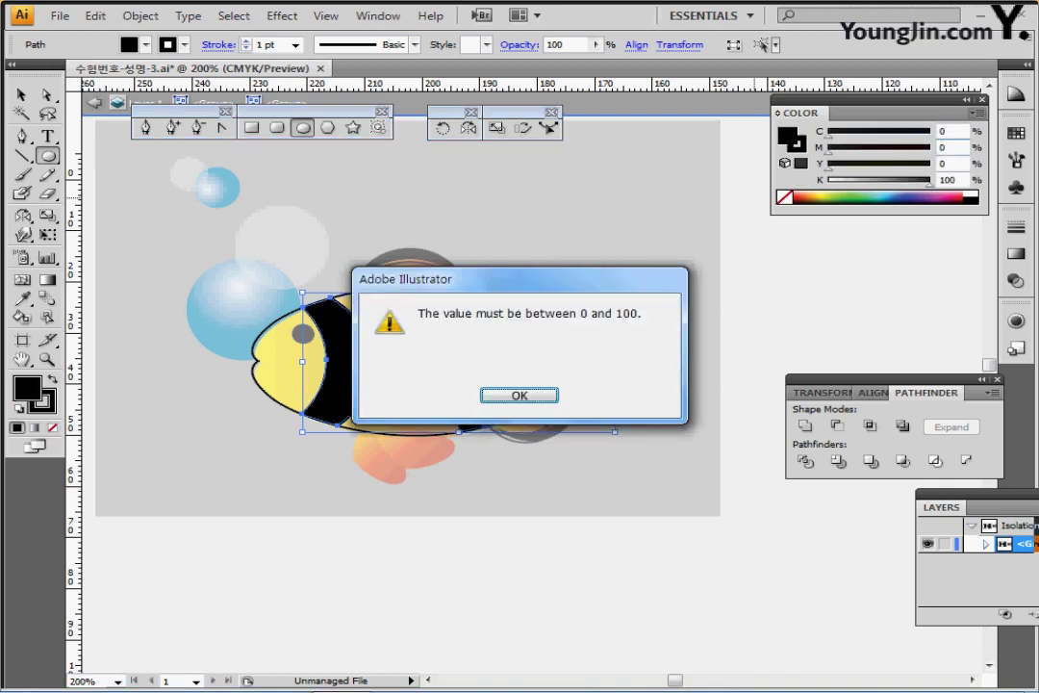
key(Return)
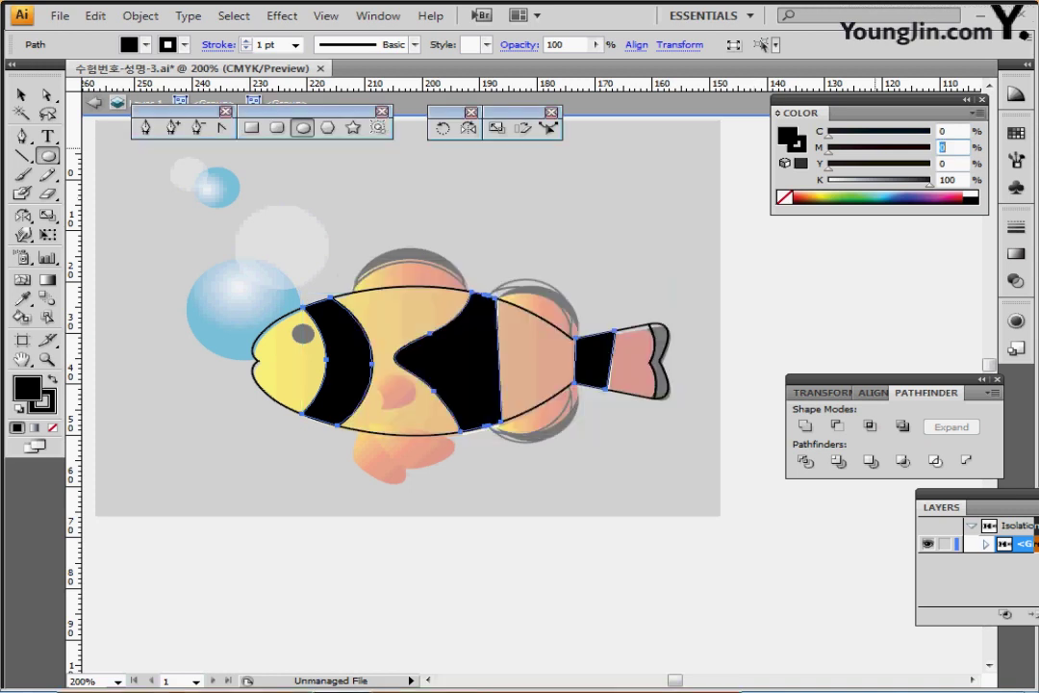
text(0)
key(Tab)
text(20)
key(Tab)
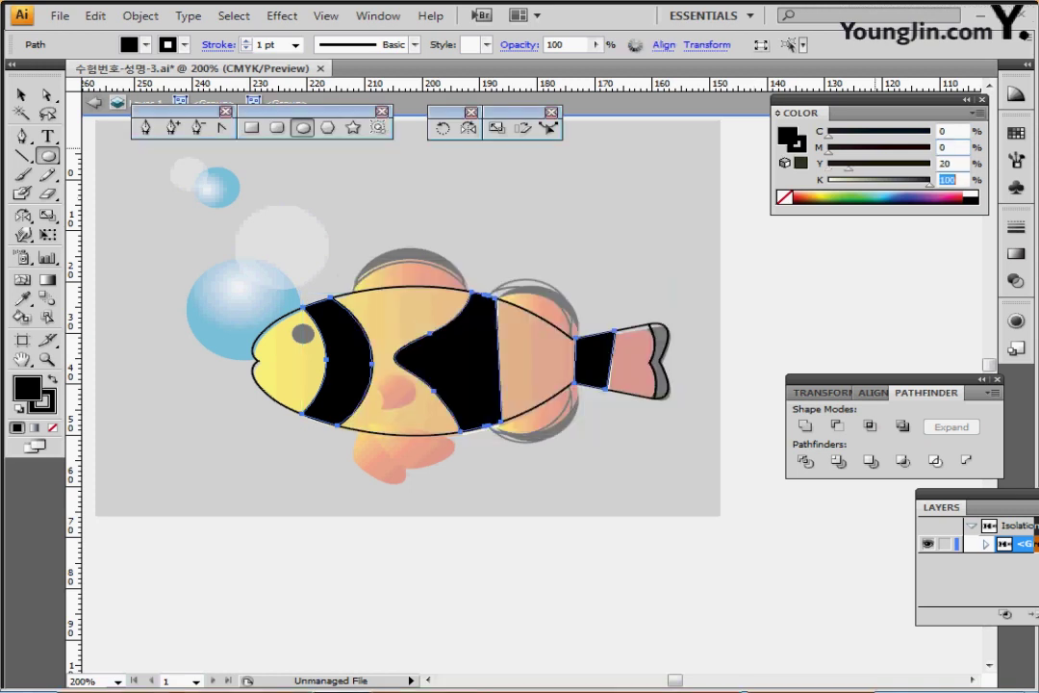
text(0)
key(Return)
key(ctrl)
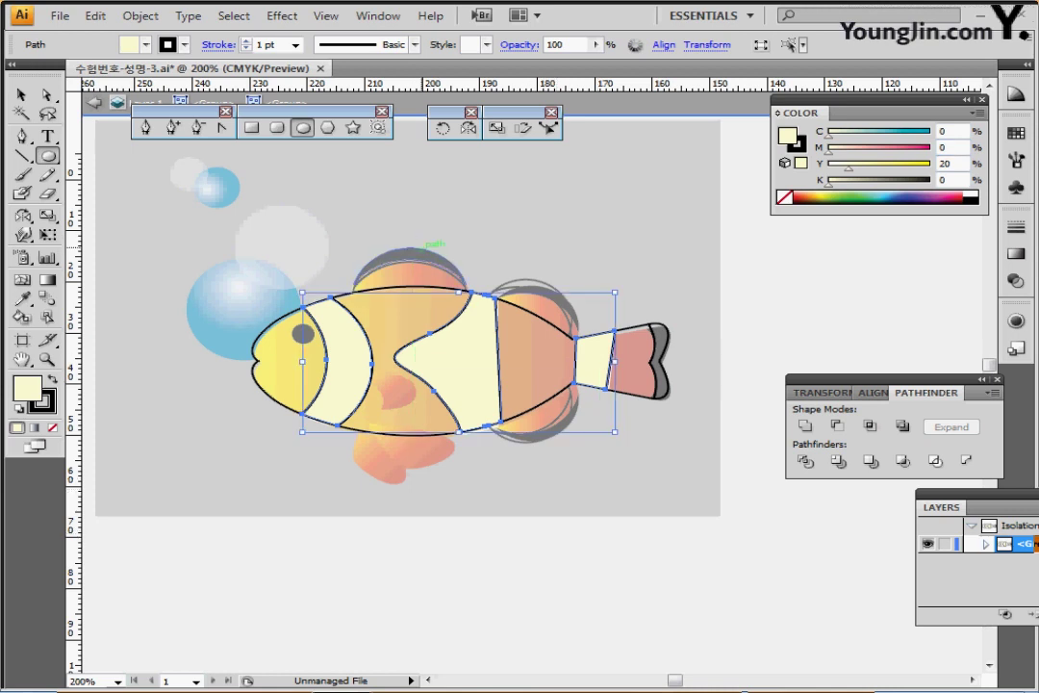
ctrl+click(580, 550)
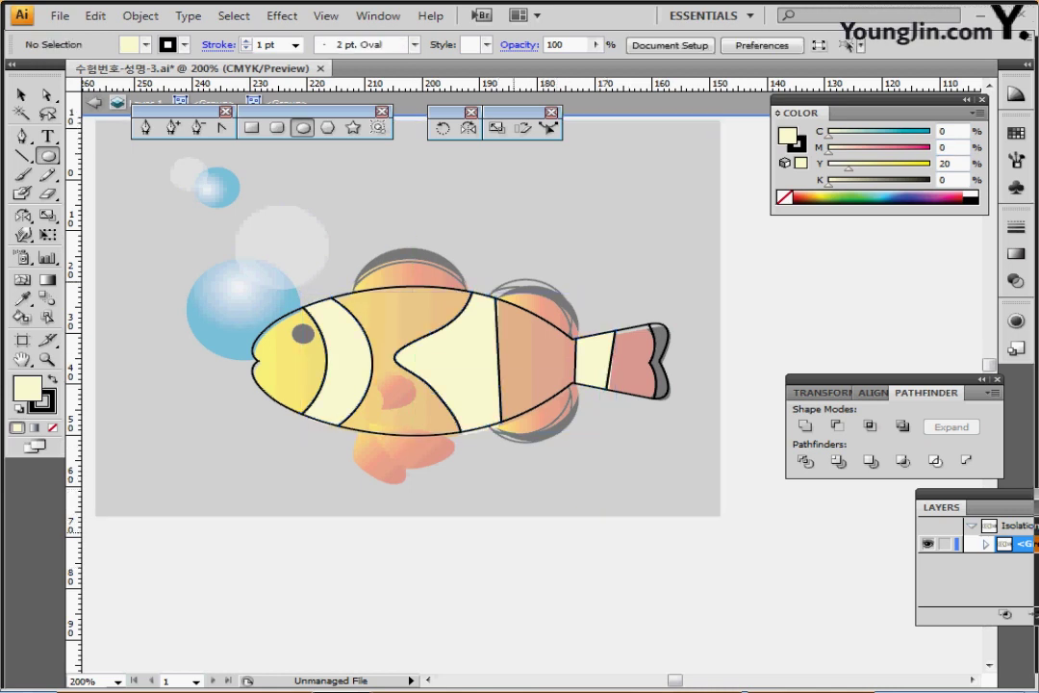
- Select the head, the two orange body regions and the red tail region, and apply the yellow-orange gradient sampled from the reference swatch
ctrl+click(280, 404)
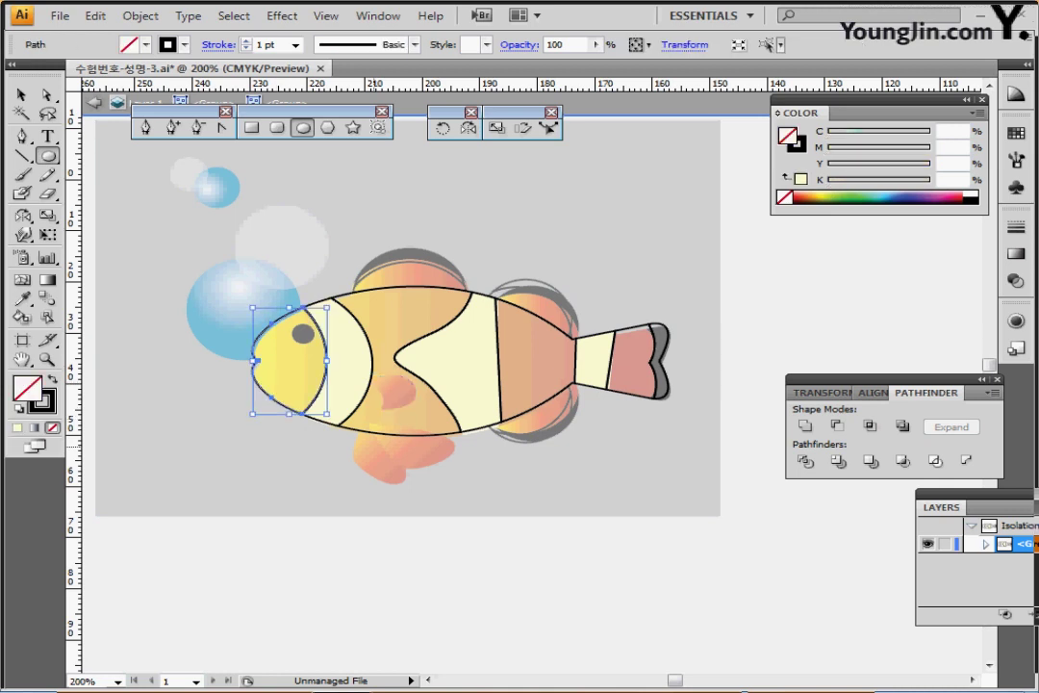
ctrl+shift+click(370, 433)
ctrl+shift+click(539, 405)
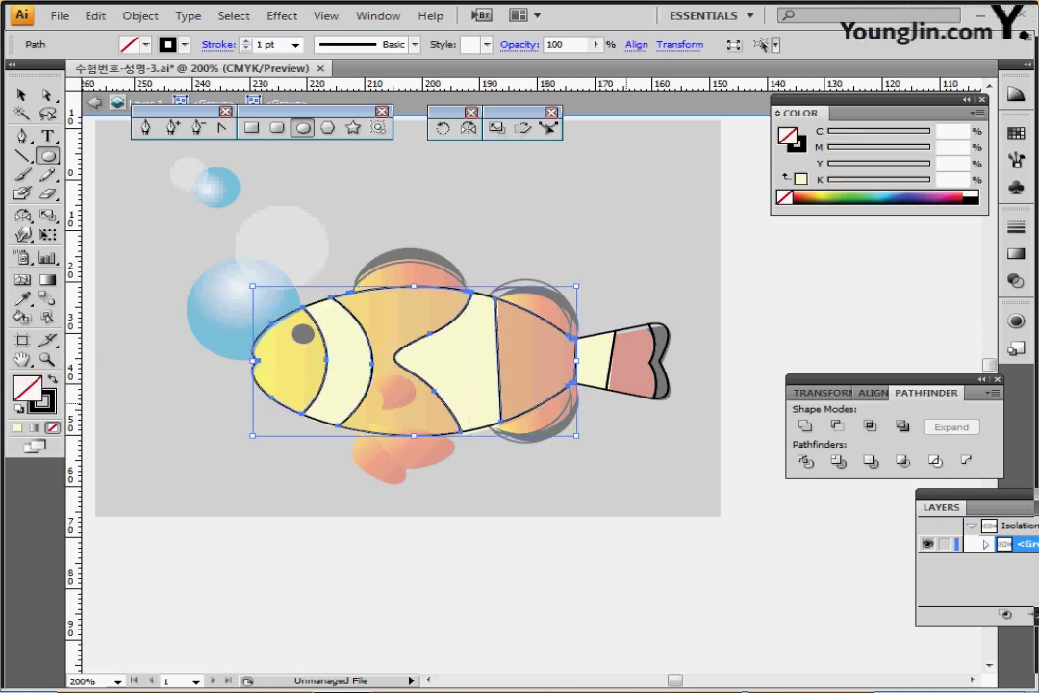
ctrl+shift+click(630, 392)
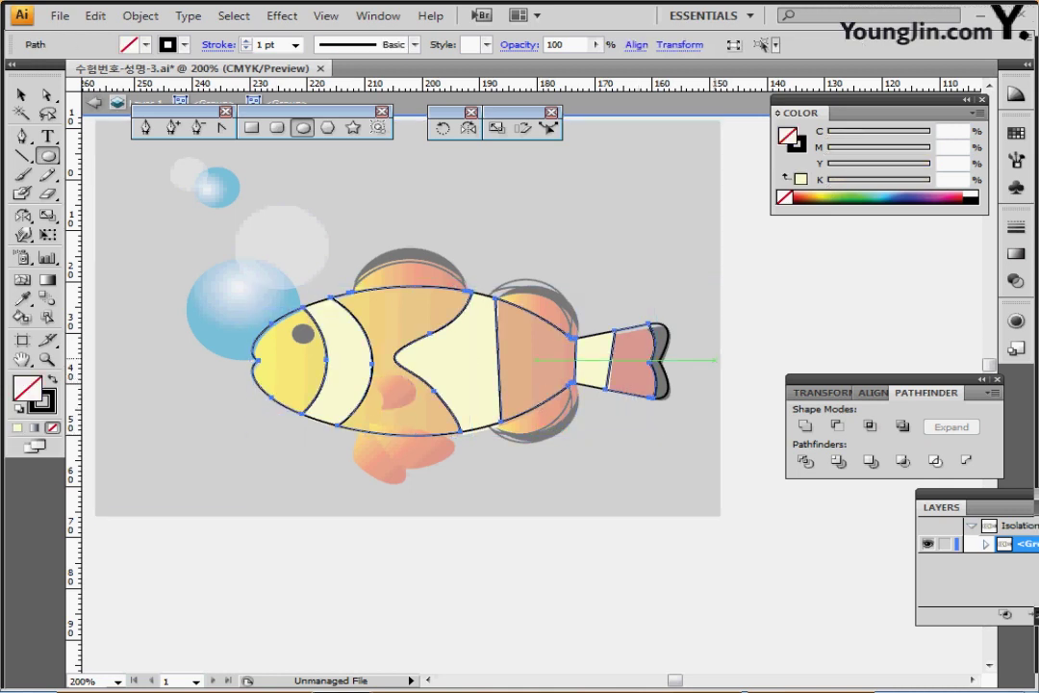
key(ctrl+1)
key(ctrl+minus)
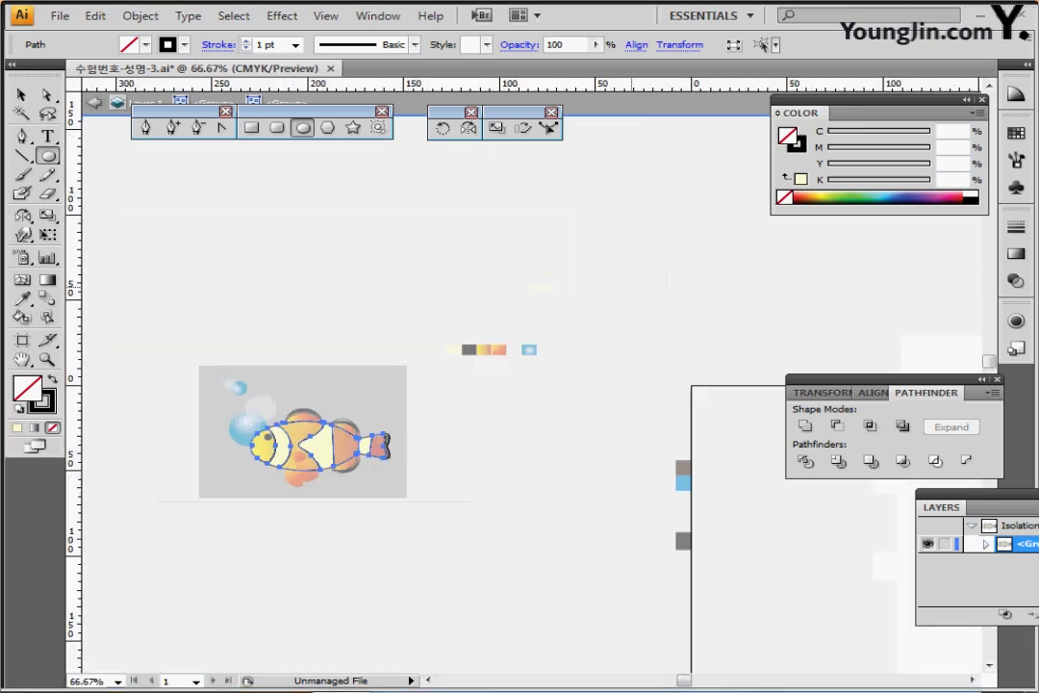
key(ctrl+plus)
key(ctrl+plus)
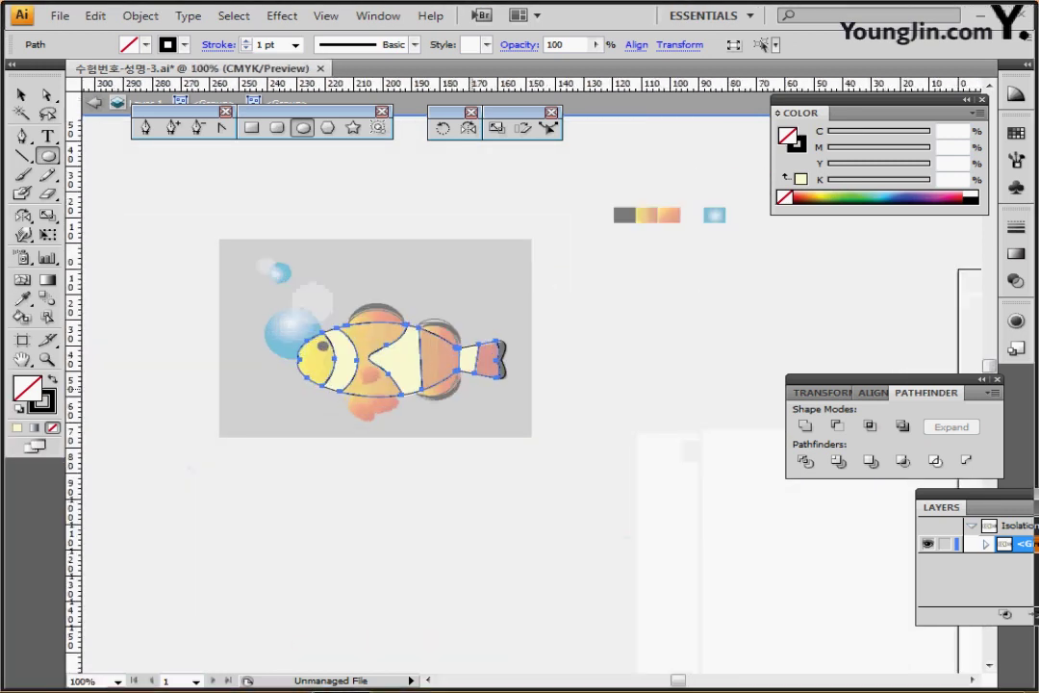
drag(389, 369, 387, 381)
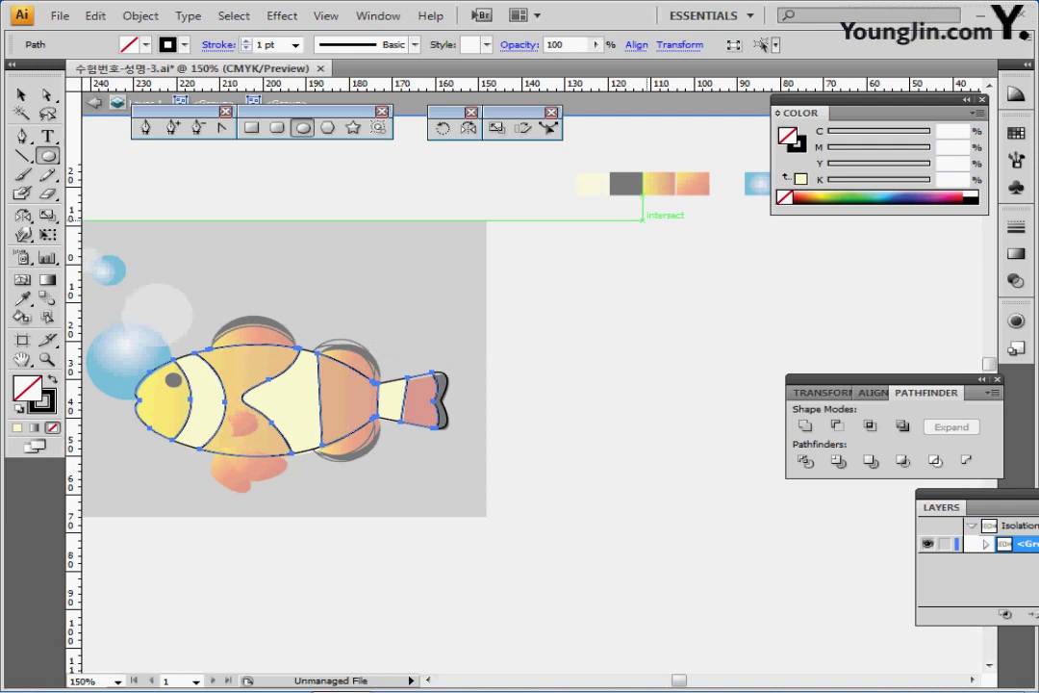
key(i)
click(659, 183)
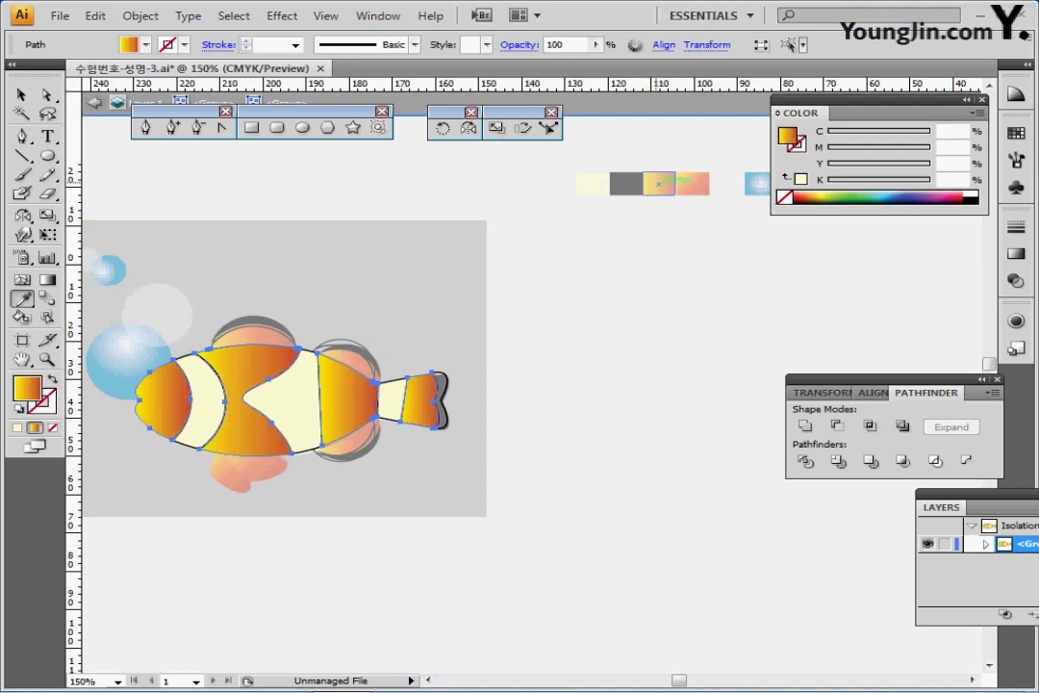
- Run one continuous horizontal gradient across the four selected regions, from the mouth to the rear of the tail
drag(382, 371, 474, 350)
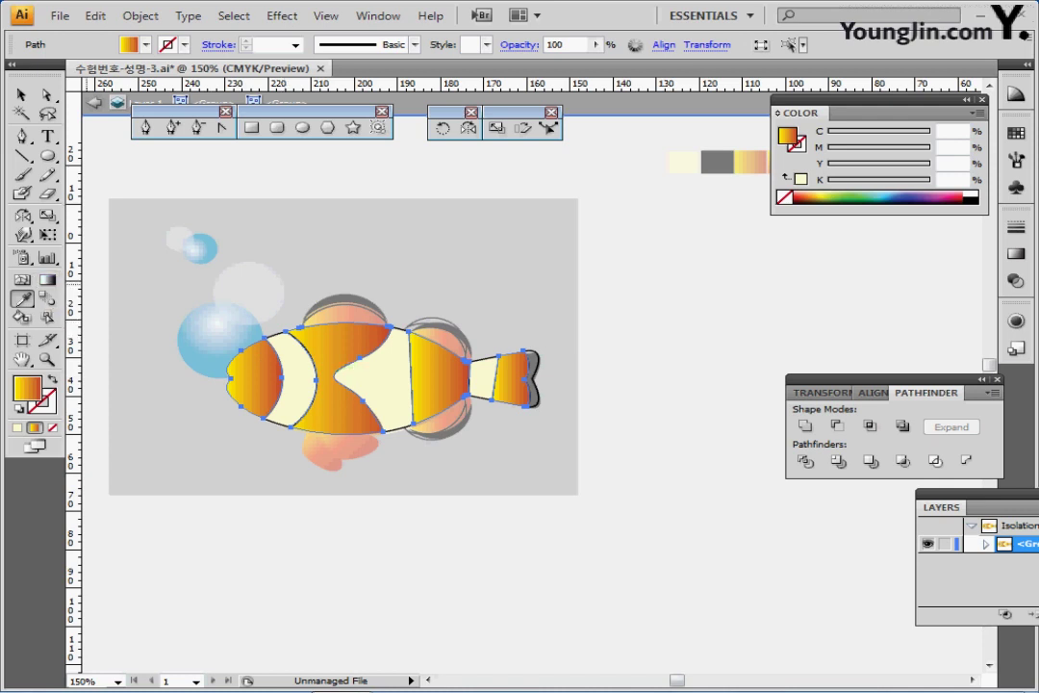
click(47, 280)
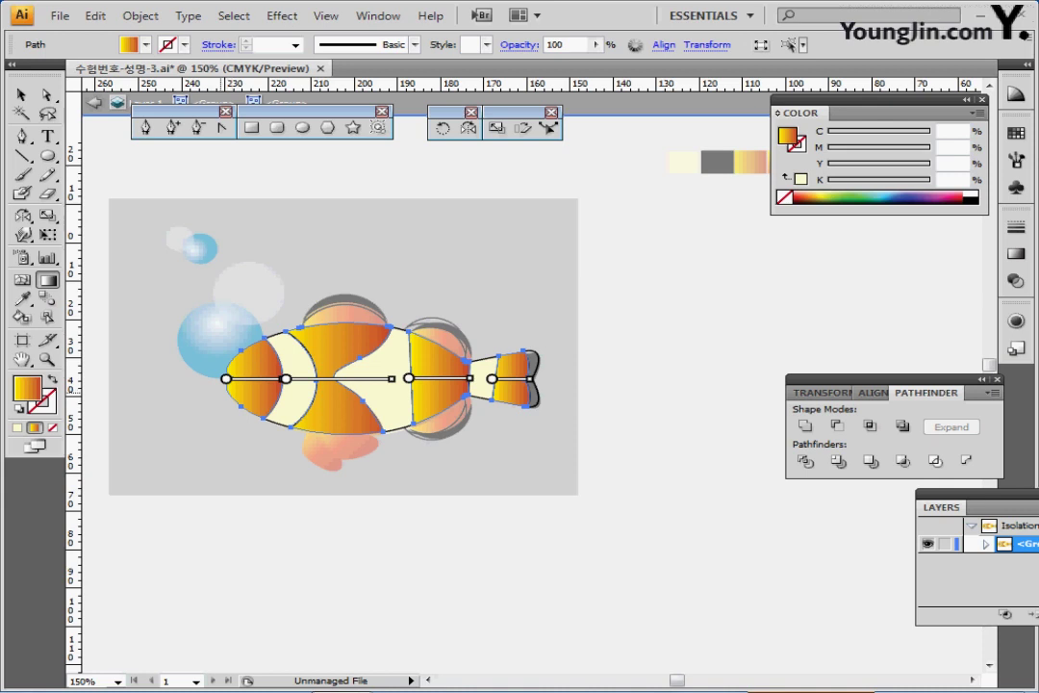
mouse_move(220, 391)
mouse_down()
mouse_move(549, 399)
mouse_move(522, 392)
mouse_up()
key(ctrl)
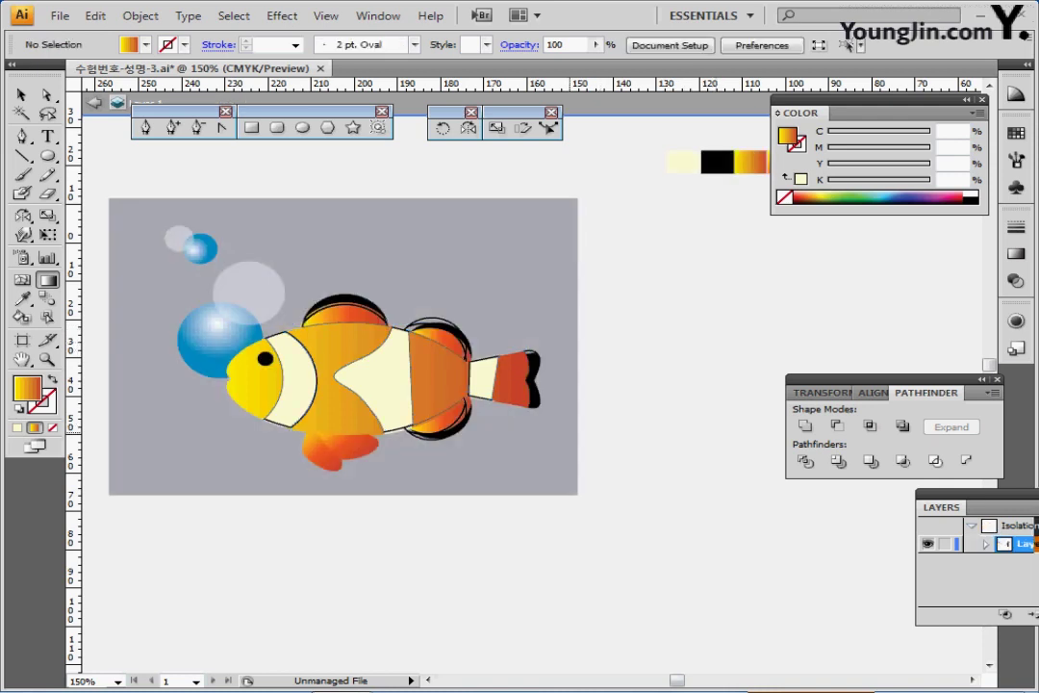
- Inspect the fish's paths up close in outline view and return to the colored preview
key(ctrl+plus)
drag(553, 397, 618, 355)
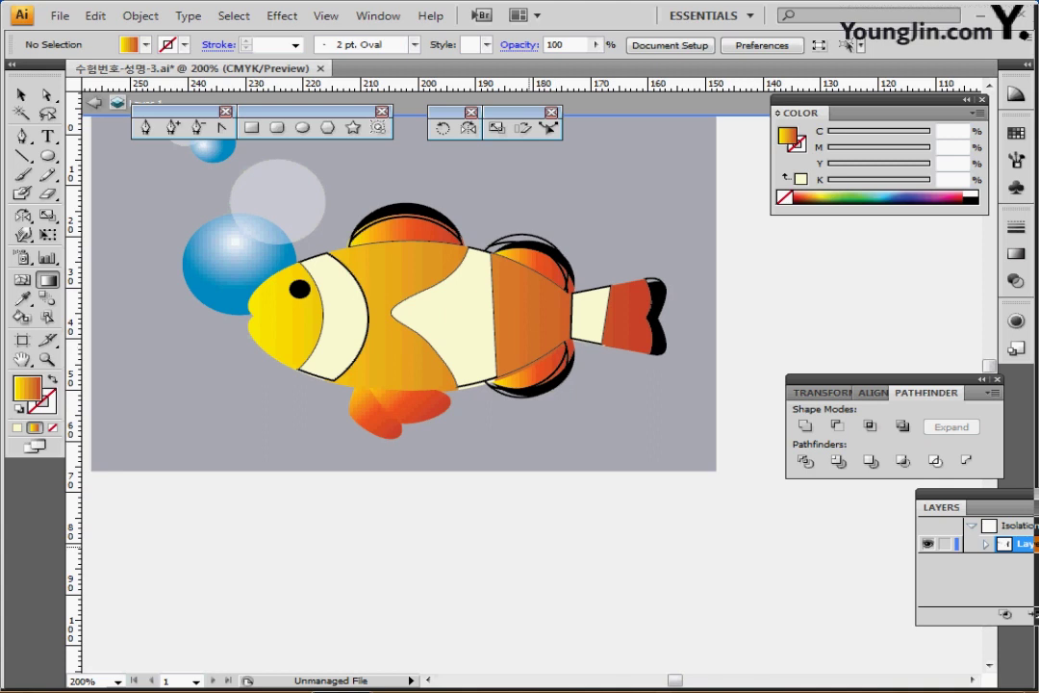
key(ctrl+y)
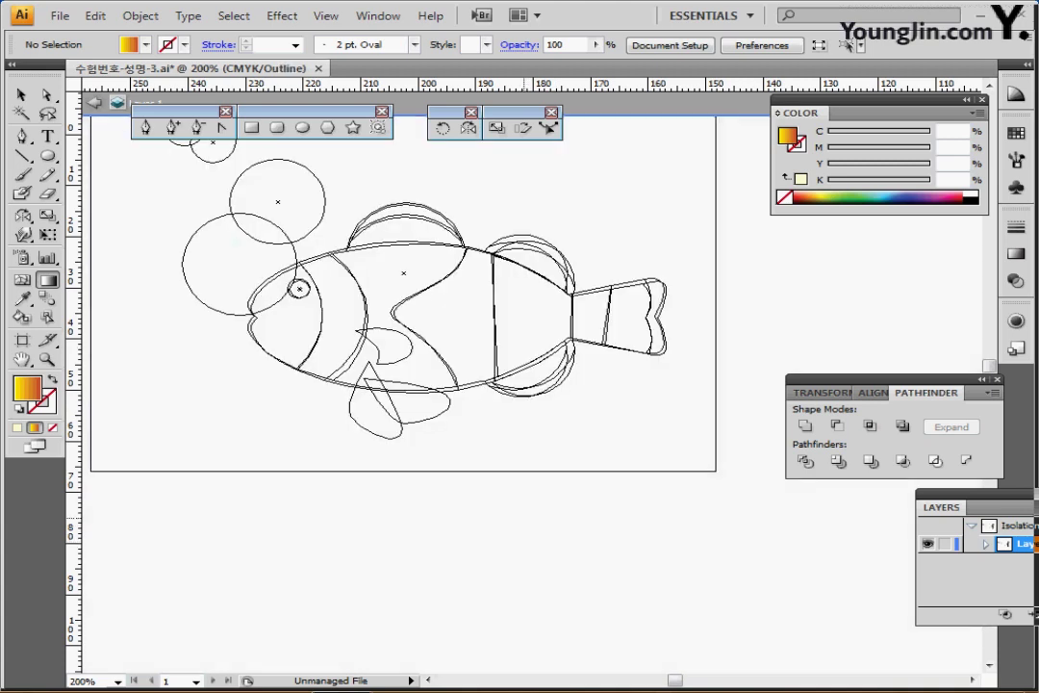
key(ctrl+plus)
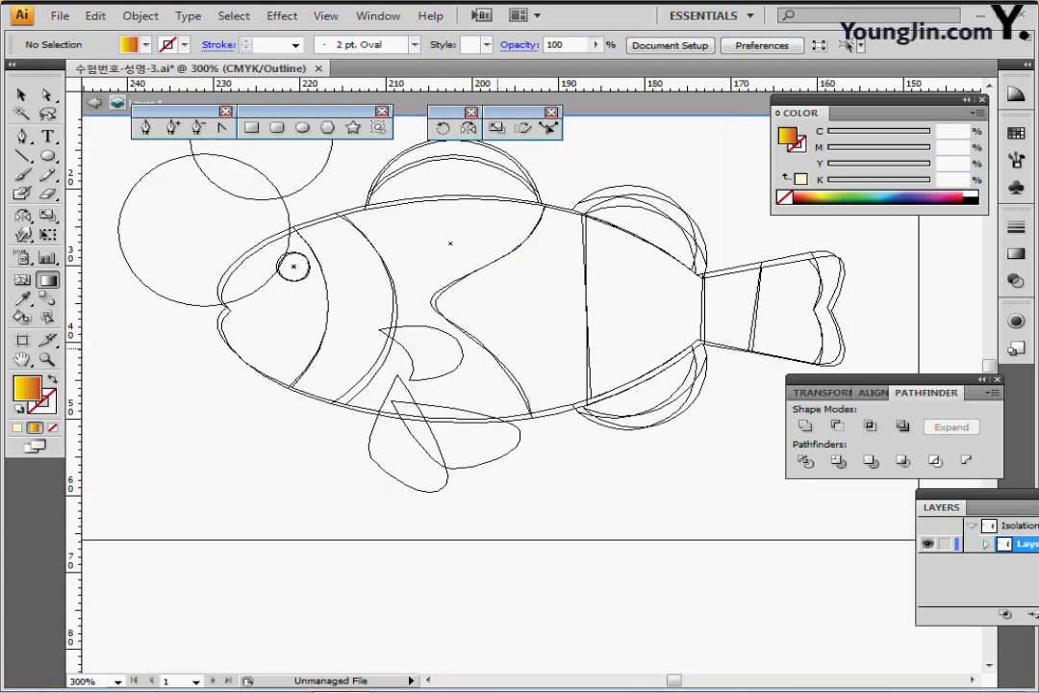
scroll(442, 356, up, 1)
scroll(443, 356, right, 1)
key(ctrl+y)
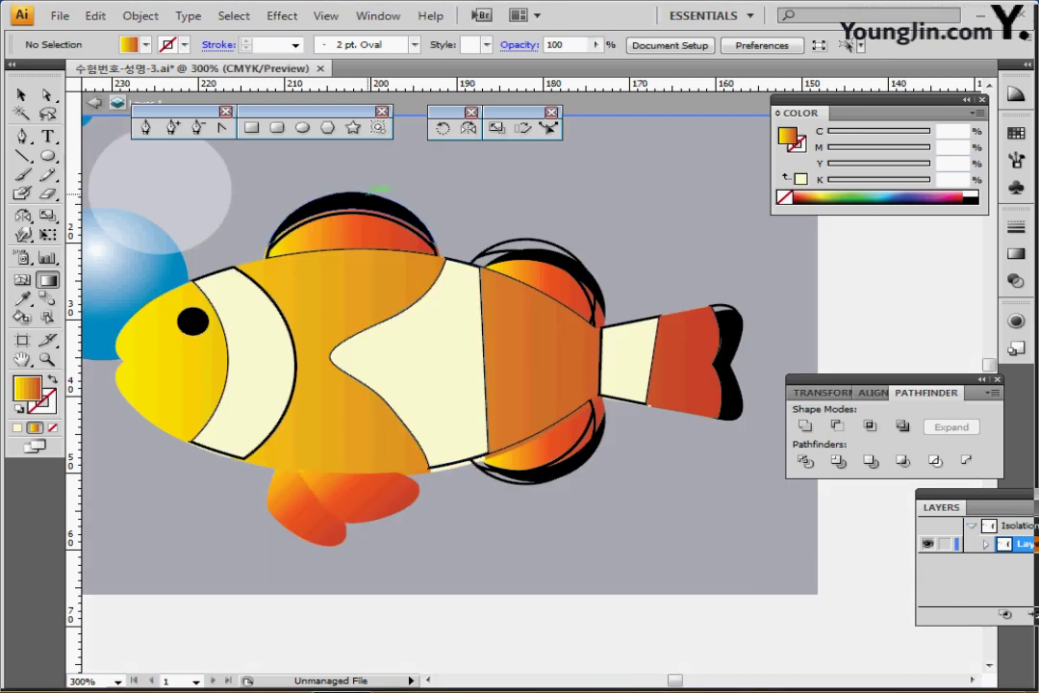
- Select the crescent tips of the three fins and the tail tip, and swap stroke and fill for solid black without a stroke
key(Escape)
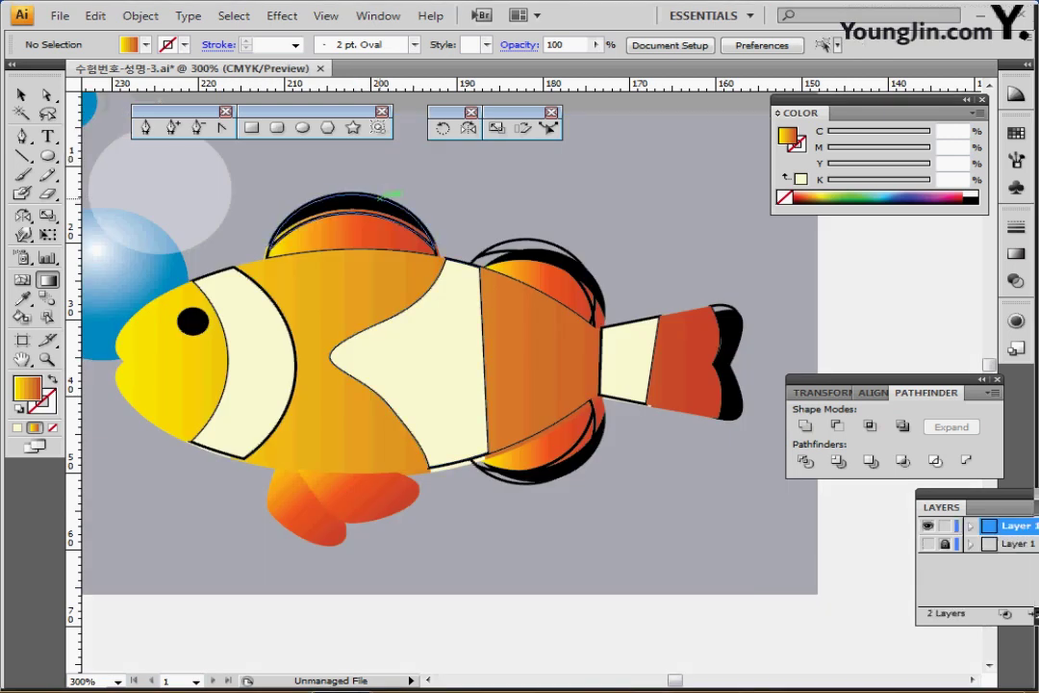
click(390, 202)
double_click(385, 207)
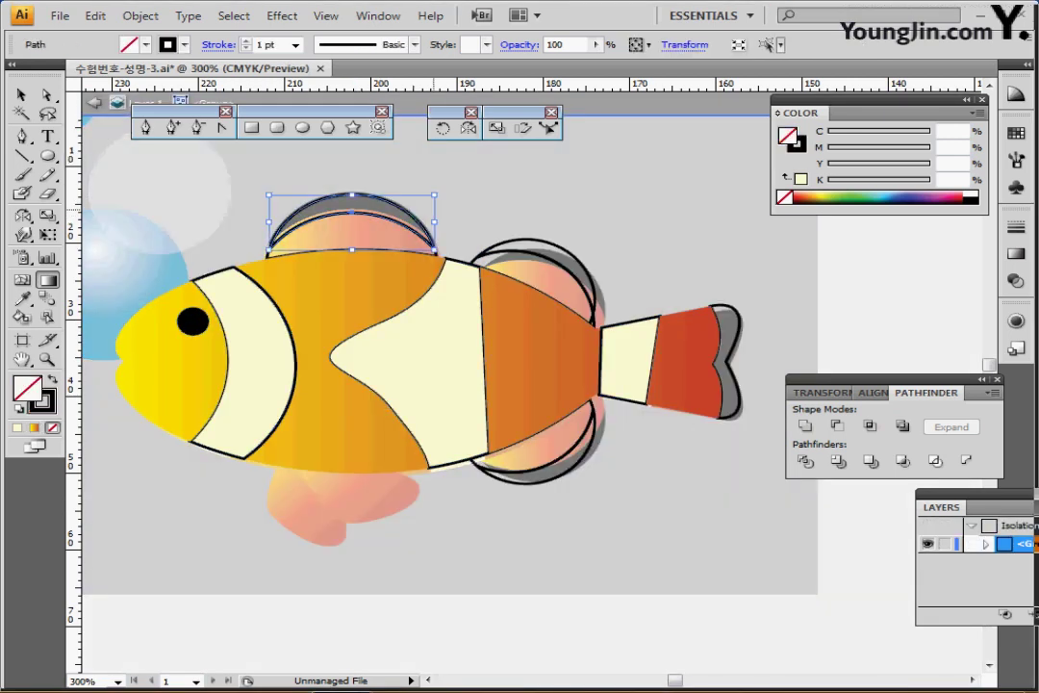
shift+click(555, 245)
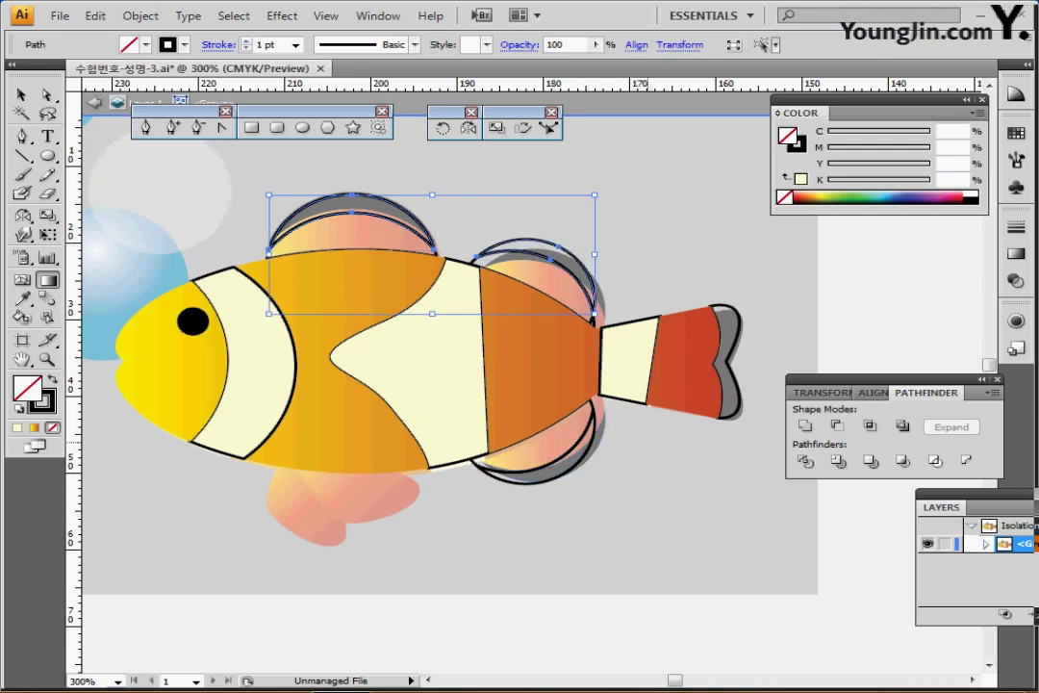
shift+click(525, 467)
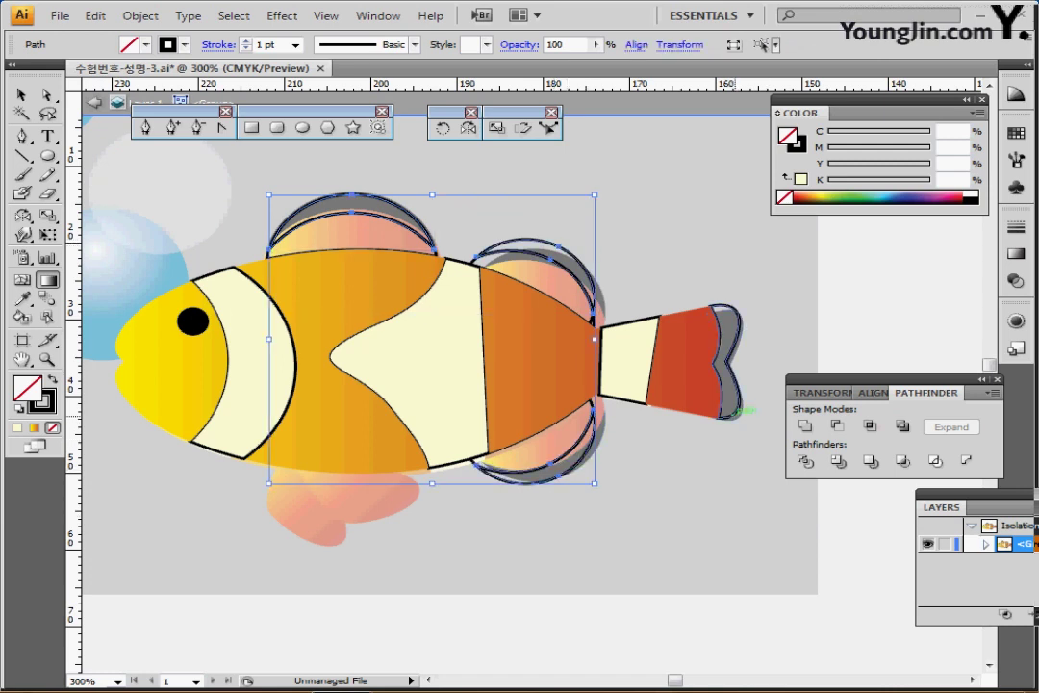
ctrl+shift+click(736, 415)
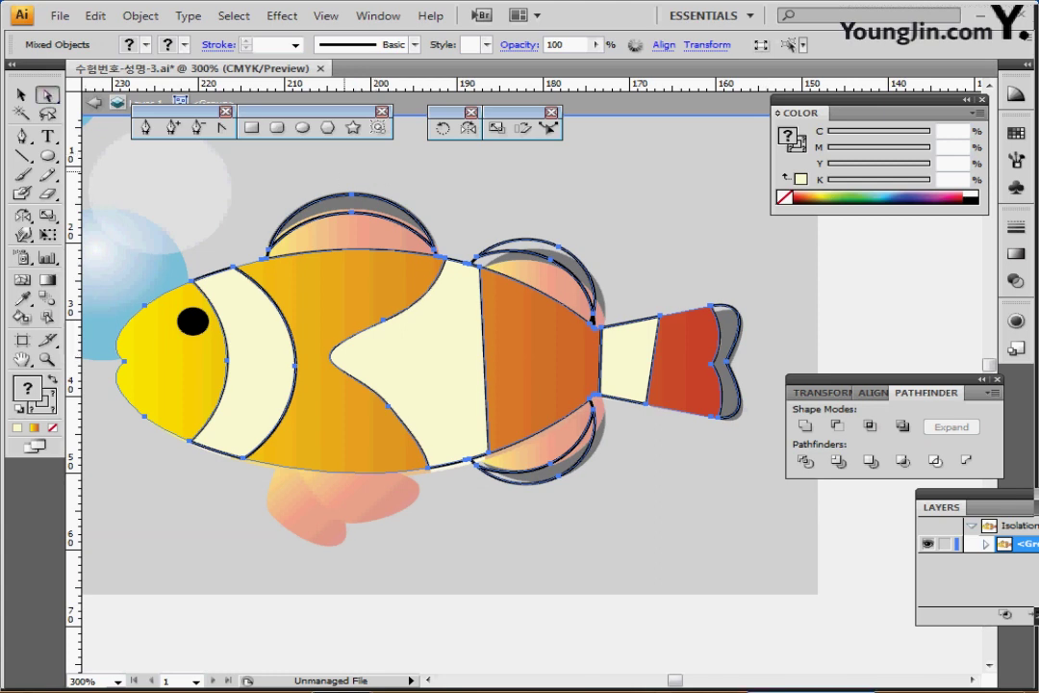
drag(339, 170, 373, 201)
drag(491, 201, 552, 252)
drag(628, 505, 562, 465)
drag(753, 356, 725, 397)
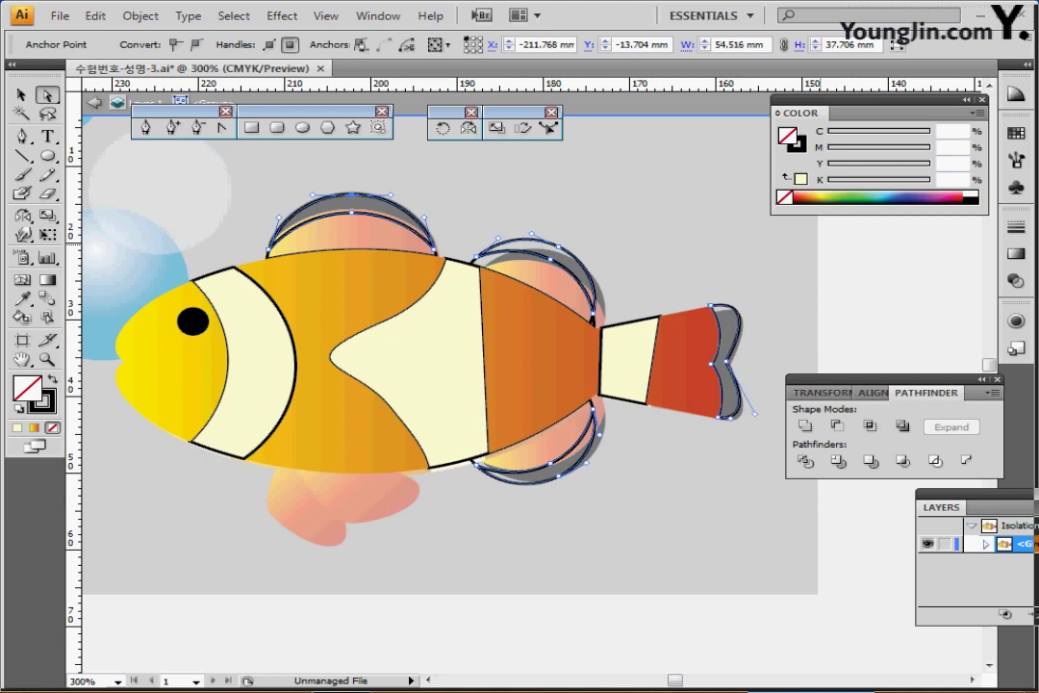
key(shift+x)
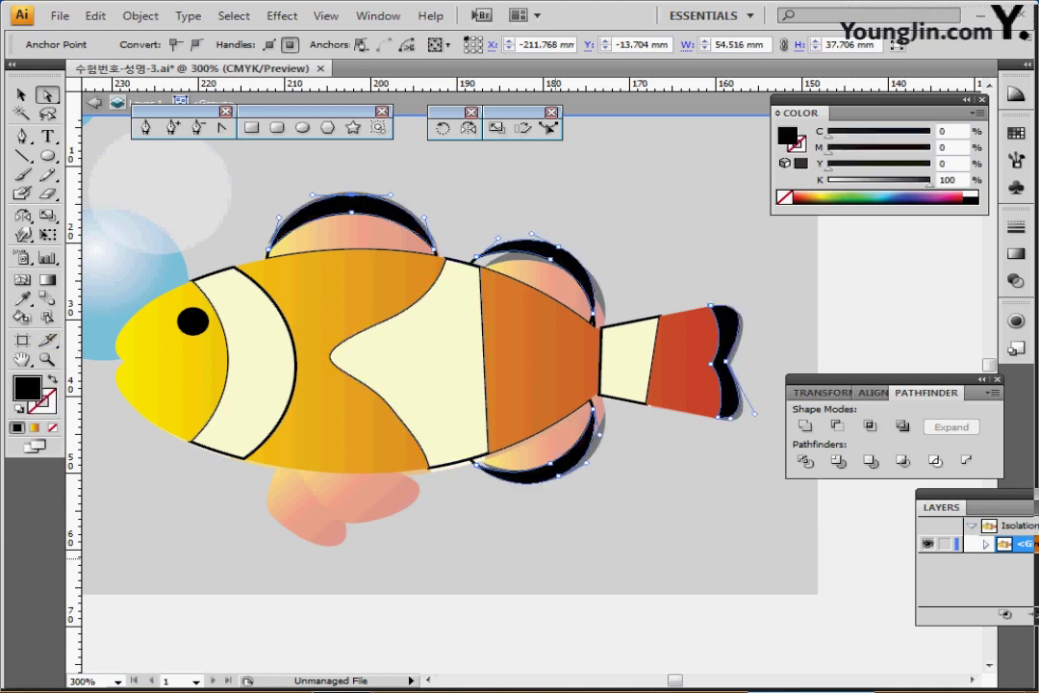
key(Escape)
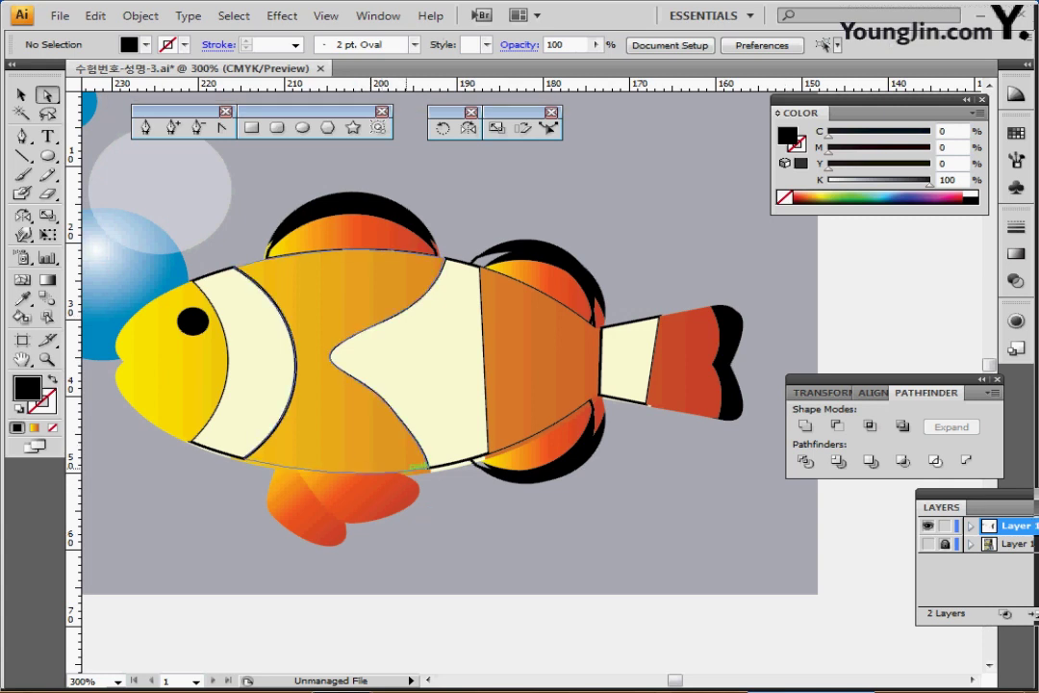
- In outline view, trace the rear lobe of the fish's lower fins as a closed curved path with the Pen tool
key(ctrl+y)
scroll(372, 308, down, 1)
drag(427, 471, 437, 433)
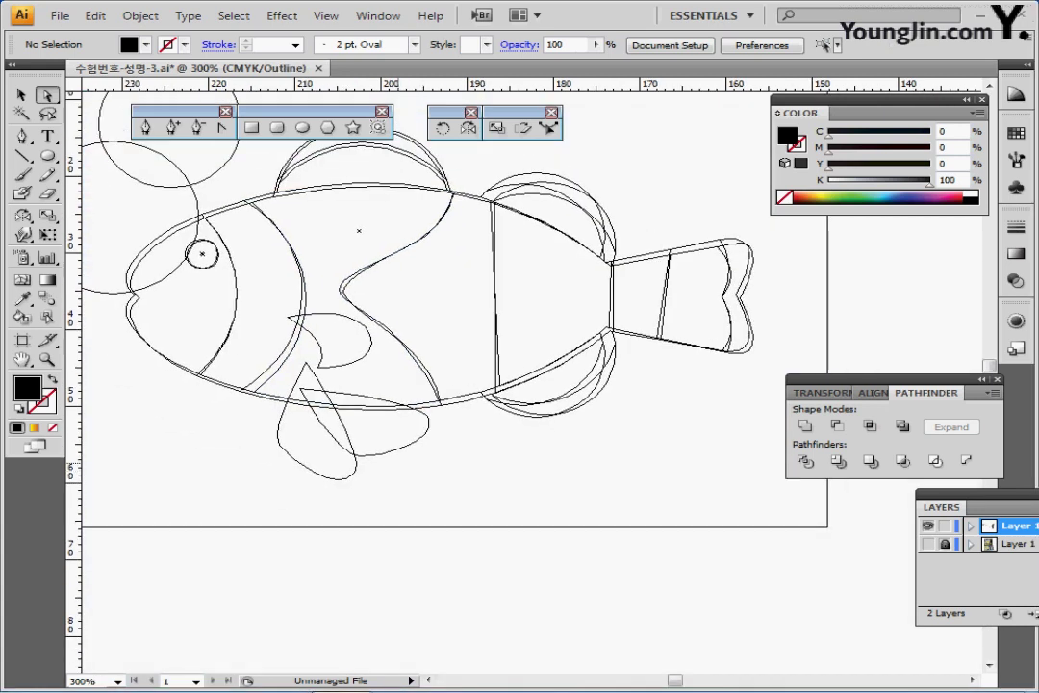
ctrl+click(399, 461)
drag(363, 316, 309, 407)
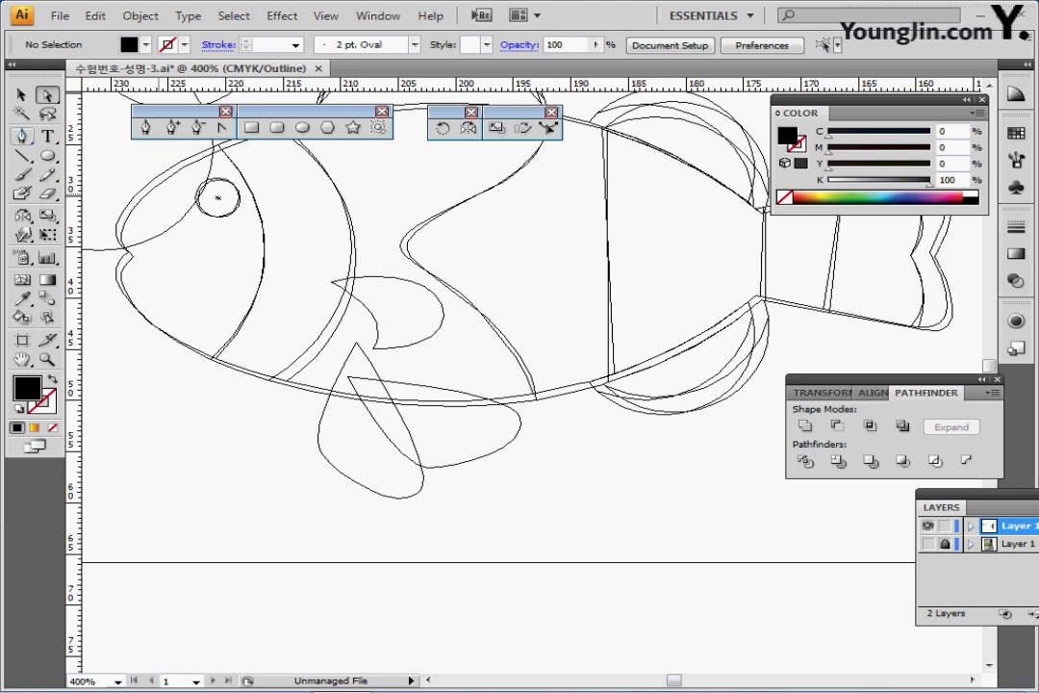
click(21, 136)
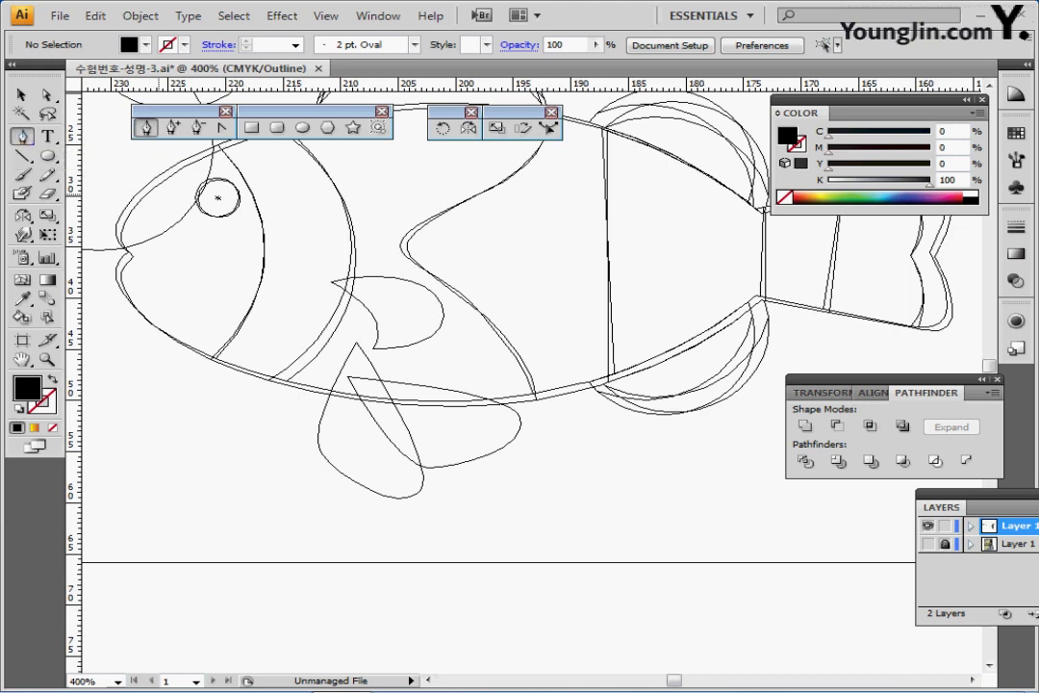
click(347, 376)
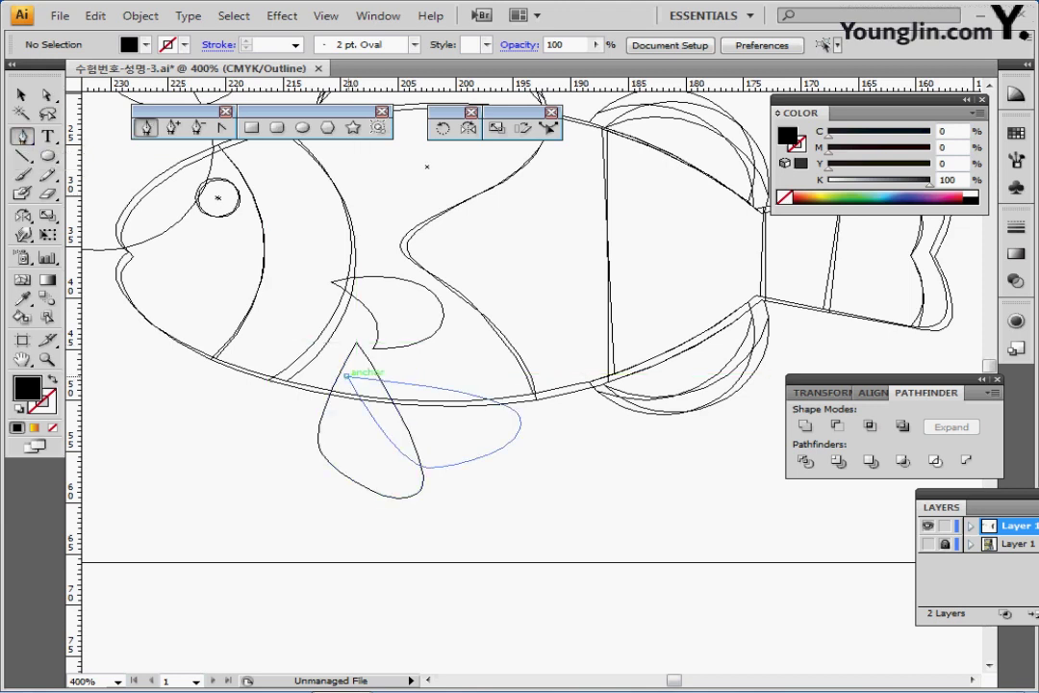
drag(520, 416, 521, 443)
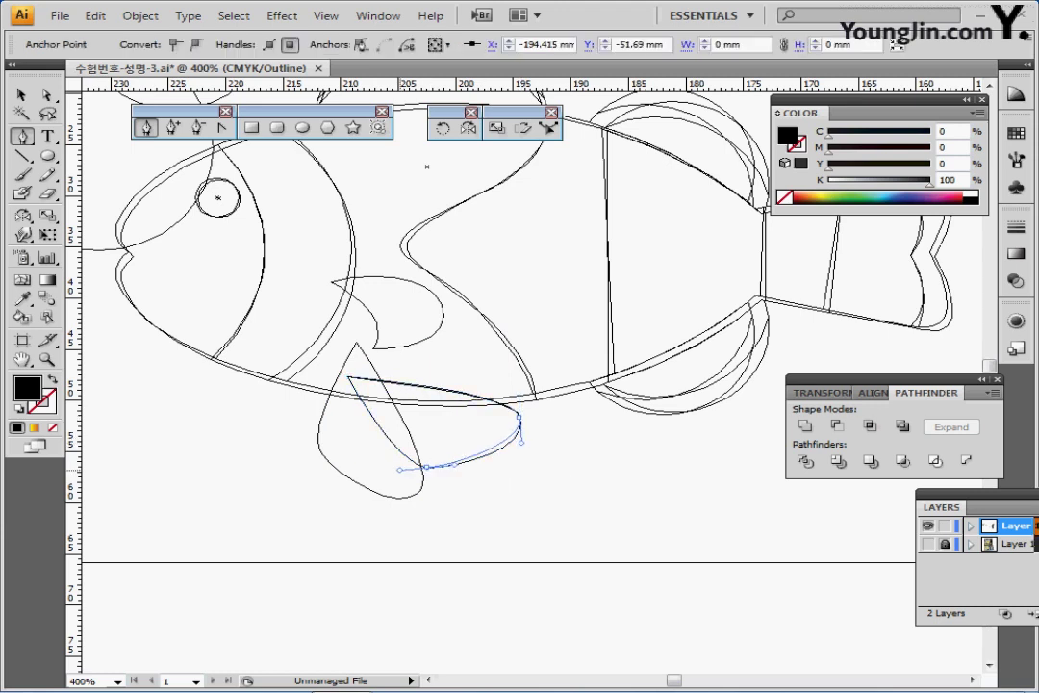
drag(427, 466, 481, 467)
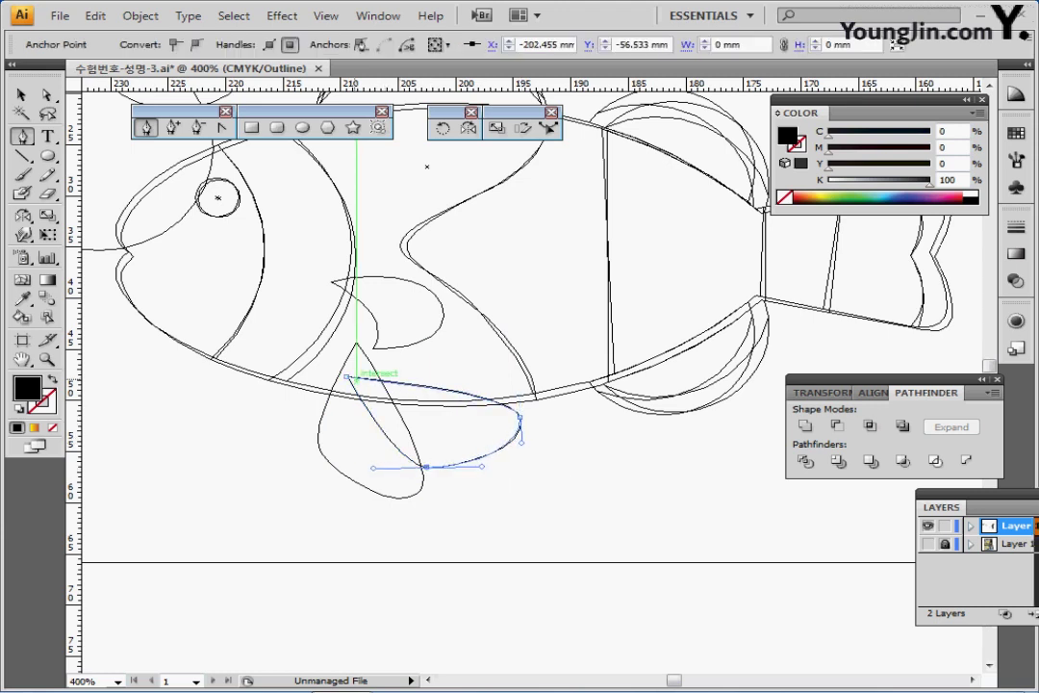
click(346, 376)
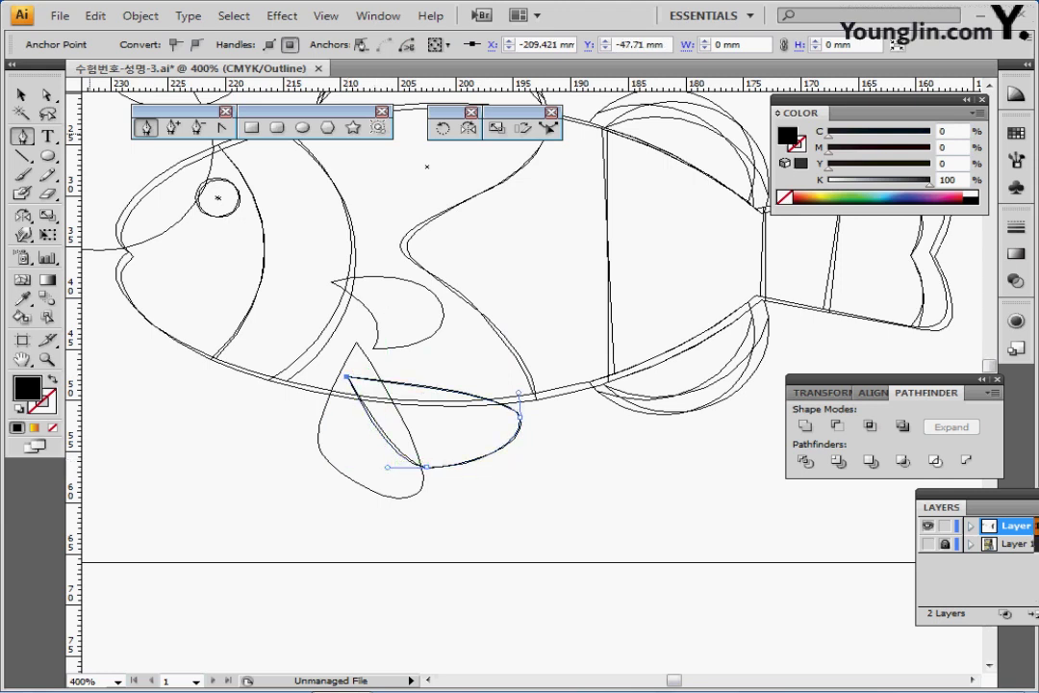
- Duplicate the traced fin lobe, then rotate and move the copy to match the front lobe beneath the belly
key(v)
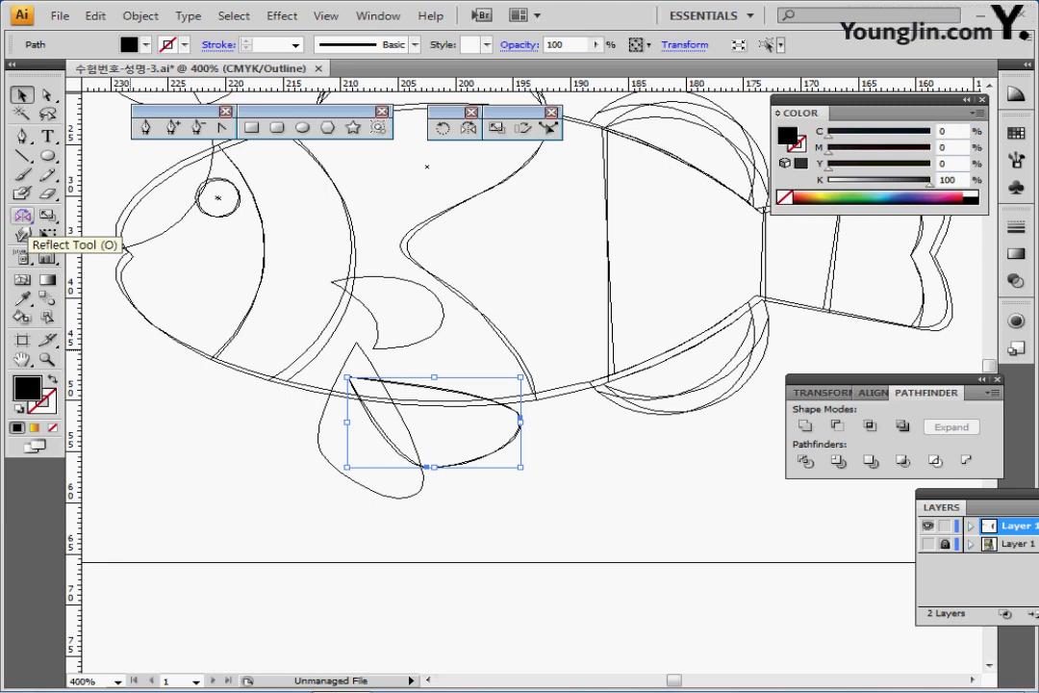
click(22, 215)
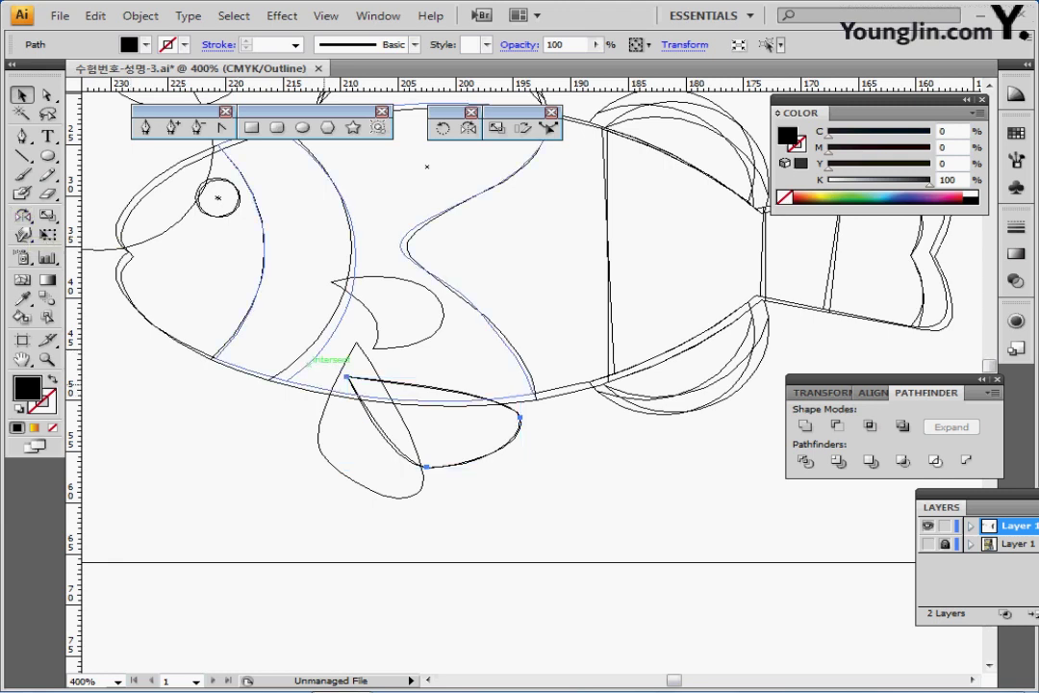
drag(438, 468, 415, 466)
key(v)
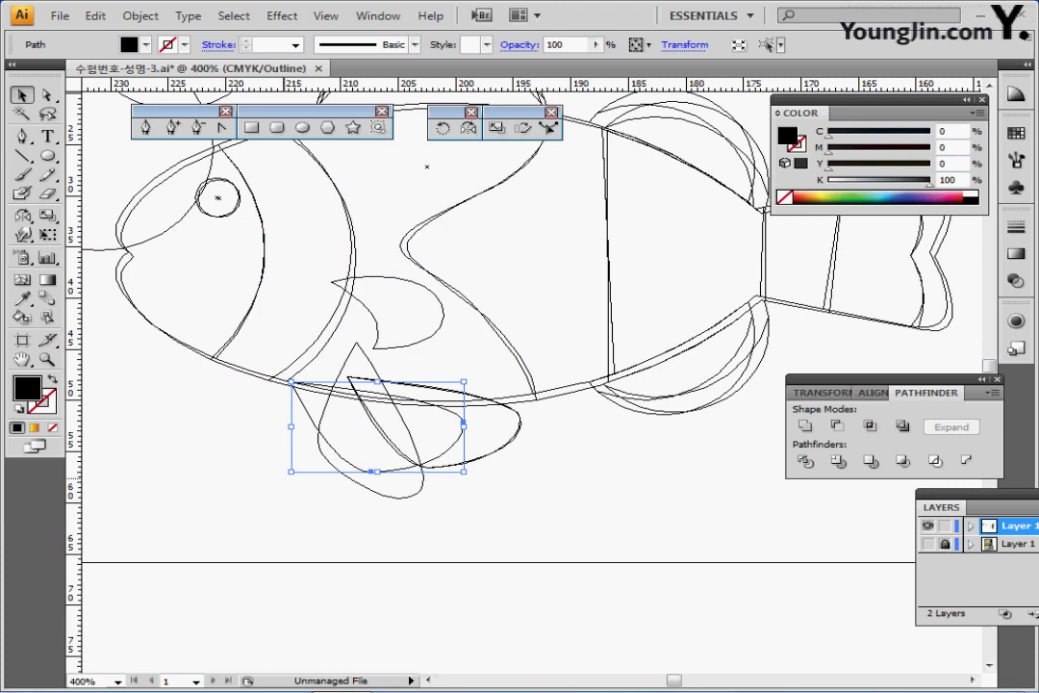
drag(291, 380, 270, 389)
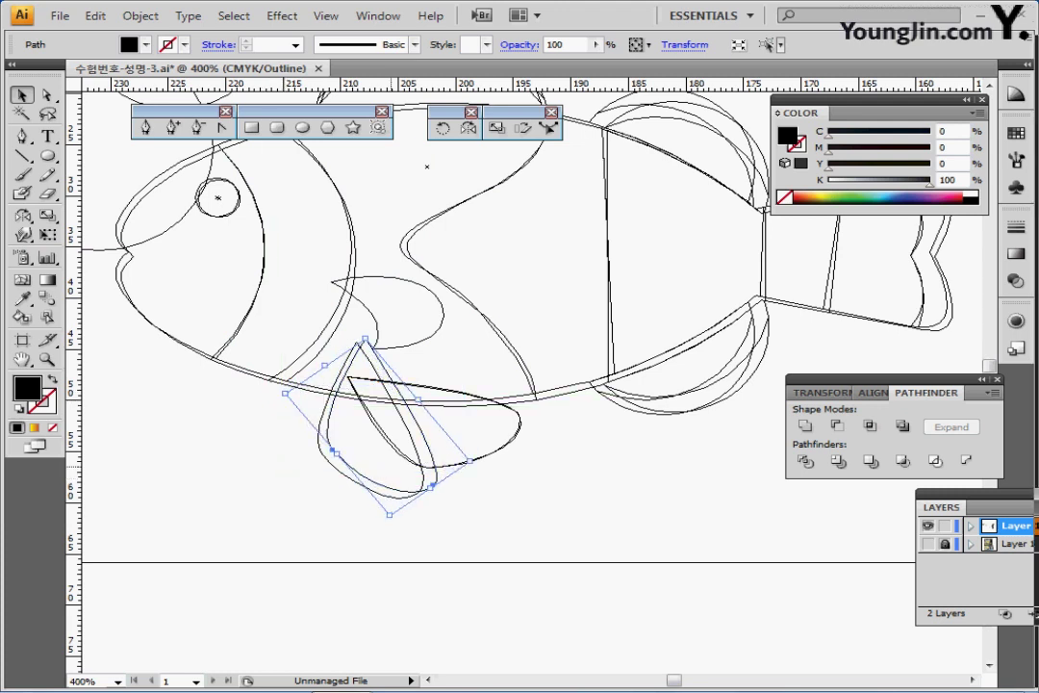
drag(370, 479, 361, 481)
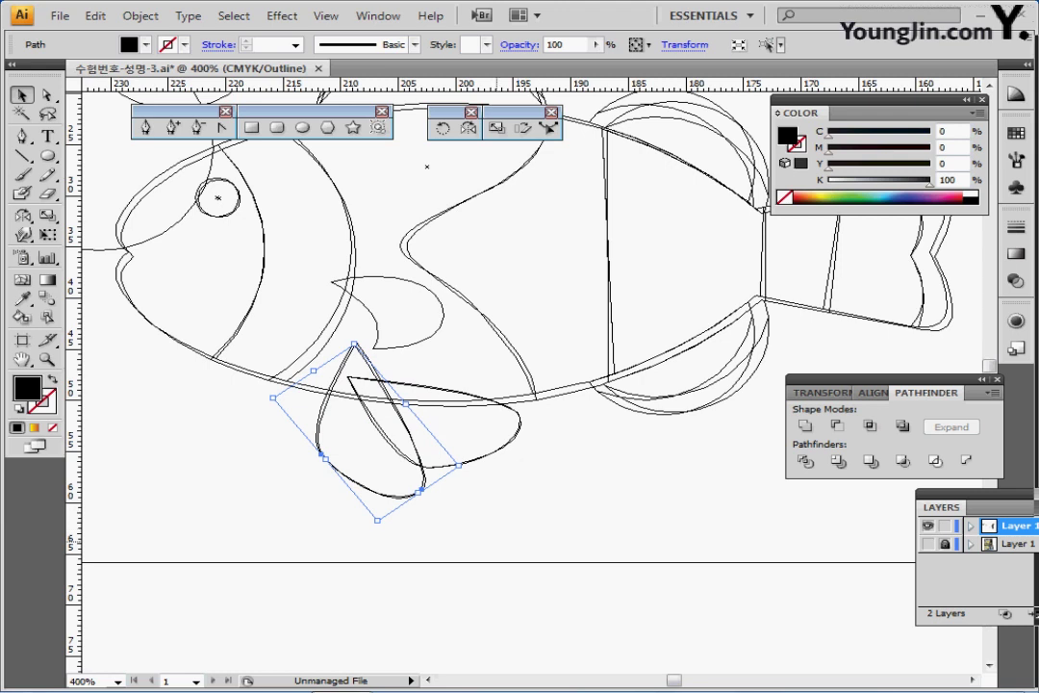
click(540, 505)
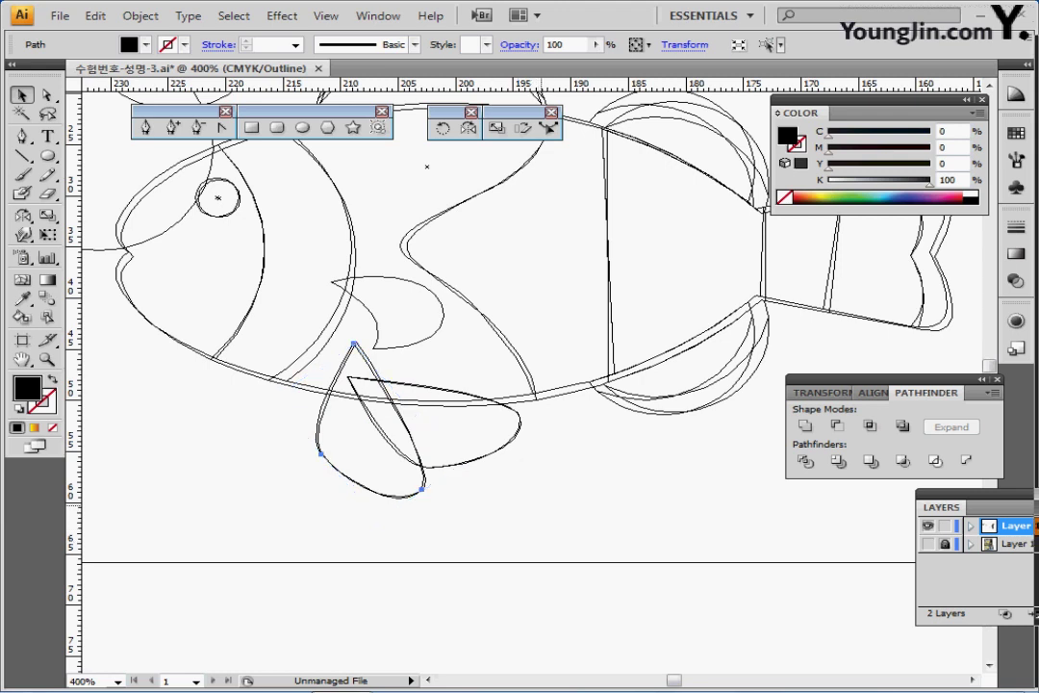
key(ctrl+shift+b)
click(259, 461)
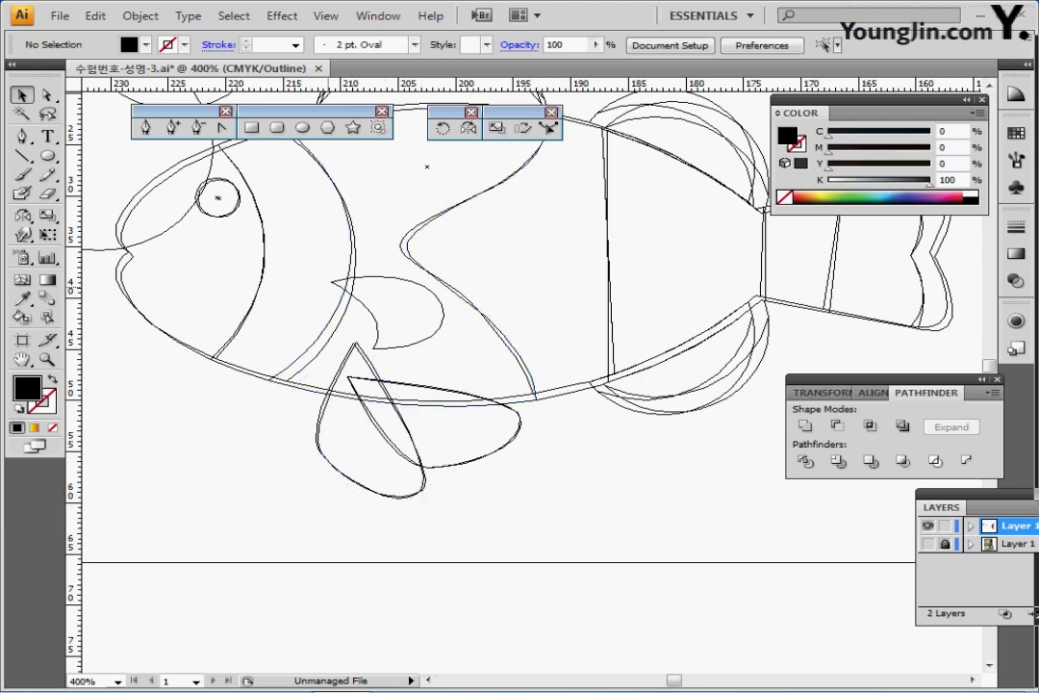
- Trace the small crescent-shaped side fin on the body as a closed path with the Pen tool
key(p)
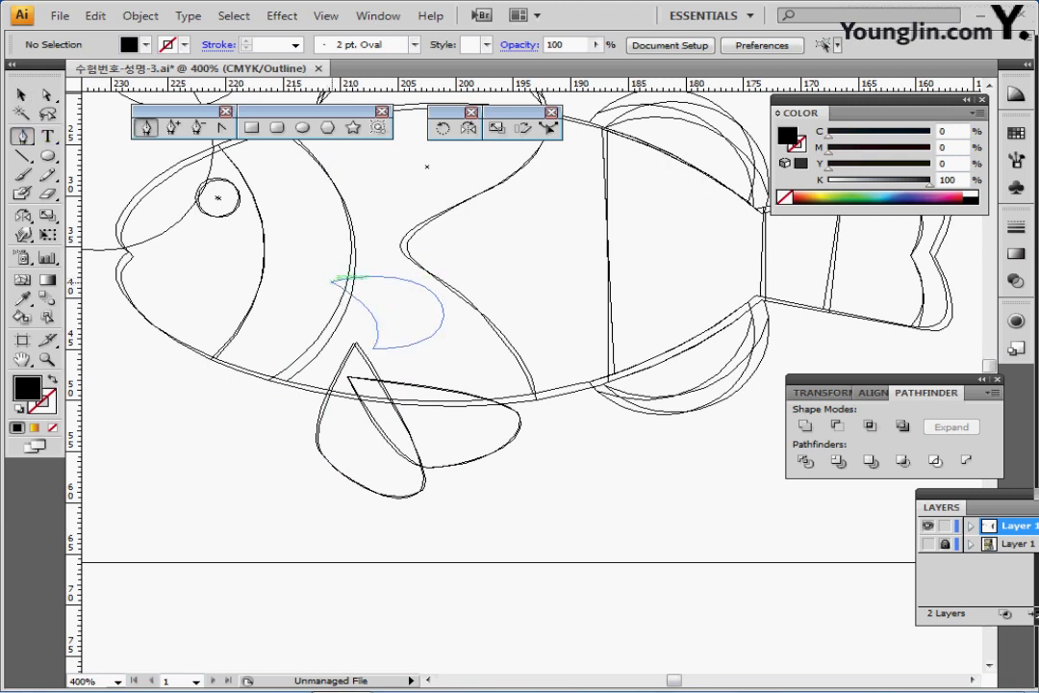
click(331, 281)
drag(373, 349, 353, 385)
click(373, 348)
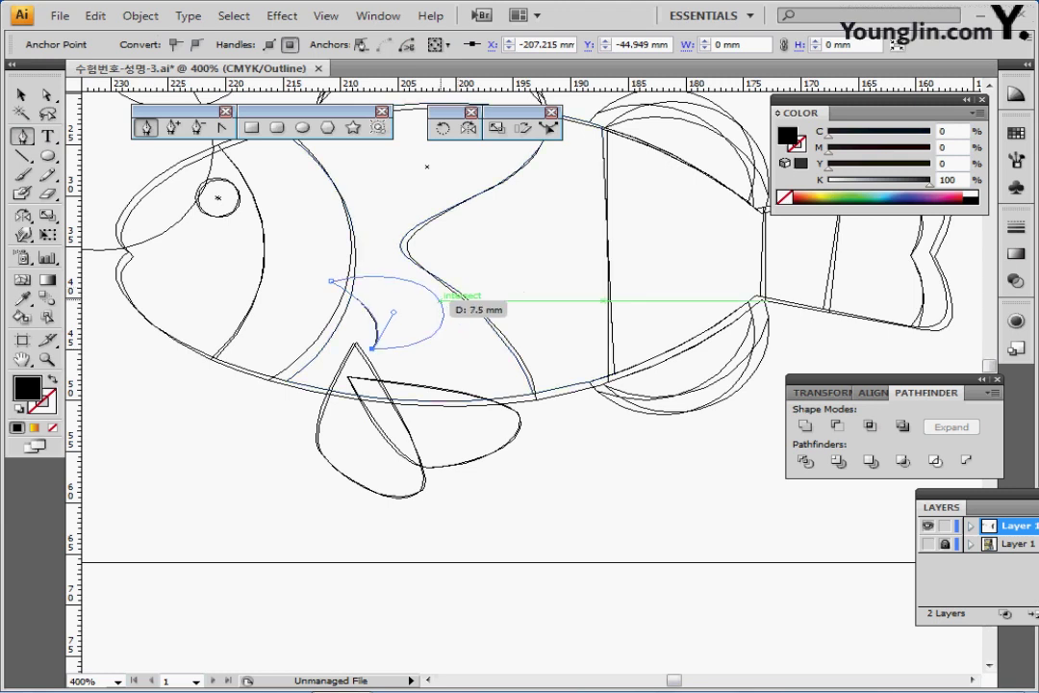
drag(440, 300, 409, 254)
drag(331, 281, 348, 278)
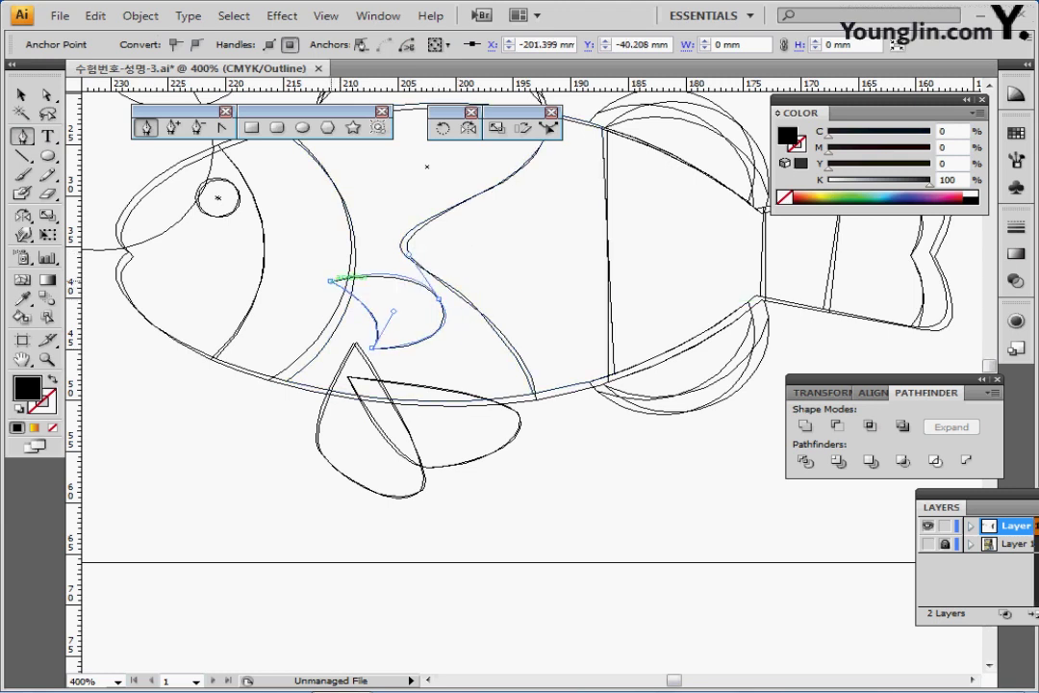
key(ctrl)
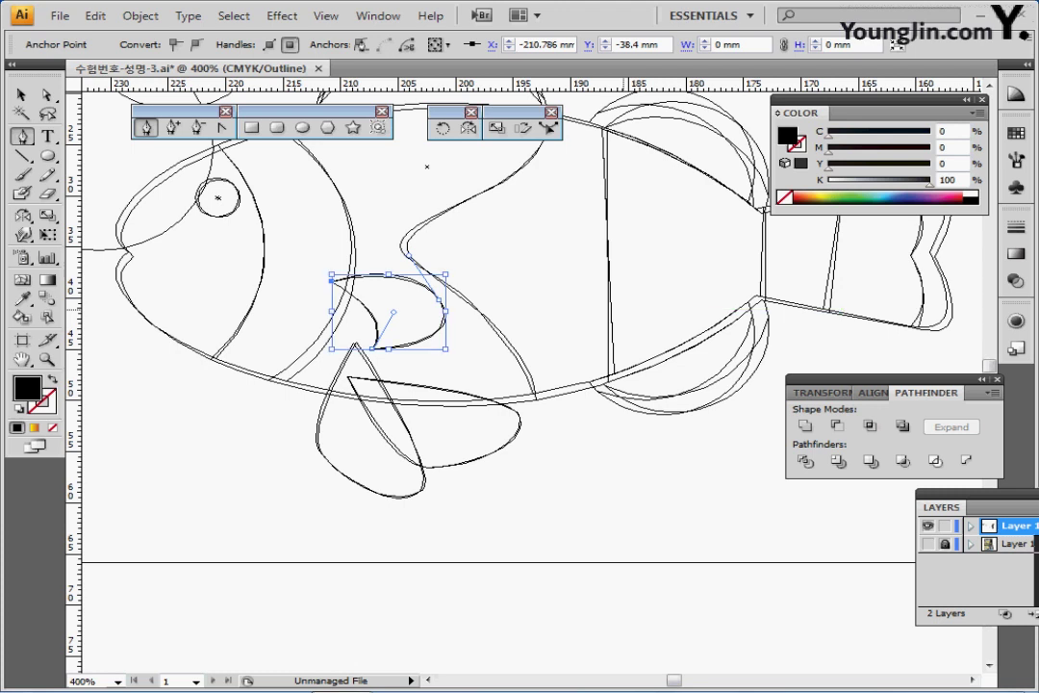
- Return to the colored preview, select all traced fish shapes, and move them off the reference onto the empty canvas beside the artboard
key(ctrl+y)
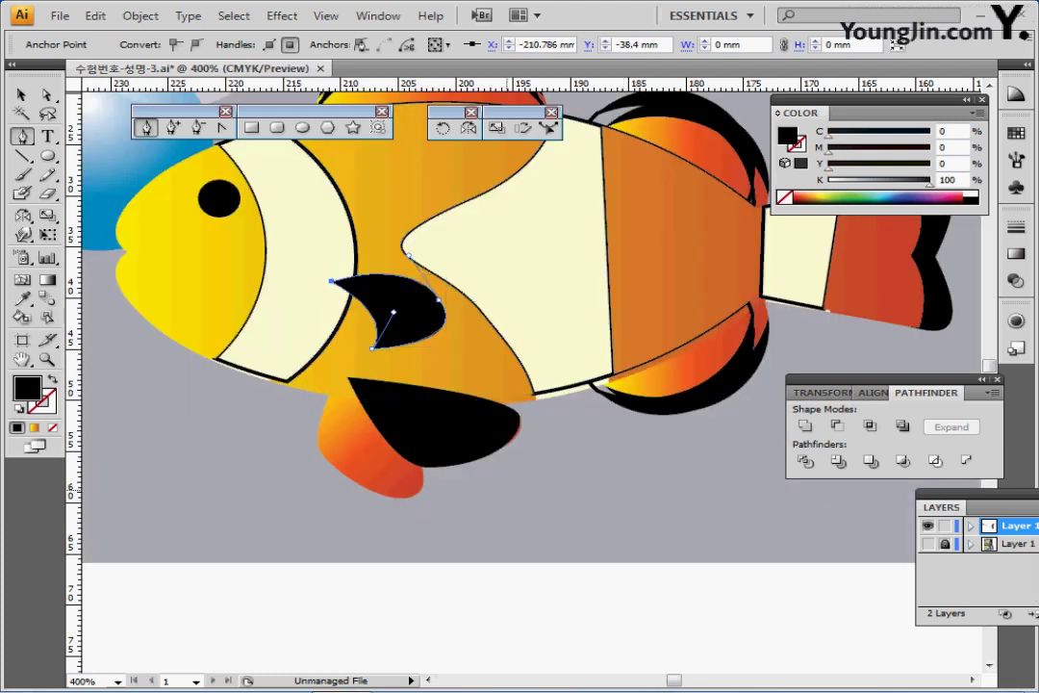
key(ctrl+minus)
key(ctrl+minus)
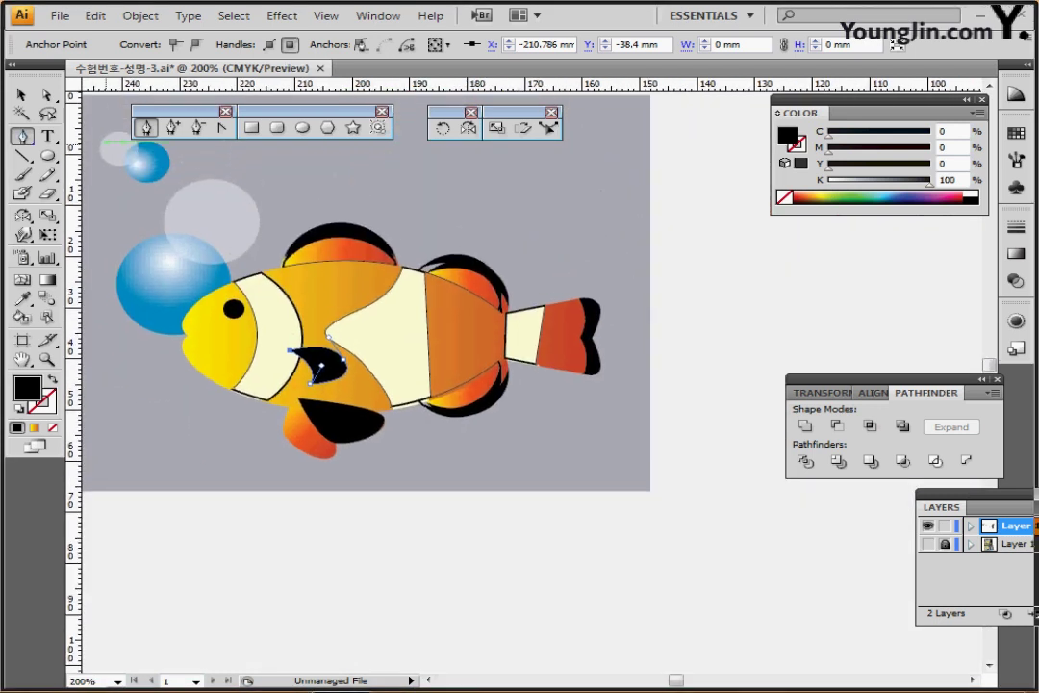
key(v)
key(ctrl+a)
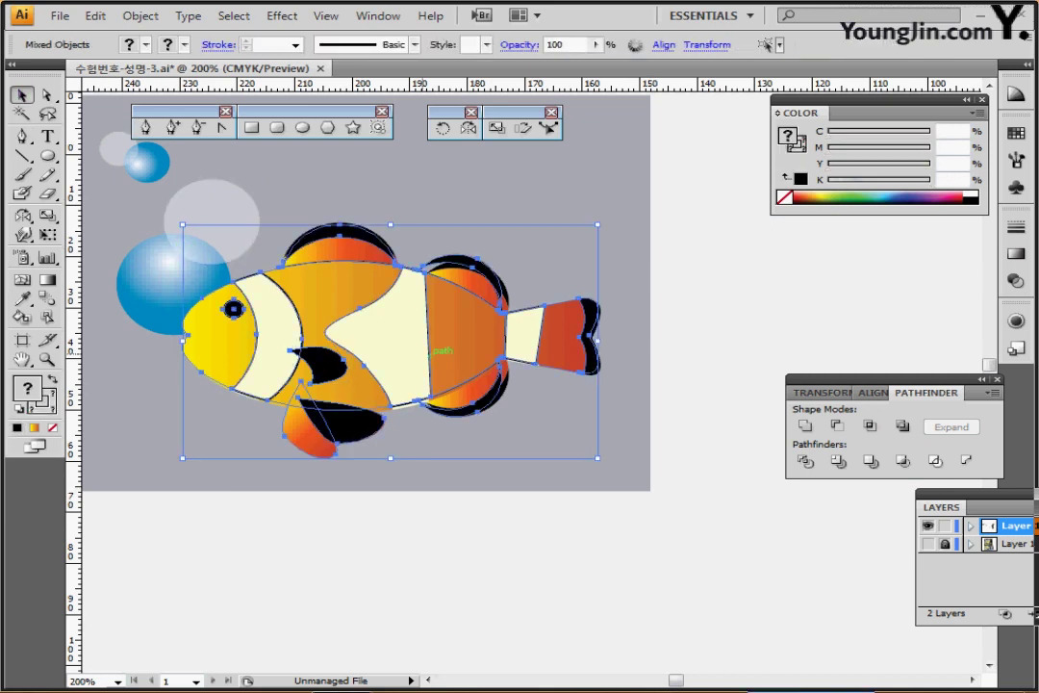
drag(378, 339, 725, 316)
scroll(539, 337, right, 5)
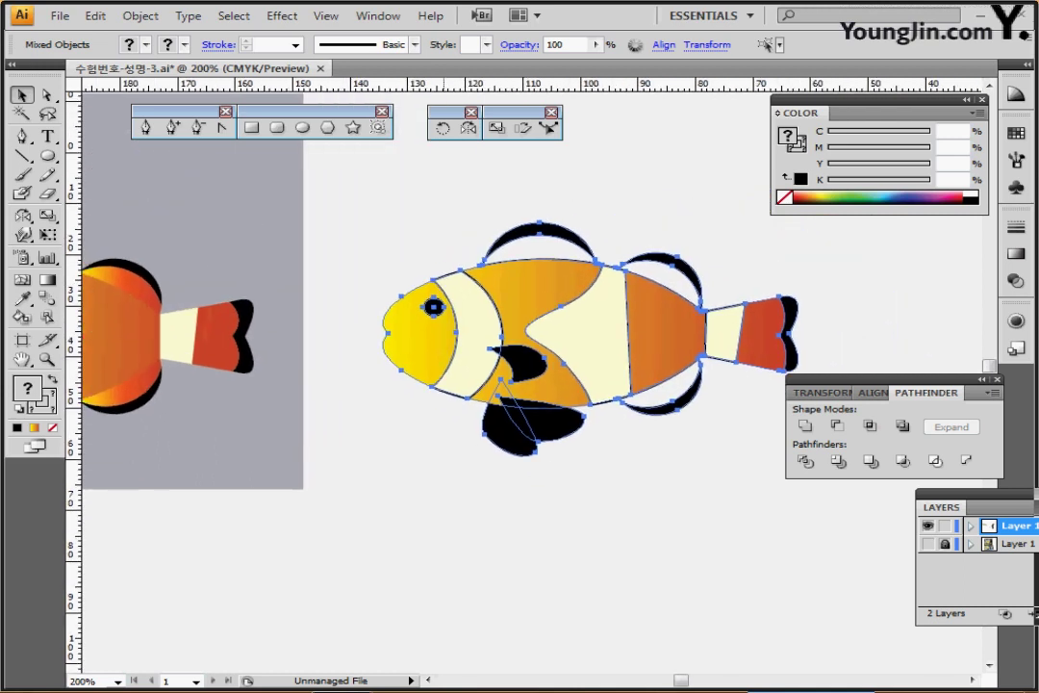
click(527, 520)
- Select the two lower fin lobes and the side fin, and apply the yellow-to-red gradient sampled from the reference swatch
click(508, 431)
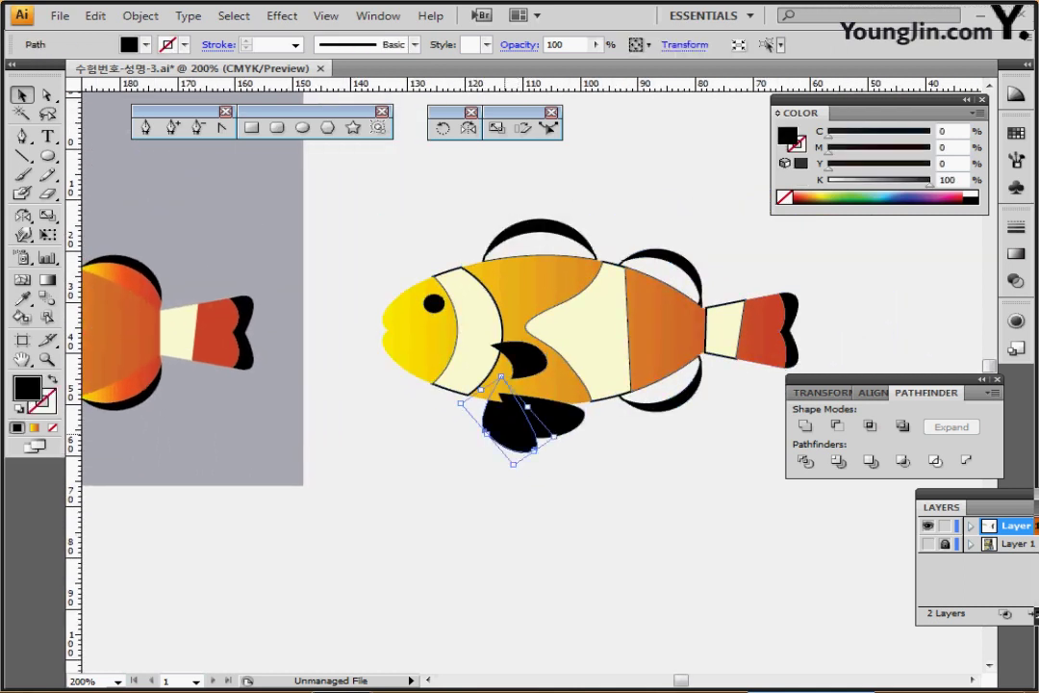
shift+click(551, 424)
shift+click(529, 359)
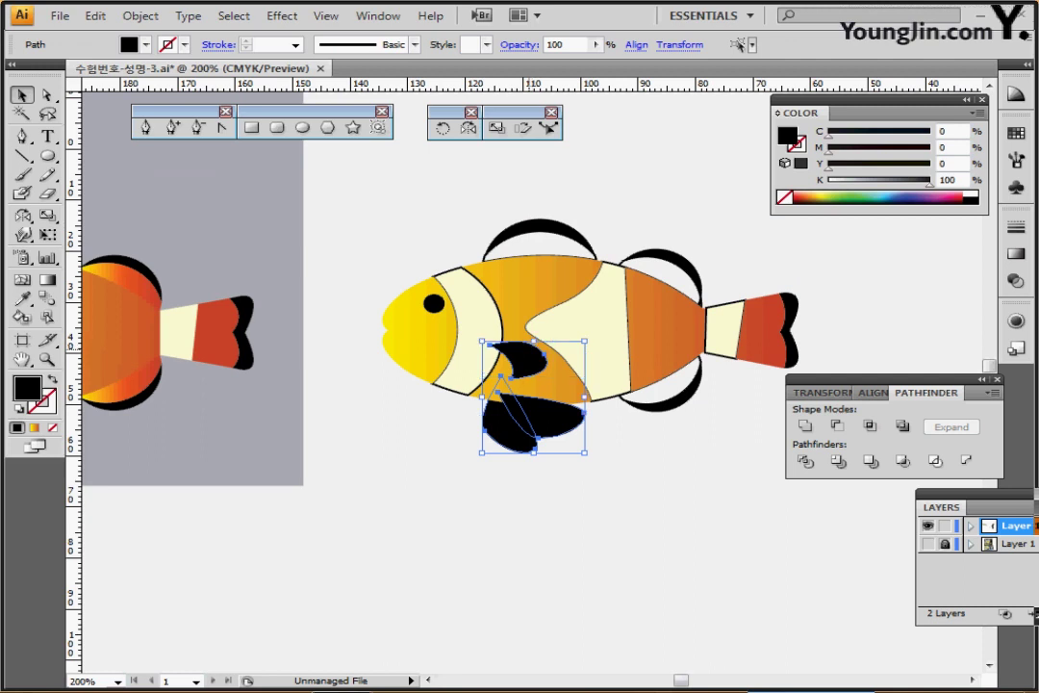
scroll(539, 384, up, 3)
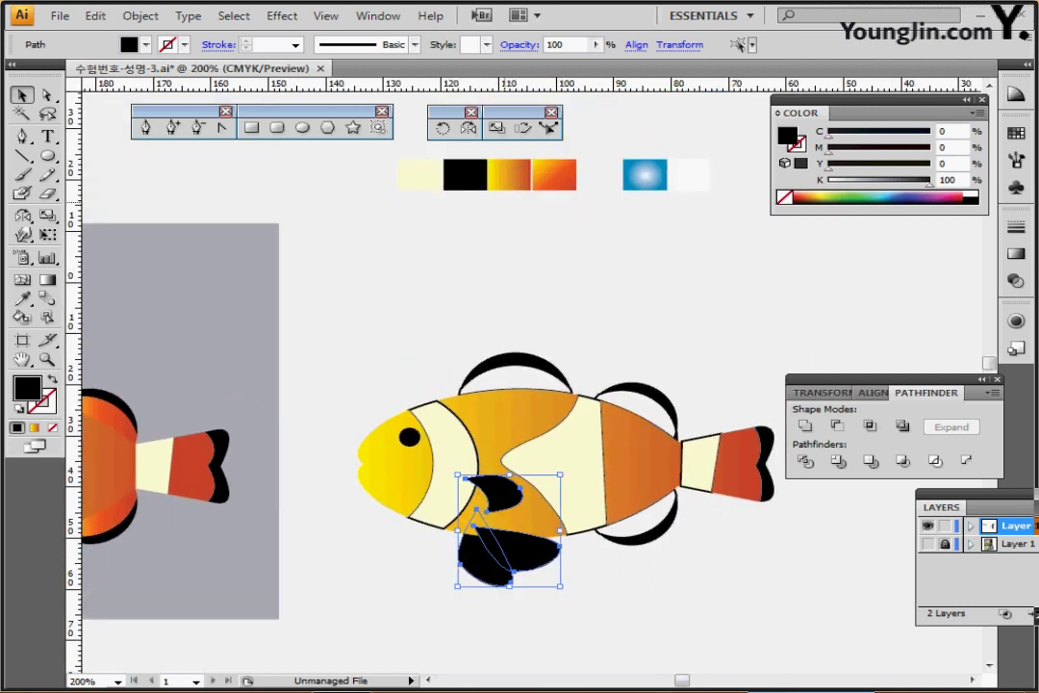
key(i)
click(555, 176)
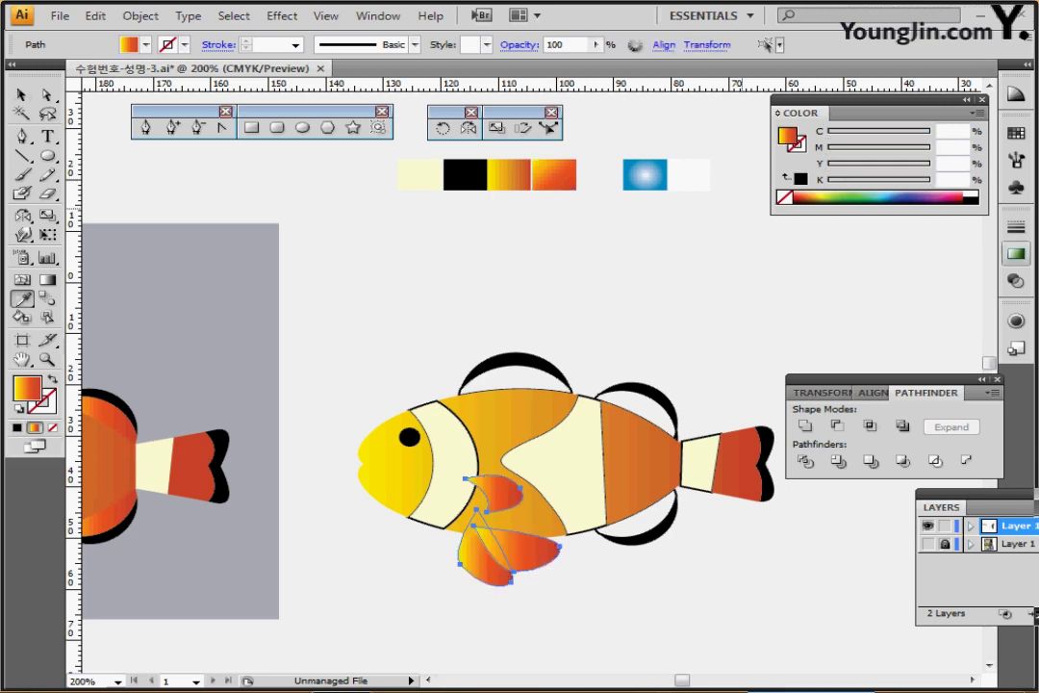
- Examine the color stops of the fins' gradient, and try adding an extra stop at 33.94% and removing it
click(1016, 255)
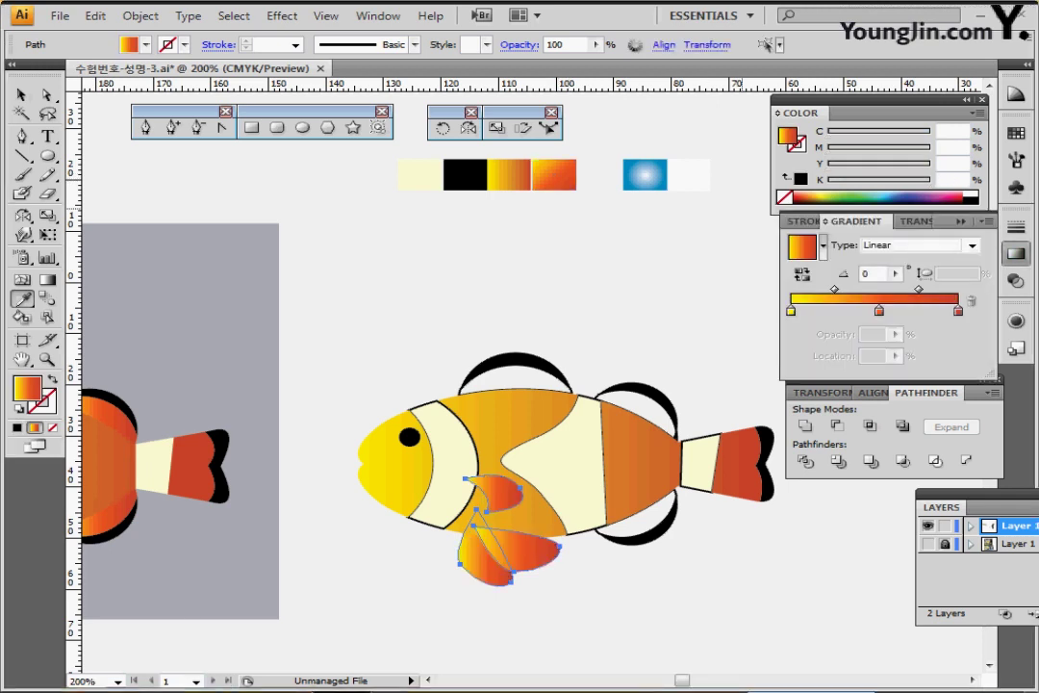
click(791, 311)
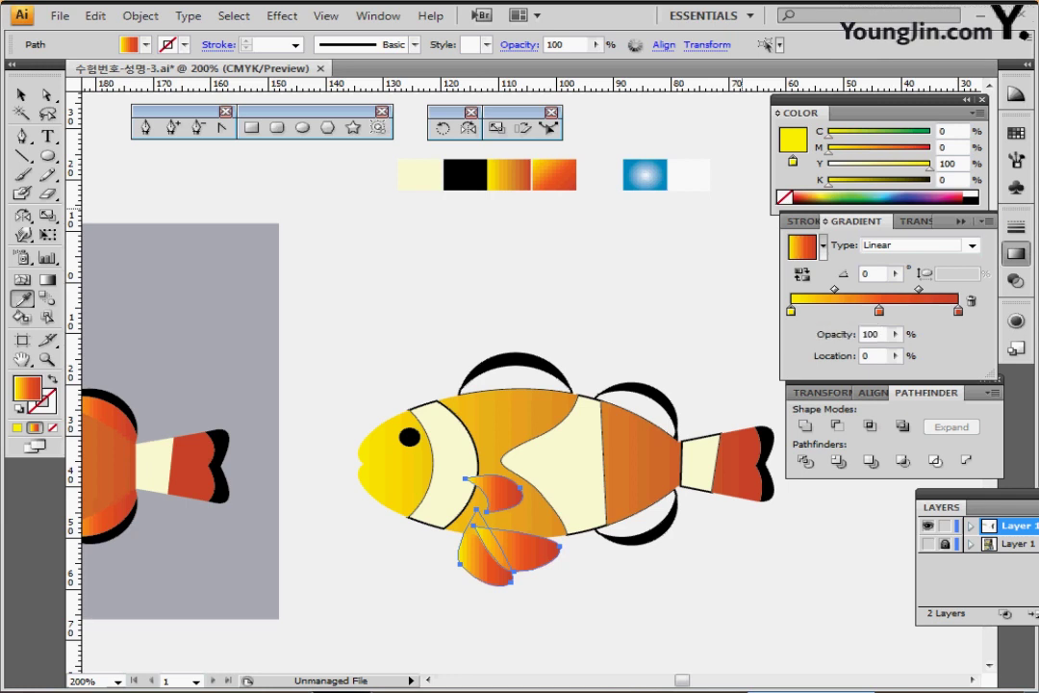
click(959, 311)
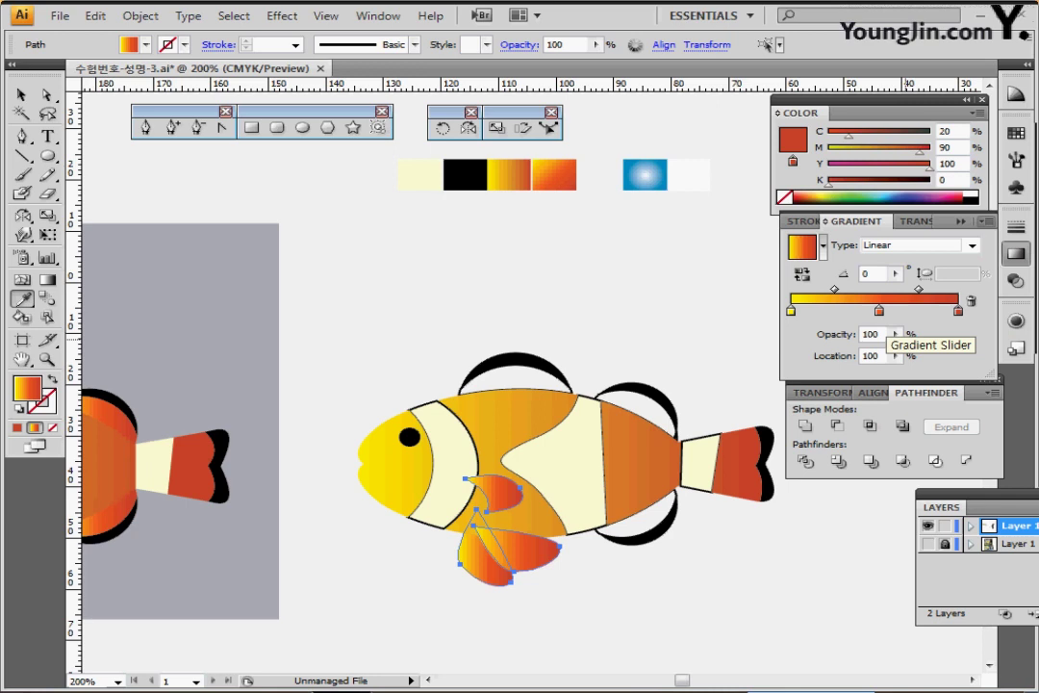
click(846, 311)
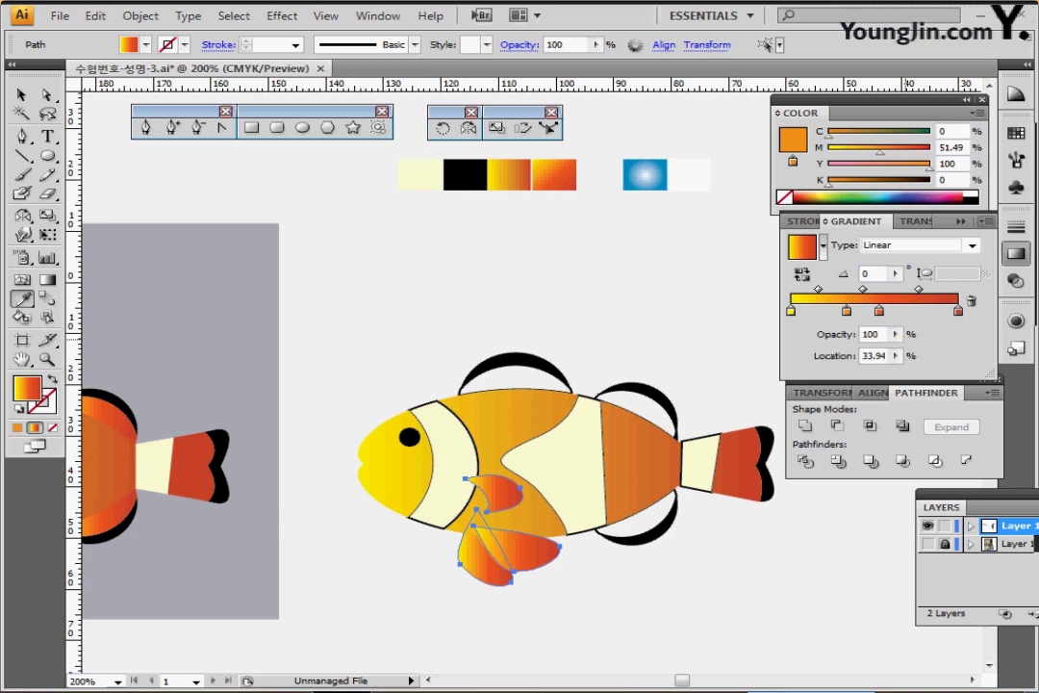
drag(847, 311, 849, 358)
click(791, 311)
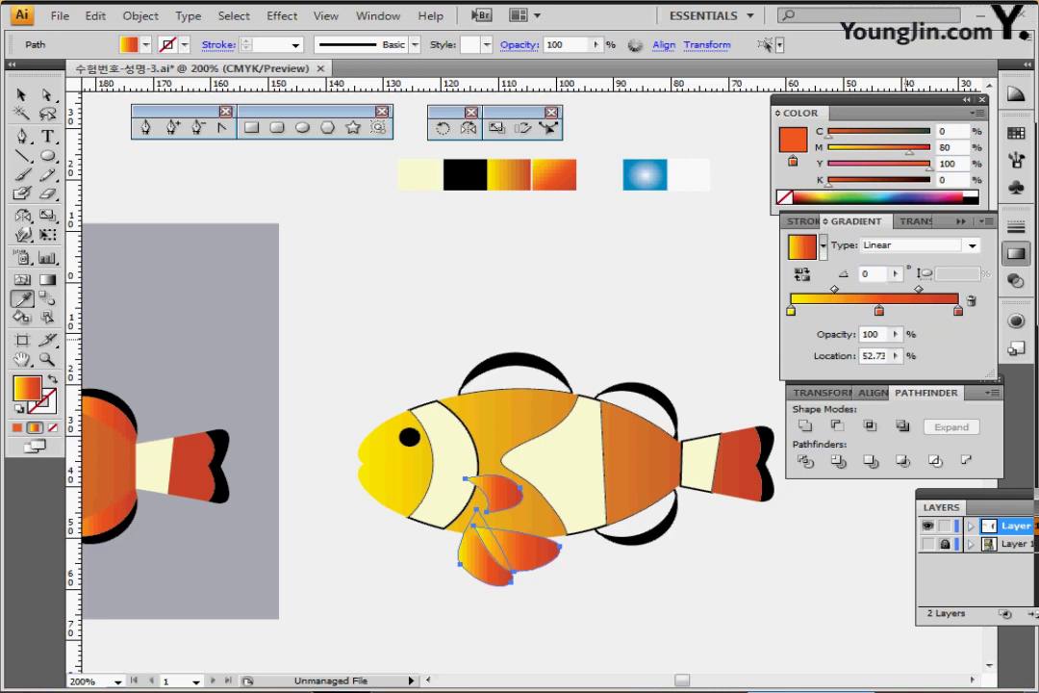
- Set the linear gradient angle of the three selected fins to -45° and deselect them
double_click(867, 274)
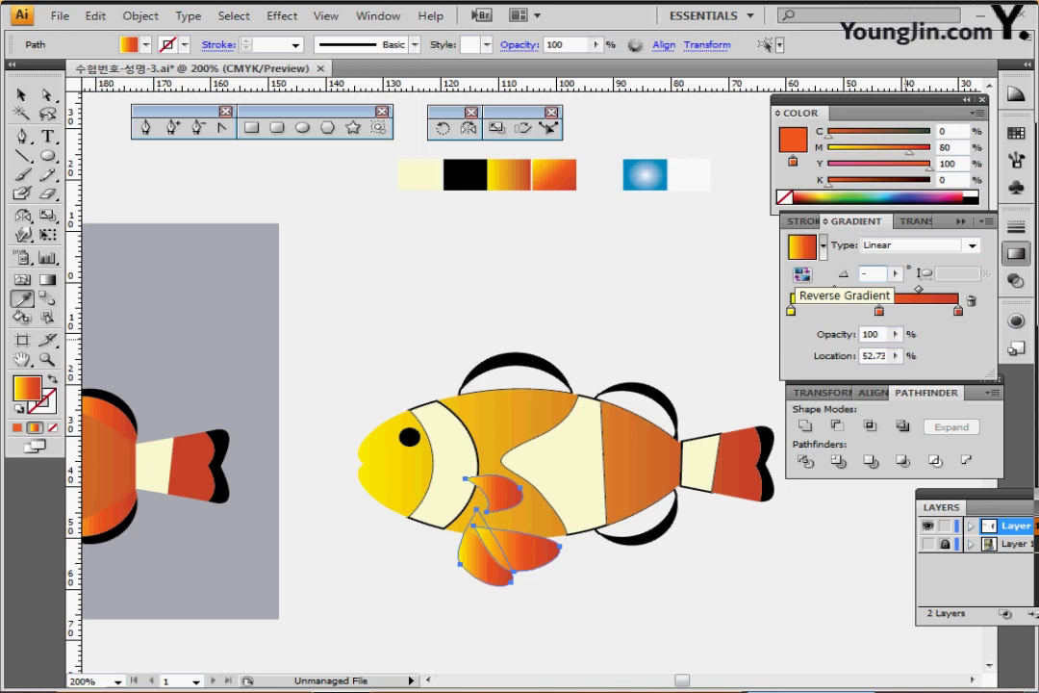
text(-45)
key(Return)
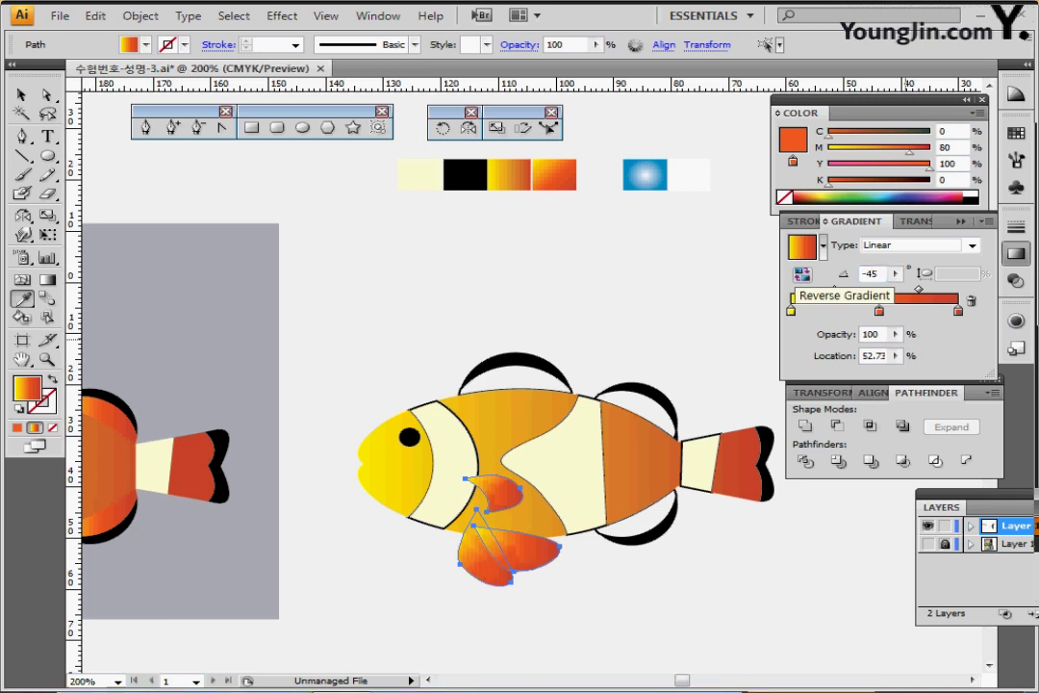
drag(534, 320, 504, 272)
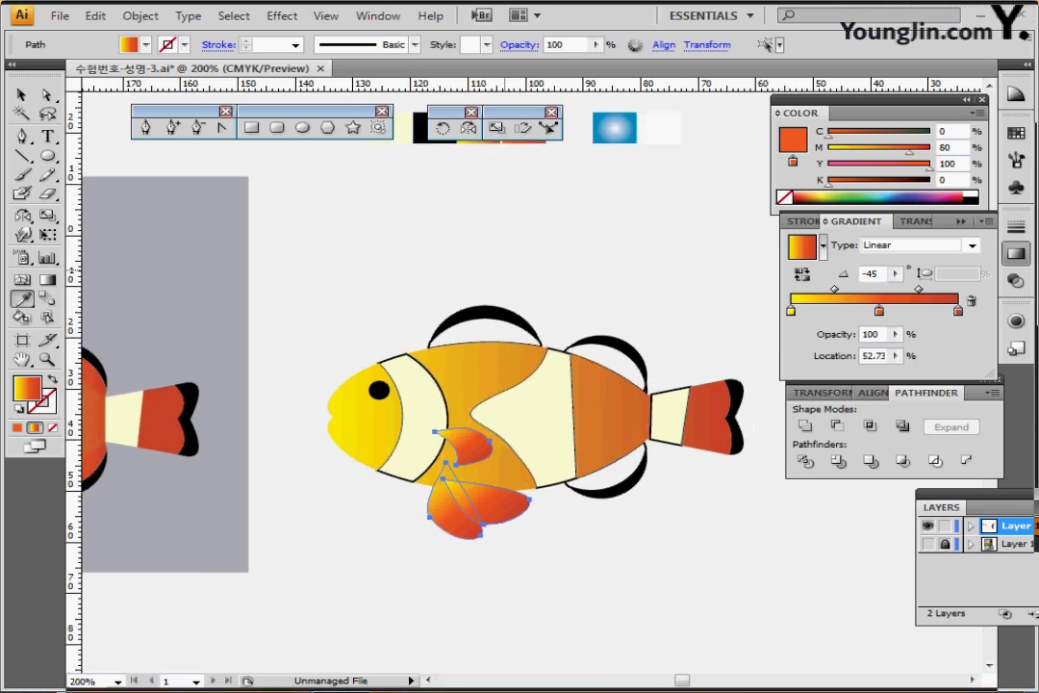
ctrl+click(442, 290)
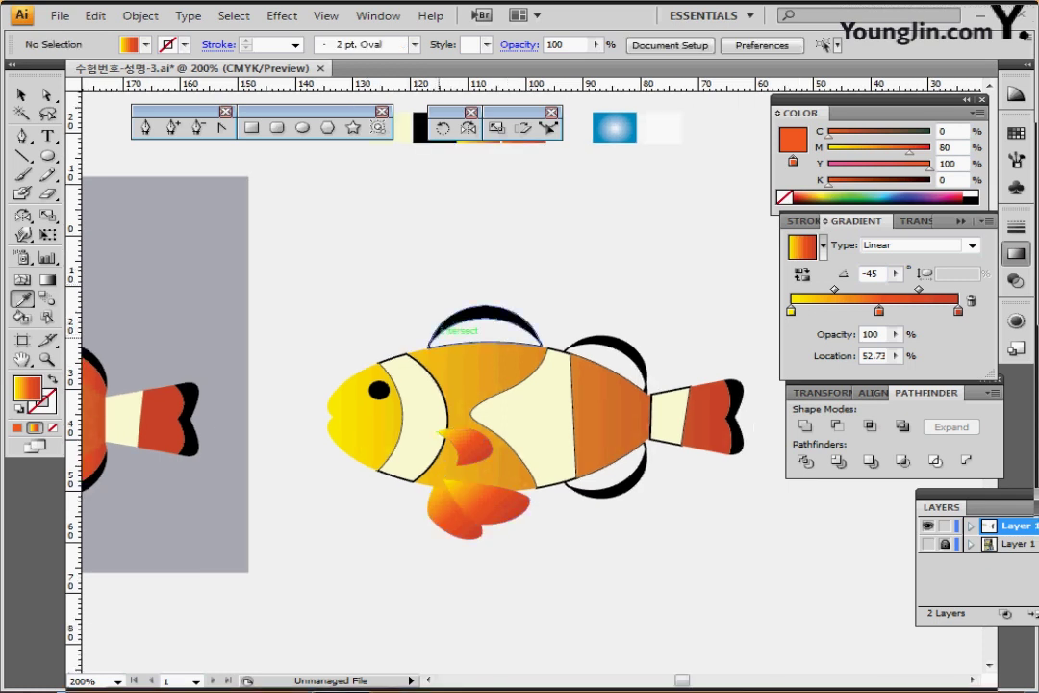
- Examine the anchor points at both ends of the dorsal fin's black crescent with direct selection
ctrl+click(440, 338)
key(a)
click(494, 279)
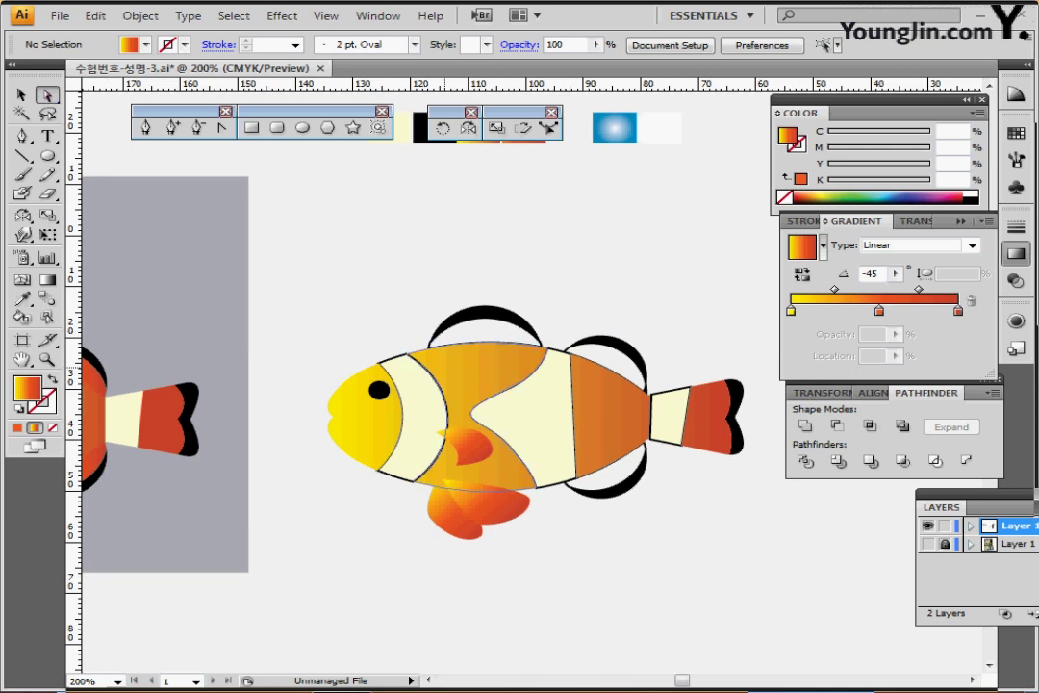
click(432, 343)
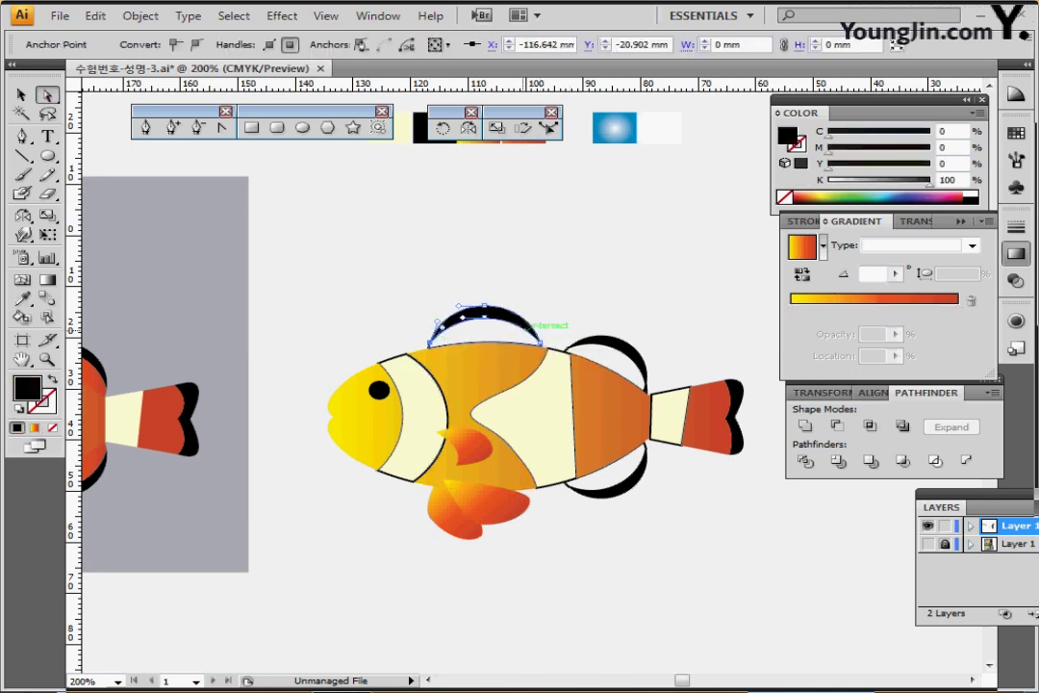
click(542, 343)
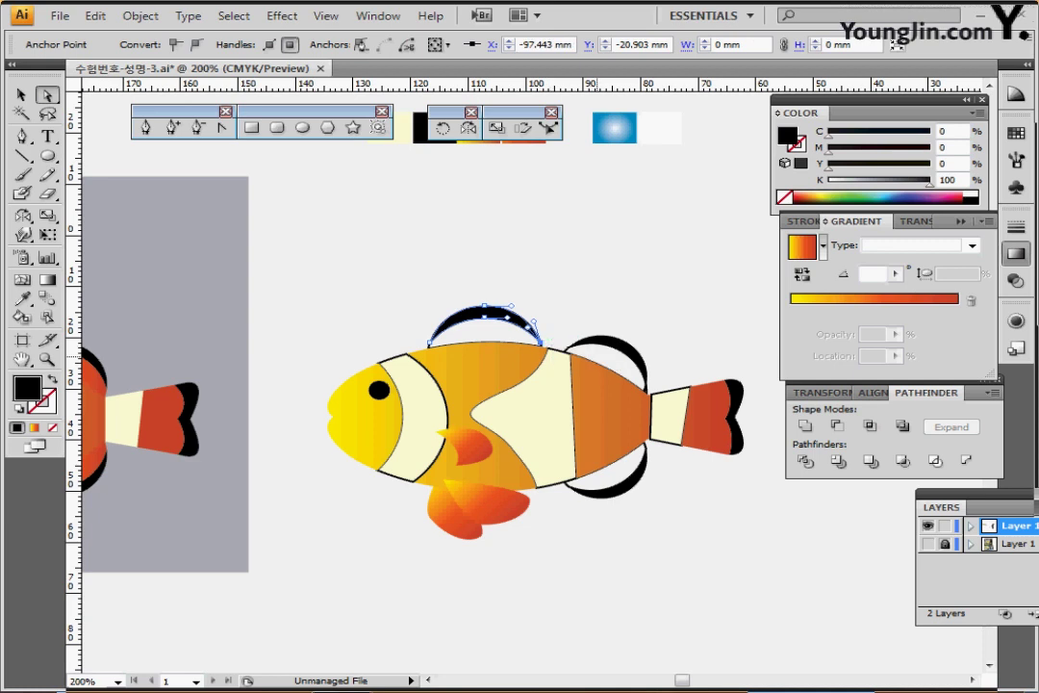
click(562, 318)
click(431, 342)
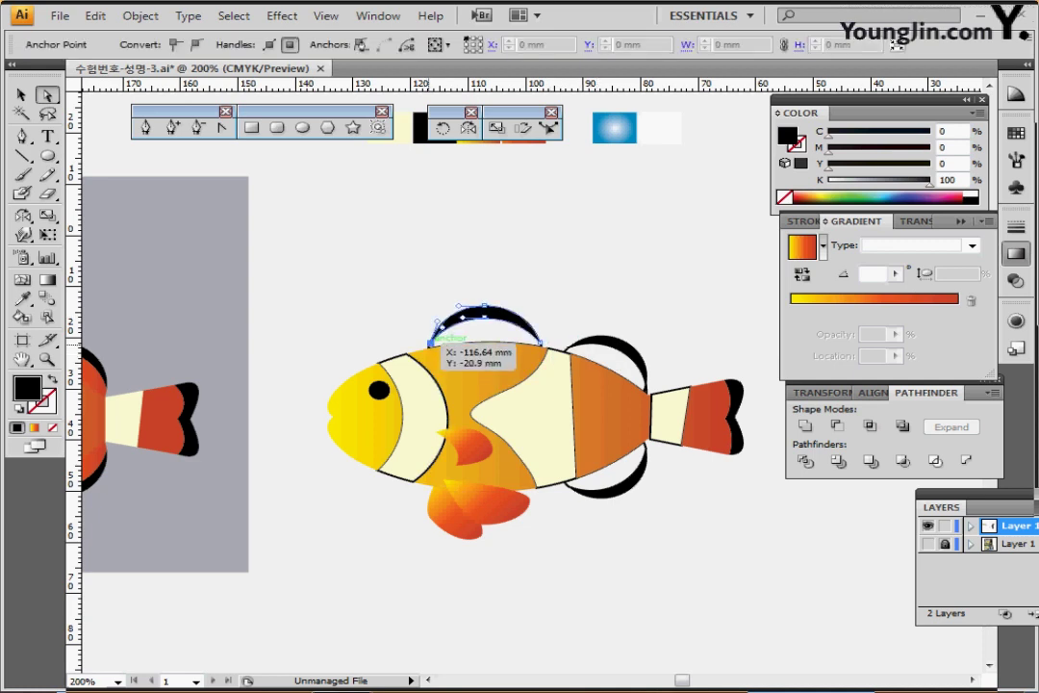
- Enter isolation mode for the traced fish group and check the dorsal fin's black crescent as a separate path
click(21, 94)
double_click(466, 317)
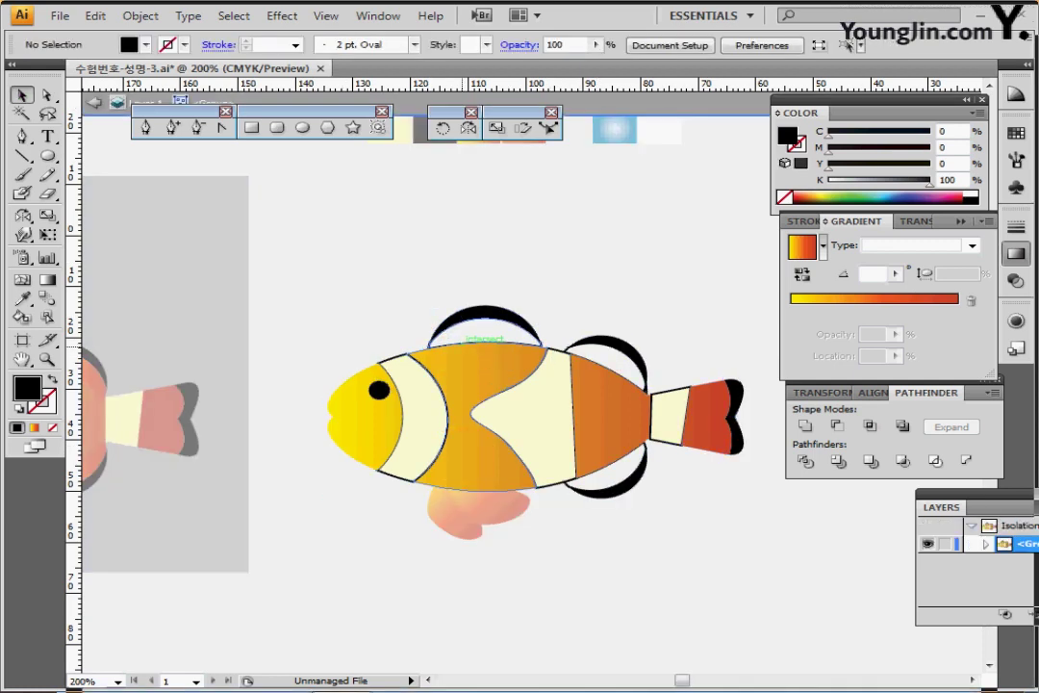
click(464, 318)
key(ctrl+equal)
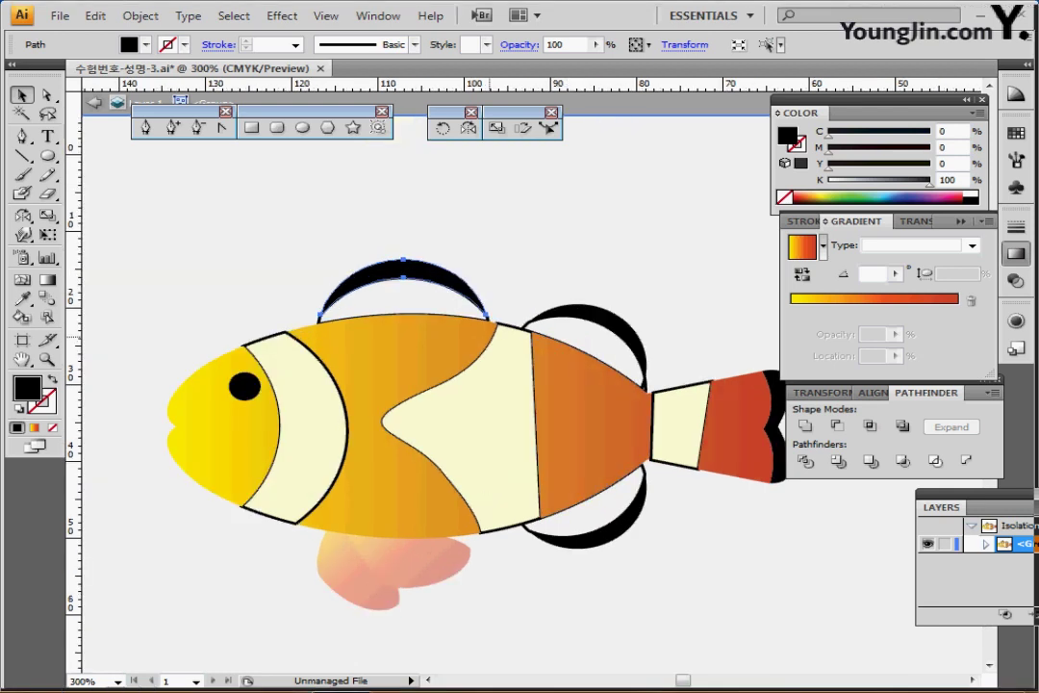
click(266, 189)
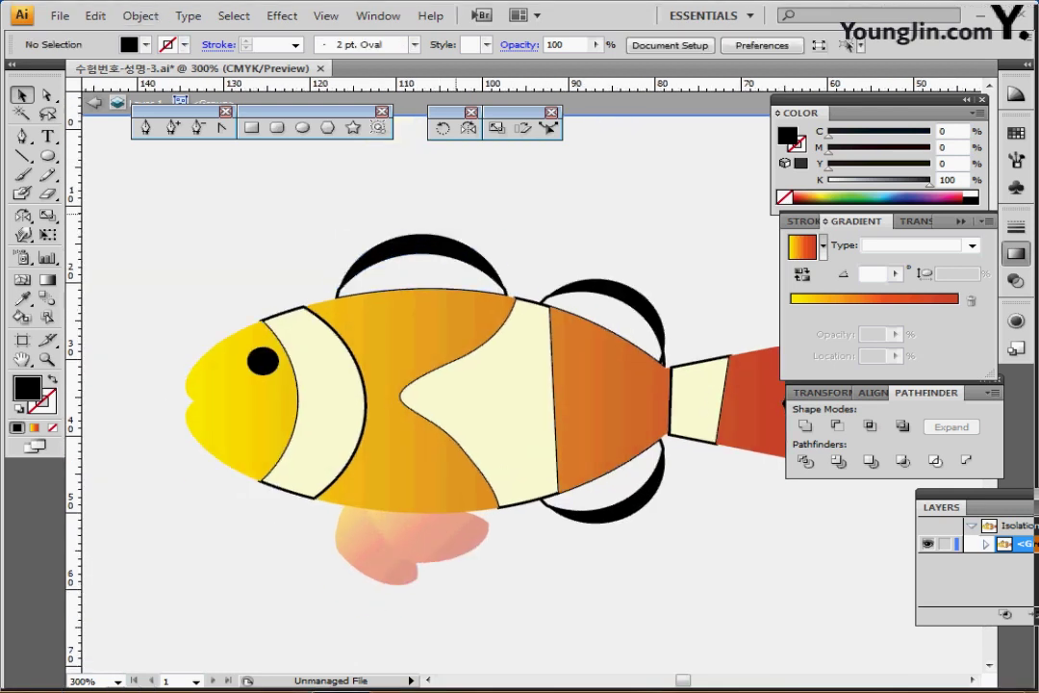
click(451, 240)
shift+click(638, 303)
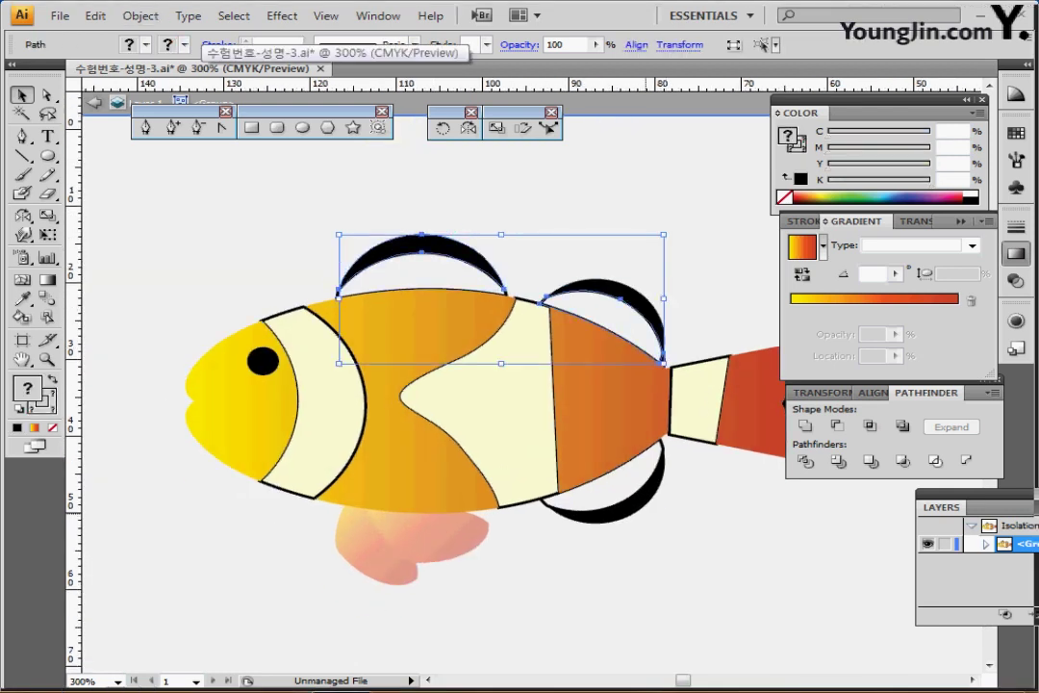
shift+click(646, 506)
key(Left)
key(Left)
click(577, 190)
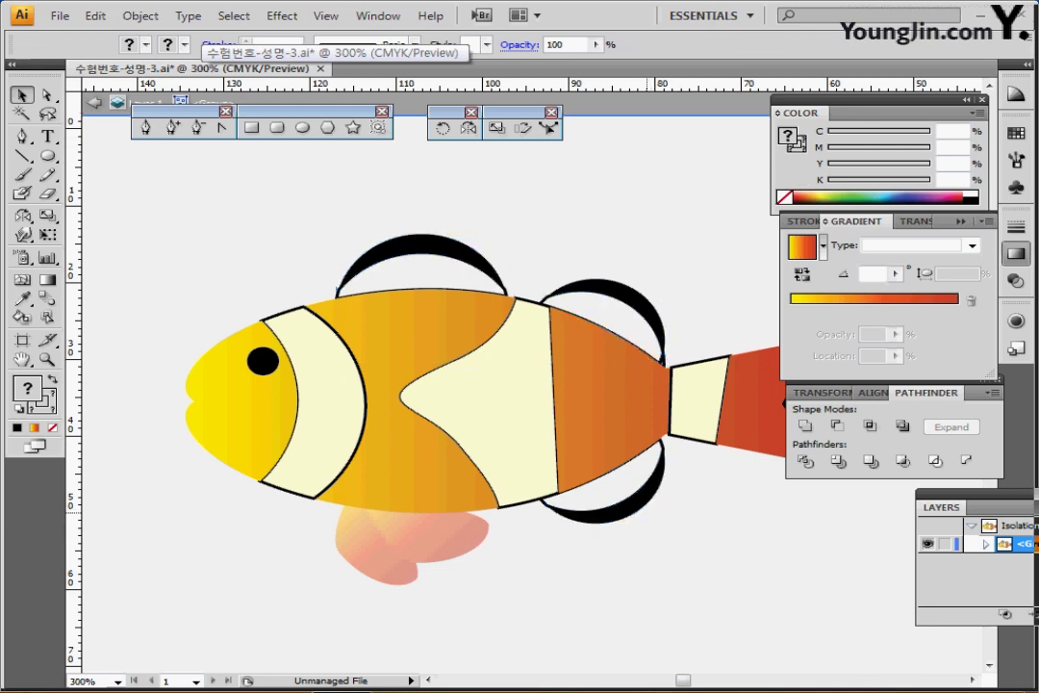
- Try to fill the inner shapes of the dorsal and both rear fins together with the yellow-to-red gradient, and undo it
drag(361, 219, 459, 285)
drag(554, 235, 628, 303)
drag(674, 524, 632, 498)
key(Caps_Lock)
drag(353, 194, 428, 280)
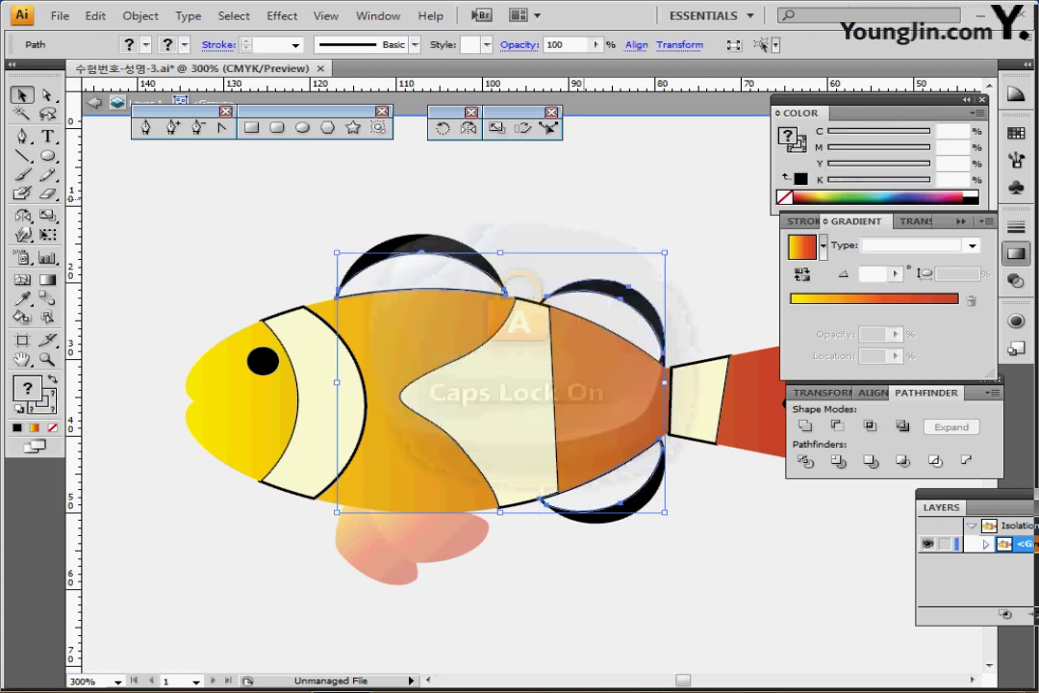
key(ctrl+shift+b)
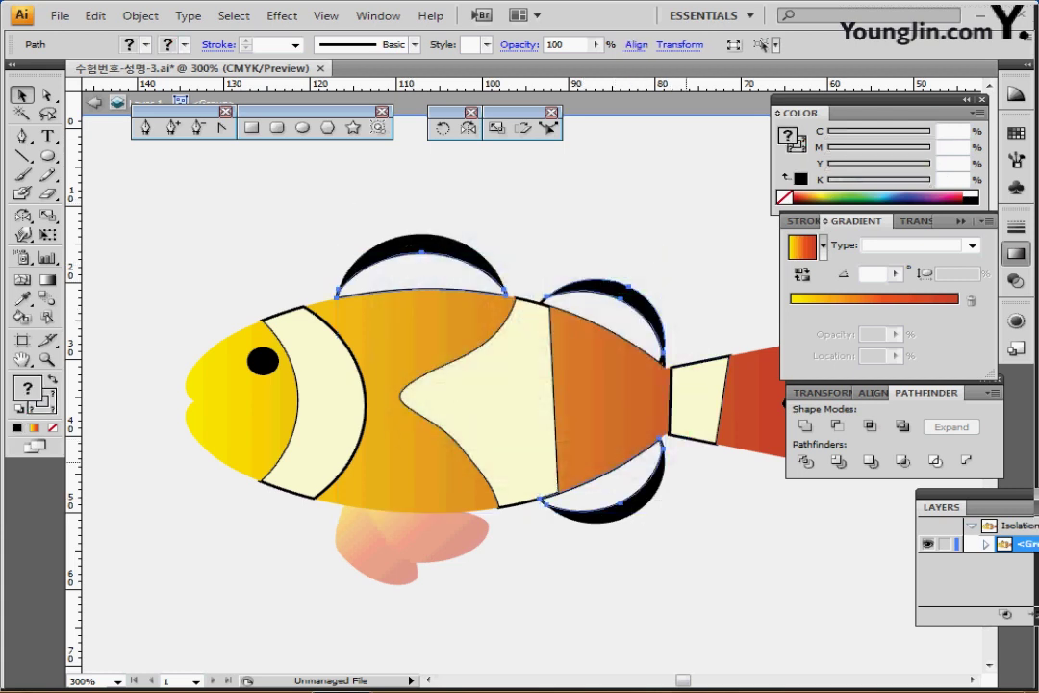
key(ctrl+minus)
key(ctrl+shift+b)
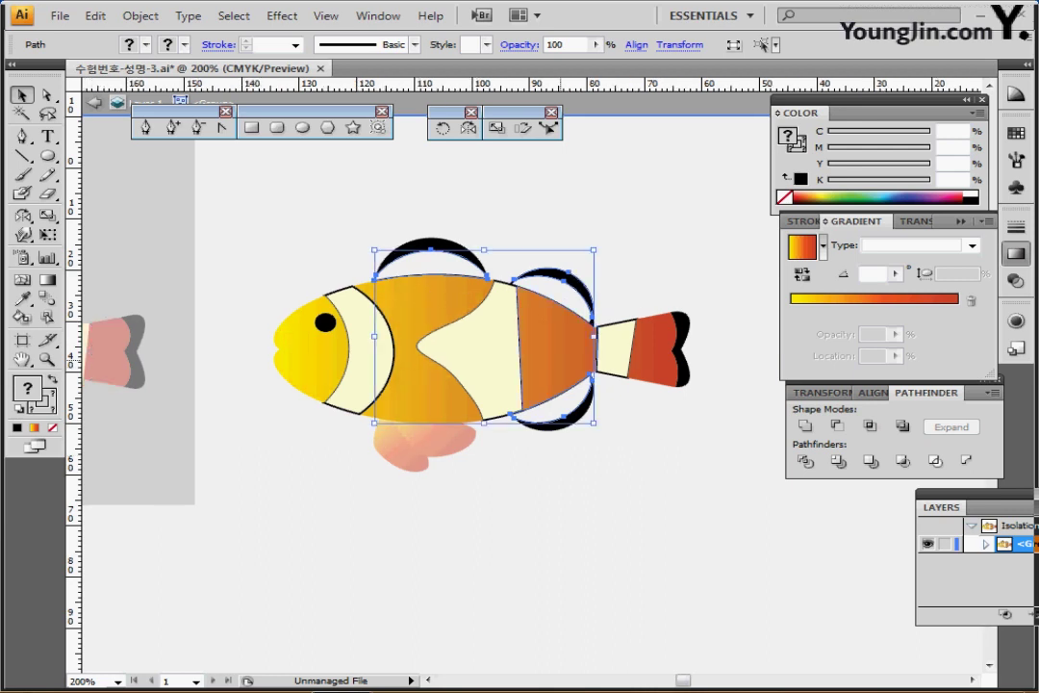
scroll(520, 385, up, 1)
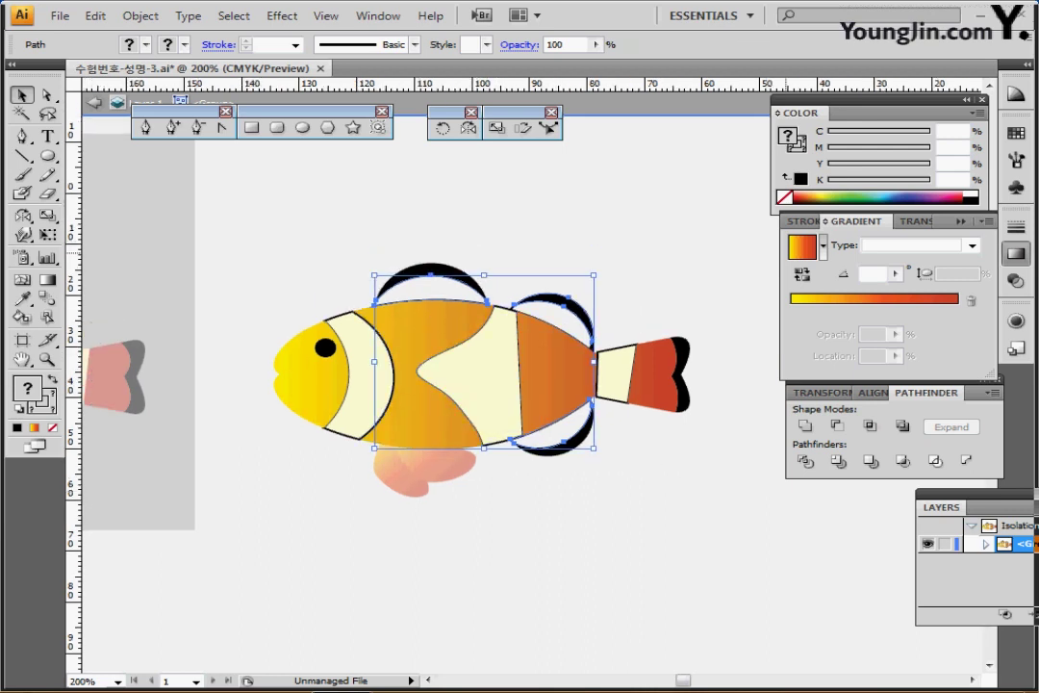
click(801, 247)
key(ctrl+z)
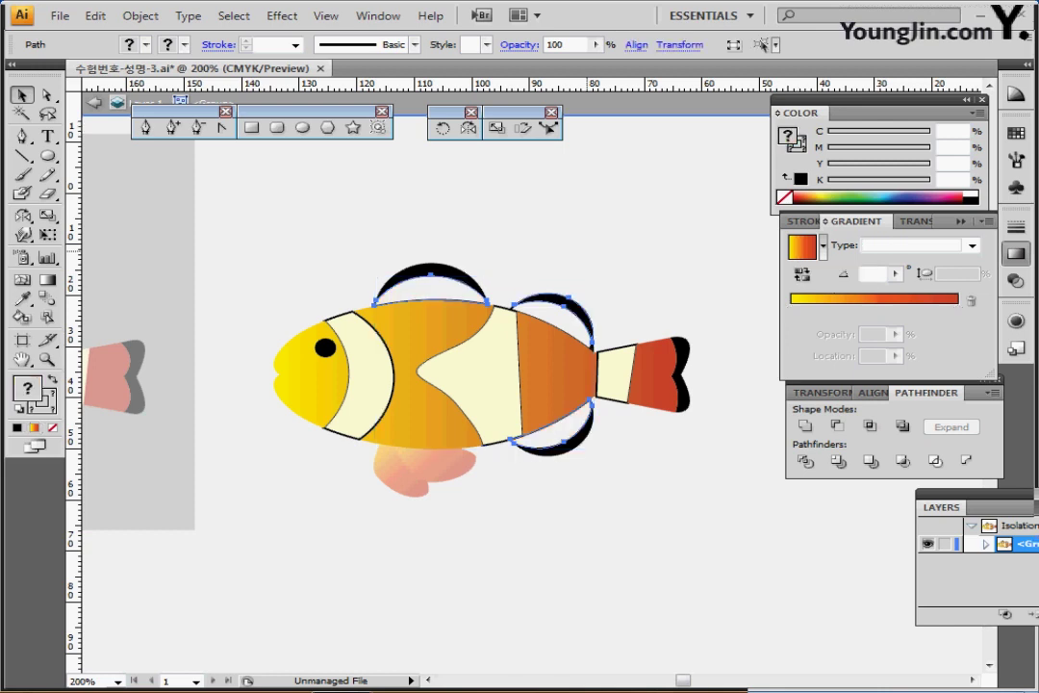
click(616, 252)
- Select the inner shapes of the dorsal fin and the lower rear fin, and fill both with the yellow-to-red linear gradient
ctrl+click(585, 307)
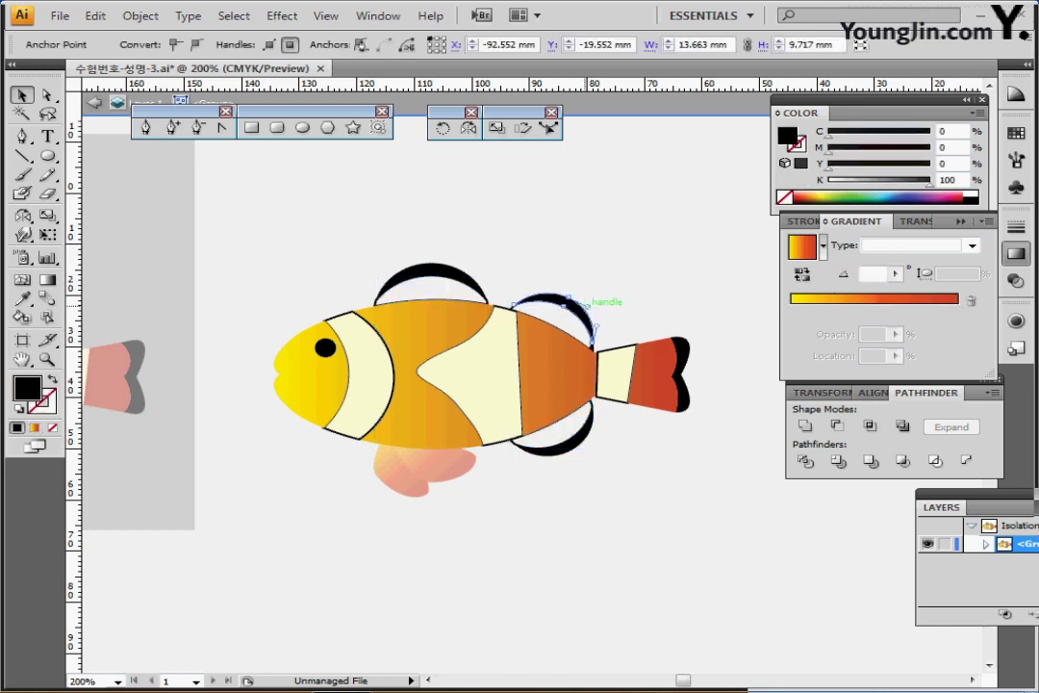
click(664, 301)
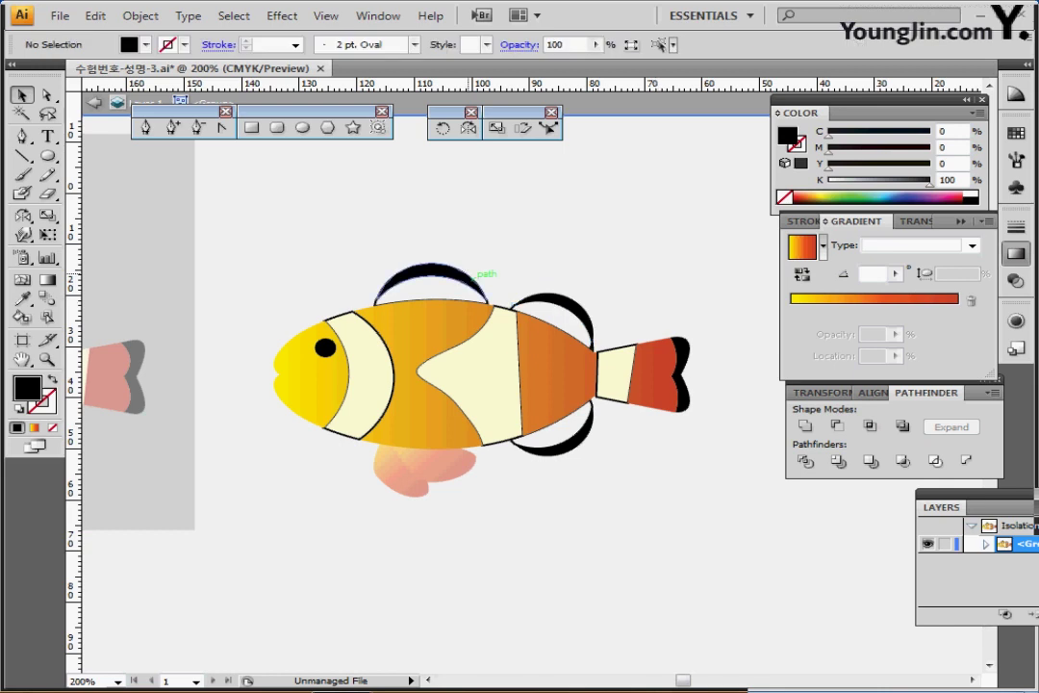
click(472, 277)
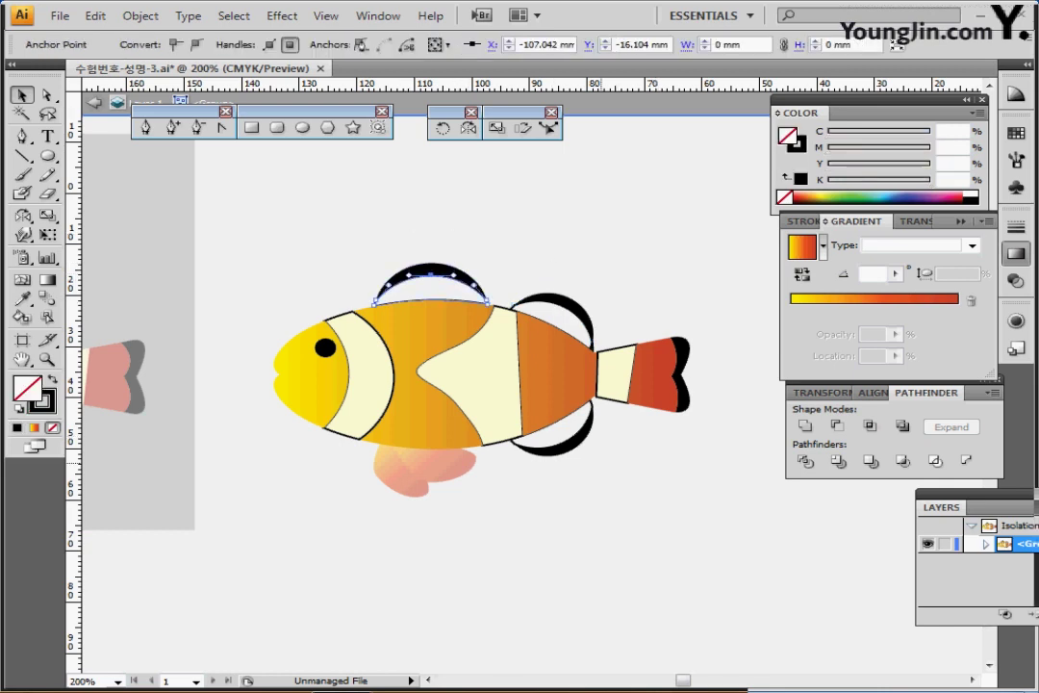
drag(602, 472, 565, 425)
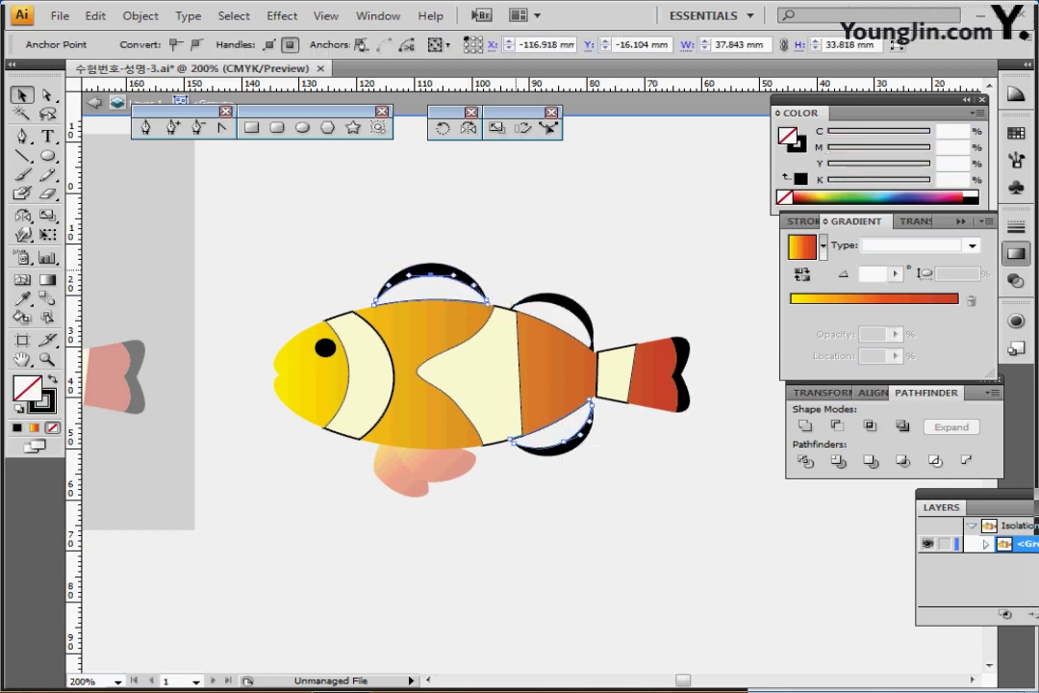
drag(520, 272, 548, 310)
click(803, 247)
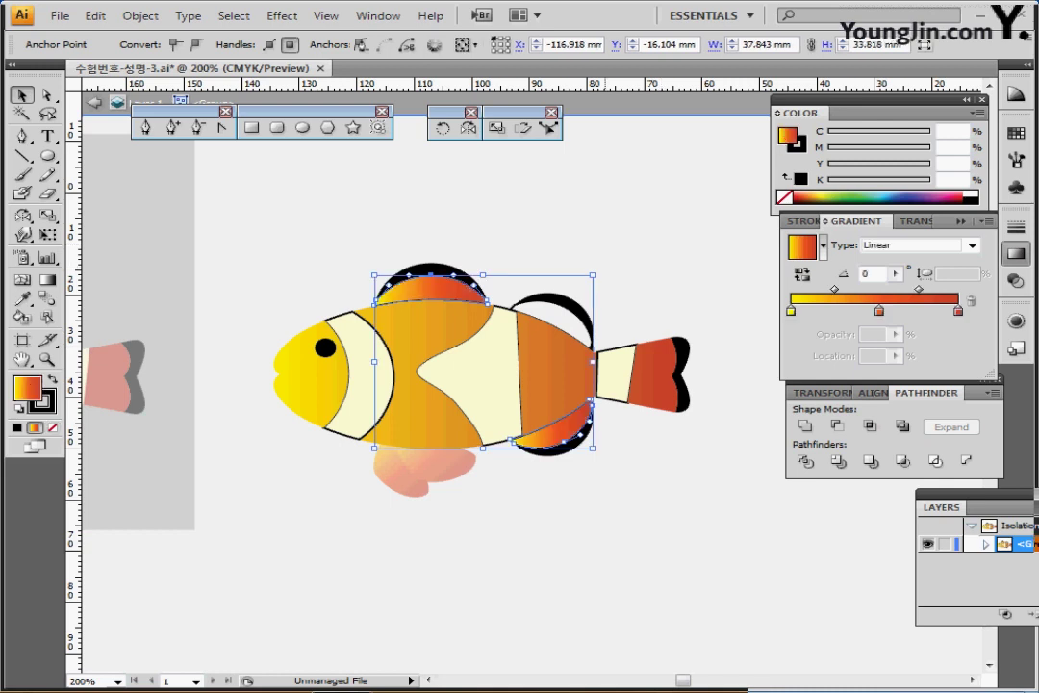
- Select the inner shape of the upper rear fin and fill it with the same yellow-to-red linear gradient
click(616, 280)
drag(613, 288, 575, 322)
click(625, 322)
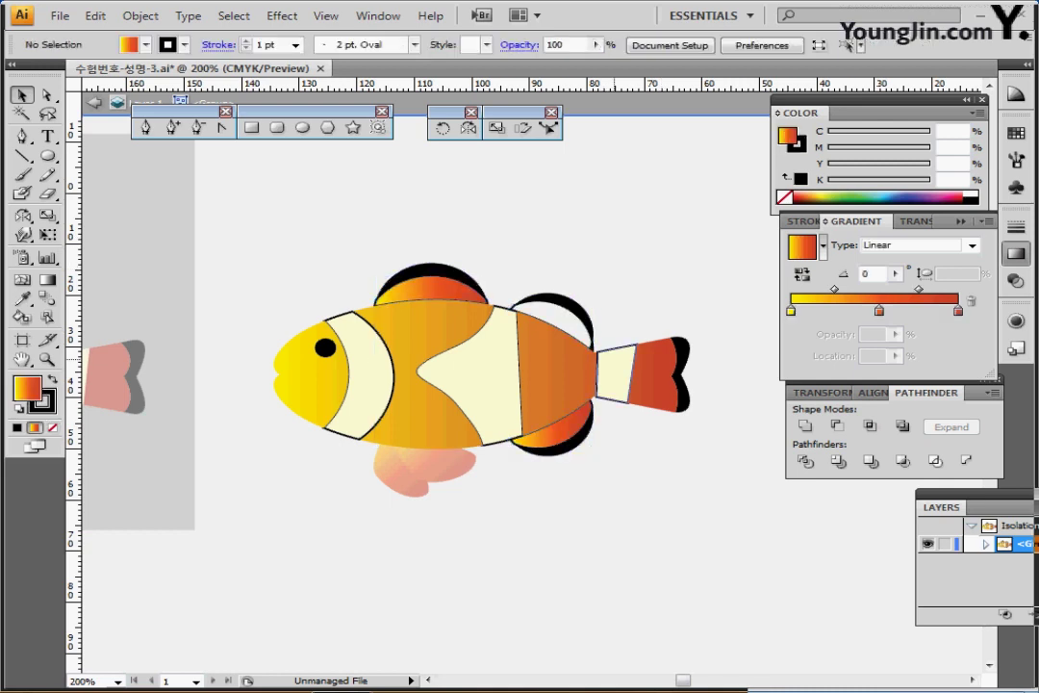
click(569, 302)
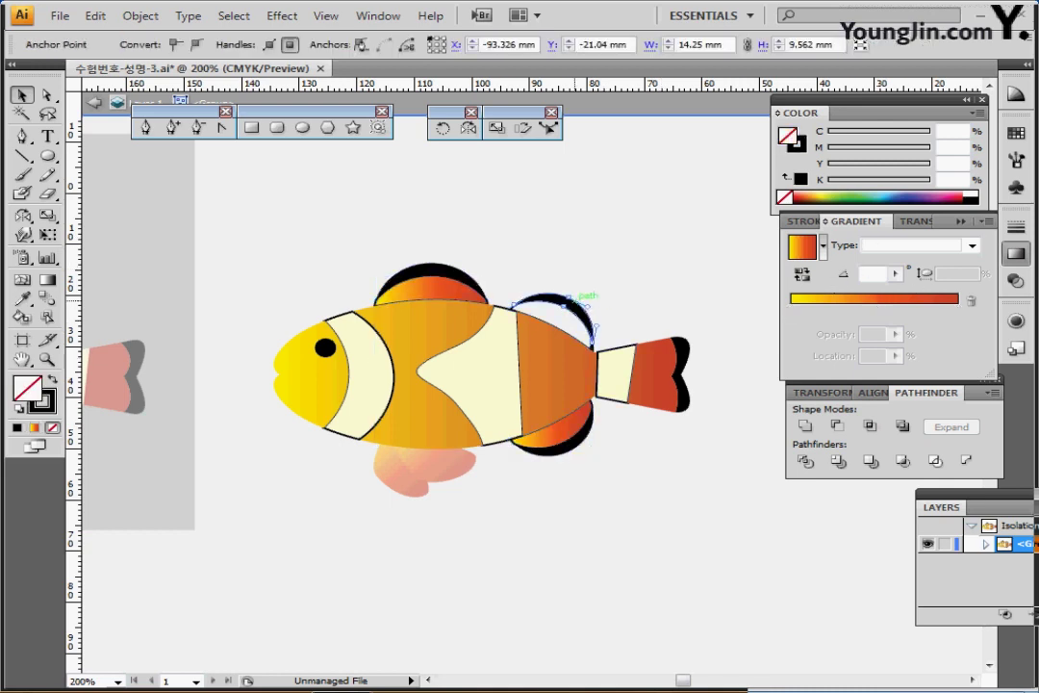
key(shift+x)
key(shift+x)
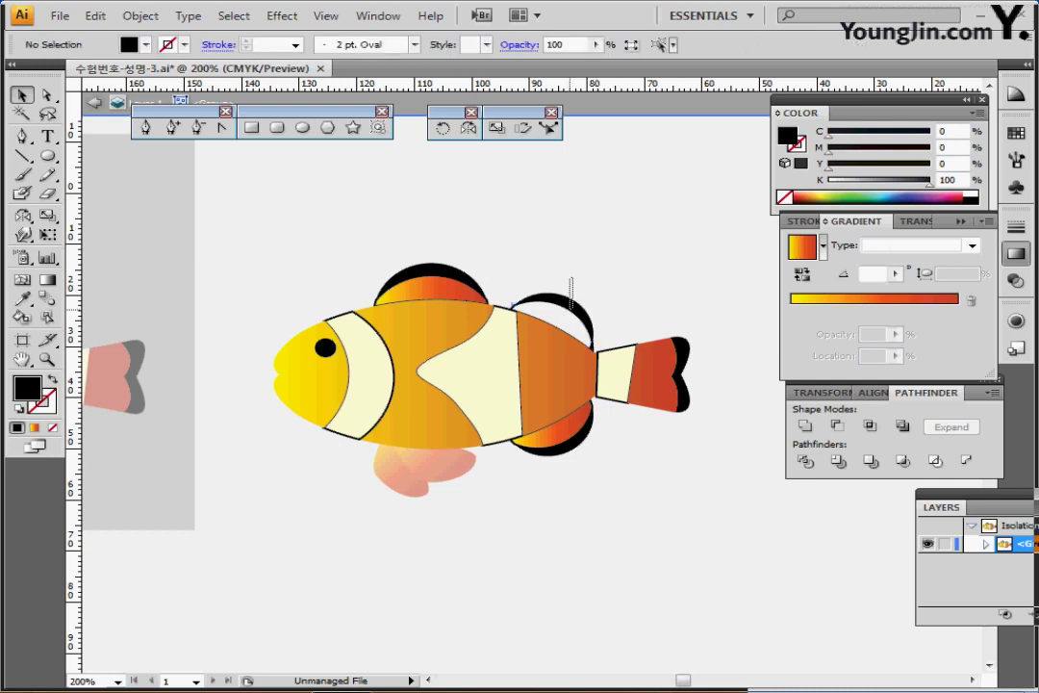
key(period)
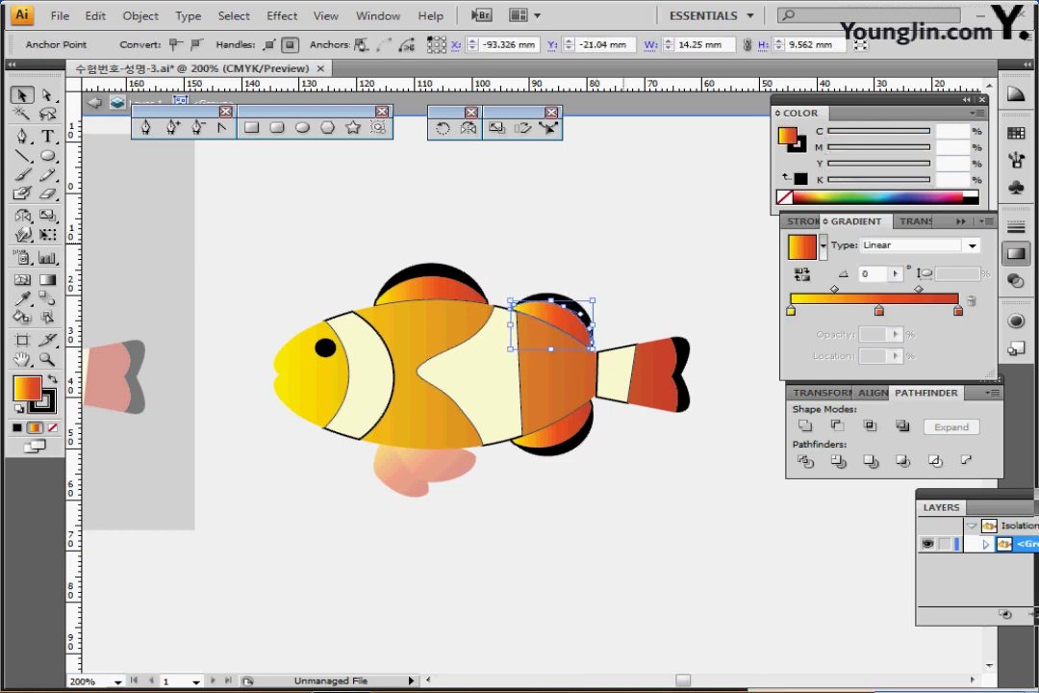
- Exit isolation mode, unlock all locked objects and clear the selection
ctrl+click(517, 220)
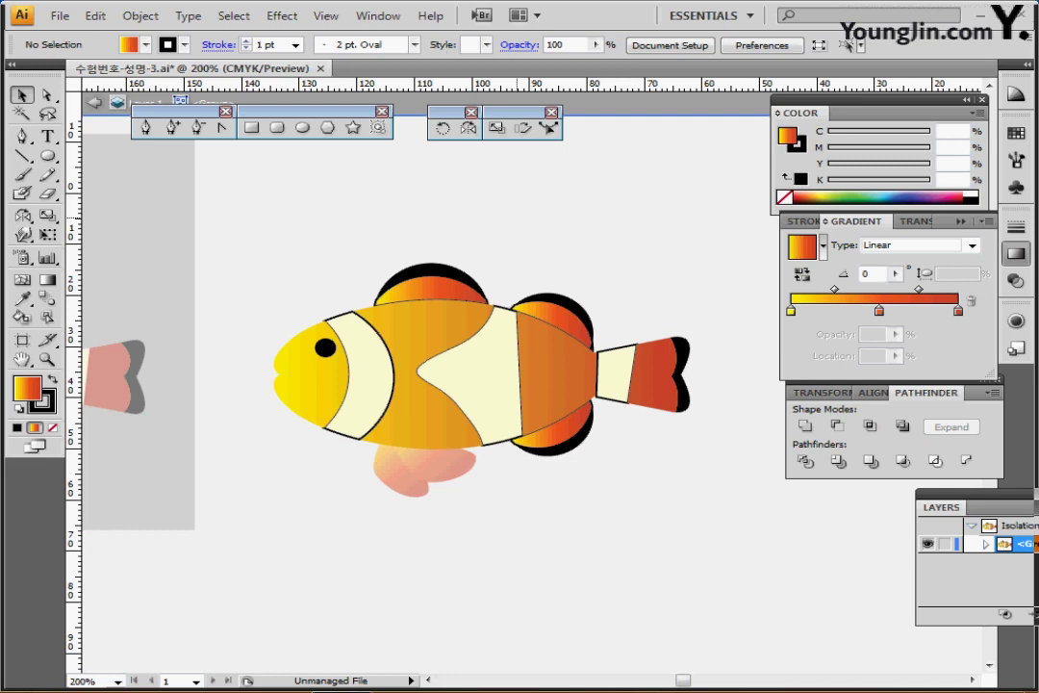
double_click(515, 218)
double_click(515, 218)
click(421, 406)
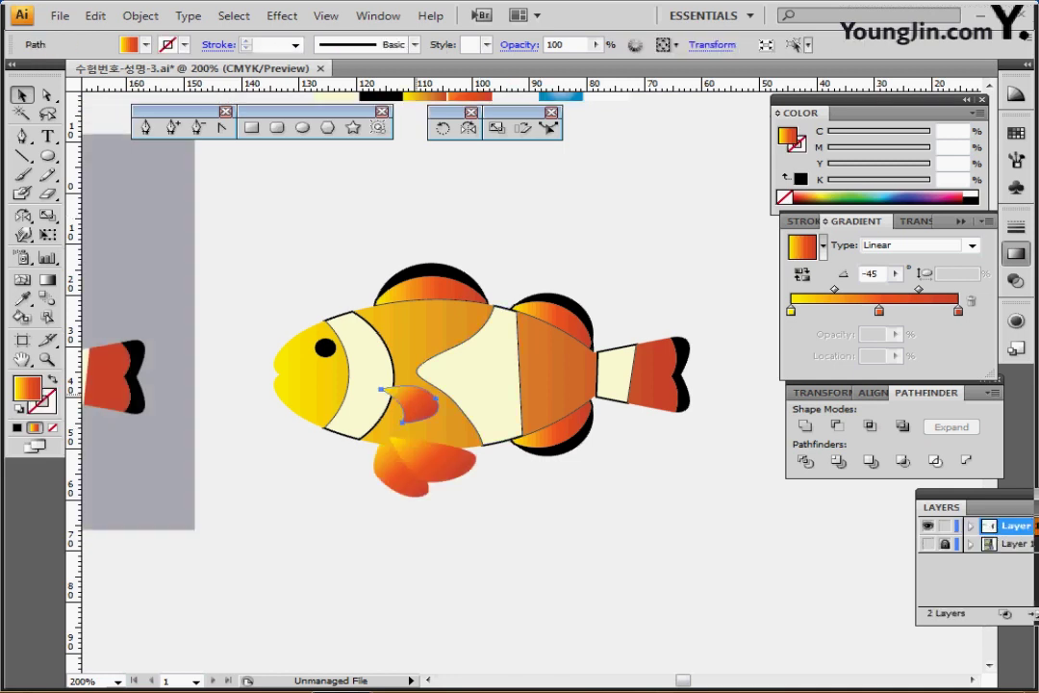
key(ctrl+shift+a)
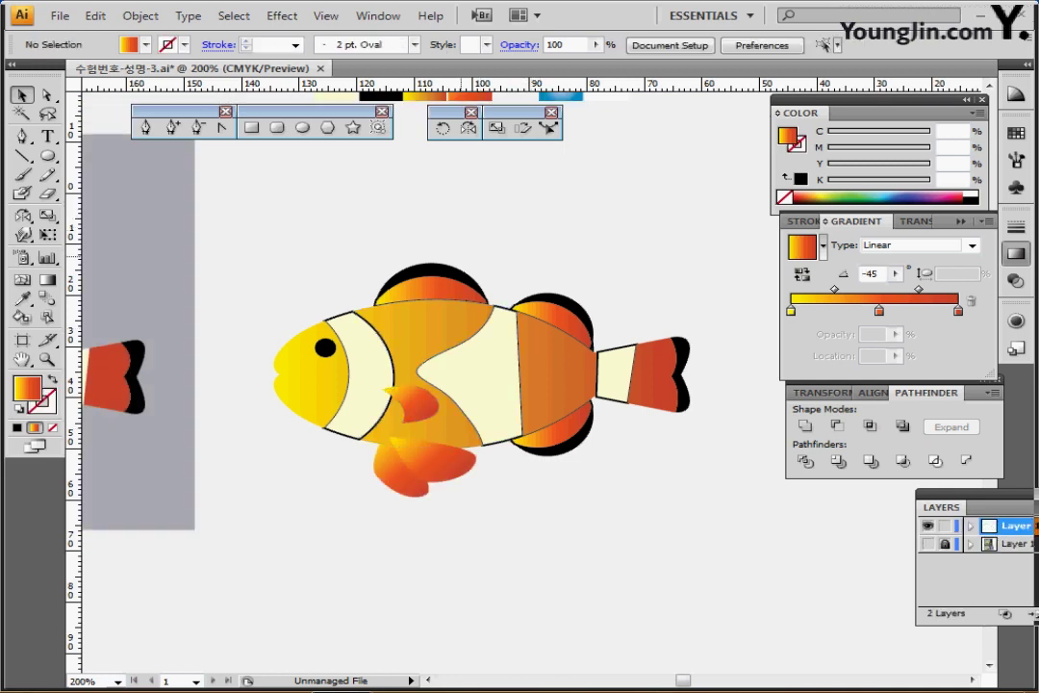
key(ctrl+alt+2)
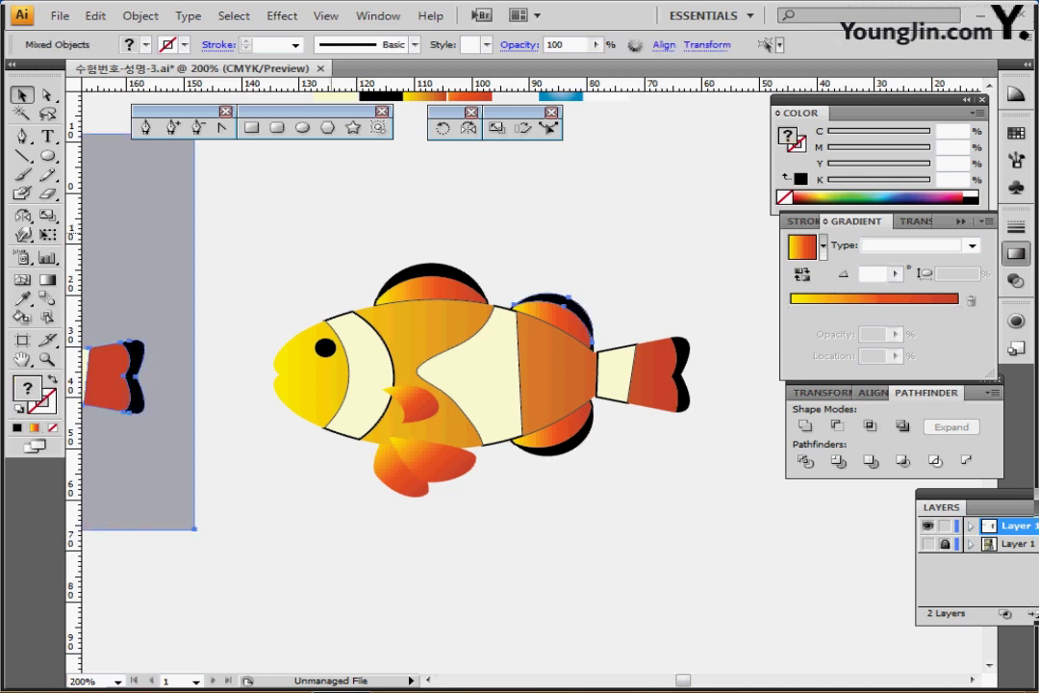
click(275, 217)
- Select the entire redrawn fish, remove its stroke and deselect it
drag(264, 212, 664, 486)
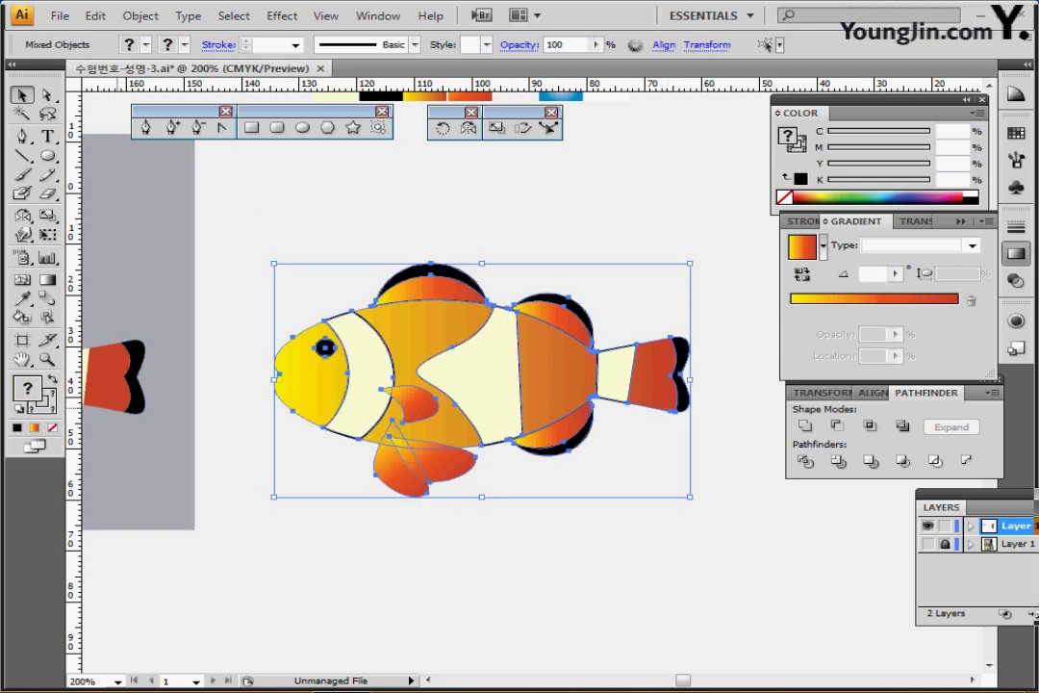
click(44, 404)
click(53, 427)
click(322, 201)
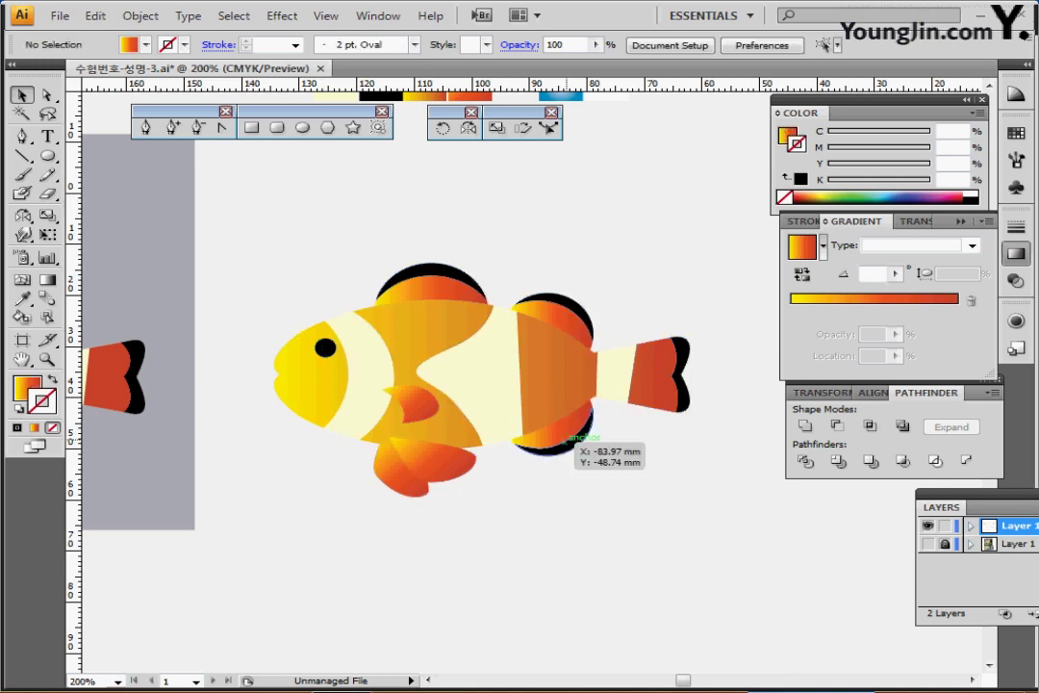
- Draw a bubble circle about 20 mm wide above the redrawn fish's mouth and fill it with the blue radial gradient sampled from the reference bubble
drag(510, 371, 628, 401)
drag(182, 385, 660, 385)
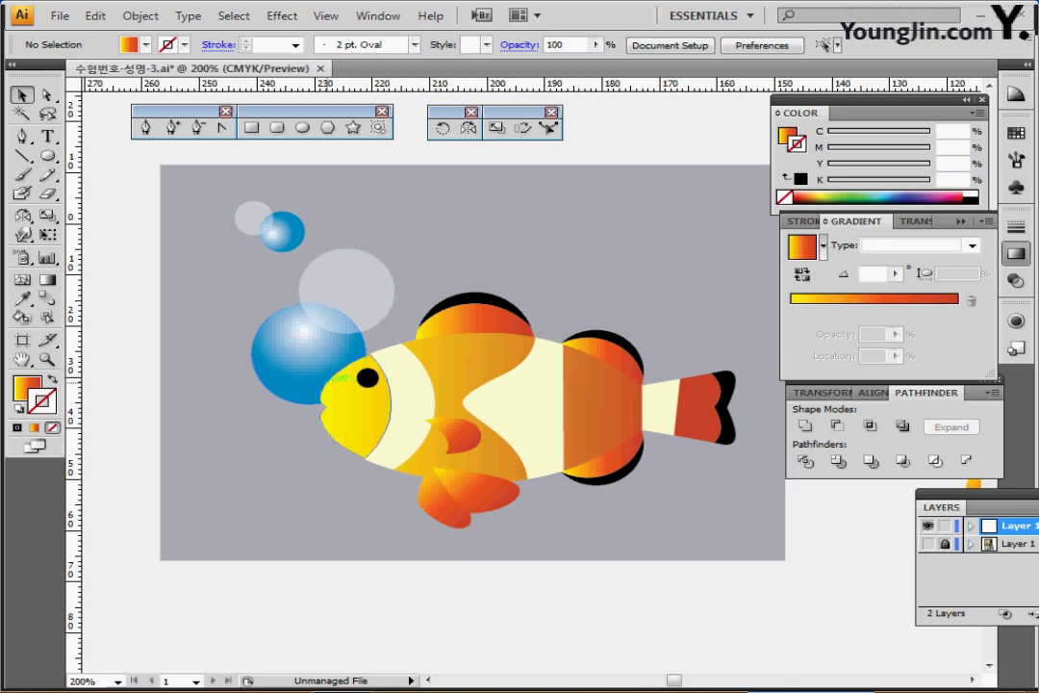
drag(423, 432, 292, 389)
key(ctrl+minus)
drag(495, 387, 395, 375)
click(277, 128)
click(302, 127)
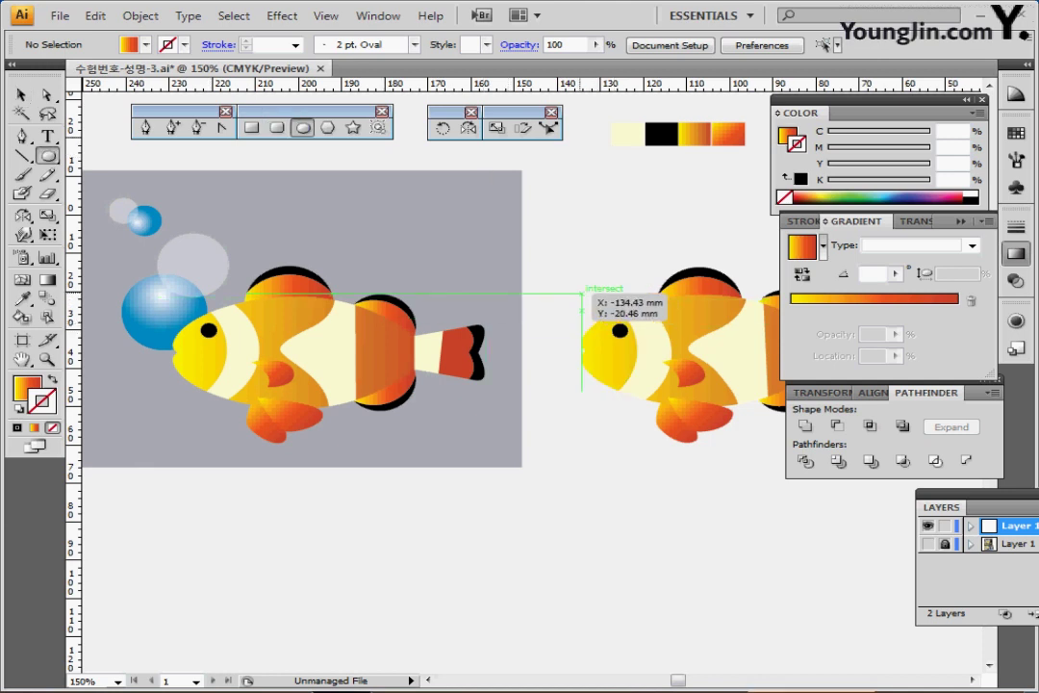
drag(581, 292, 620, 330)
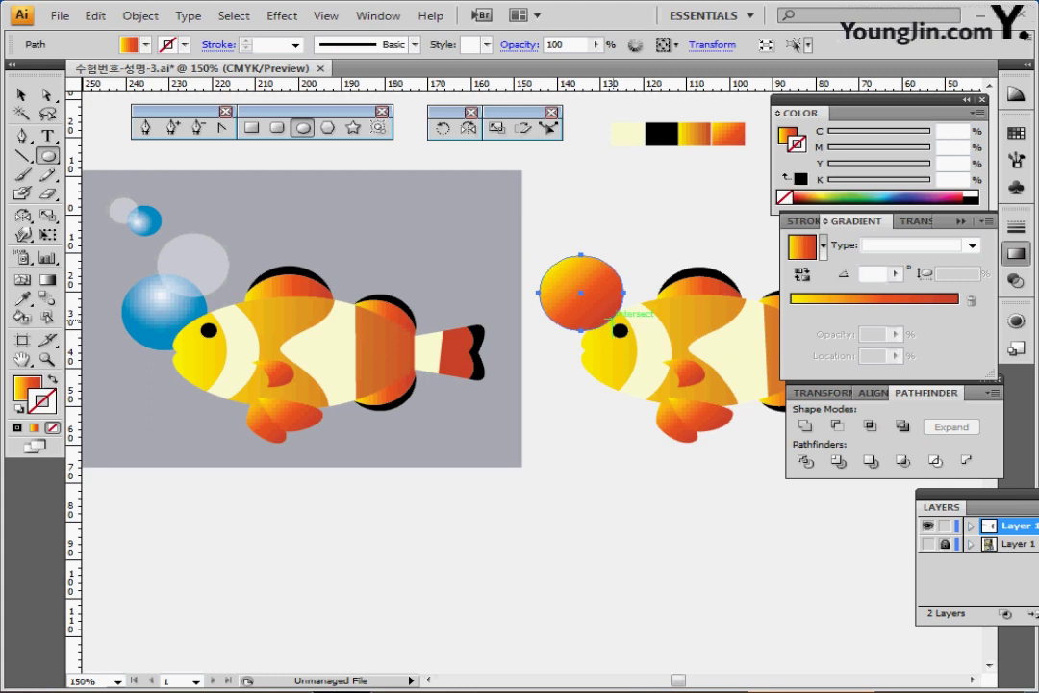
drag(587, 271, 587, 287)
drag(620, 330, 619, 330)
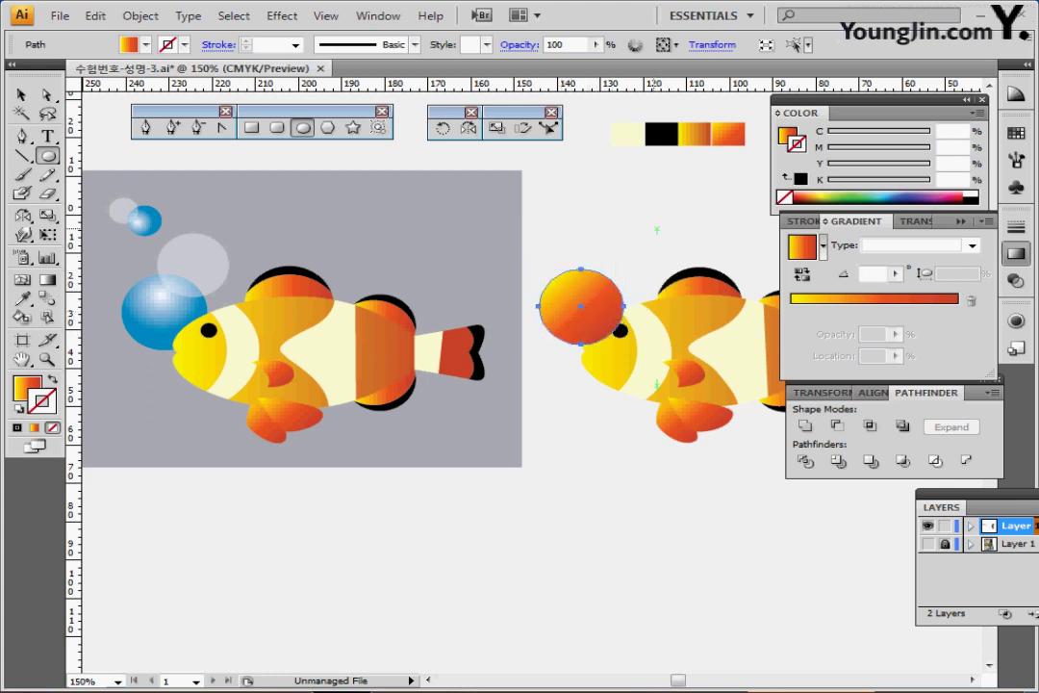
key(i)
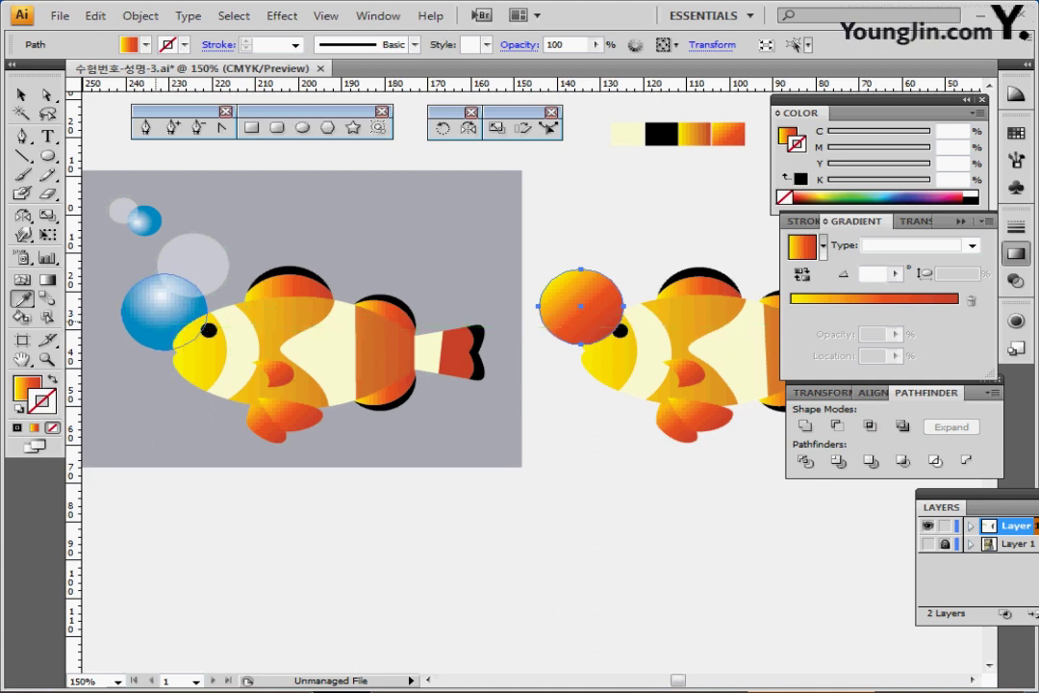
click(159, 306)
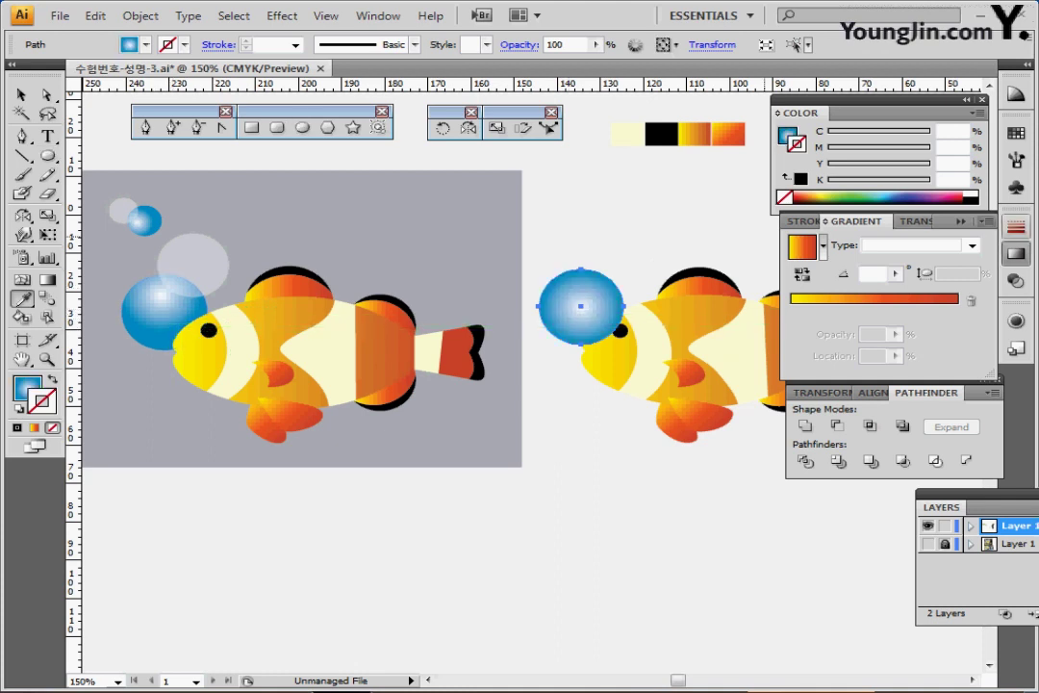
- Shift the white highlight of the large bubble's radial gradient toward its upper-left with the Gradient tool and deselect the bubble
click(1017, 253)
key(ctrl+F9)
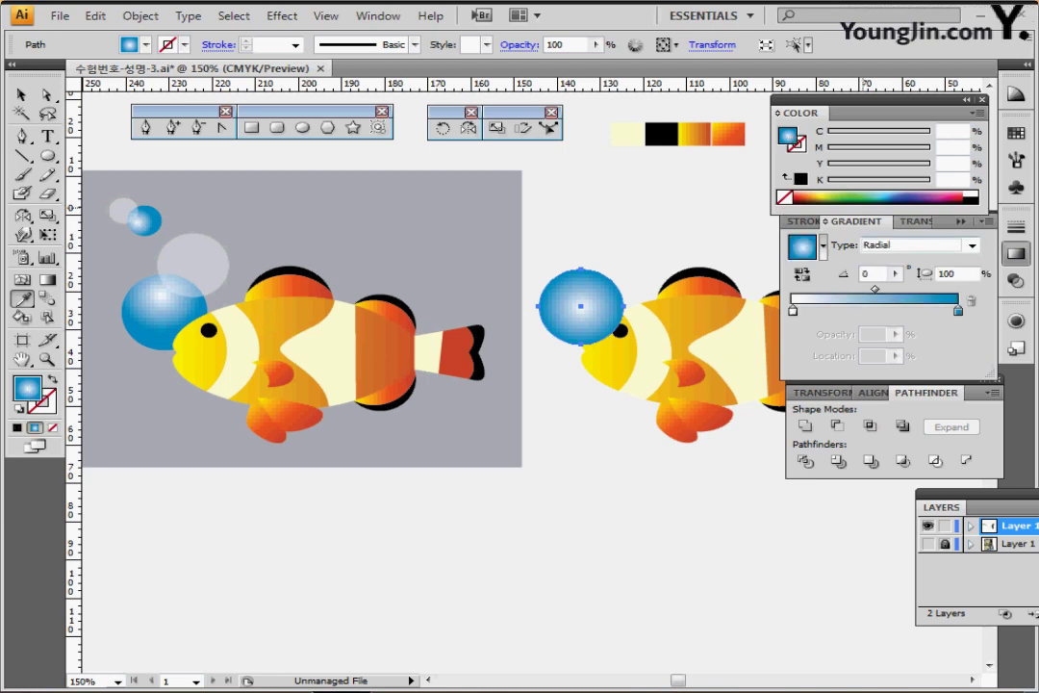
click(793, 311)
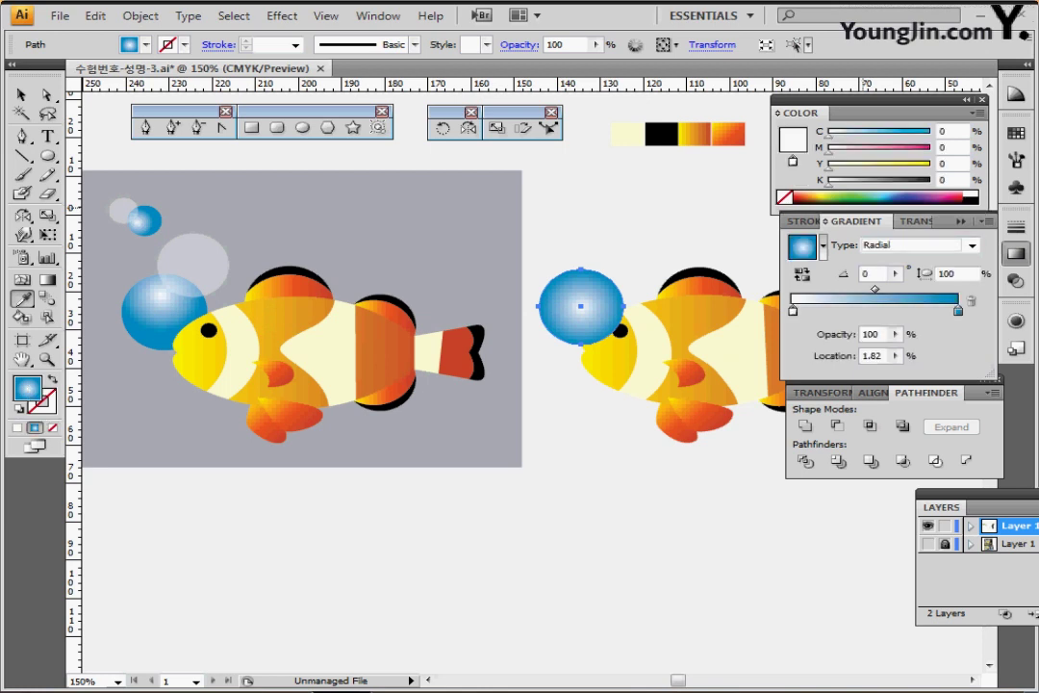
click(958, 311)
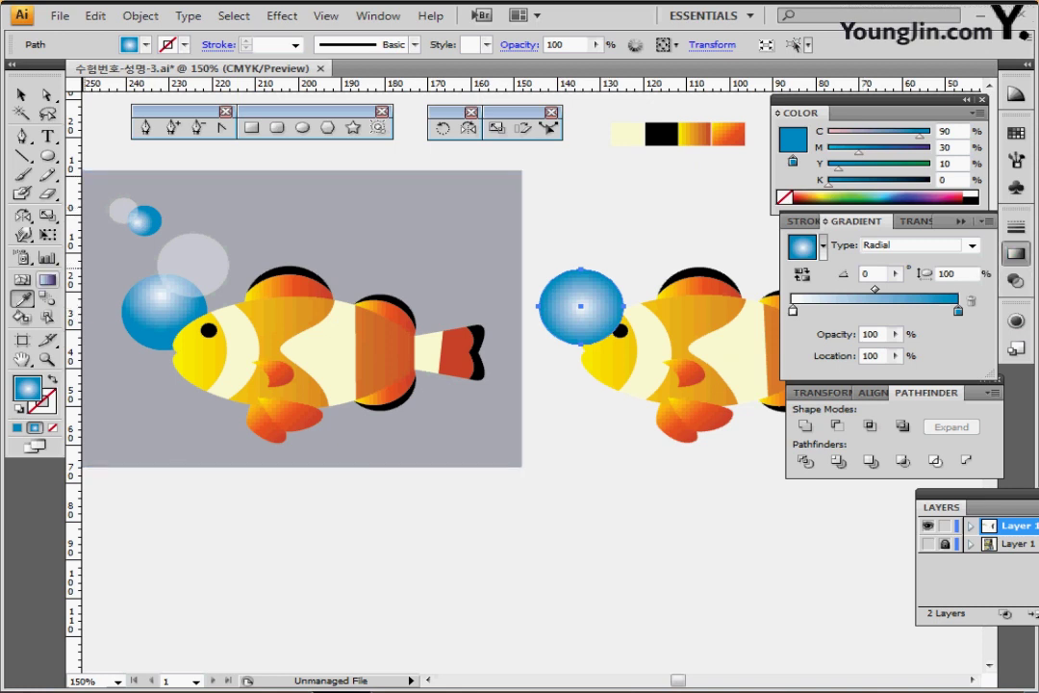
click(45, 286)
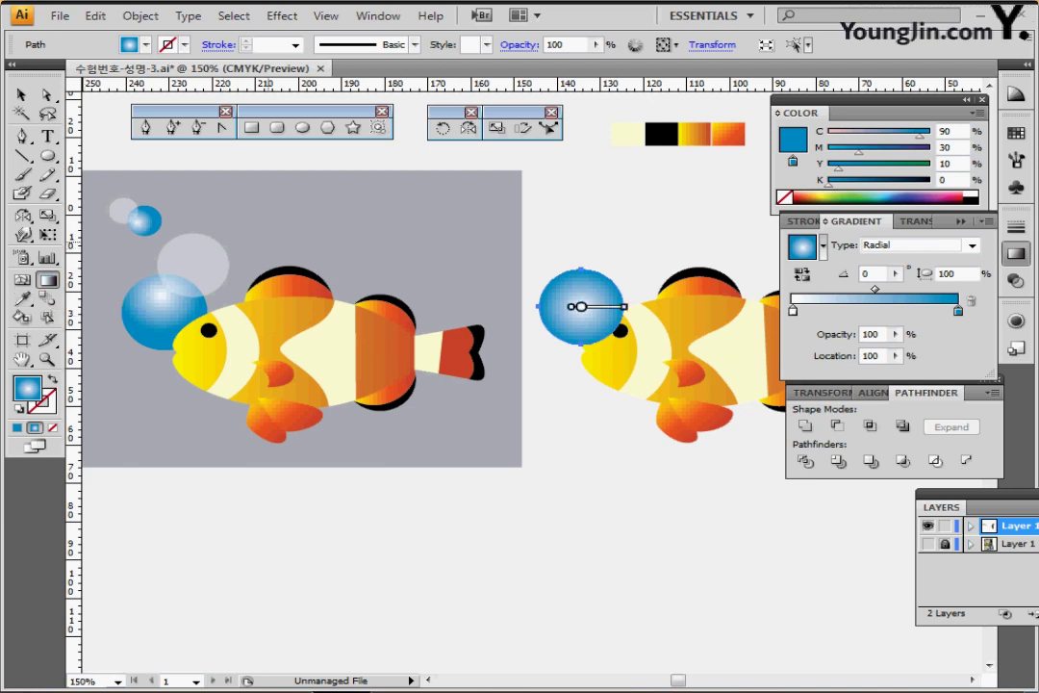
mouse_move(577, 306)
mouse_move(565, 291)
mouse_down()
mouse_move(590, 311)
mouse_move(588, 321)
mouse_up()
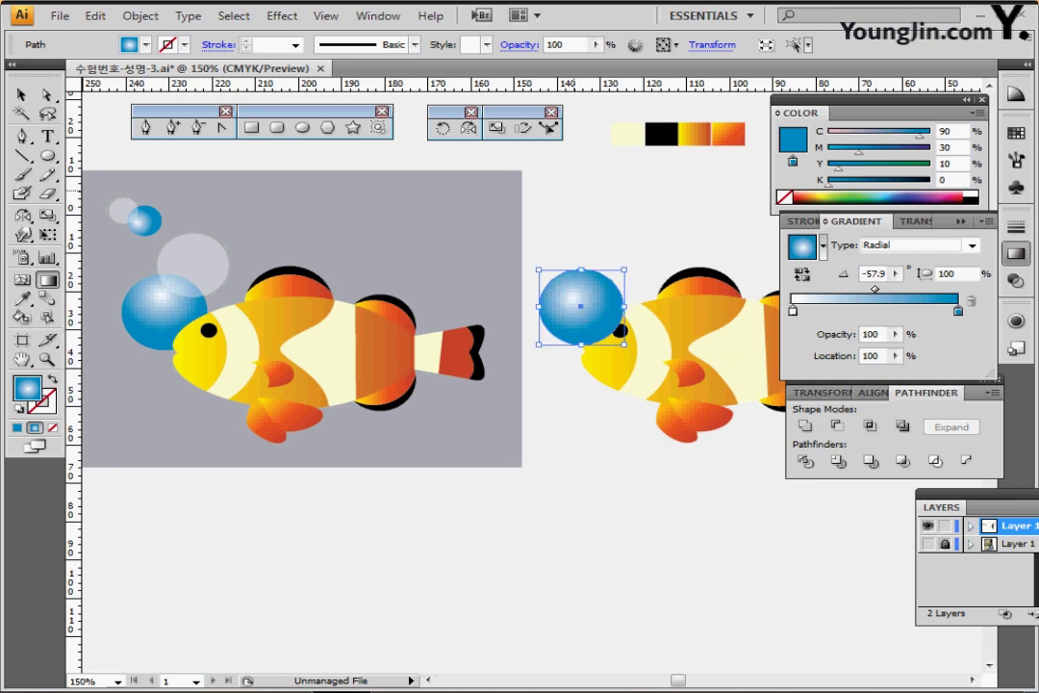
key(ctrl+shift+a)
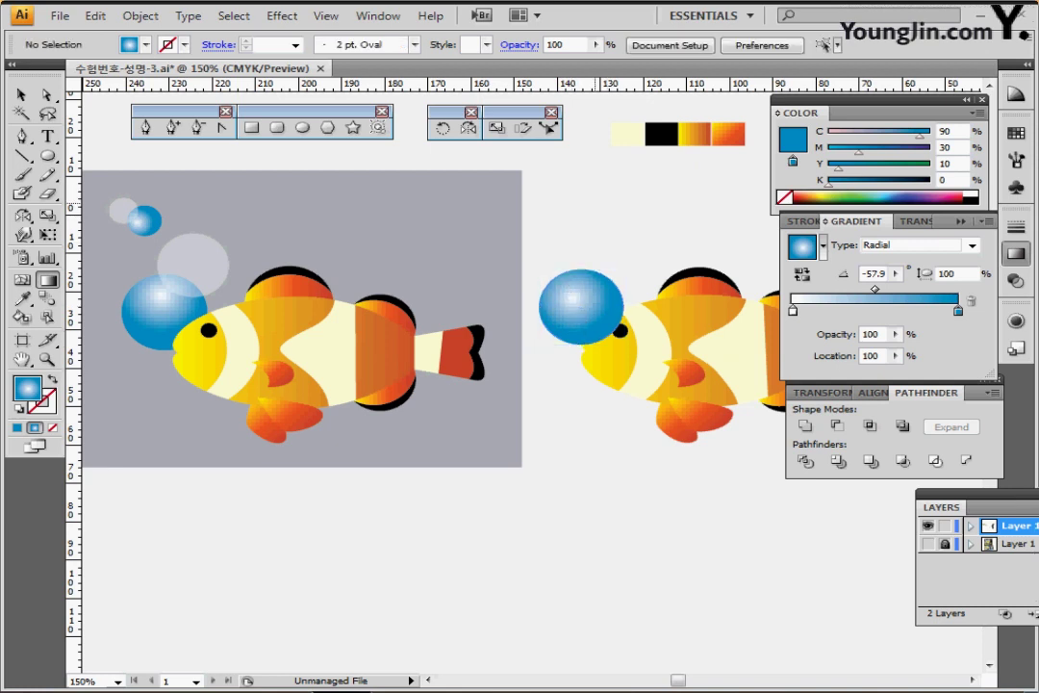
- Send the large blue bubble behind the redrawn fish and deselect it
ctrl+click(582, 307)
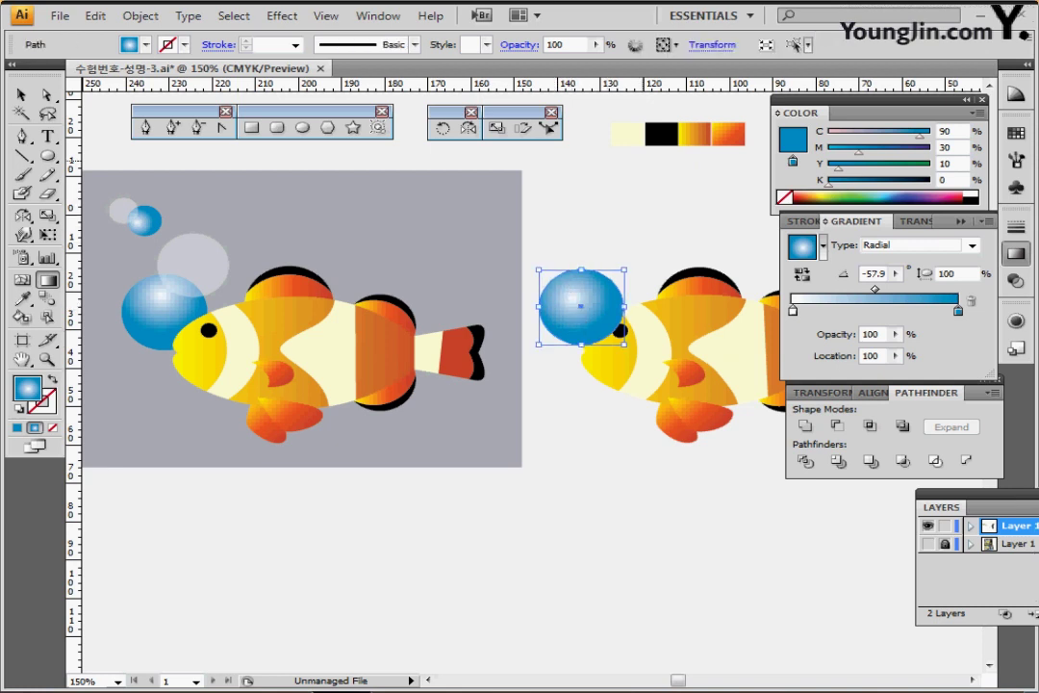
key(ctrl+shift+bracketleft)
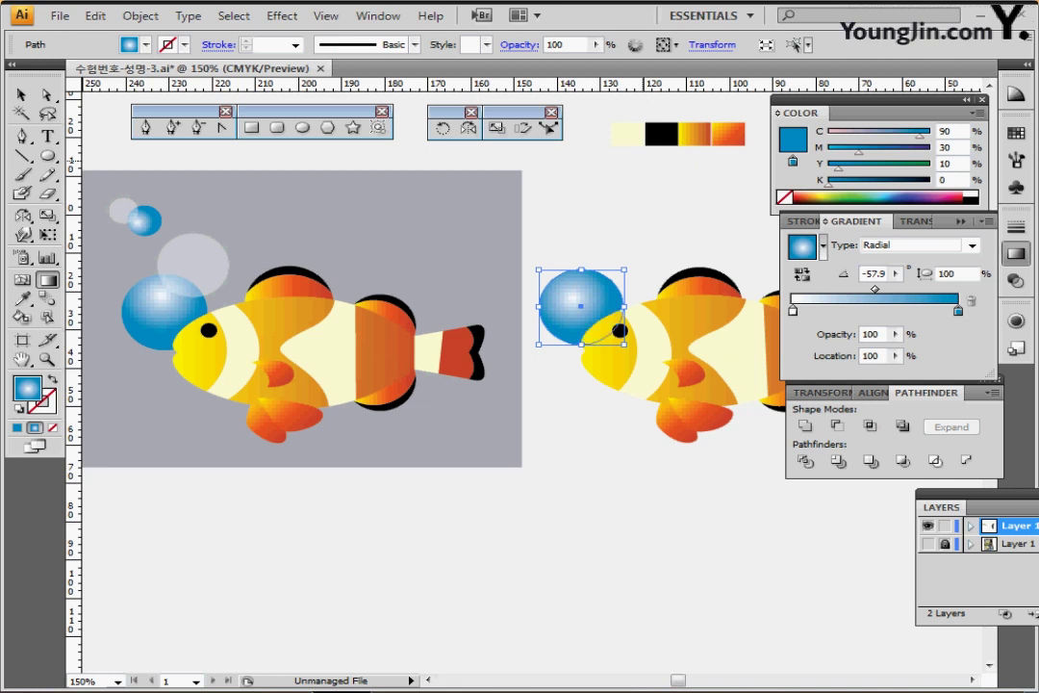
key(ctrl+shift+a)
- Draw a circle about 16 mm wide overlapping the large bubble's upper part, fill it white with 40% opacity and deselect it
key(l)
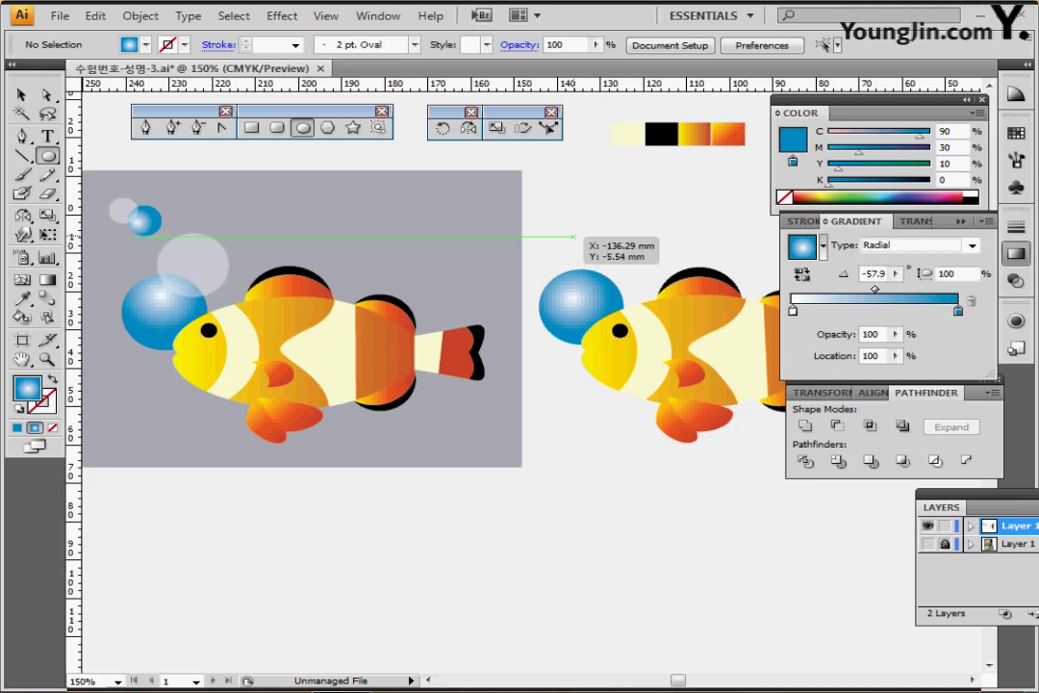
drag(574, 236, 645, 294)
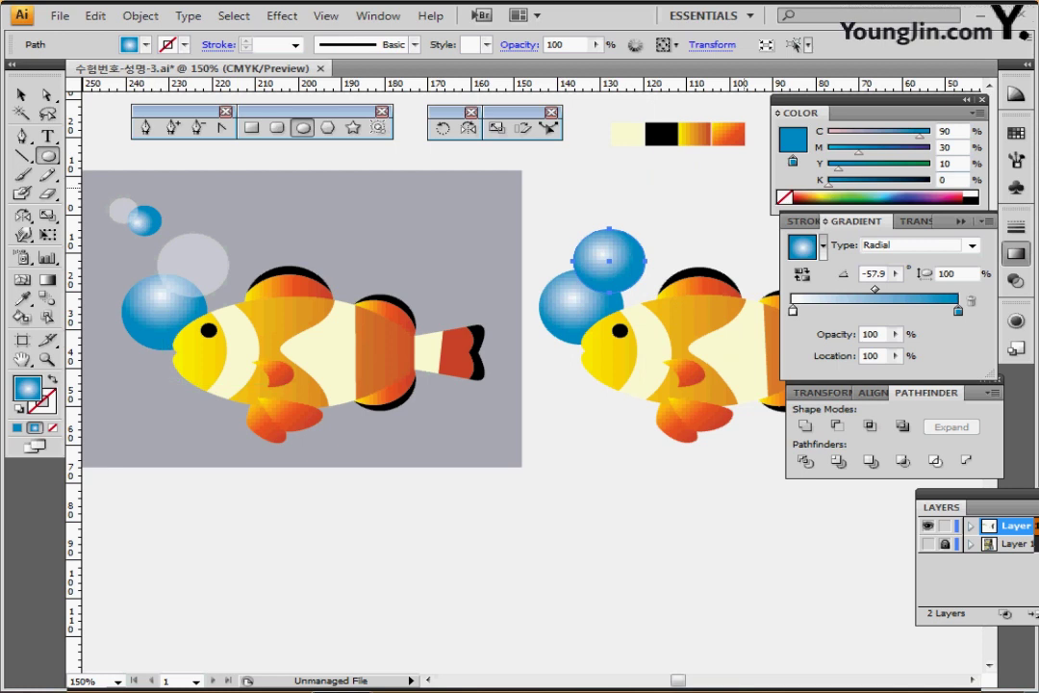
click(971, 194)
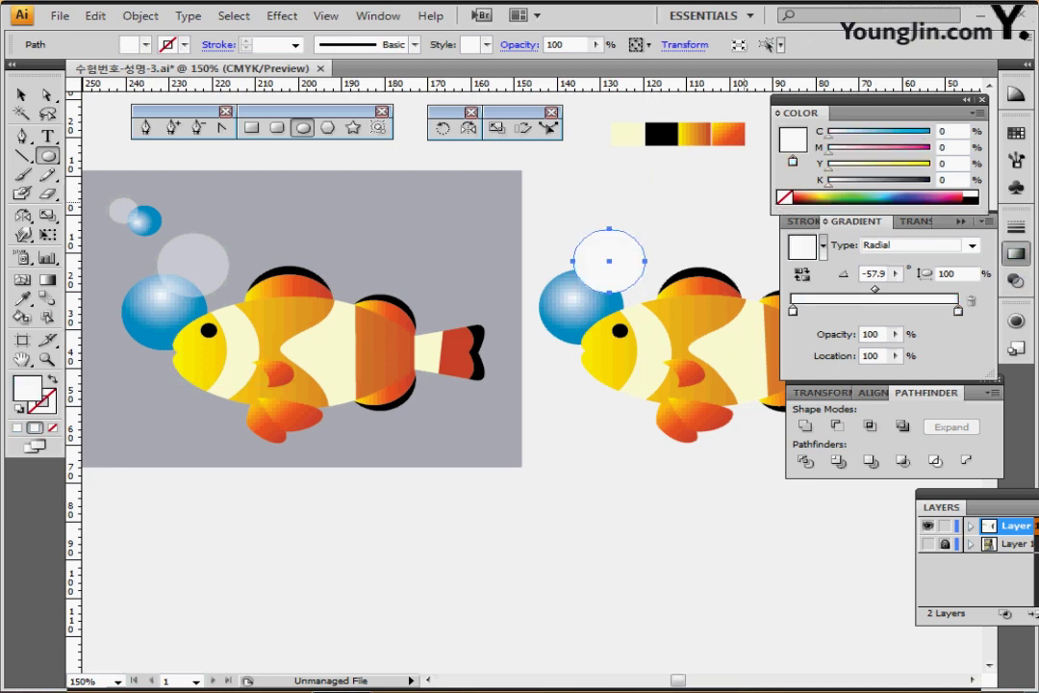
click(520, 45)
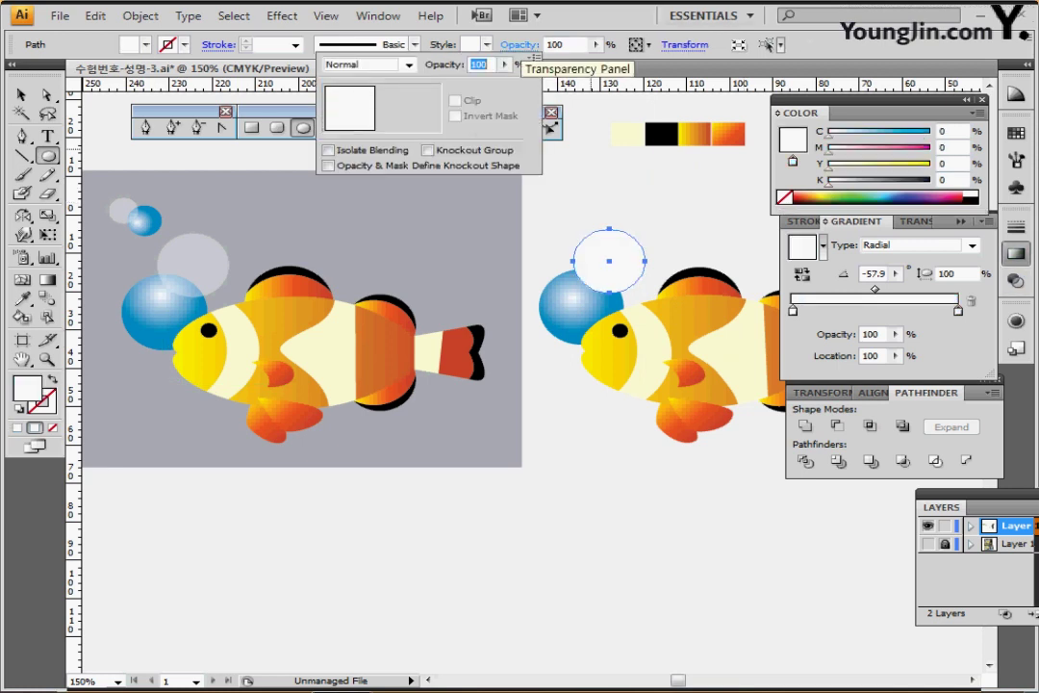
text(40)
key(Return)
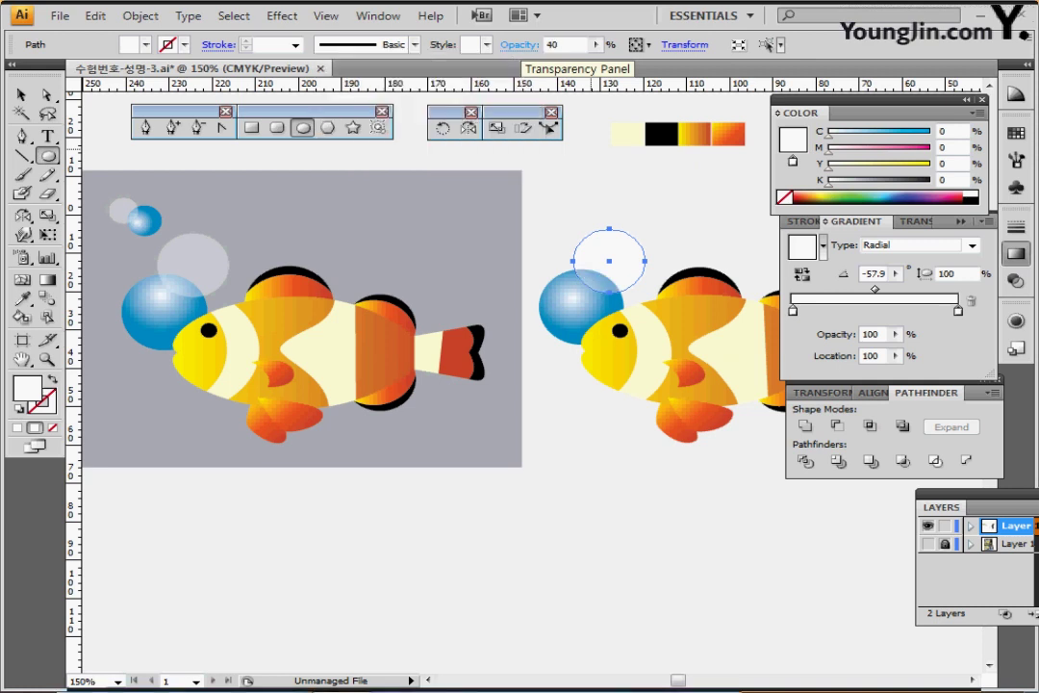
ctrl+click(575, 213)
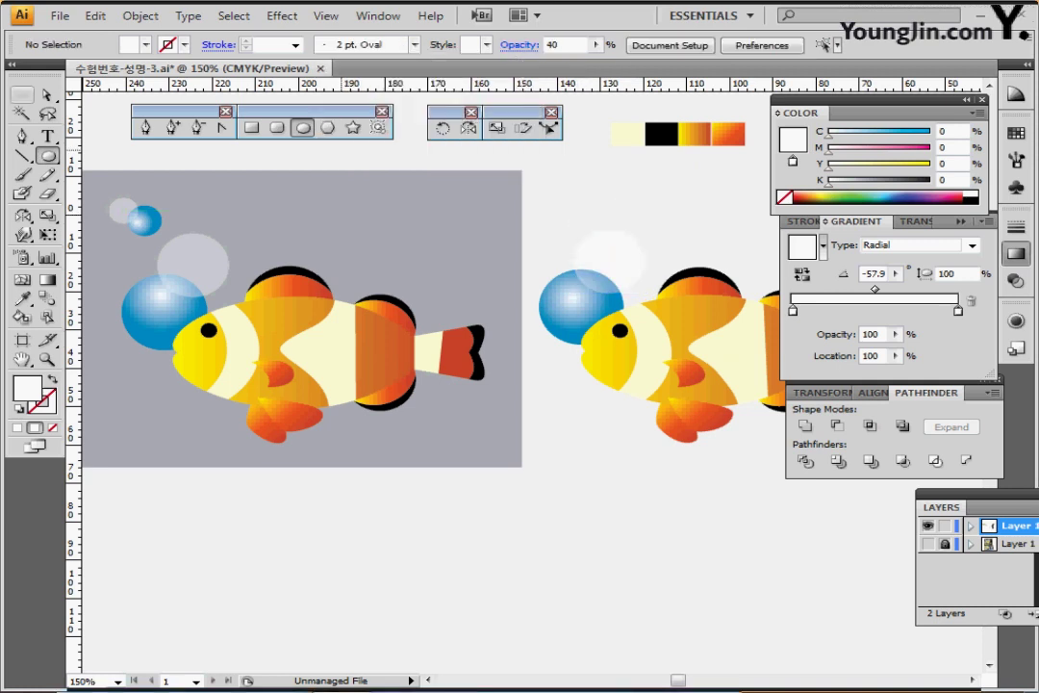
- Make a 40% scaled copy of the blue and white bubbles and place it above and slightly left of the originals
click(21, 94)
drag(568, 202, 625, 287)
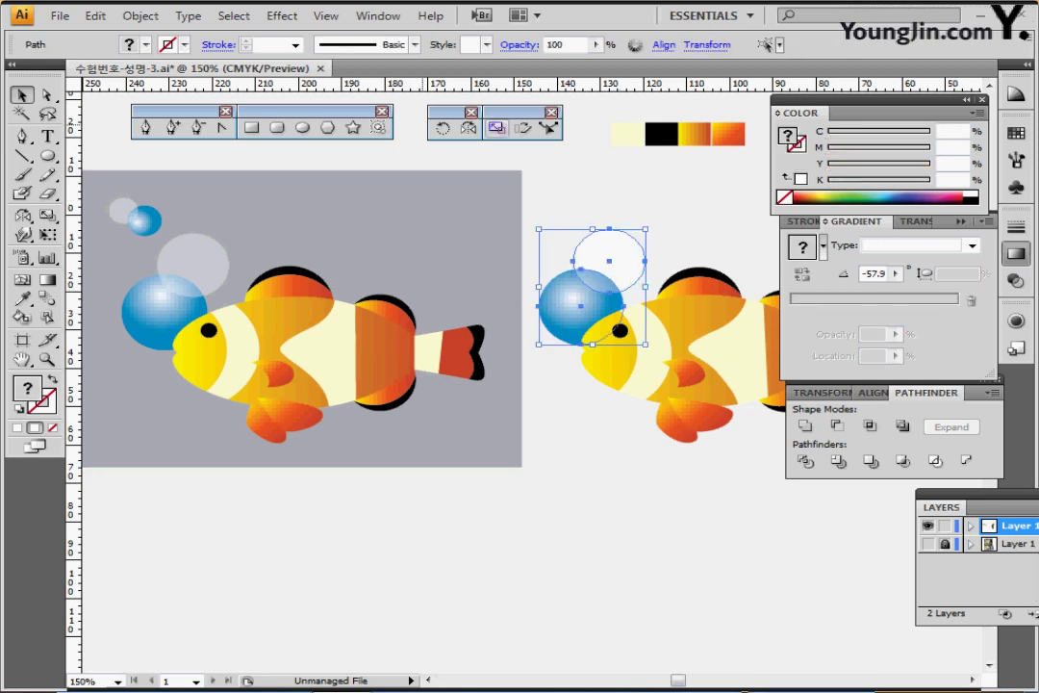
double_click(496, 127)
drag(433, 227, 416, 328)
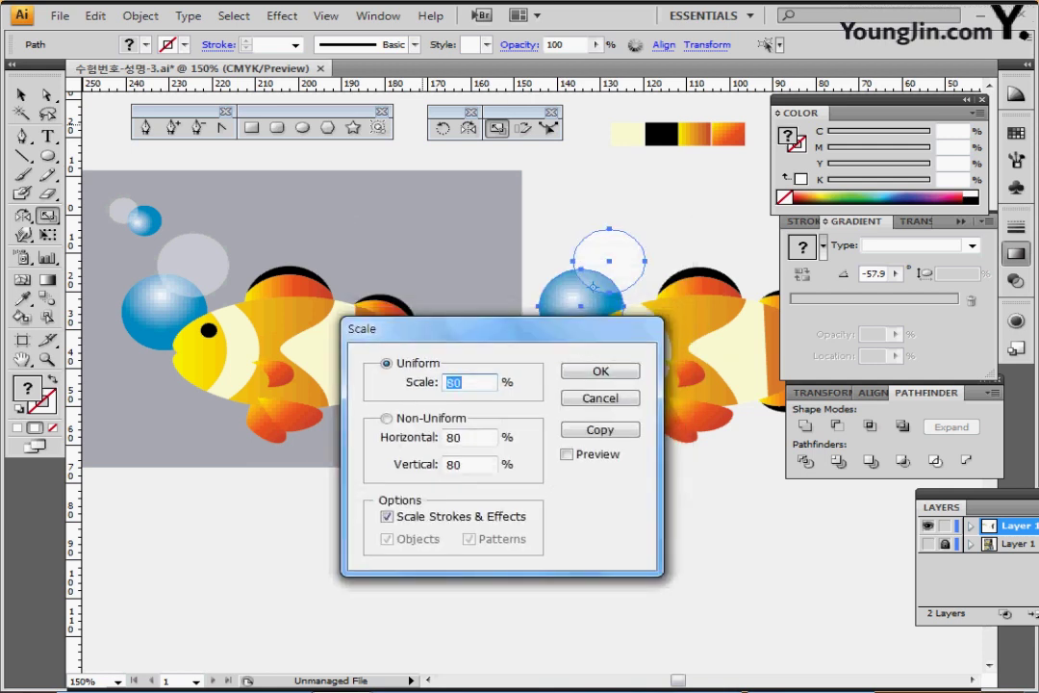
text(40)
key(Return)
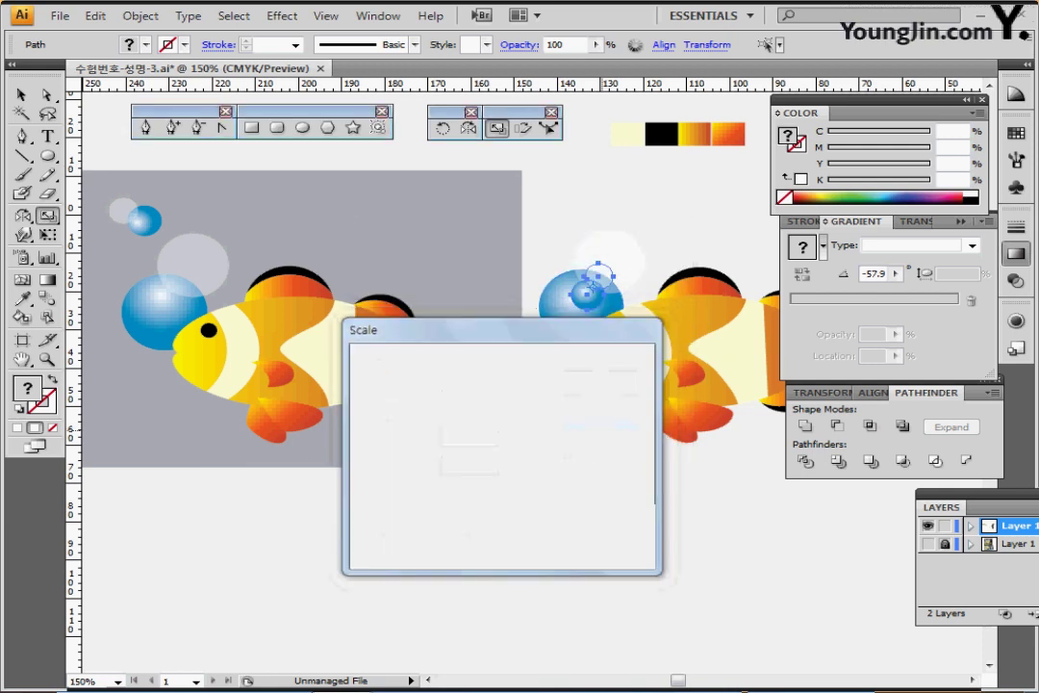
drag(590, 291, 529, 198)
key(ctrl+shift+a)
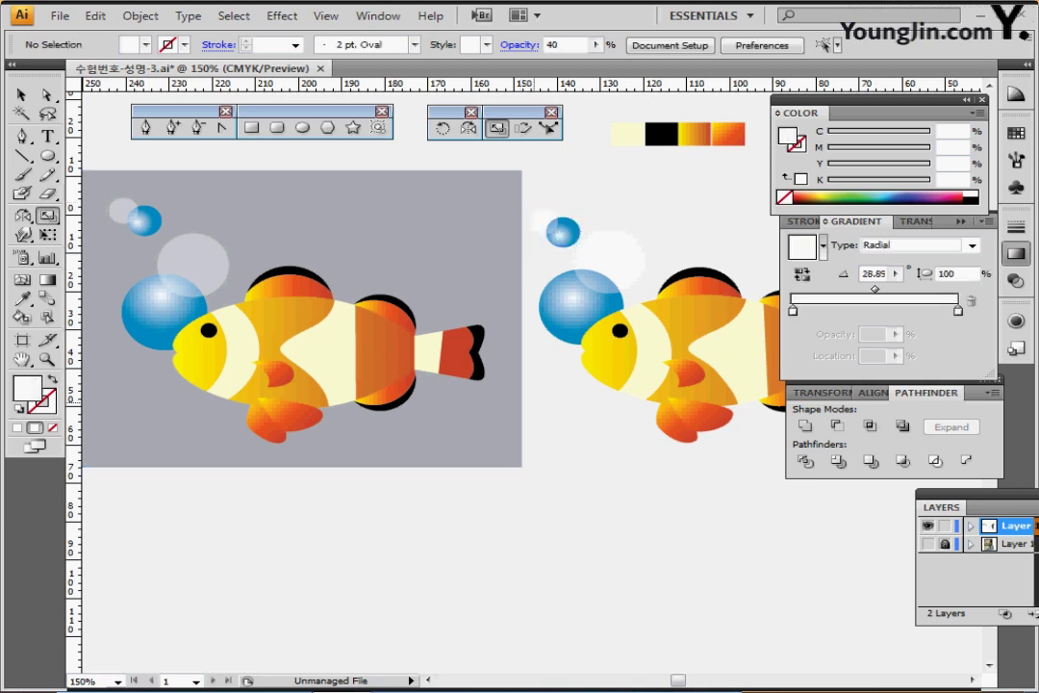
drag(440, 400, 460, 394)
ctrl+click(630, 257)
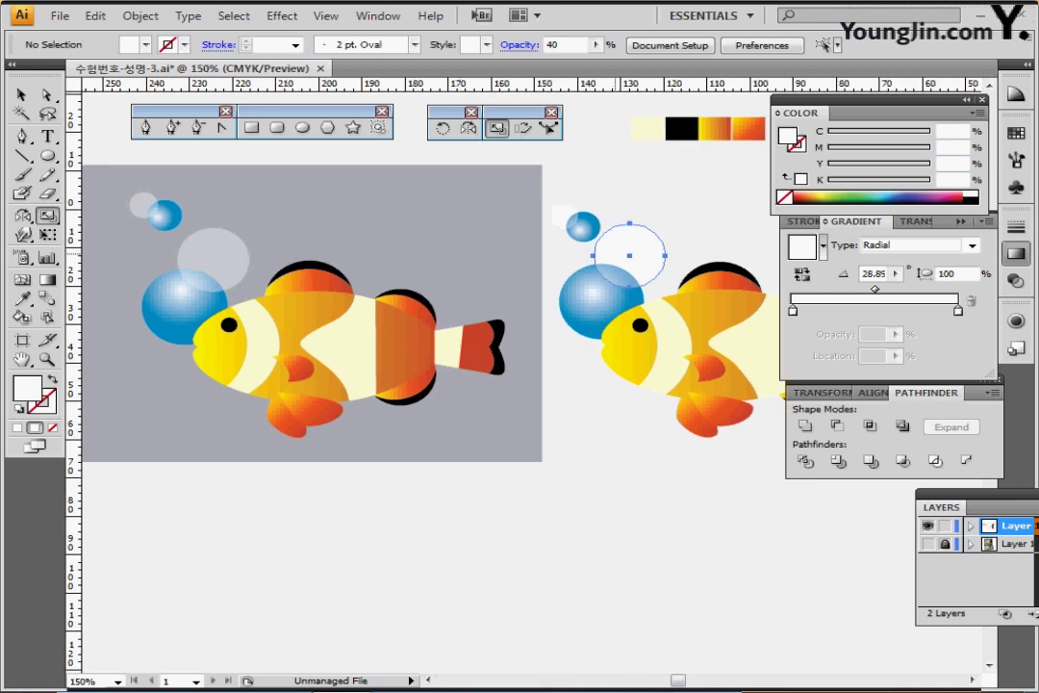
key(ctrl+shift+a)
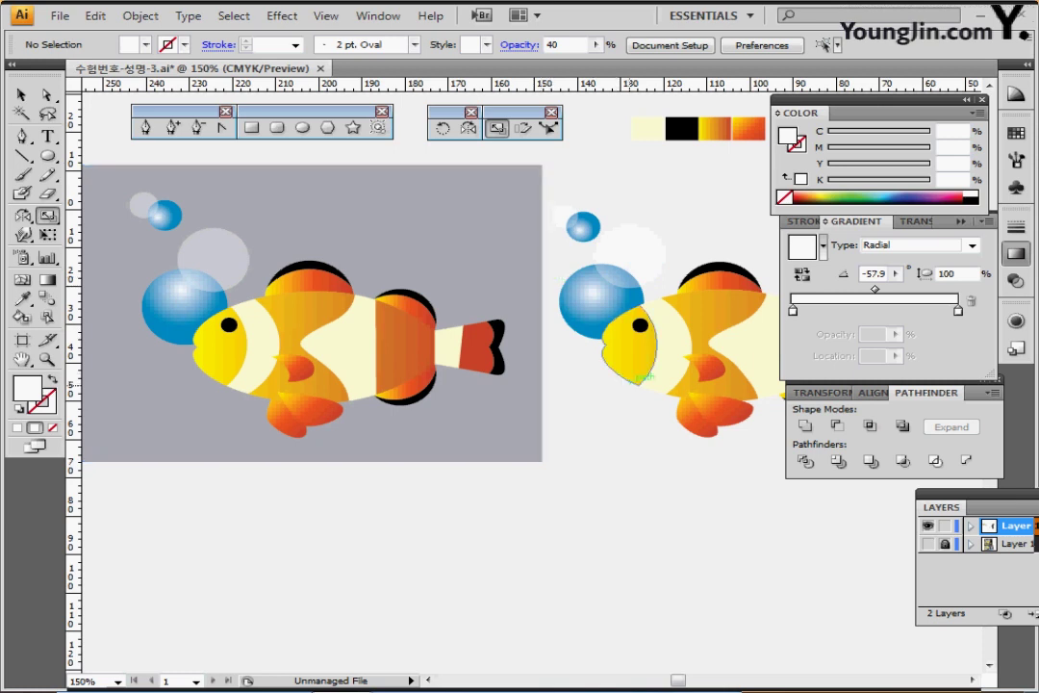
- Select the entire redrawn fish with its bubbles and save it as a Graphic symbol named 피쉬
drag(647, 385, 522, 360)
ctrl+alt+click(529, 306)
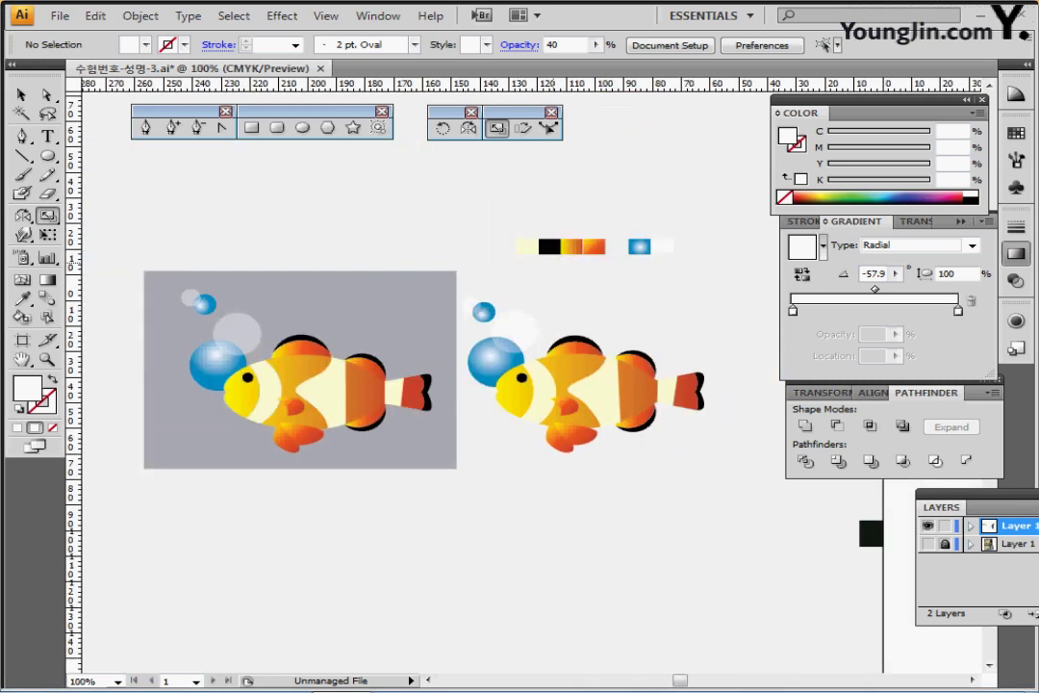
drag(529, 306, 422, 277)
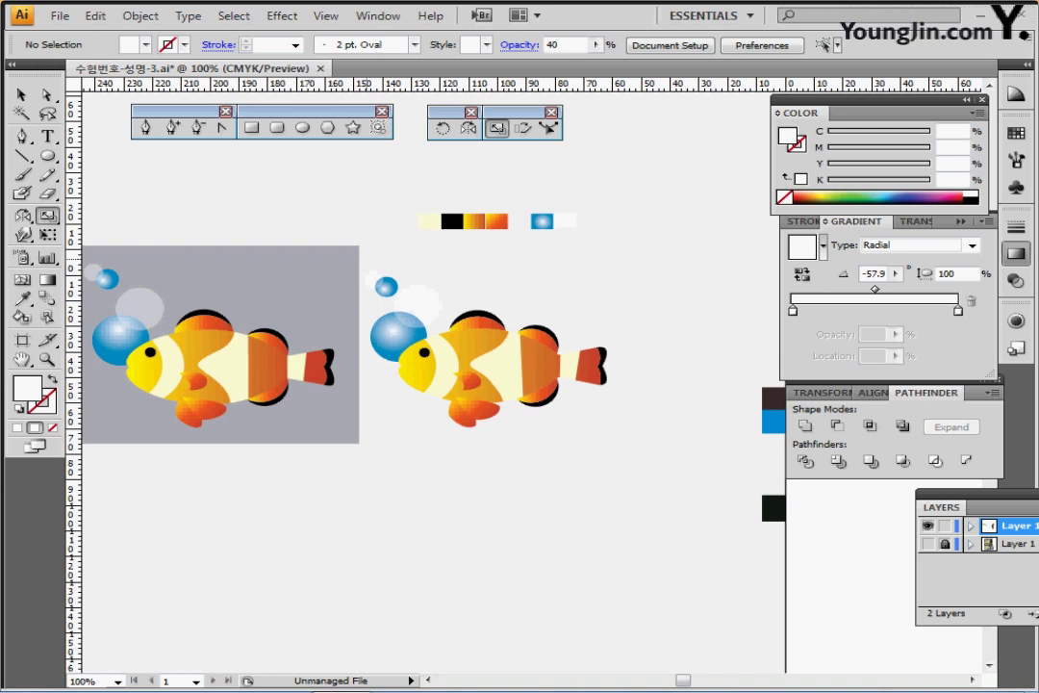
drag(372, 257, 576, 422)
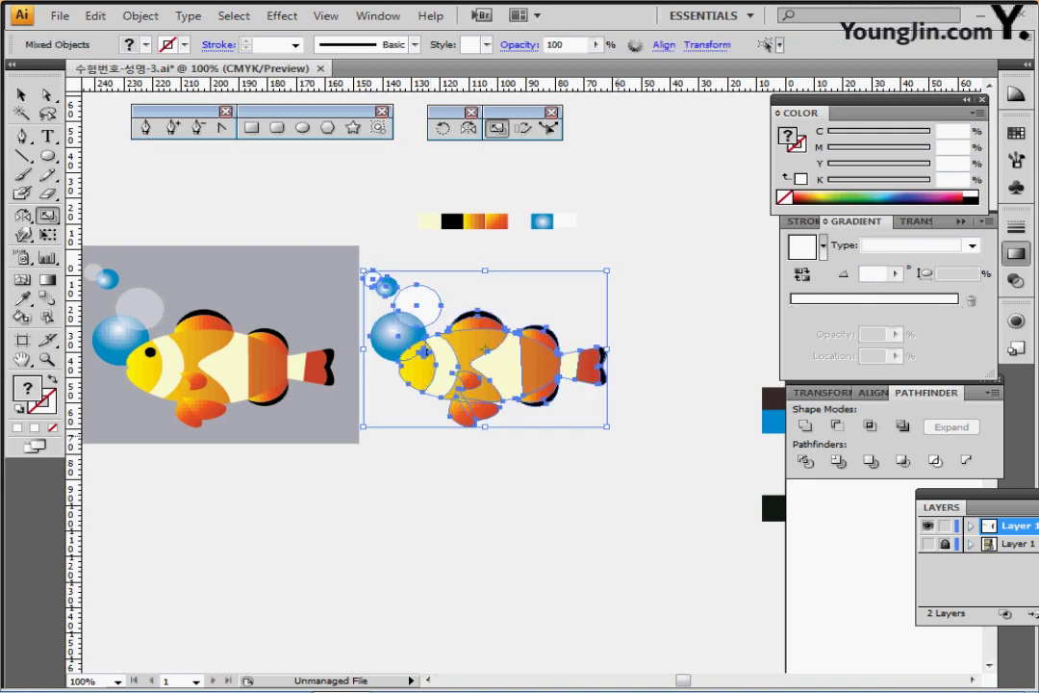
click(1017, 187)
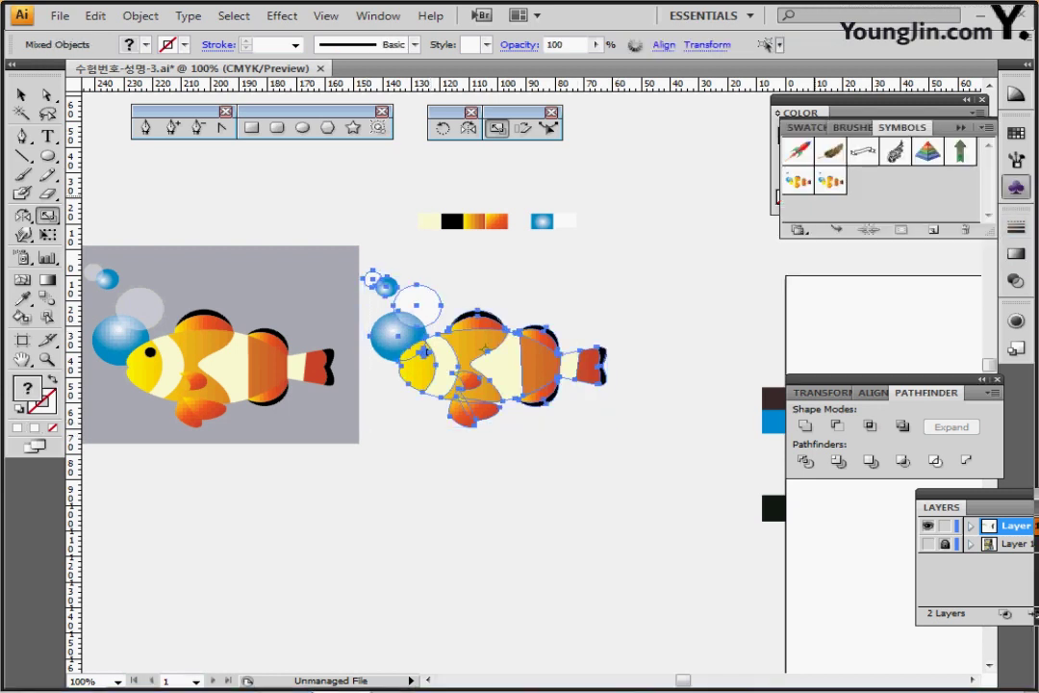
click(933, 229)
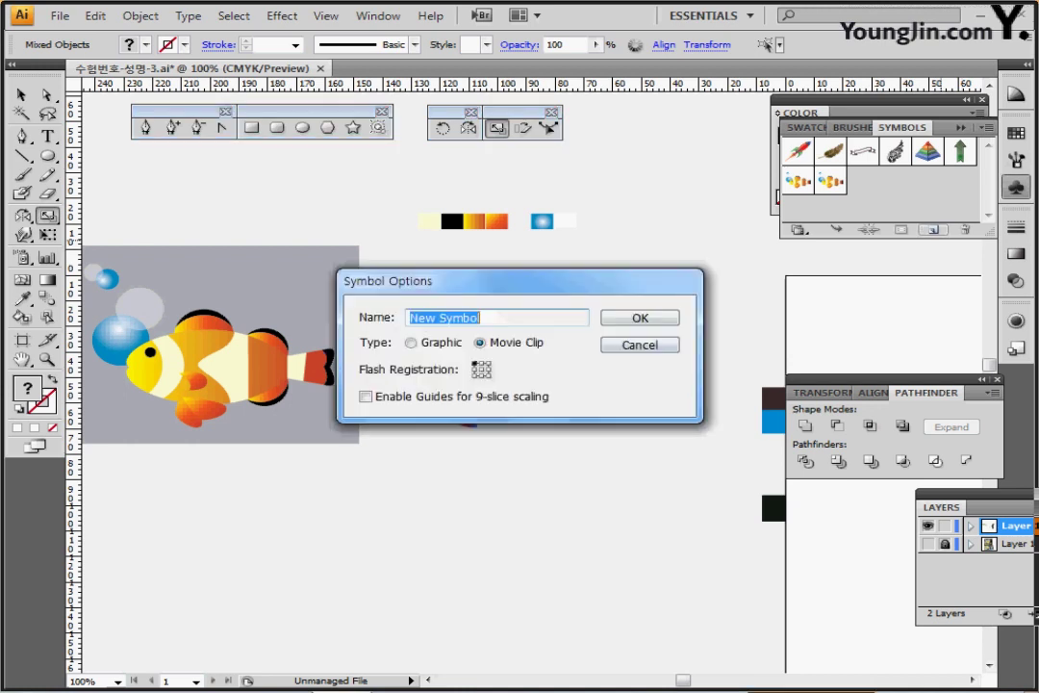
click(412, 343)
drag(483, 318, 408, 318)
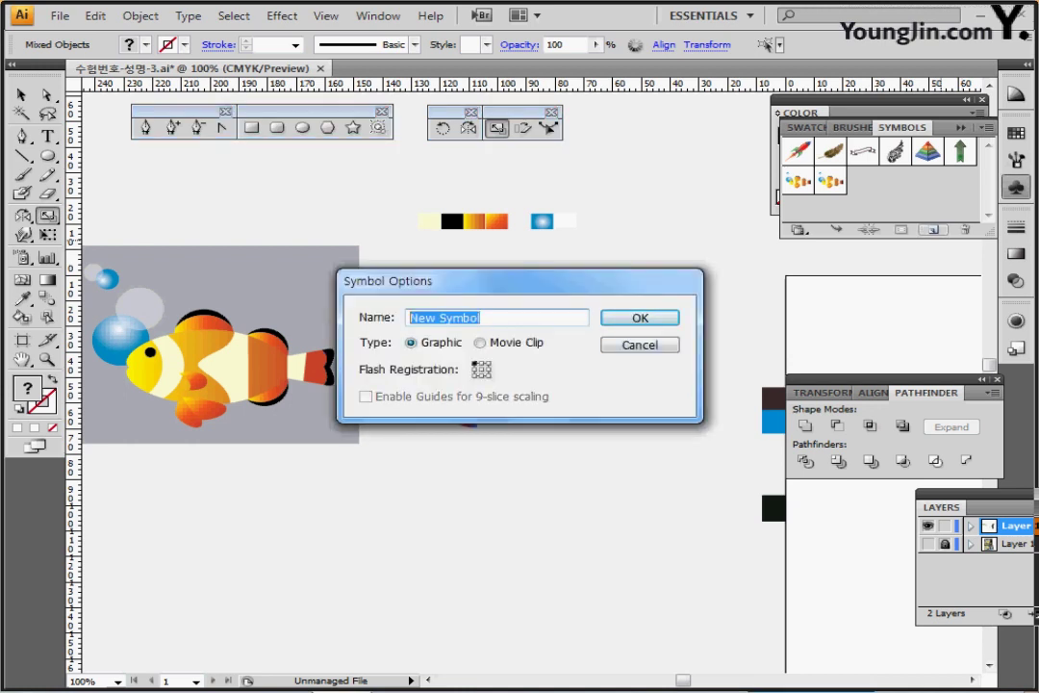
text(피수)
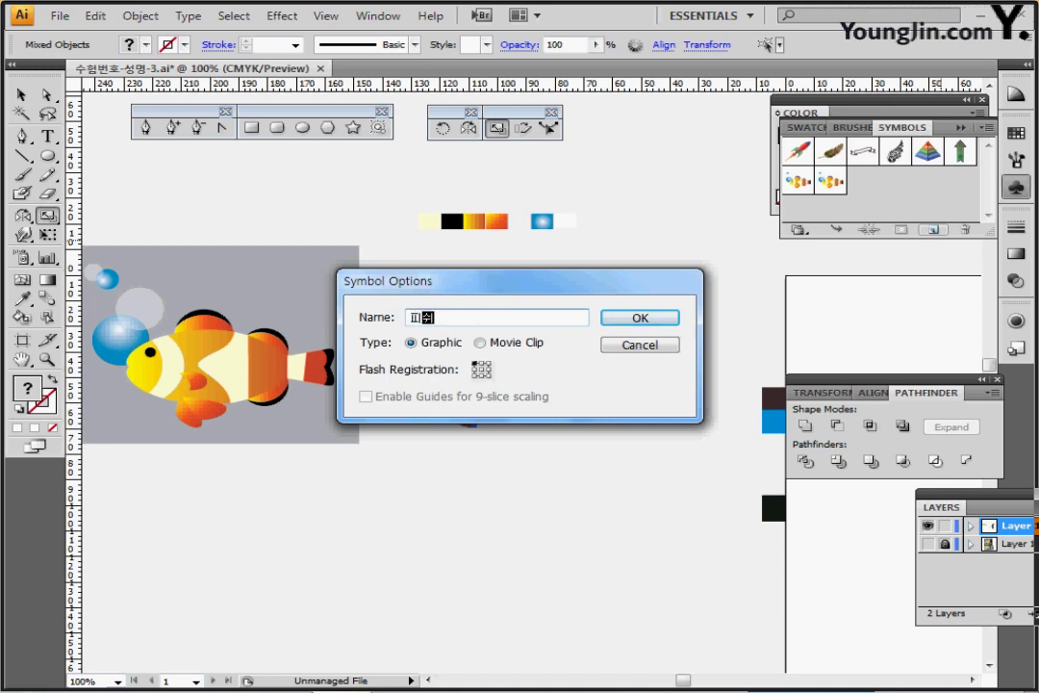
key(Return)
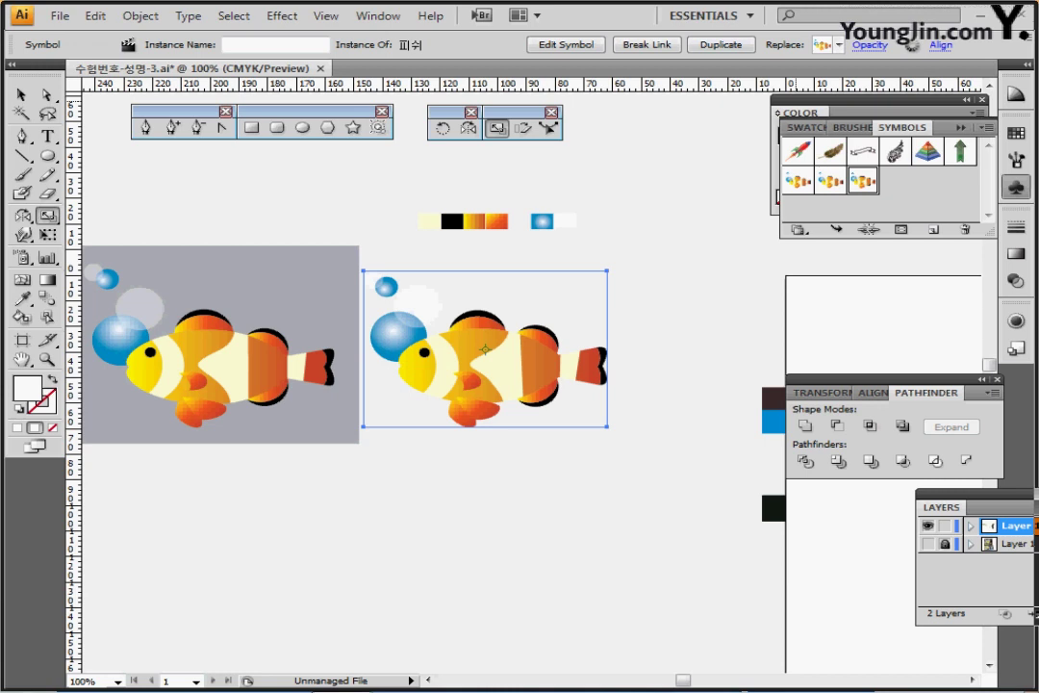
- Delete the redrawn fish symbol instance from beside the reference illustration
ctrl+click(637, 488)
drag(637, 488, 375, 262)
key(Delete)
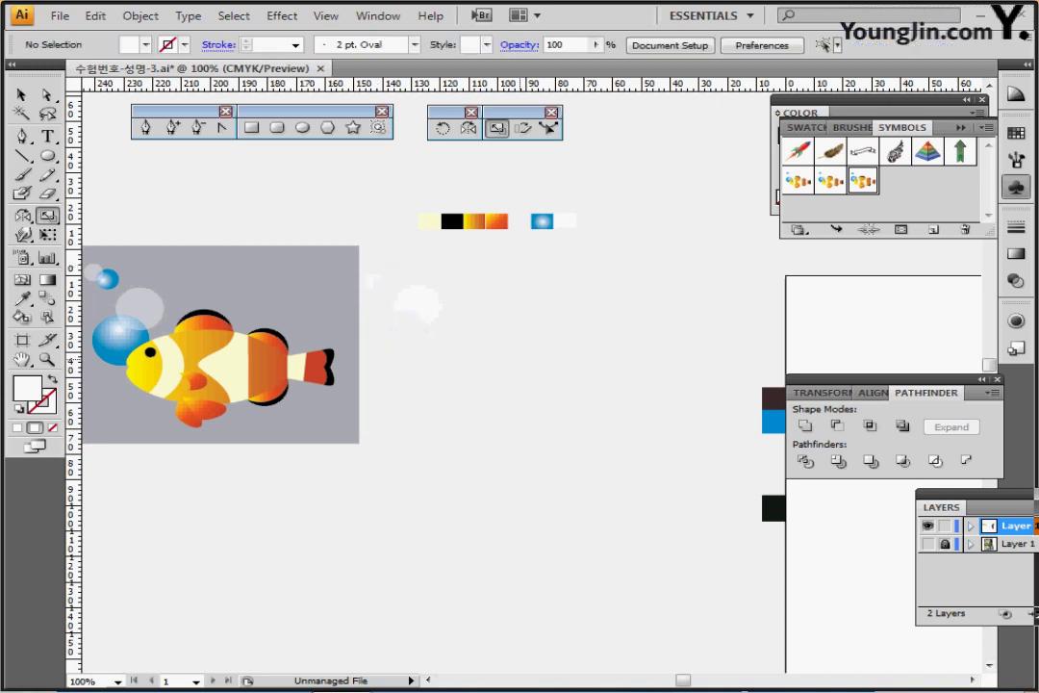
- Draw a 210 × 297 mm rectangle from the artboard's upper-left corner, filled with the dark brown swatch colour
drag(521, 360, 392, 299)
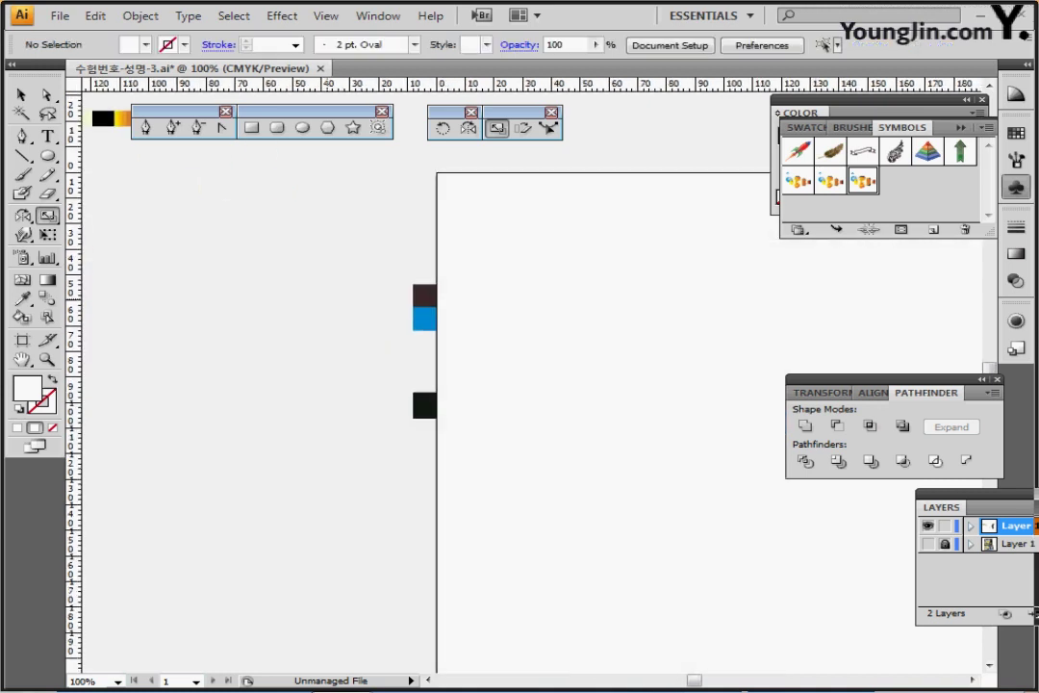
key(ctrl+minus)
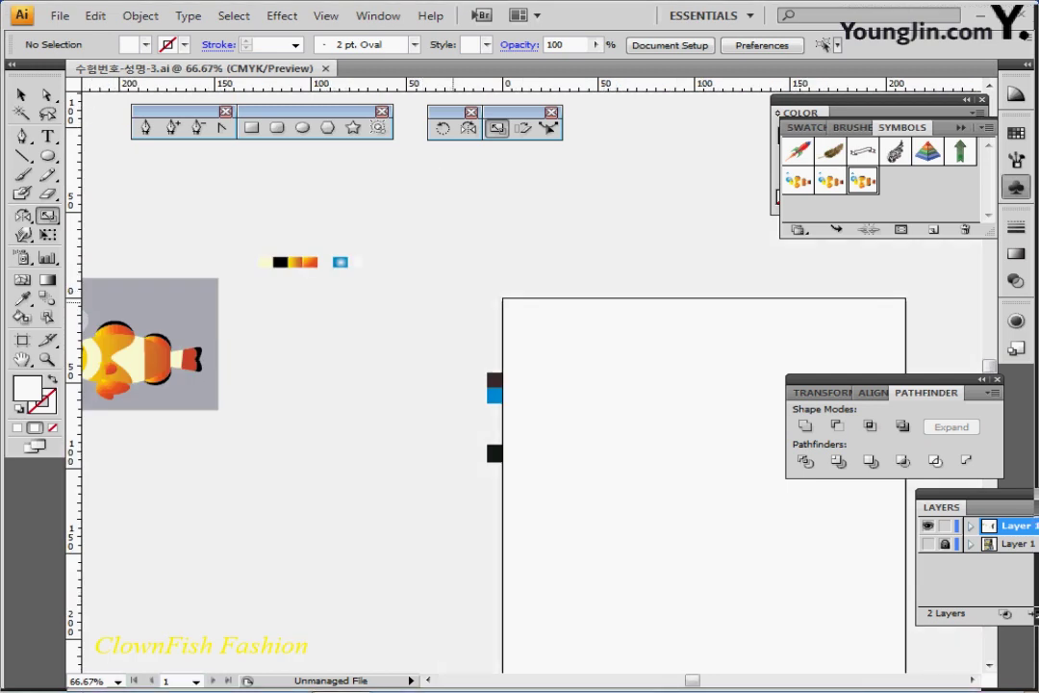
click(494, 380)
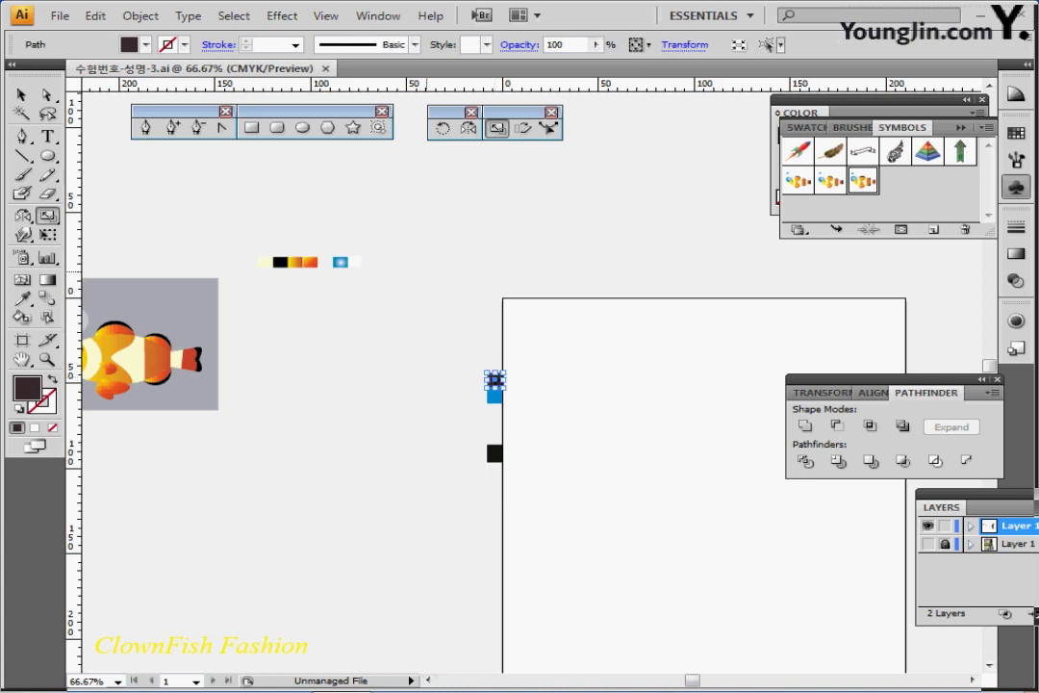
ctrl+click(427, 272)
drag(427, 272, 189, 173)
click(1016, 188)
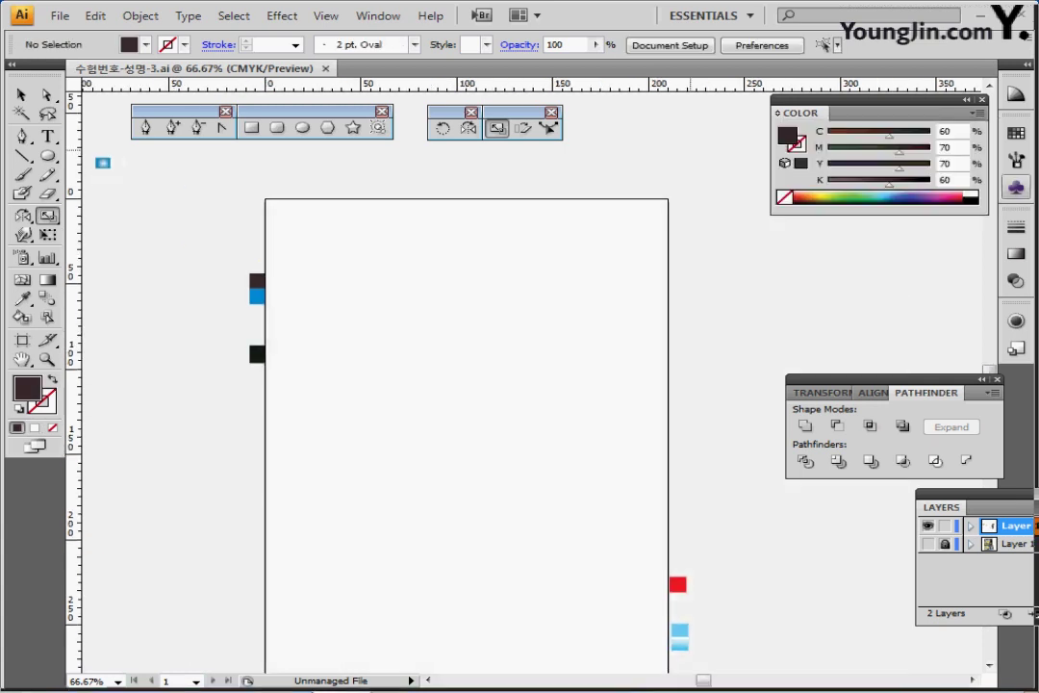
click(251, 127)
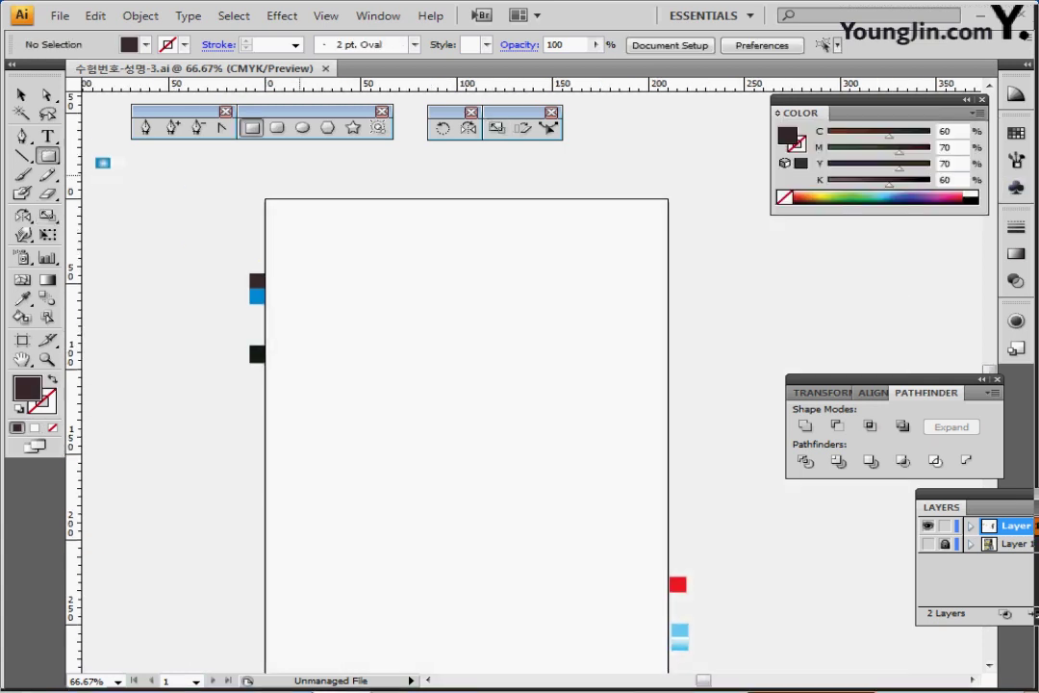
click(265, 288)
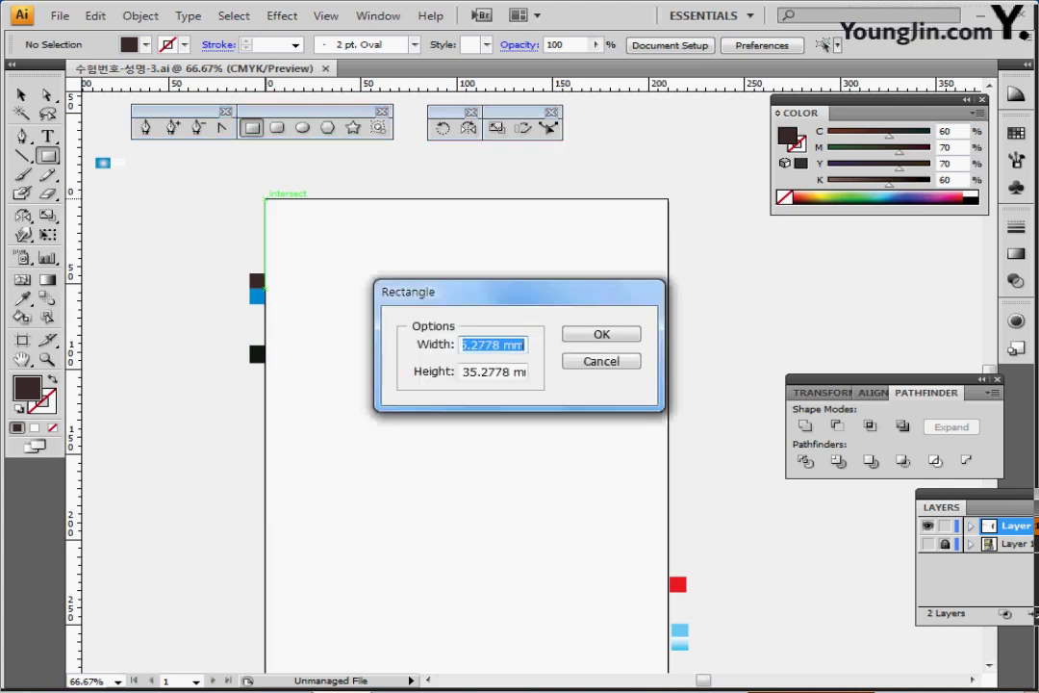
text(210)
key(Tab)
text(297)
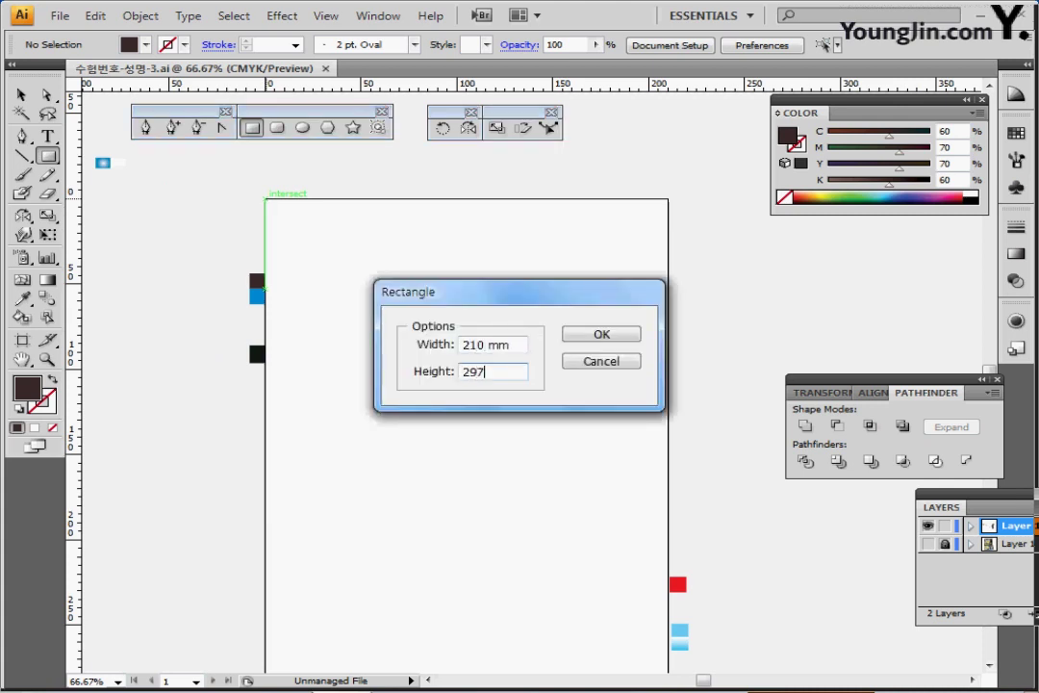
key(Return)
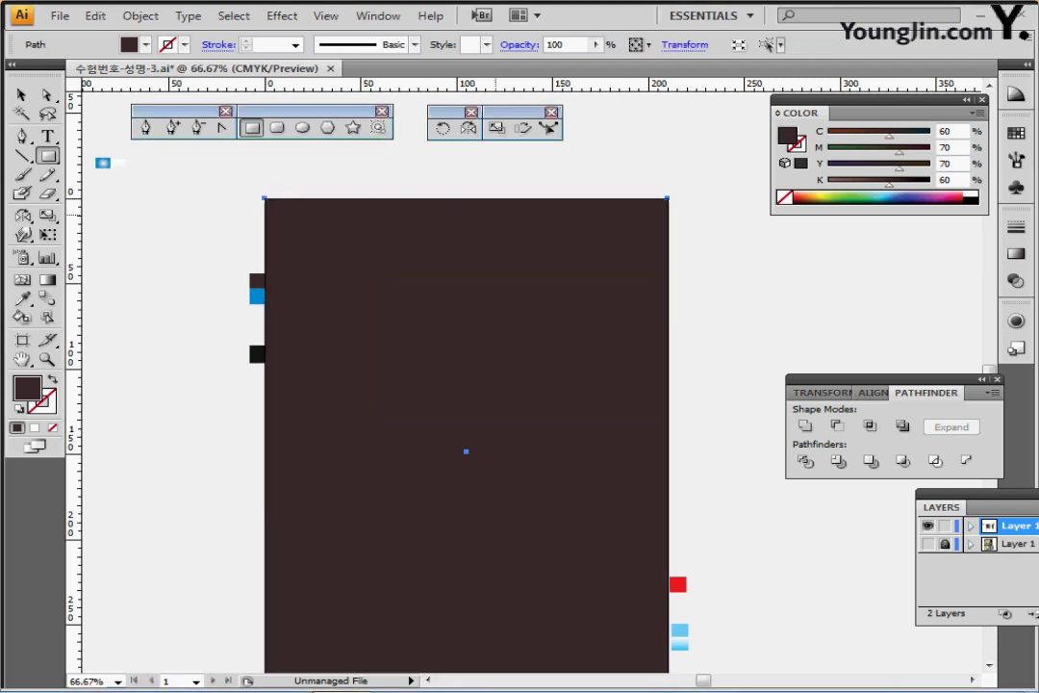
- Show the guides and add a gradient mesh point on the brown rectangle at about X 105 mm, Y -115 mm
key(ctrl+;)
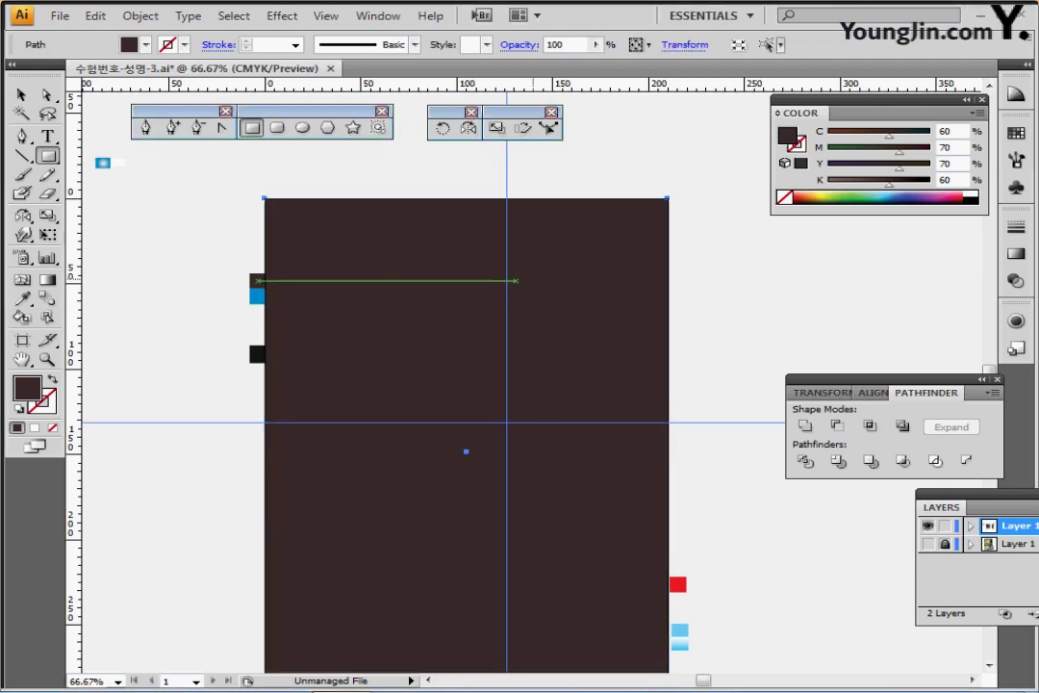
drag(575, 385, 571, 342)
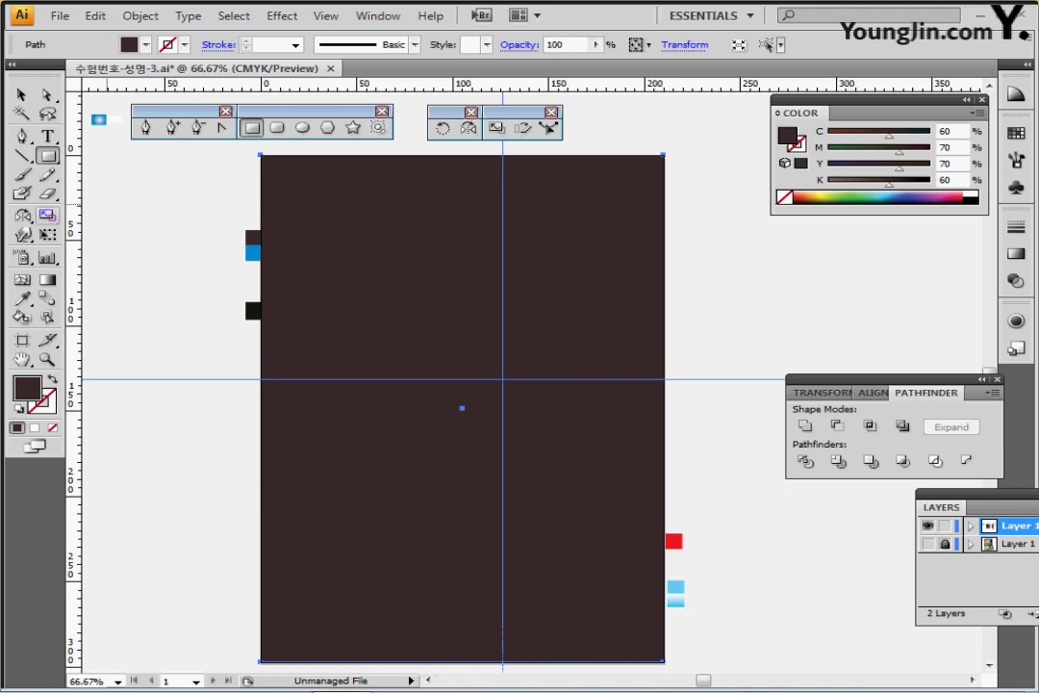
click(22, 279)
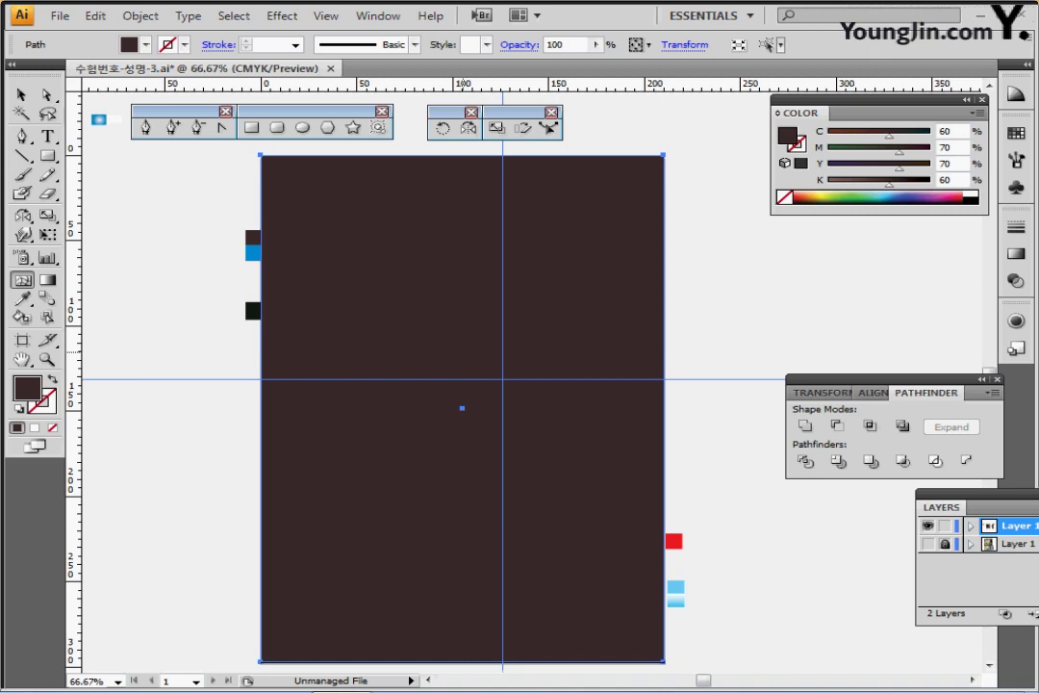
click(463, 352)
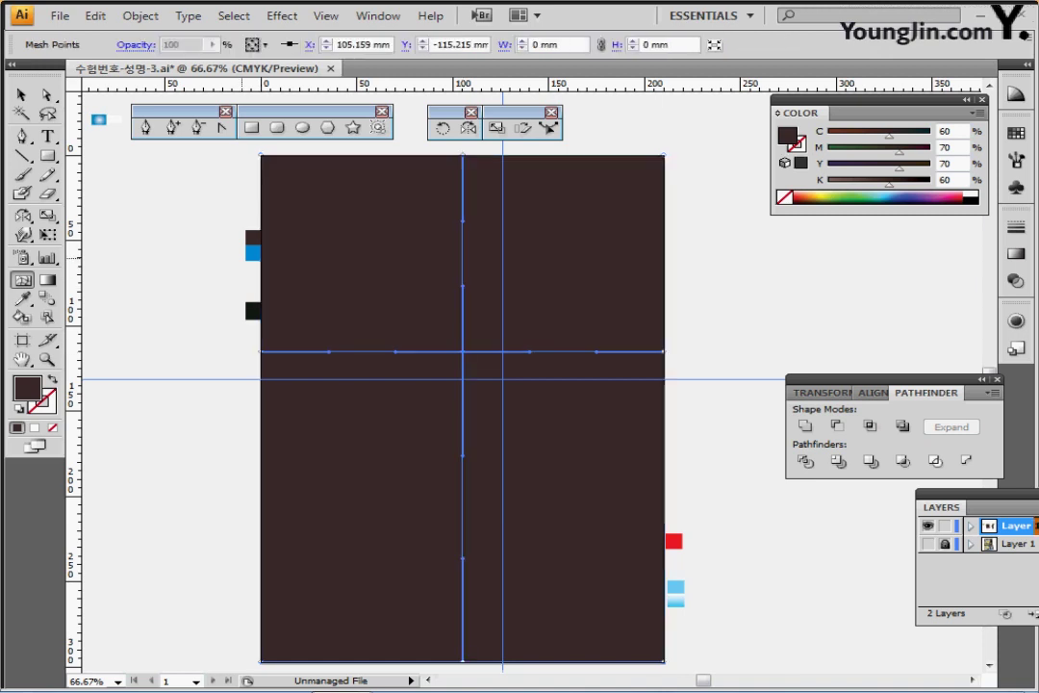
click(249, 251)
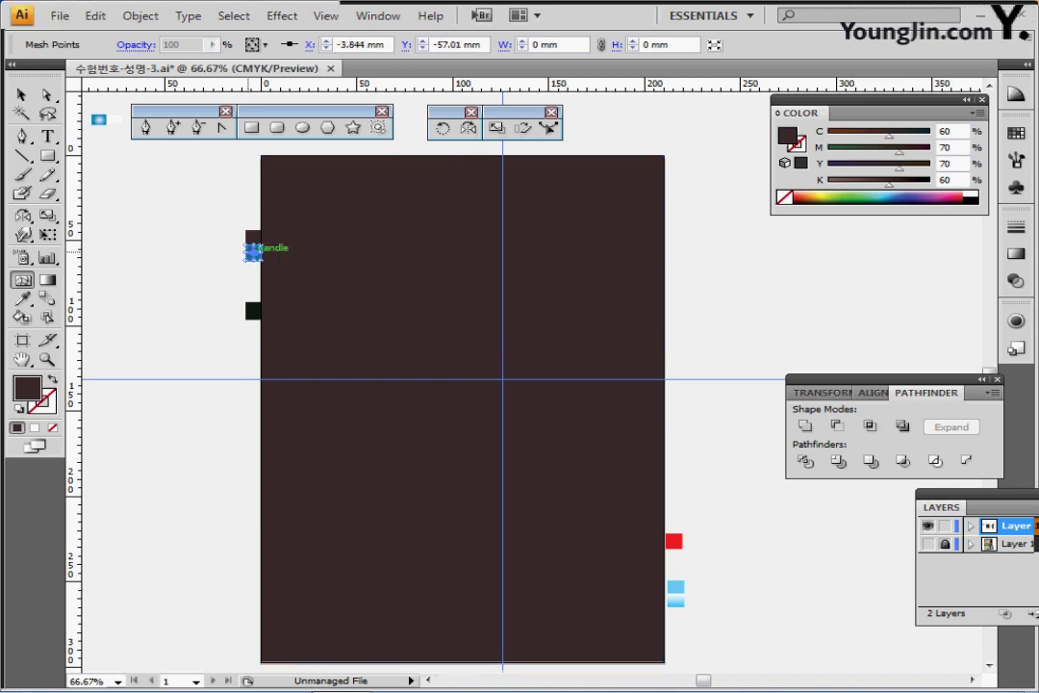
key(i)
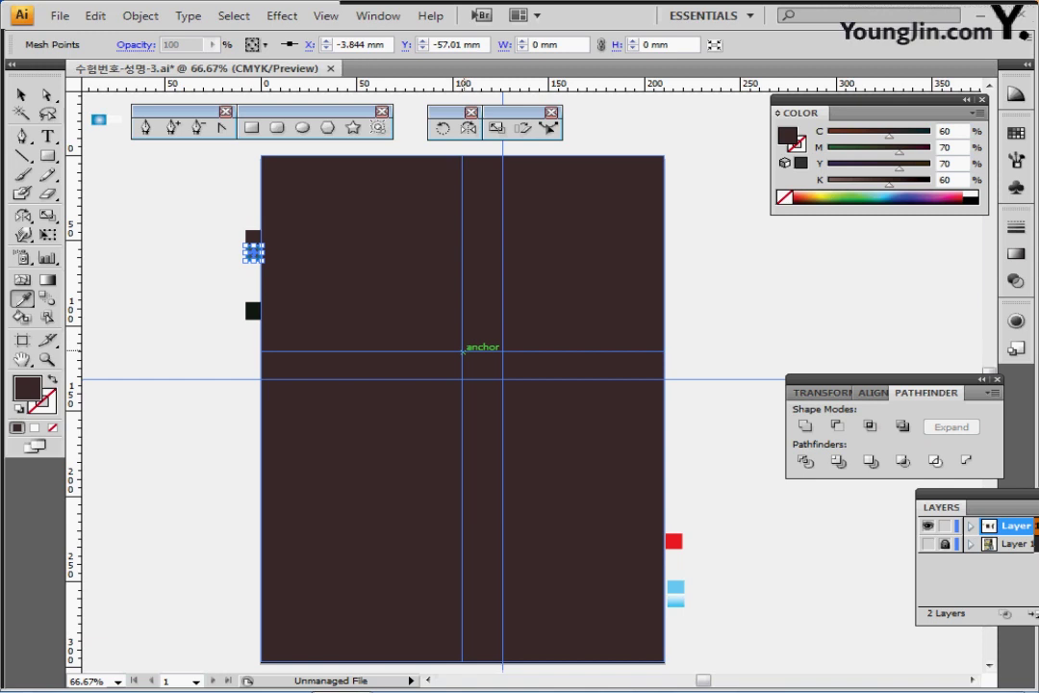
ctrl+click(469, 361)
key(a)
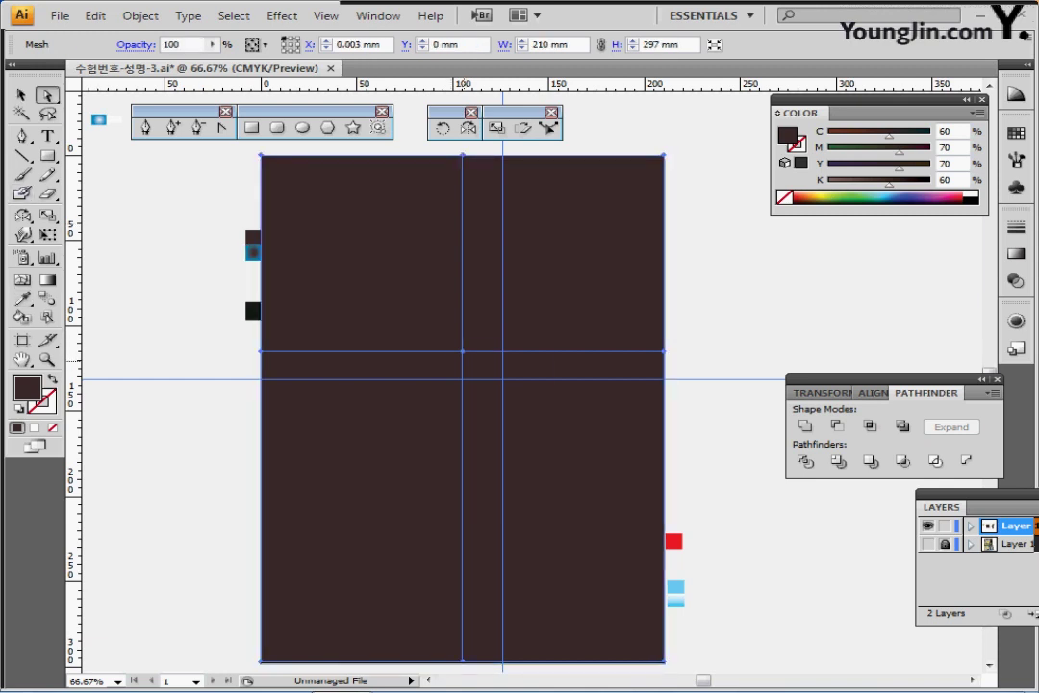
click(462, 352)
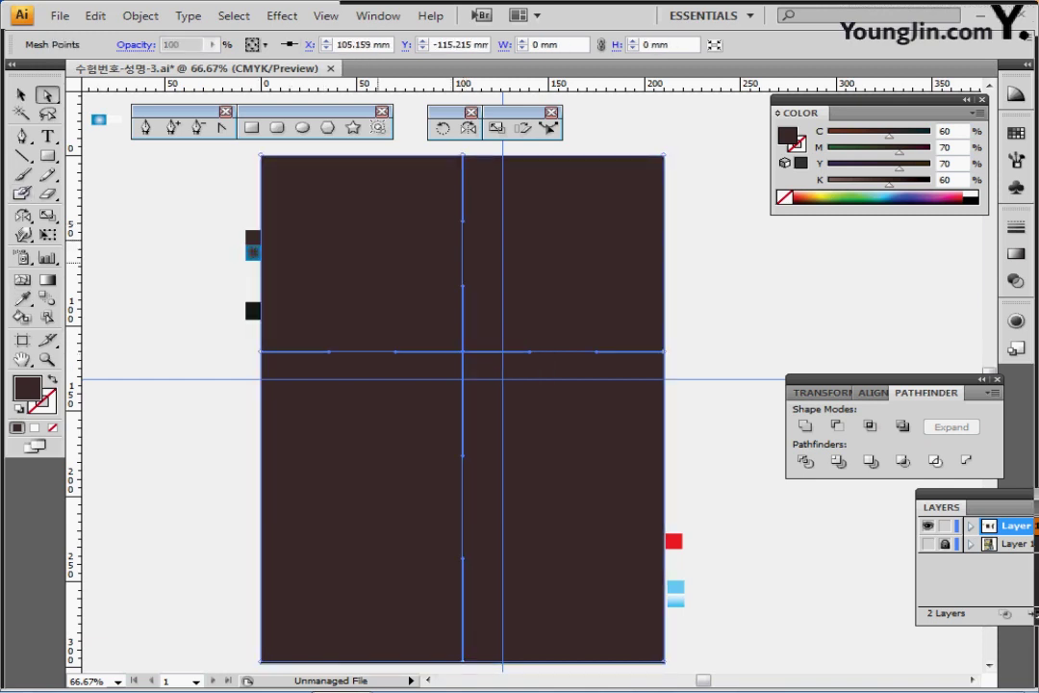
key(ctrl+z)
key(ctrl+z)
key(ctrl+shift+z)
key(ctrl+shift+z)
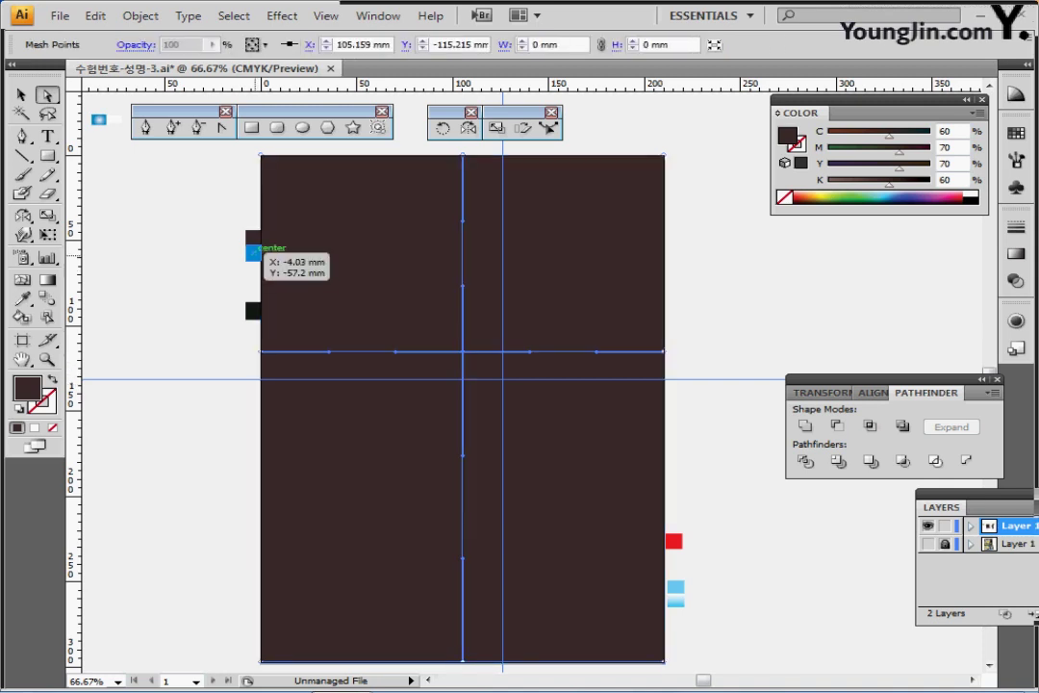
- Colour the rectangle's central mesh point with the blue swatch colour sampled beside the artboard, deselect the mesh and save the file
key(i)
click(254, 252)
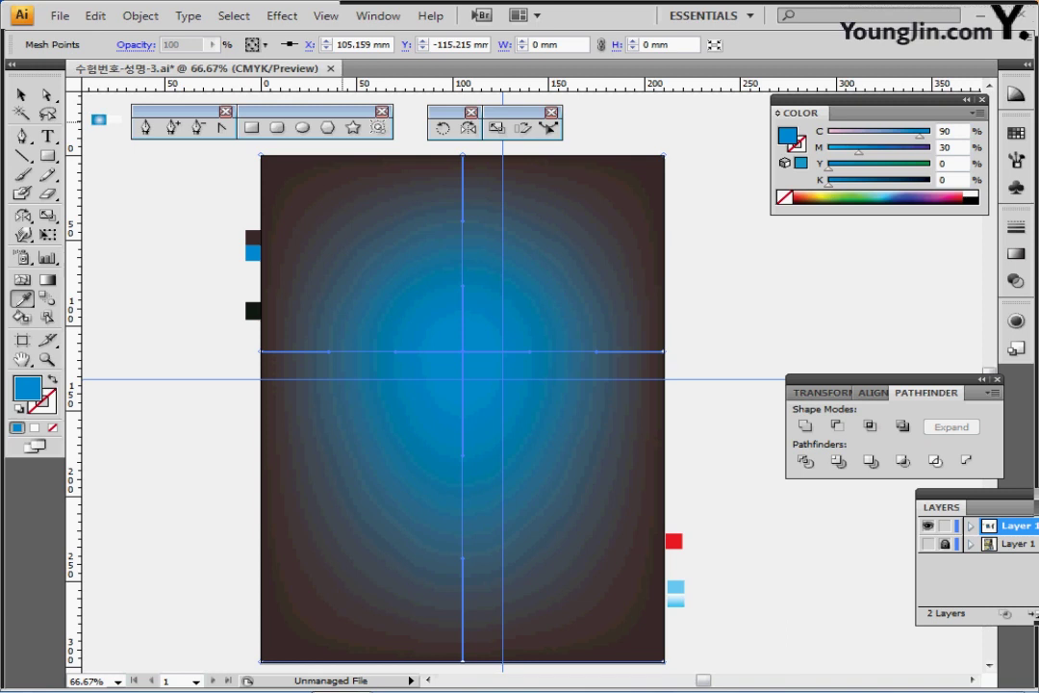
ctrl+click(219, 199)
key(ctrl+s)
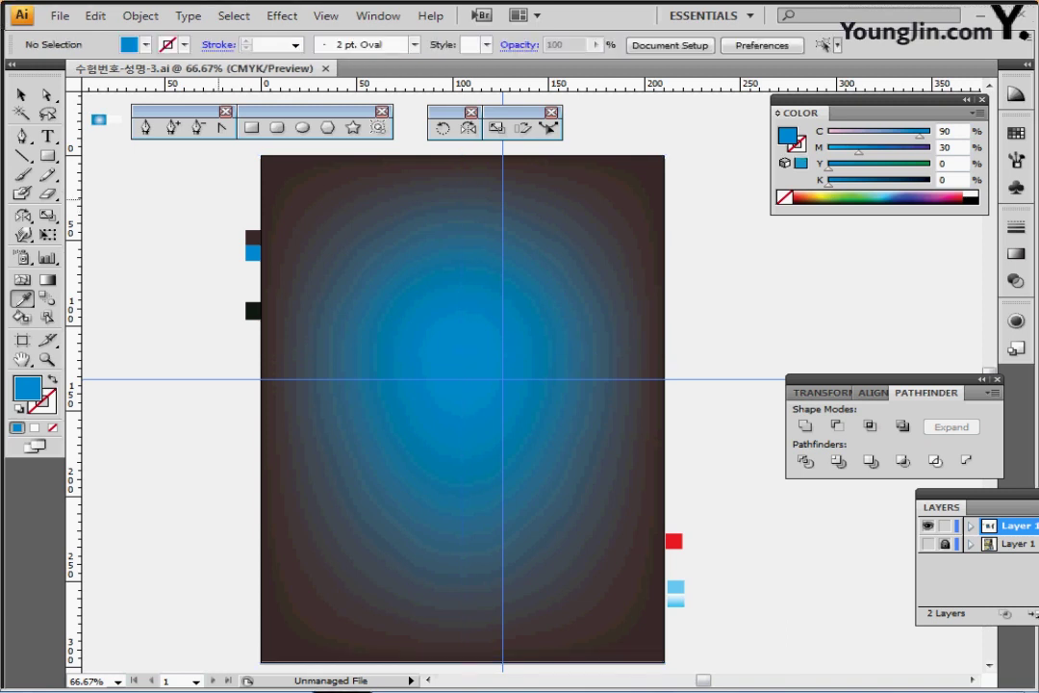
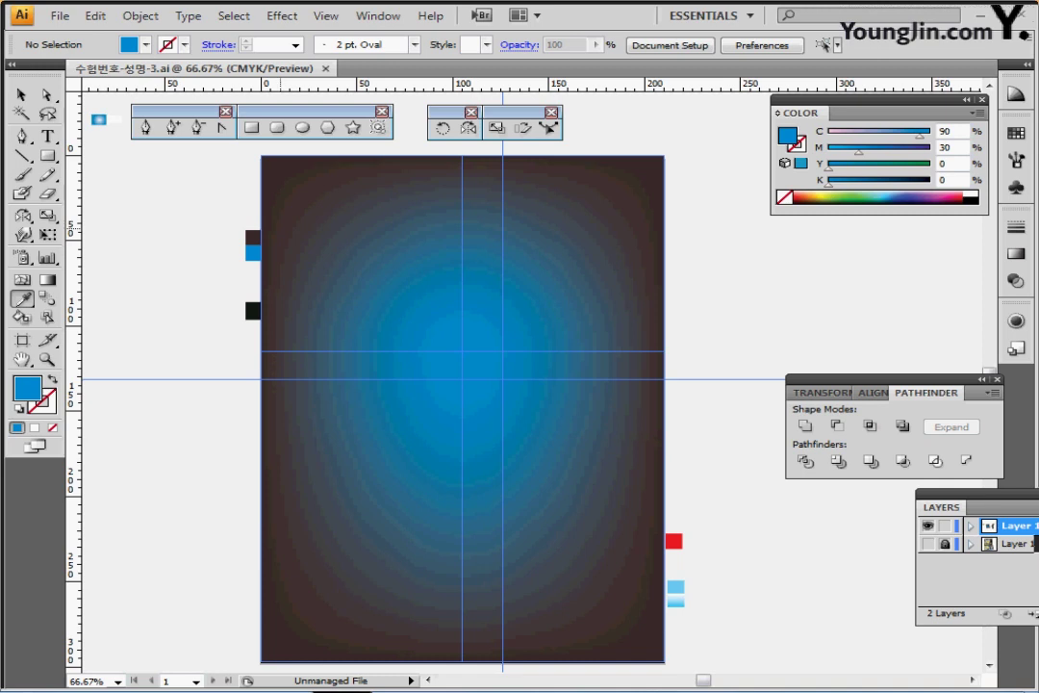
- Reveal the hidden white and yellow curves, bring them in front of the mesh background and deselect them
key(ctrl+alt+3)
key(ctrl+shift+])
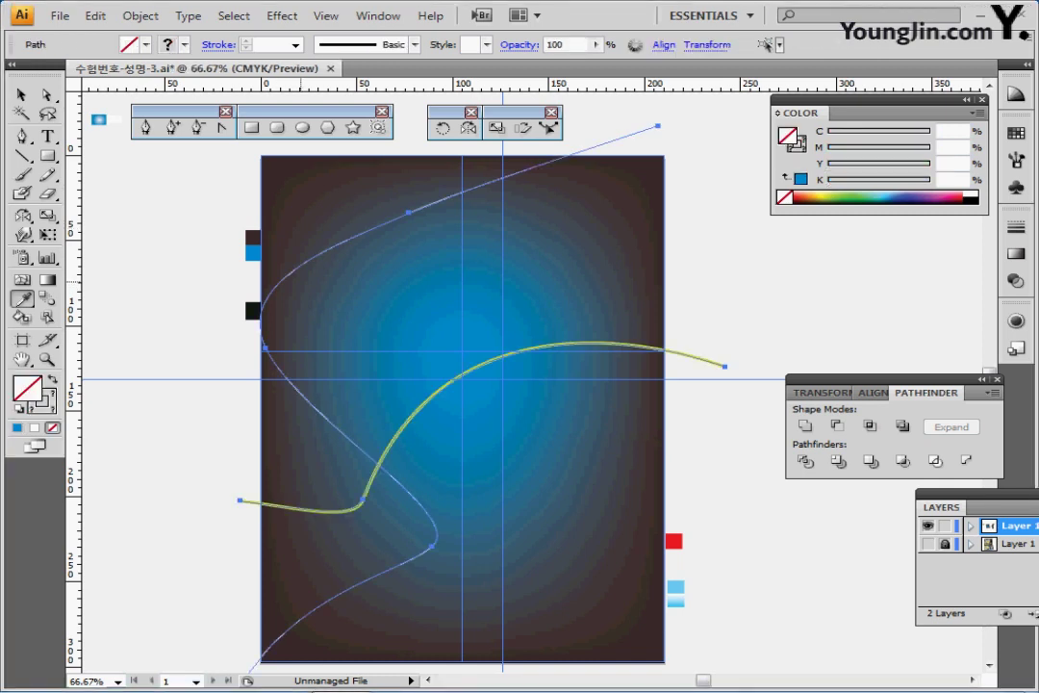
key(ctrl+shift+a)
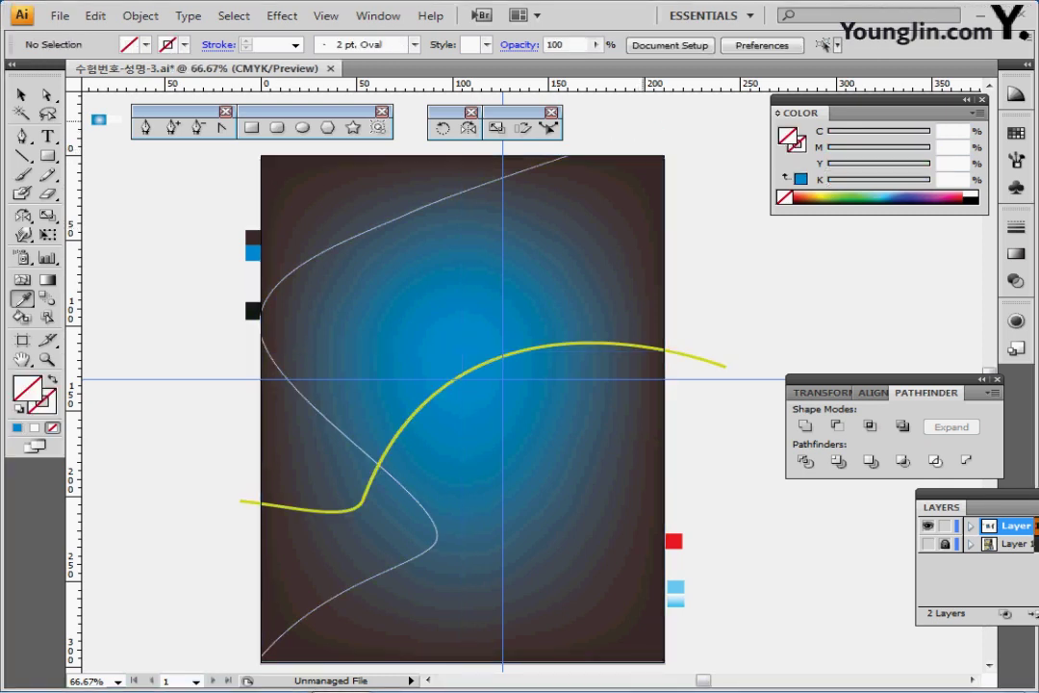
- Select both the yellow and the white curves and make a blend between them
drag(618, 115, 681, 147)
drag(746, 328, 728, 374)
key(v)
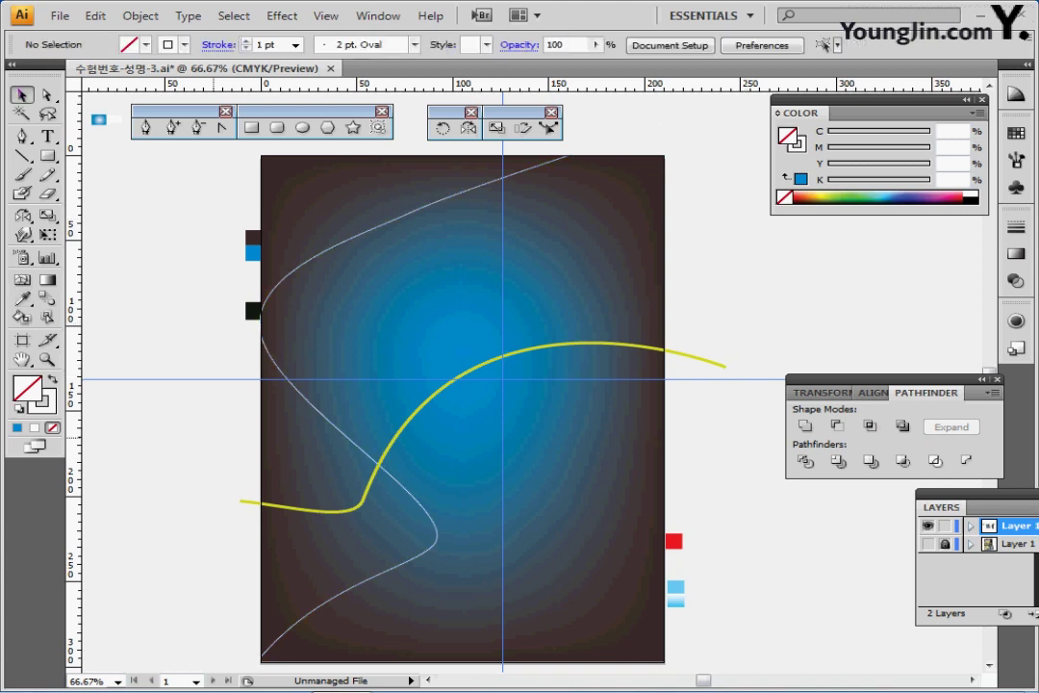
drag(229, 448, 243, 514)
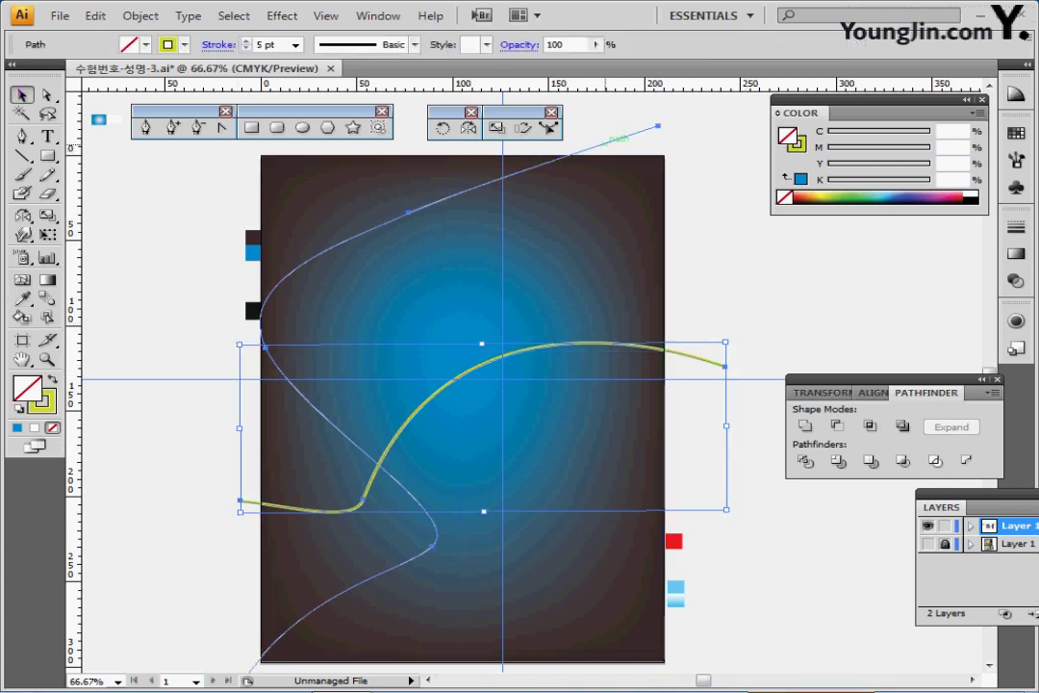
shift+click(597, 144)
click(140, 15)
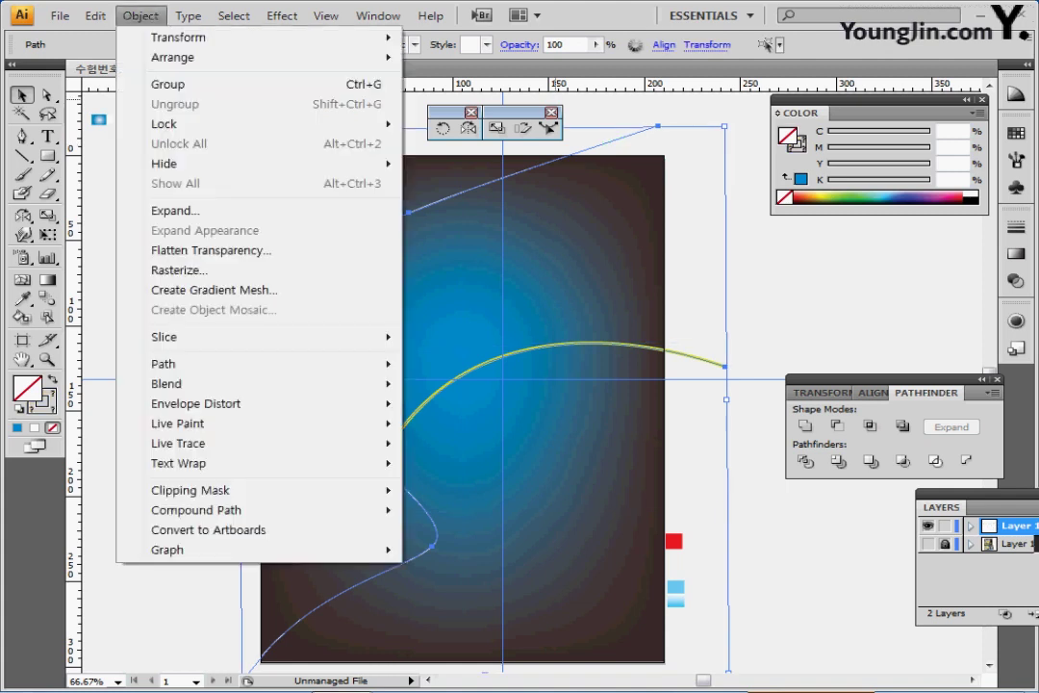
mouse_move(192, 364)
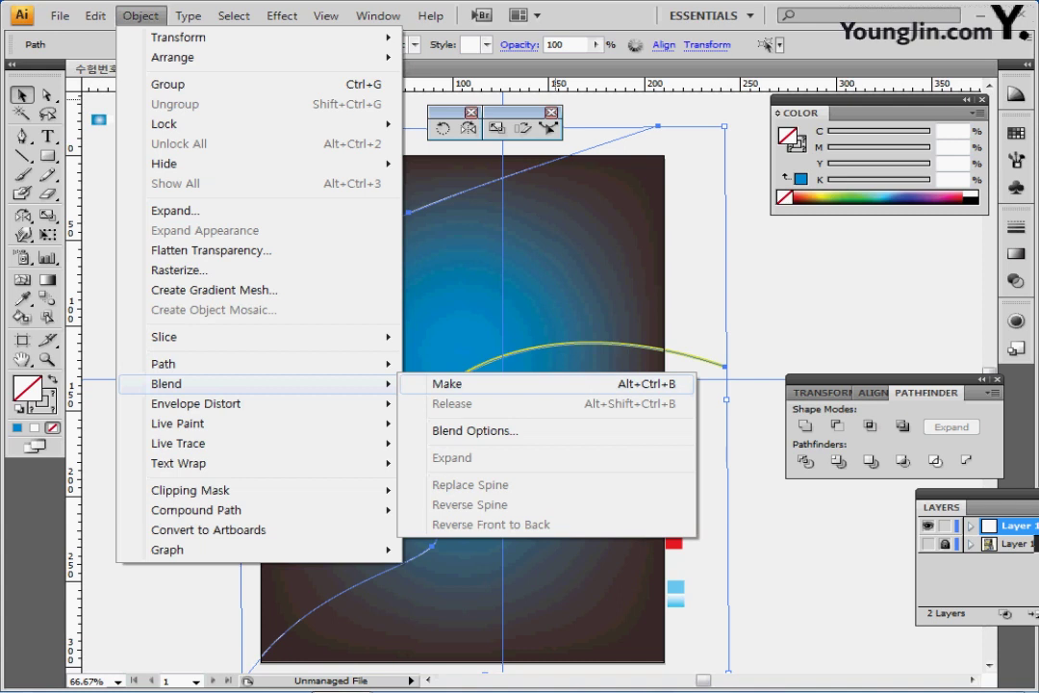
click(448, 383)
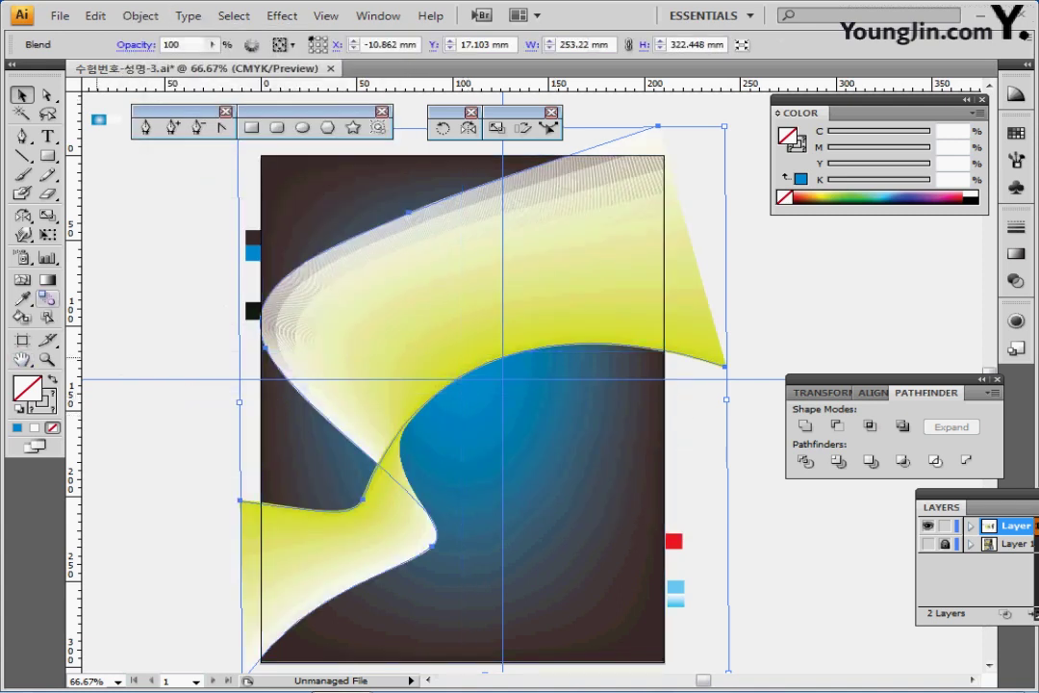
- Set the curve blend's spacing to 15 specified steps with preview on, save the file and deselect the blend
double_click(47, 298)
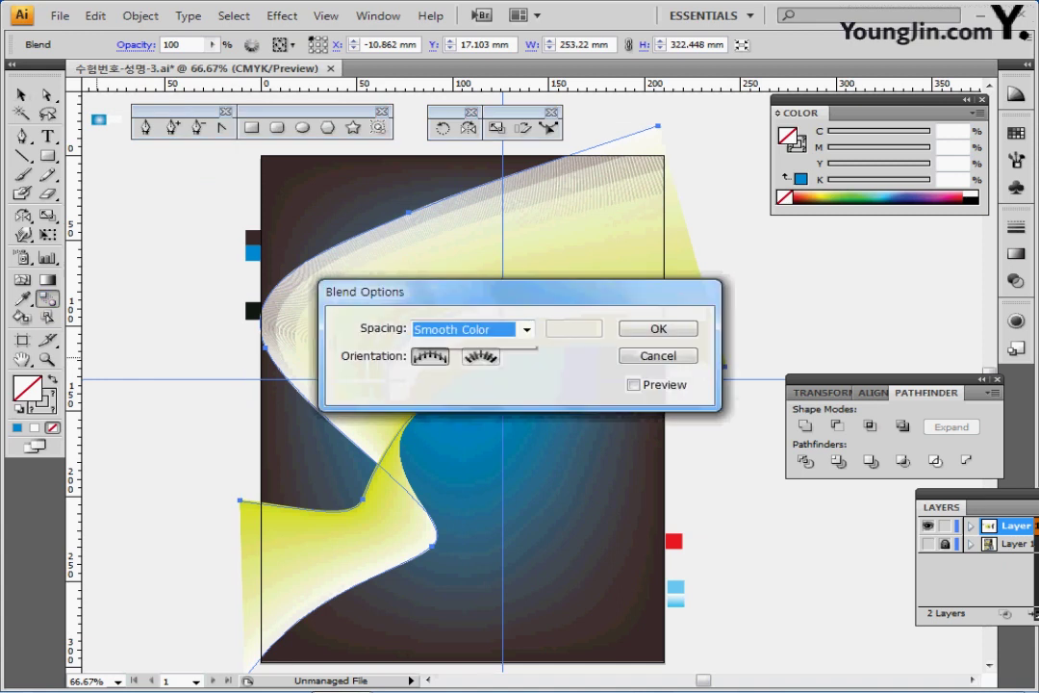
click(526, 329)
click(457, 363)
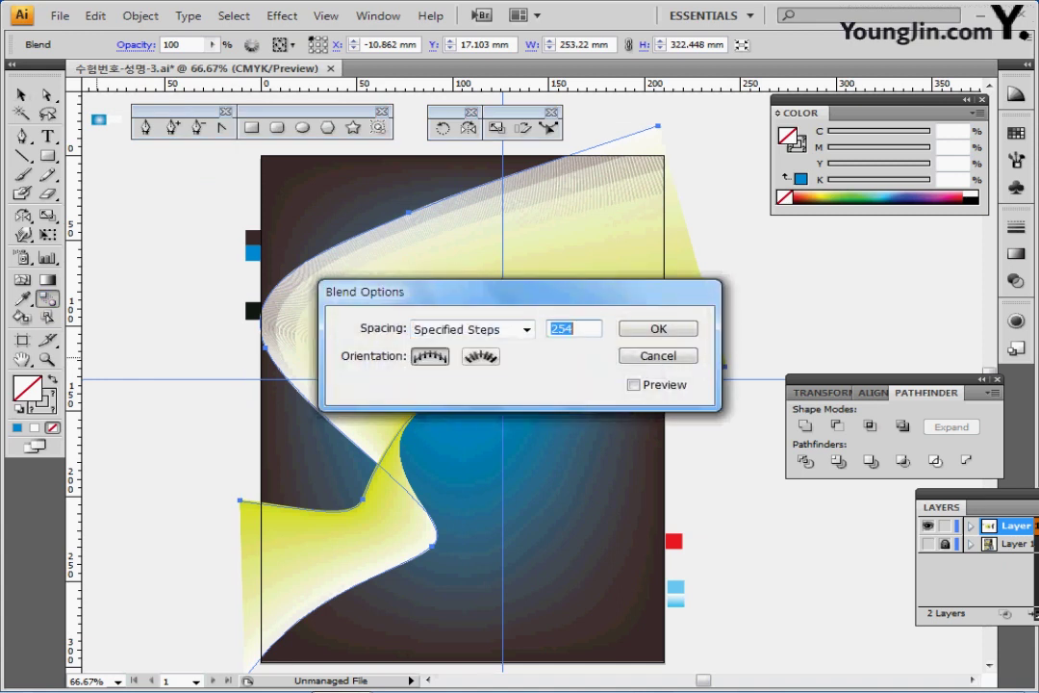
click(633, 385)
drag(375, 292, 425, 260)
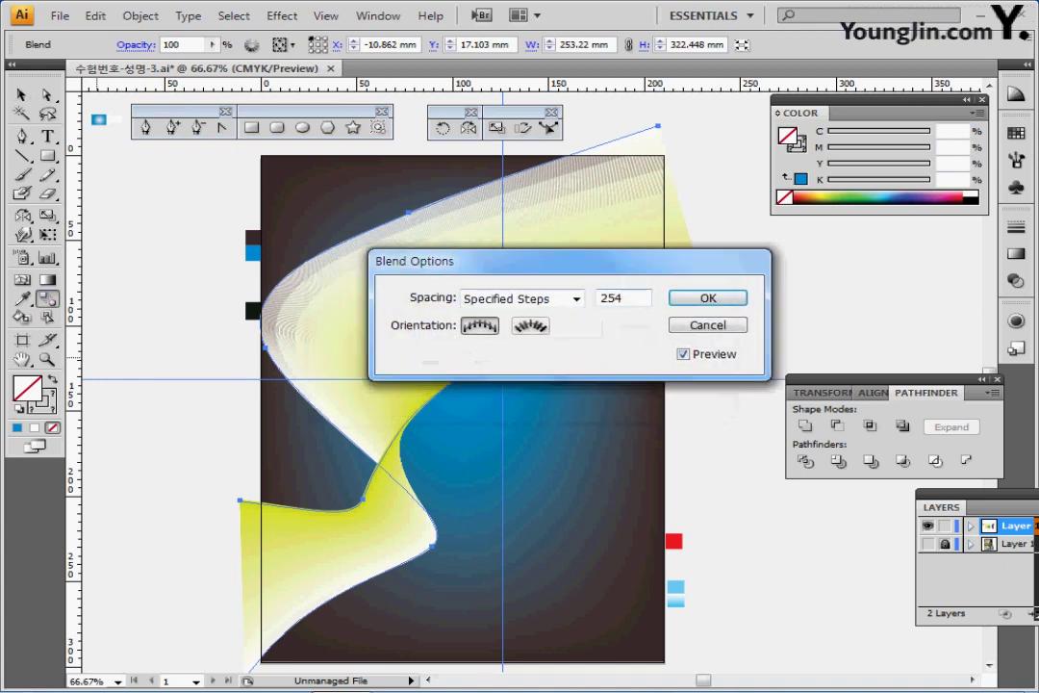
double_click(613, 299)
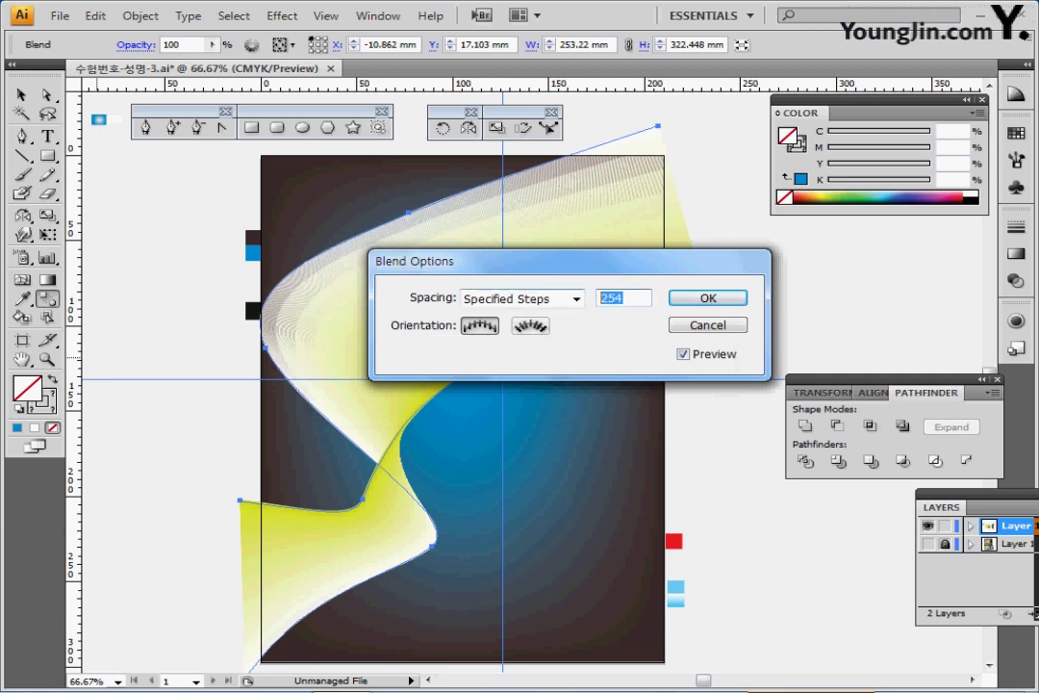
text(15)
key(Return)
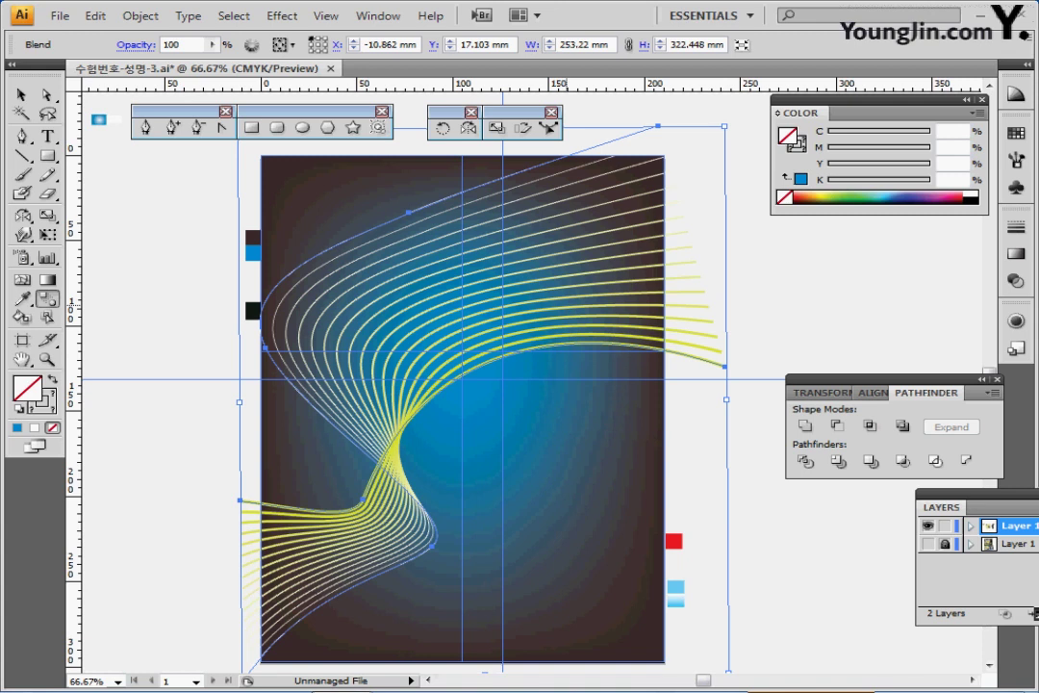
key(ctrl+shift+b)
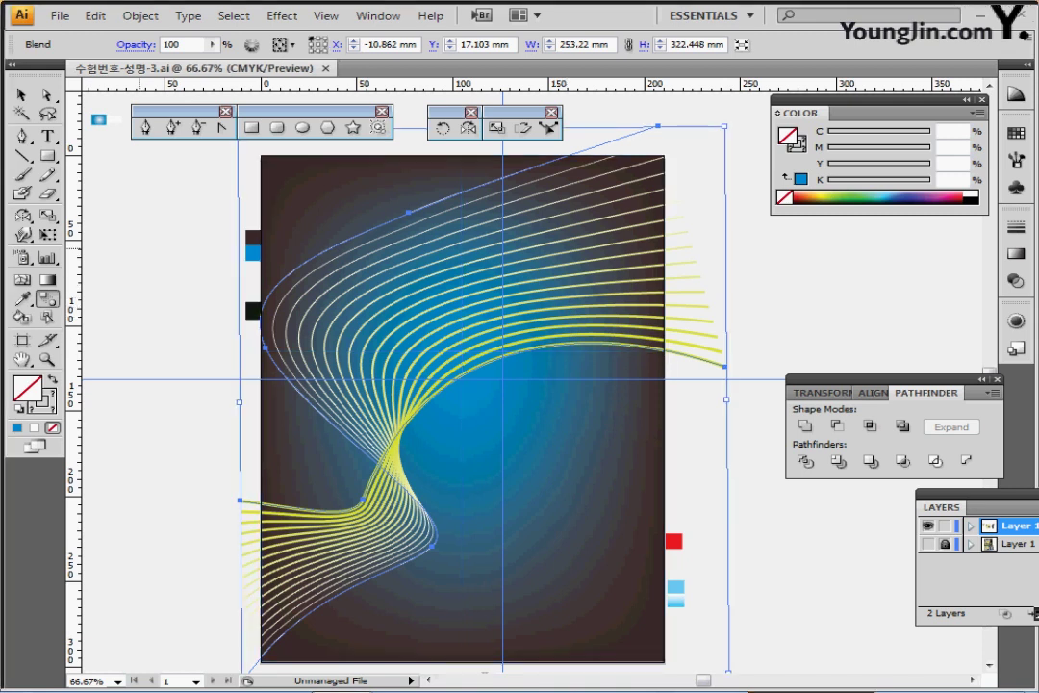
ctrl+click(139, 249)
key(ctrl+shift+a)
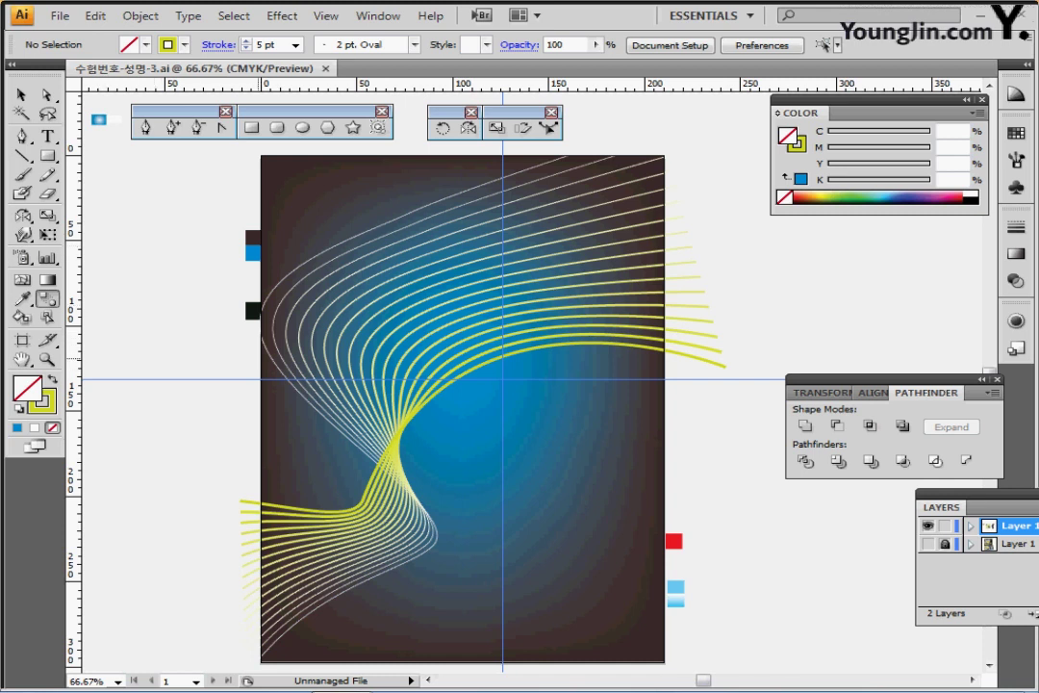
- Load the Artistic_ChalkCharcoalPencil brush library, choose the Charcoal - Thin brush for strokes, and close the library
drag(517, 242, 434, 252)
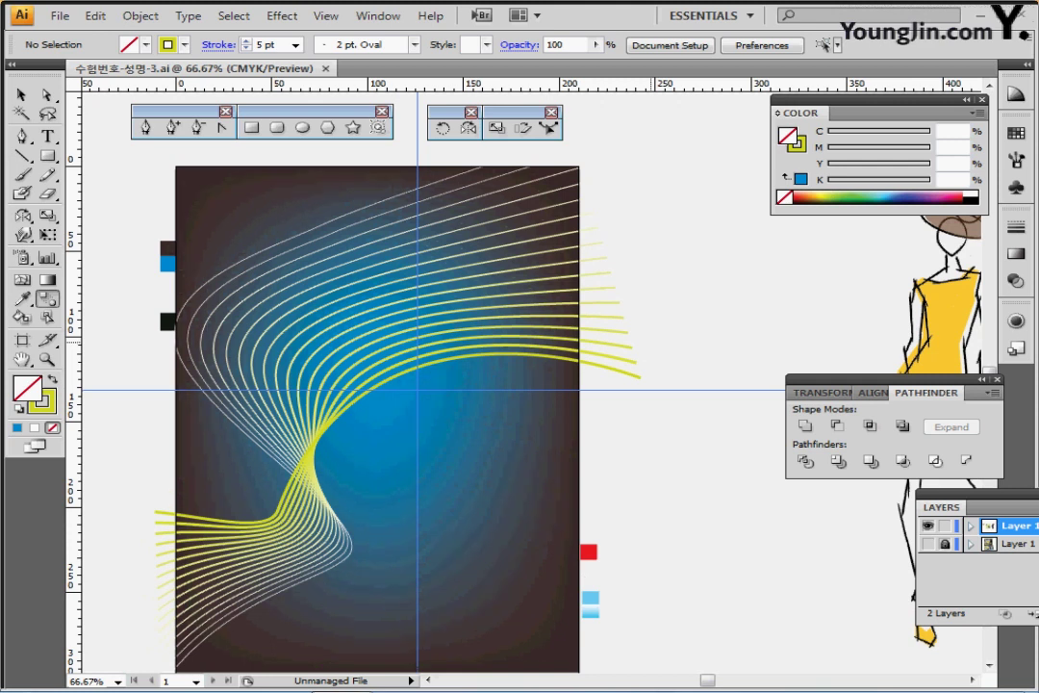
drag(650, 341, 595, 317)
scroll(519, 385, right, 10)
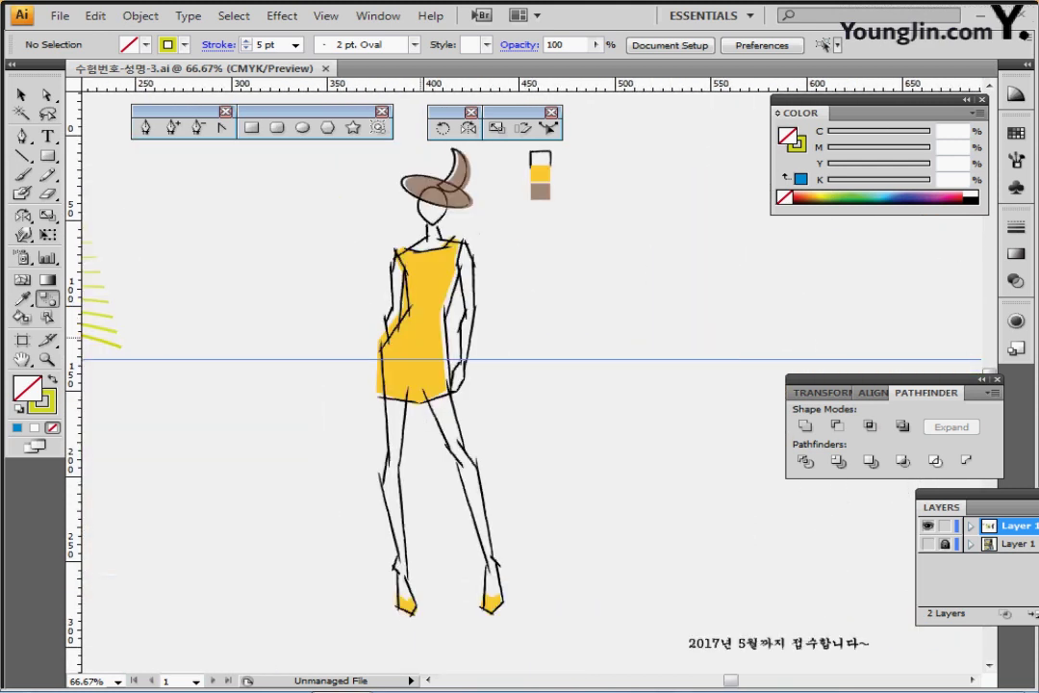
ctrl+click(478, 352)
drag(473, 327, 372, 323)
ctrl+alt+click(453, 324)
click(414, 44)
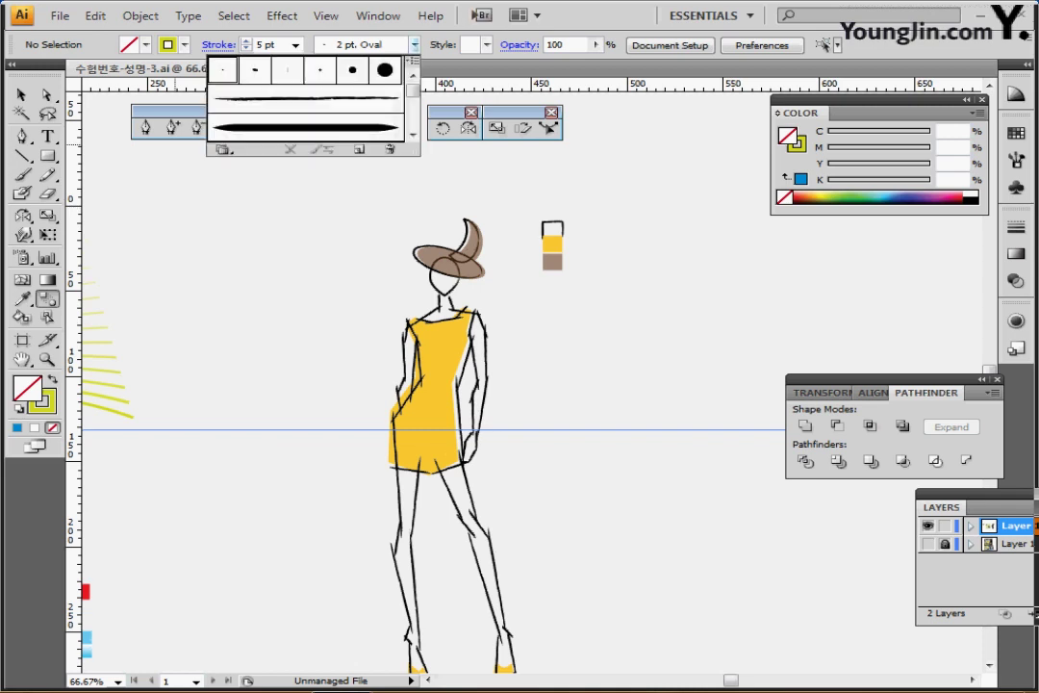
click(222, 149)
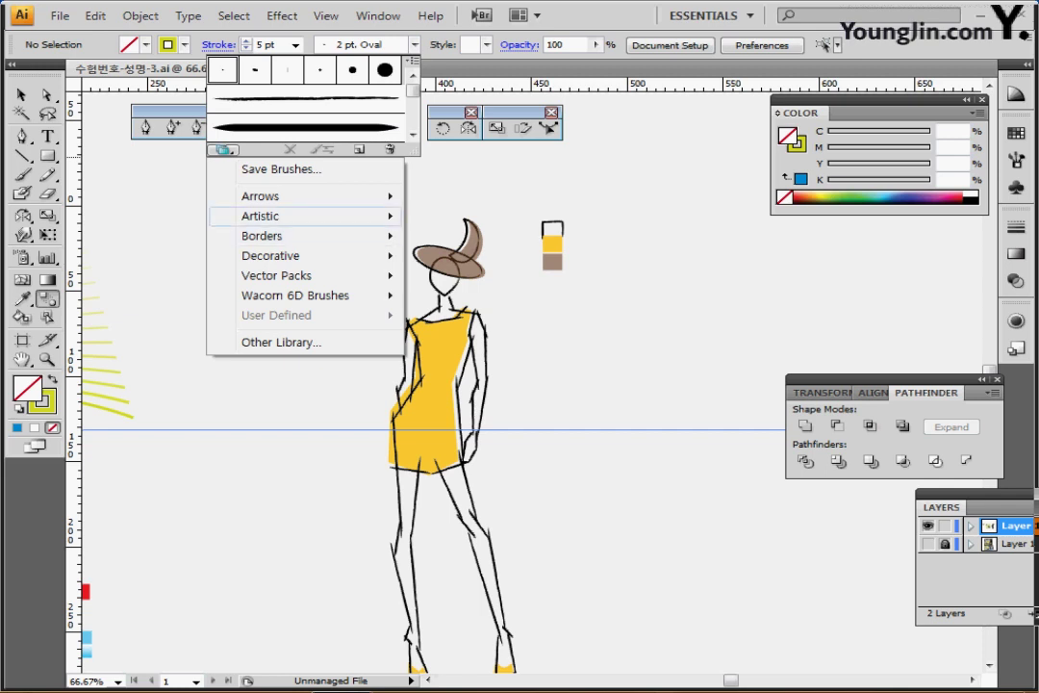
mouse_move(289, 216)
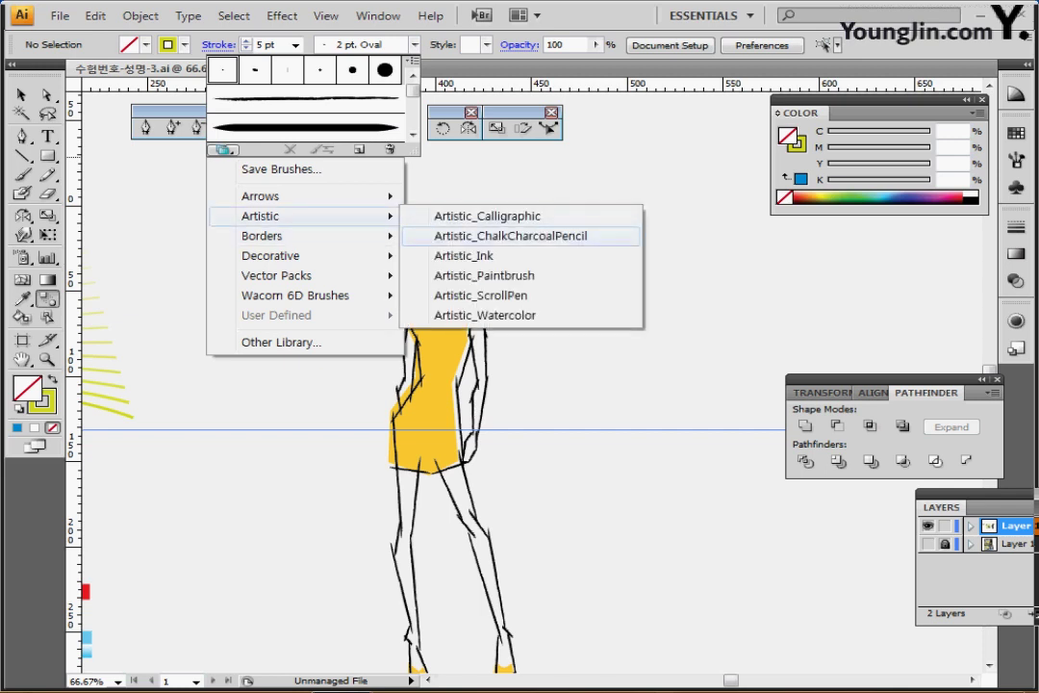
click(511, 236)
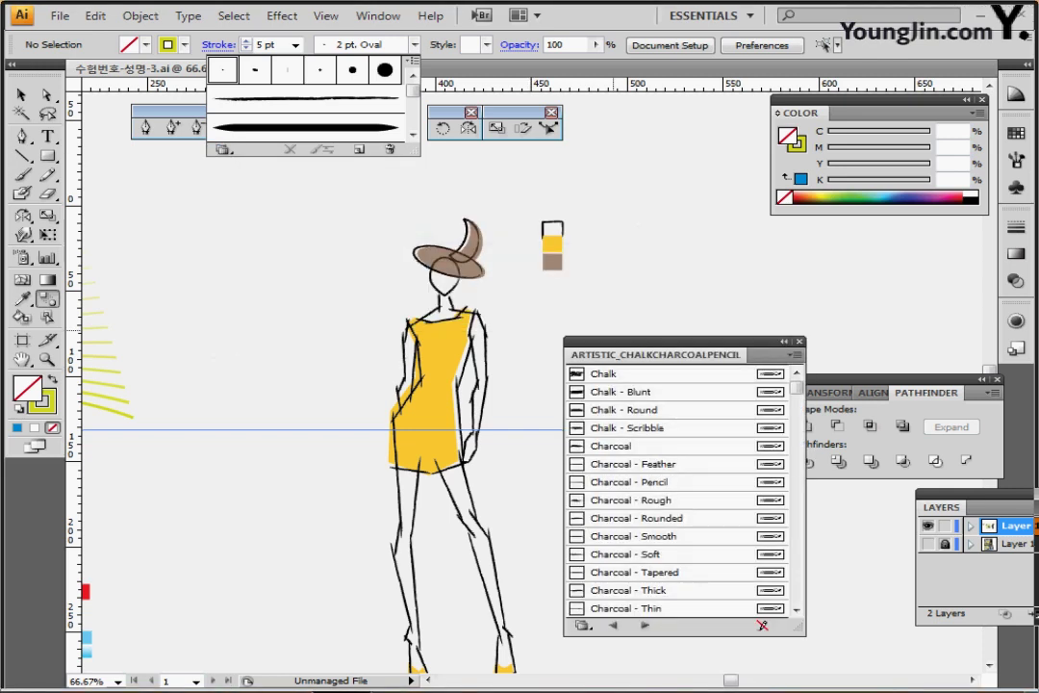
click(629, 608)
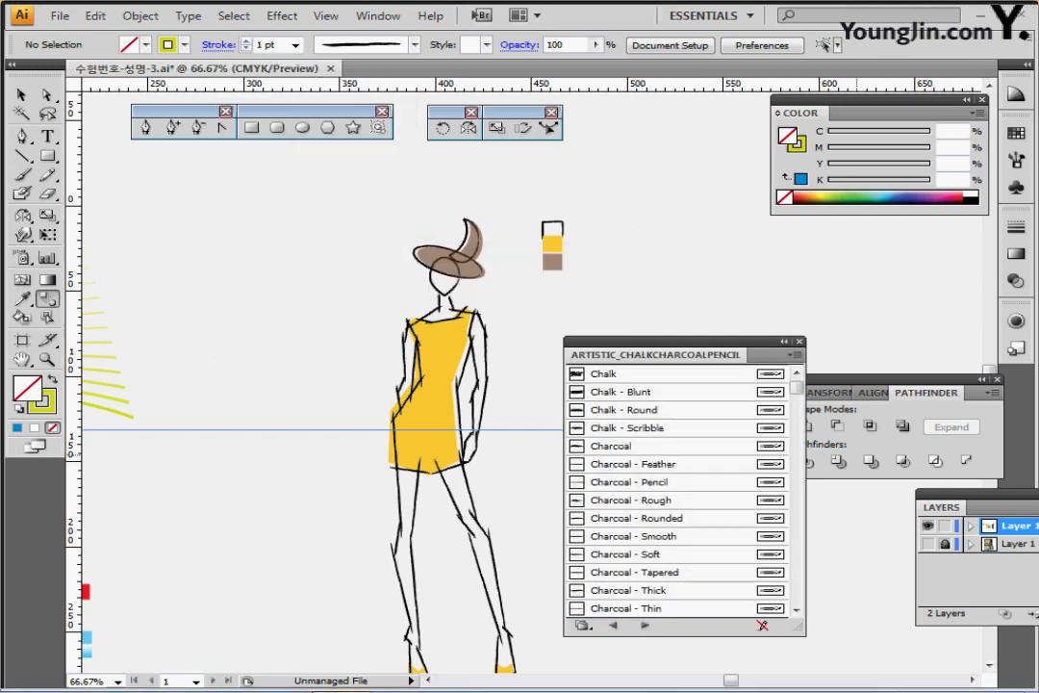
click(795, 354)
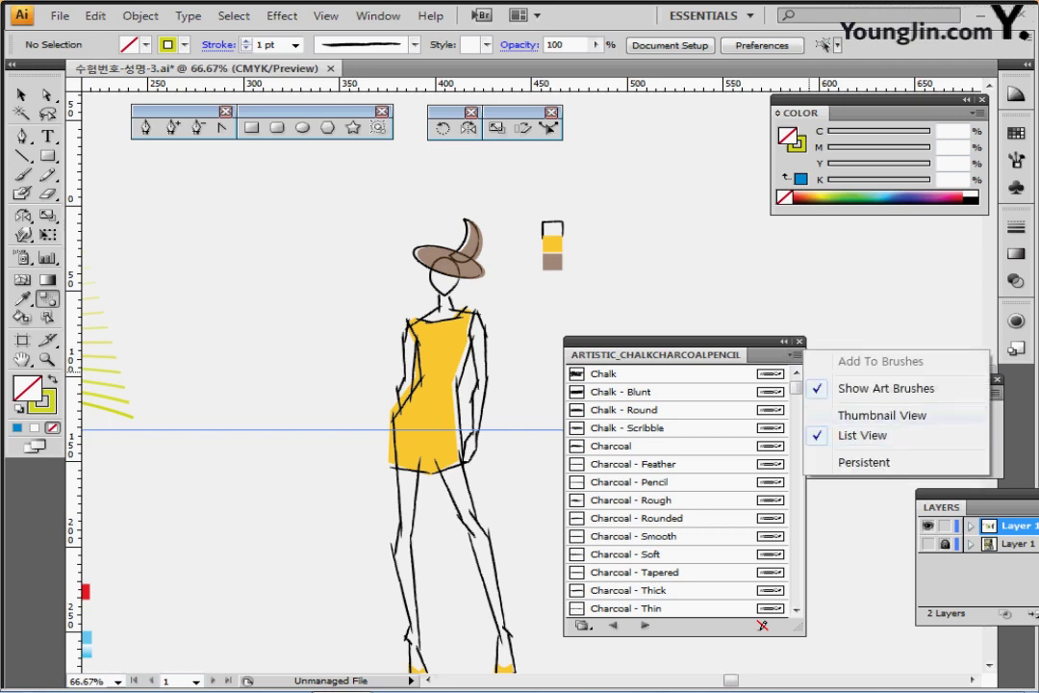
click(671, 297)
click(799, 341)
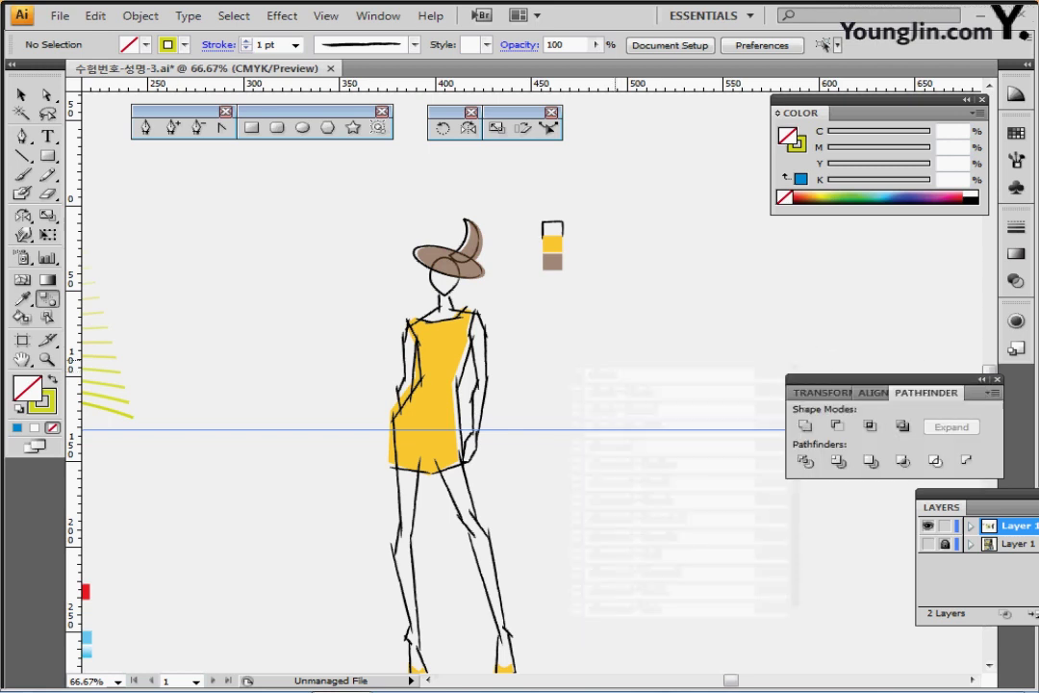
- Create an ellipse 15 mm wide and 20 mm high in the empty area beside the figure
ctrl+click(609, 365)
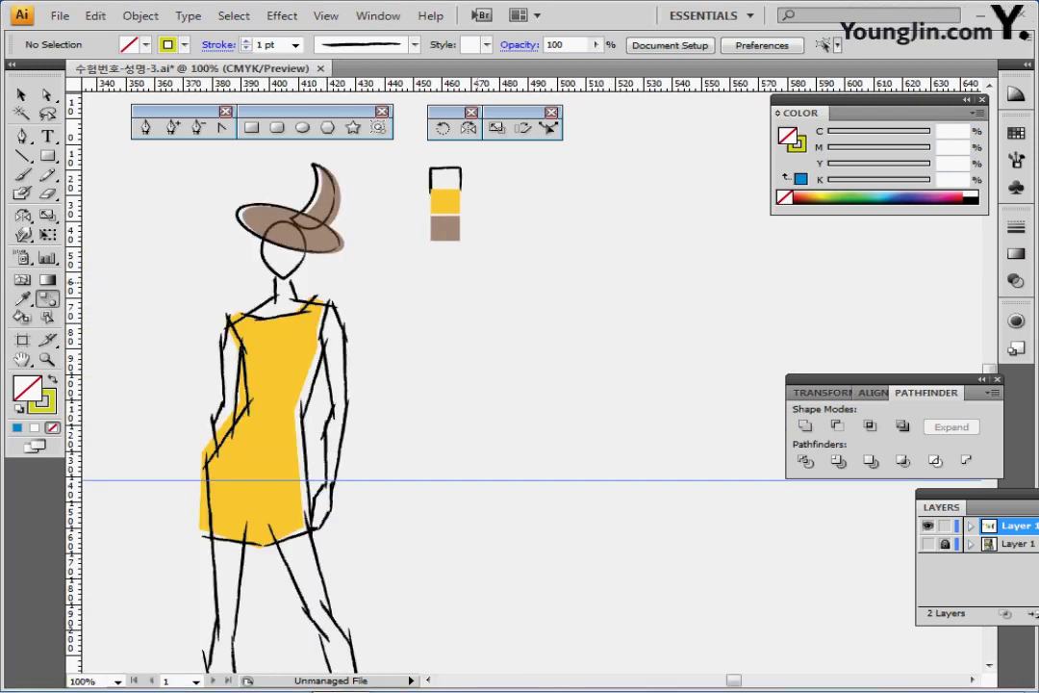
key(ctrl+plus)
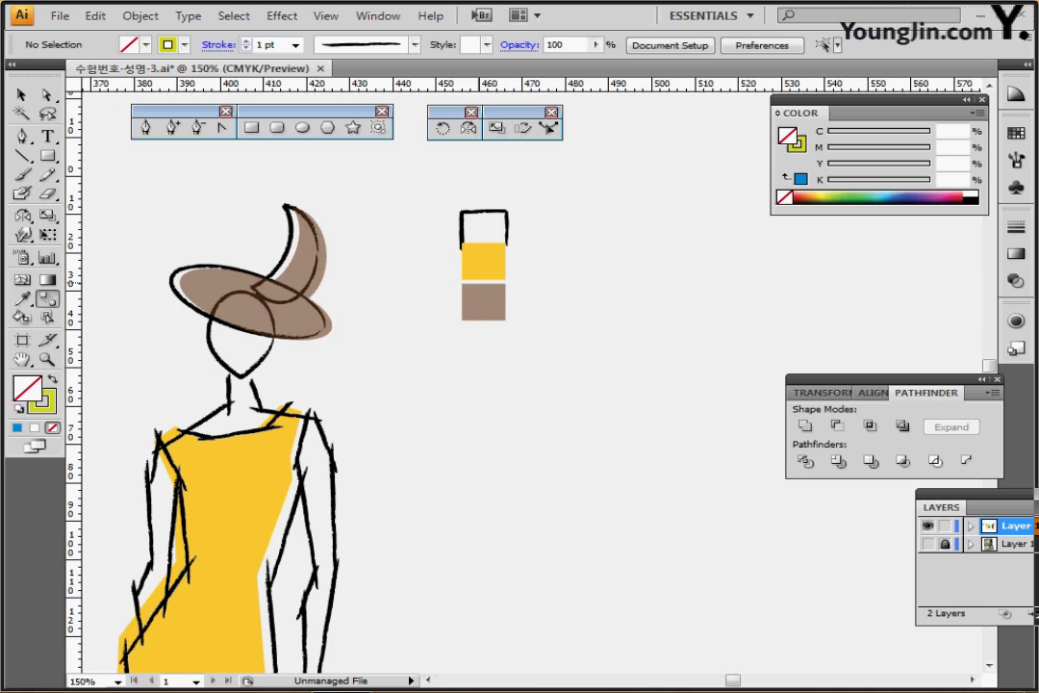
click(302, 127)
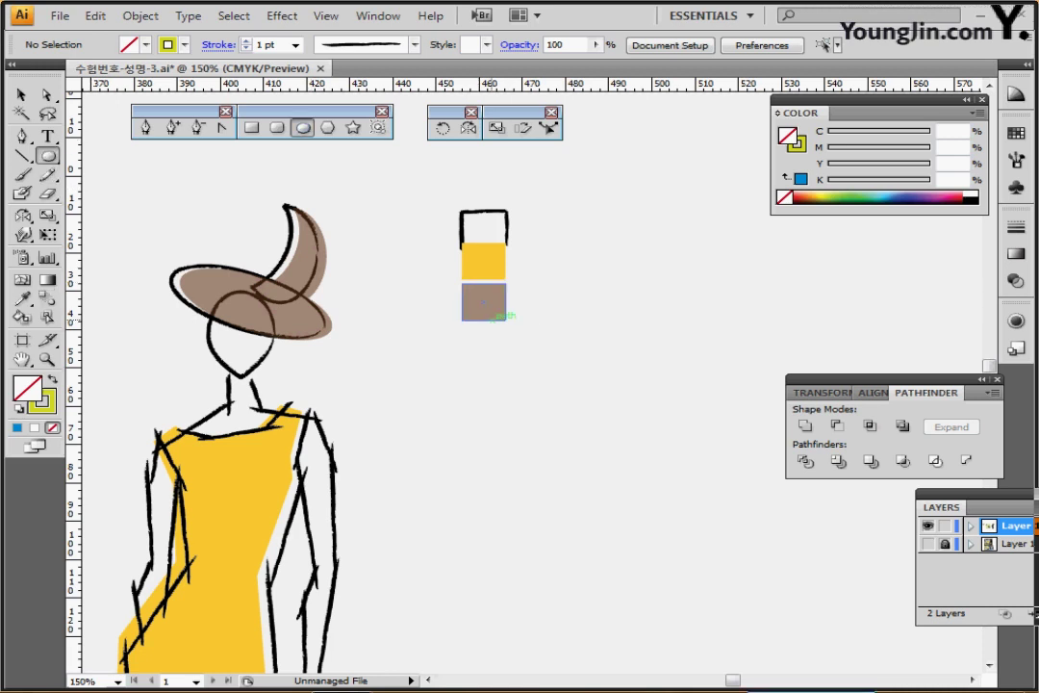
click(560, 324)
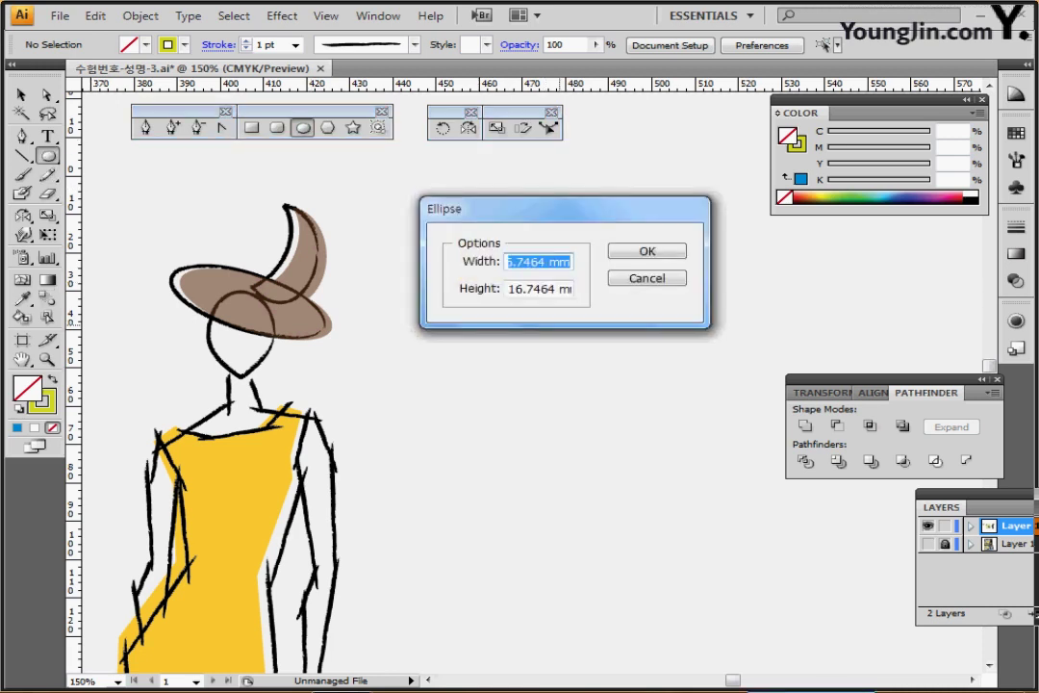
text(15)
key(Tab)
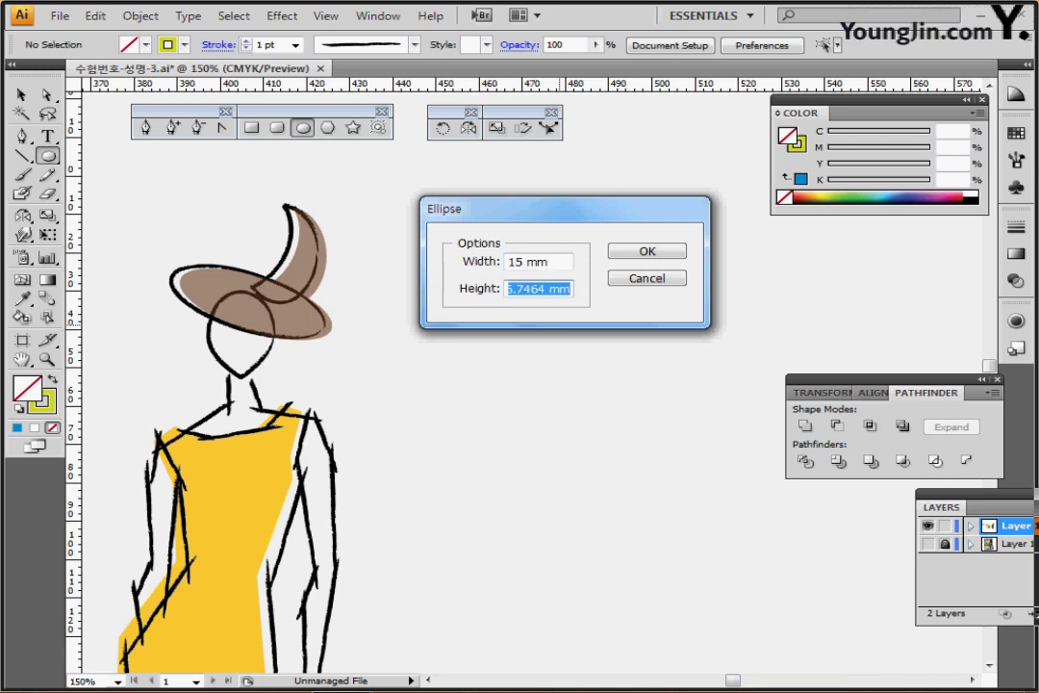
text(20)
key(Return)
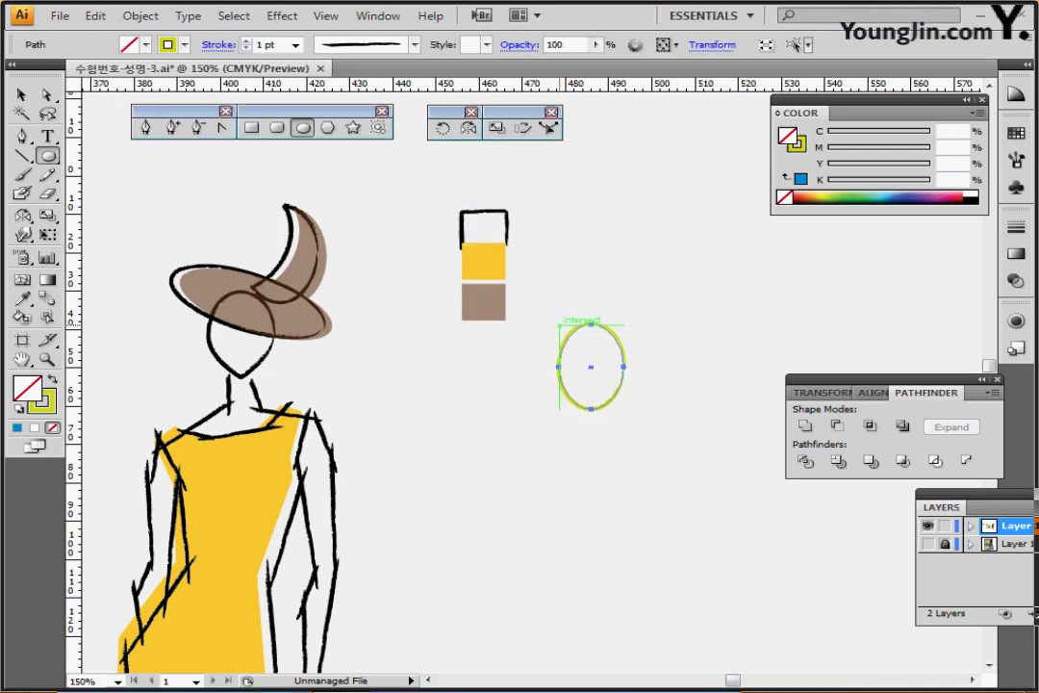
- Apply the black charcoal stroke of the outline sample above the color swatches to the ellipse and deselect it
key(i)
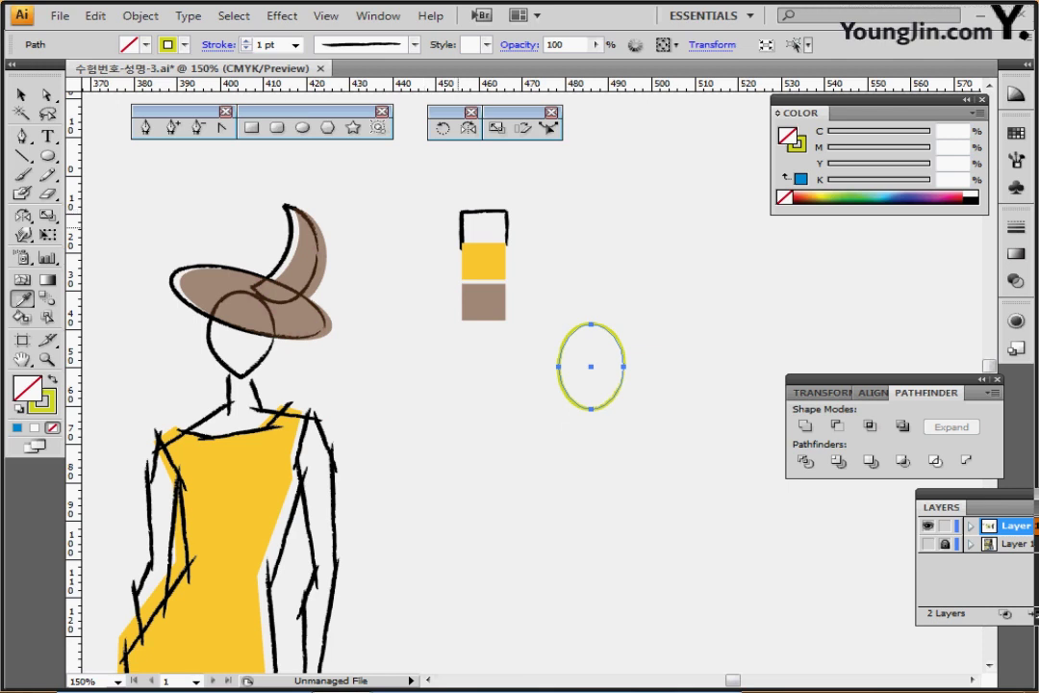
click(462, 213)
click(474, 213)
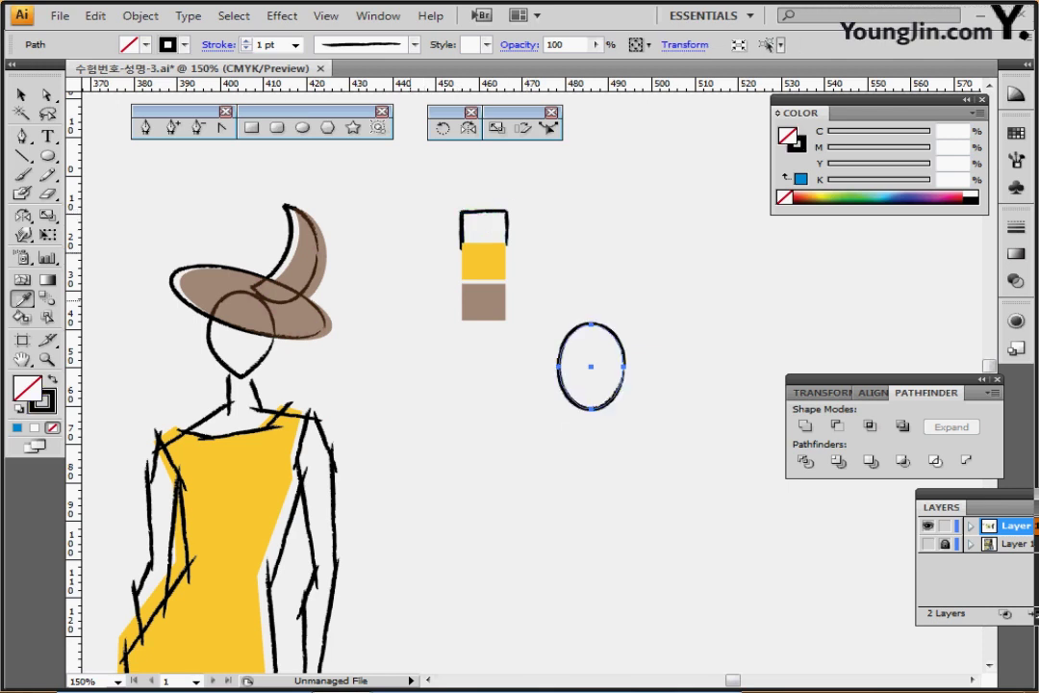
scroll(466, 438, down, 2)
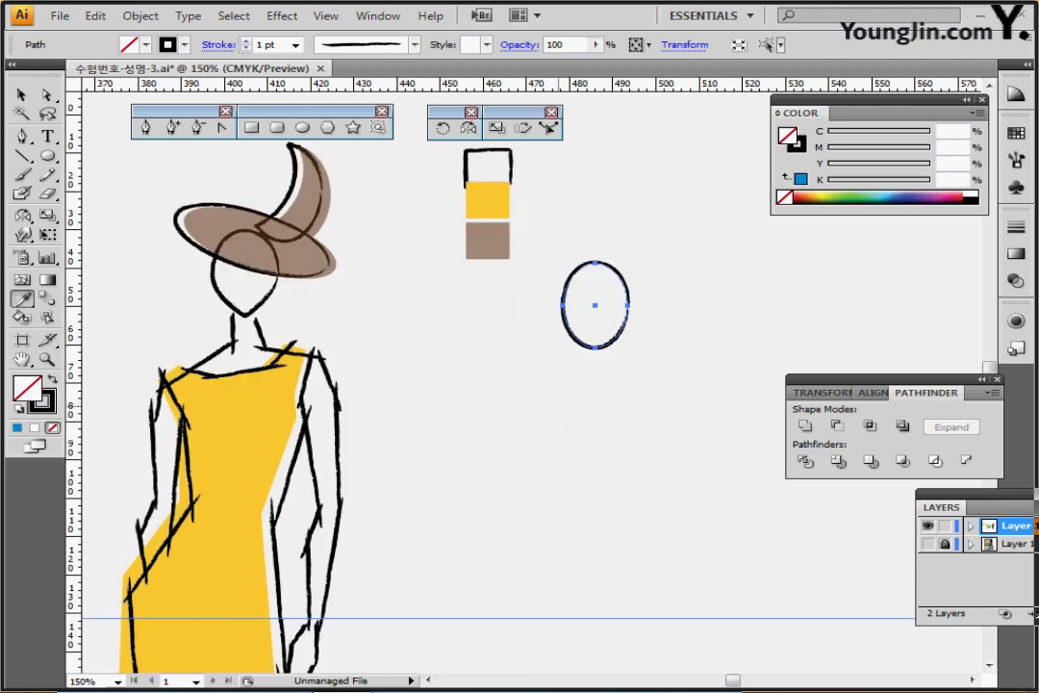
key(ctrl+shift+a)
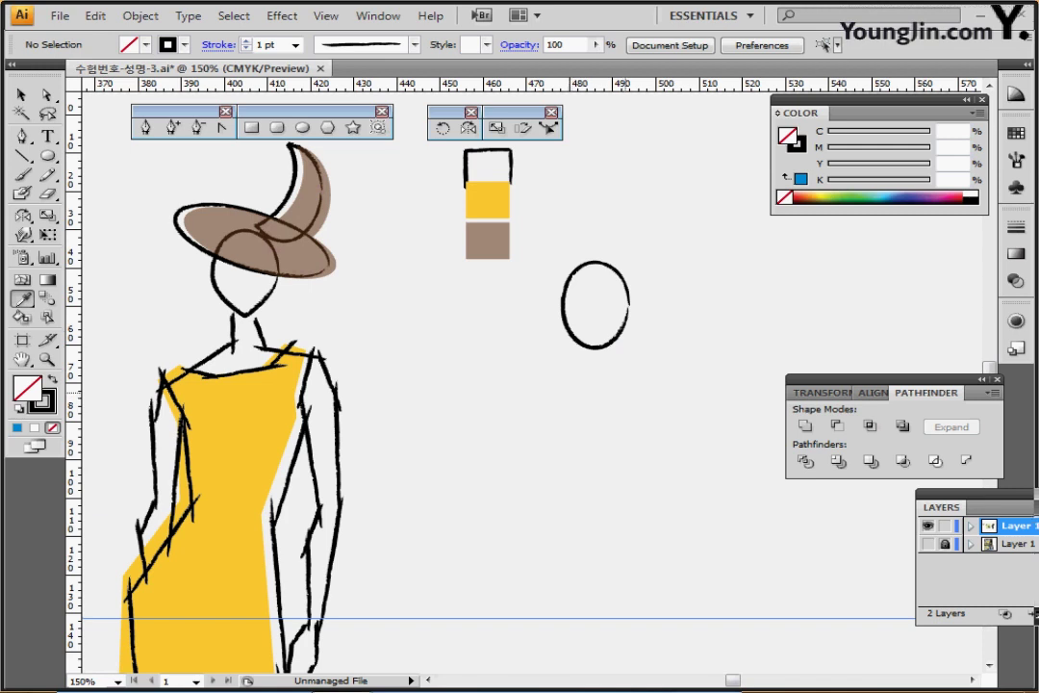
- Convert the ellipse's bottom anchor point to a corner to form a pointed chin
drag(564, 378, 607, 341)
click(222, 127)
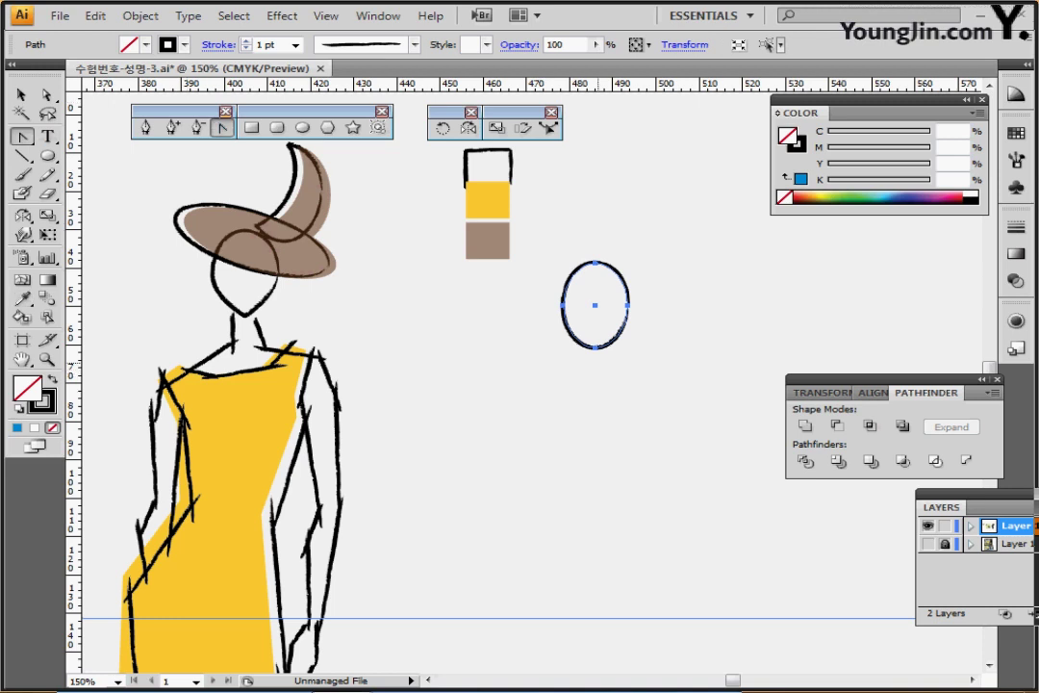
click(596, 348)
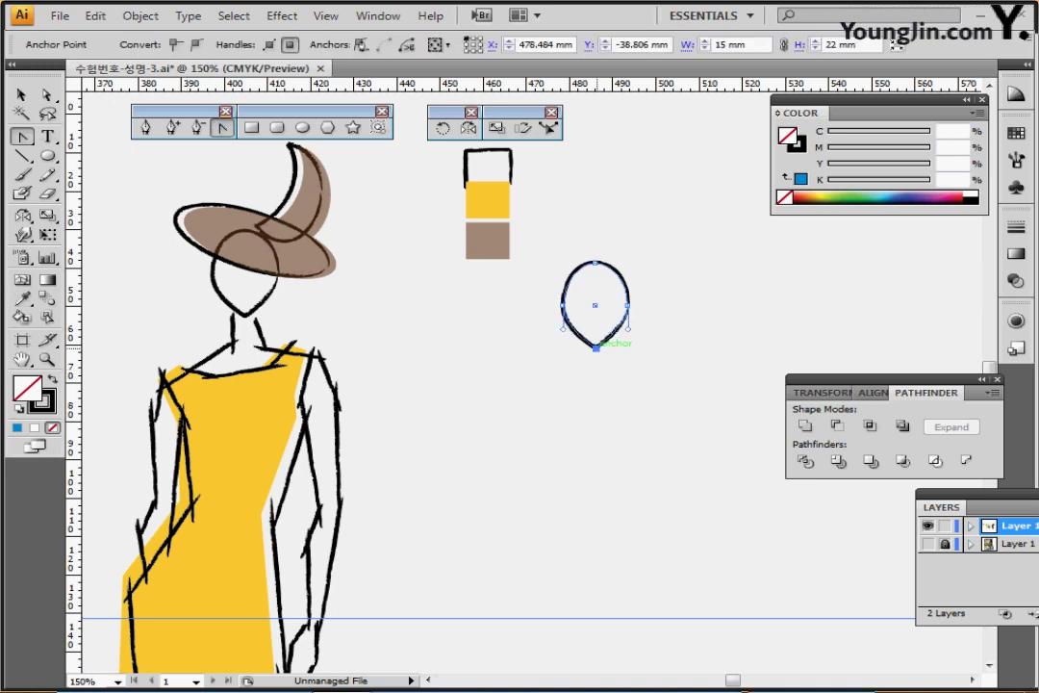
ctrl+click(585, 399)
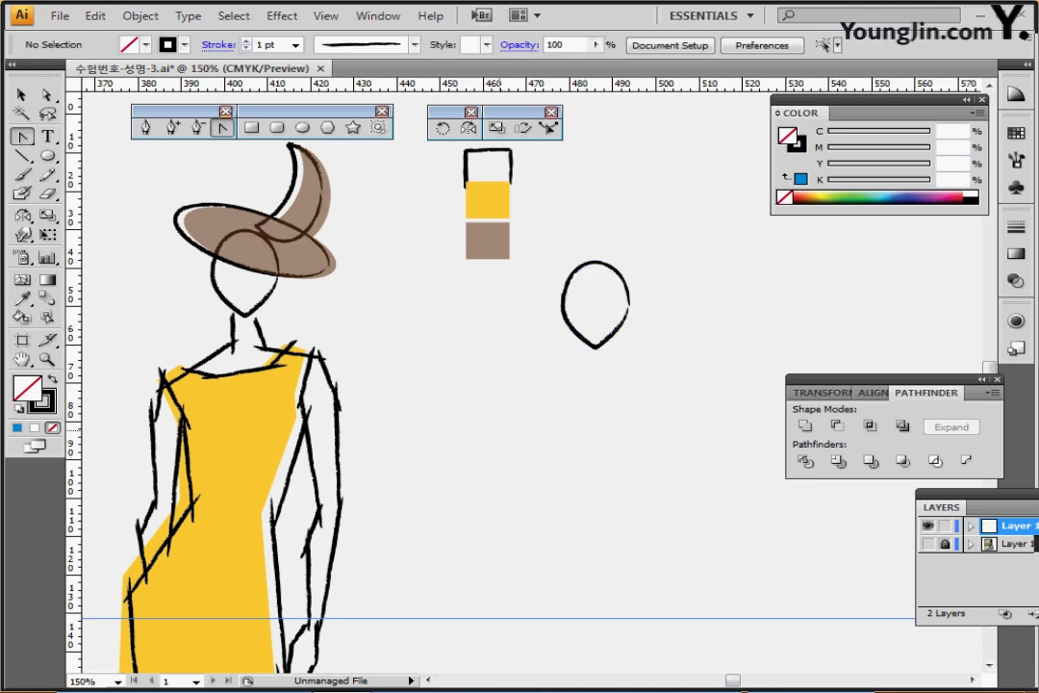
- Sketch straight neck, shoulder and arm strokes beneath the practice head, and delete the whole practice drawing
click(23, 156)
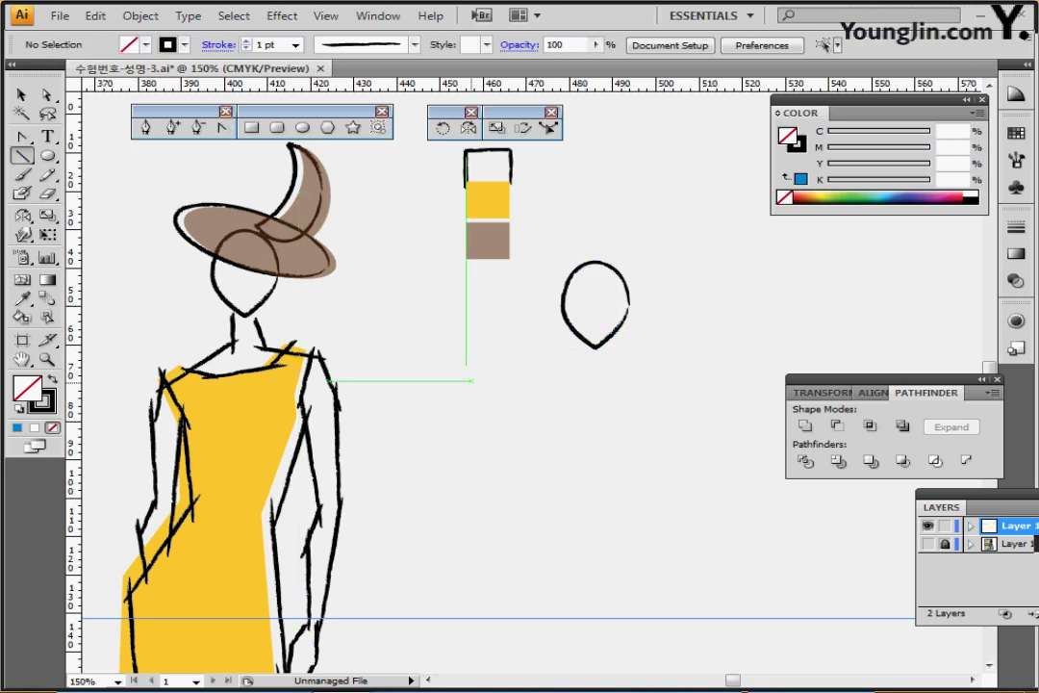
mouse_move(577, 341)
mouse_down()
mouse_move(581, 367)
mouse_move(616, 373)
mouse_move(525, 394)
mouse_move(547, 508)
mouse_up()
key(ctrl+z)
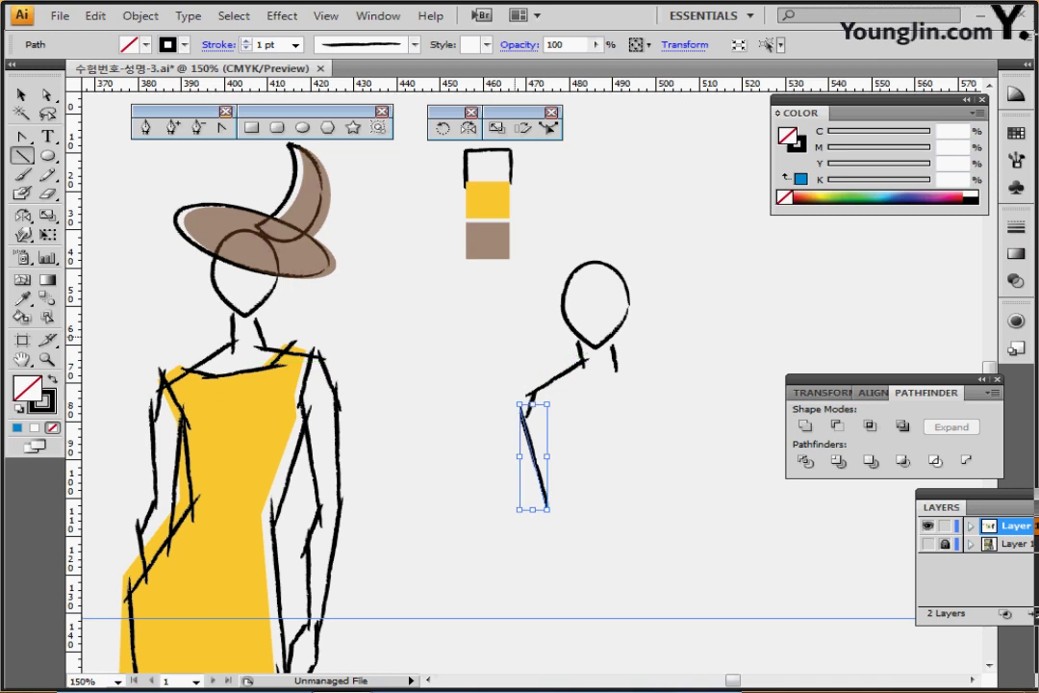
mouse_move(500, 322)
mouse_down()
mouse_move(613, 521)
mouse_move(630, 531)
mouse_up()
key(Delete)
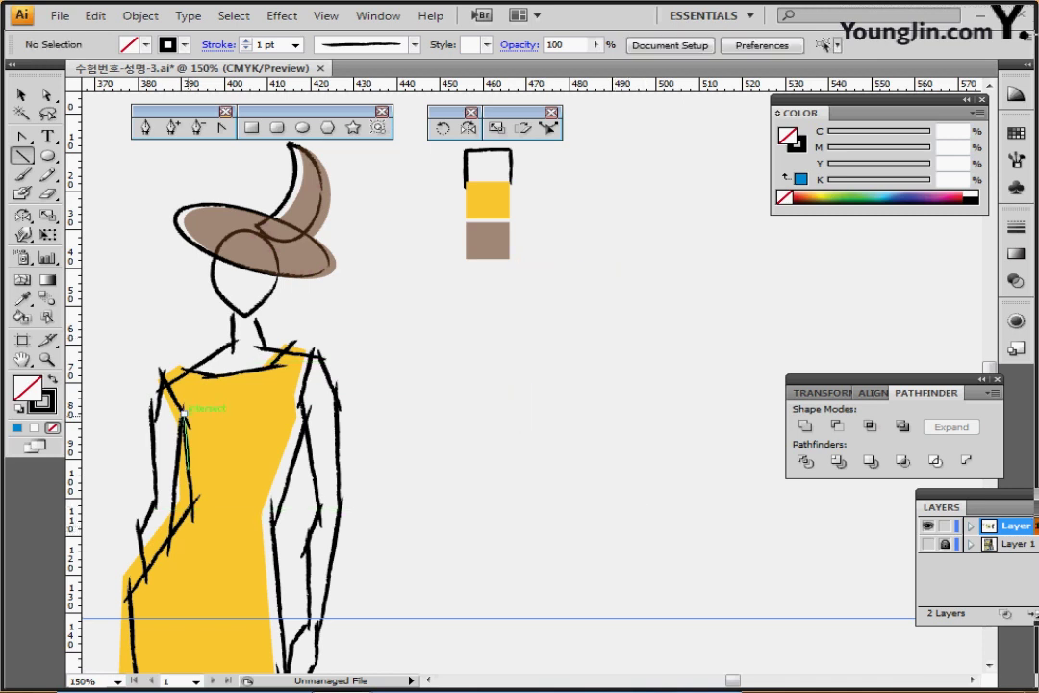
- Select the figure's charcoal outline strokes, leaving the hat and the yellow dress fill out of the selection
key(ctrl+1)
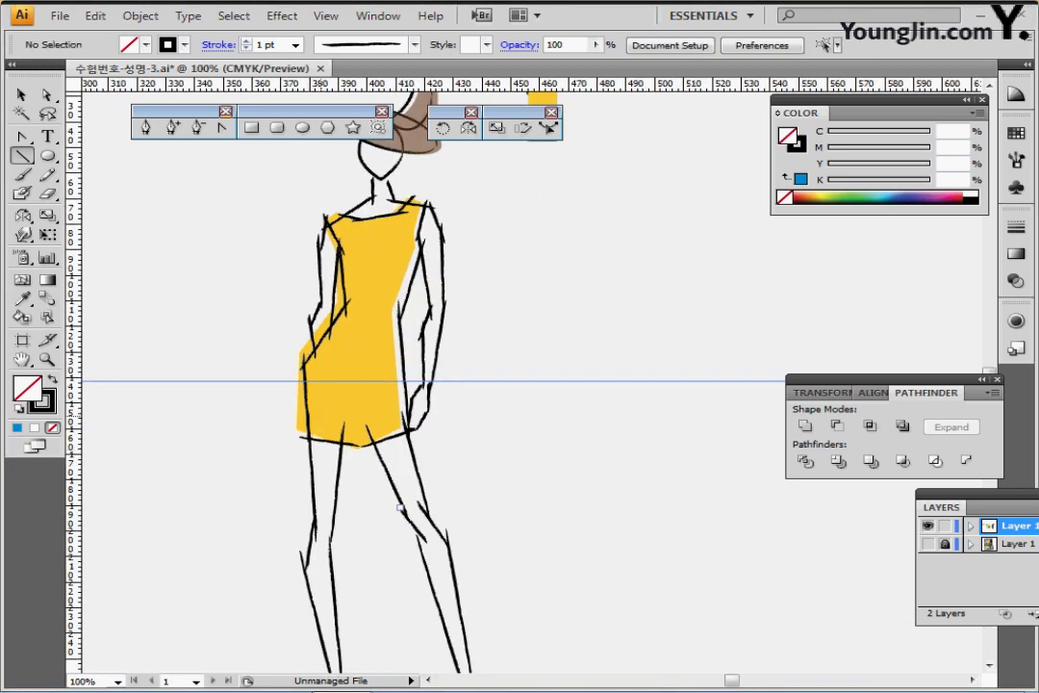
key(ctrl+minus)
drag(411, 415, 598, 418)
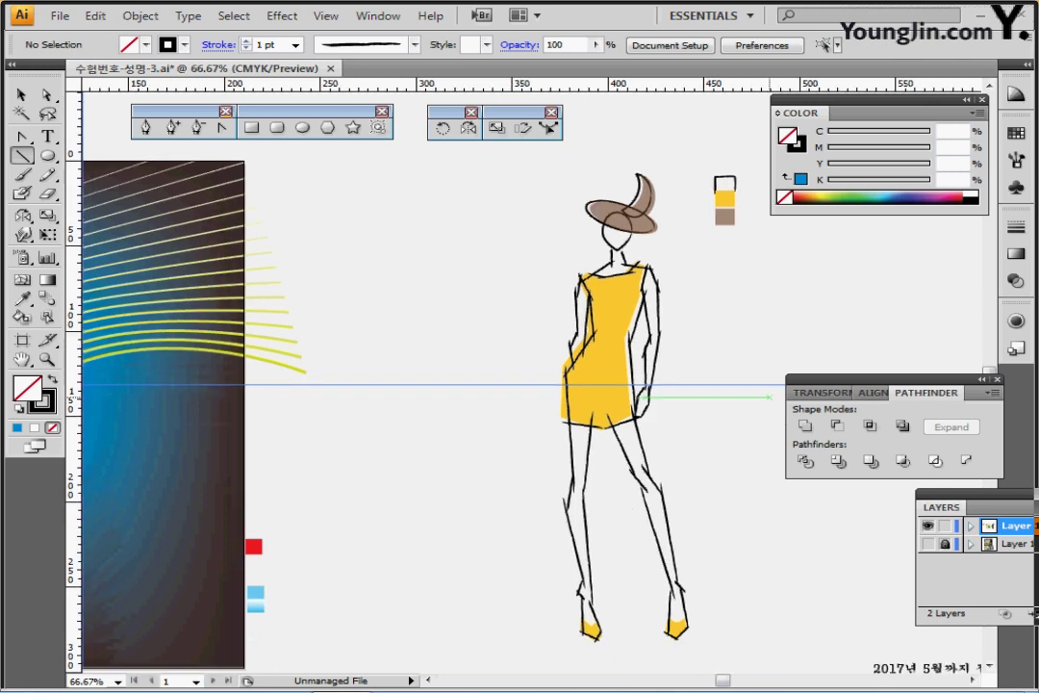
key(v)
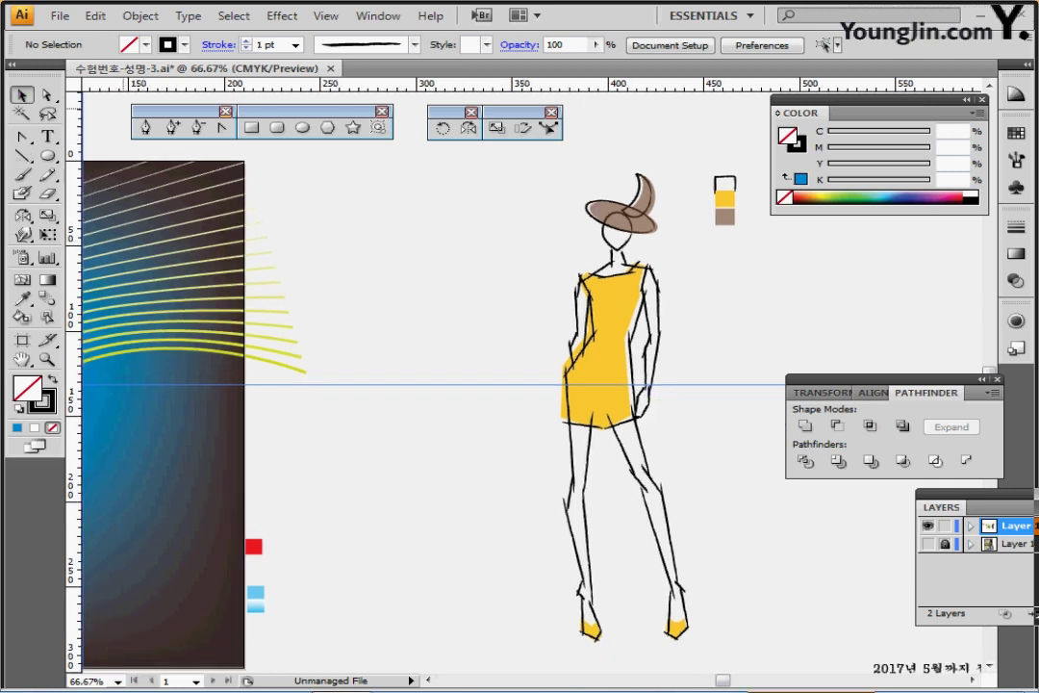
drag(564, 246, 699, 612)
right_click(610, 383)
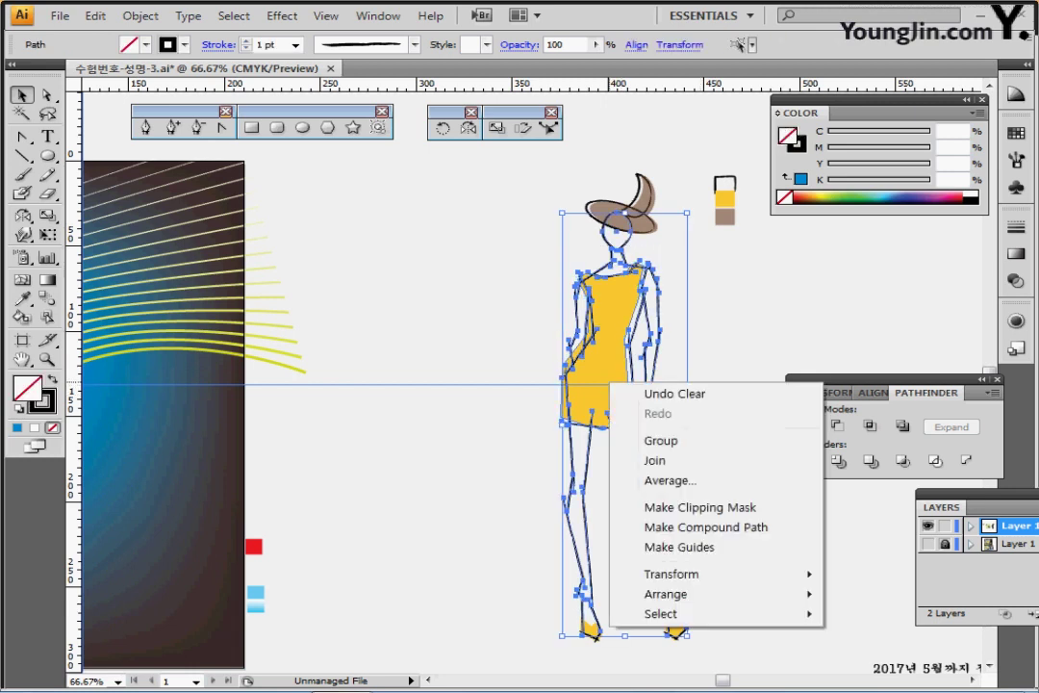
click(598, 362)
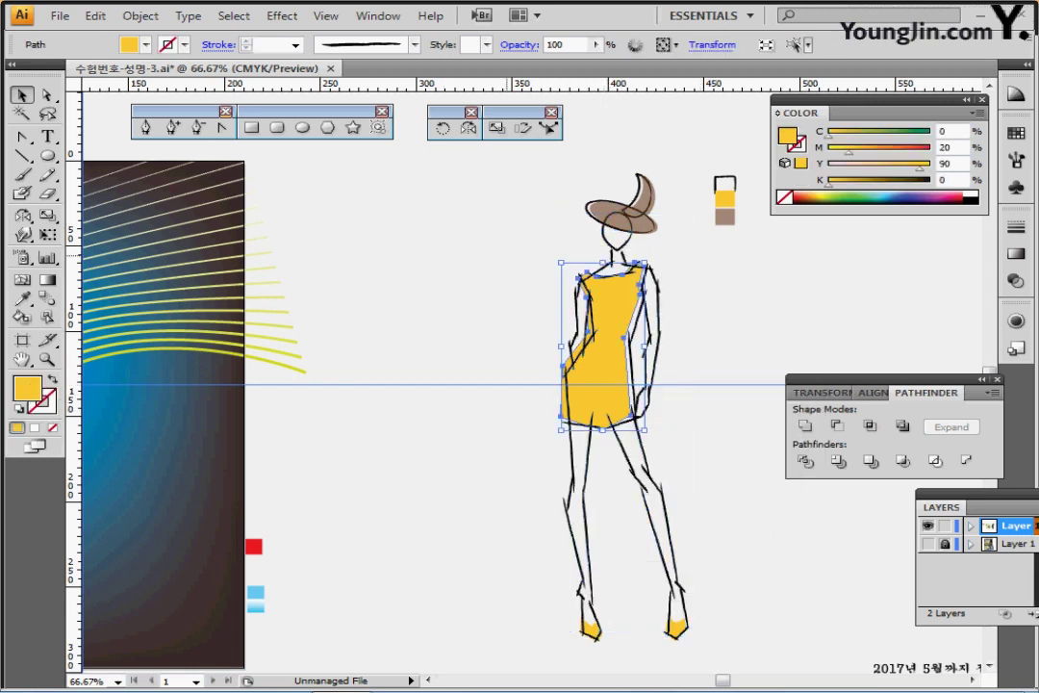
drag(517, 257, 721, 600)
drag(517, 599, 516, 599)
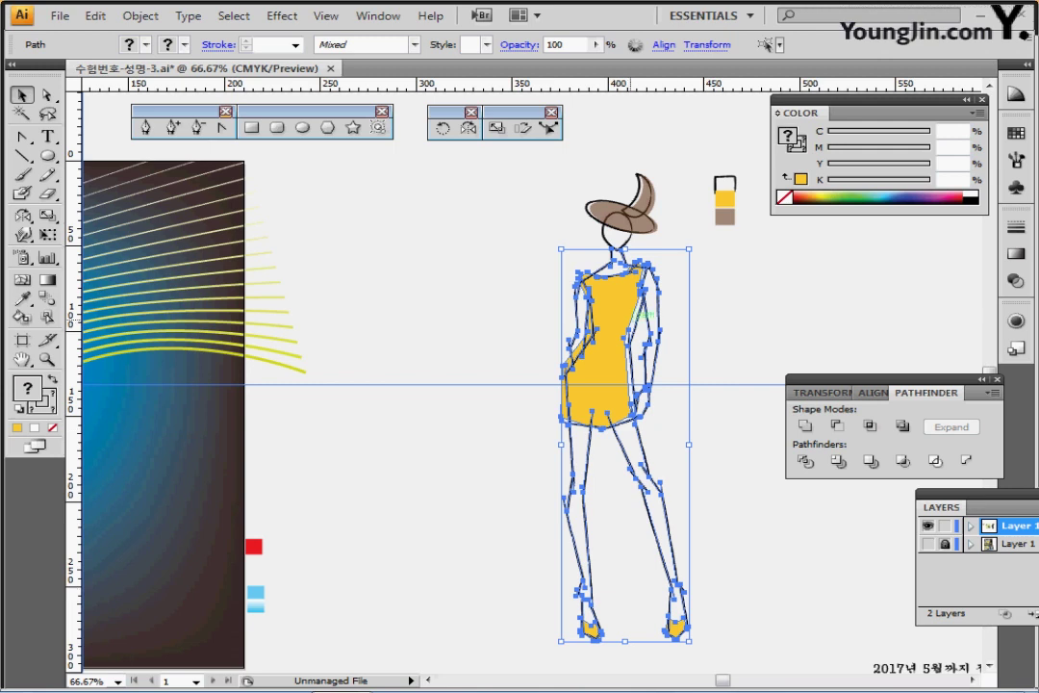
drag(527, 229, 702, 573)
shift+click(635, 198)
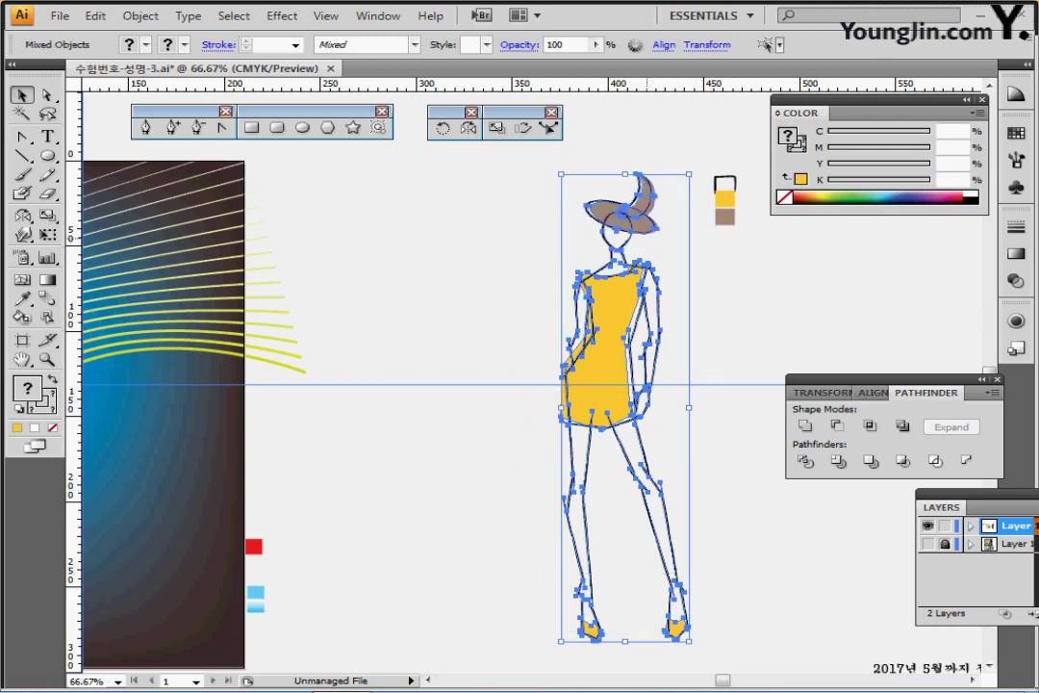
shift+click(643, 196)
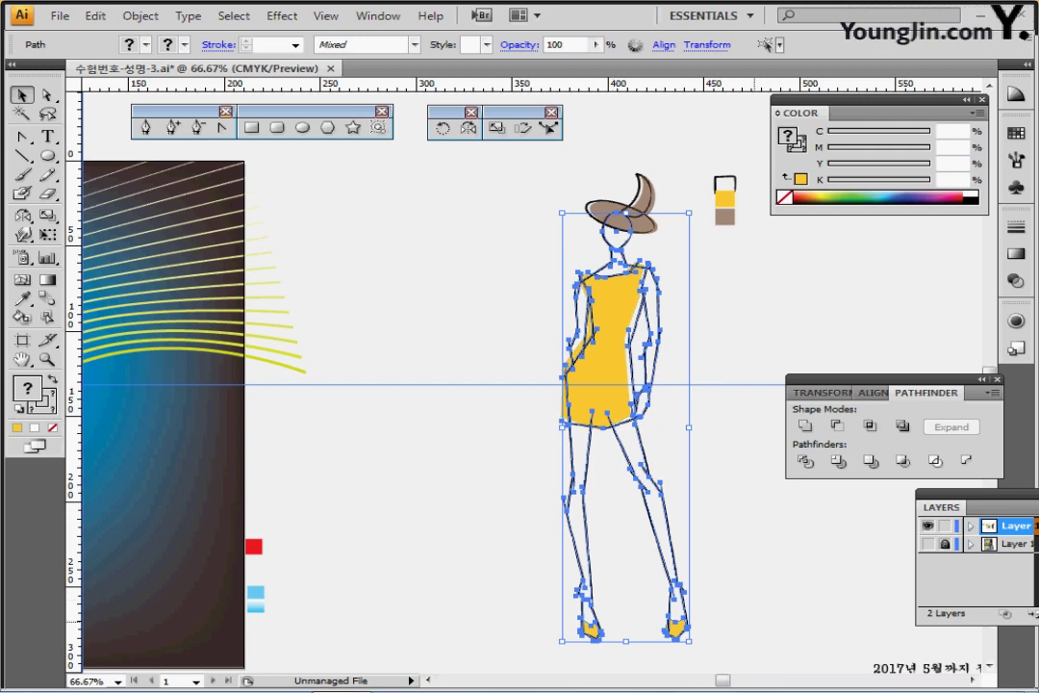
- Exclude both yellow shoe fills from the selection and try to move the dress fill sideways
shift+click(591, 631)
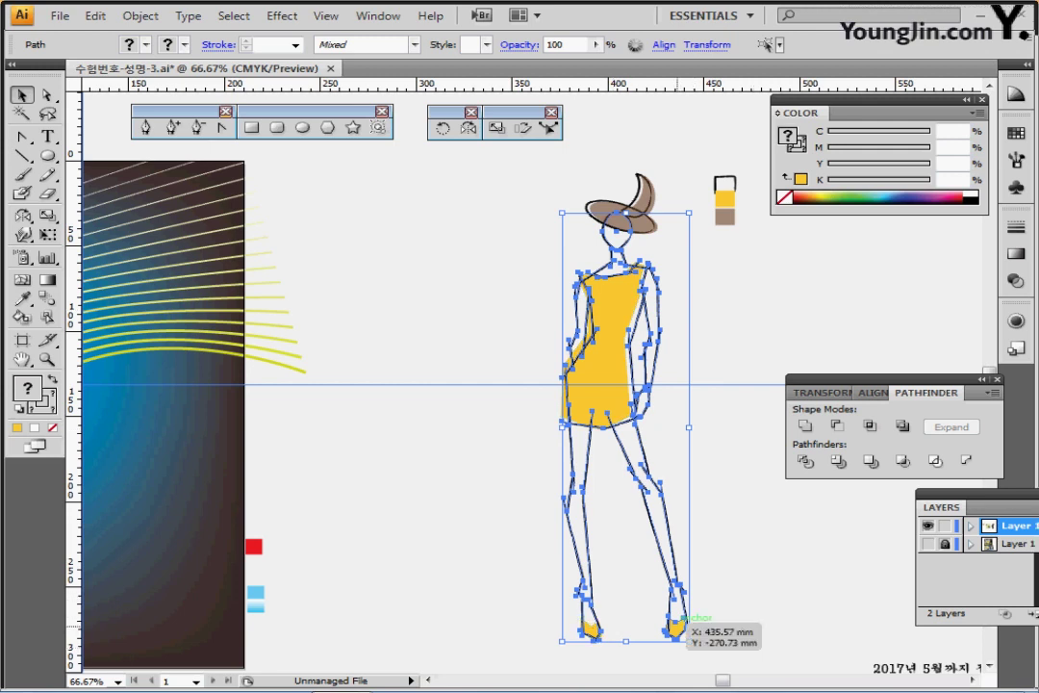
shift+click(676, 631)
drag(632, 434, 484, 417)
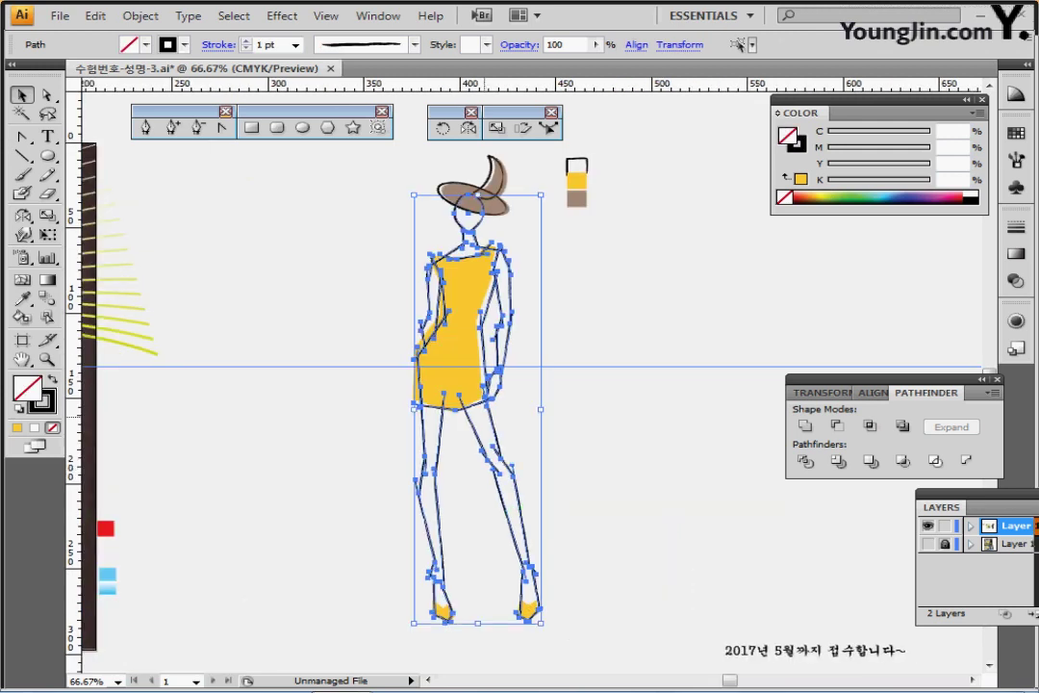
drag(455, 329, 699, 329)
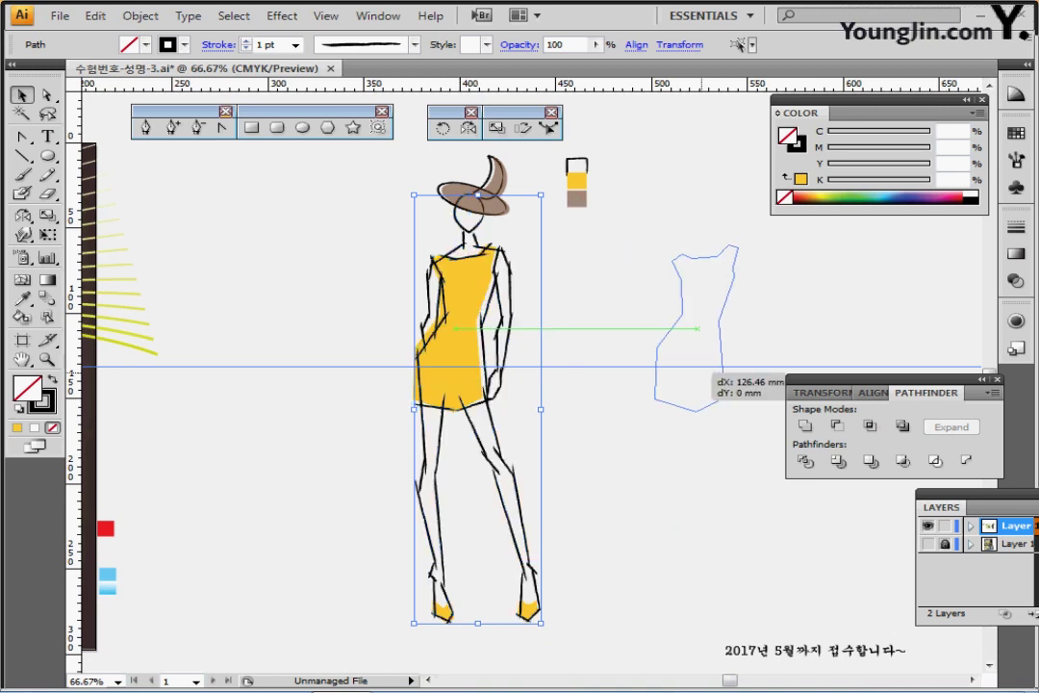
key(ctrl+z)
- Duplicate the figure without its hat, together with the color swatches, into the empty area to its right and deselect the copy
drag(356, 257, 534, 568)
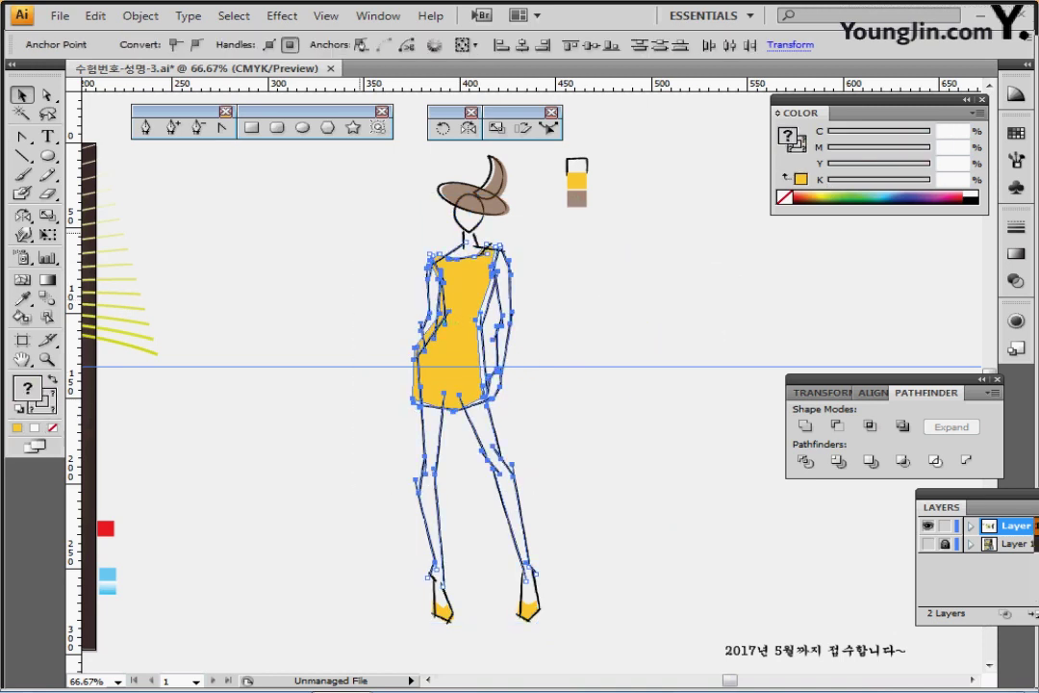
drag(376, 207, 570, 630)
drag(377, 172, 573, 624)
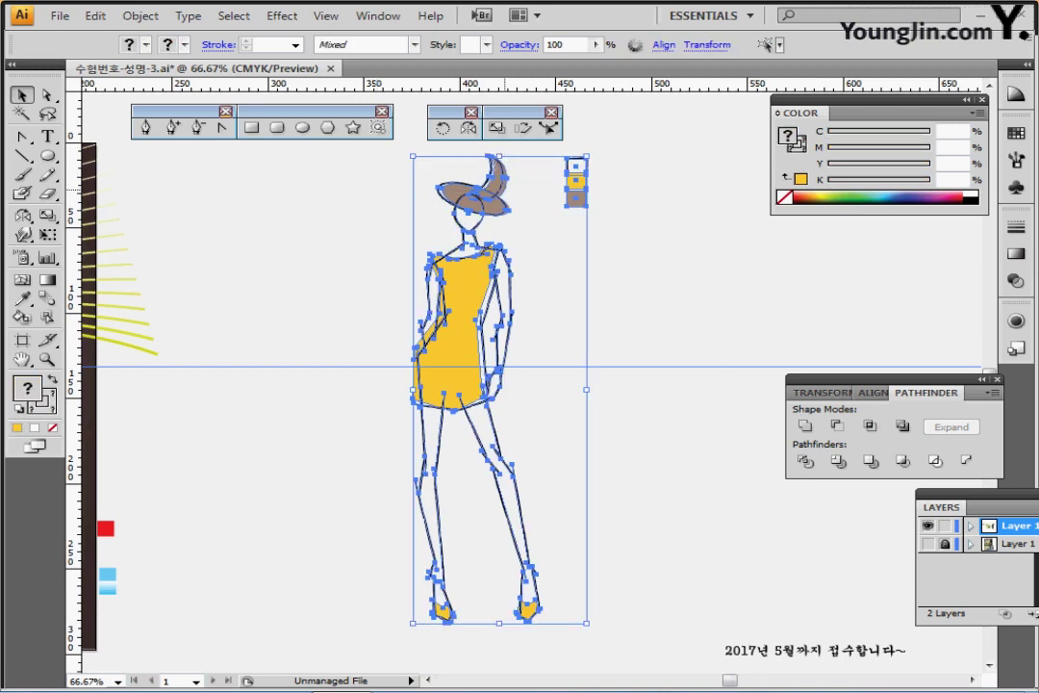
shift+click(502, 187)
drag(479, 315, 693, 334)
click(755, 339)
- Examine the copied figure's yellow dress fill and how its path follows the charcoal outlines from neckline to hem
click(668, 348)
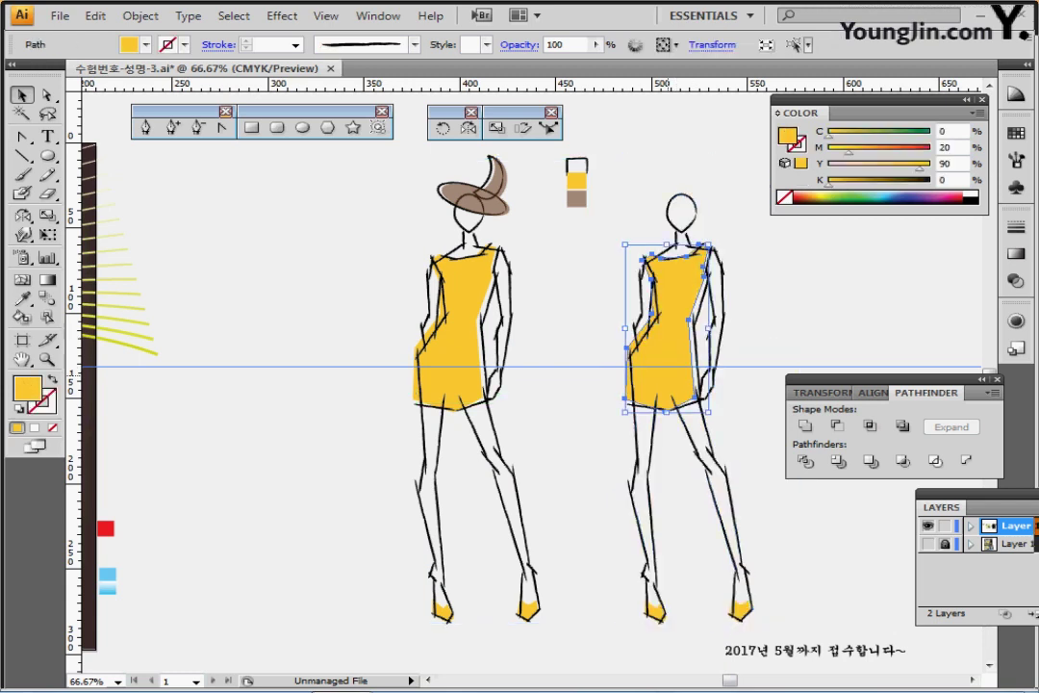
click(681, 572)
ctrl+click(659, 327)
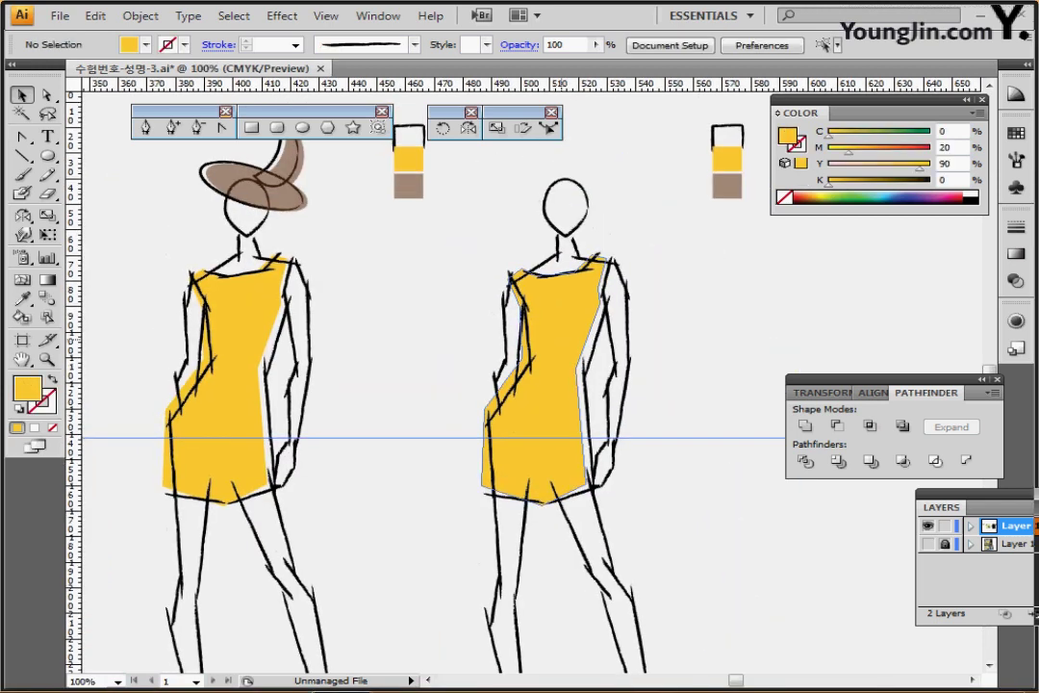
click(562, 340)
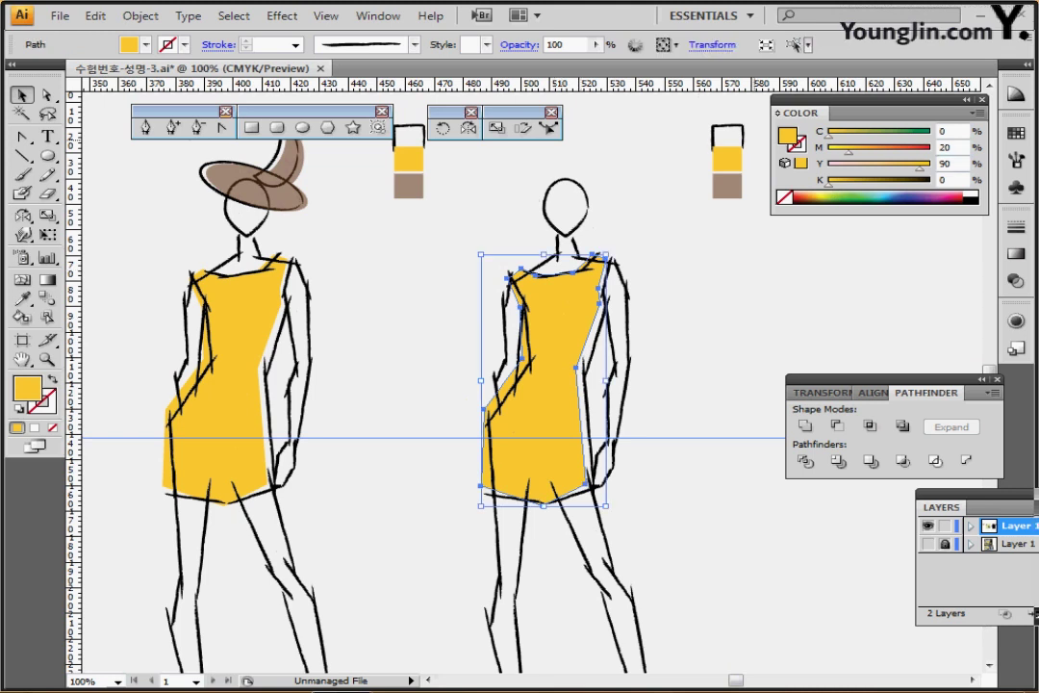
key(ctrl+shift+a)
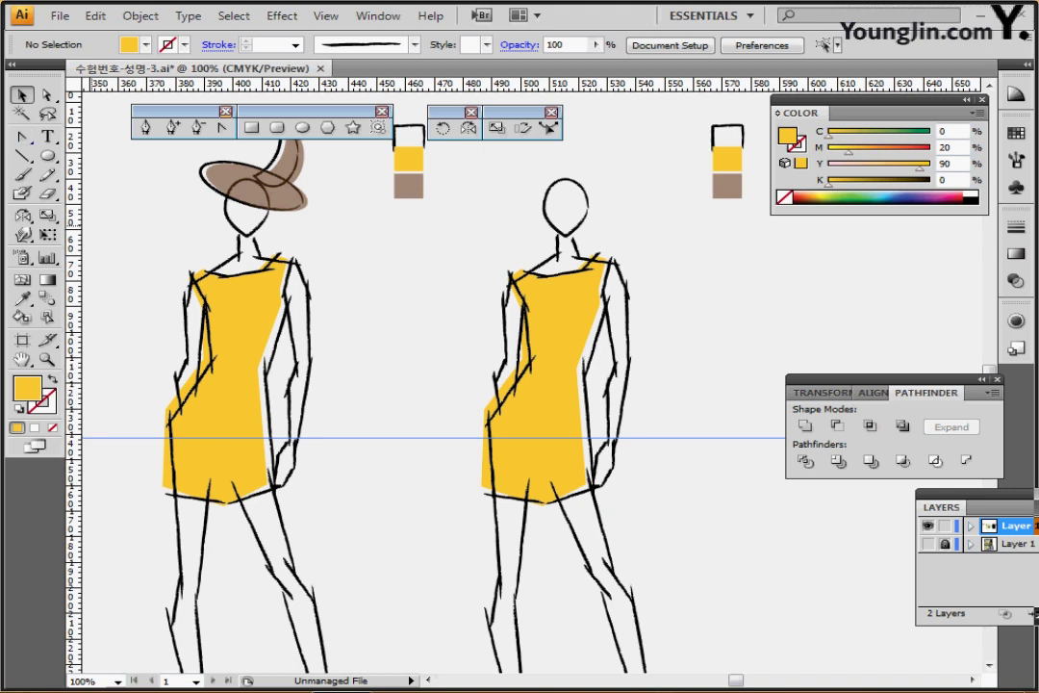
click(145, 127)
ctrl+click(570, 368)
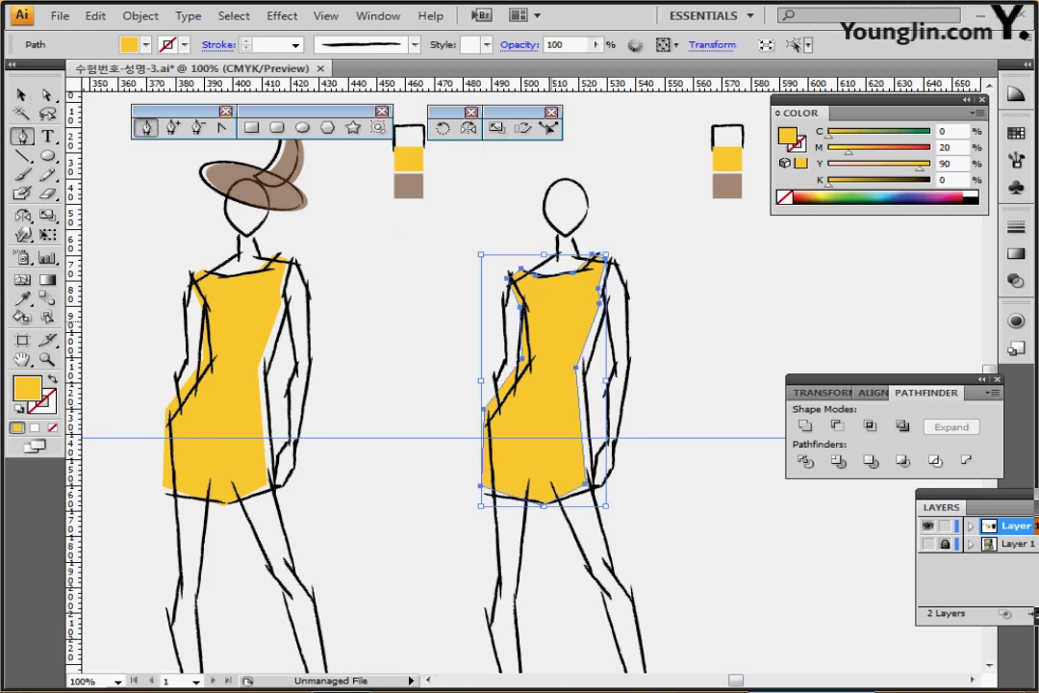
scroll(636, 370, down, 1)
scroll(539, 385, down, 2)
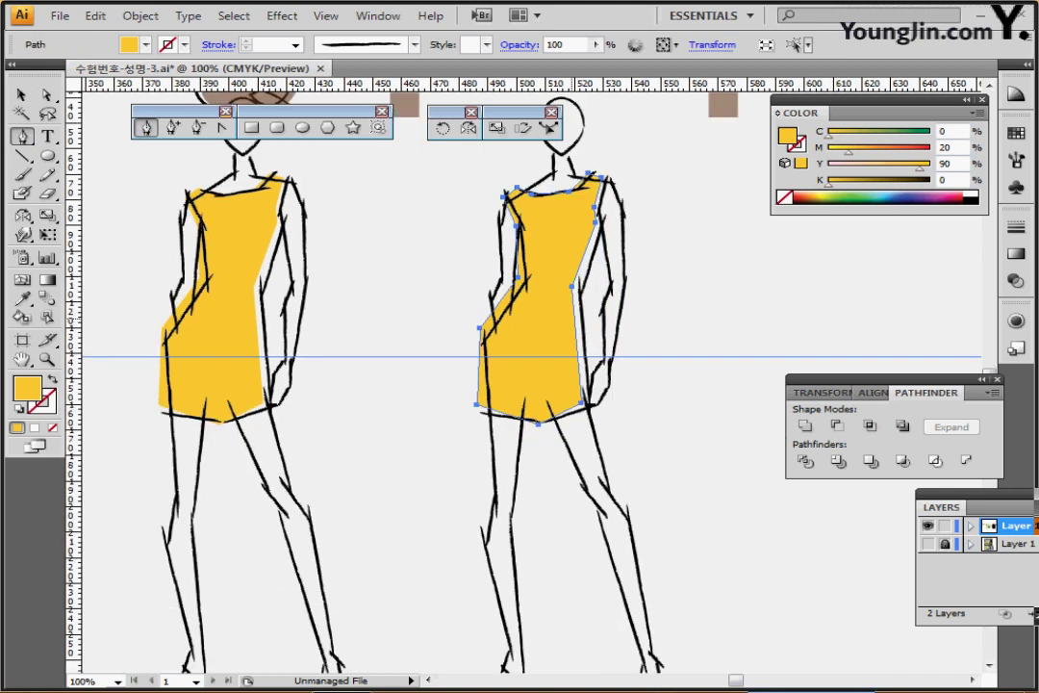
scroll(539, 385, down, 4)
drag(463, 339, 433, 490)
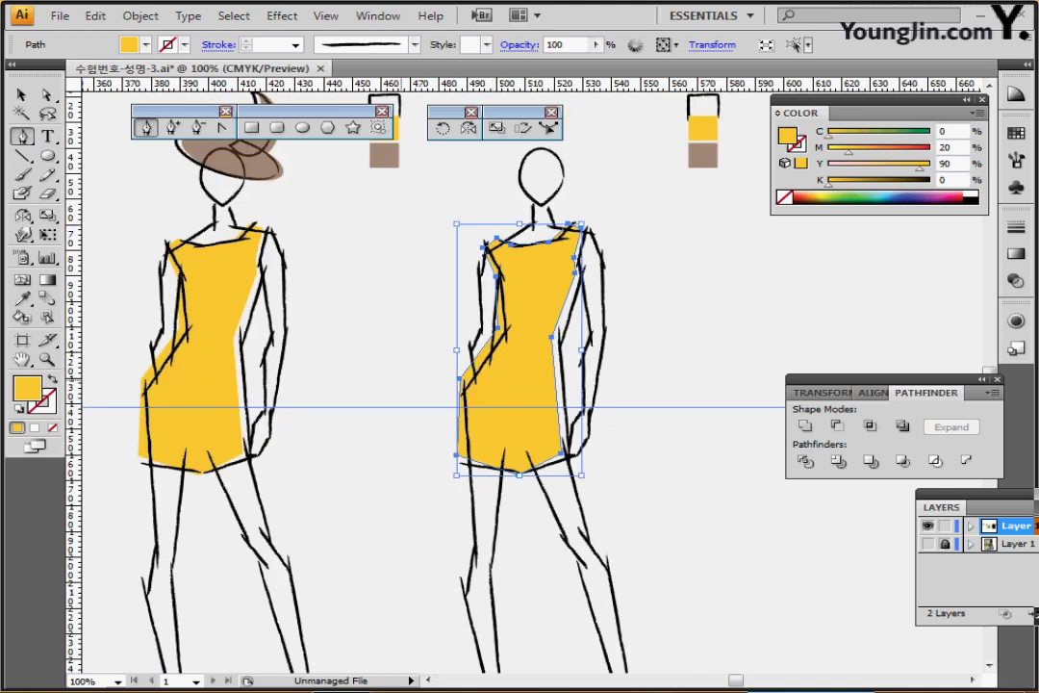
ctrl+click(433, 377)
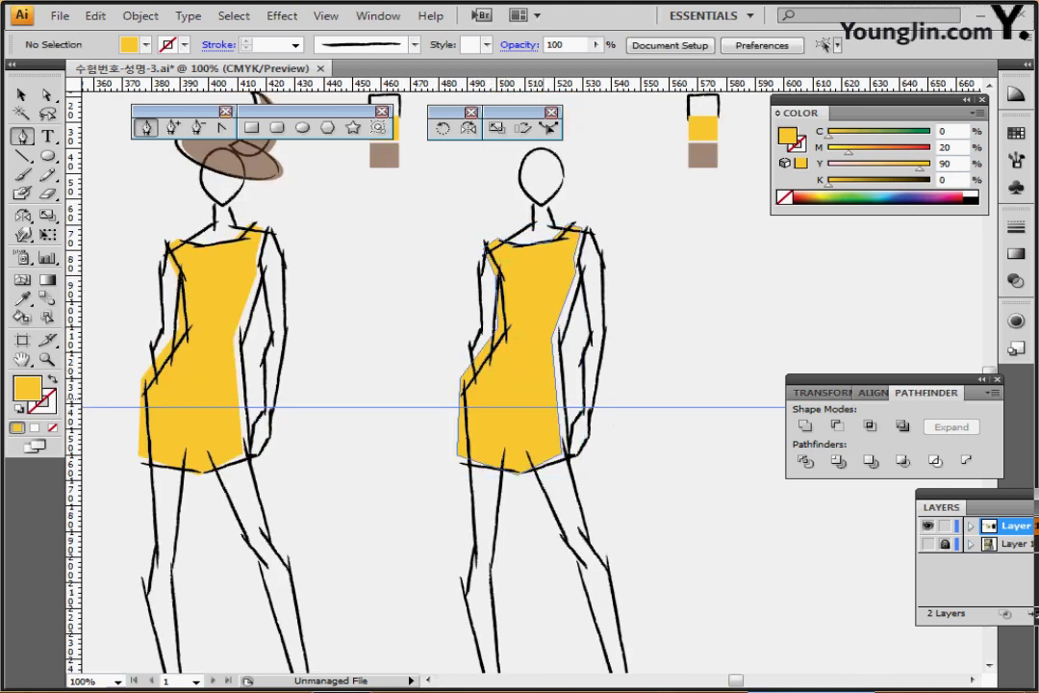
ctrl+click(520, 423)
drag(667, 504, 663, 325)
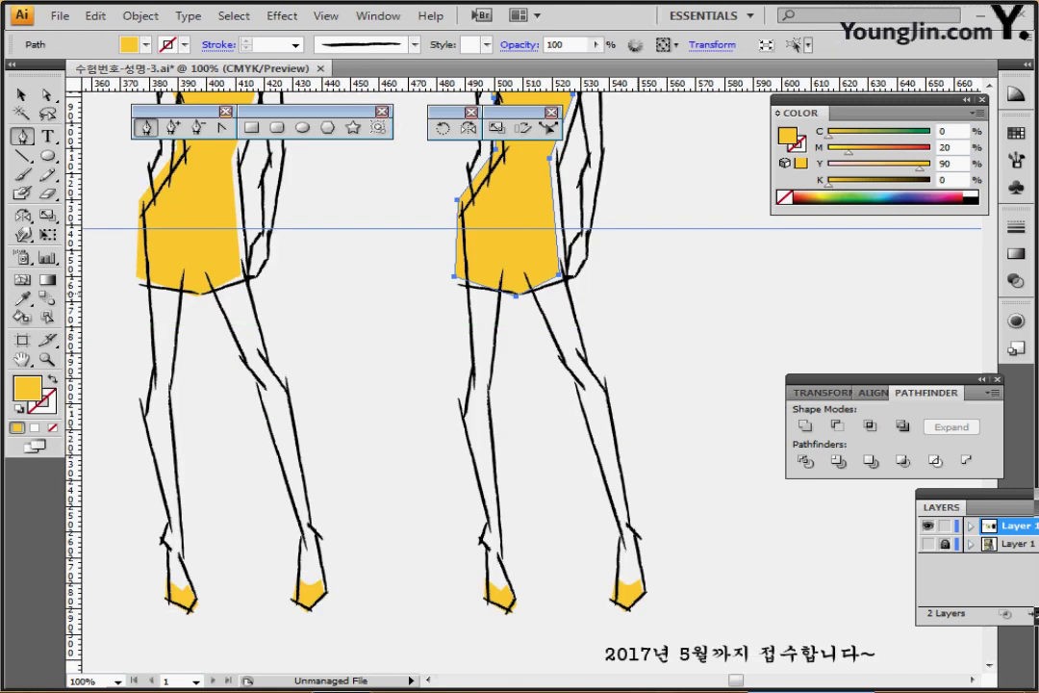
scroll(529, 385, up, 10)
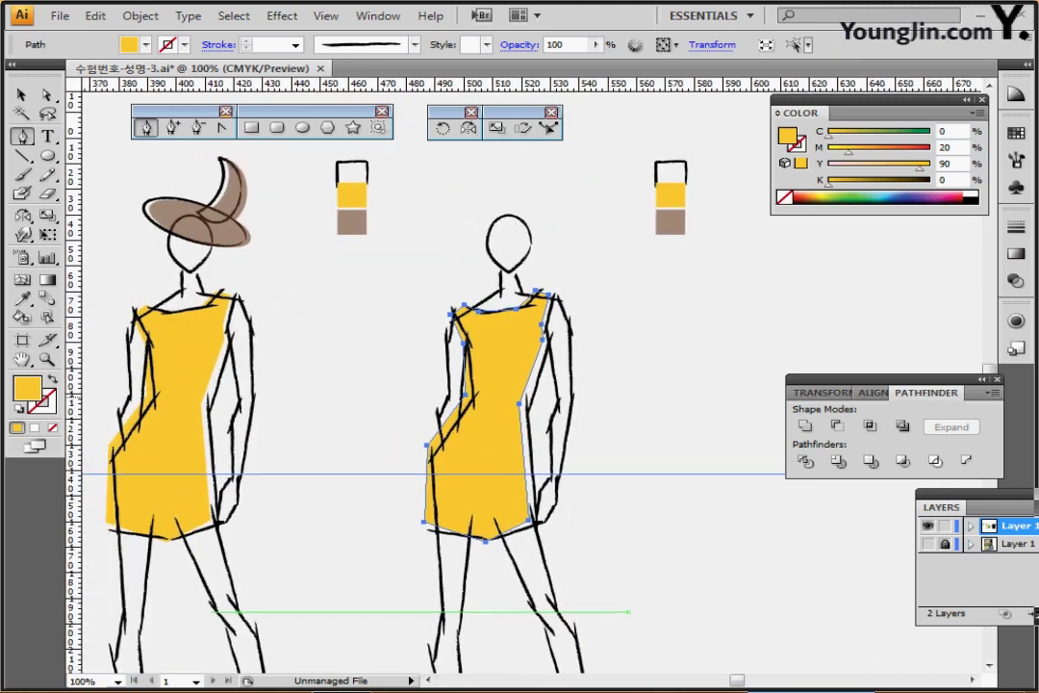
key(ctrl+shift+a)
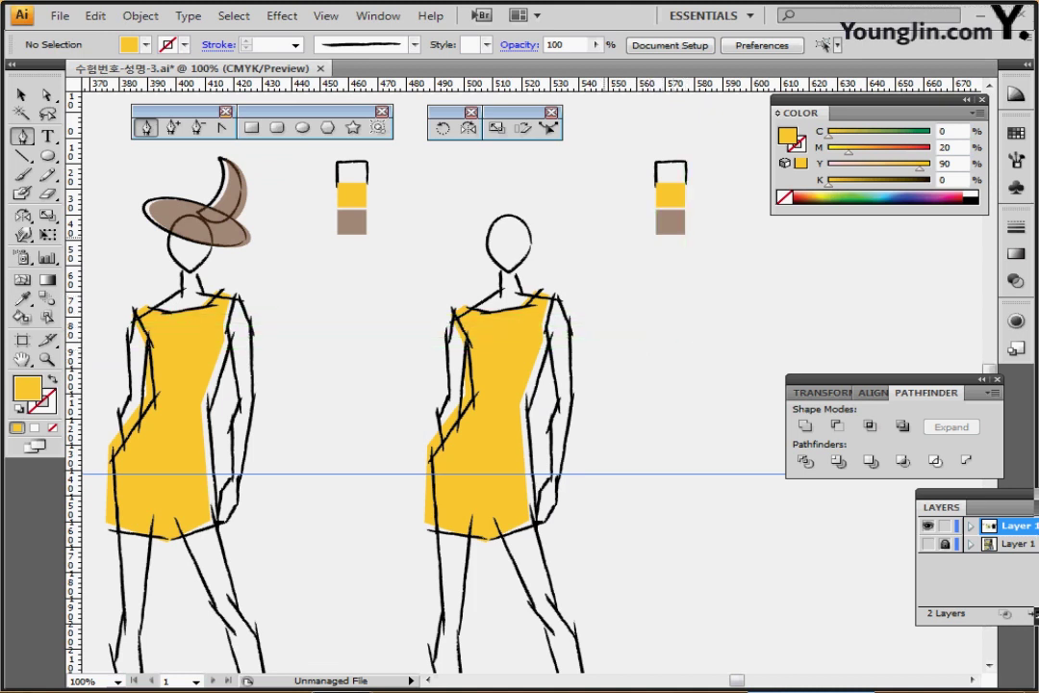
- Draw a wide ellipse across the copied head as a hat brim, using the outline sample's black charcoal stroke, and flatten it slightly
drag(597, 114, 696, 167)
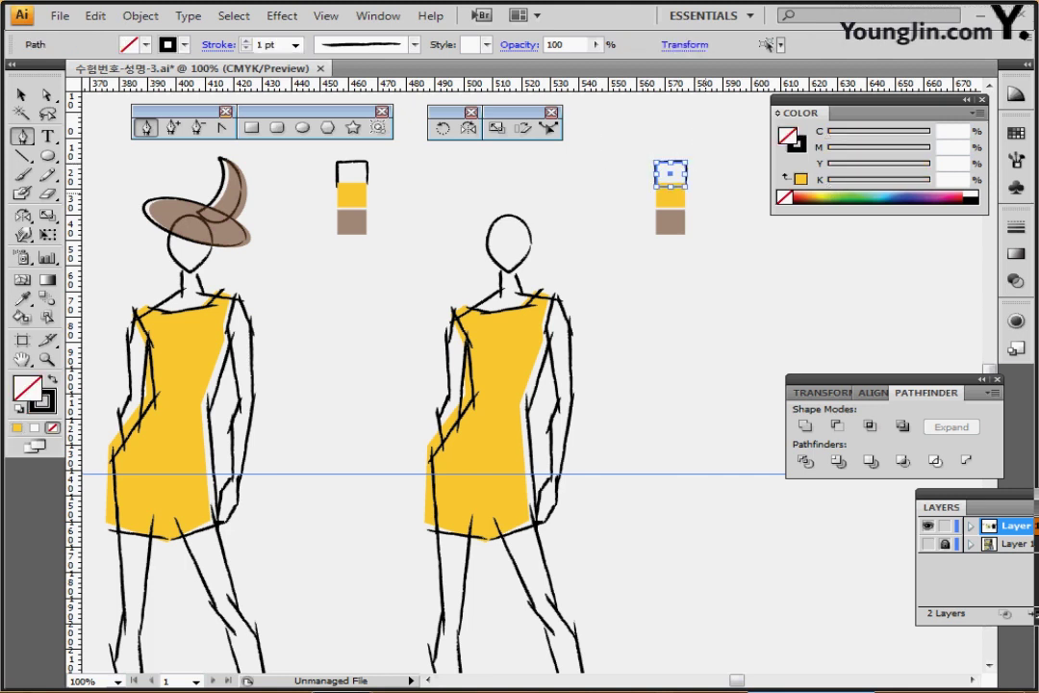
drag(693, 324, 629, 332)
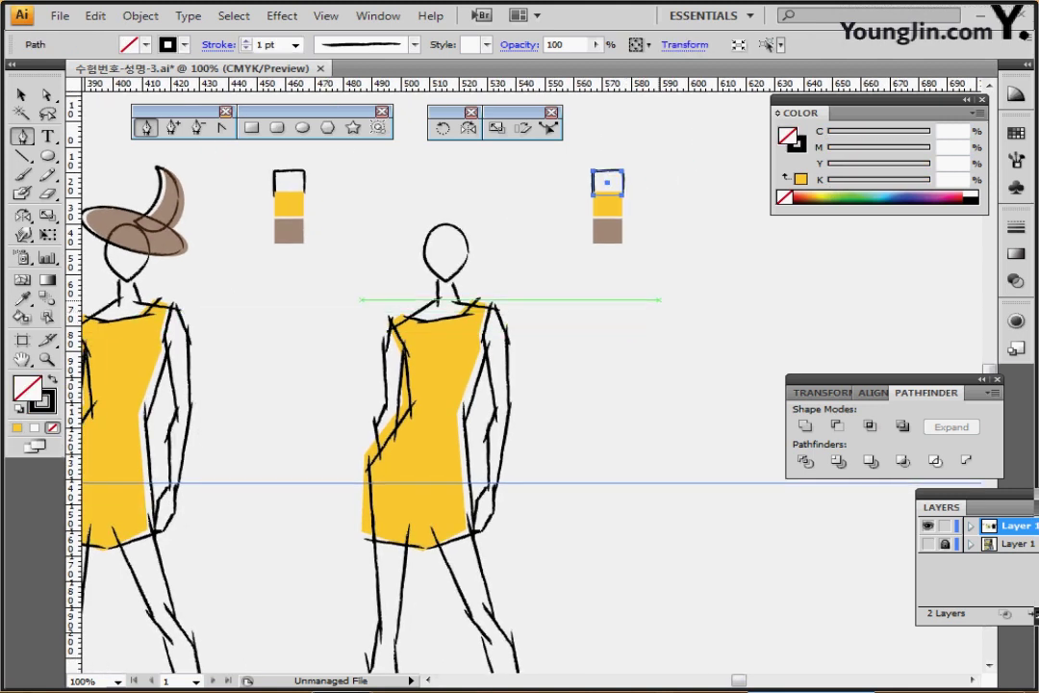
ctrl+click(658, 297)
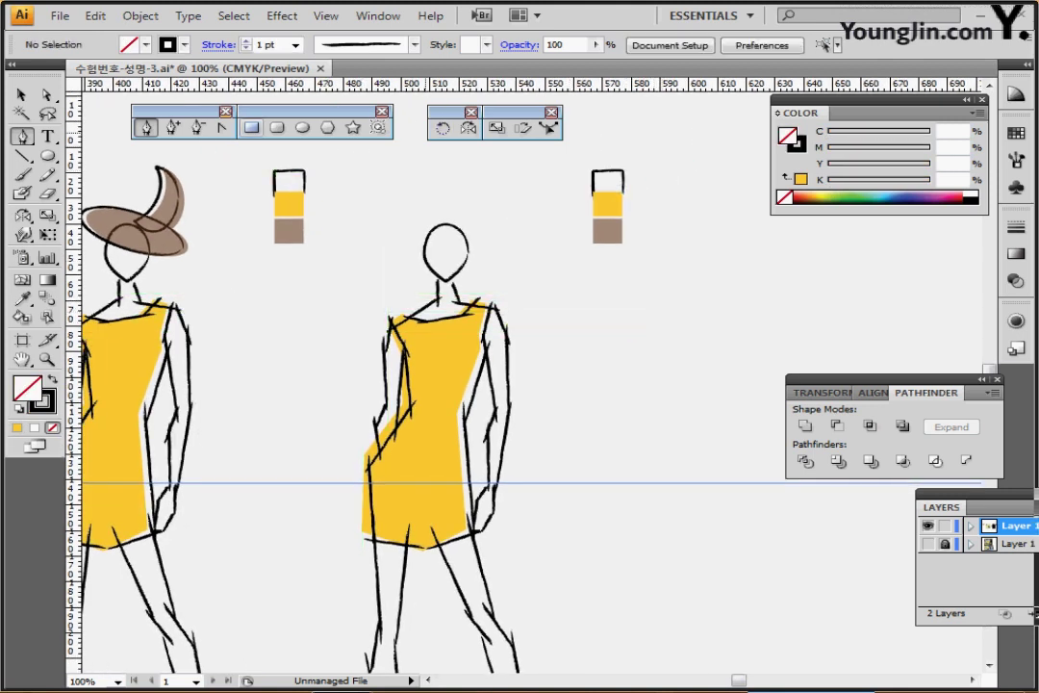
click(302, 127)
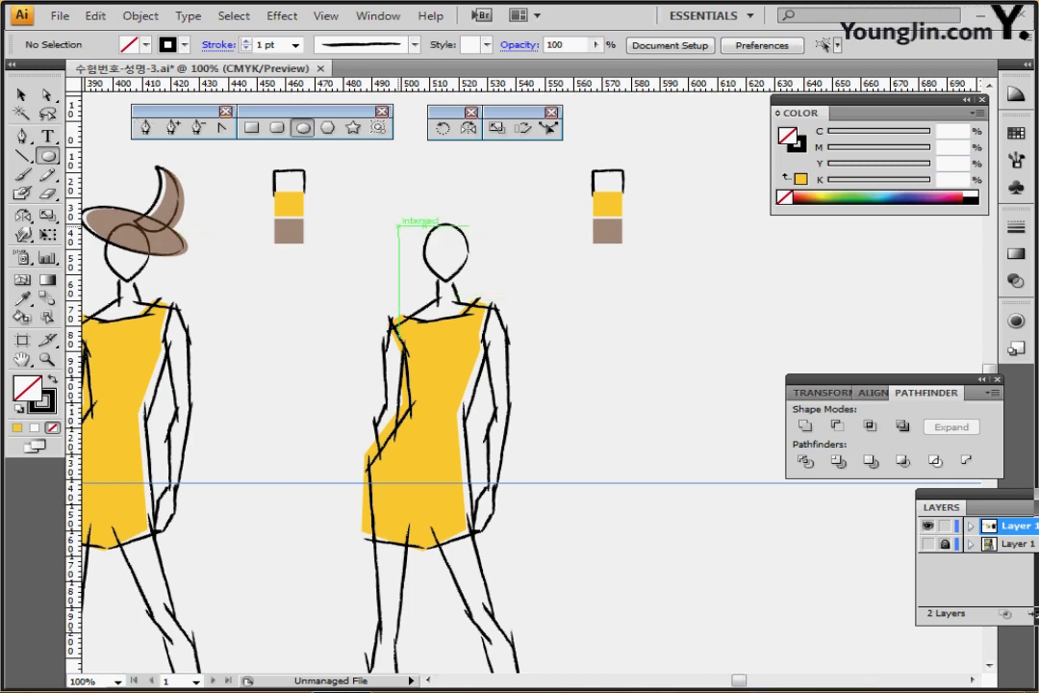
mouse_move(377, 207)
mouse_down()
mouse_move(508, 244)
mouse_move(491, 240)
mouse_up()
drag(433, 223, 446, 234)
key(ctrl+plus)
key(ctrl+plus)
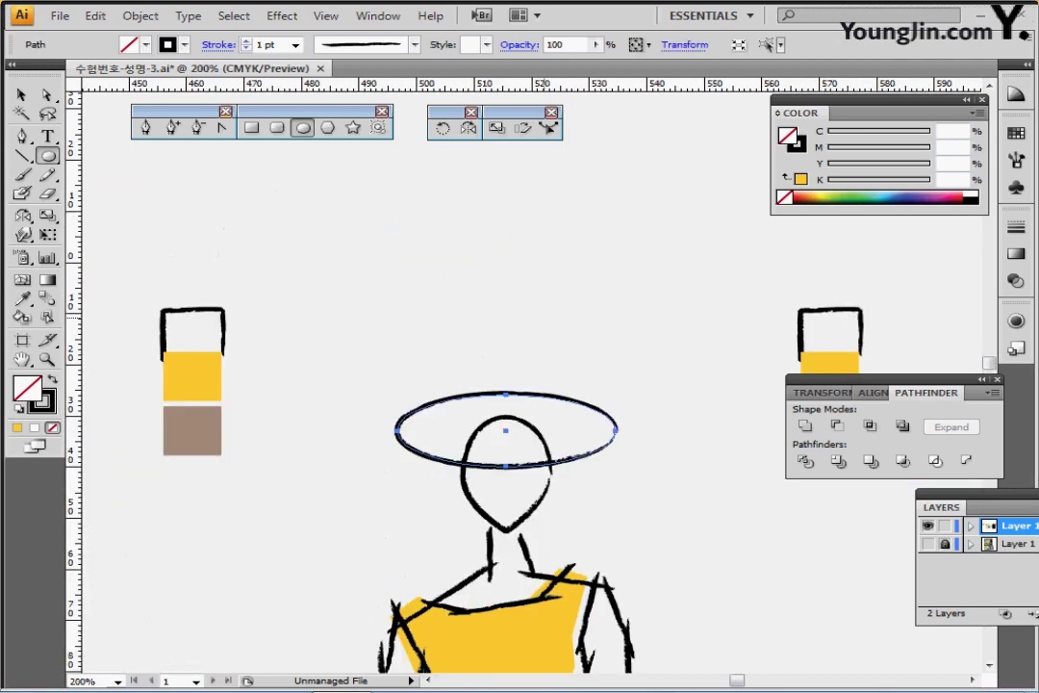
drag(472, 499, 485, 345)
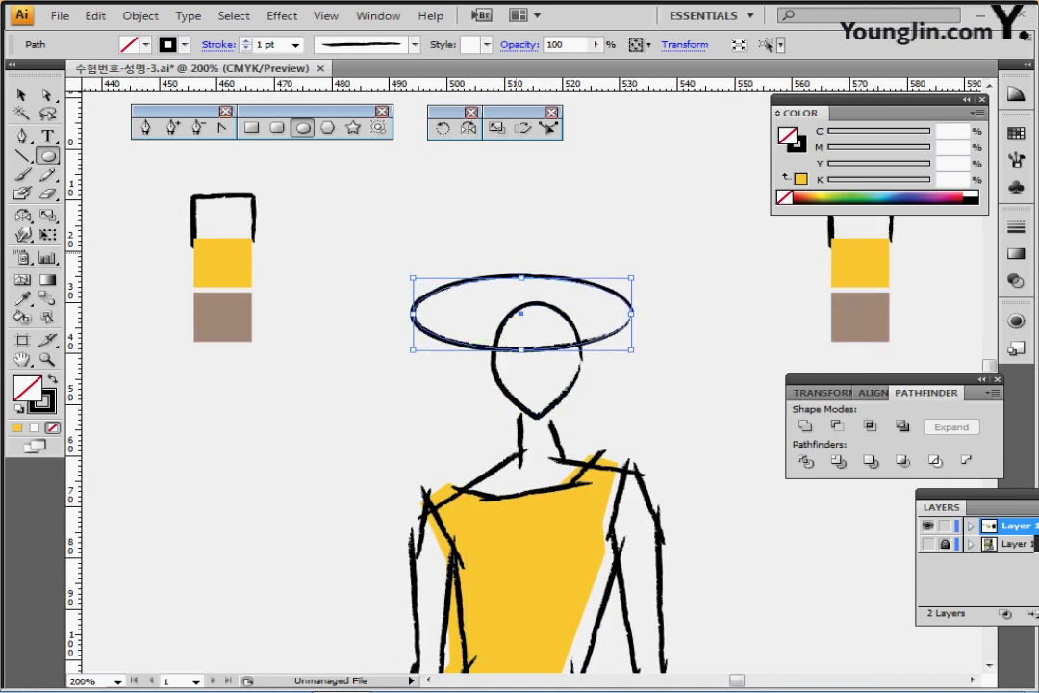
drag(522, 278, 522, 288)
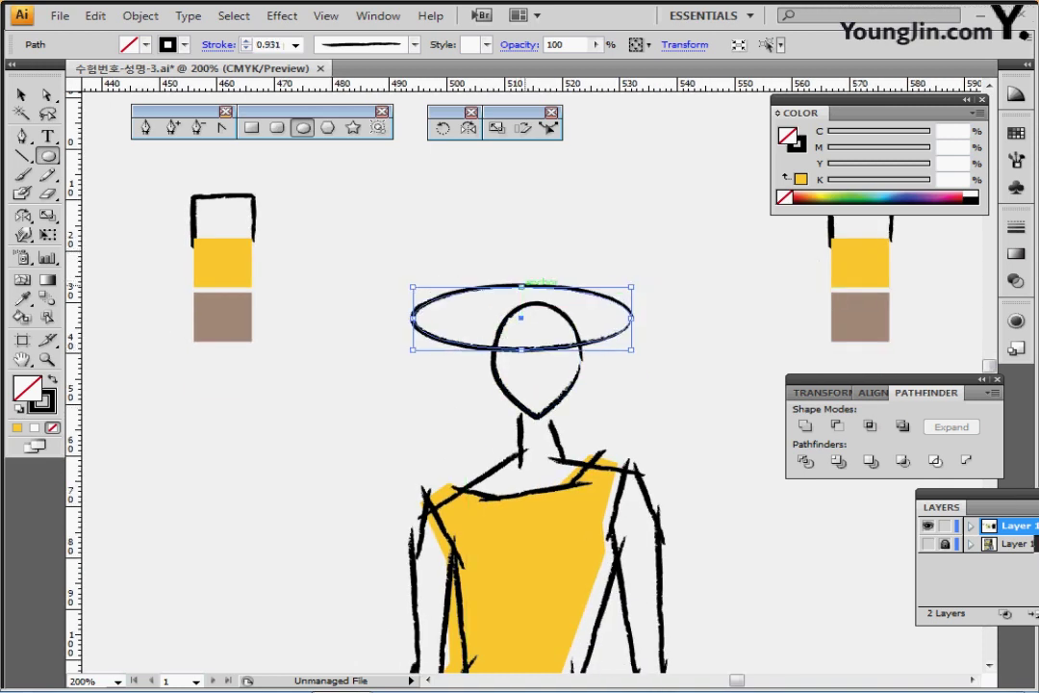
- Draw an upright ellipse about 22 mm wide and 29.5 mm high overlapping the hat brim, and make it smaller and narrower
drag(478, 231, 475, 263)
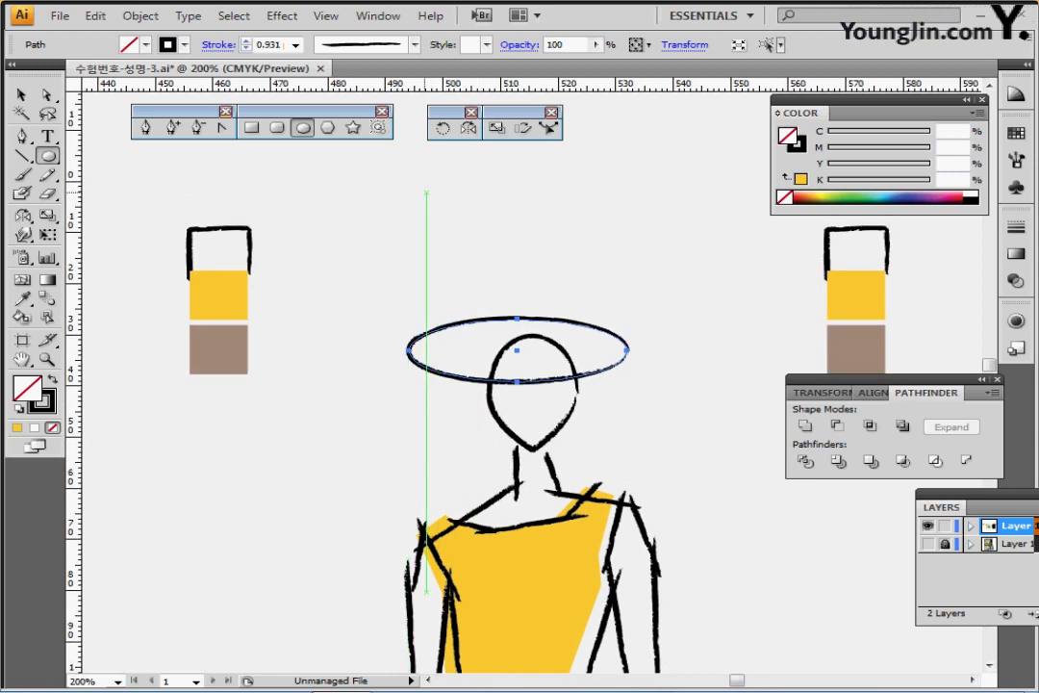
drag(429, 194, 553, 344)
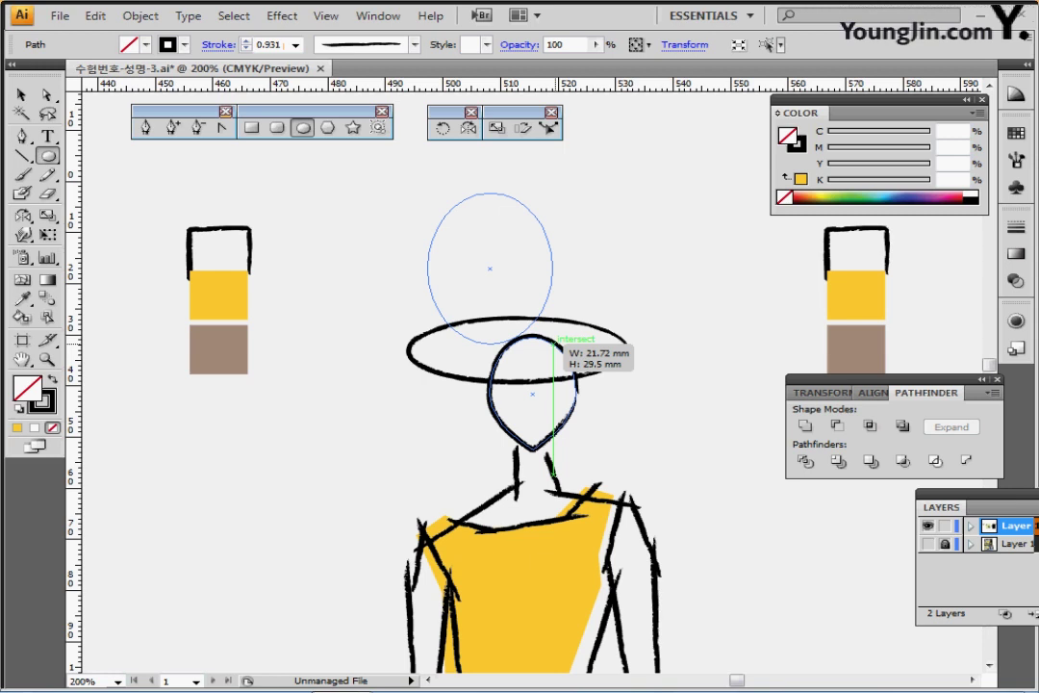
drag(554, 344, 553, 343)
drag(428, 193, 439, 213)
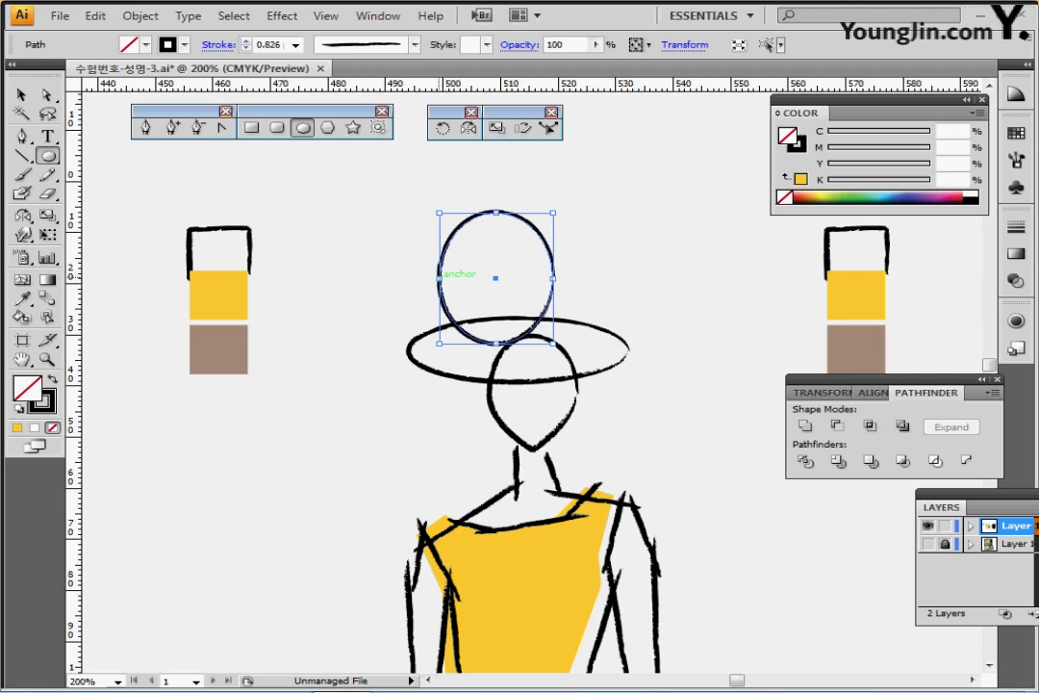
drag(439, 278, 450, 278)
drag(539, 295, 375, 284)
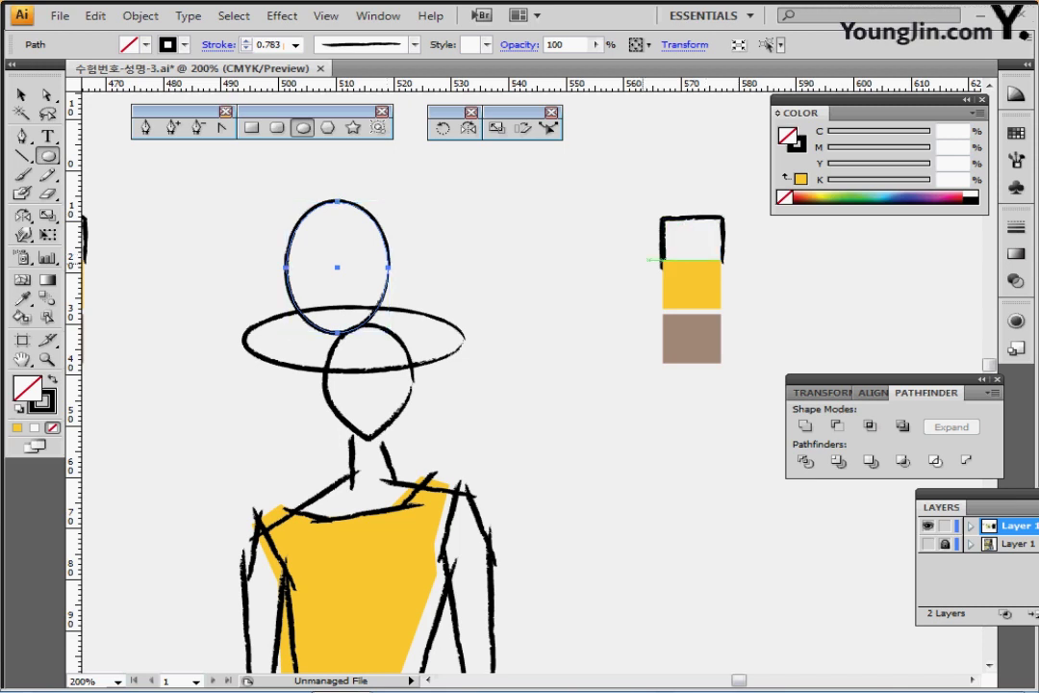
- Duplicate the upright ellipse above the hat brim and place the copy about 11 mm to its right
key(ctrl)
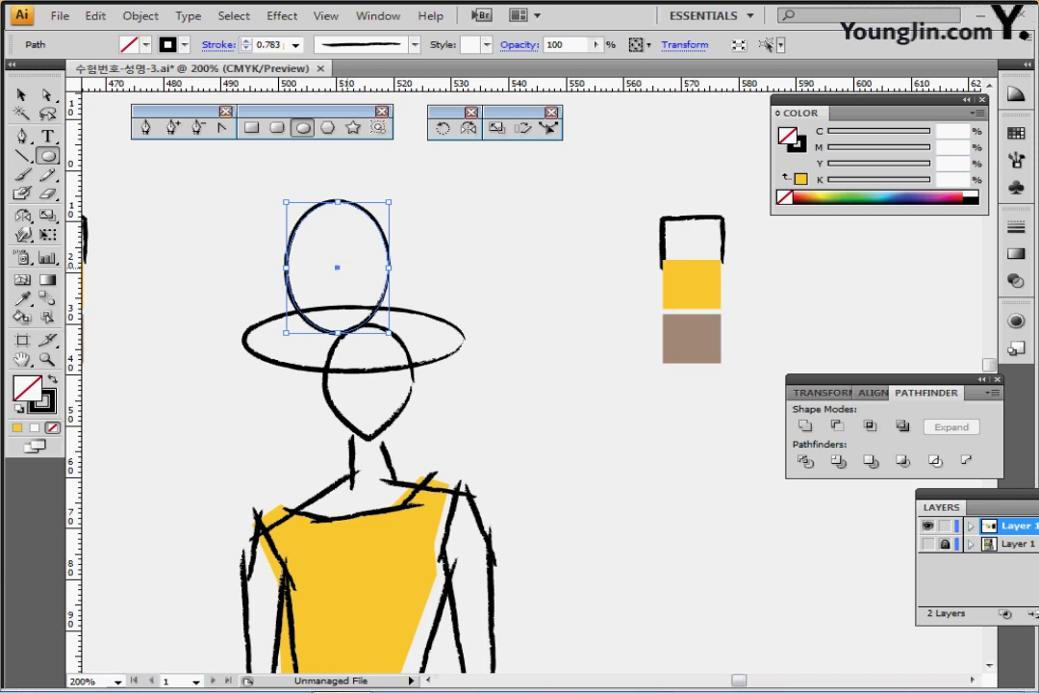
click(336, 267)
drag(337, 266, 389, 266)
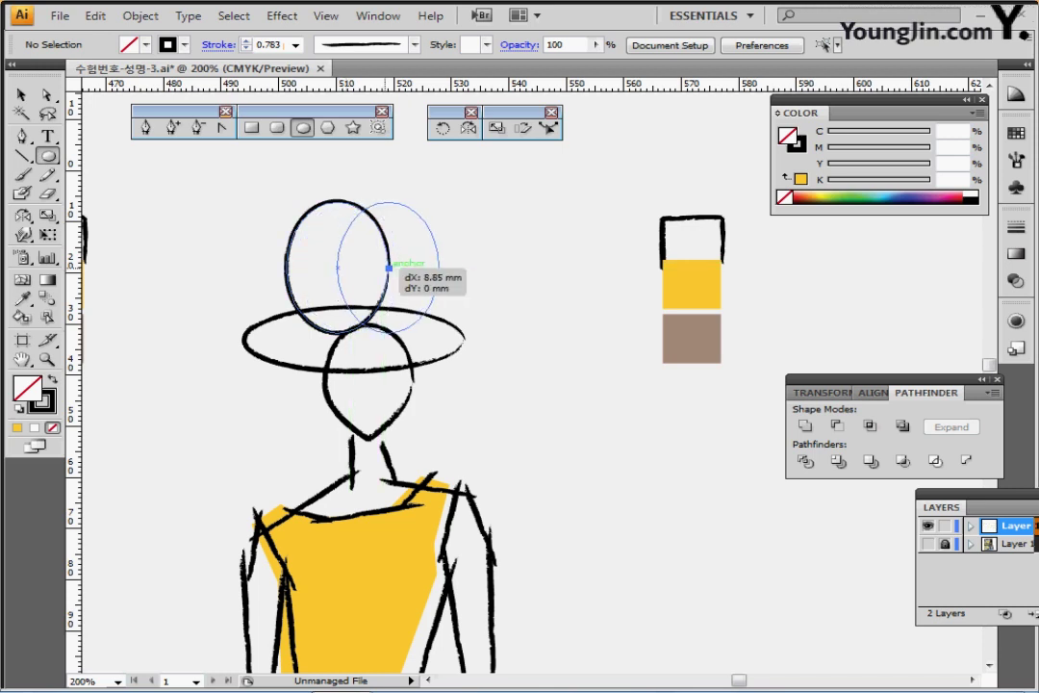
drag(389, 266, 402, 267)
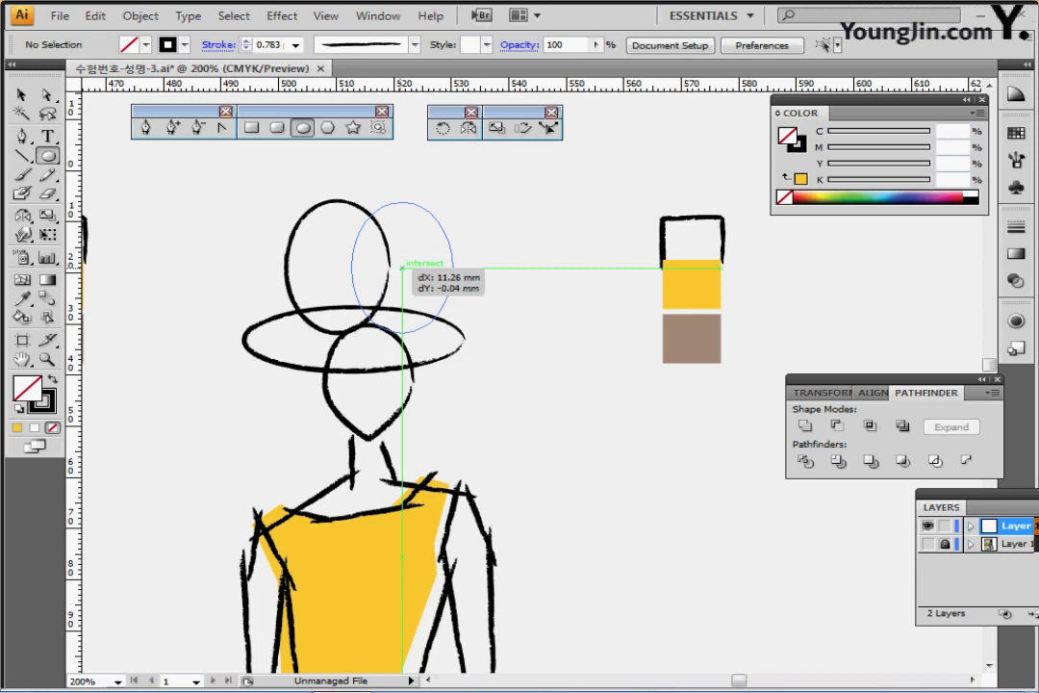
drag(402, 267, 402, 267)
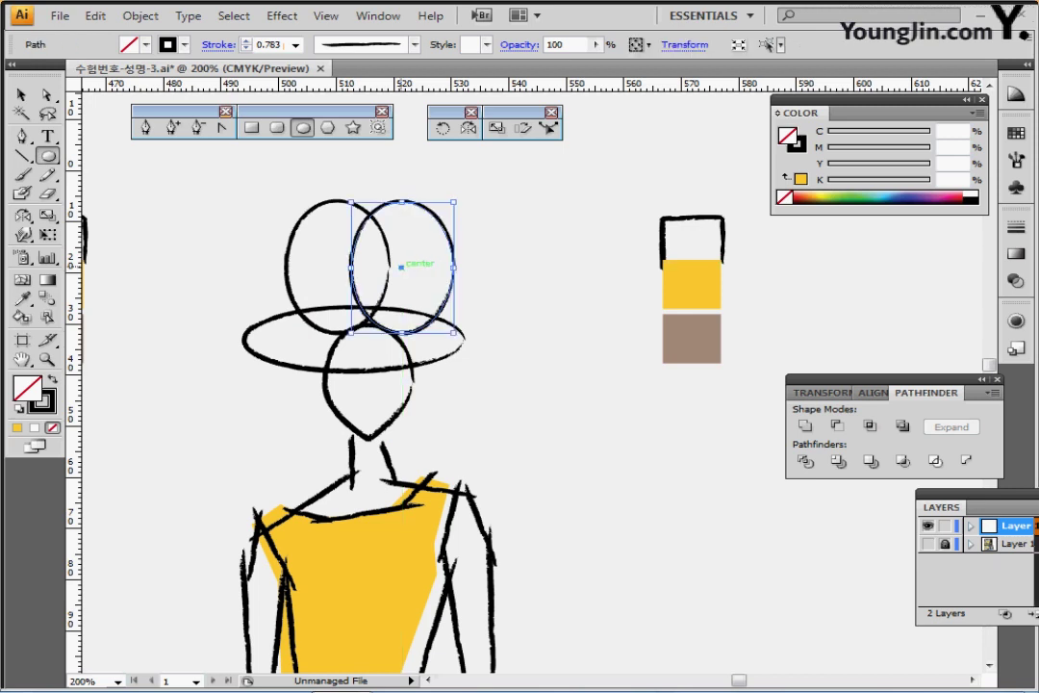
key(Left)
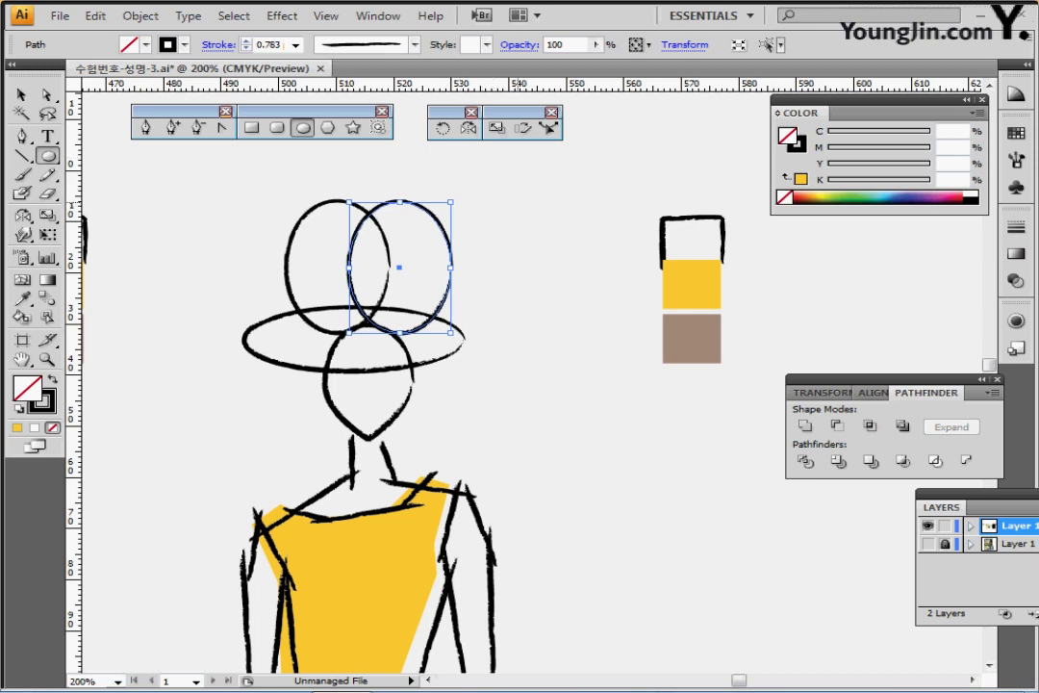
- Tilt the copied ellipse counterclockwise and shift it back over the first one so that its outer edge bulges to the right
drag(457, 182, 419, 219)
drag(452, 199, 425, 172)
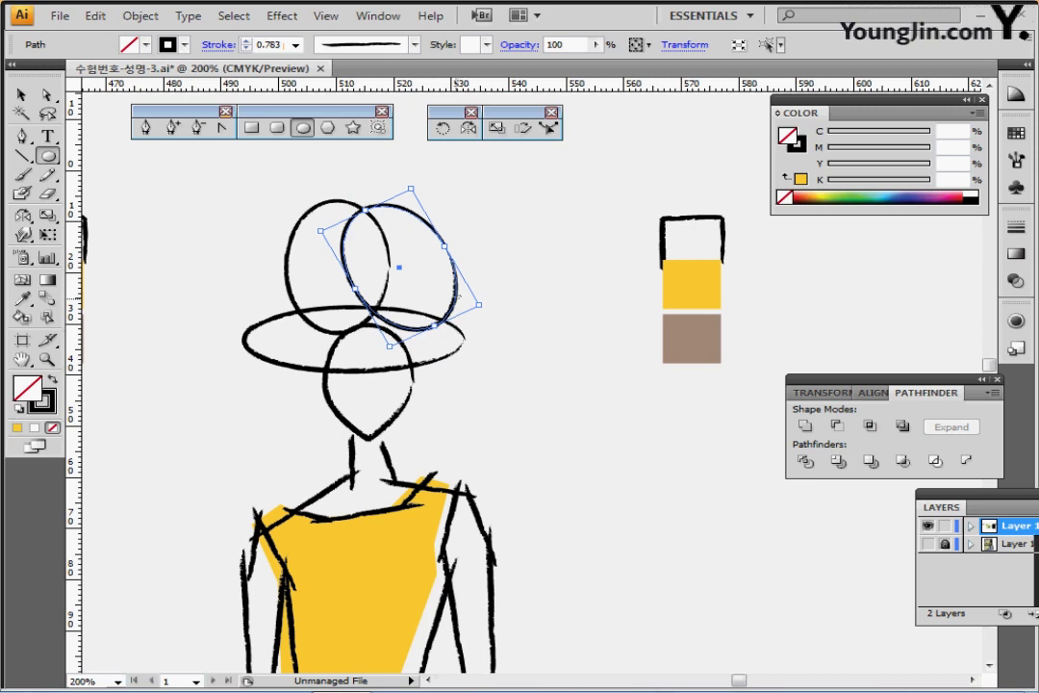
drag(455, 292, 450, 291)
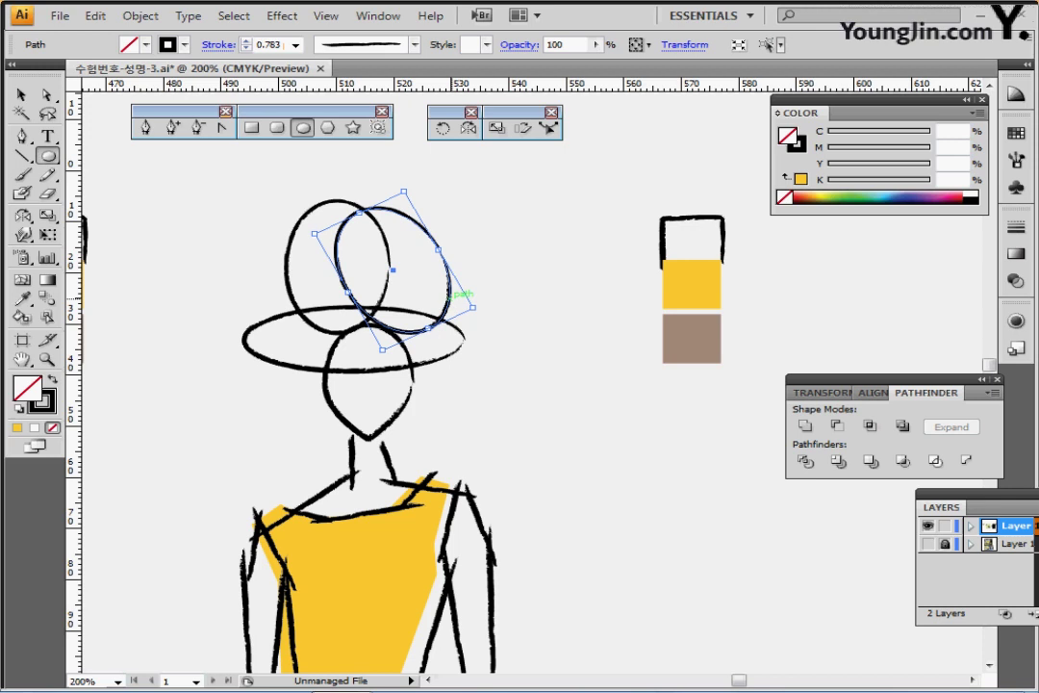
drag(460, 294, 438, 305)
ctrl+click(504, 231)
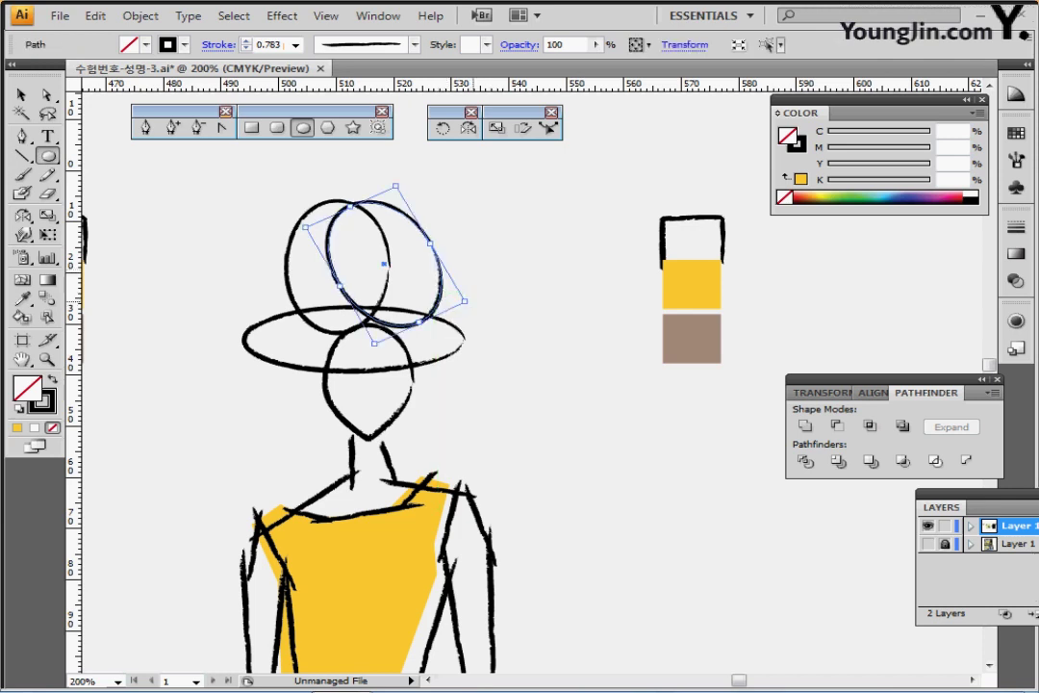
drag(472, 303, 470, 309)
ctrl+click(494, 292)
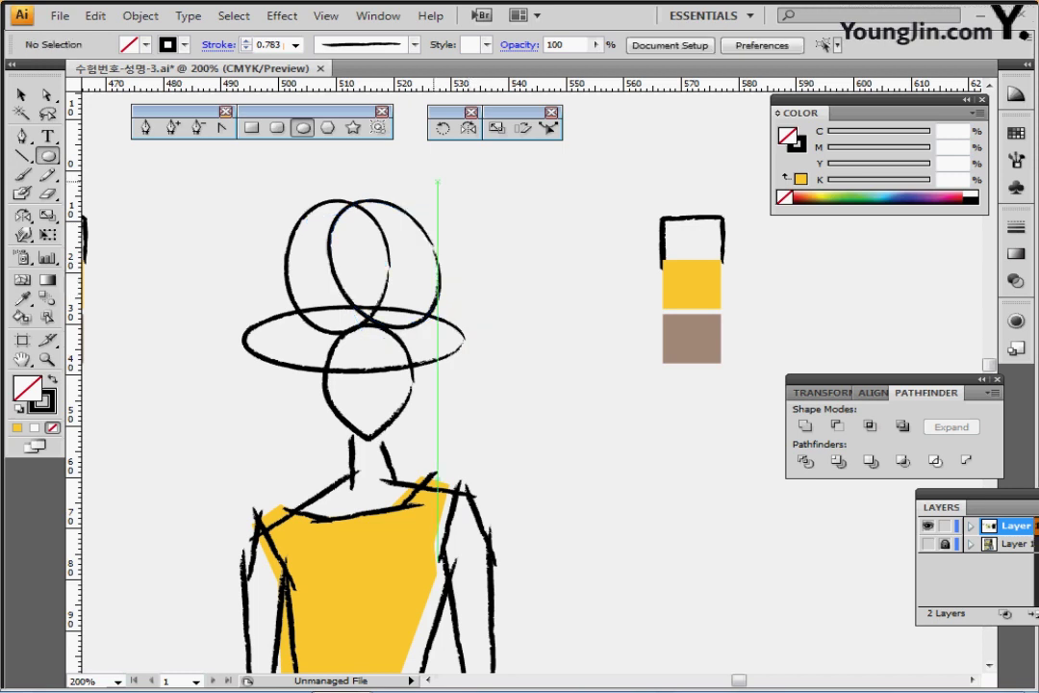
- Cut the two overlapping ellipses into a crescent hat crown with Minus Back and shift it slightly left on the brim
drag(438, 179, 311, 236)
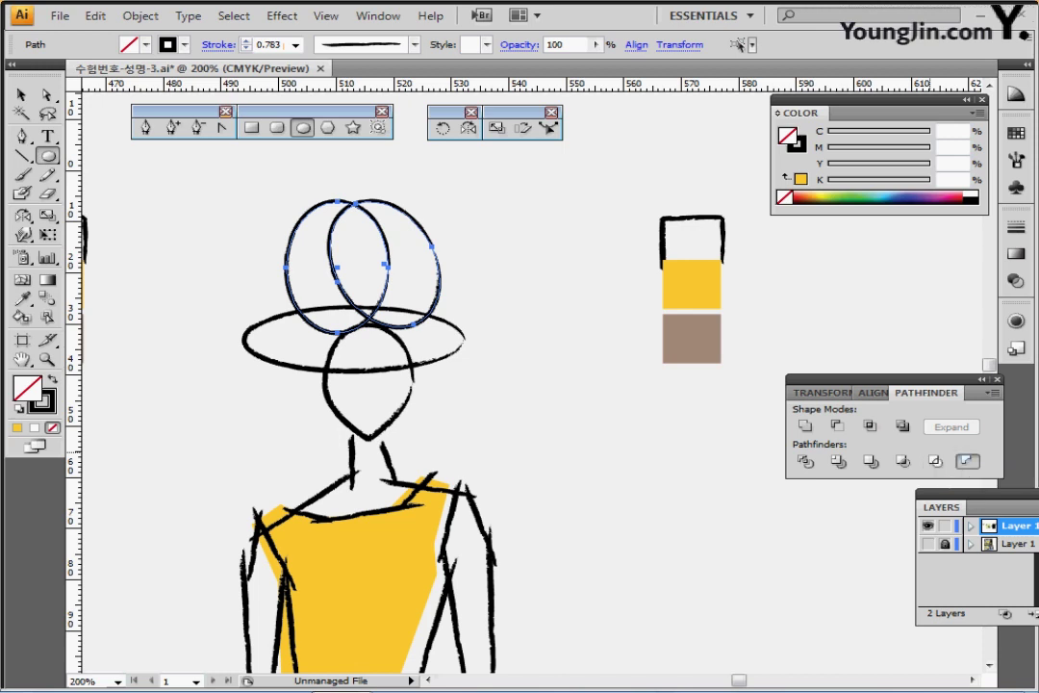
click(966, 460)
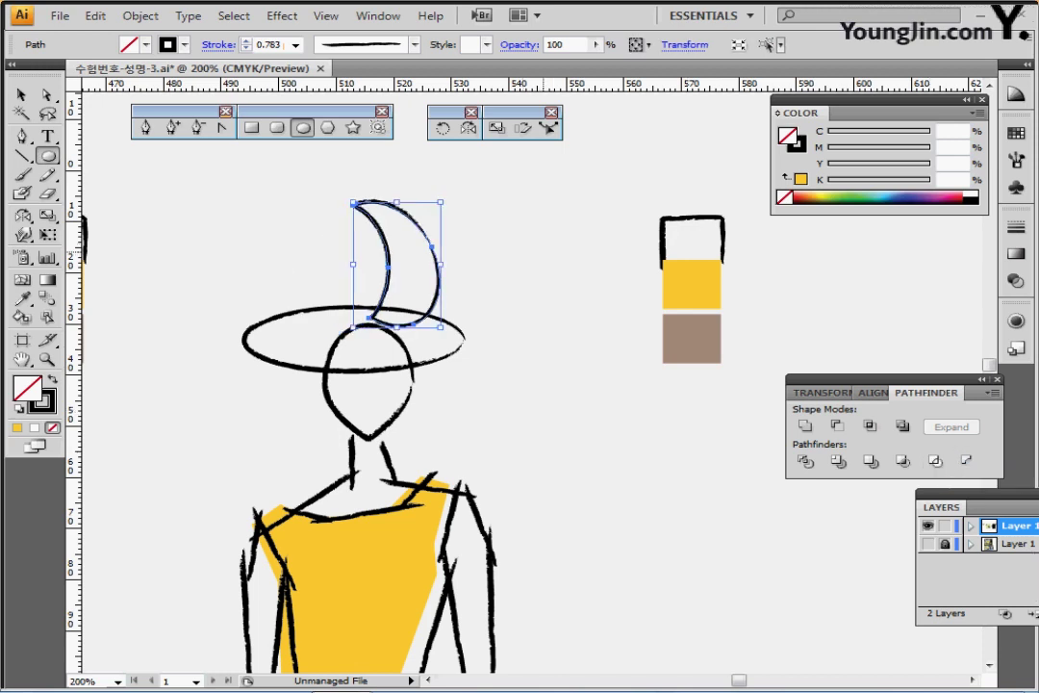
drag(389, 278, 380, 279)
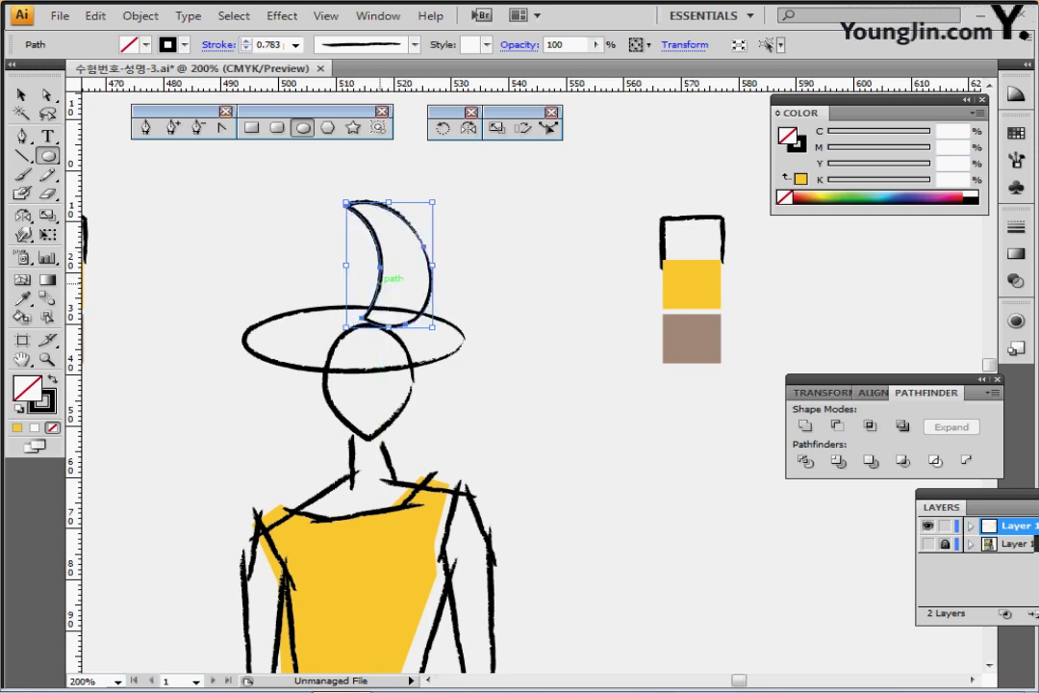
ctrl+click(507, 217)
- Rotate the crescent crown and the brim together clockwise and move the tilted hat back over the head
drag(370, 215, 502, 315)
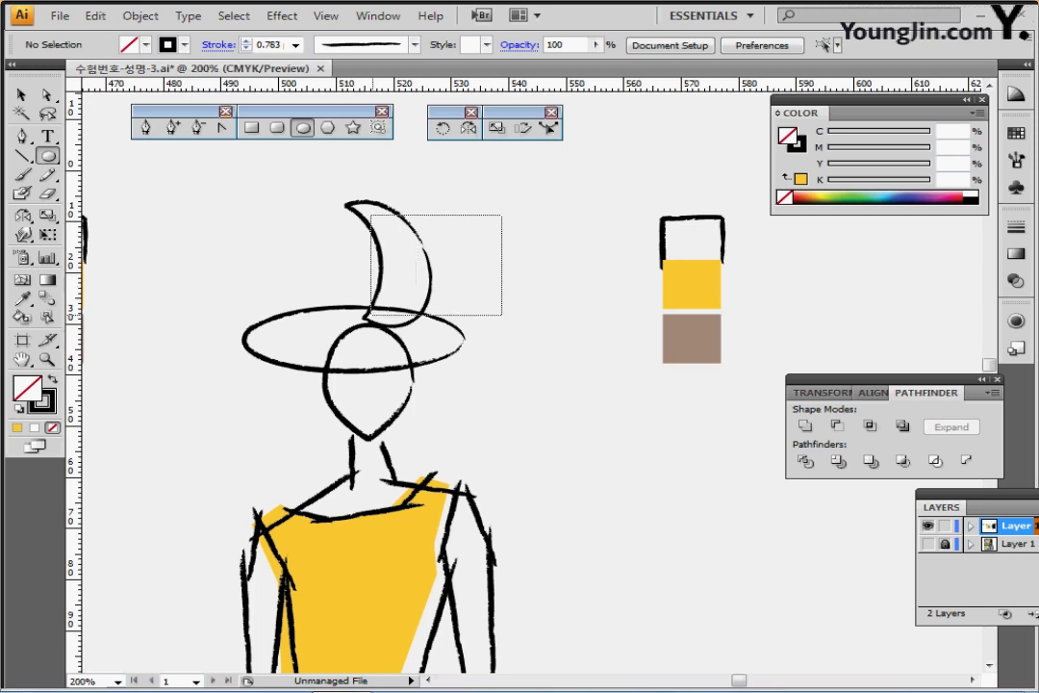
drag(372, 315, 371, 314)
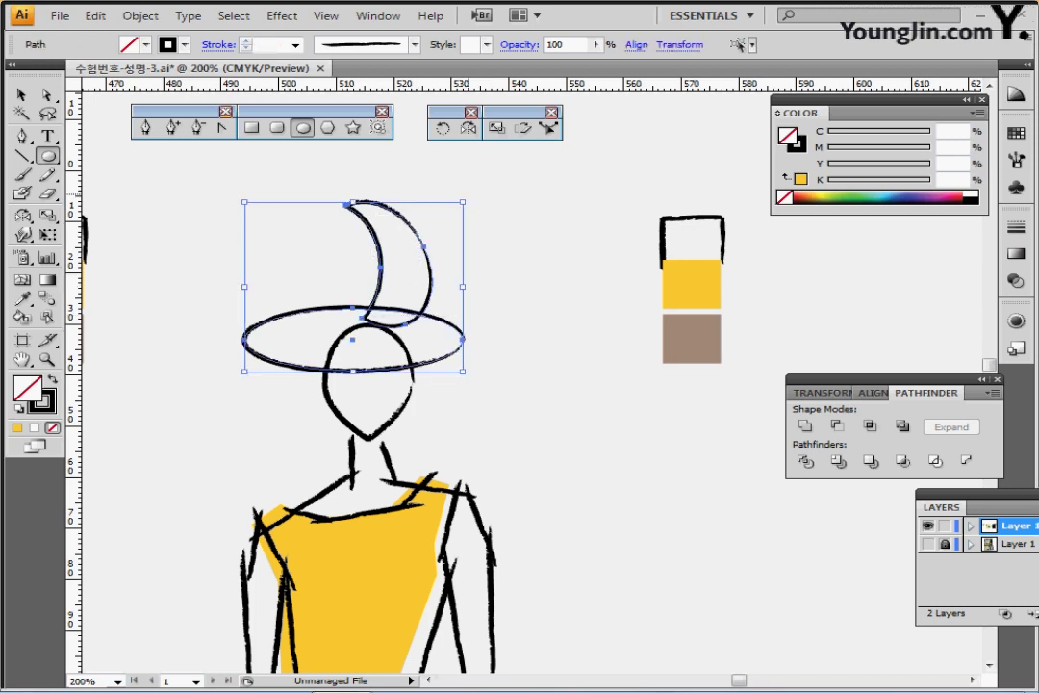
drag(469, 194, 501, 221)
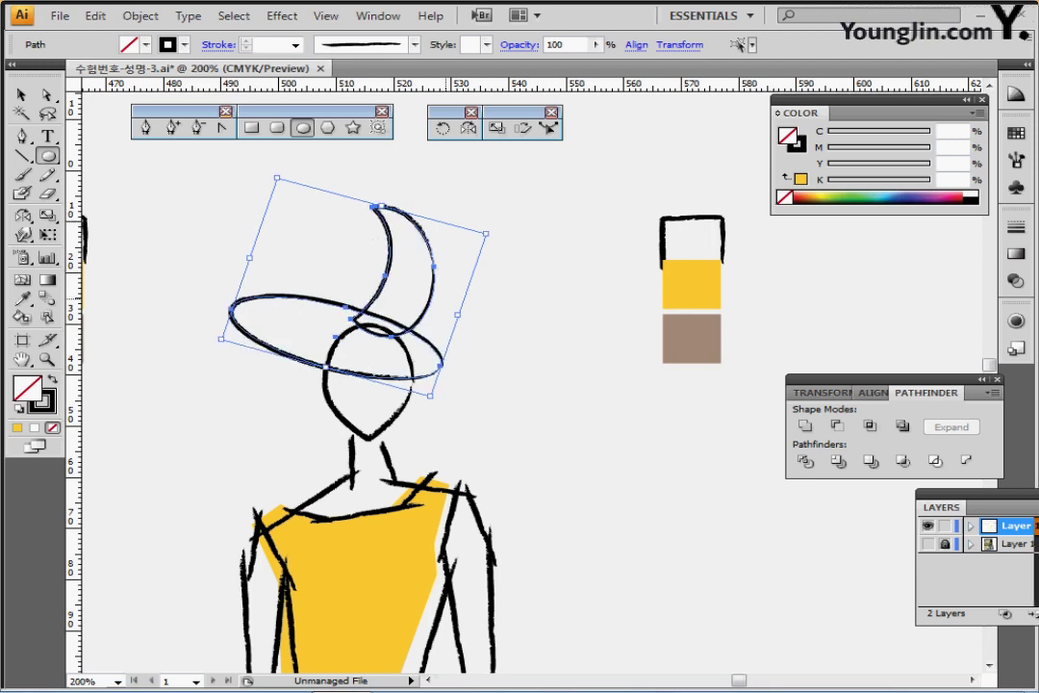
drag(430, 289, 452, 294)
ctrl+click(489, 198)
drag(513, 258, 435, 358)
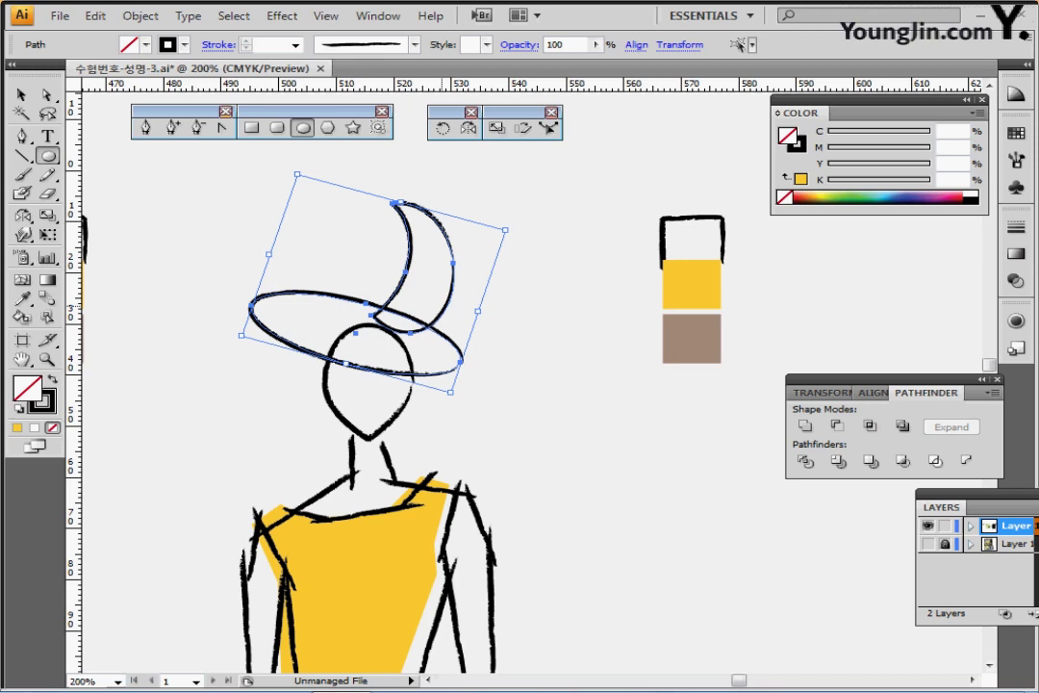
- Duplicate the hat outlines slightly to the lower right and give the copies the brown swatch's 50% opacity fill without a stroke
drag(440, 323, 456, 311)
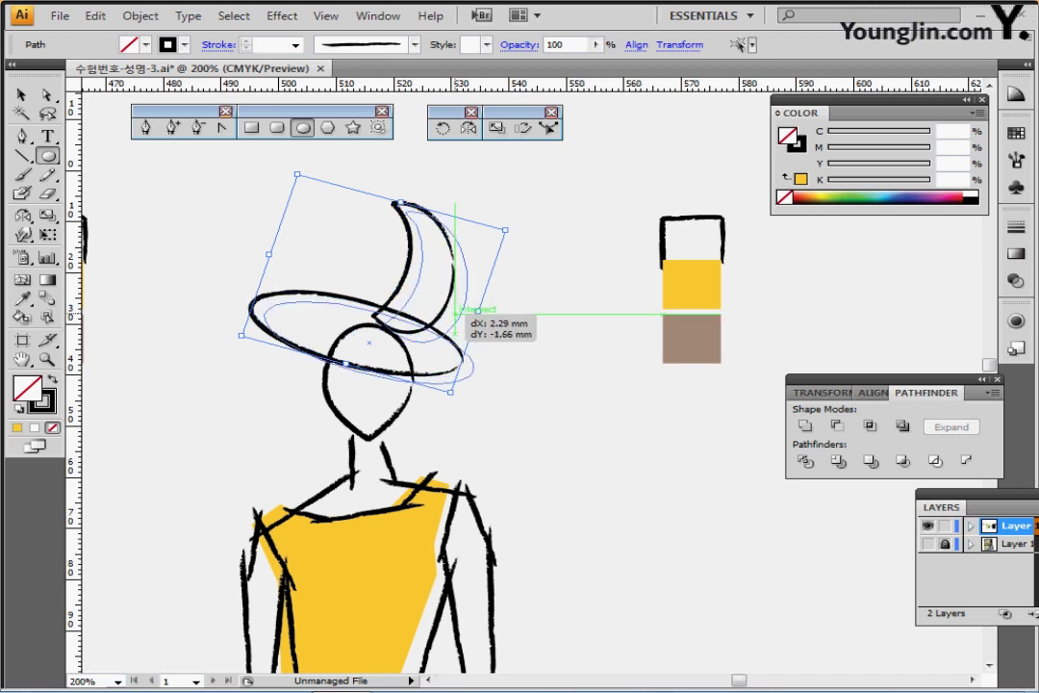
drag(455, 314, 449, 308)
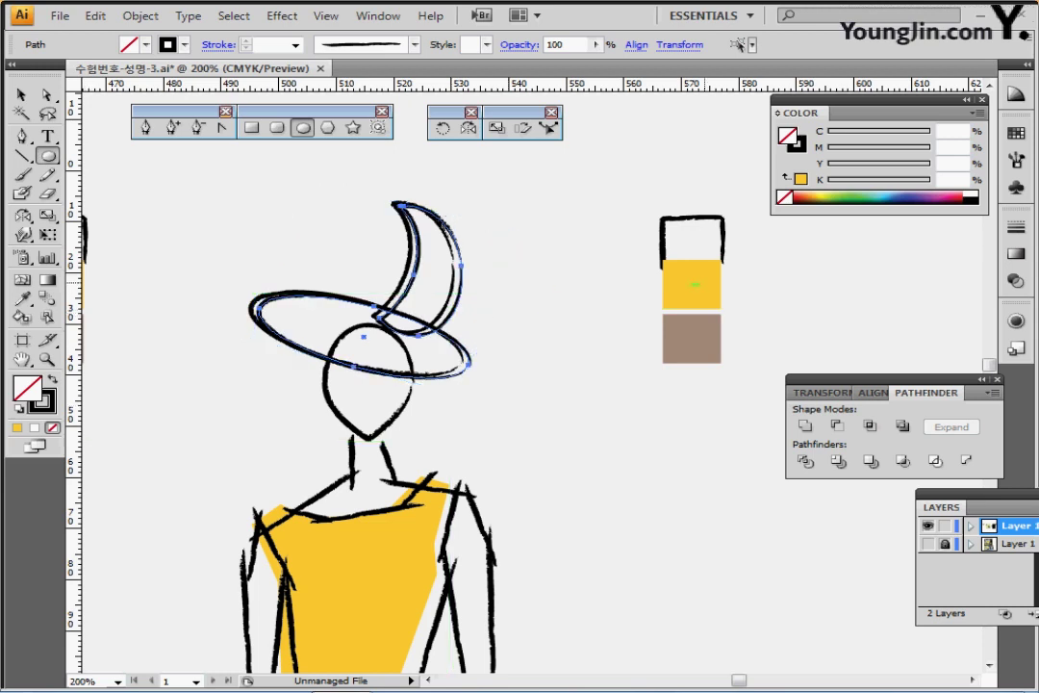
key(i)
click(691, 339)
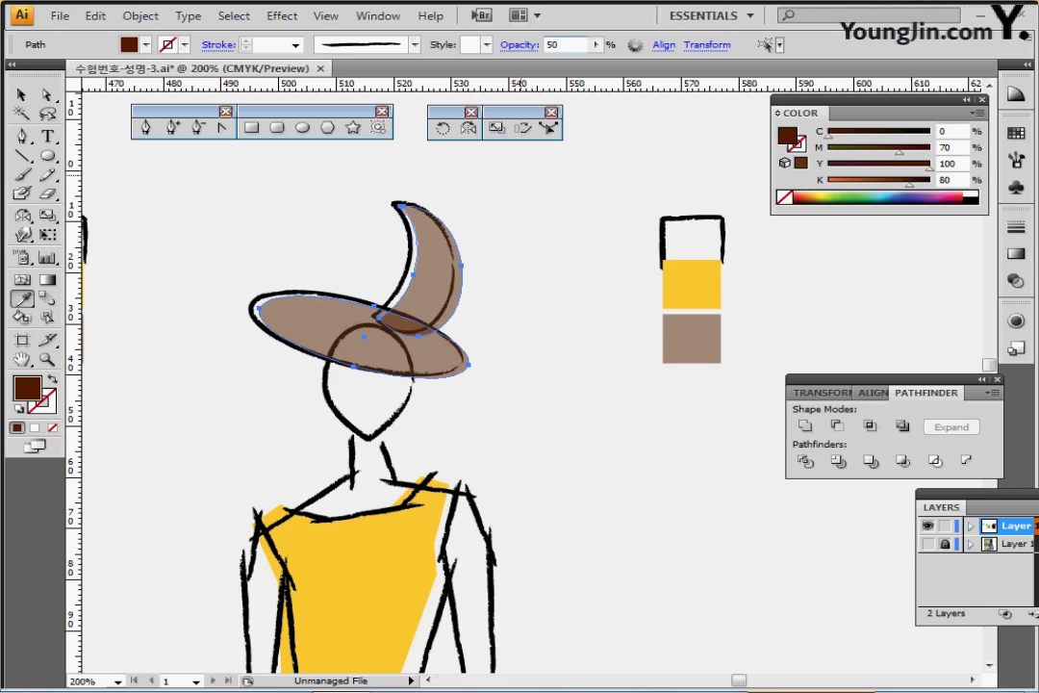
- Select every part of the right-hand figure, including its hat, and group them
key(ctrl+minus)
key(ctrl+minus)
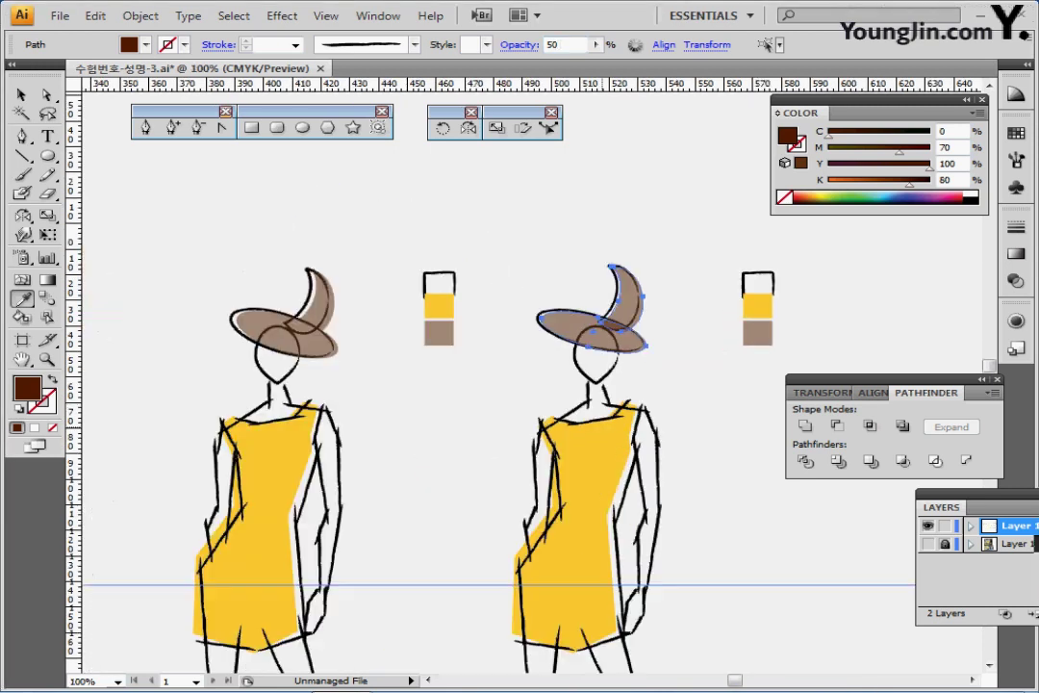
key(ctrl+minus)
key(ctrl+minus)
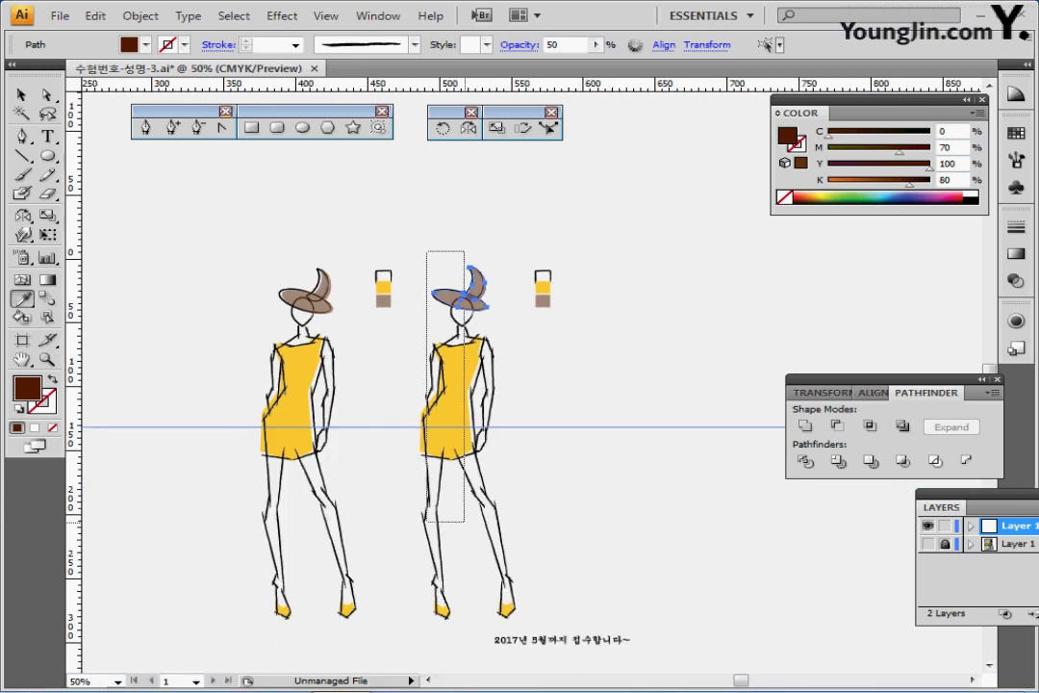
drag(463, 522, 486, 615)
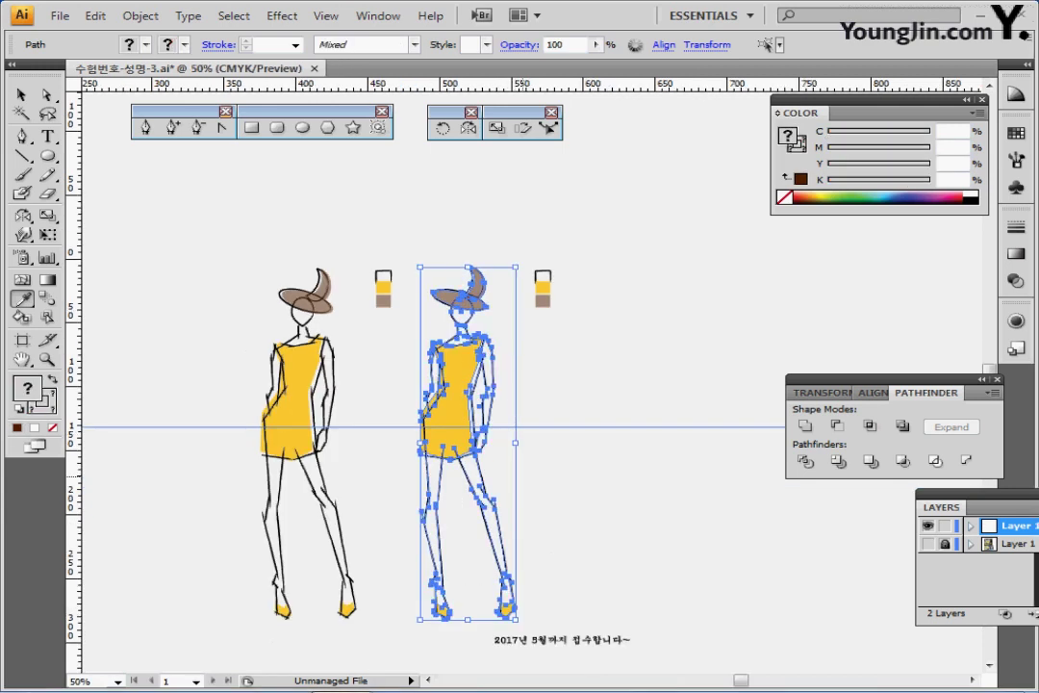
key(ctrl+g)
key(ctrl+shift+b)
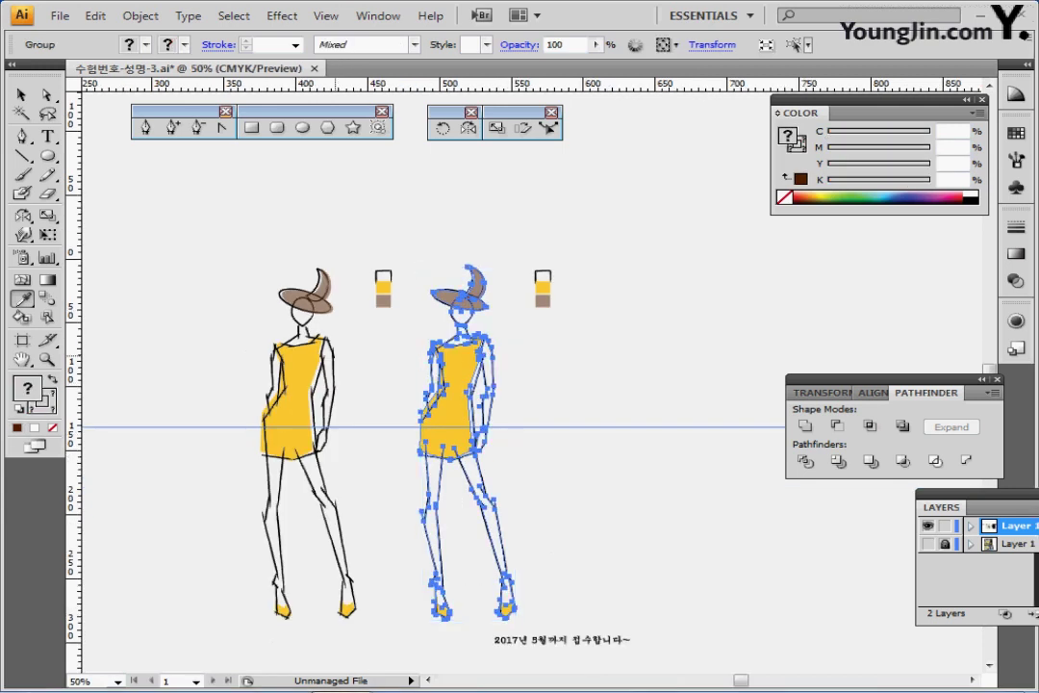
- Move the grouped figure onto the right side of the blue poster background with the curved lines and deselect it
drag(336, 356, 714, 310)
drag(838, 338, 335, 352)
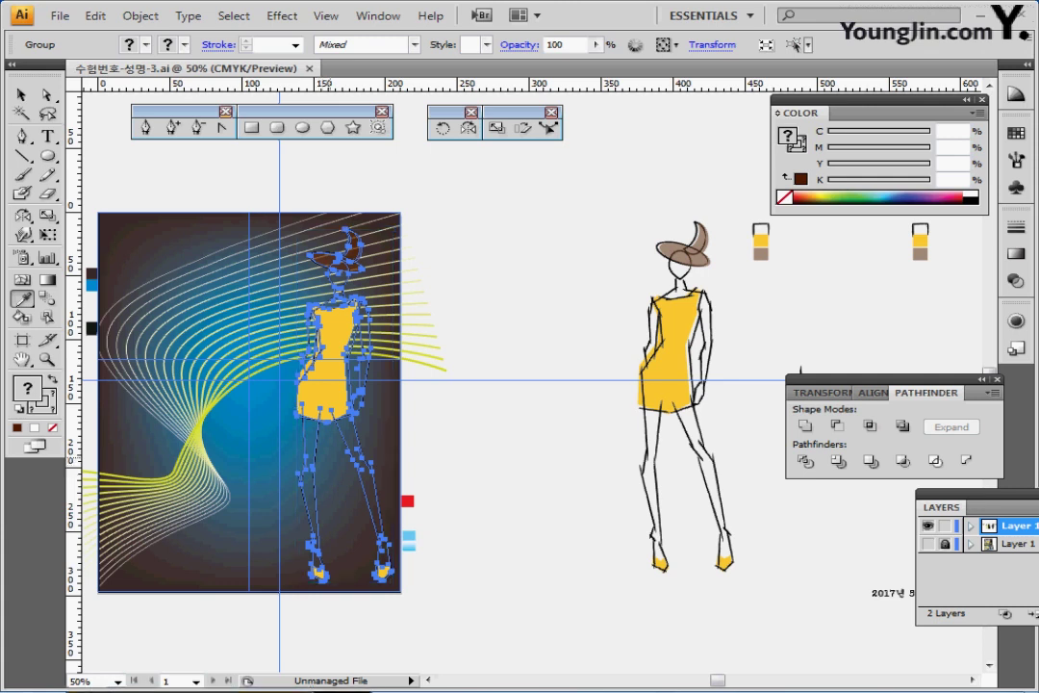
key(ctrl+shift+b)
key(ctrl+shift+a)
key(ctrl+plus)
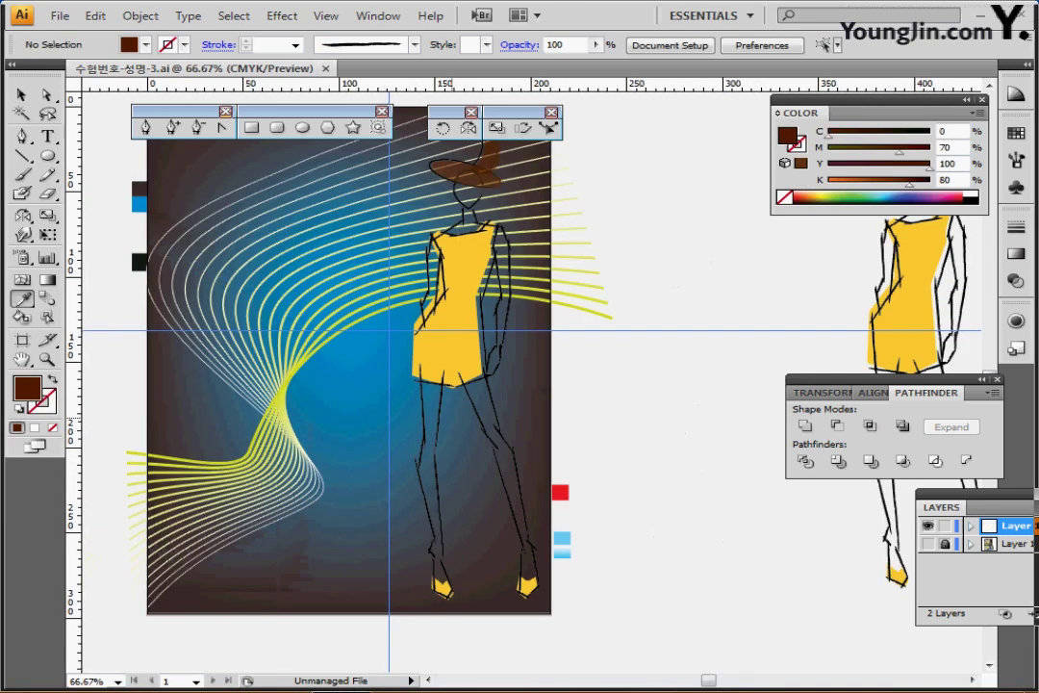
drag(478, 379, 449, 414)
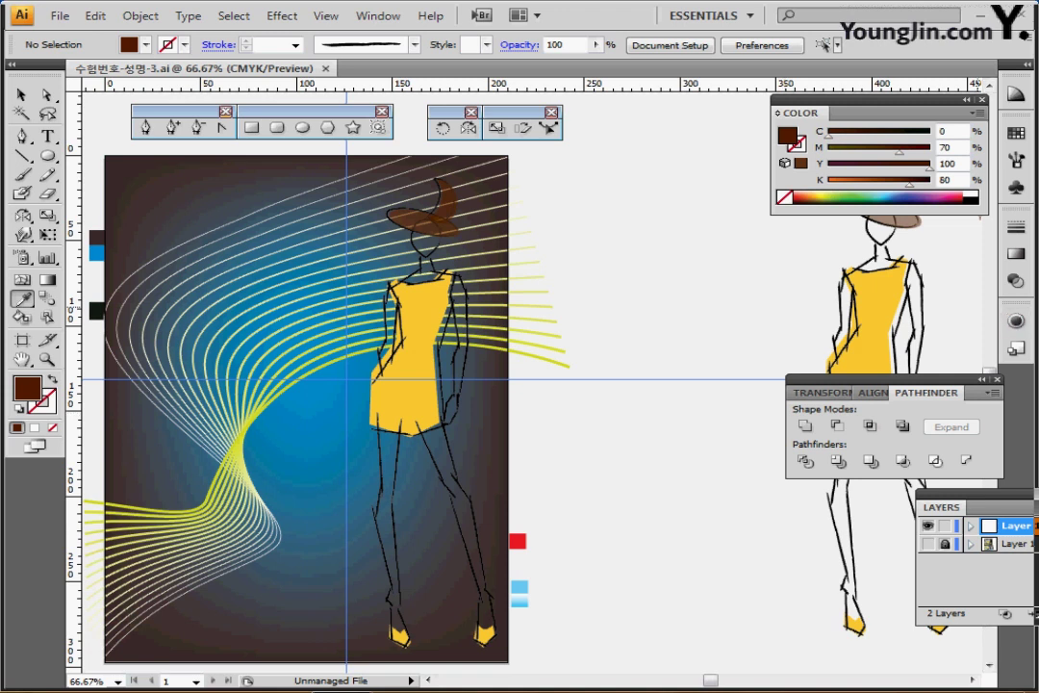
- Show the reference layer alone in outline view and unlock all of its objects
key(ctrl+y)
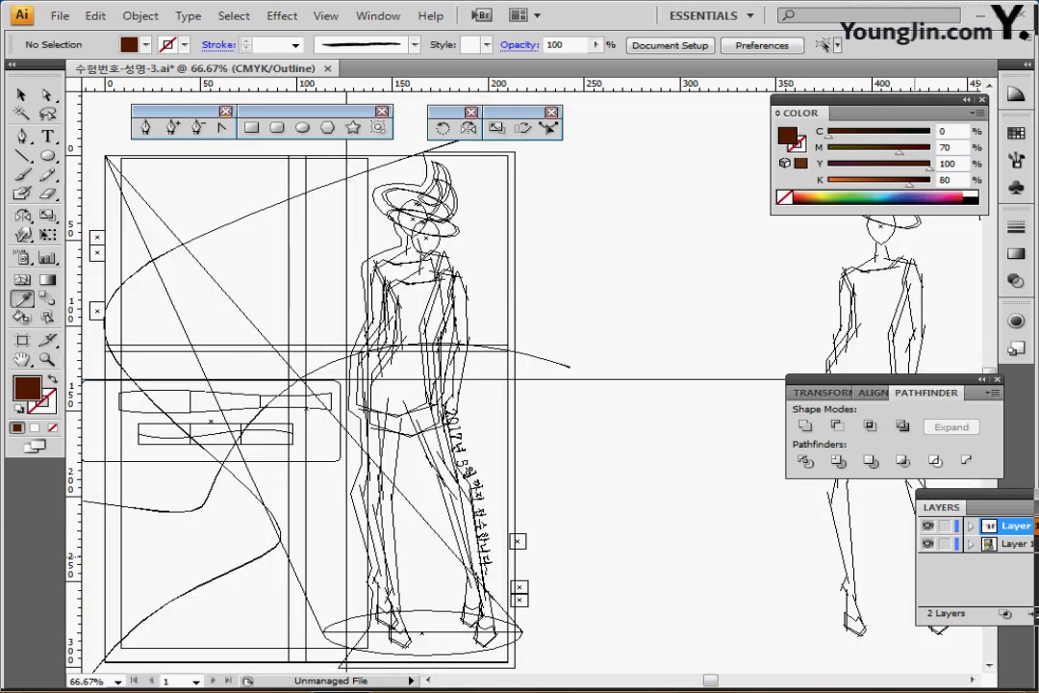
click(1017, 544)
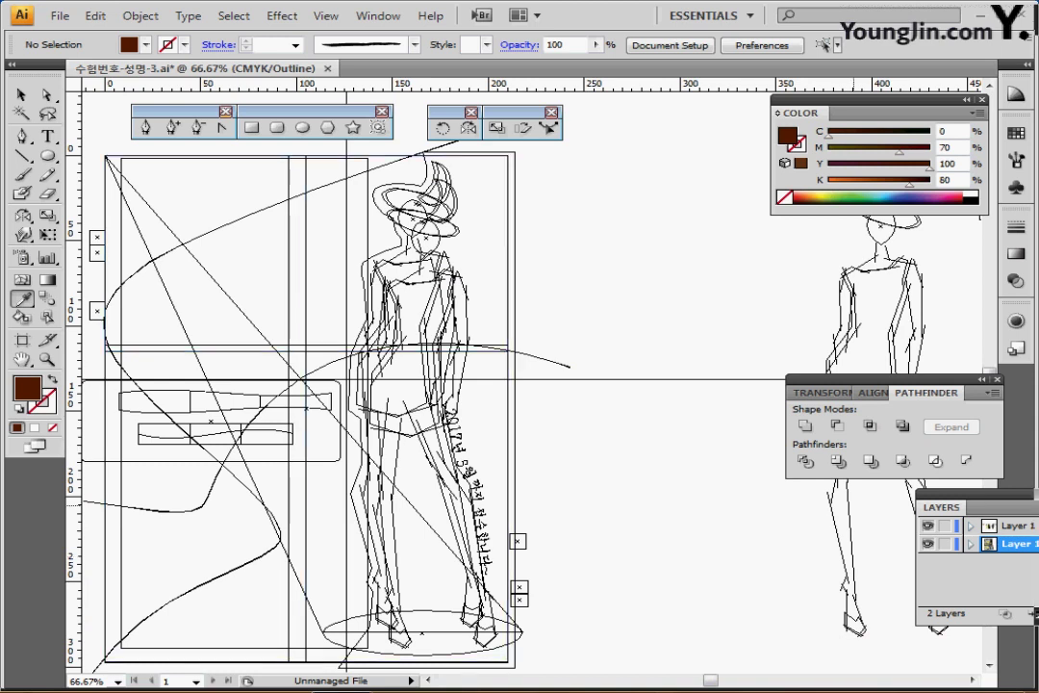
click(928, 526)
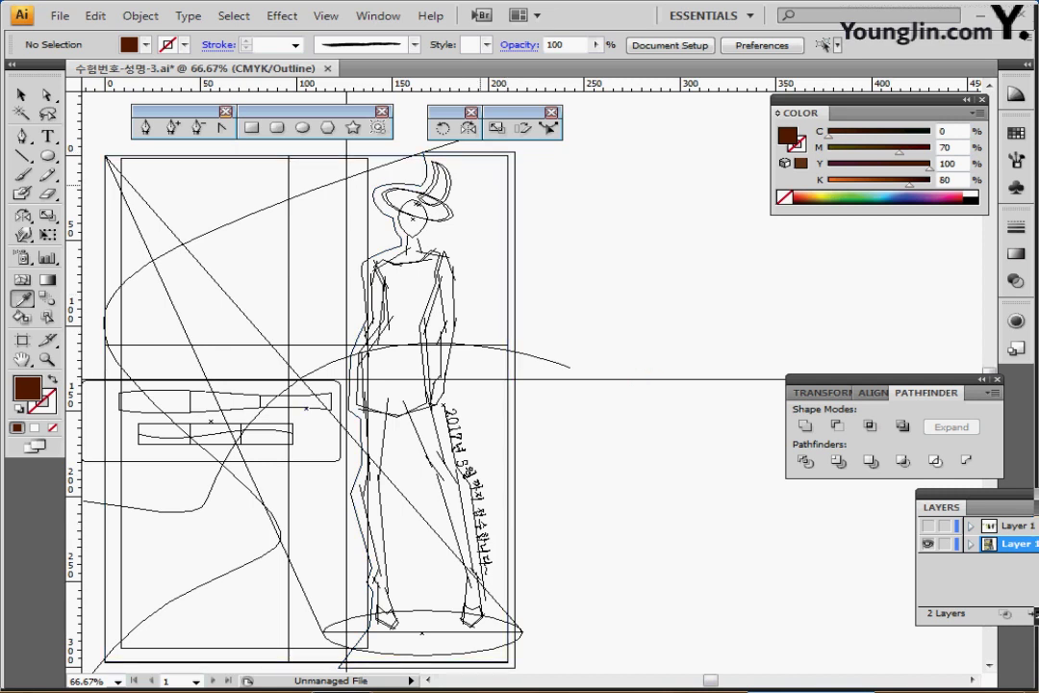
click(140, 16)
click(183, 143)
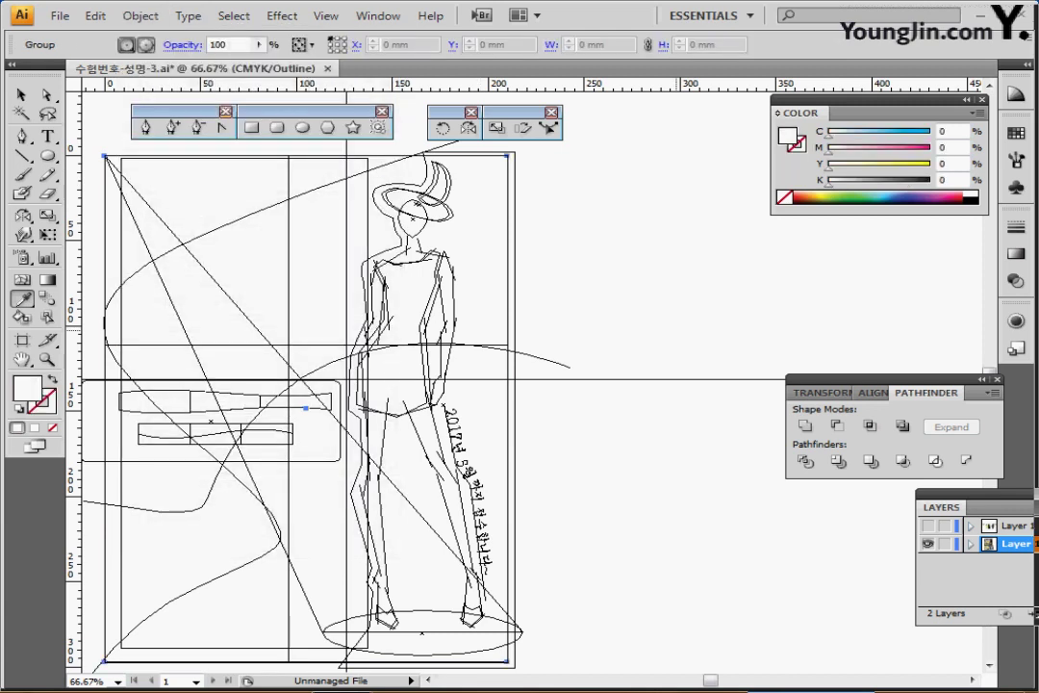
- Lock the 210 × 297 mm page-sized group in the reference layer
ctrl+click(577, 330)
ctrl+click(508, 265)
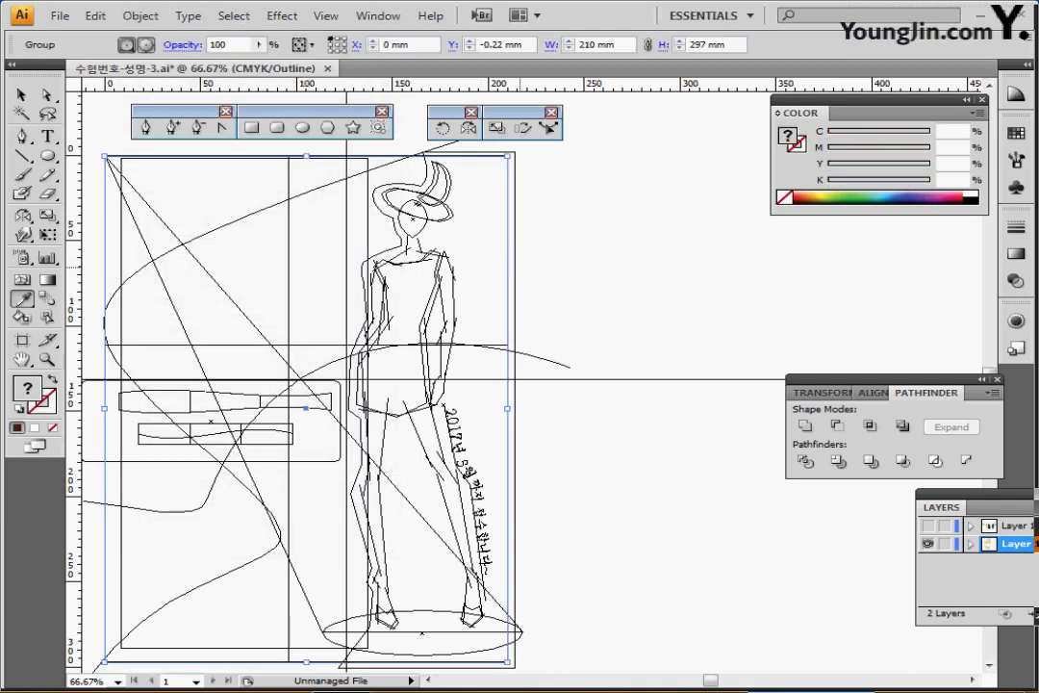
key(ctrl+2)
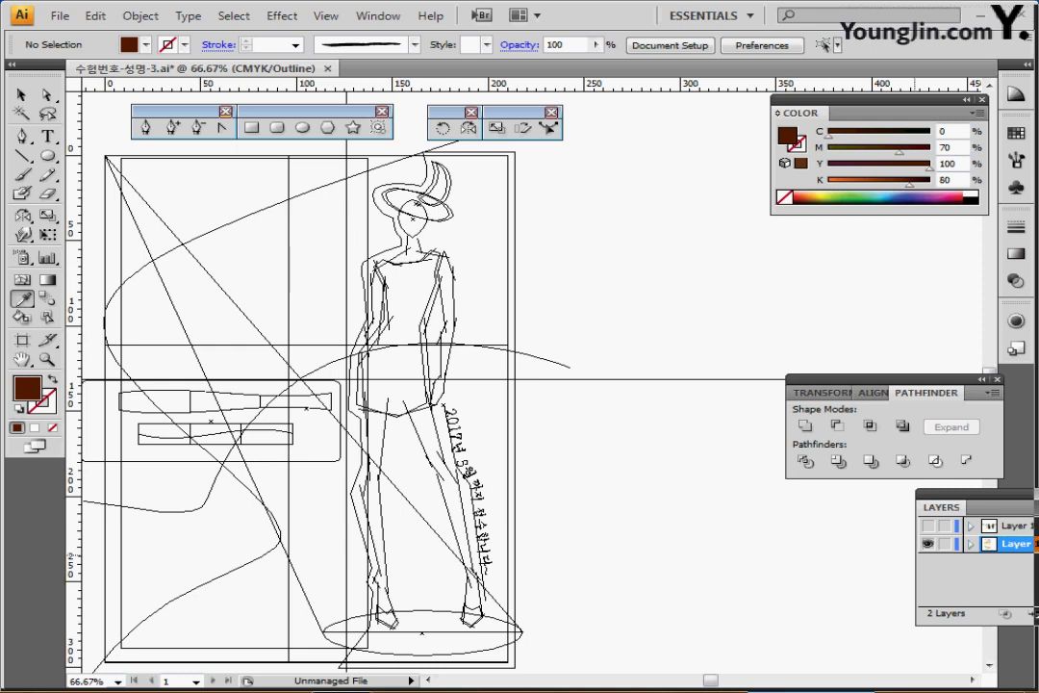
- Return to preview, unlock the reference artwork, and isolate its page-sized group with the shadowed silhouette path selected
key(ctrl+y)
key(ctrl+alt+2)
ctrl+click(542, 291)
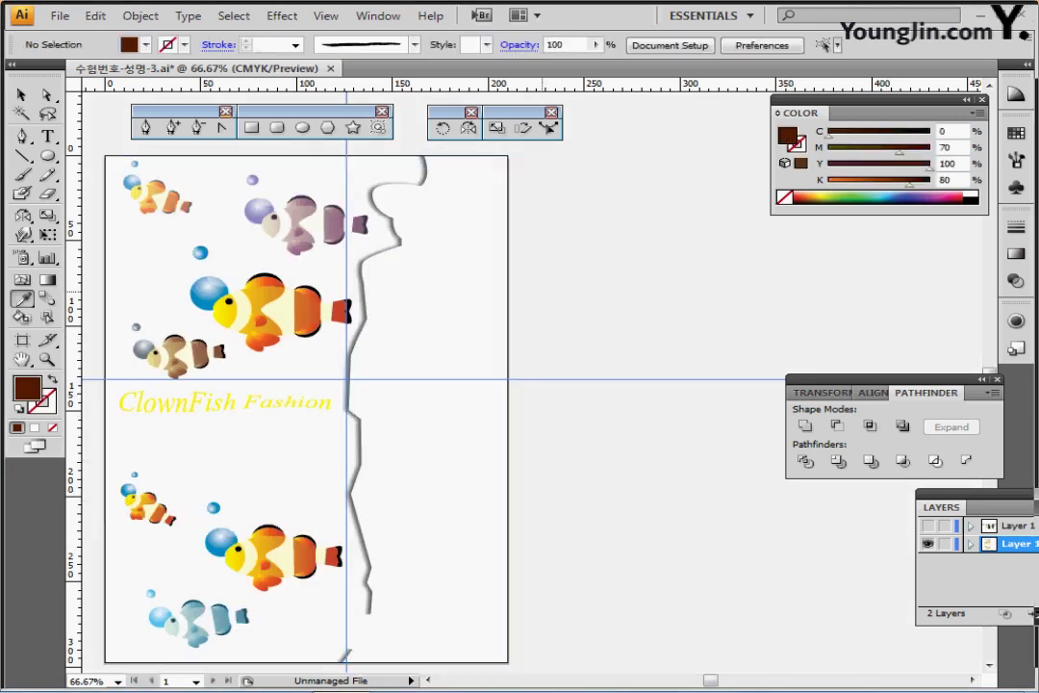
ctrl+click(426, 186)
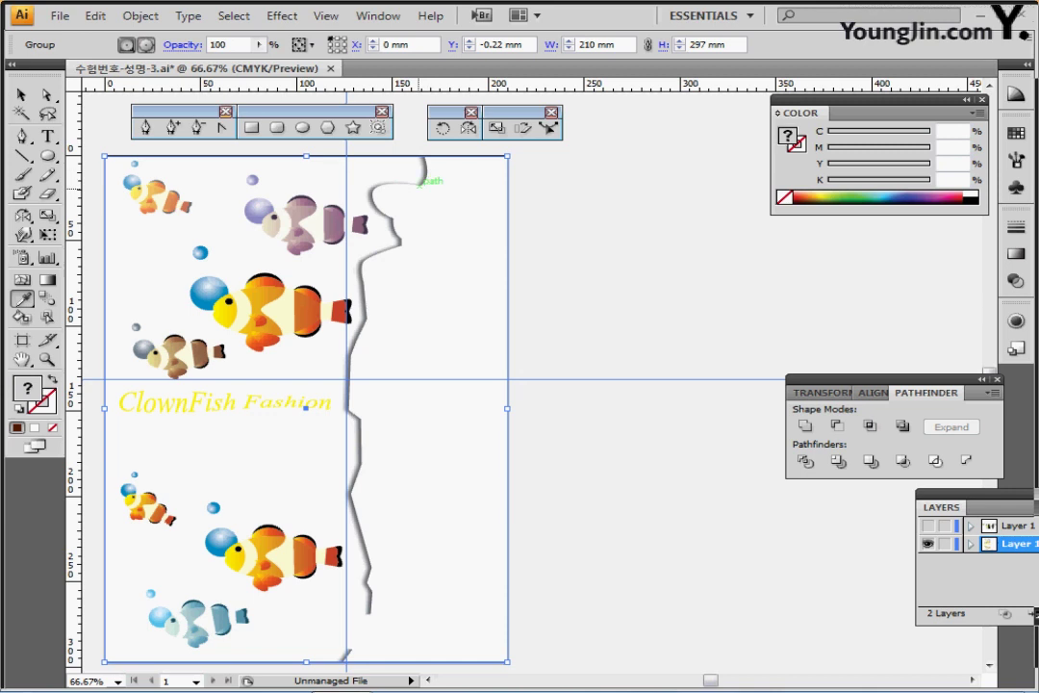
double_click(420, 181)
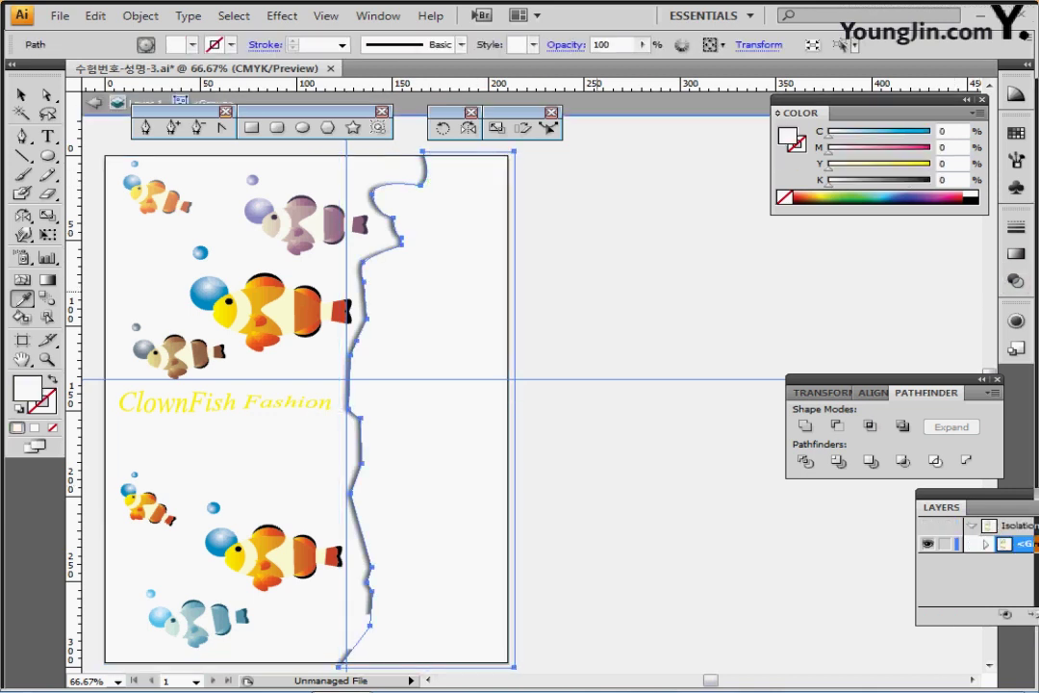
- Exit isolation mode, hide the reference layer, and show the poster artwork layer in preview
key(Escape)
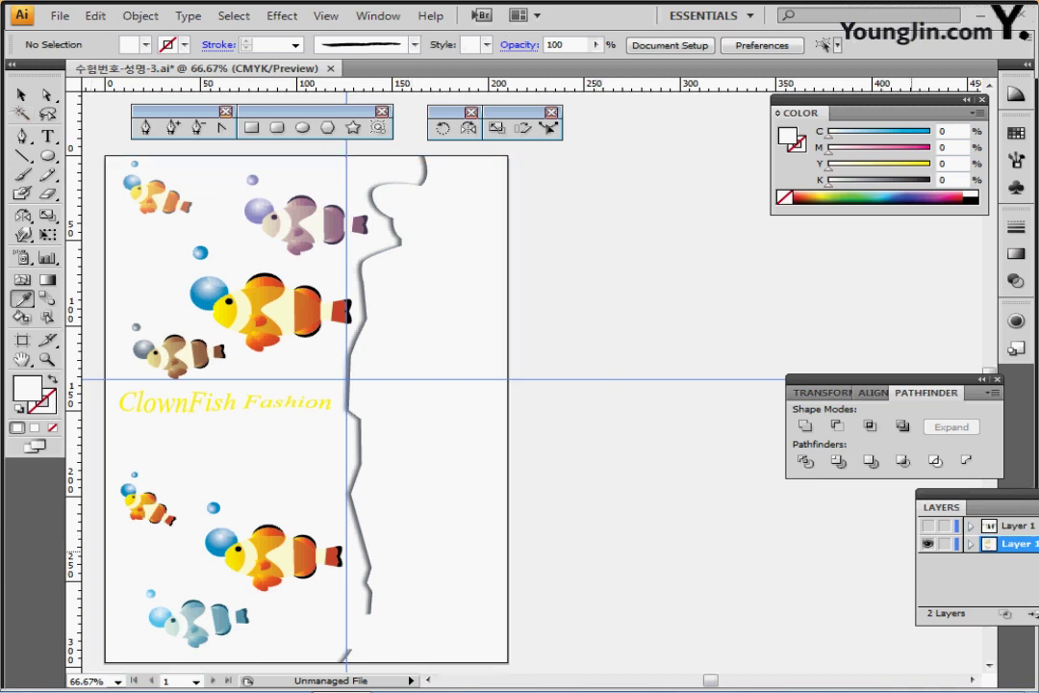
click(927, 544)
click(927, 526)
key(ctrl+y)
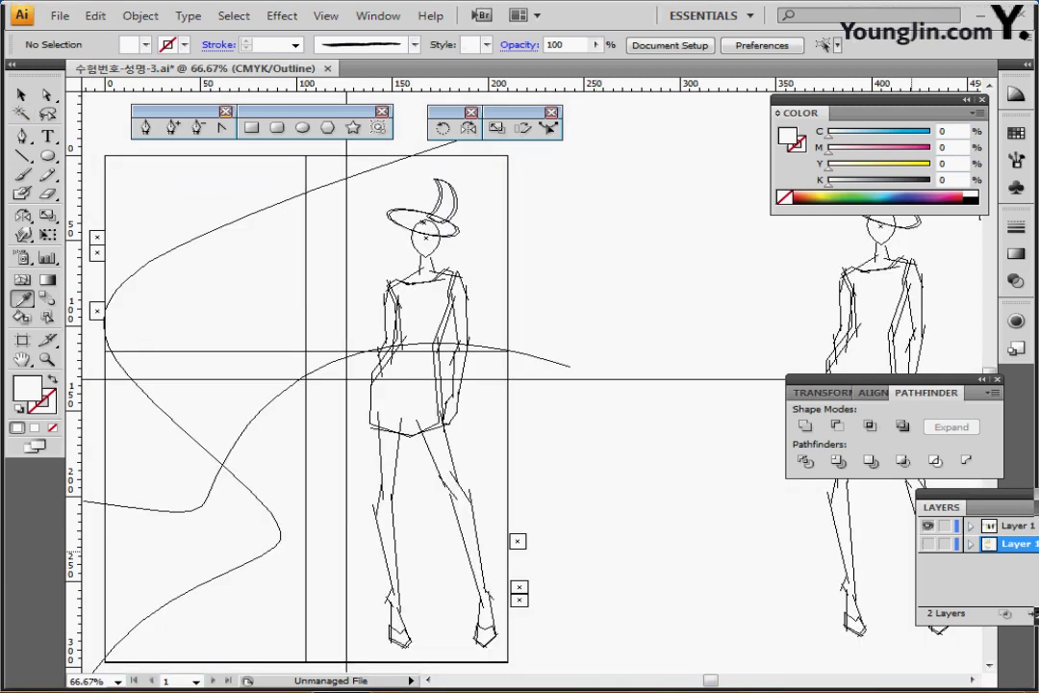
key(ctrl+y)
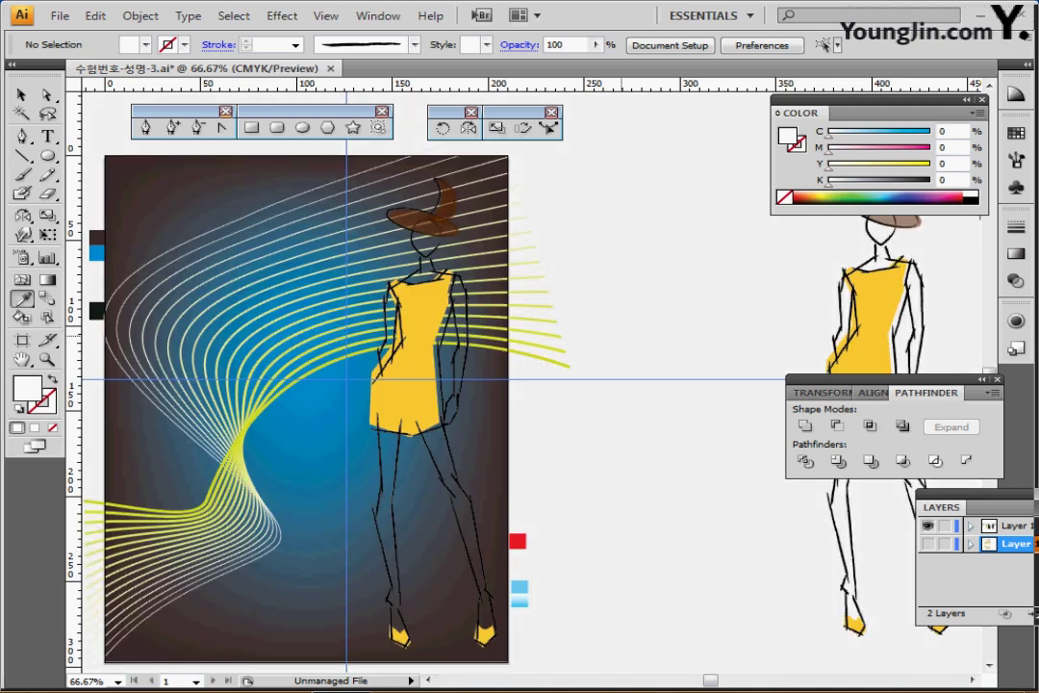
- Make the poster artwork layer active, keeping its options unchanged, and hide and lock the reference layer
key(ctrl+v)
key(Return)
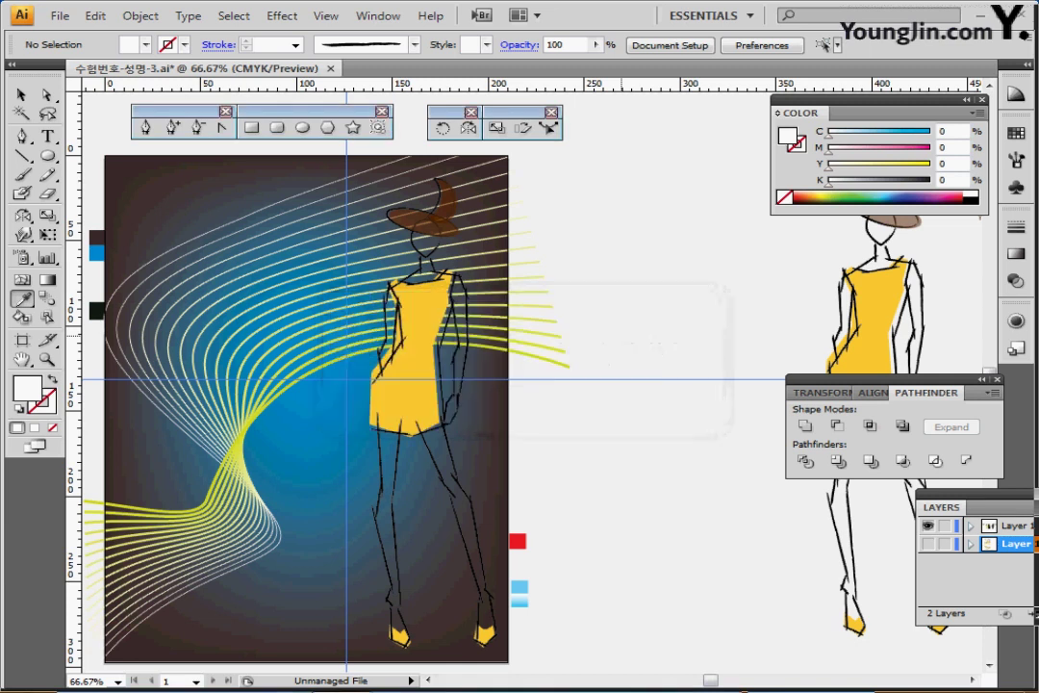
double_click(1017, 527)
click(667, 328)
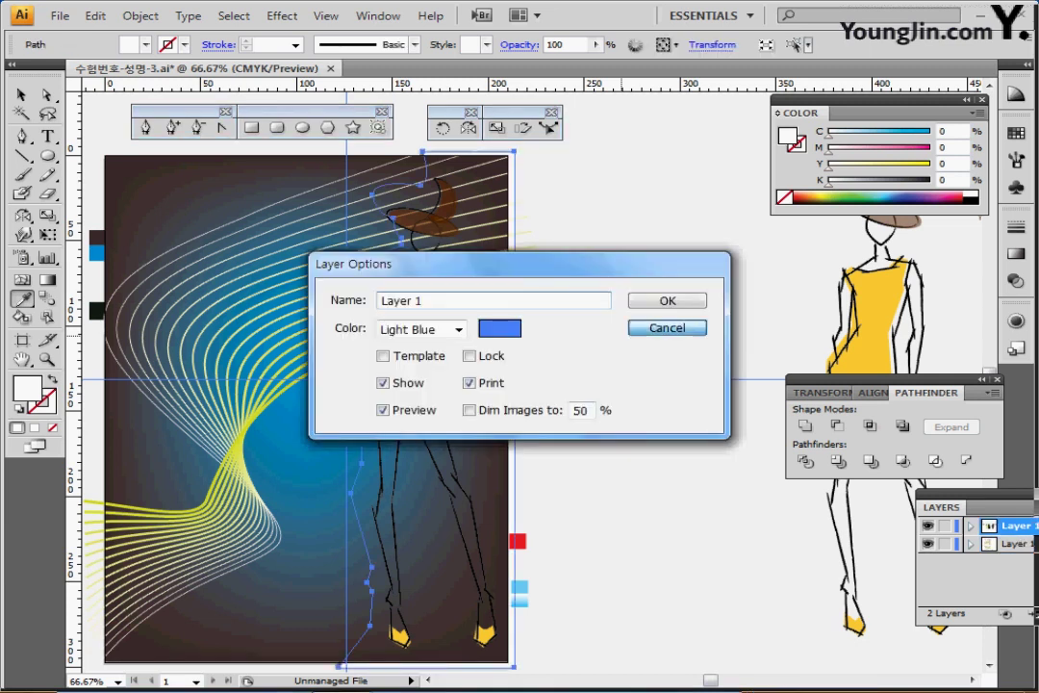
click(927, 545)
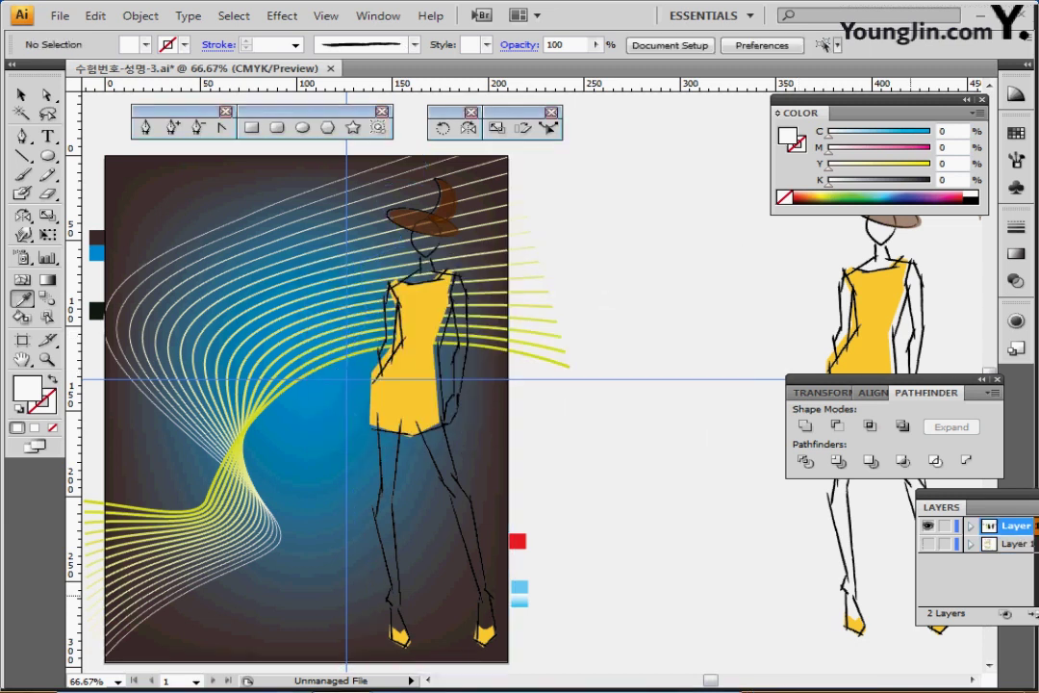
click(945, 545)
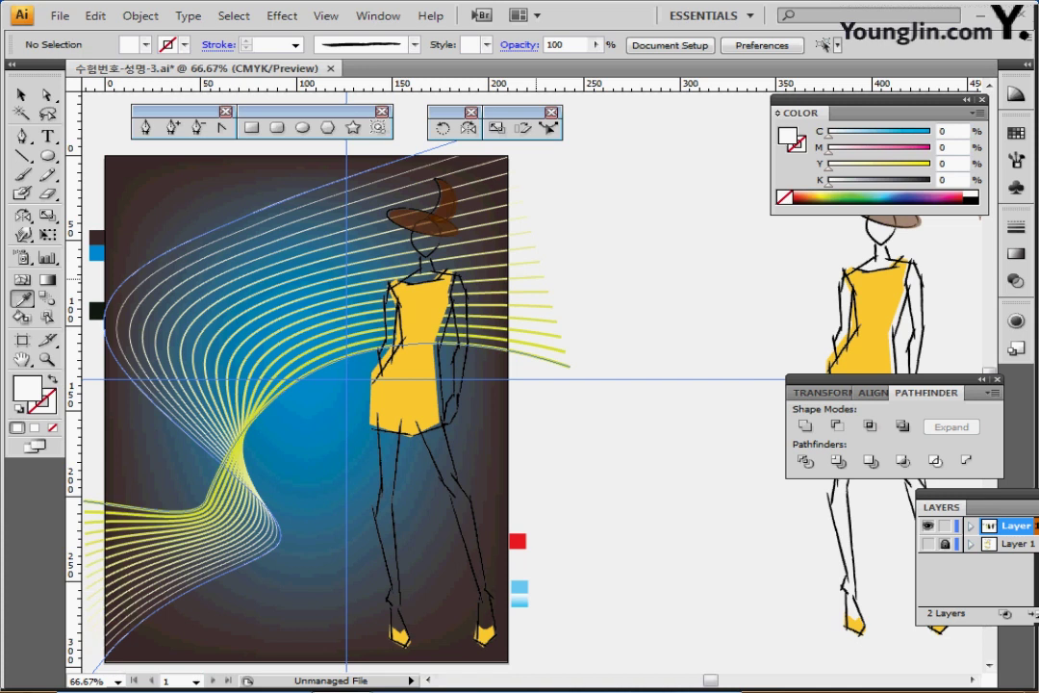
- Paste the shadowed silhouette path in place on the poster artwork layer and arrange it behind the figure
key(ctrl+f)
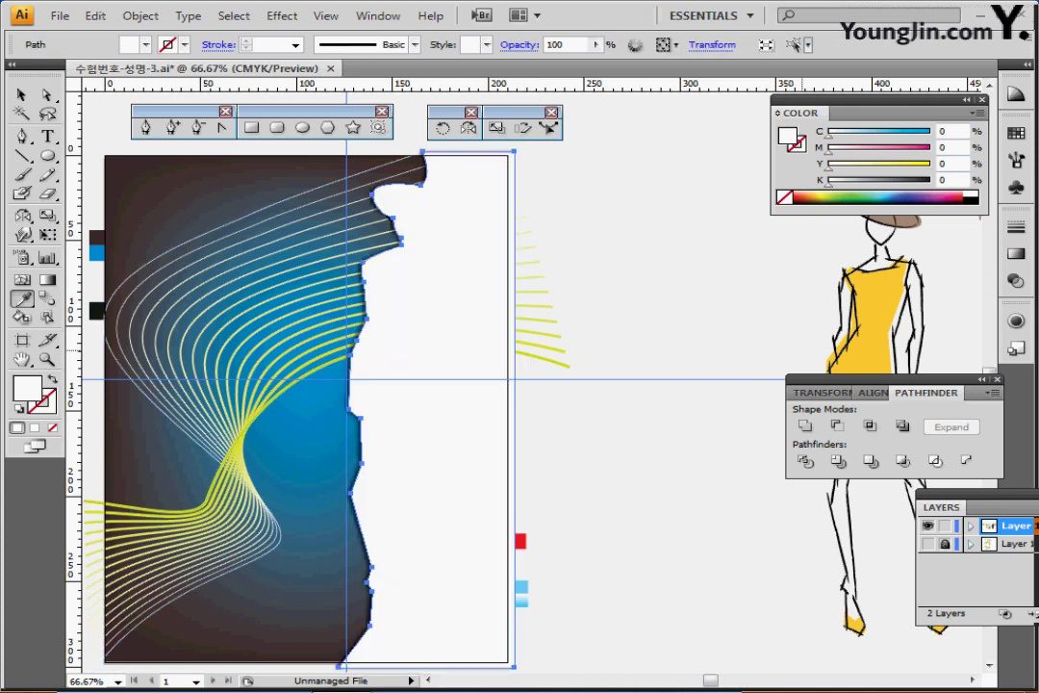
key(ctrl)
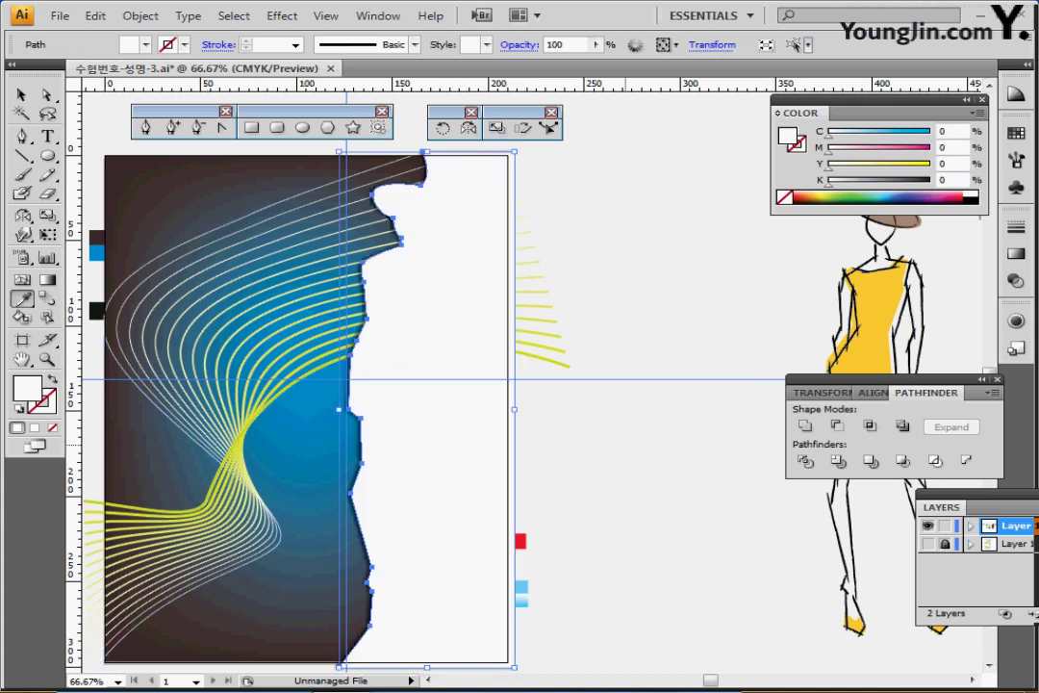
key(ctrl+v)
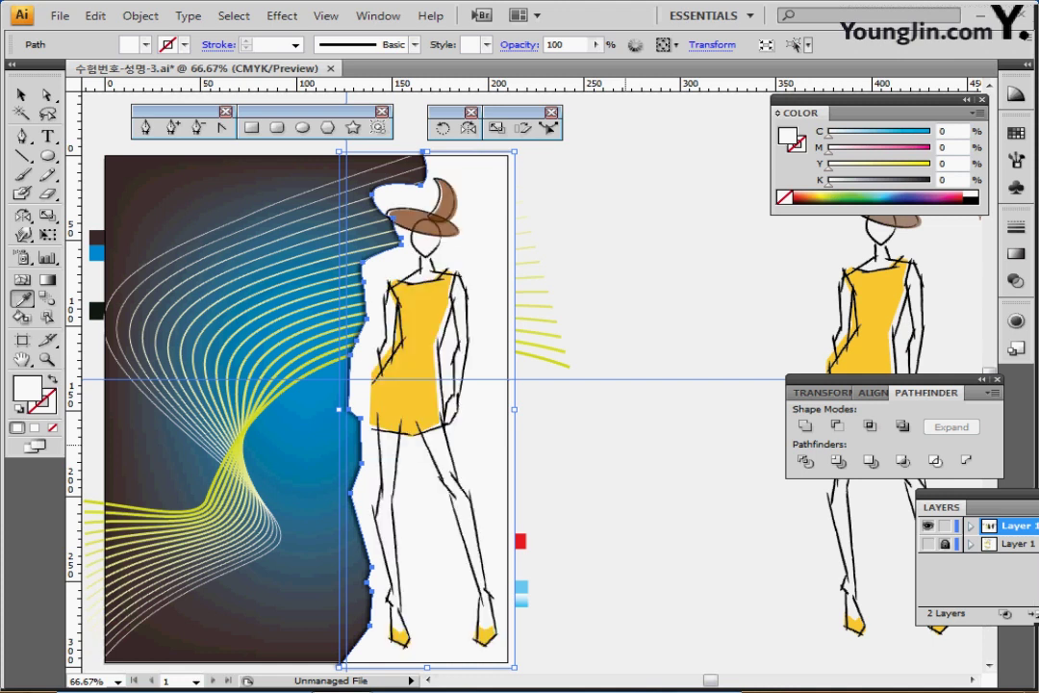
- Move the grouped figure slightly upward so it sits within the white silhouette, and deselect it
click(21, 95)
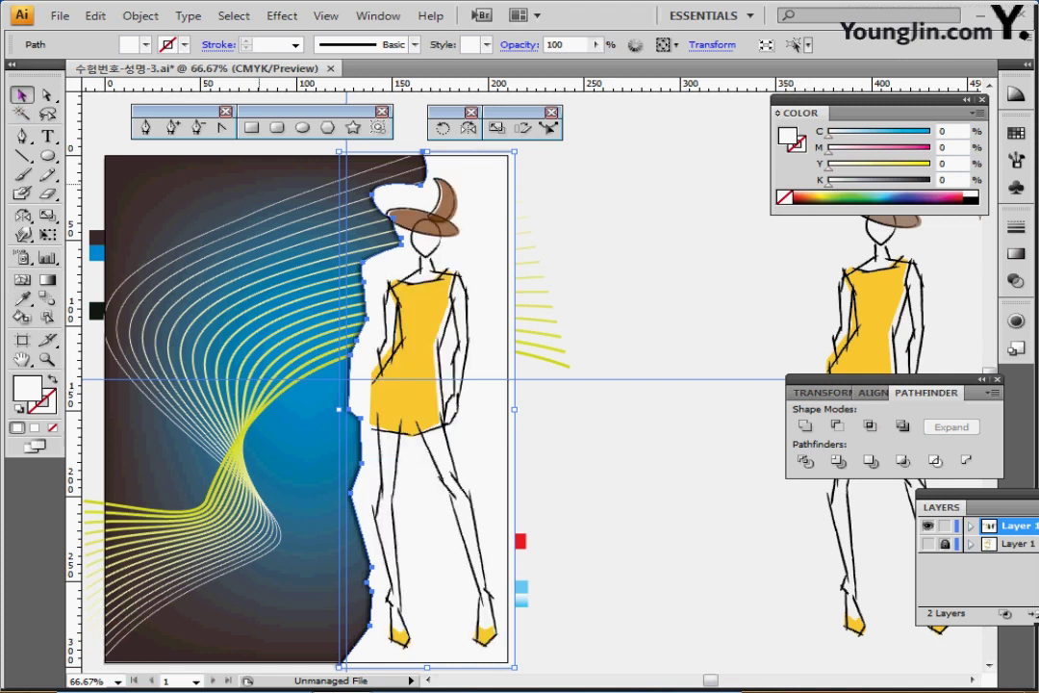
drag(418, 361, 413, 349)
drag(431, 394, 425, 383)
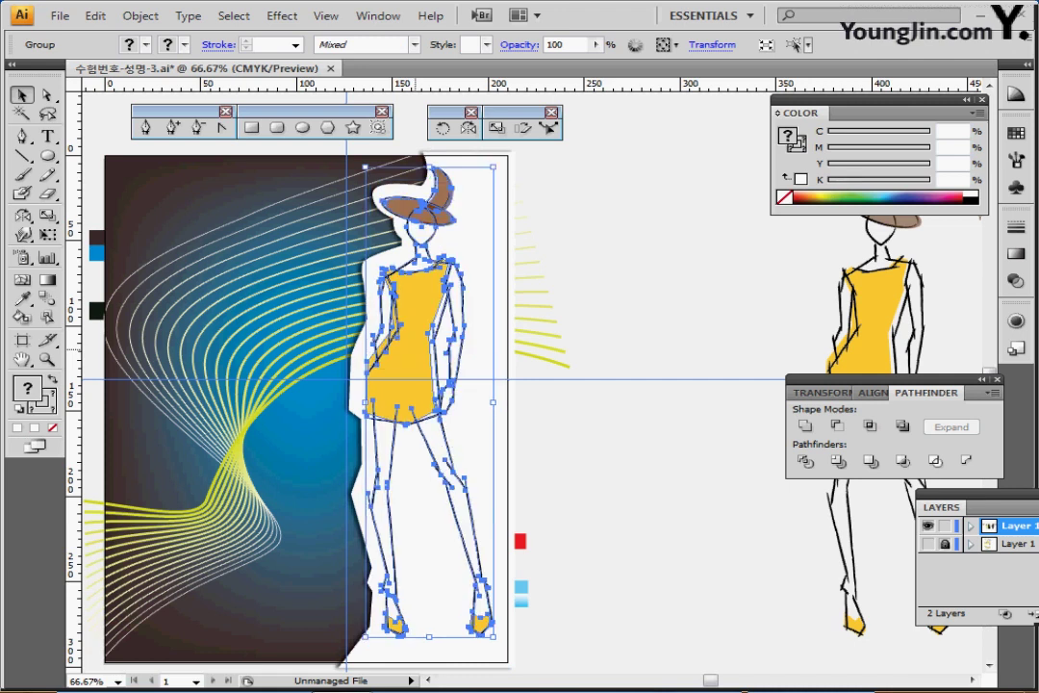
drag(424, 338, 427, 337)
click(576, 404)
- Review the silhouette path's Drop Shadow offset and blur settings with the preview on, and accept them
click(489, 317)
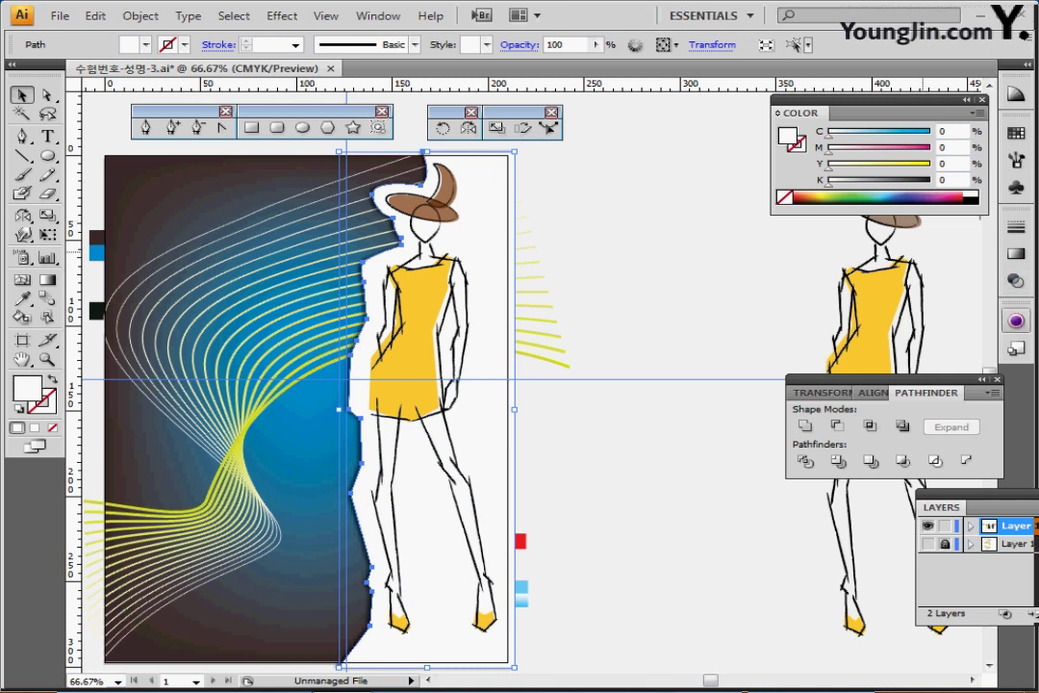
click(1017, 320)
click(852, 399)
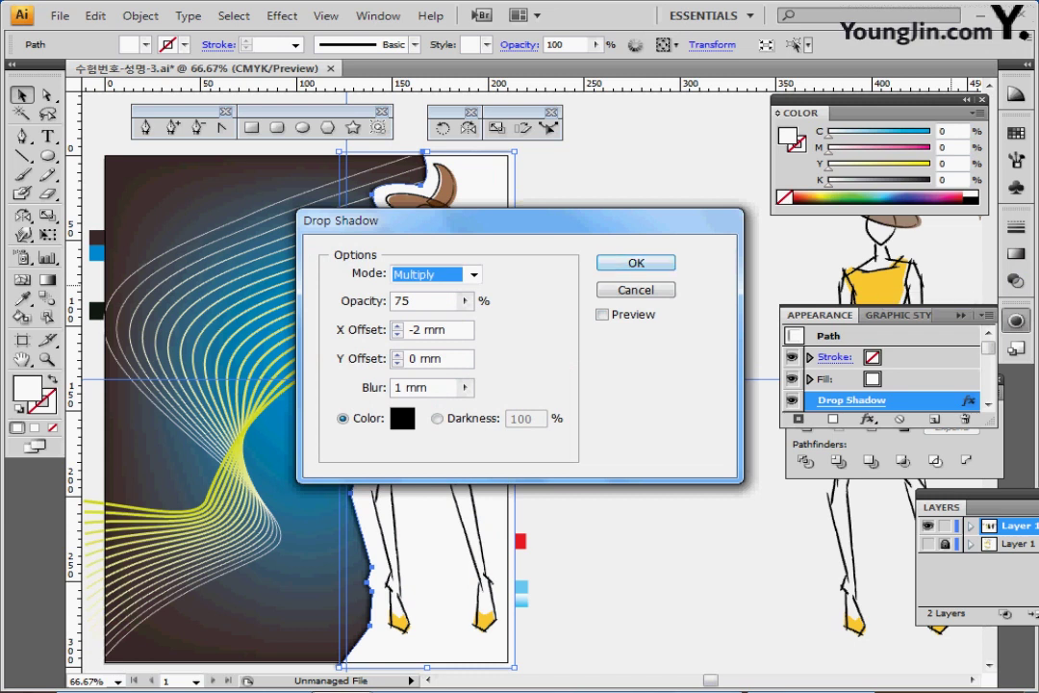
click(604, 314)
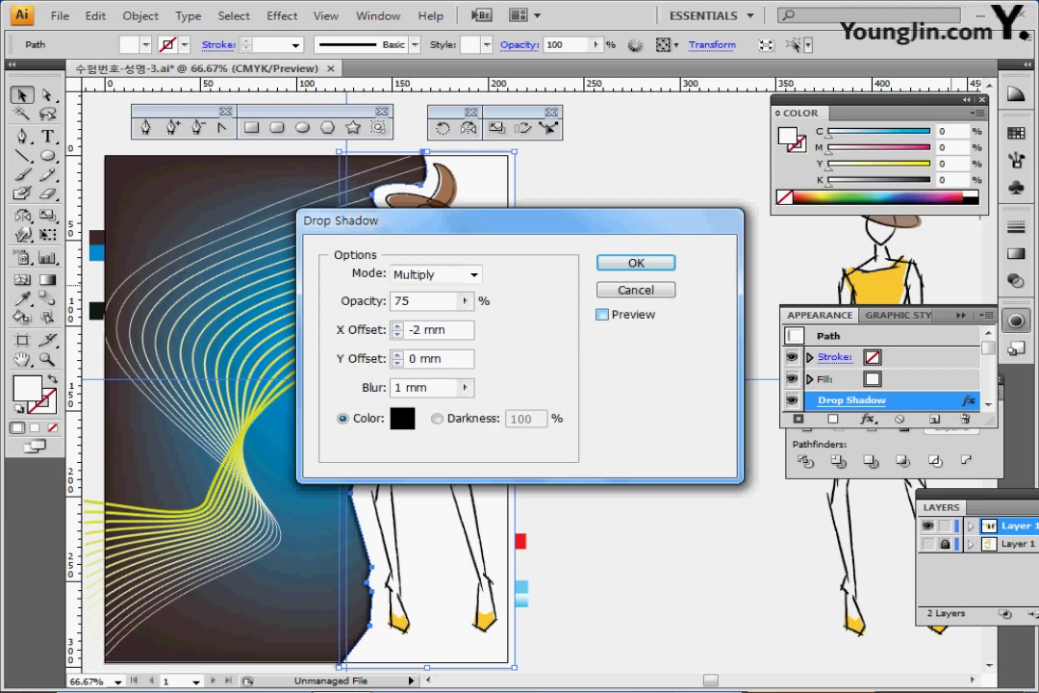
drag(520, 221, 641, 195)
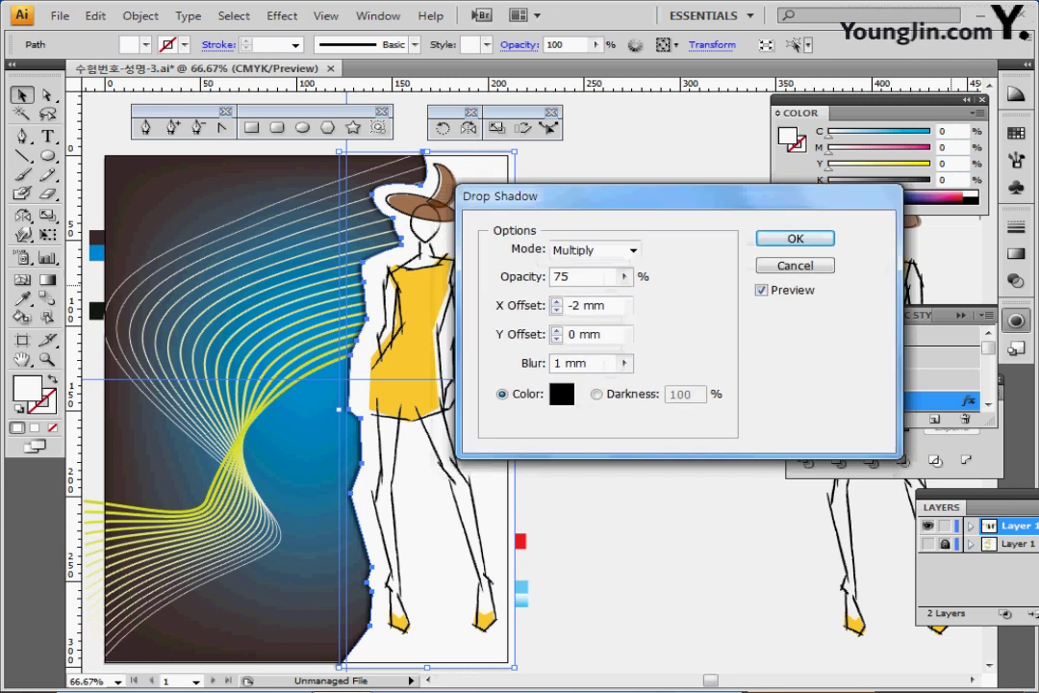
click(607, 305)
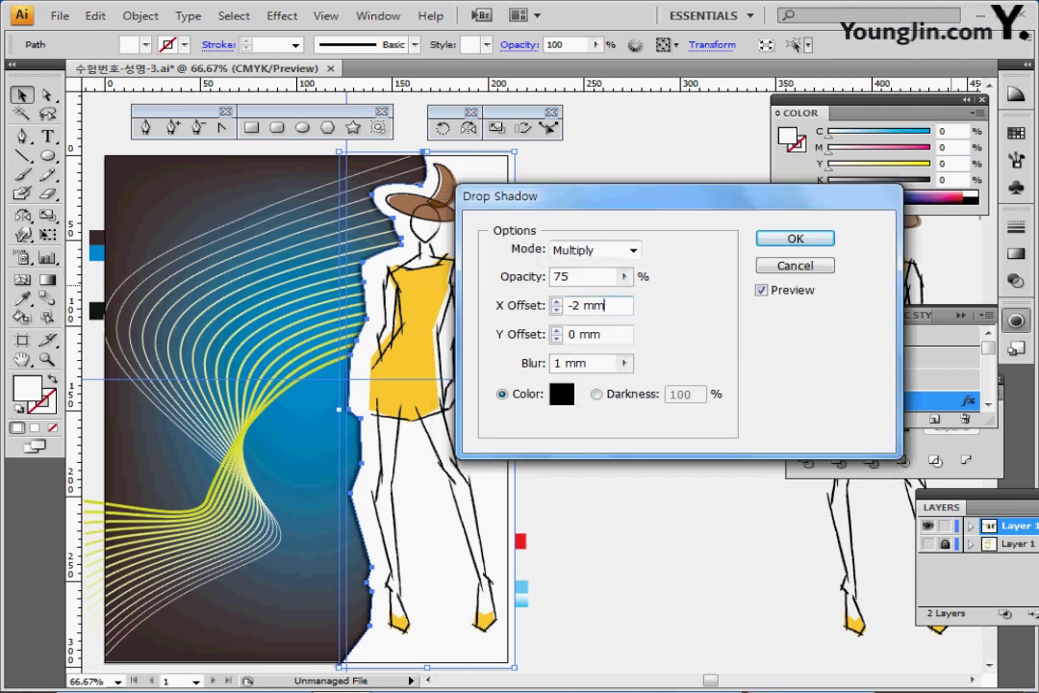
click(603, 334)
key(Return)
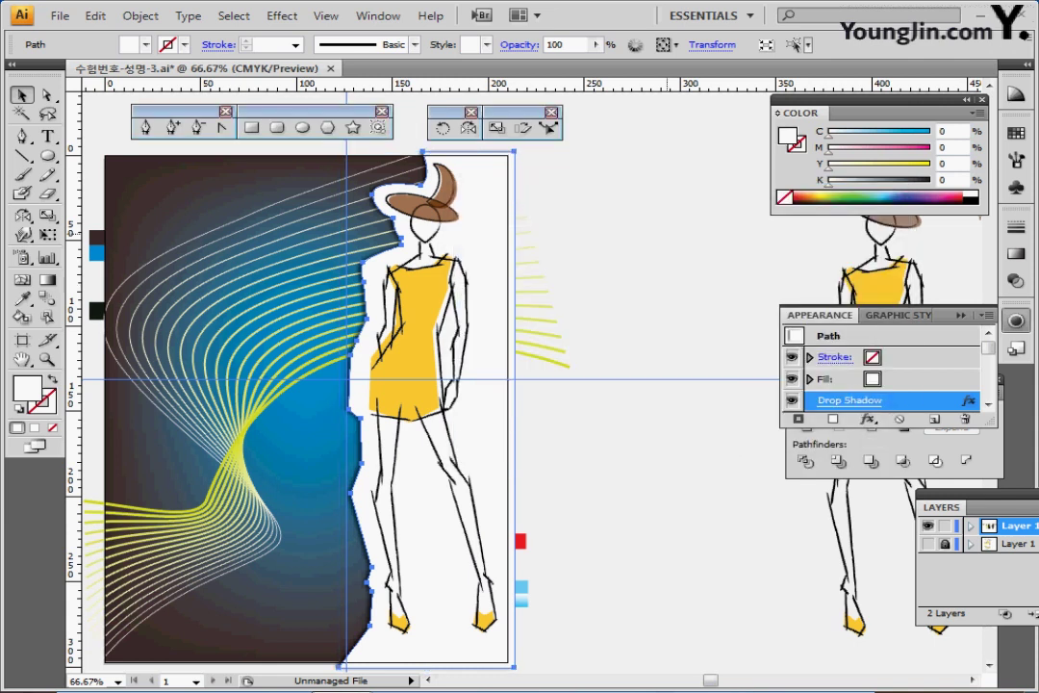
- Shift the grouped figure slightly further left within the white silhouette and save the document
key(ctrl+s)
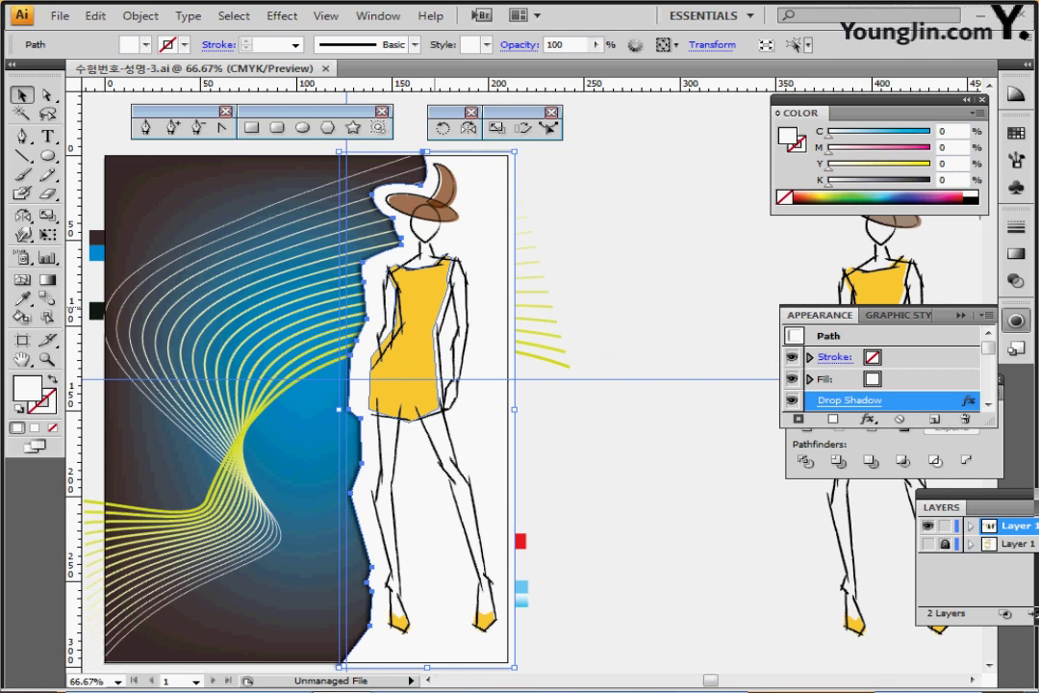
click(445, 259)
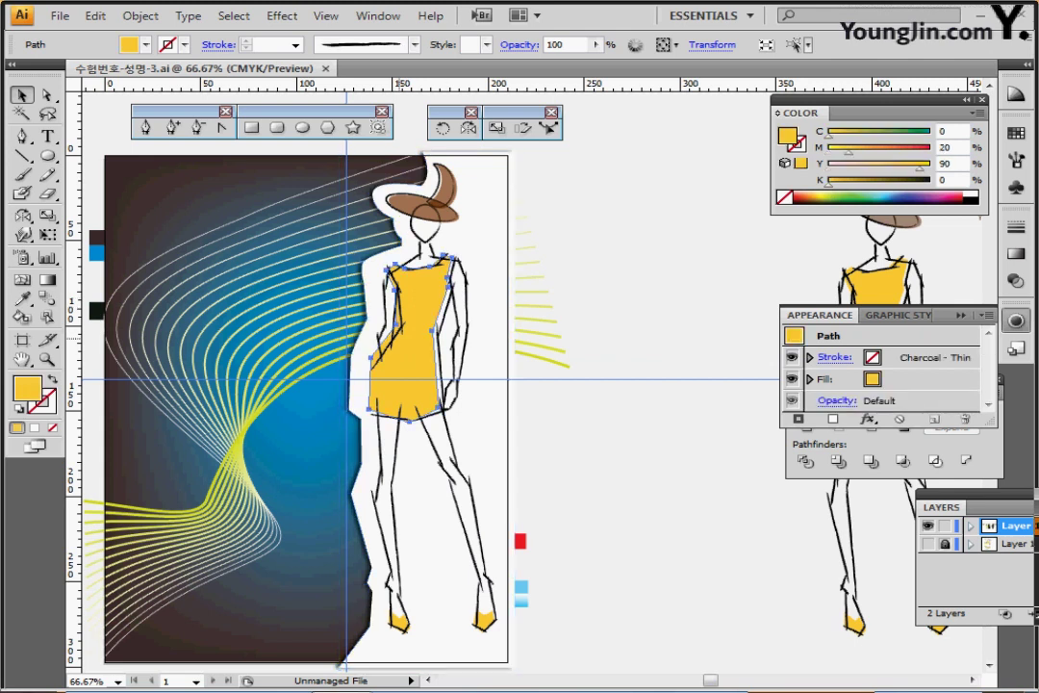
click(440, 202)
click(560, 227)
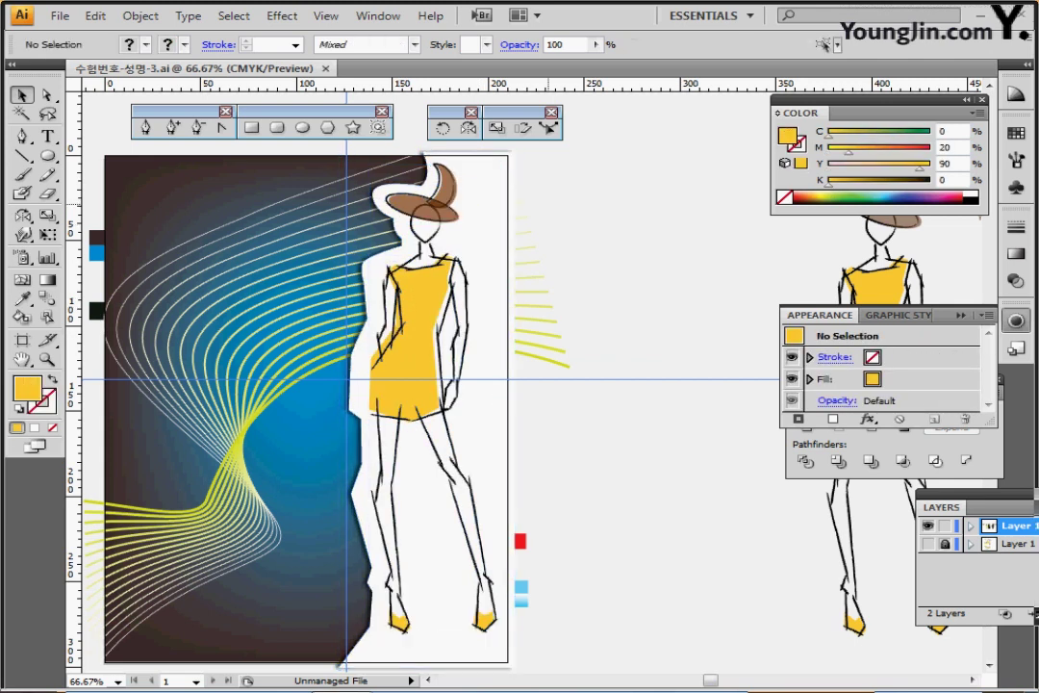
click(481, 291)
click(429, 323)
mouse_move(429, 323)
mouse_down()
mouse_move(427, 314)
mouse_move(443, 329)
mouse_move(434, 322)
mouse_up()
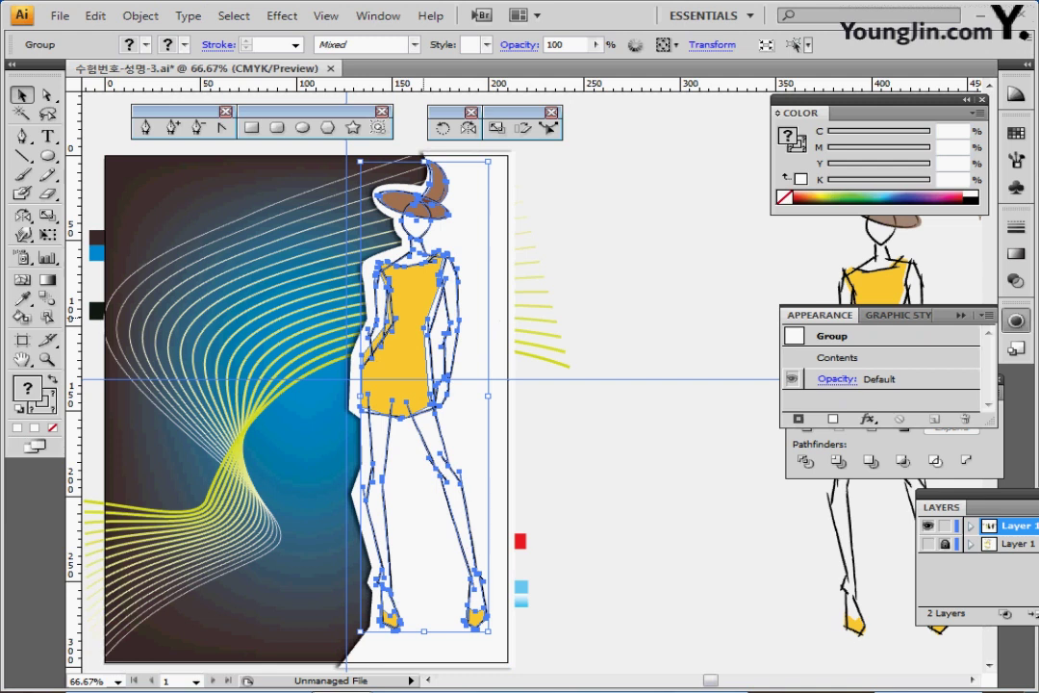
click(611, 412)
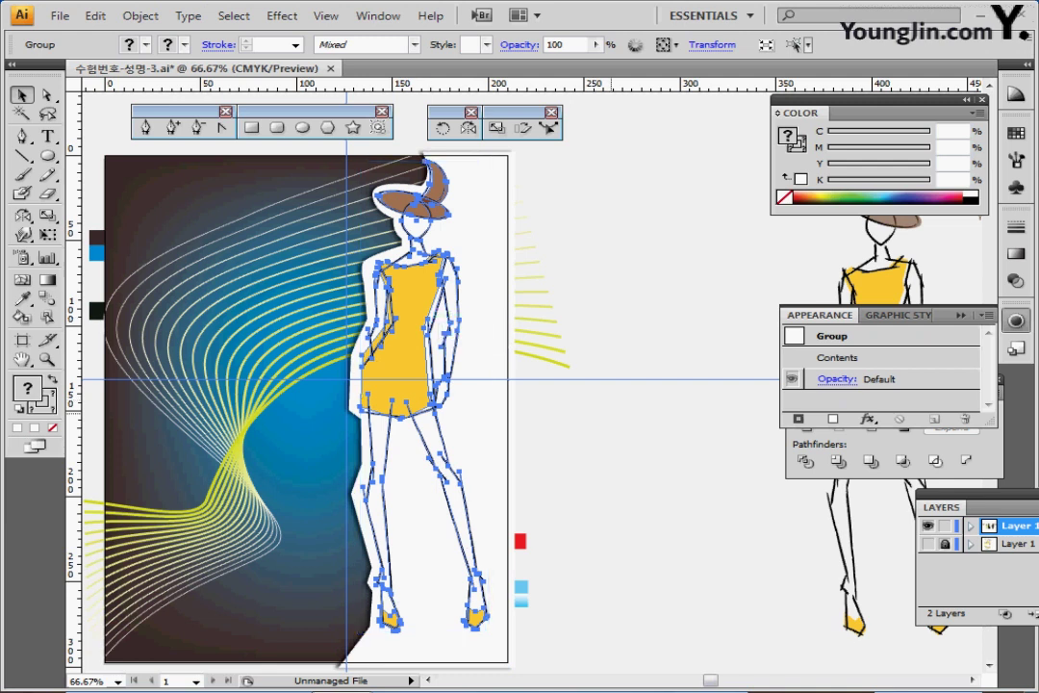
key(ctrl+s)
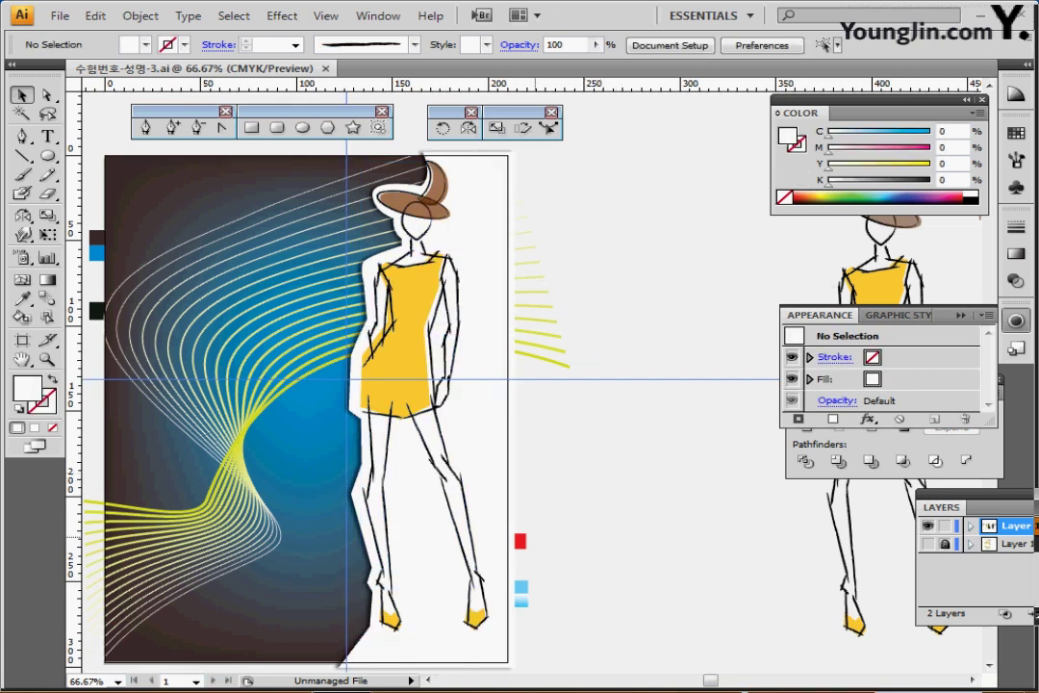
- Draw a flat ellipse about 105 mm wide around the figure's feet, filled with the light blue swatch color (C 50)
drag(568, 520, 561, 473)
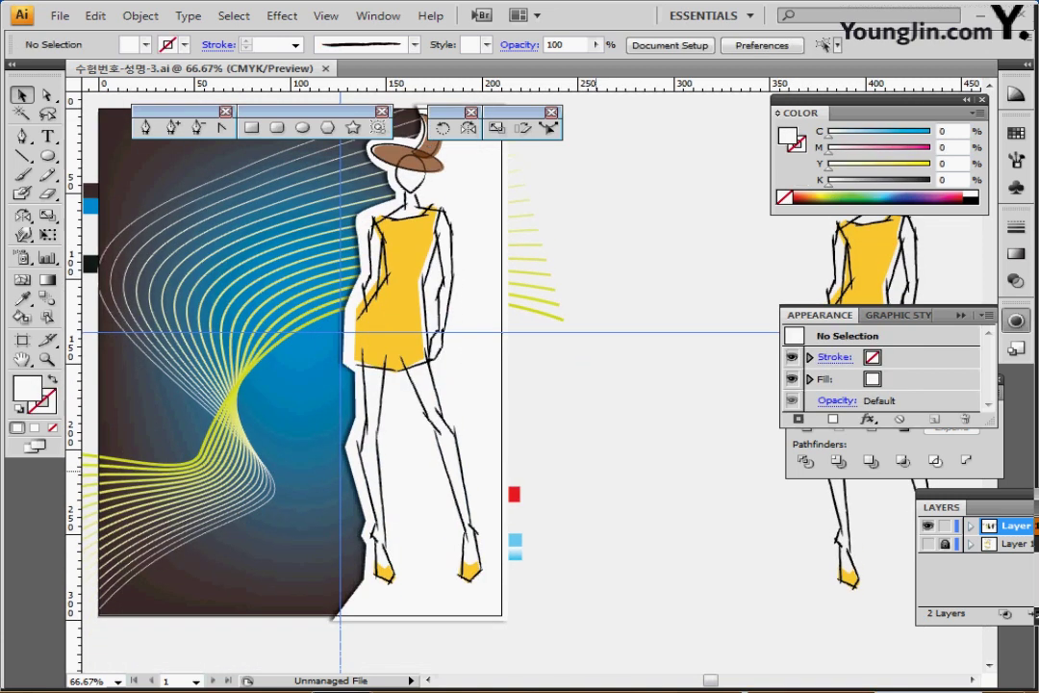
click(302, 127)
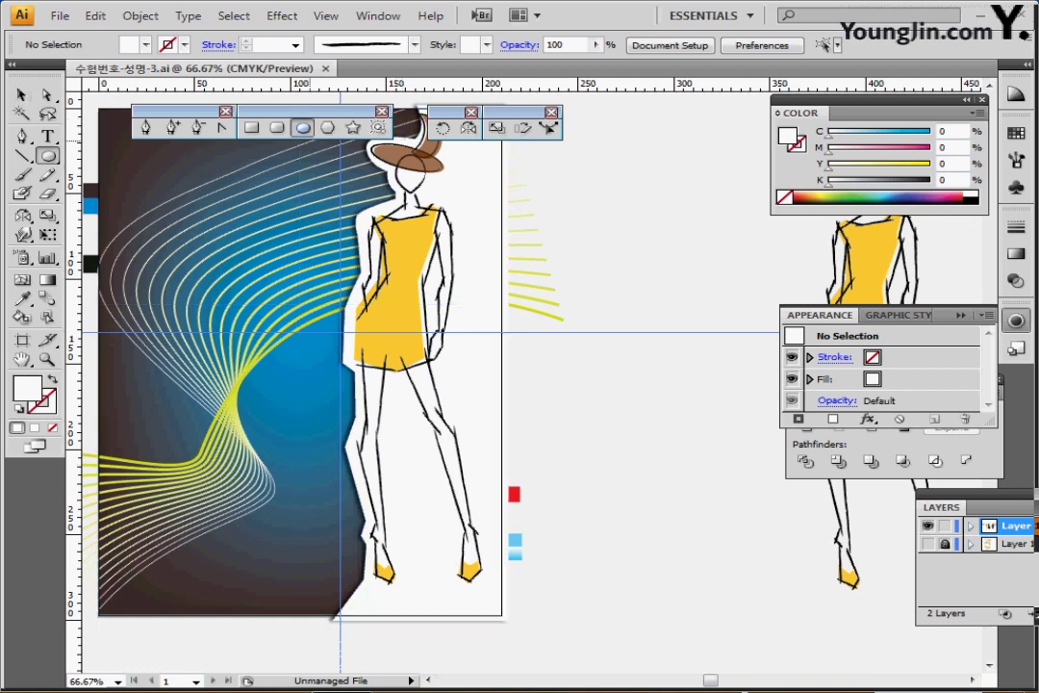
ctrl+click(515, 540)
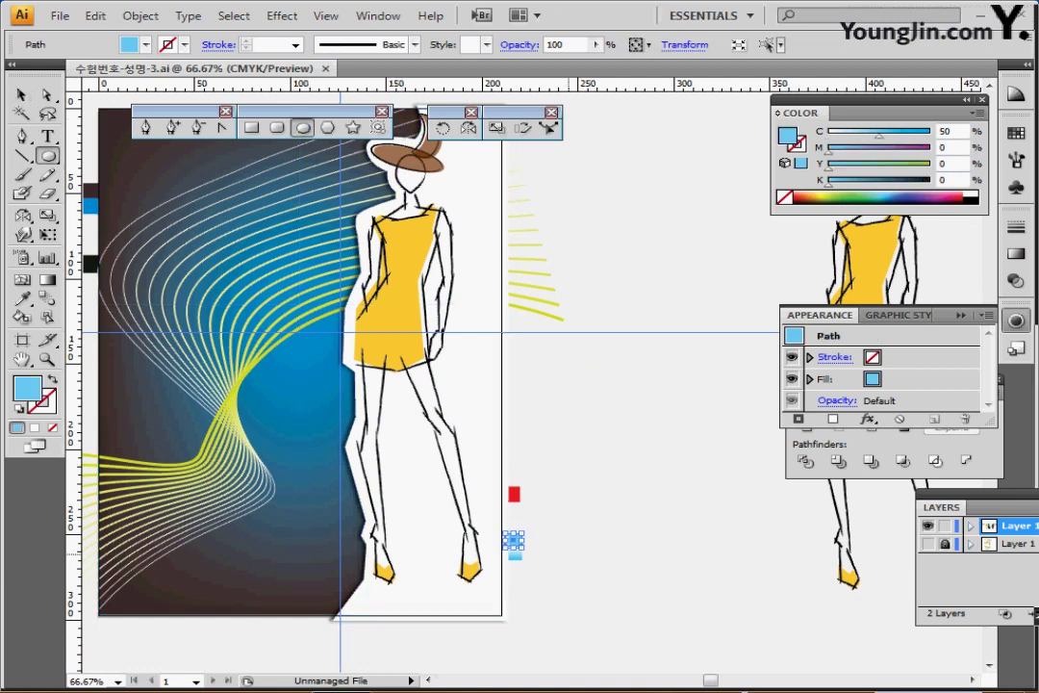
ctrl+click(570, 541)
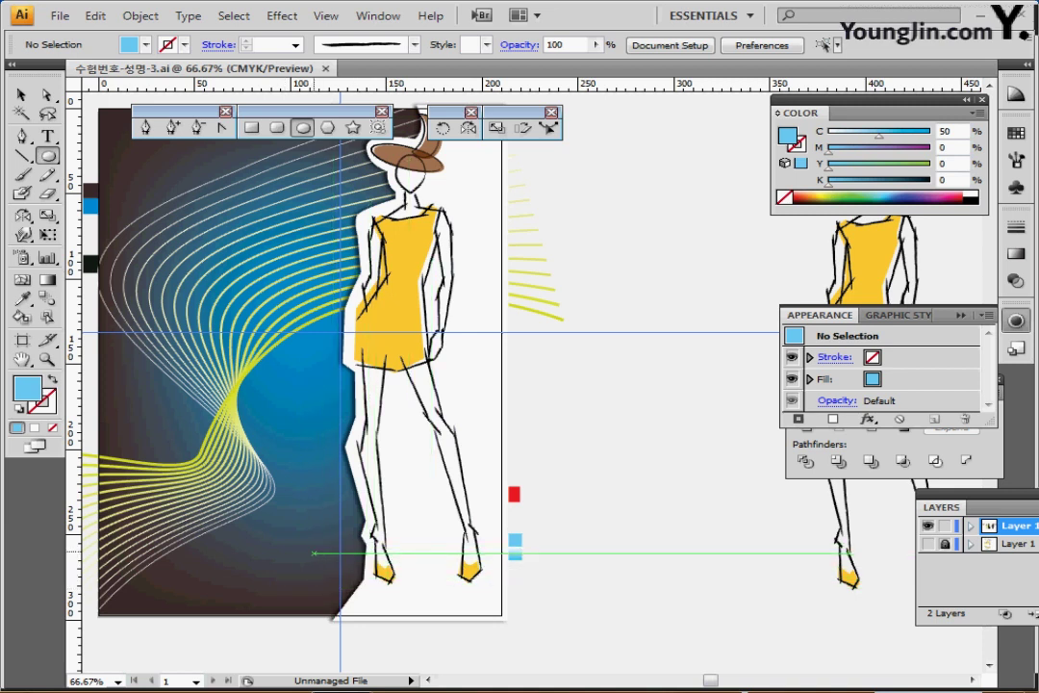
drag(314, 550, 514, 592)
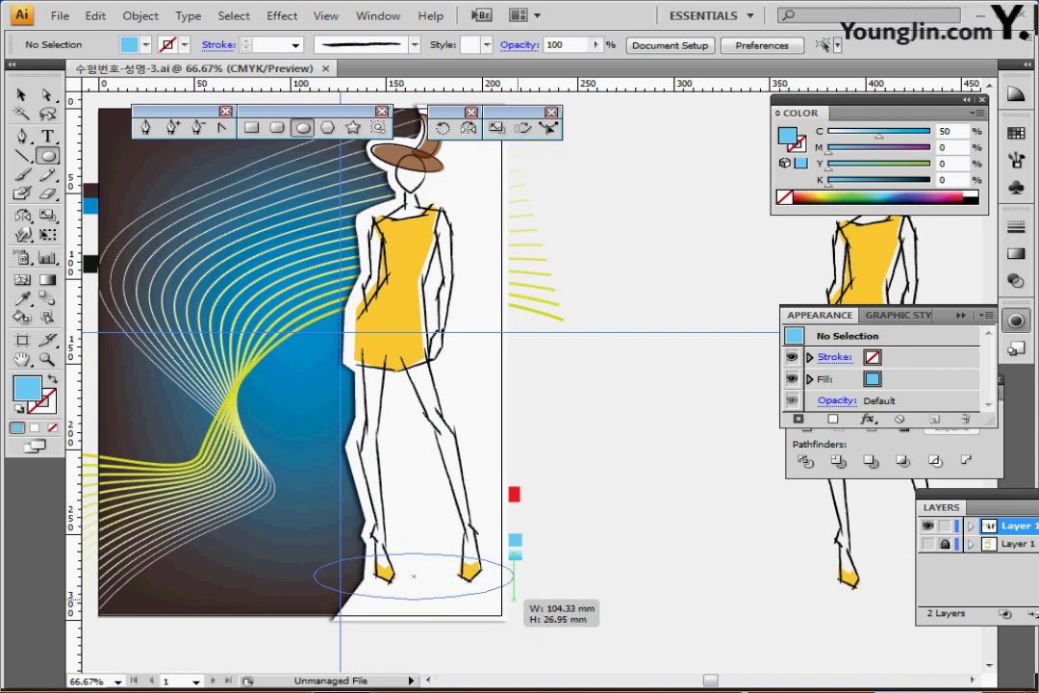
drag(515, 590, 521, 600)
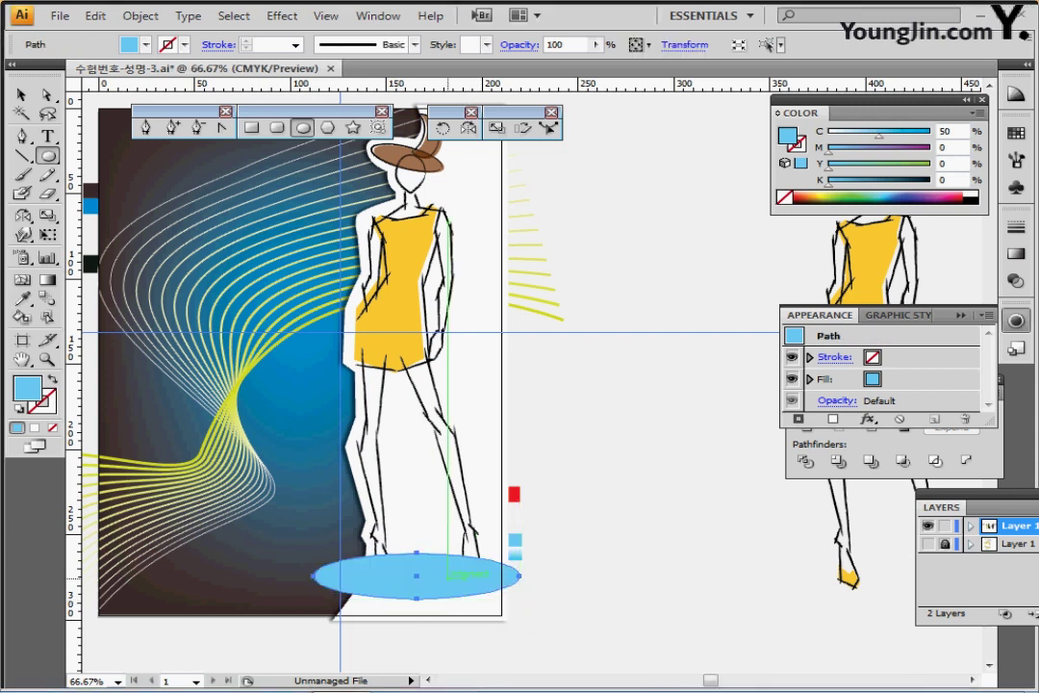
- Arrange the light blue ellipse behind the figure and move it slightly lower under the shoes
drag(440, 578, 446, 583)
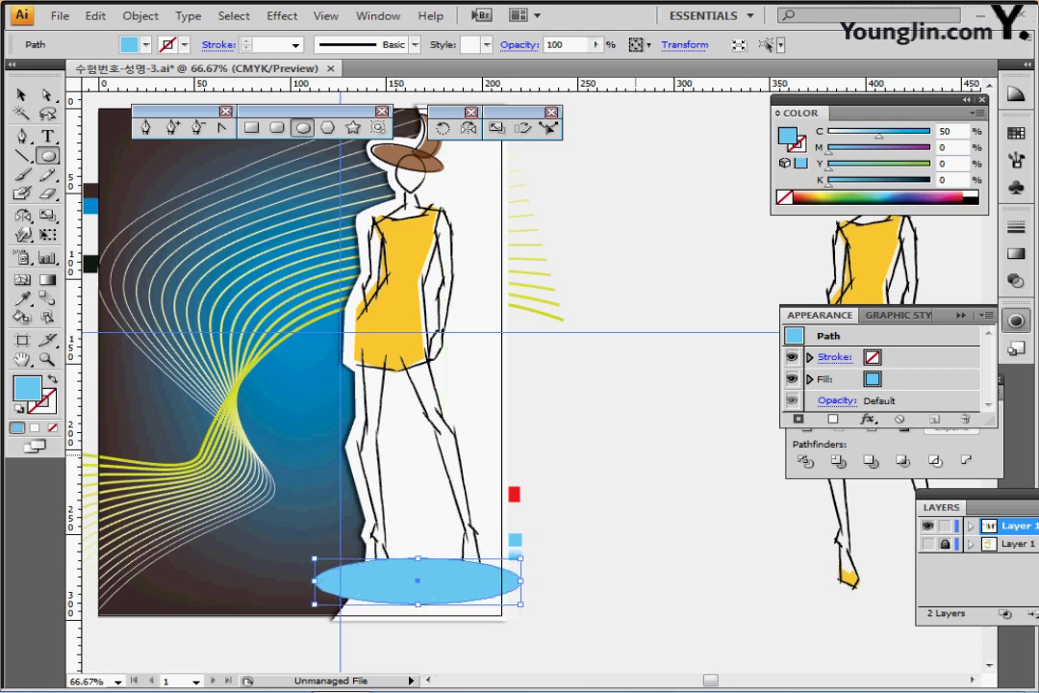
key(ctrl+shift+bracketleft)
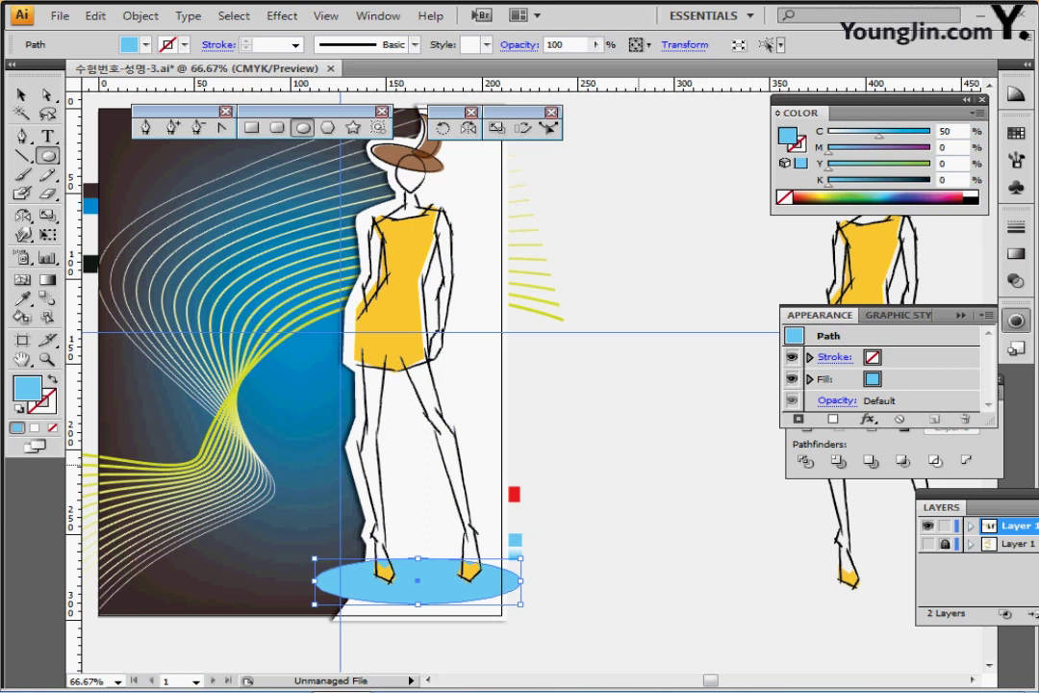
key(Down)
key(Down)
key(Down)
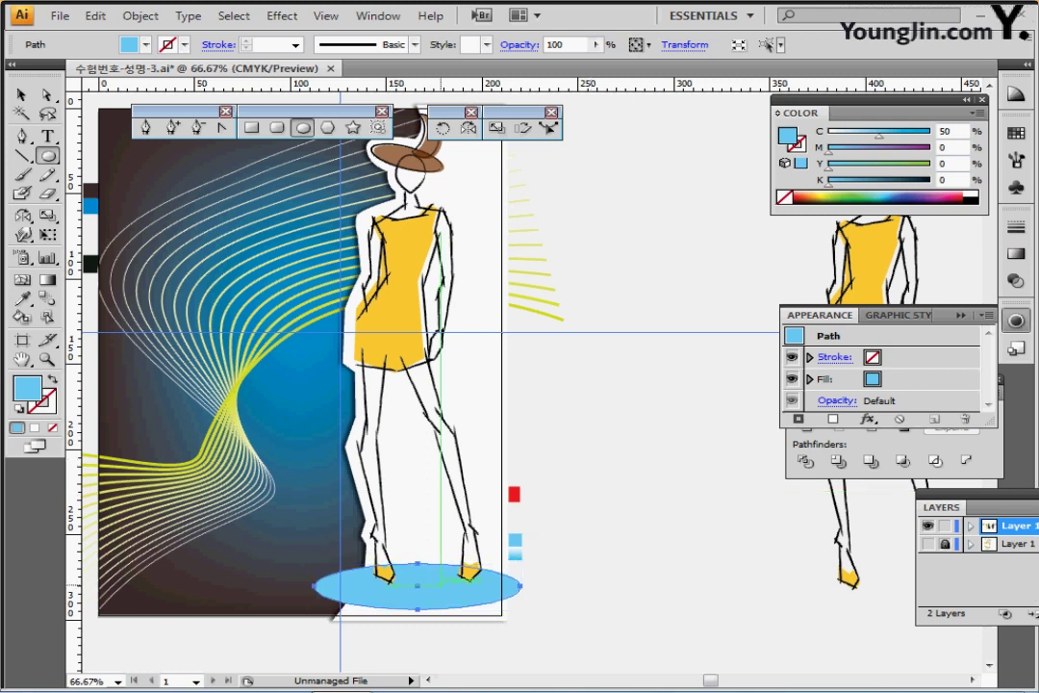
- Flatten the light blue ellipse slightly by lowering its upper edge, and deselect it
drag(417, 564, 419, 585)
ctrl+click(577, 501)
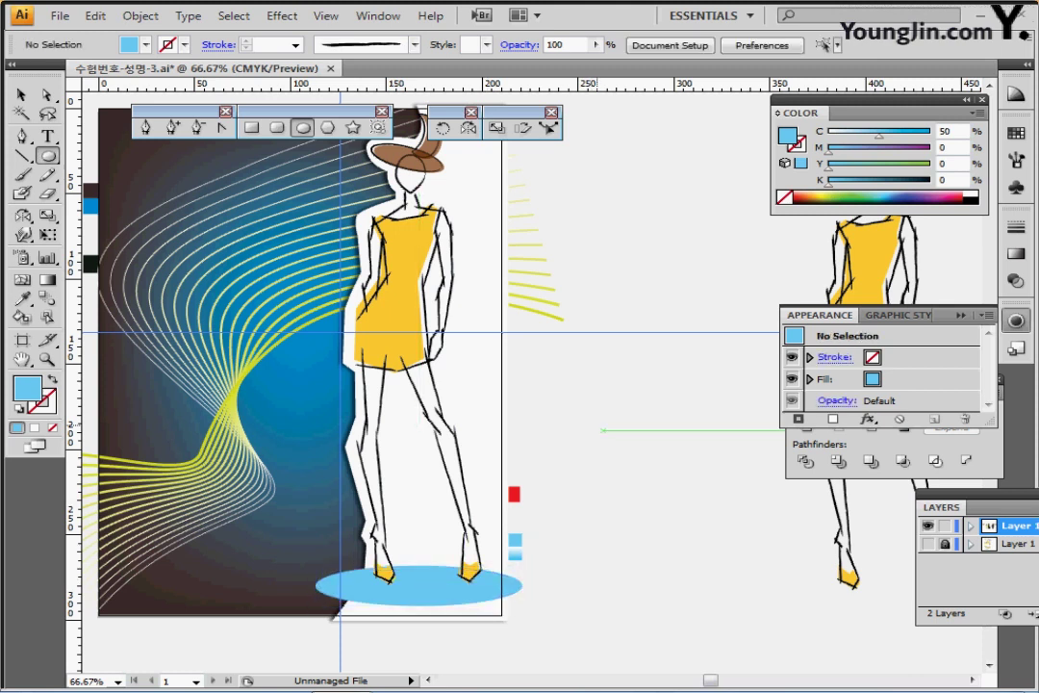
drag(591, 374, 621, 406)
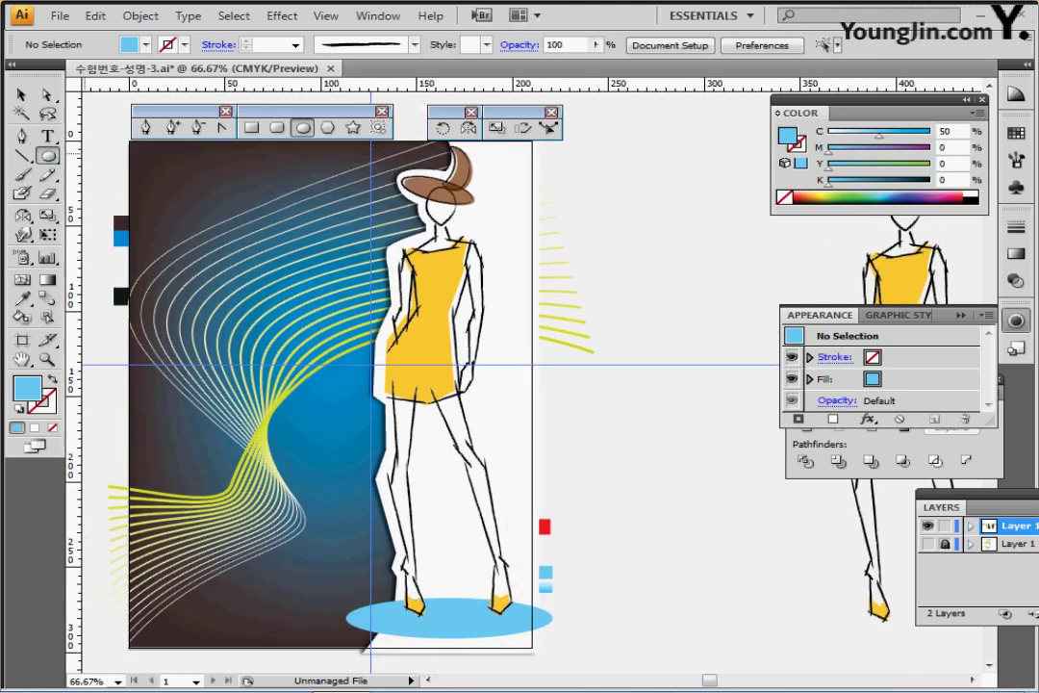
- Draw a closed triangular light beam with the Pen tool from the artboard's upper-left corner to both side points of the blue ellipse
key(p)
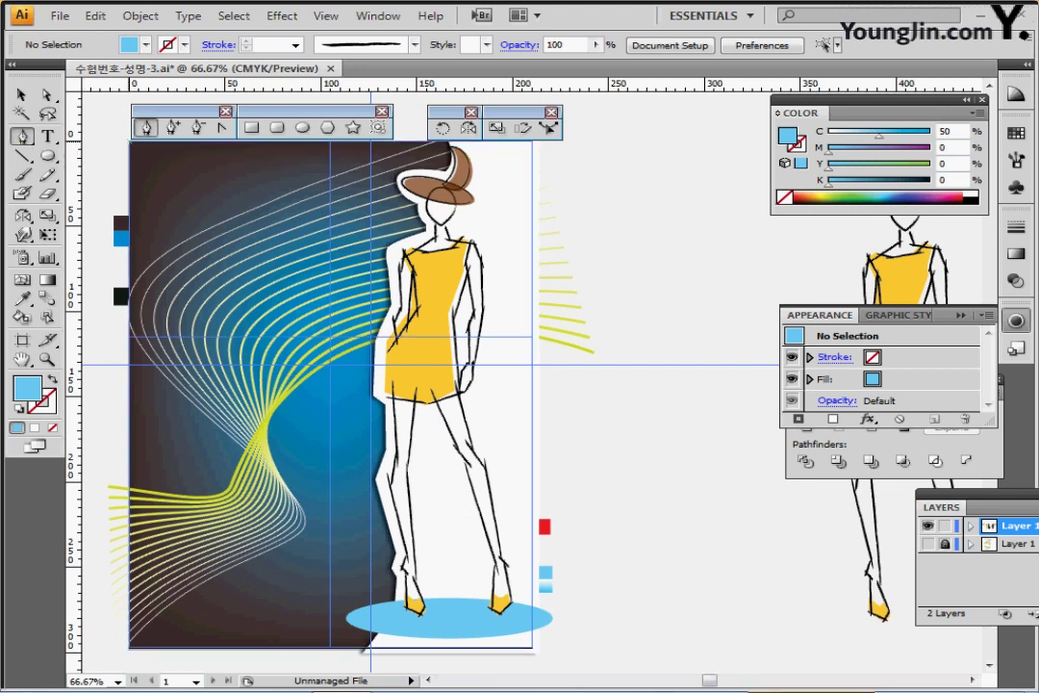
key(Caps_Lock)
click(129, 141)
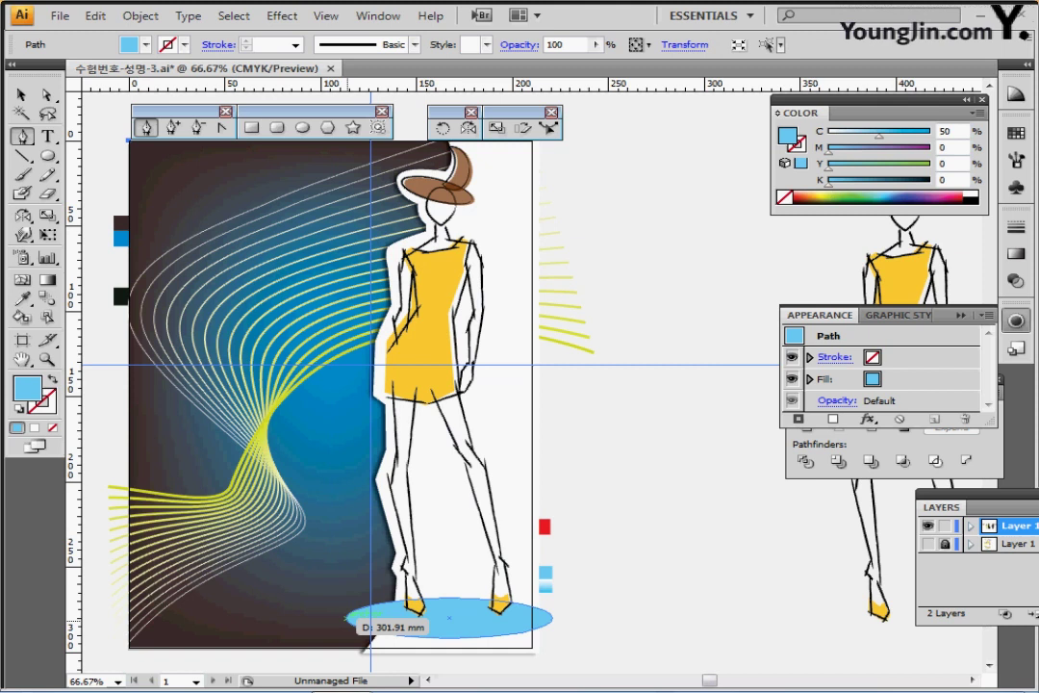
click(347, 616)
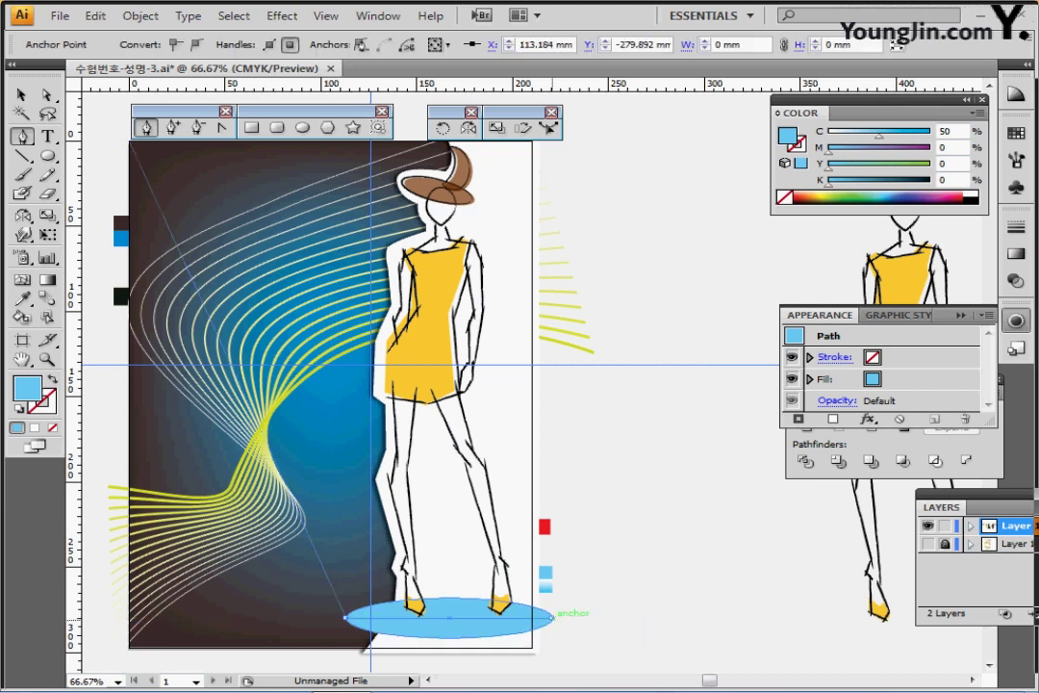
click(554, 616)
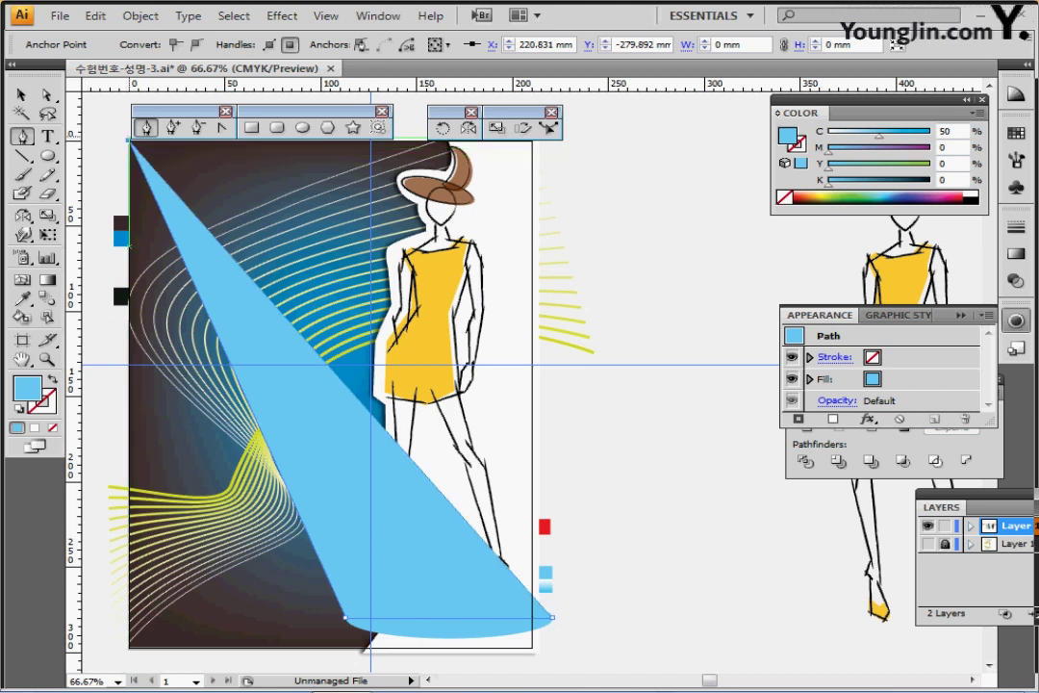
click(130, 140)
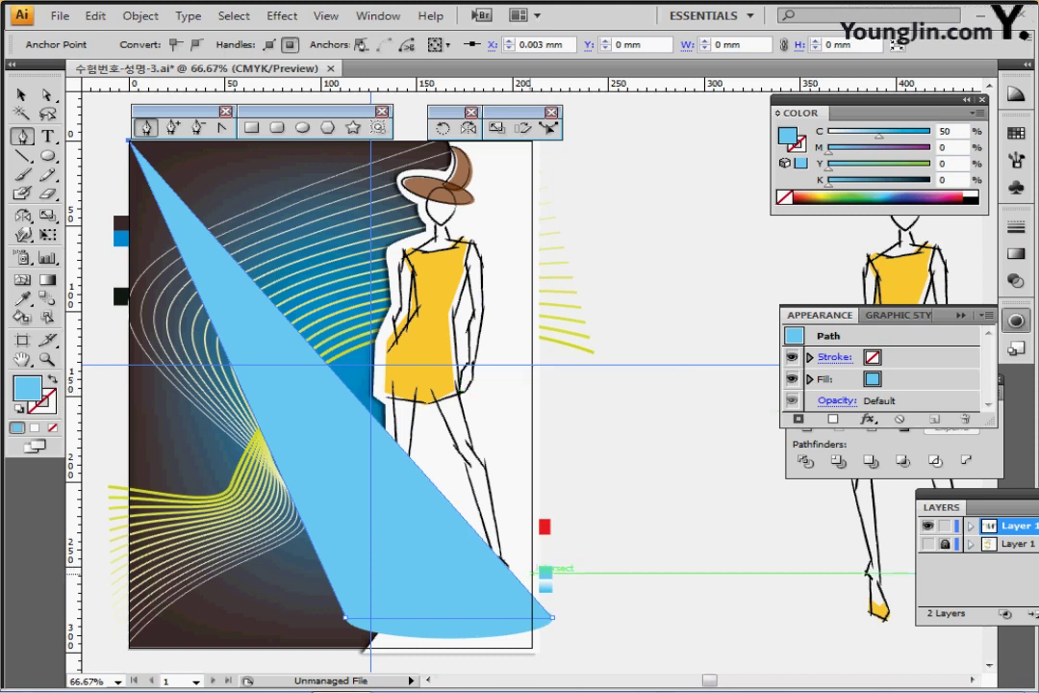
- Fill the triangular beam with the white-to-blue gradient sampled from the swatch beside the artboard and set the gradient angle to -90°
key(i)
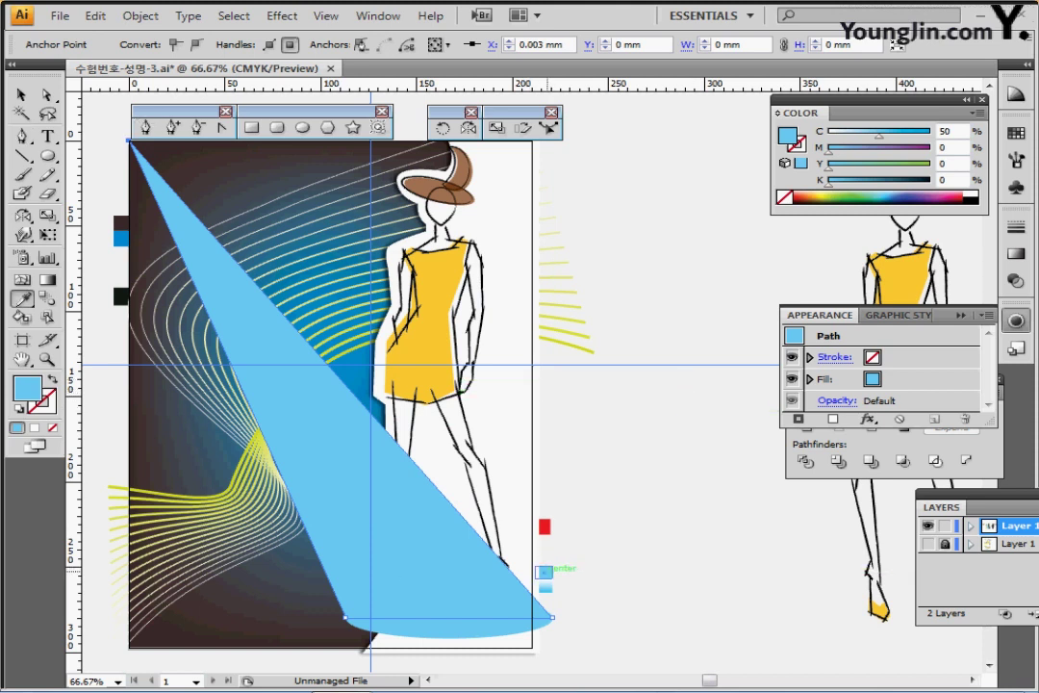
click(545, 585)
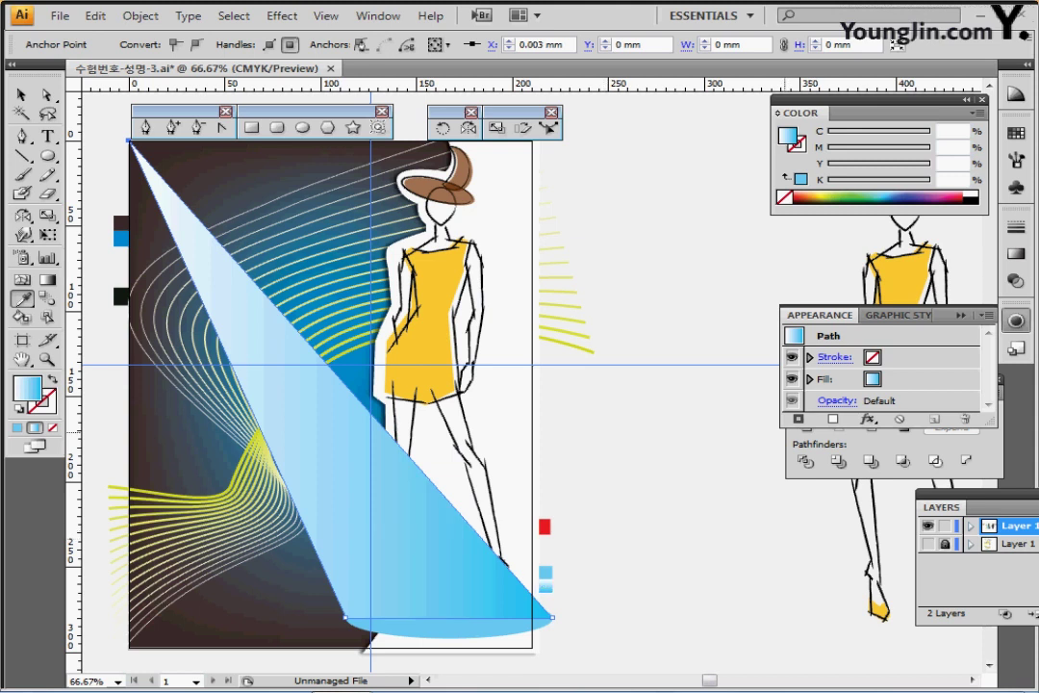
click(1016, 254)
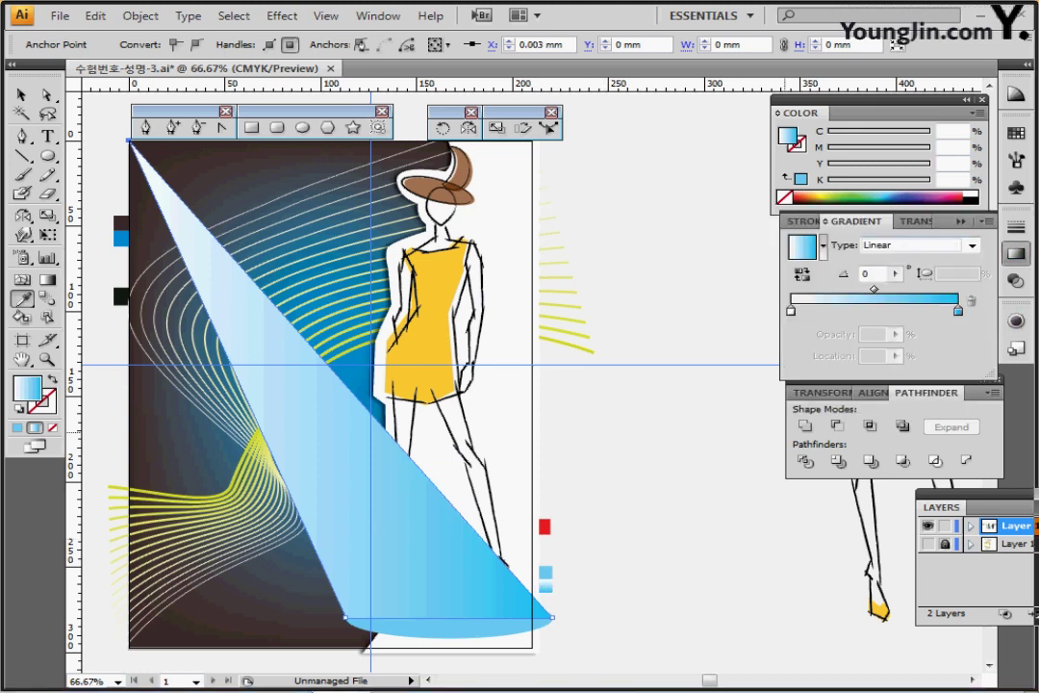
double_click(867, 274)
text(-9)
key(Return)
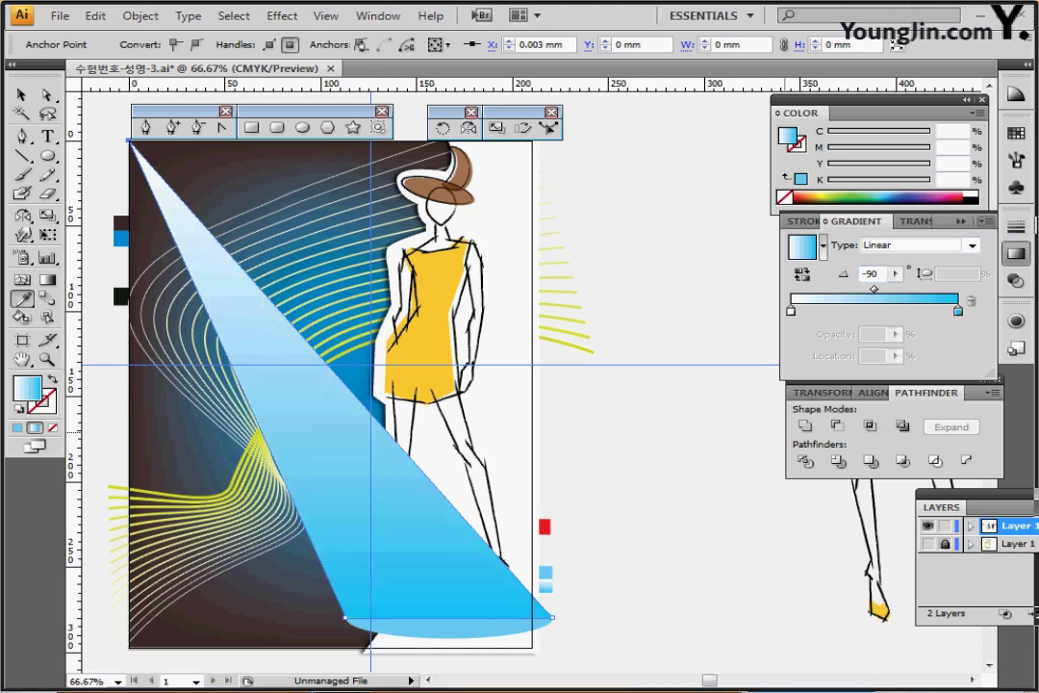
click(791, 311)
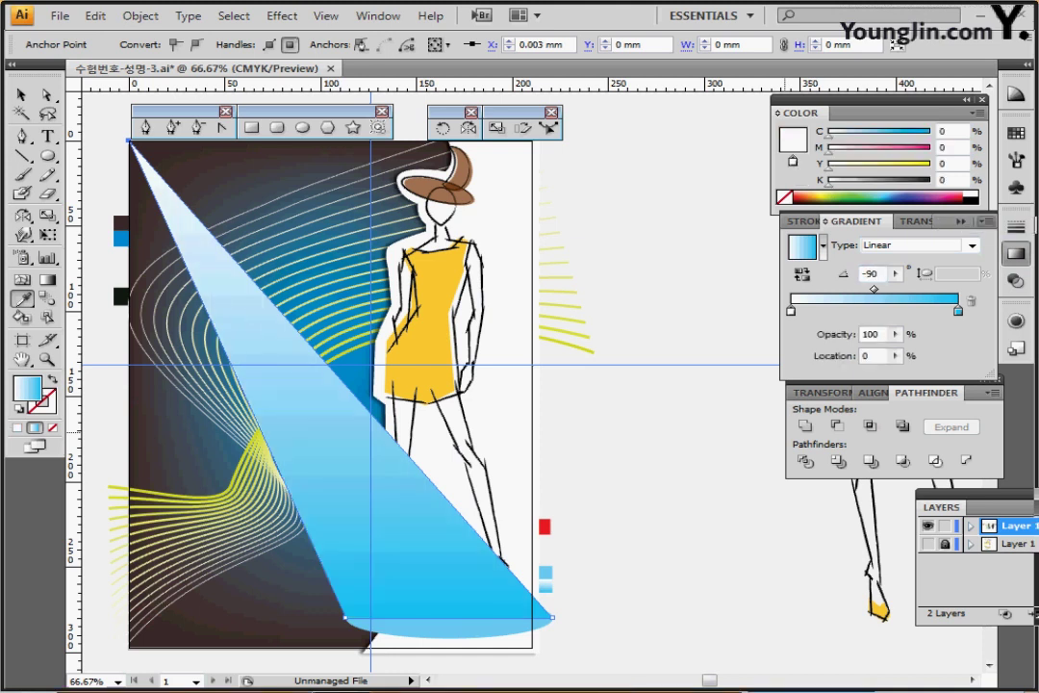
click(958, 311)
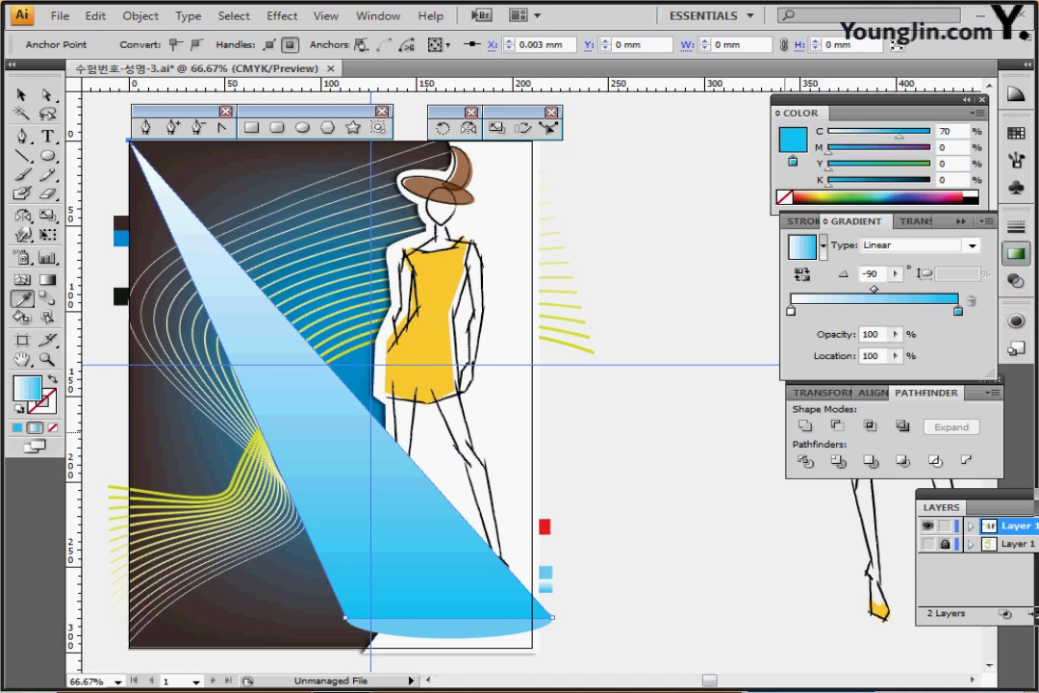
- Set the triangular light beam's opacity to 30%
click(1016, 254)
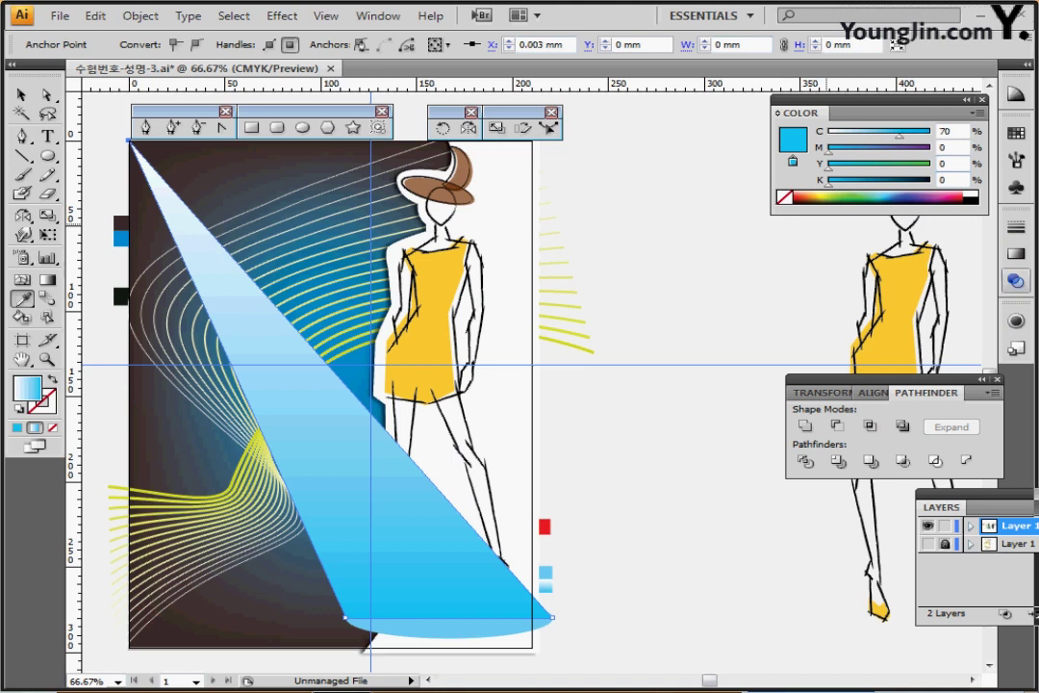
click(1015, 280)
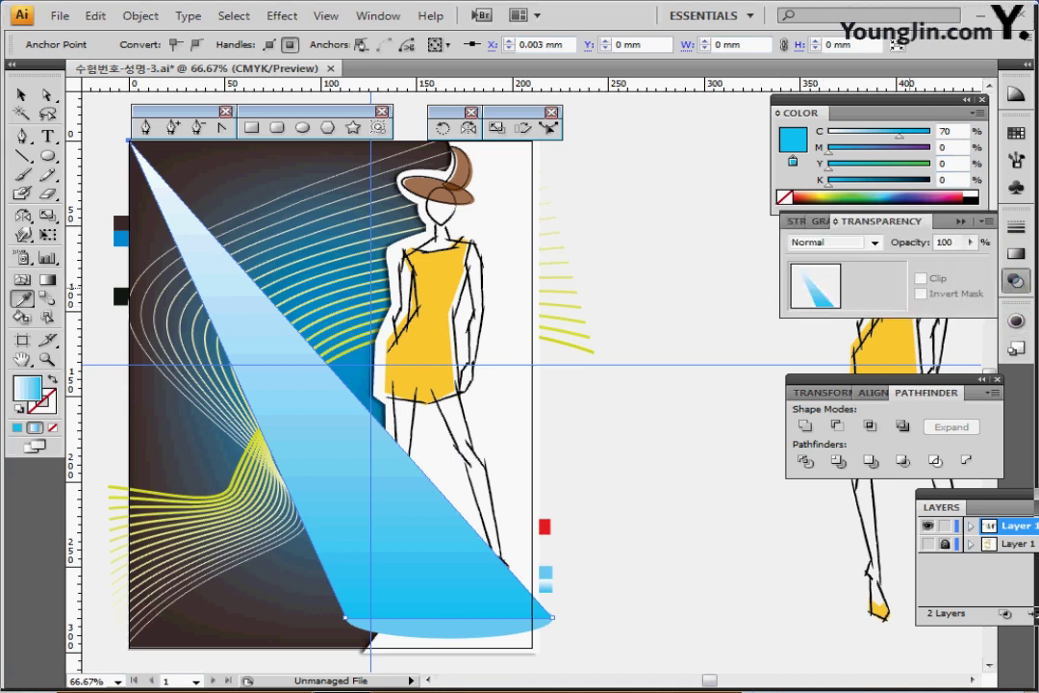
double_click(945, 242)
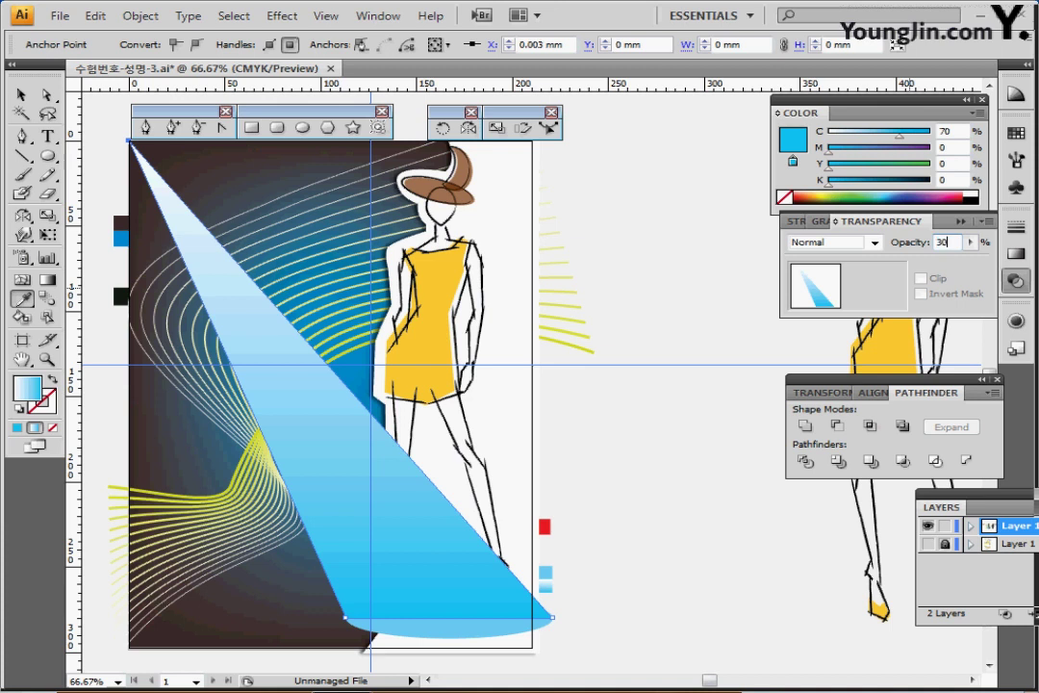
key(Return)
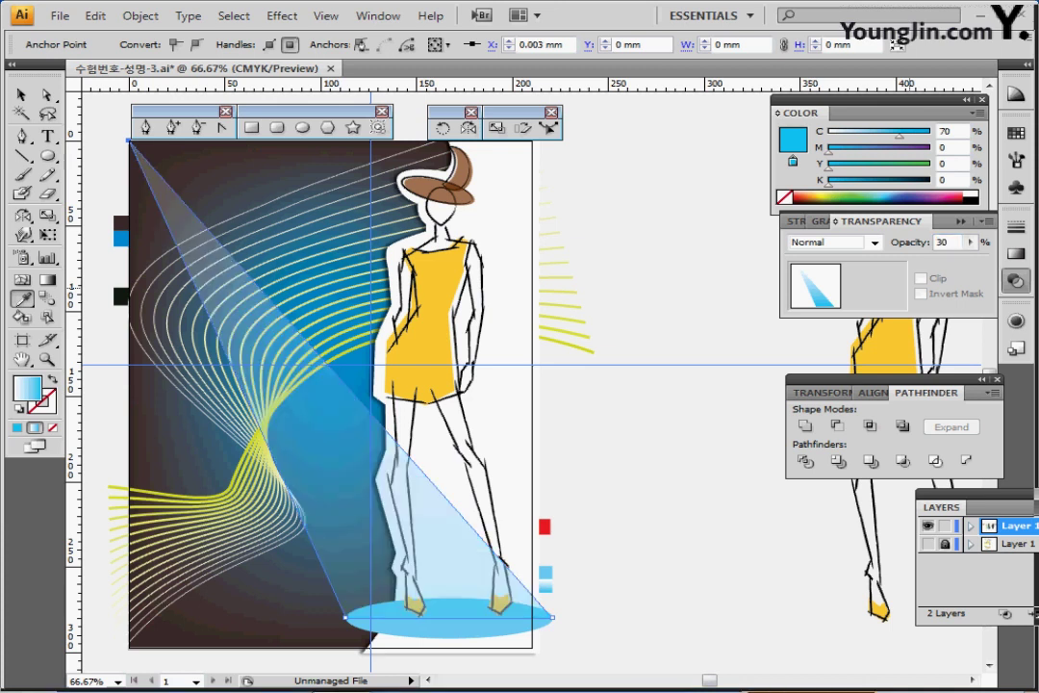
- Bring the figure, the white silhouette and the blue ellipse to the front of the light beam, save the document and deselect everything
click(22, 96)
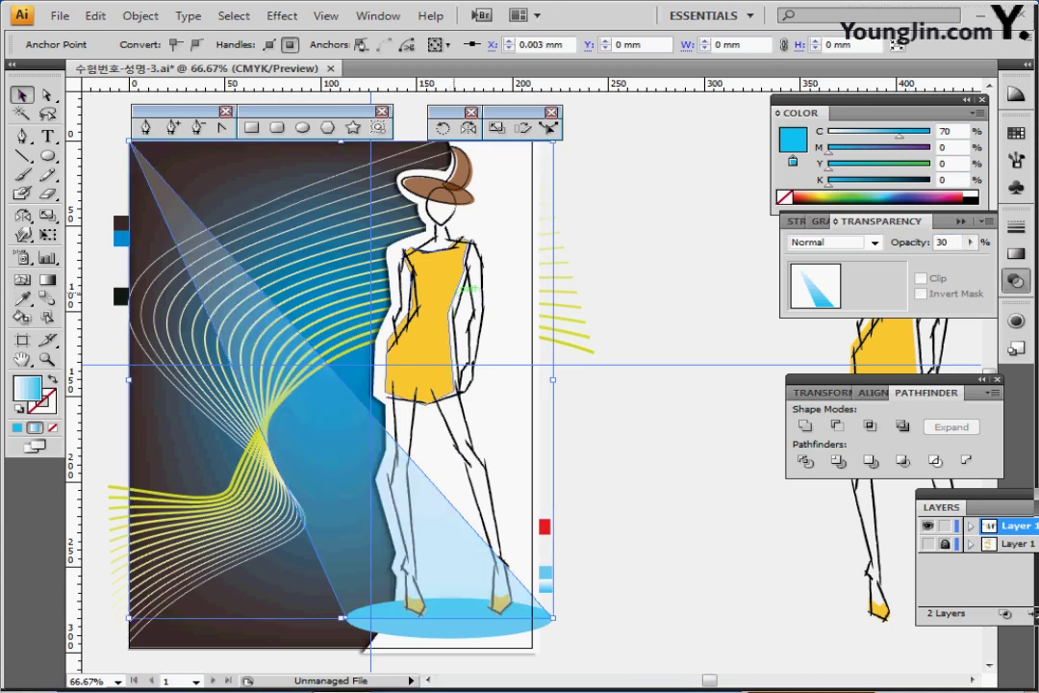
click(450, 287)
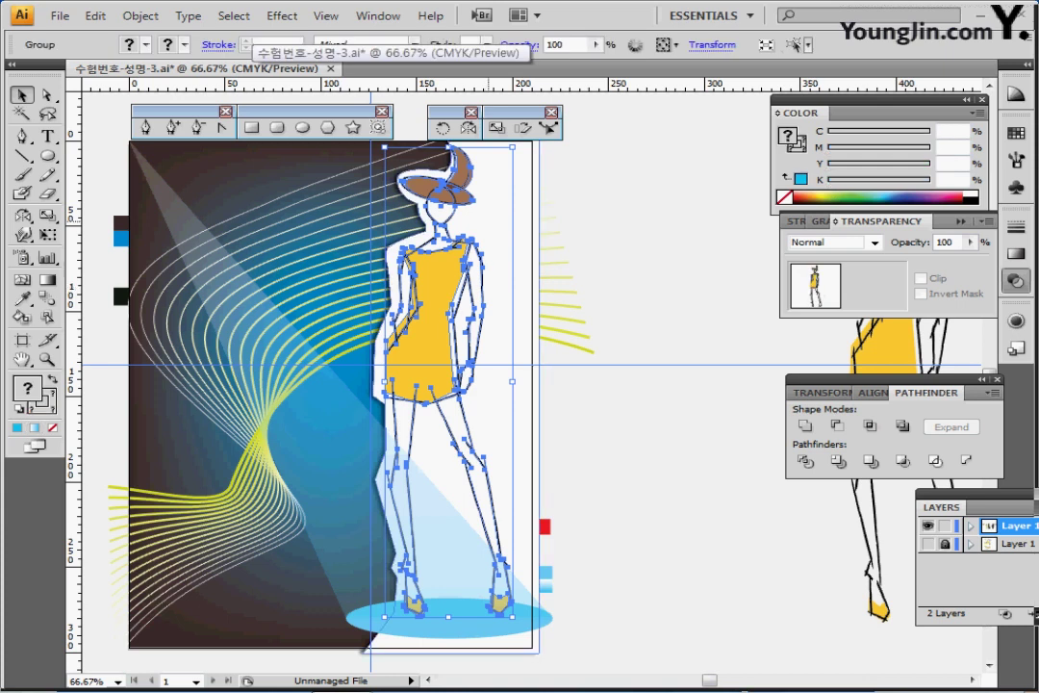
shift+click(493, 216)
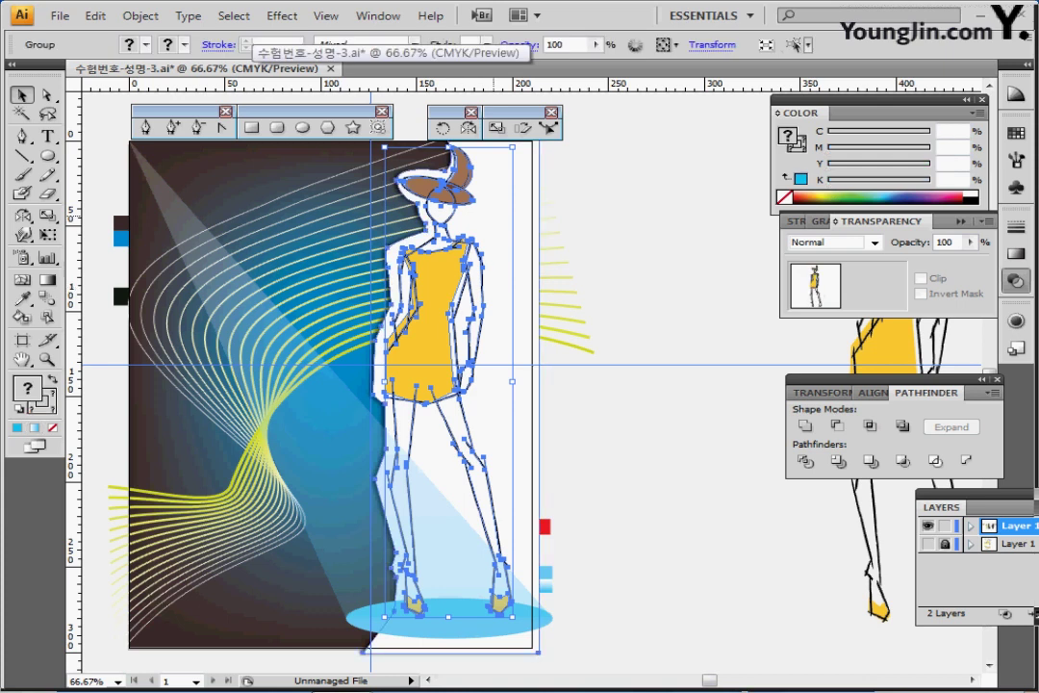
shift+click(501, 632)
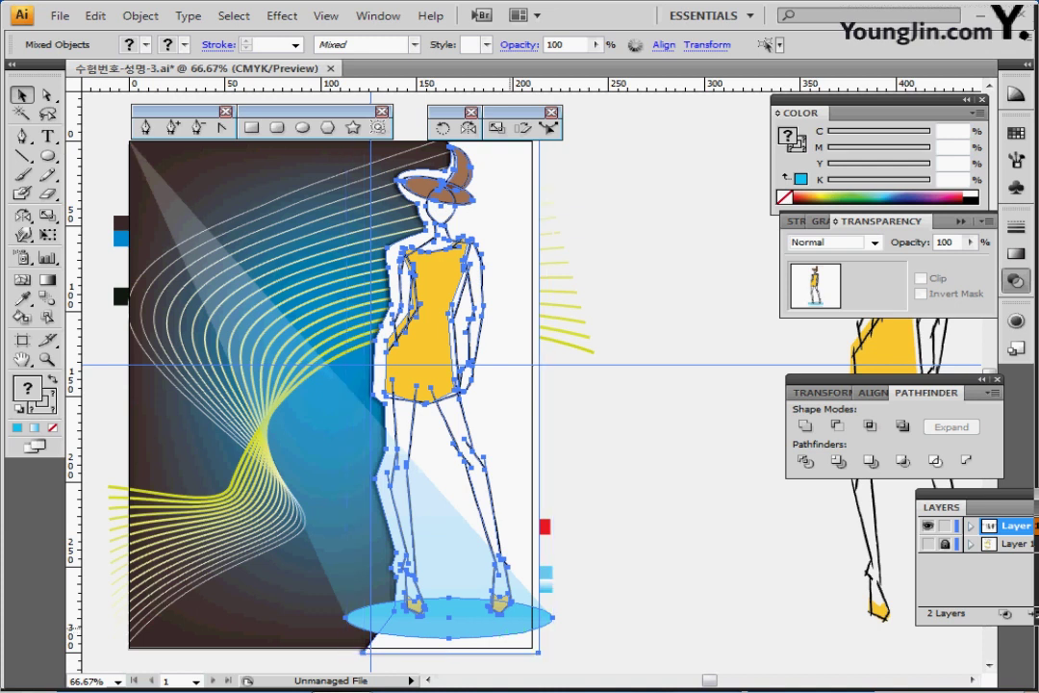
key(ctrl+shift+])
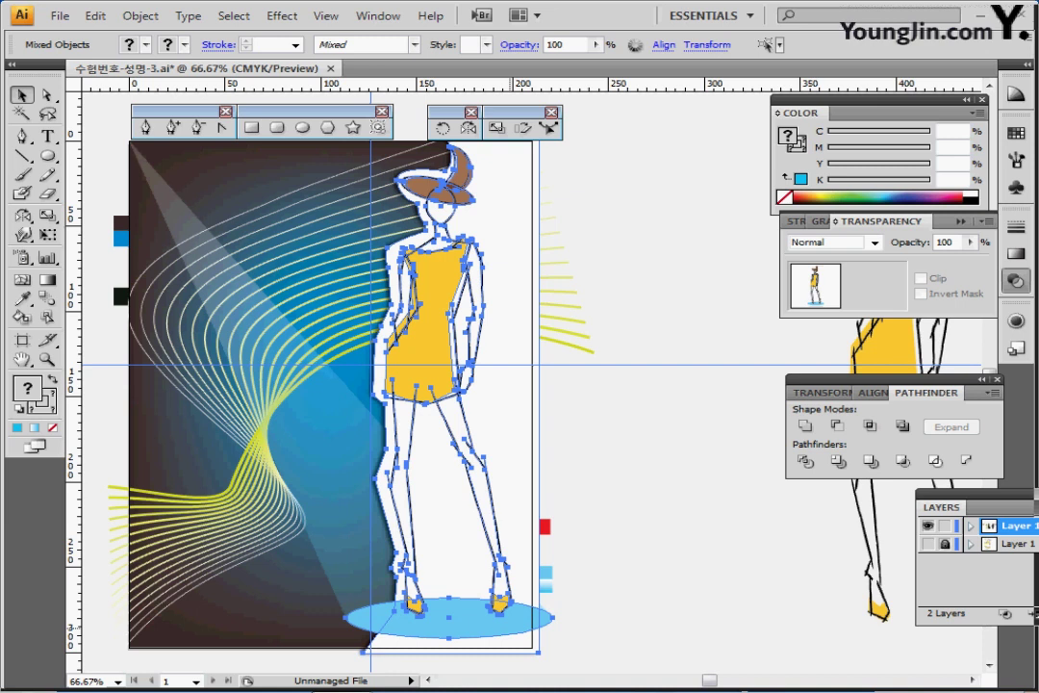
key(ctrl+s)
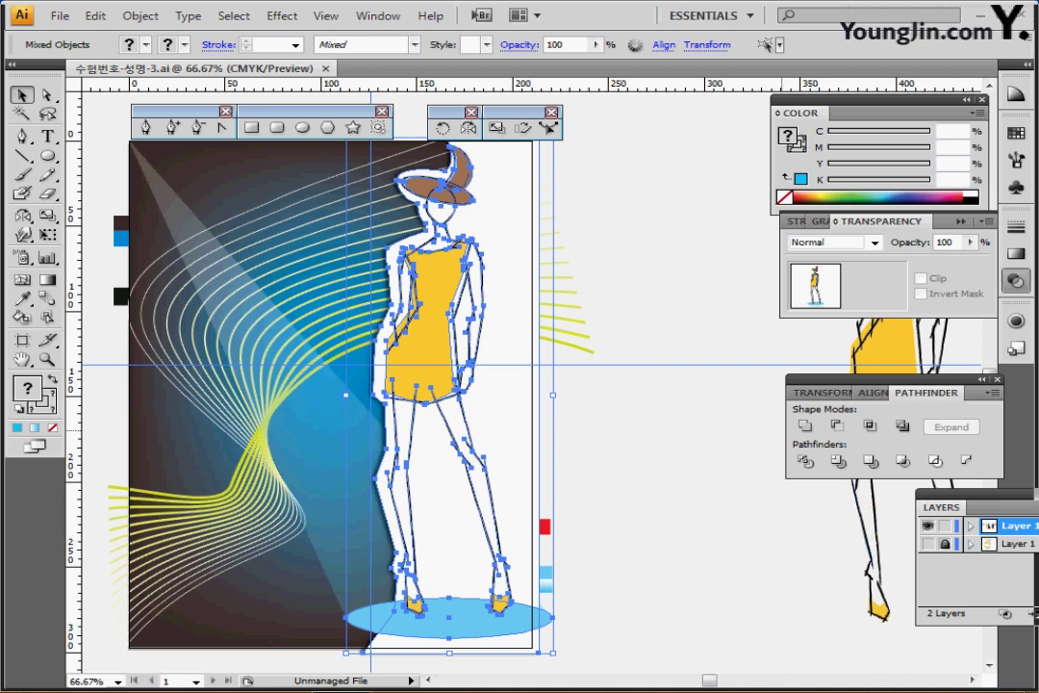
click(637, 272)
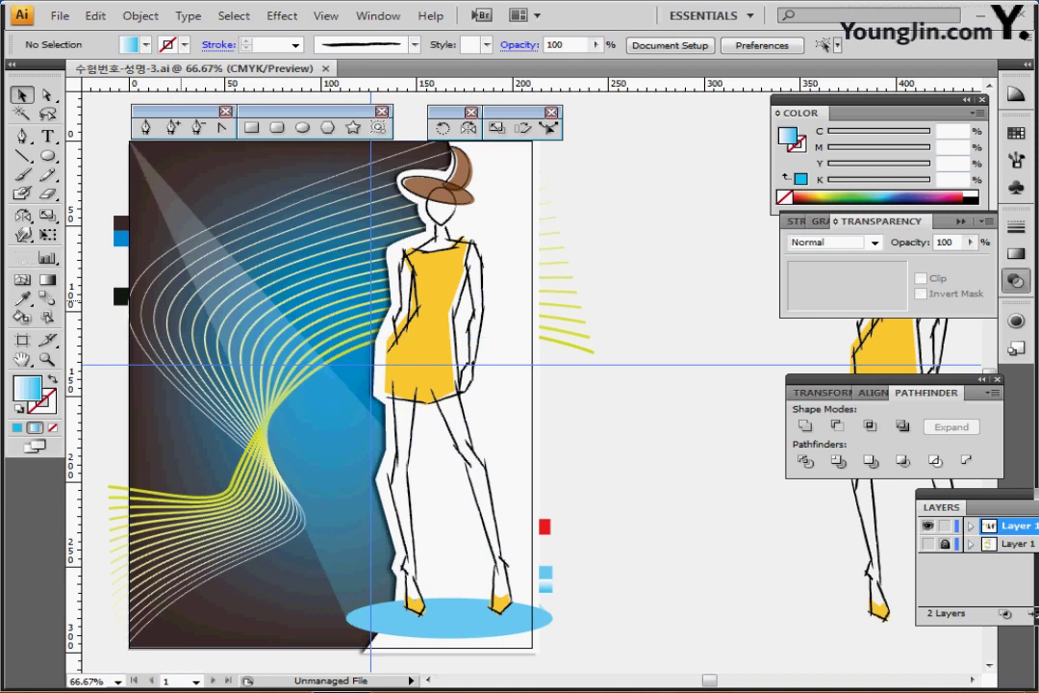
- Detach the Symbol Sprayer tool group as a floating toolbar beside the artboard and close the transparency settings
click(23, 258)
drag(23, 258, 46, 261)
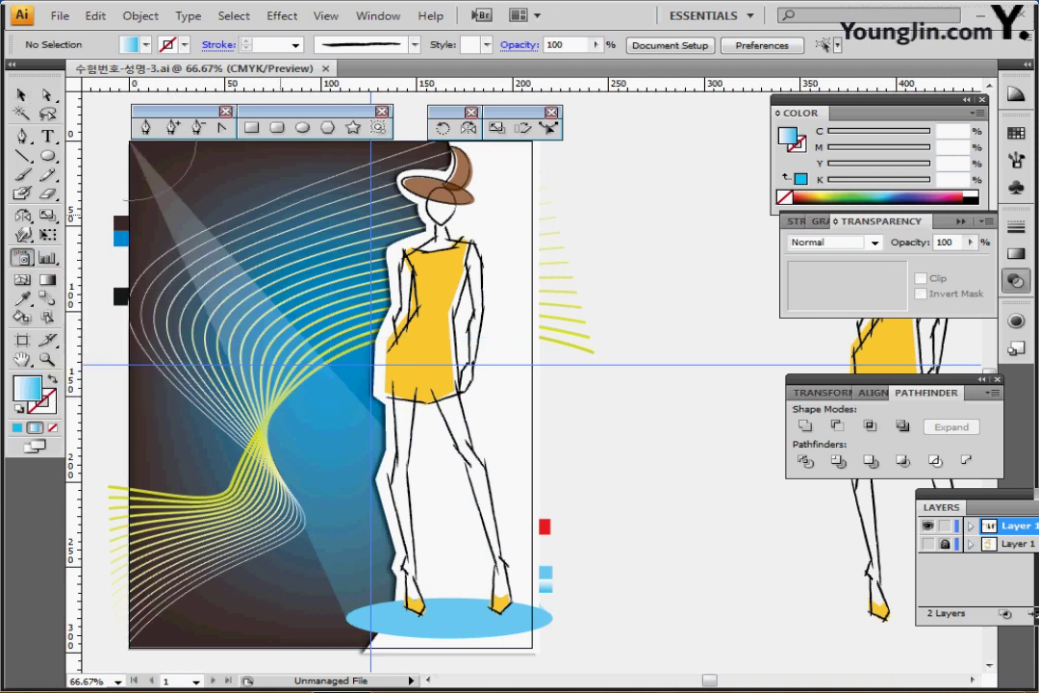
click(21, 257)
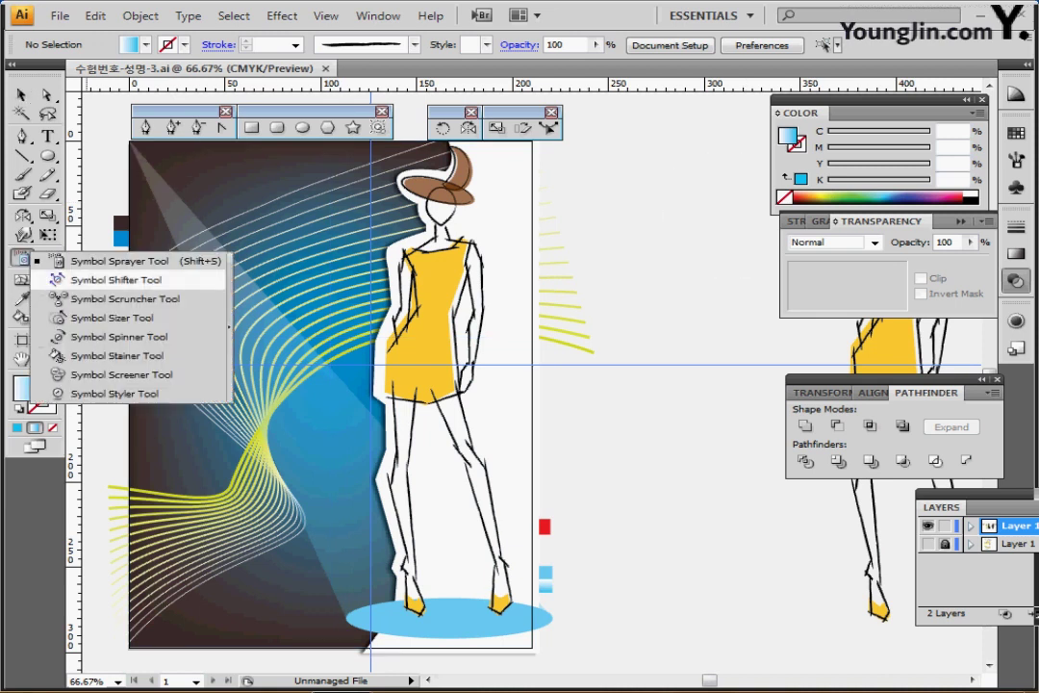
click(230, 327)
drag(145, 260, 655, 158)
click(1016, 281)
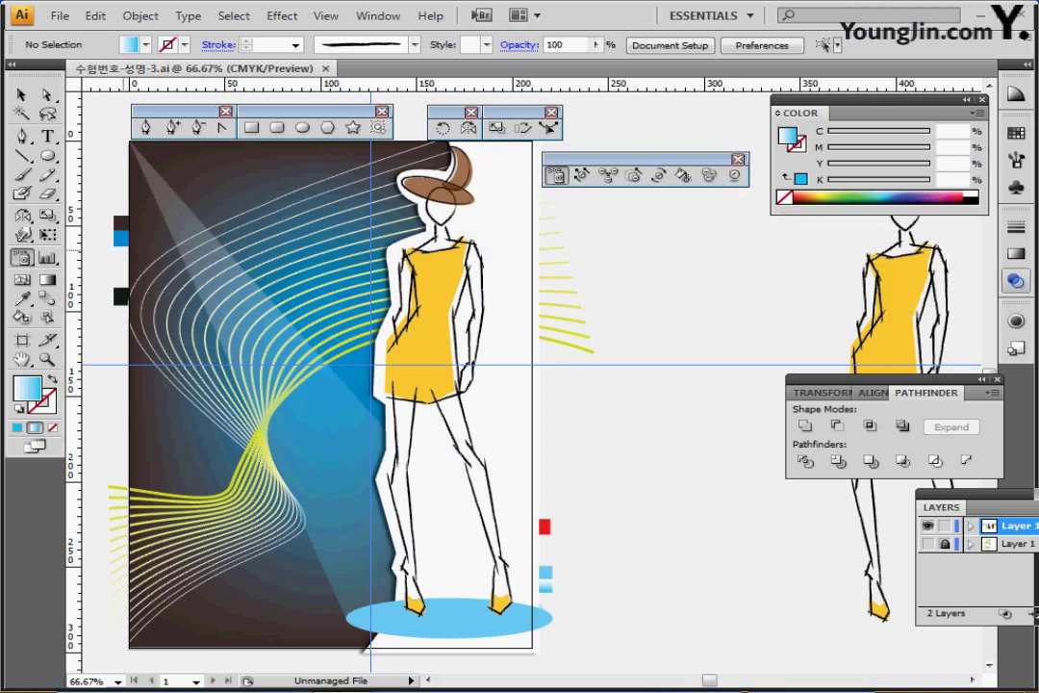
- Spray clownfish symbols over the dark background, spread from its upper corners down to the lower edge and beside the figure's legs
click(1016, 188)
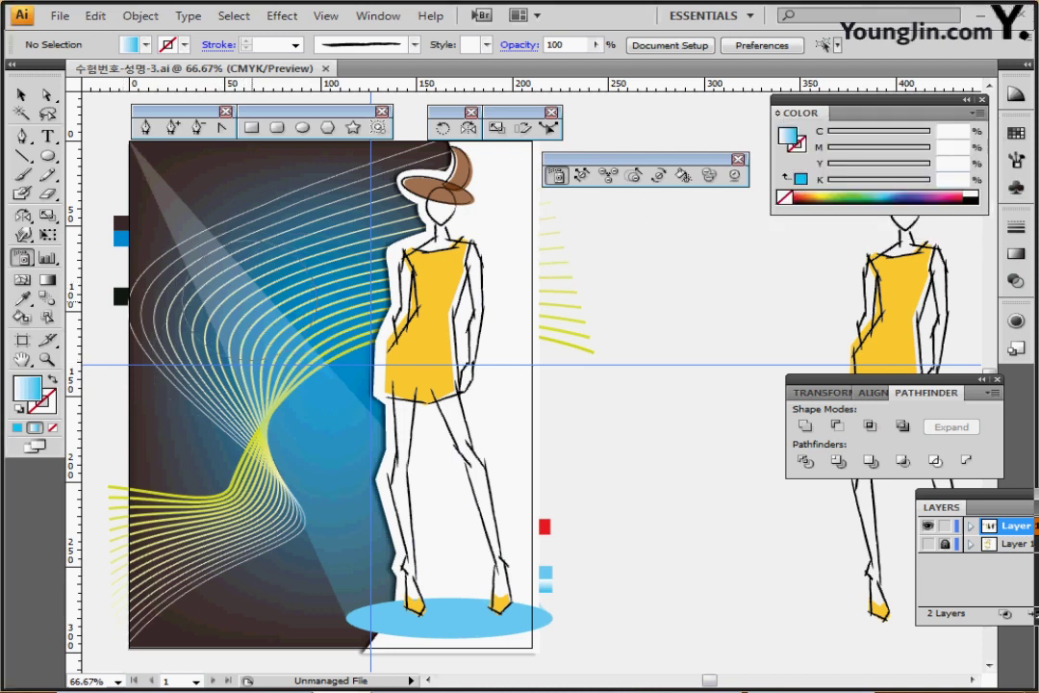
drag(234, 279, 251, 286)
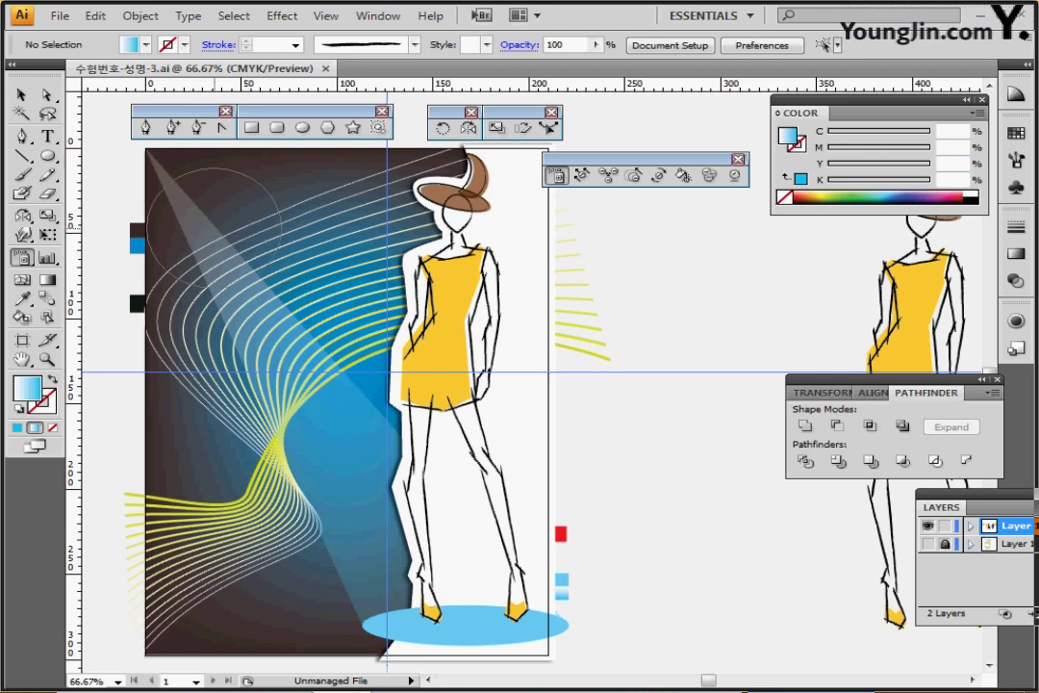
click(219, 197)
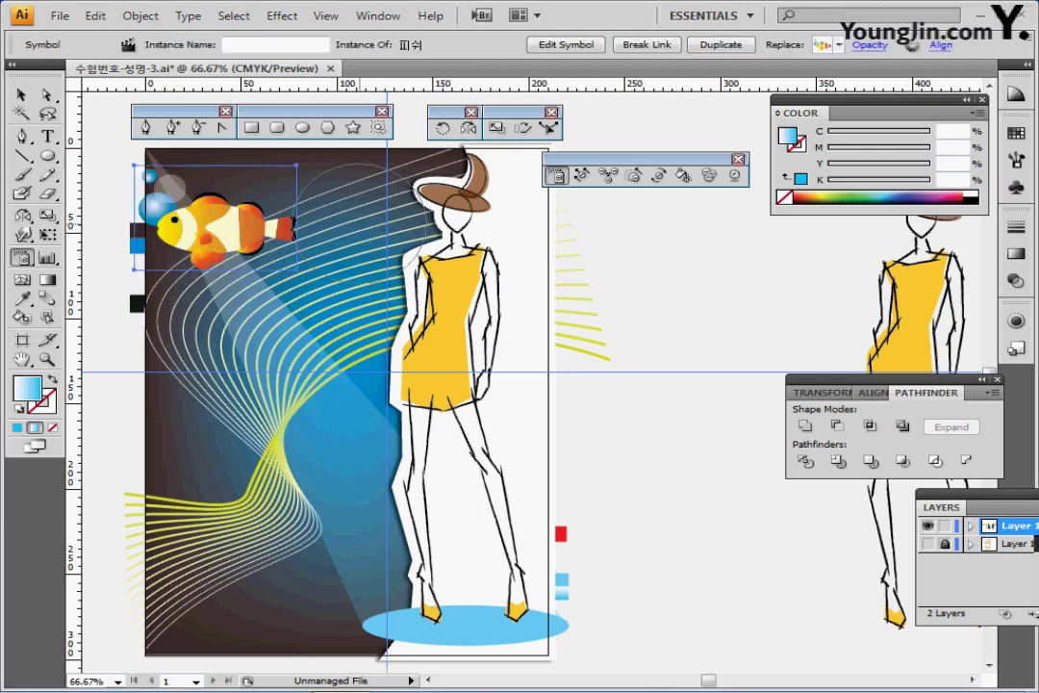
click(358, 227)
click(328, 337)
click(212, 390)
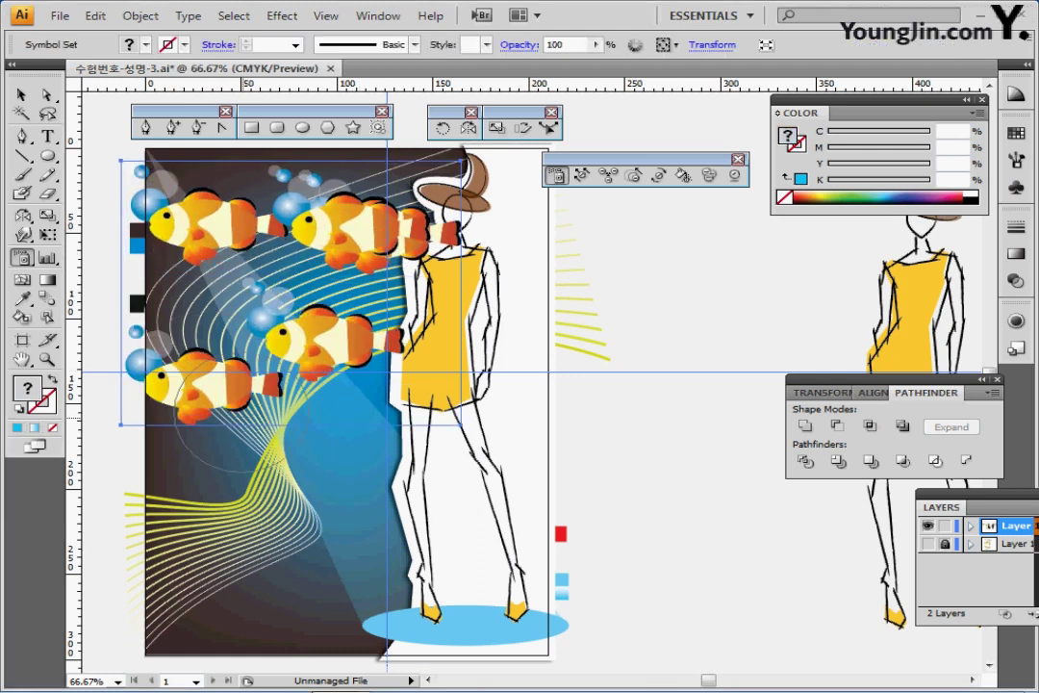
click(204, 503)
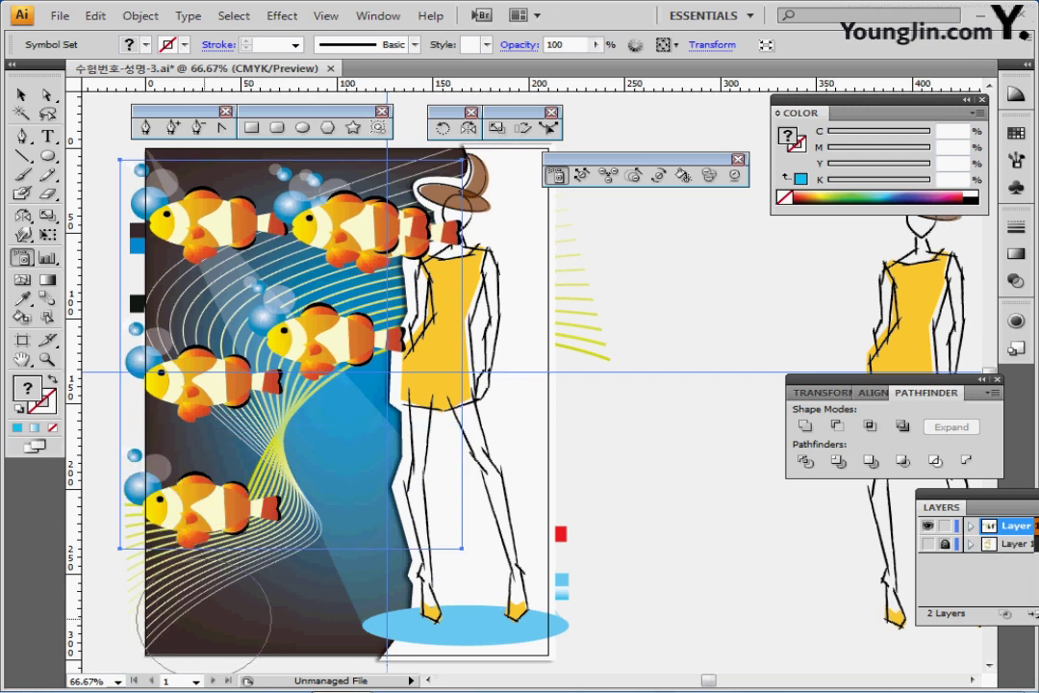
drag(204, 618, 204, 624)
drag(347, 557, 392, 541)
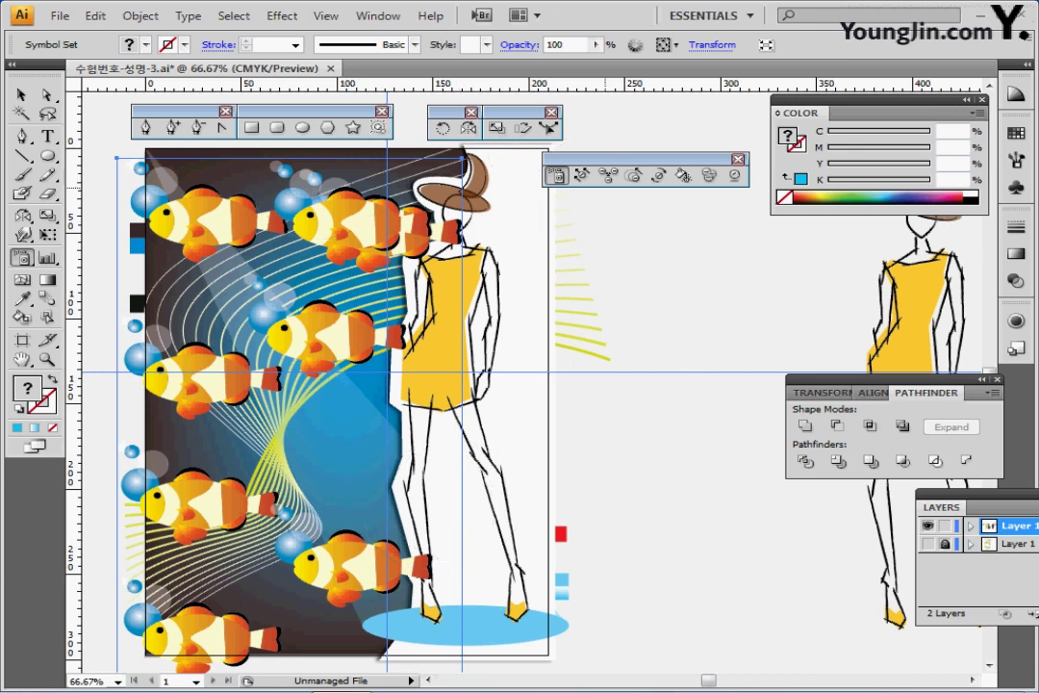
- Shrink the overlapping clownfish beside the hat with the Symbol Sizer and remove the extra one with the Symbol Sprayer
click(634, 175)
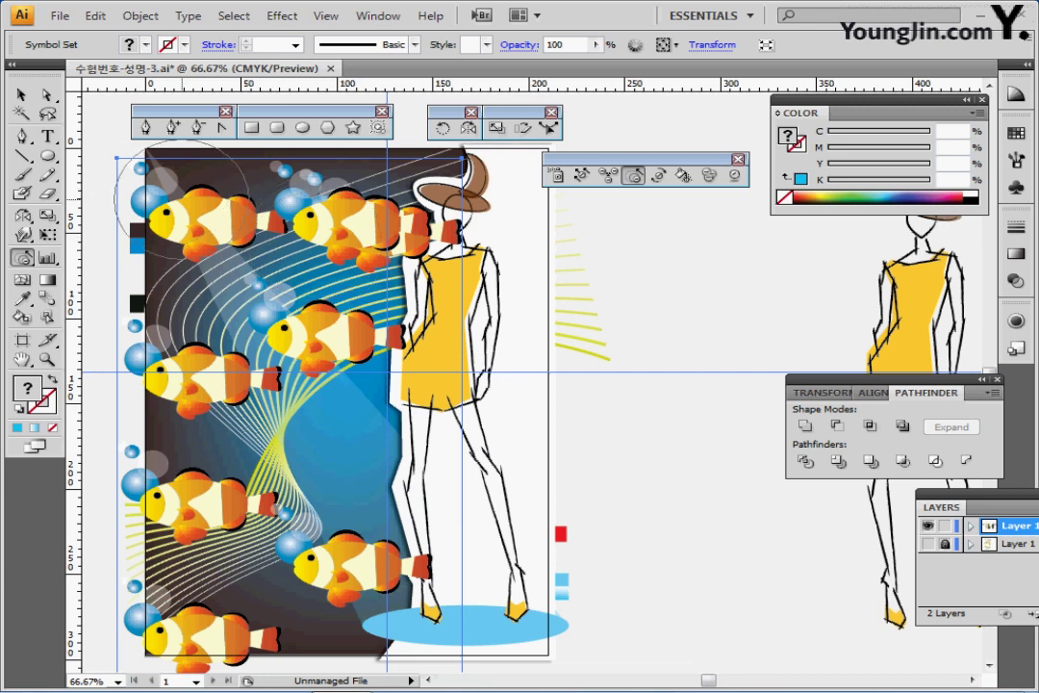
alt+click(339, 227)
alt+click(371, 207)
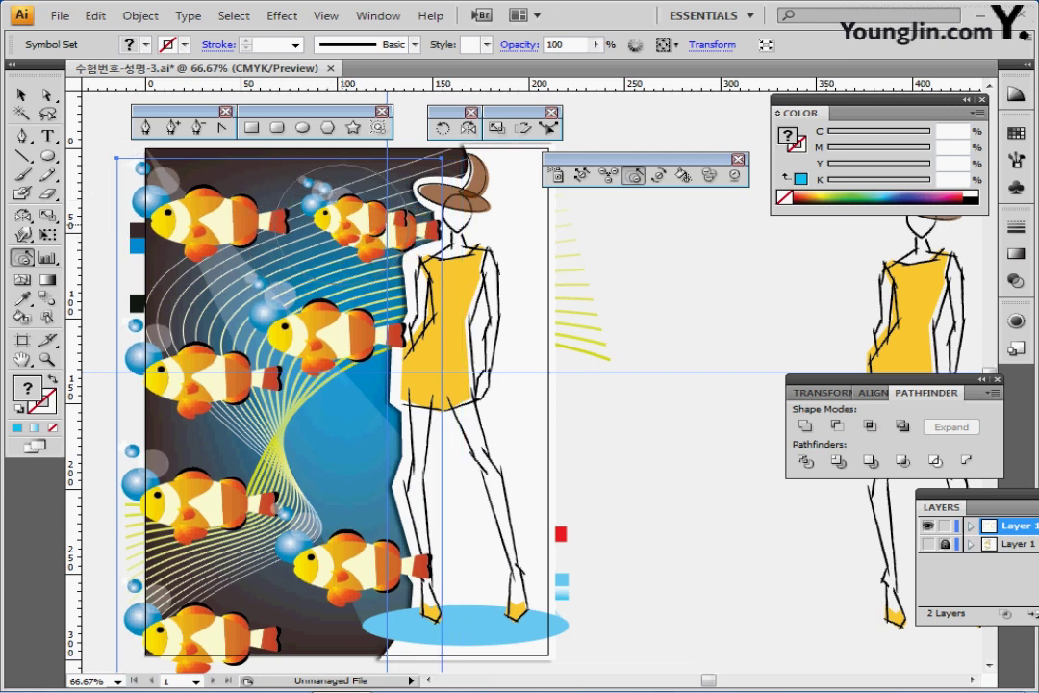
click(556, 174)
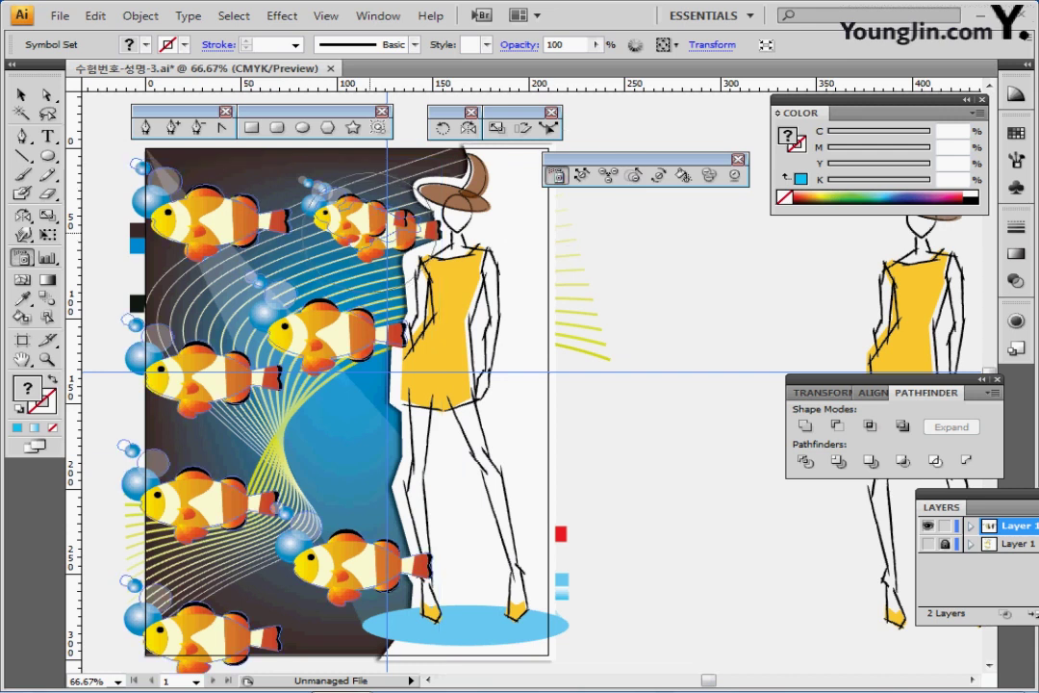
alt+click(369, 233)
- Shrink the four clownfish along the poster's left side with the Symbol Sizer, making the upper three smaller than the lowest one
click(635, 175)
alt+click(205, 226)
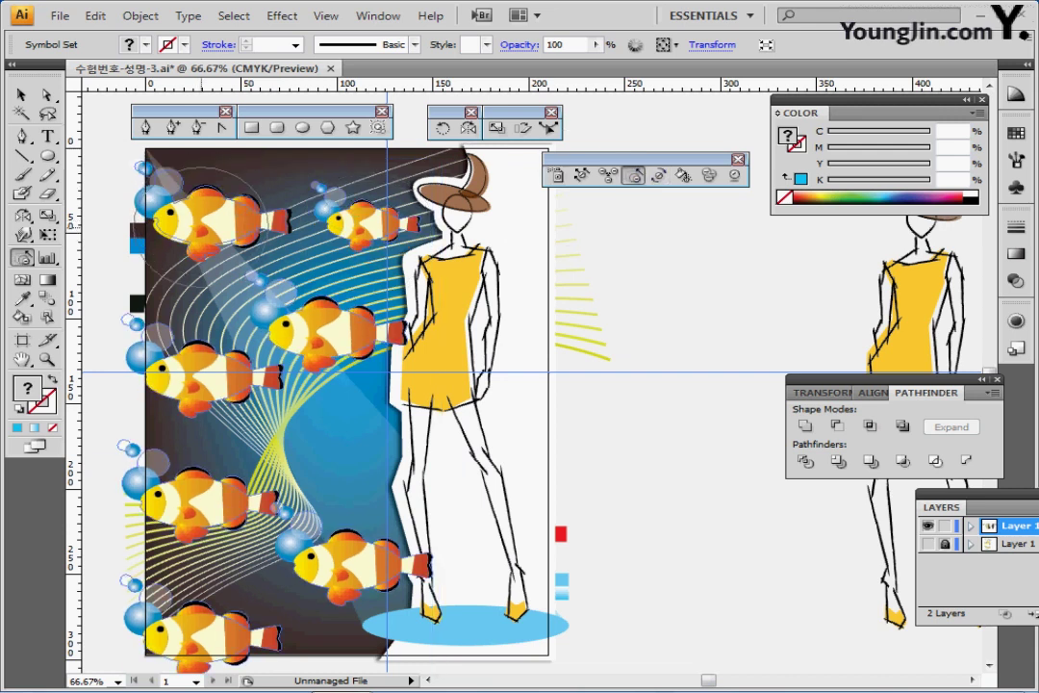
alt+click(205, 226)
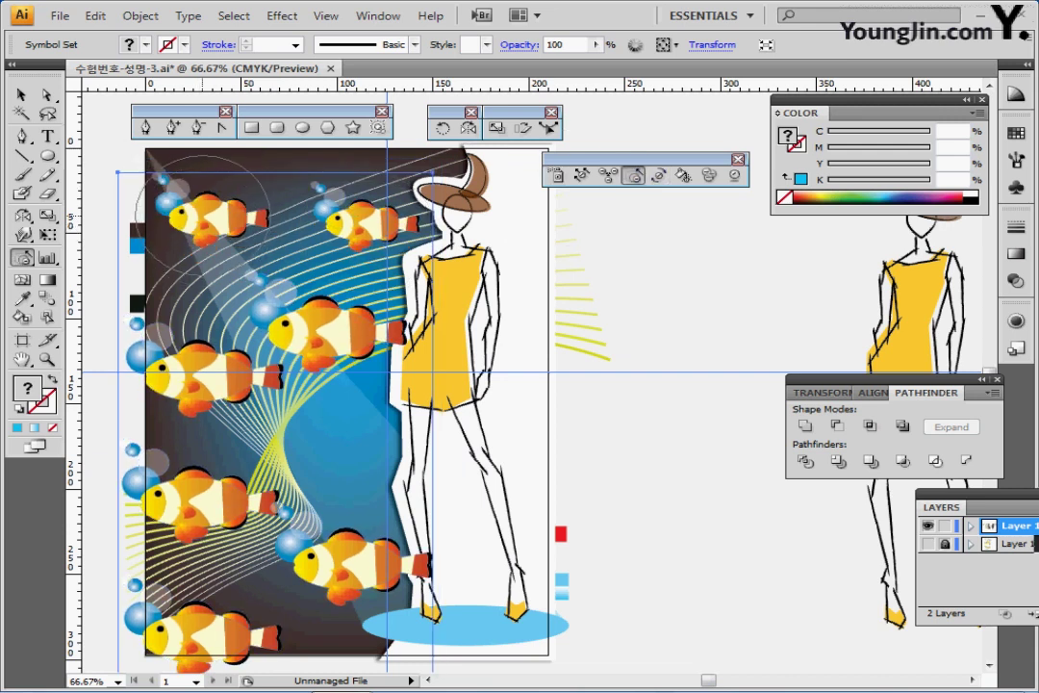
alt+click(207, 217)
alt+click(158, 377)
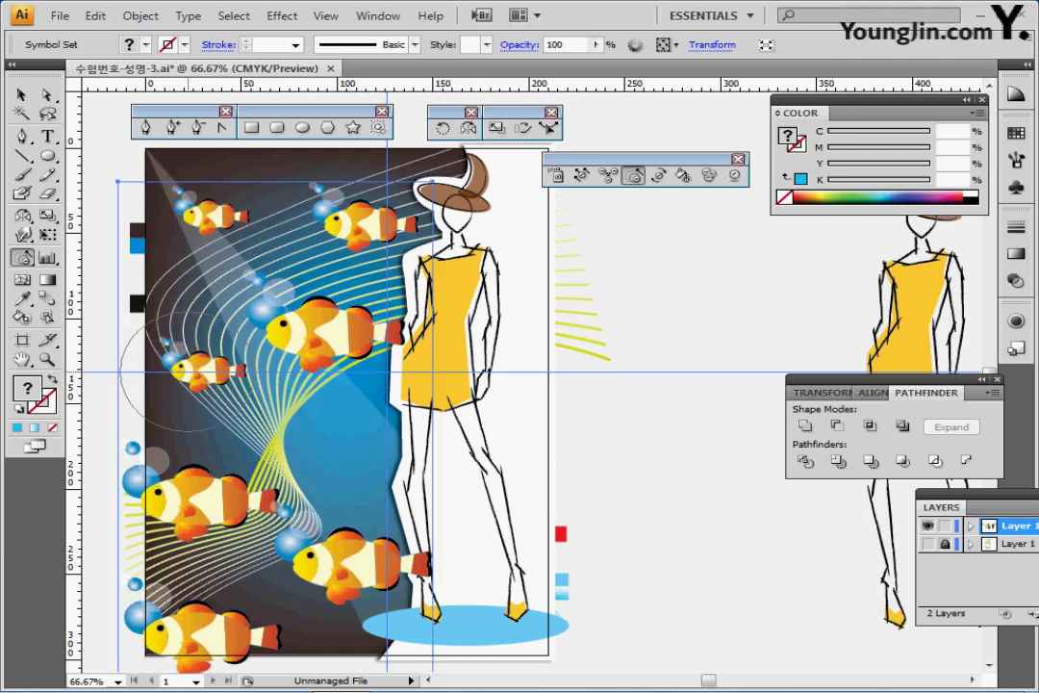
alt+click(183, 491)
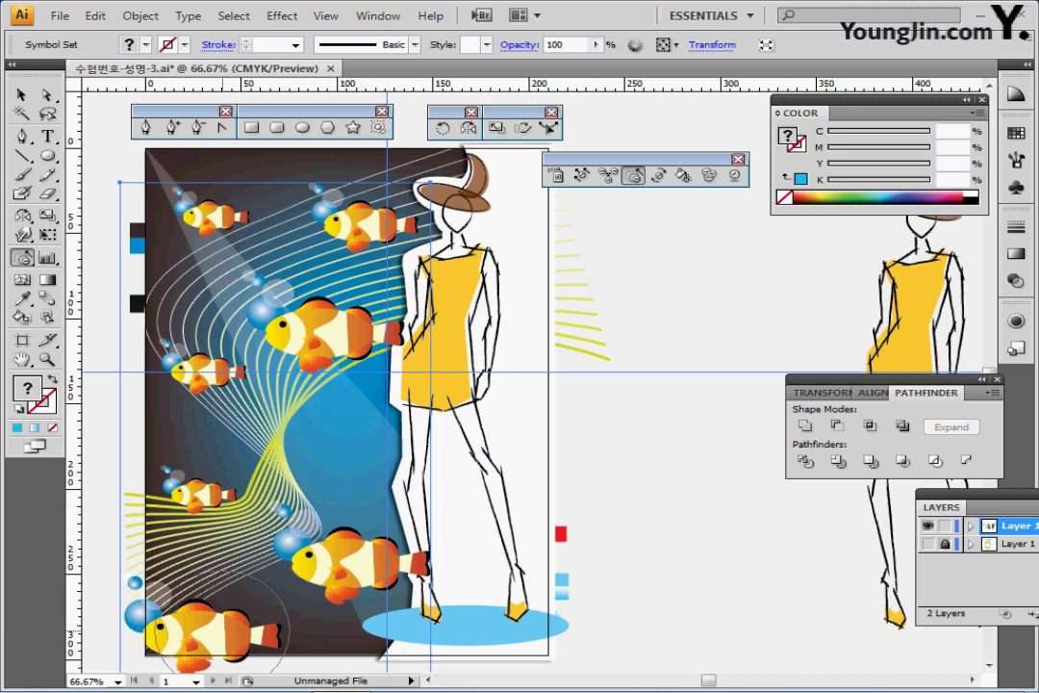
alt+click(197, 630)
alt+click(197, 630)
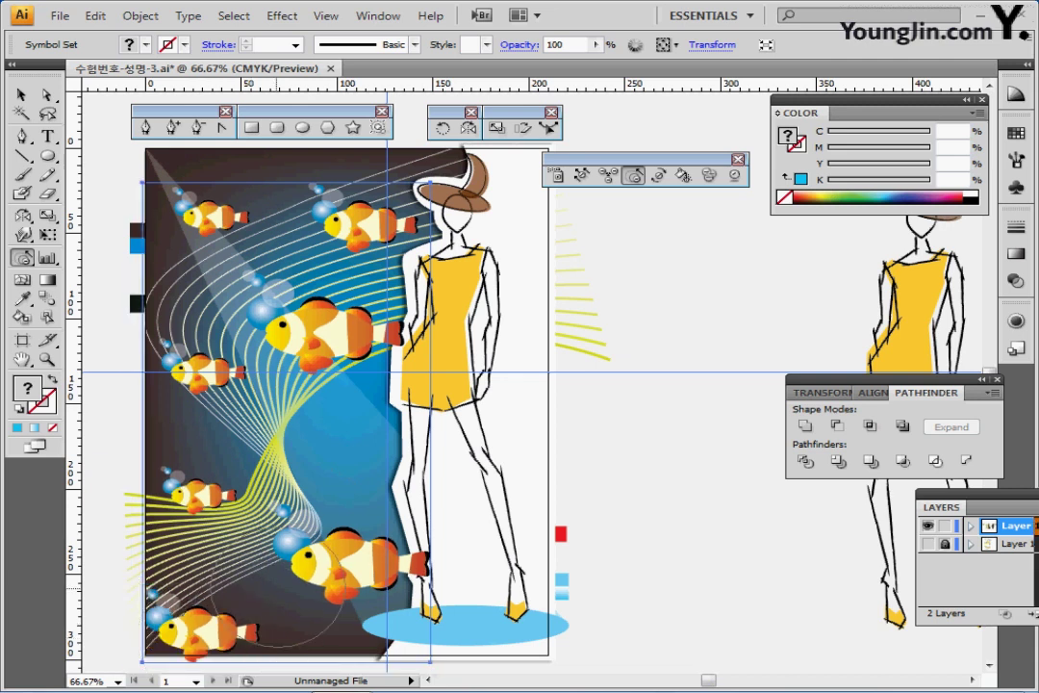
- Tilt the small lower-left clownfish with the Symbol Spinner, then shift the clownfish upward and the top two leftward with the Symbol Shifter
click(658, 174)
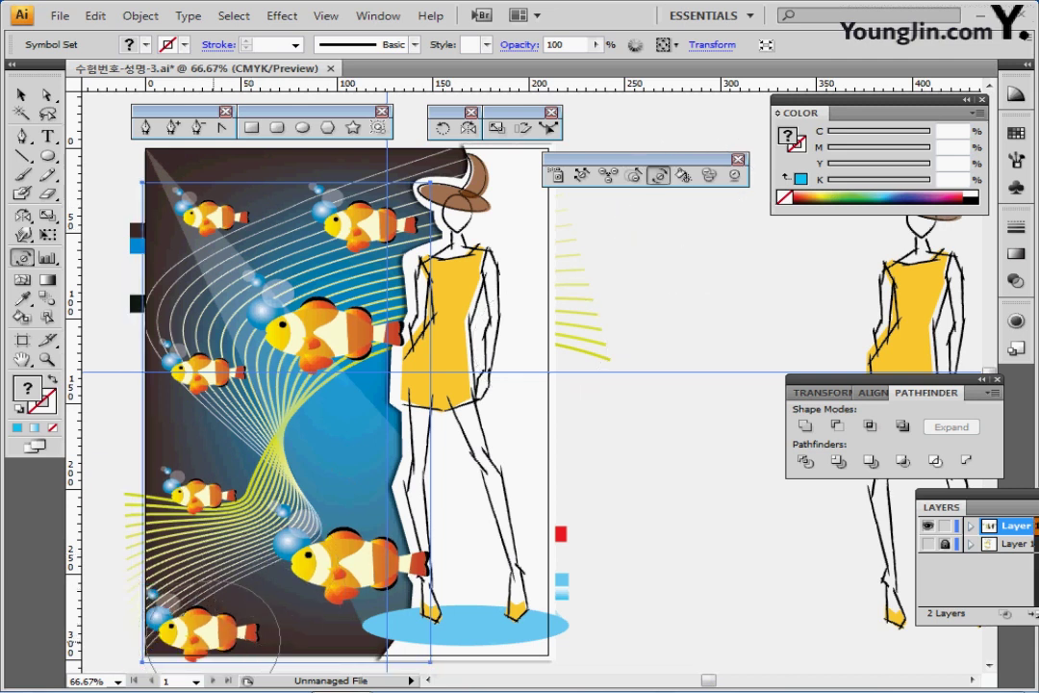
drag(176, 474, 177, 476)
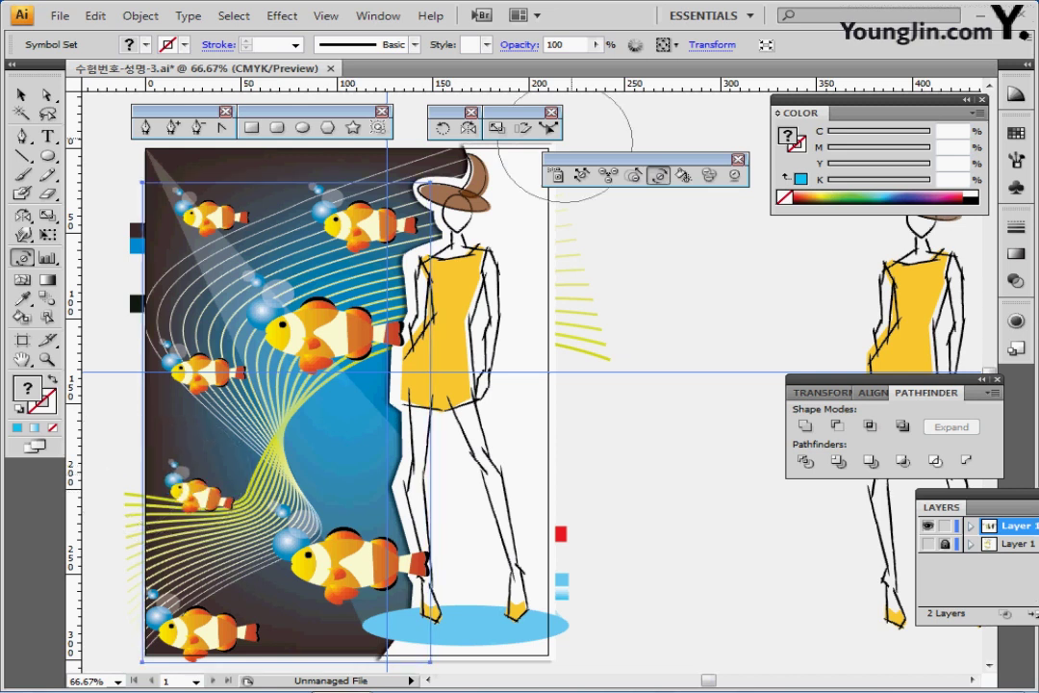
click(581, 174)
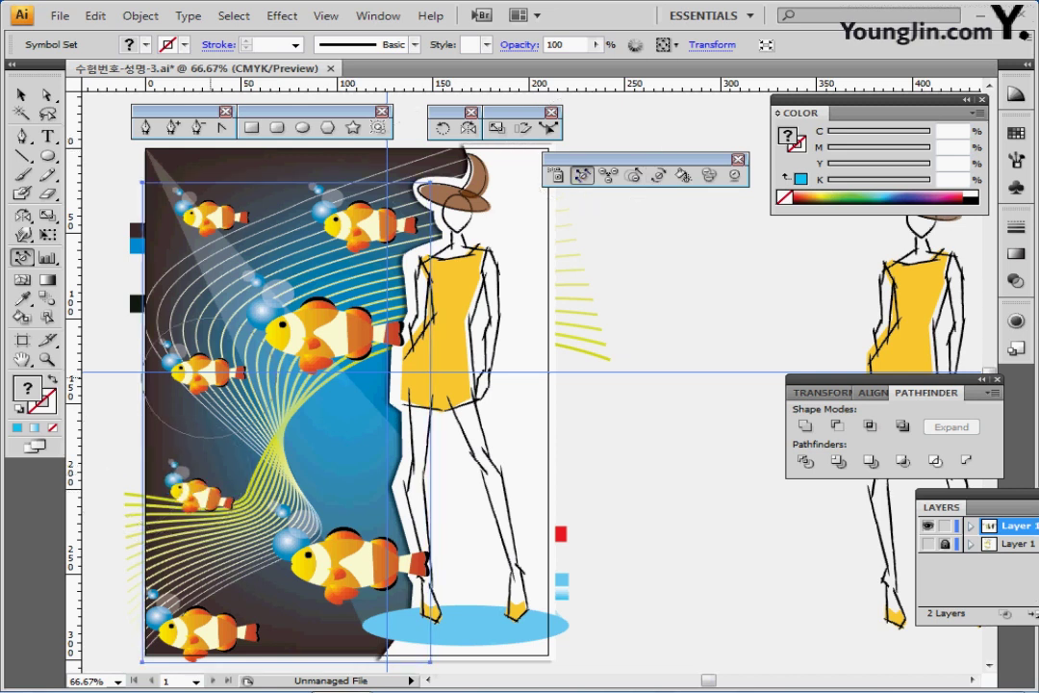
drag(342, 340, 348, 317)
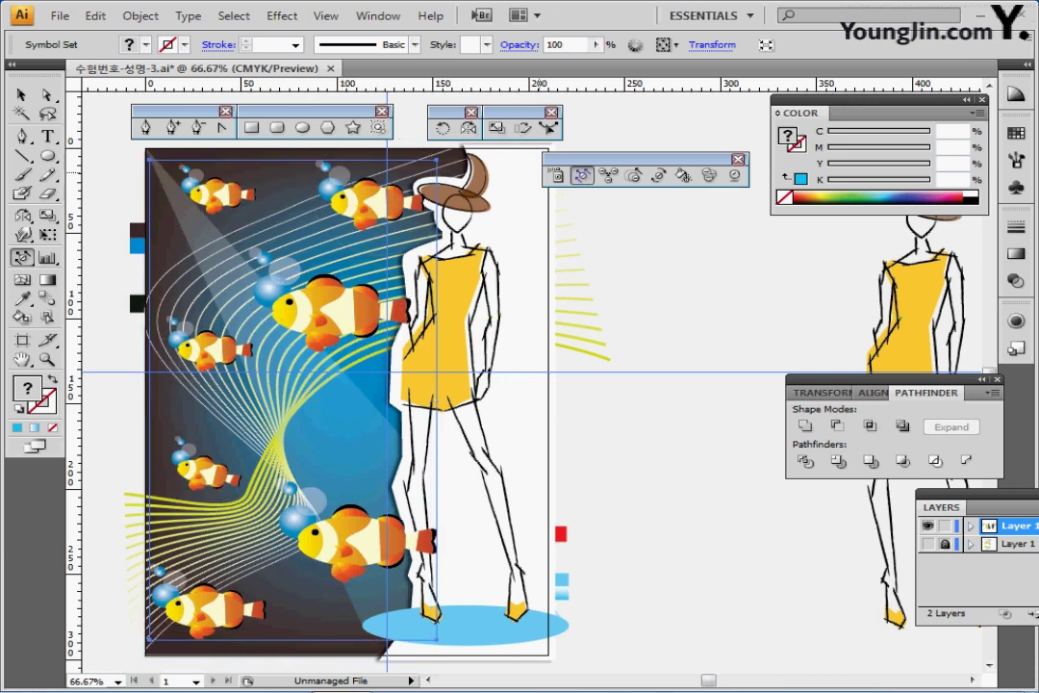
mouse_move(352, 183)
mouse_down()
mouse_move(270, 193)
mouse_move(179, 185)
mouse_up()
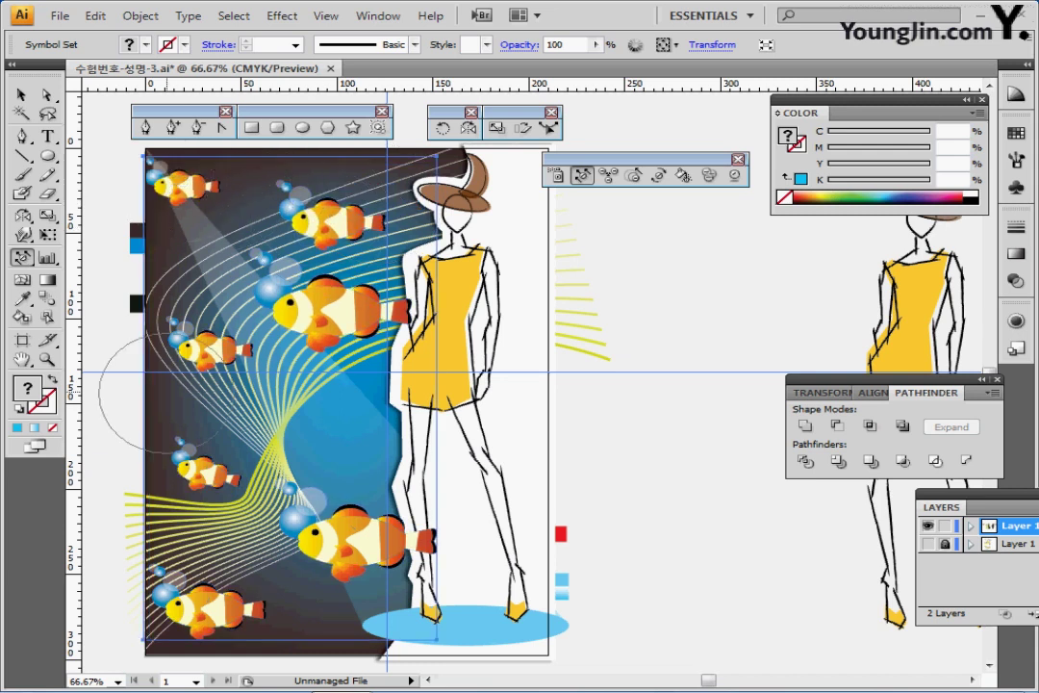
- Reposition the middle and lower clownfish with the Symbol Shifter, moving the large lower one left, away from the figure's legs
drag(167, 385, 192, 309)
mouse_move(353, 303)
mouse_down()
mouse_move(337, 283)
mouse_move(320, 289)
mouse_up()
drag(399, 466, 267, 443)
drag(191, 476, 177, 461)
drag(218, 623, 228, 601)
drag(190, 469, 190, 490)
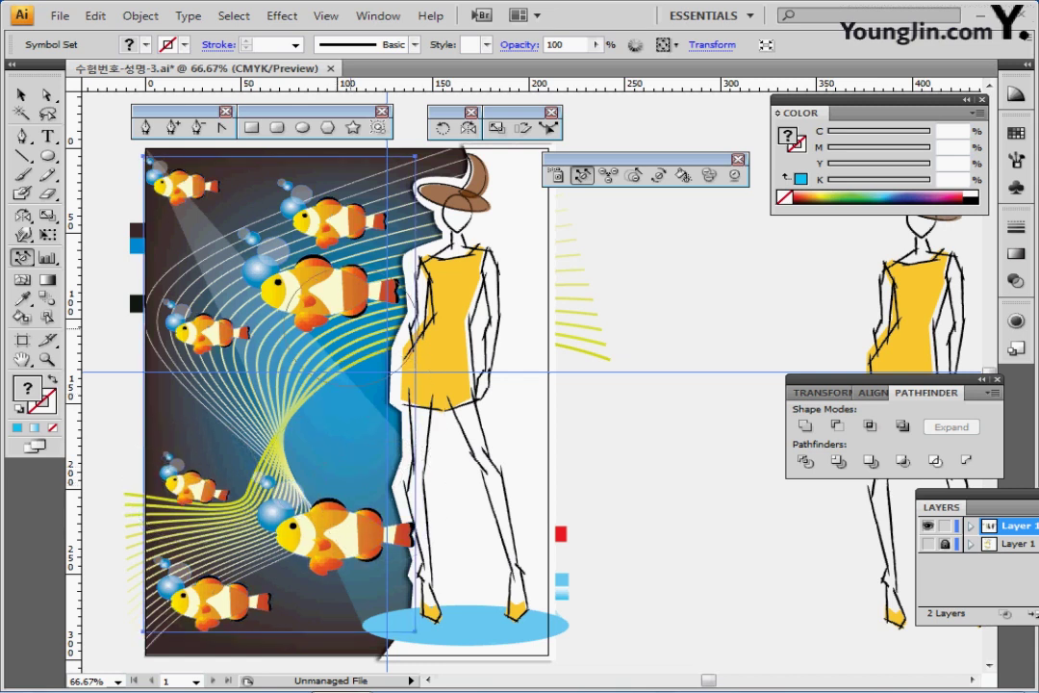
drag(319, 300, 321, 301)
mouse_move(356, 527)
mouse_down()
mouse_move(296, 543)
mouse_move(326, 545)
mouse_up()
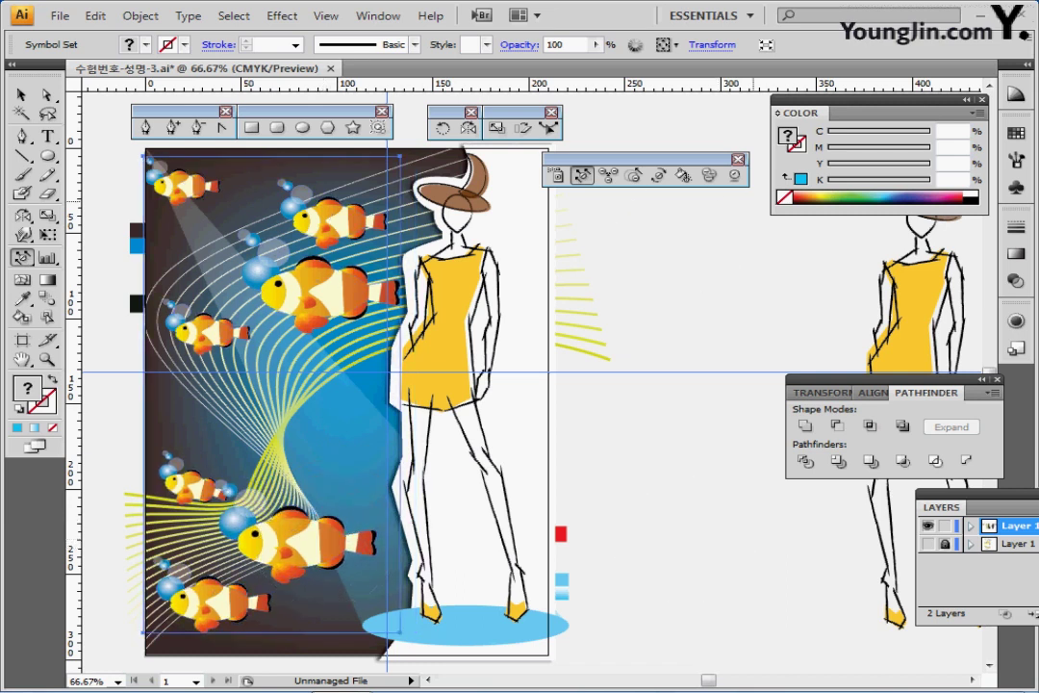
- Fade the upper-left clownfish with the Symbol Screener and tint the bottom-left clownfish blue with the Symbol Stainer
click(710, 174)
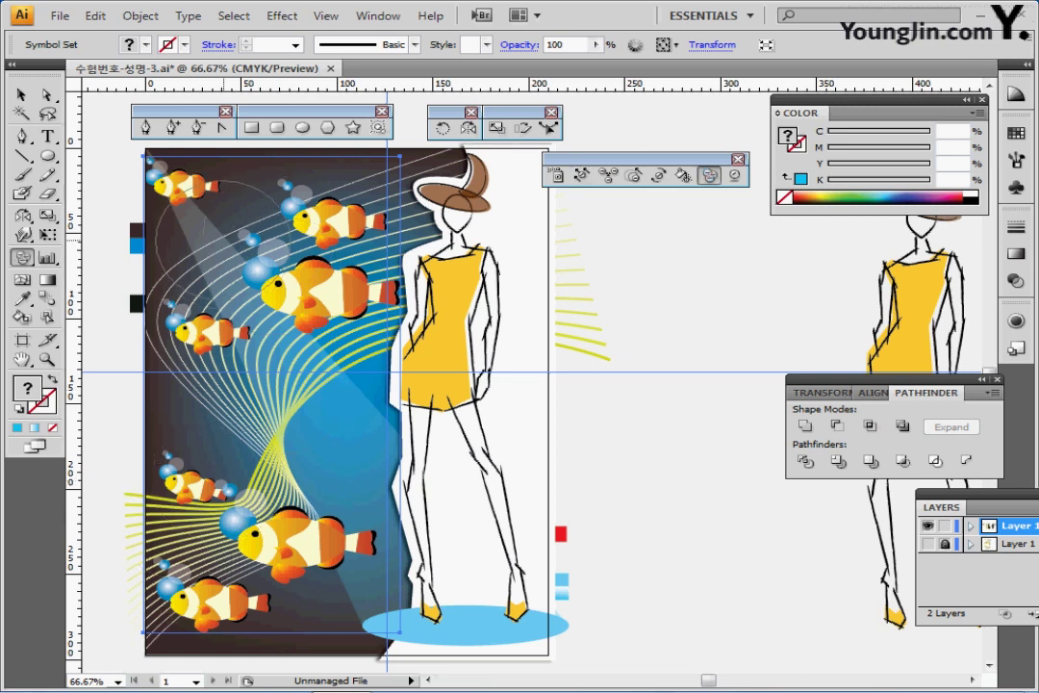
click(169, 171)
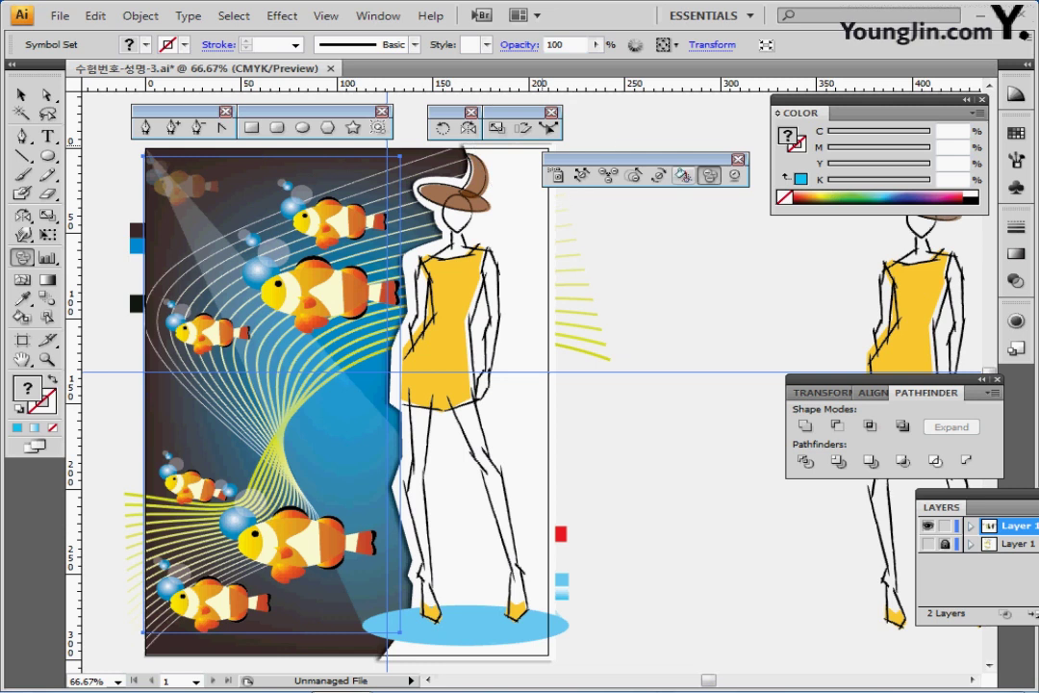
click(684, 176)
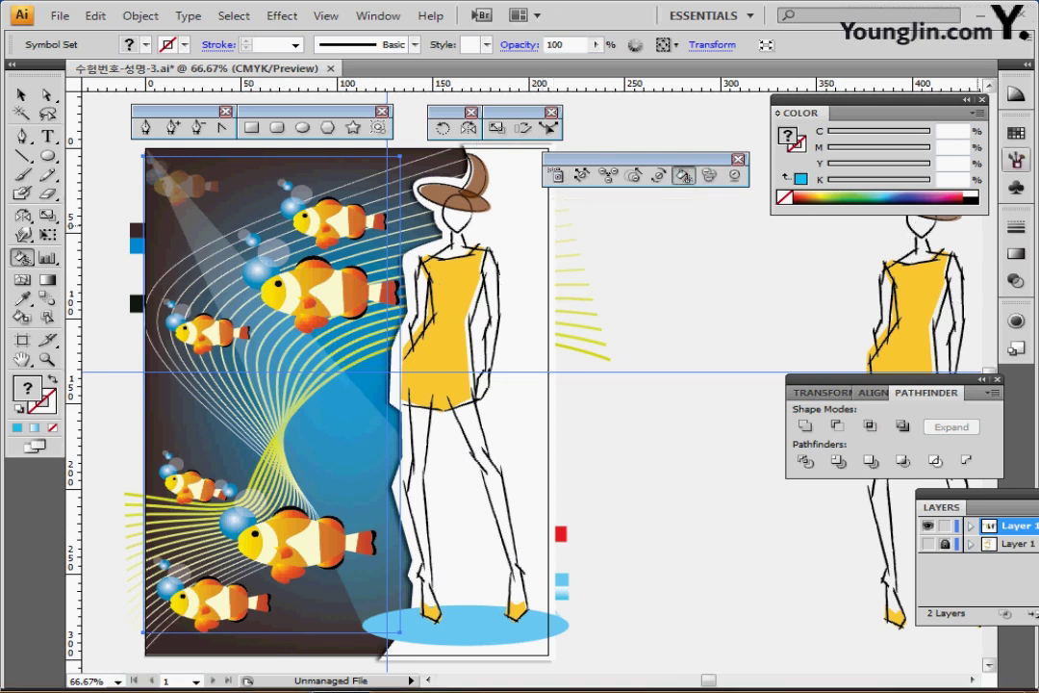
click(1015, 132)
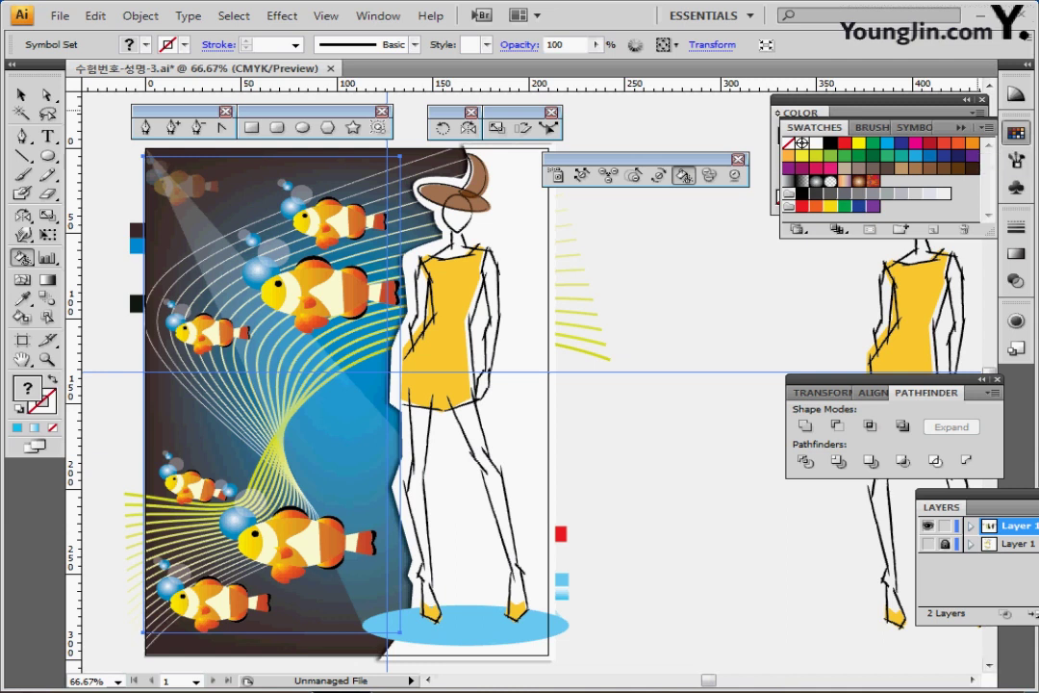
click(929, 155)
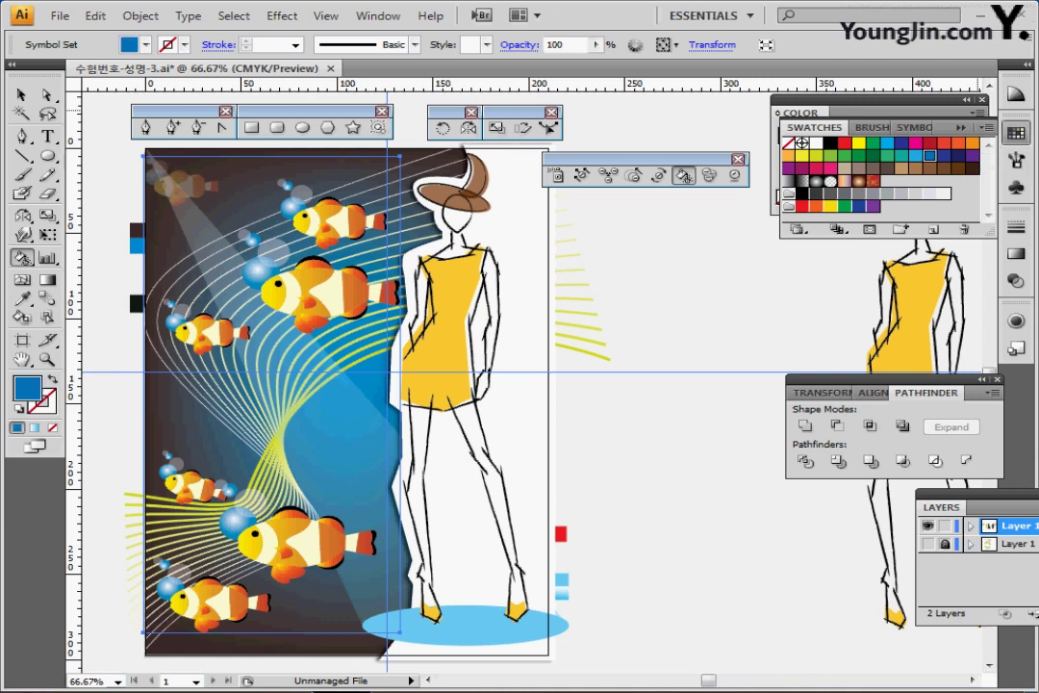
click(220, 607)
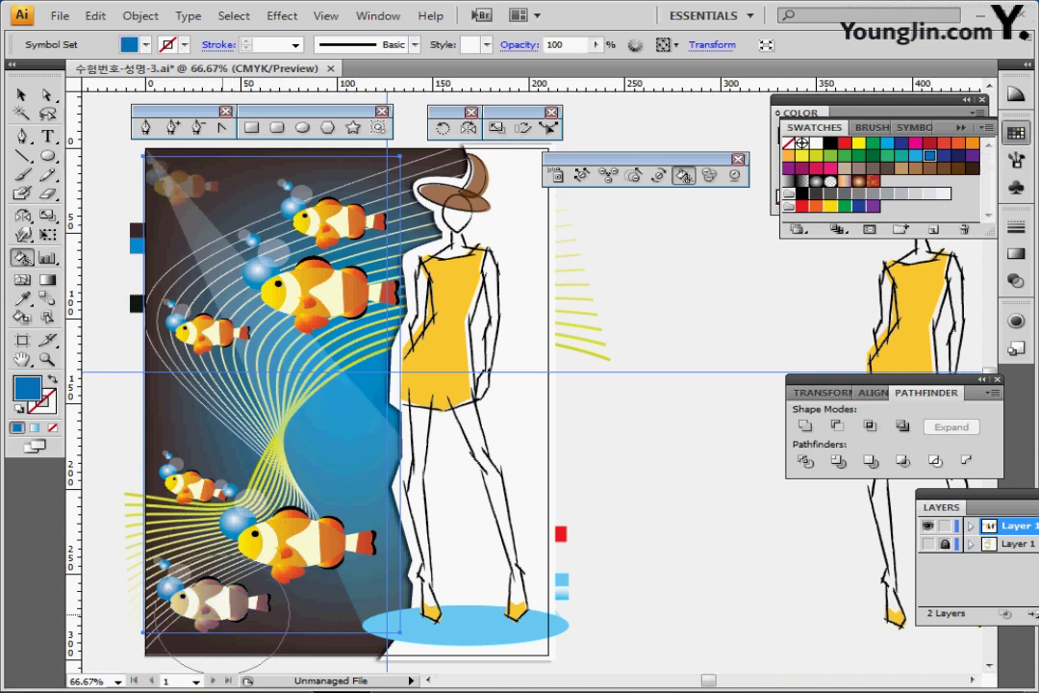
click(220, 607)
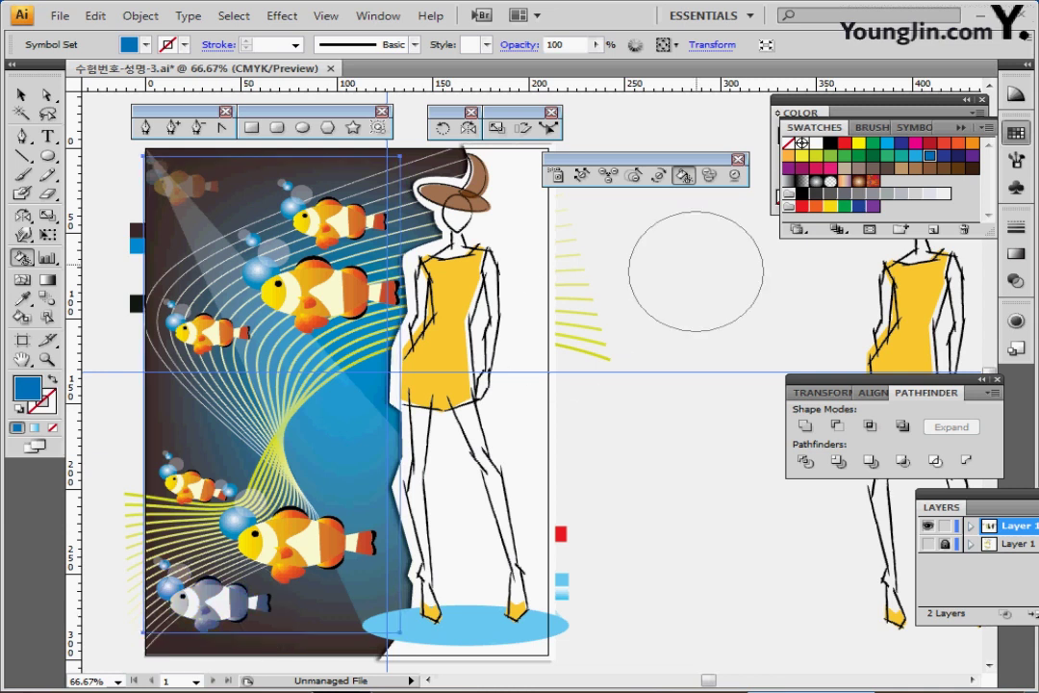
- Tint the clownfish beside the hat purple (C=75 M=100 Y=0 K=0) with the Symbol Stainer
click(972, 154)
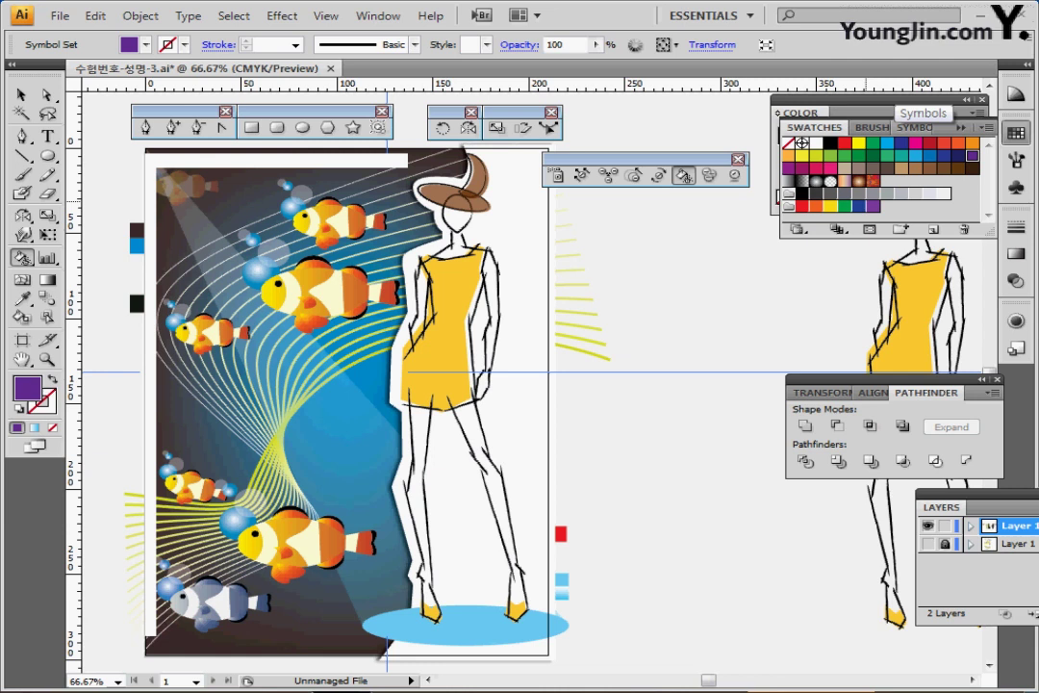
double_click(973, 155)
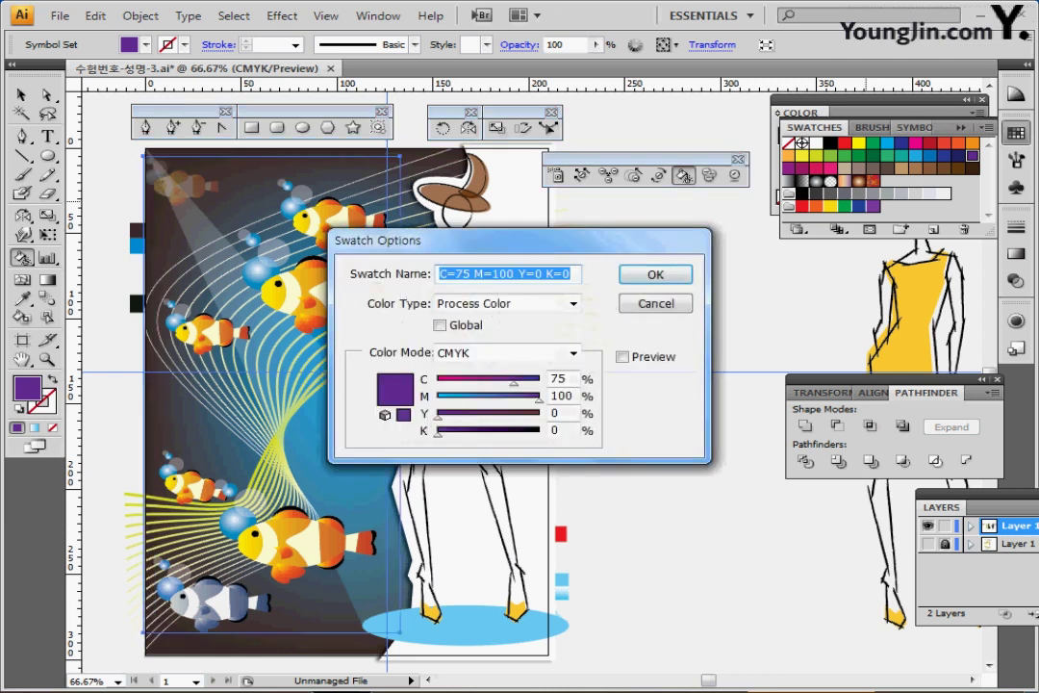
click(655, 274)
click(332, 219)
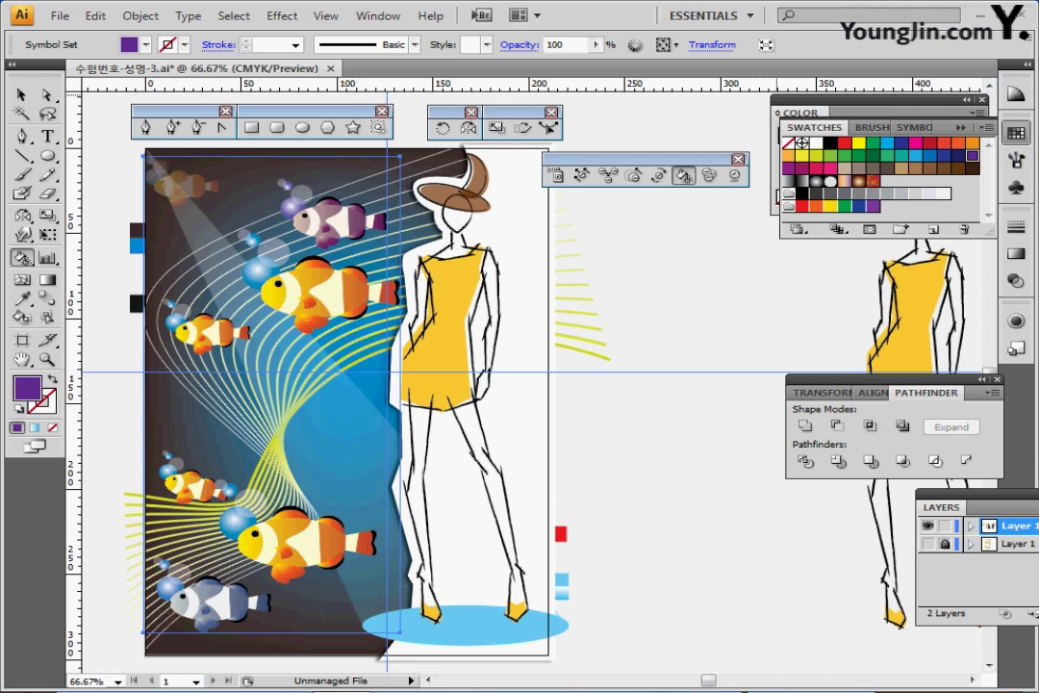
- Tint the small clownfish at the left middle dark brown with the Symbol Stainer and save the document
click(973, 169)
click(211, 340)
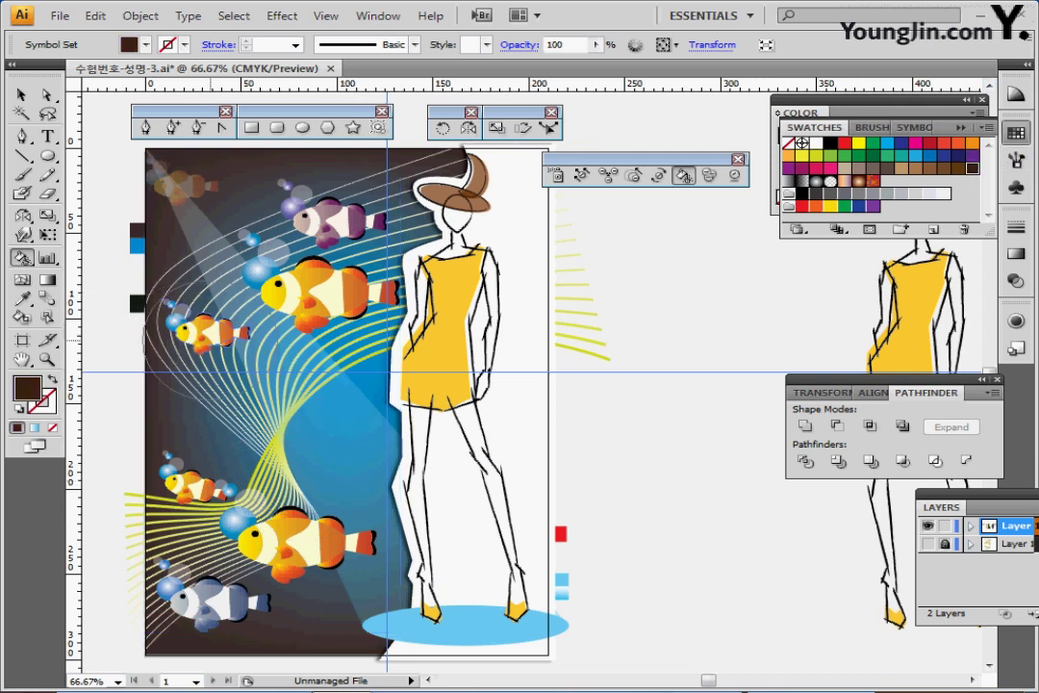
click(207, 329)
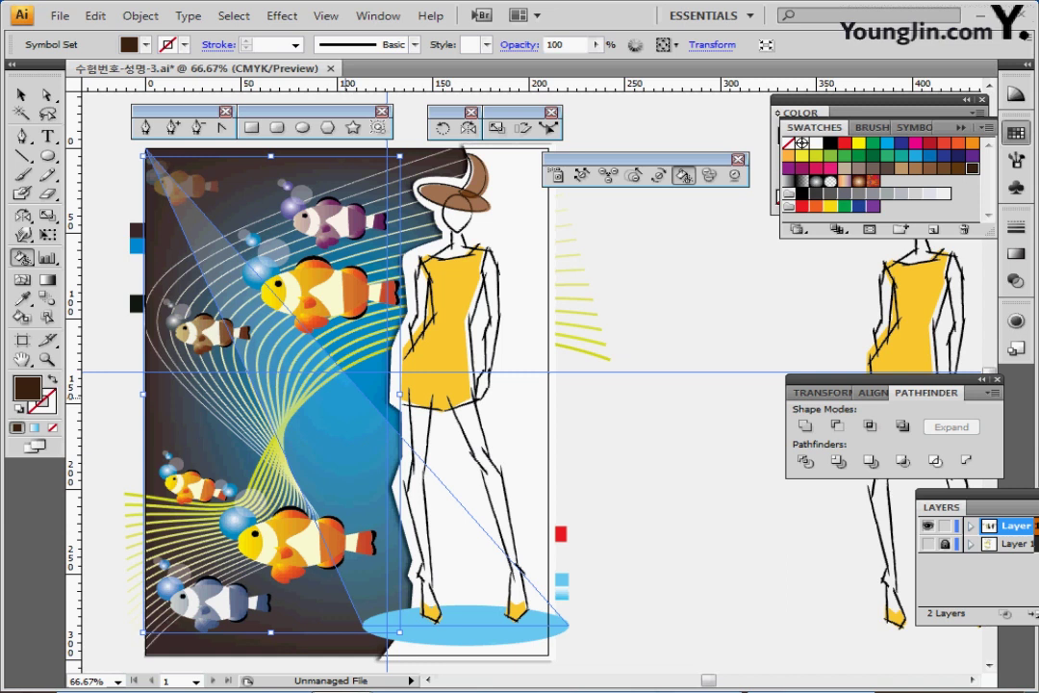
key(ctrl+s)
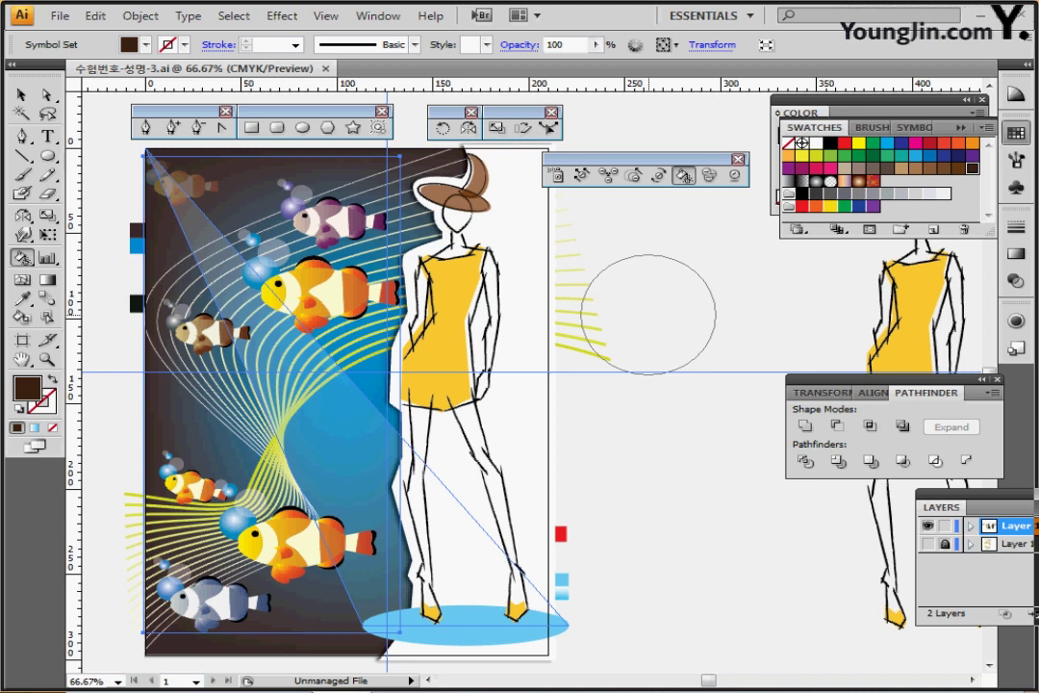
- Deselect the artwork and show the hidden locked sketch layer, with the artwork displayed as outlines
ctrl+click(321, 433)
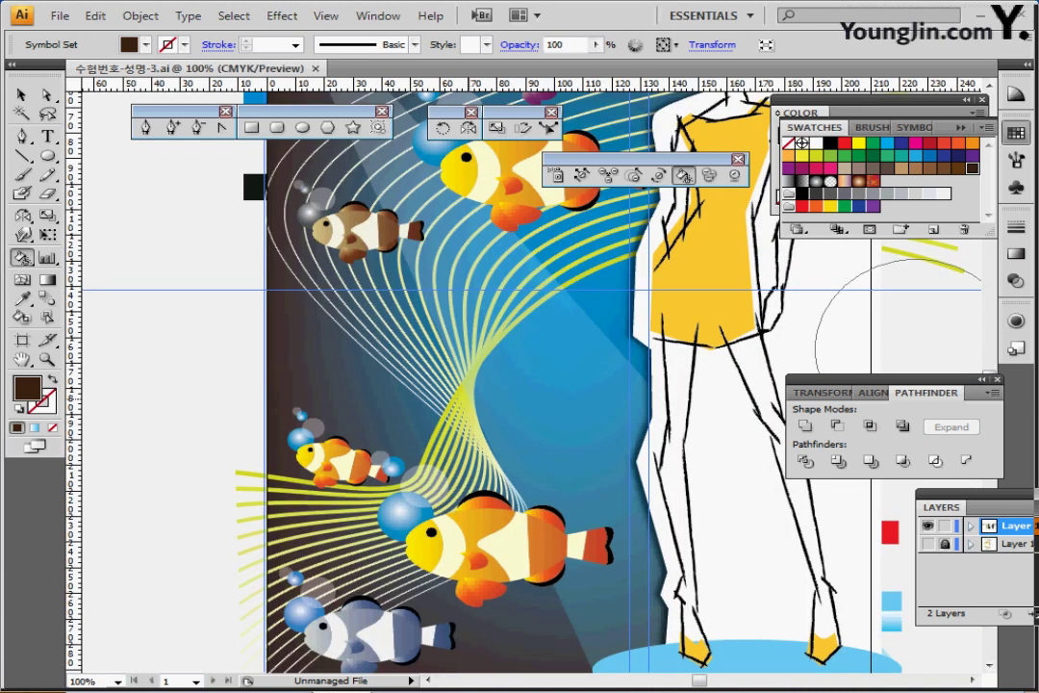
ctrl+alt+click(460, 380)
drag(539, 379, 438, 387)
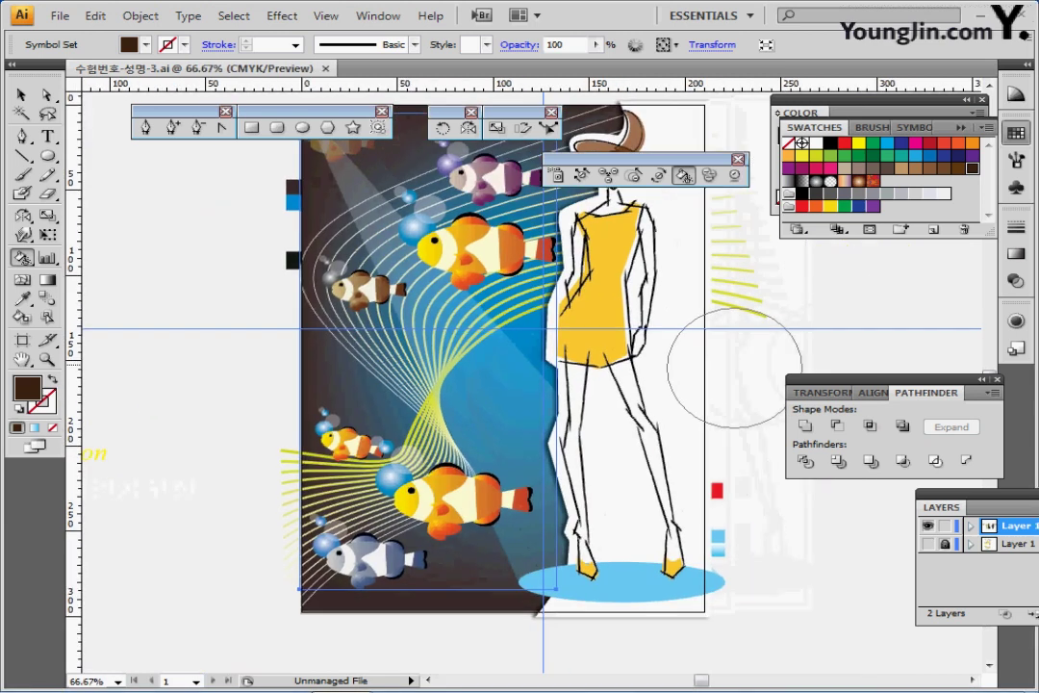
ctrl+click(293, 260)
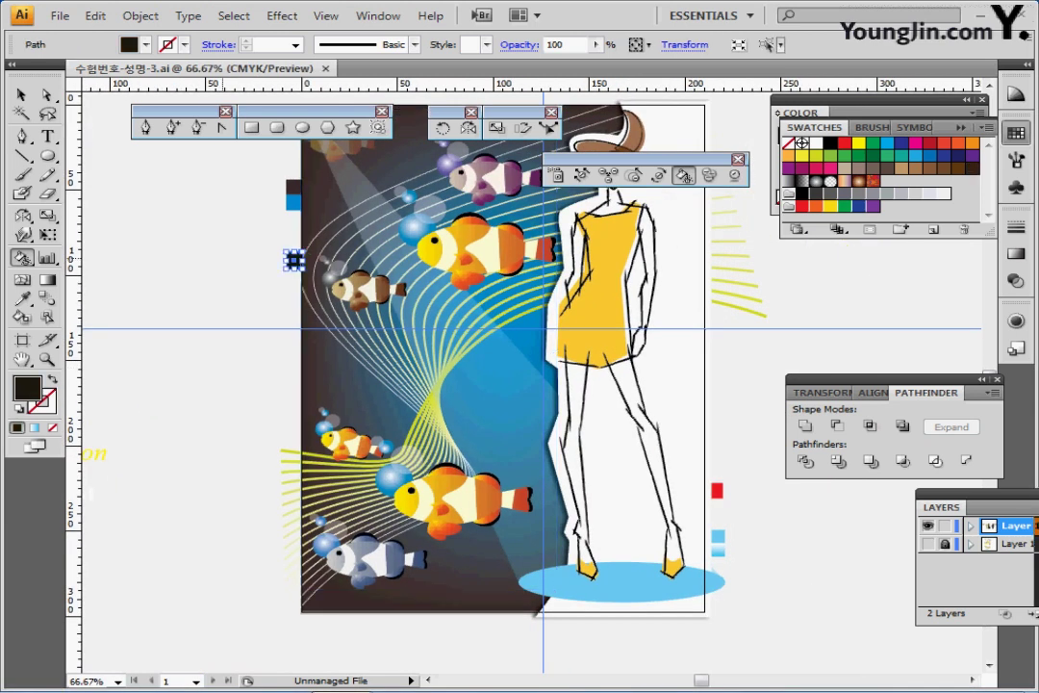
ctrl+click(244, 215)
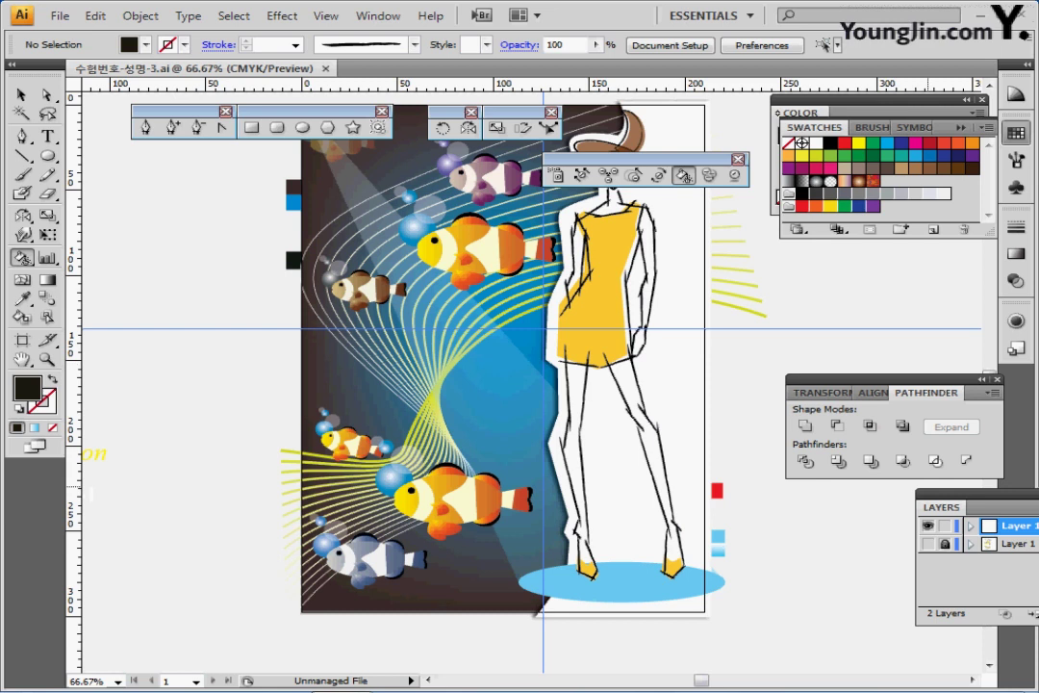
ctrl+click(929, 544)
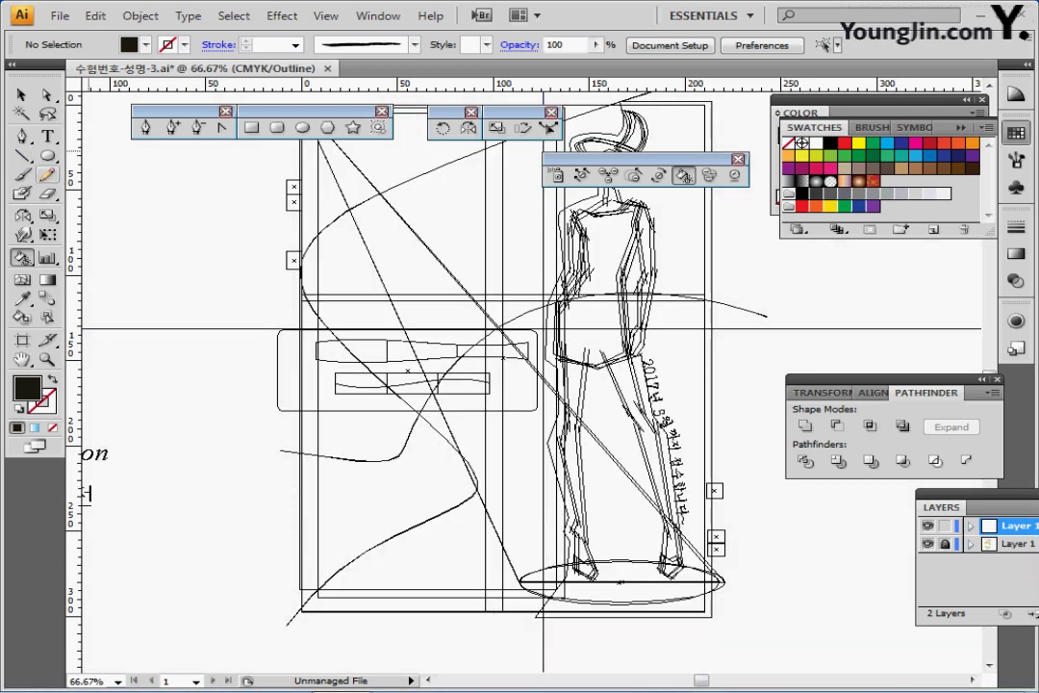
key(m)
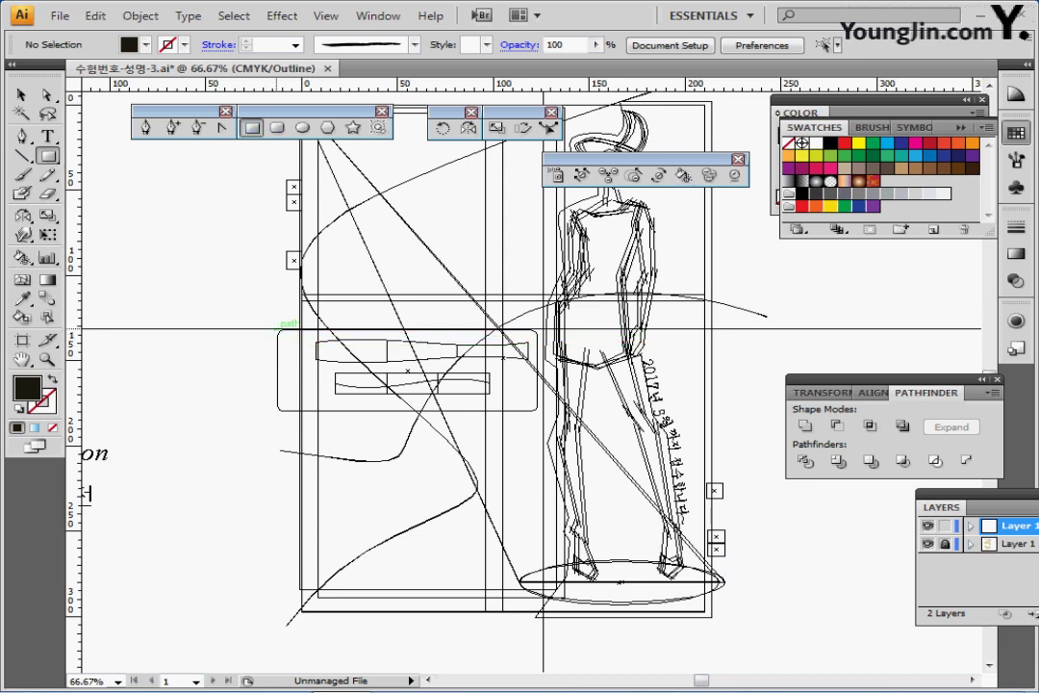
drag(277, 330, 537, 410)
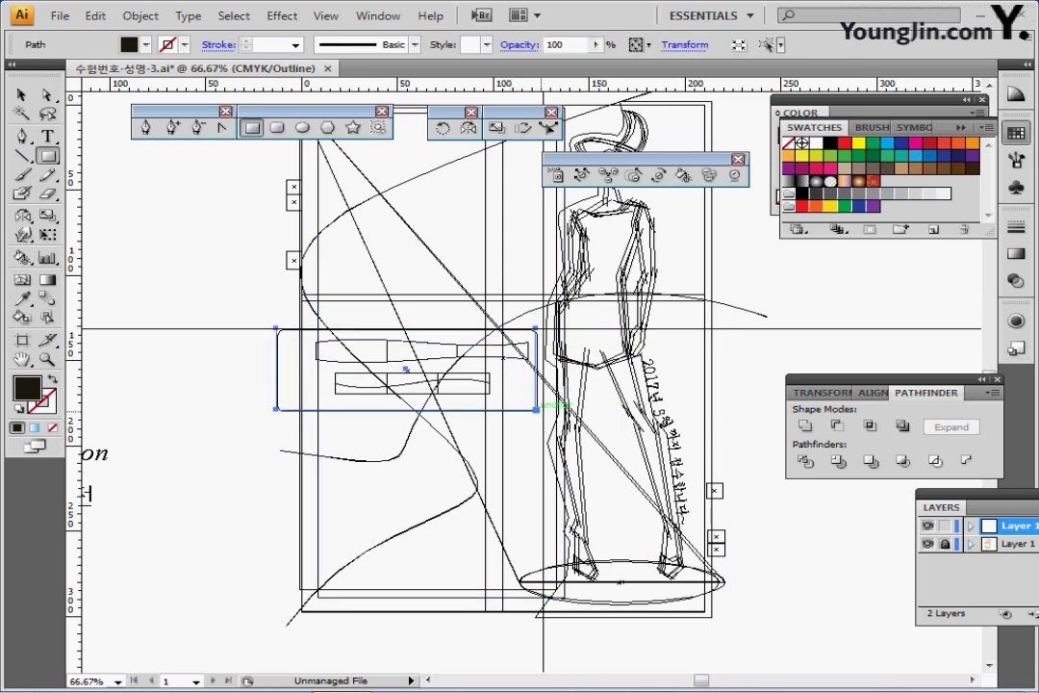
key(ctrl+z)
- Draw a rounded rectangle about 140 mm wide over the rounded text frame of the sketch layer, just below the horizontal guide
click(277, 127)
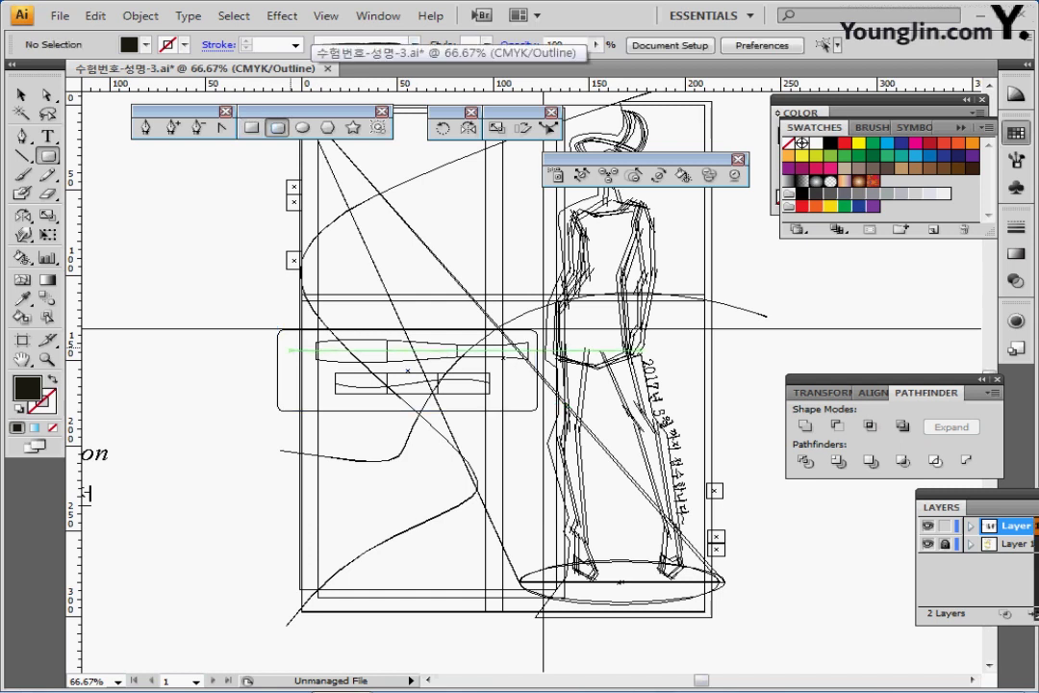
drag(277, 330, 545, 405)
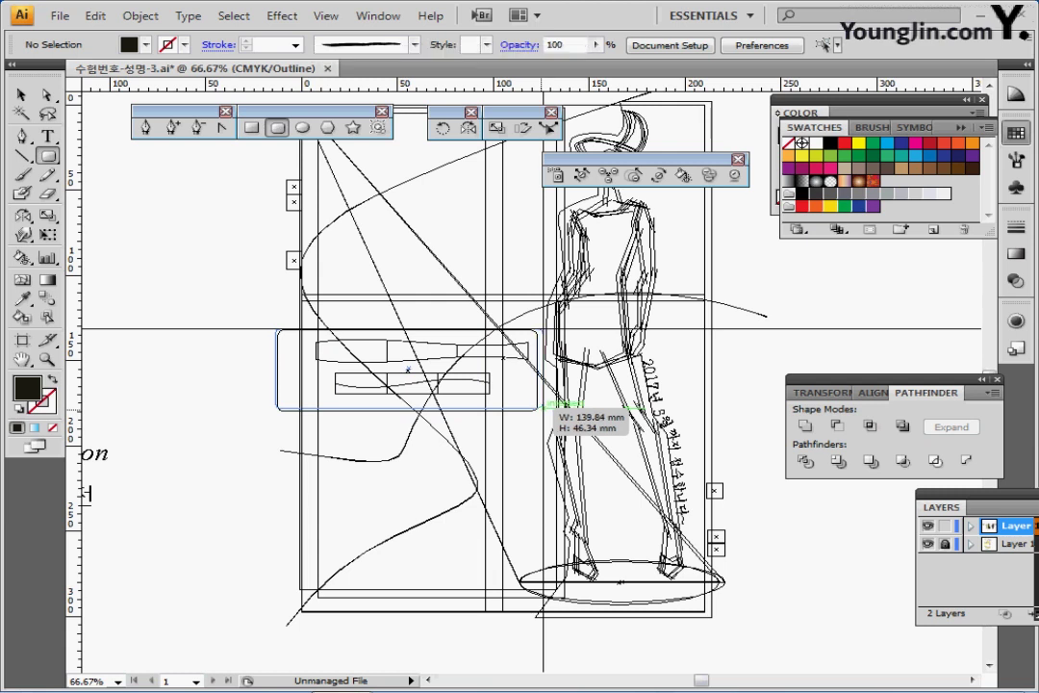
drag(545, 405, 545, 405)
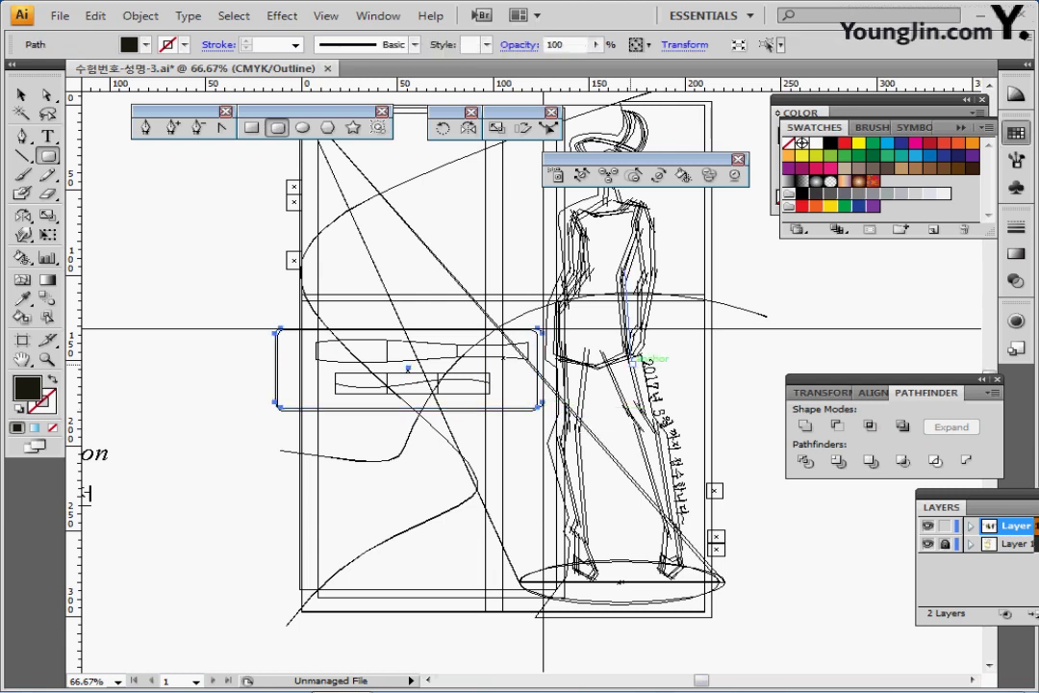
- Return to the full-colour preview with the sketch layer hidden, deselect the rounded rectangle and save the document
key(ctrl+y)
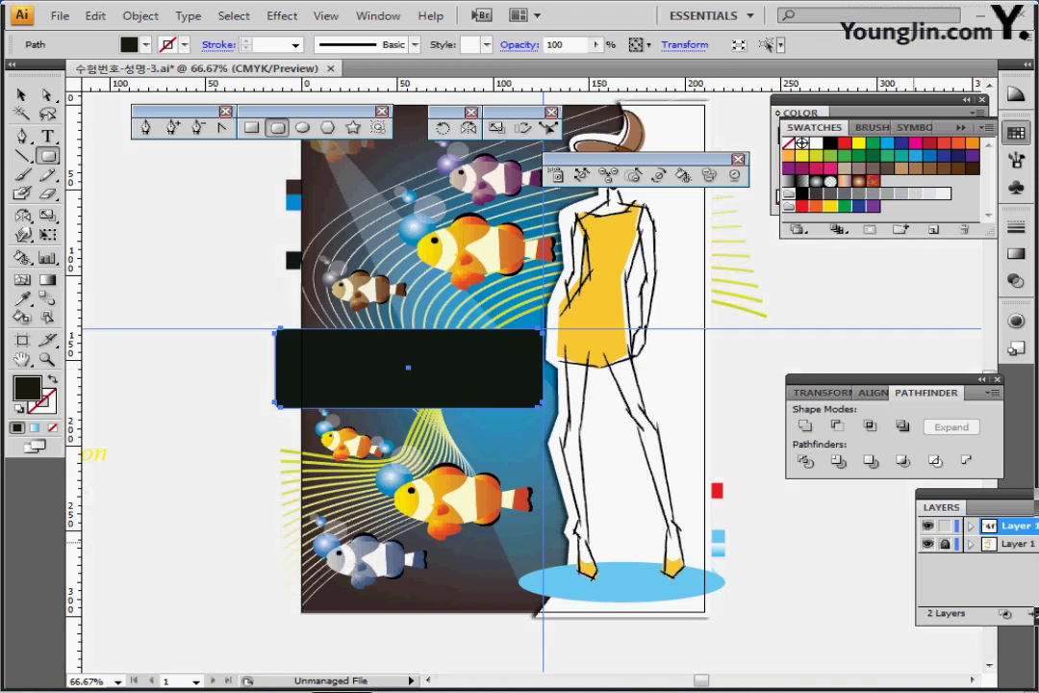
key(ctrl+y)
key(ctrl+y)
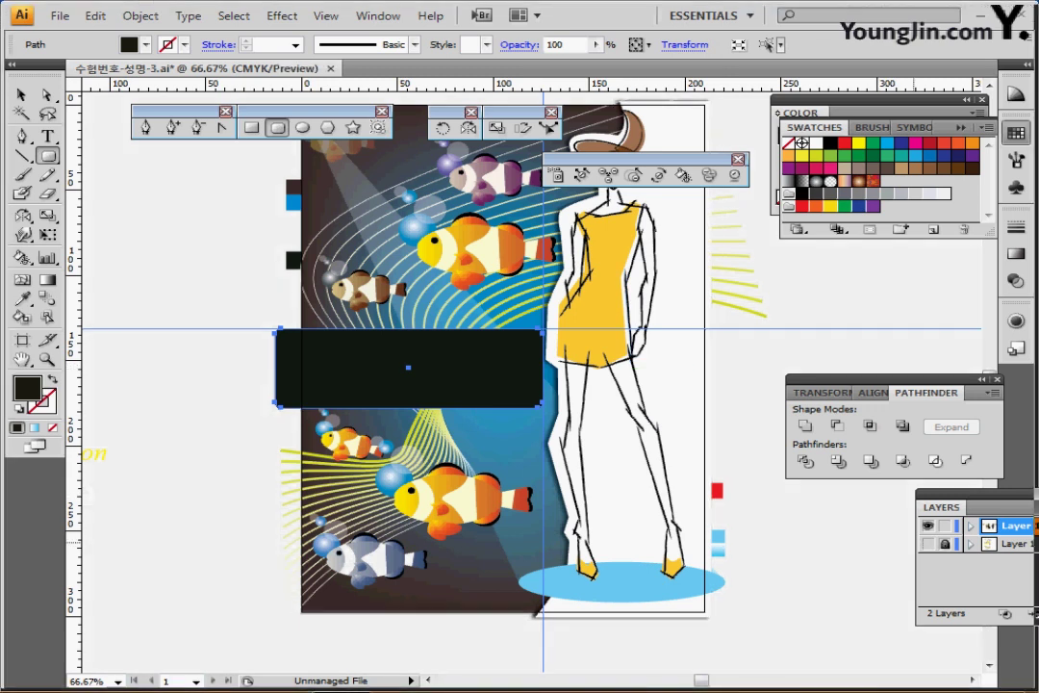
key(ctrl+shift+a)
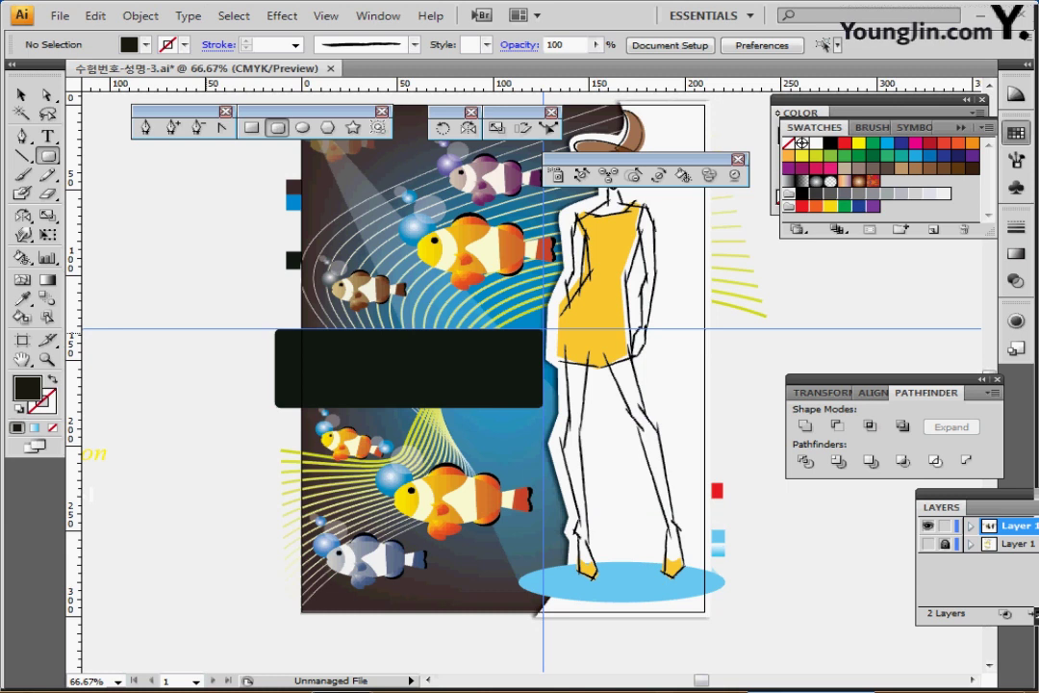
key(ctrl+s)
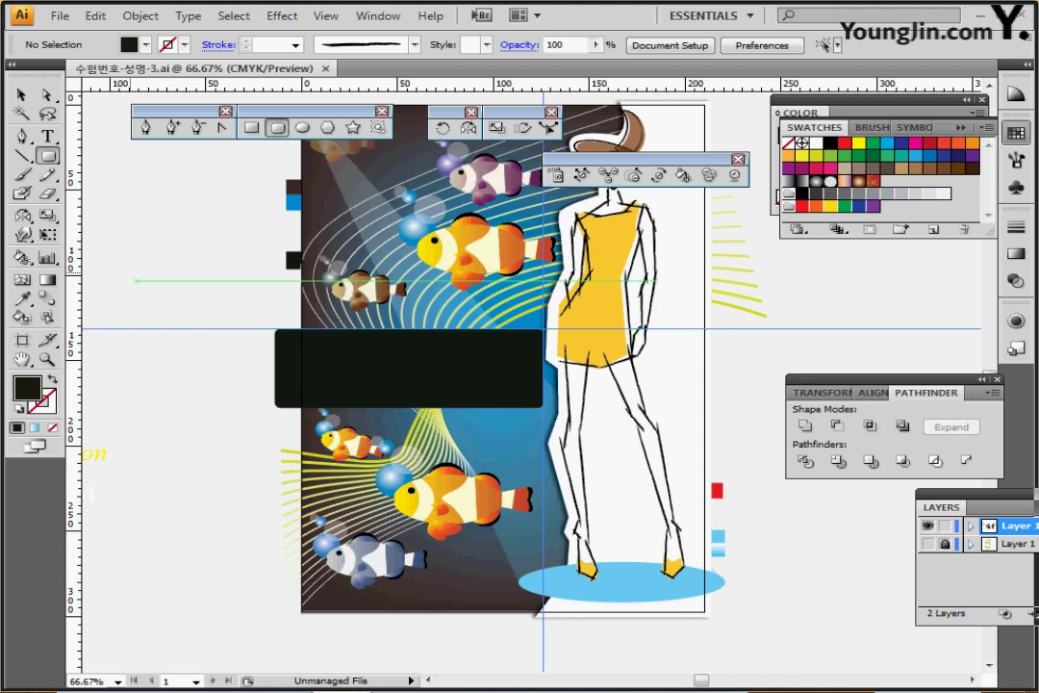
- Move the two text lines, "ClownFish Fashion" and "디자인공모전", together onto the dark rounded rectangle and deselect them
scroll(141, 484, left, 5)
drag(104, 484, 219, 494)
drag(285, 348, 337, 534)
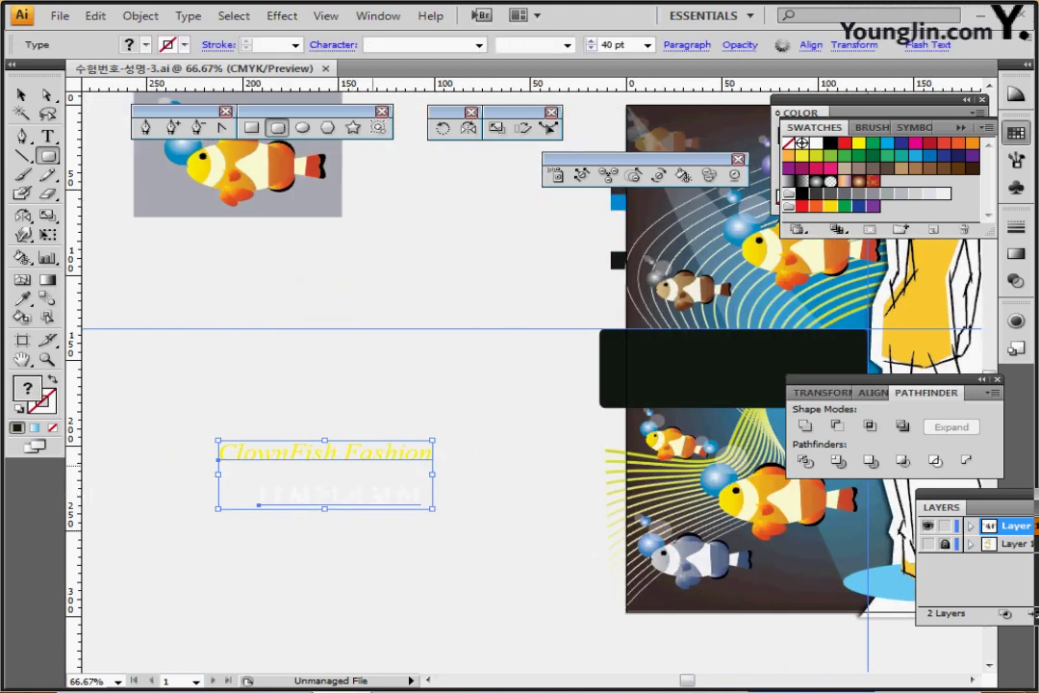
drag(313, 465, 697, 351)
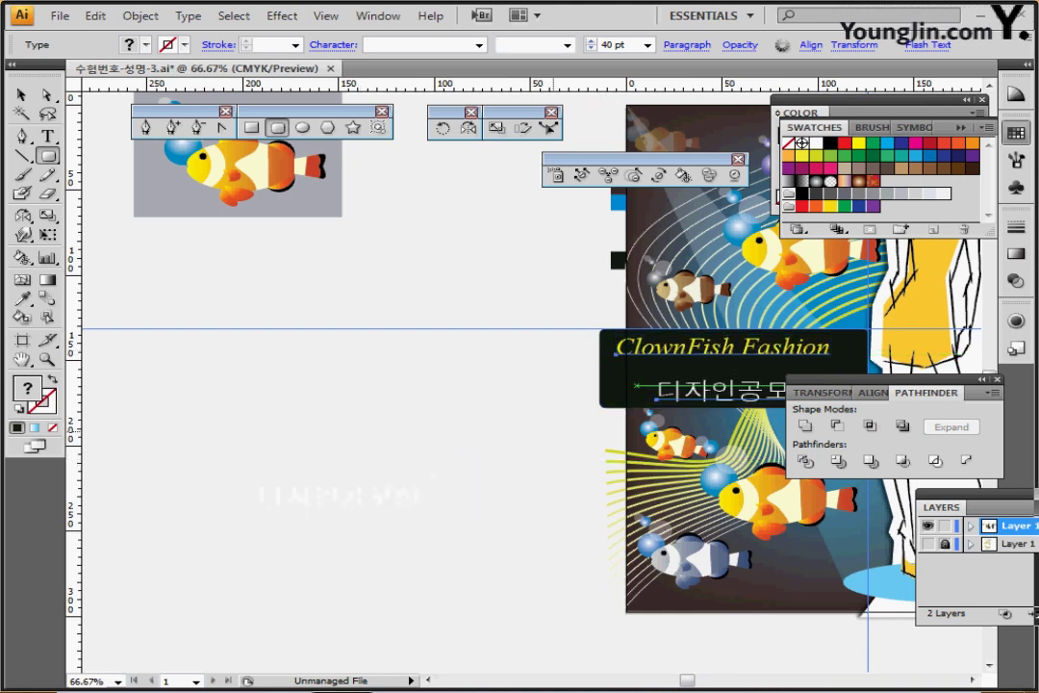
drag(637, 385, 458, 398)
key(ctrl+shift+a)
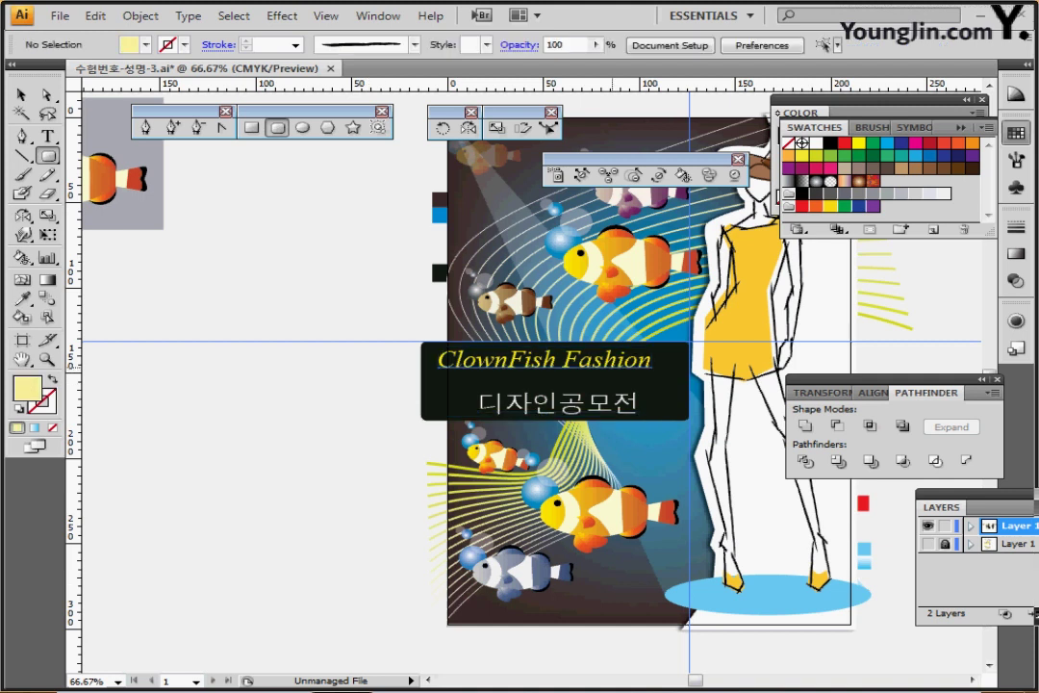
- Shift the "ClownFish Fashion" title slightly, centre both text lines horizontally on each other, and move the Korean line up slightly
drag(606, 359, 621, 363)
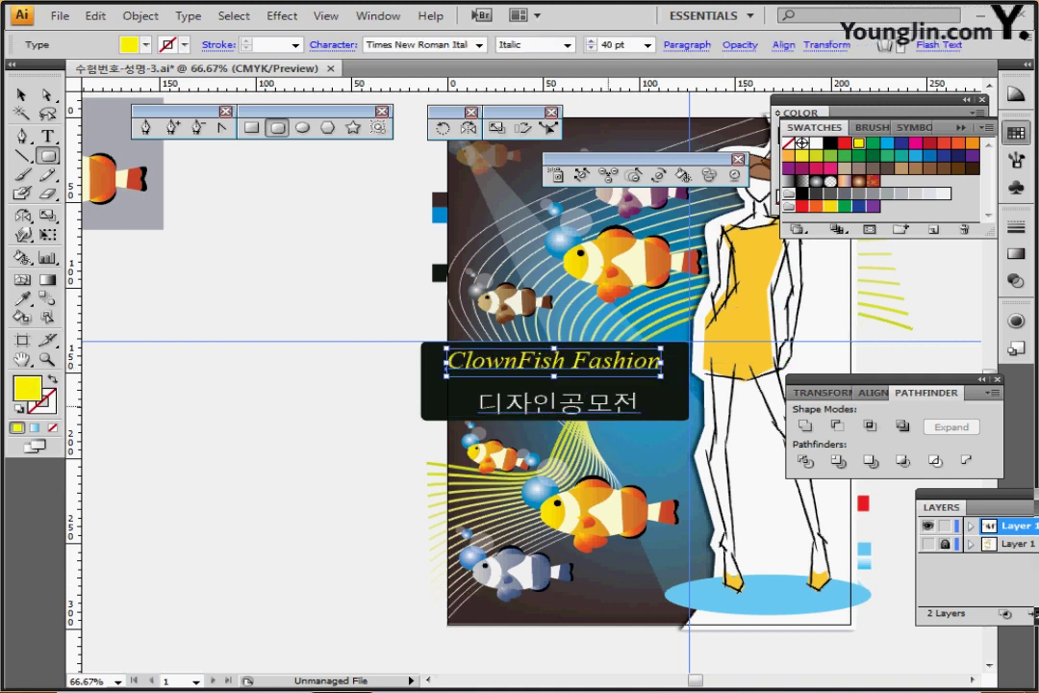
click(872, 393)
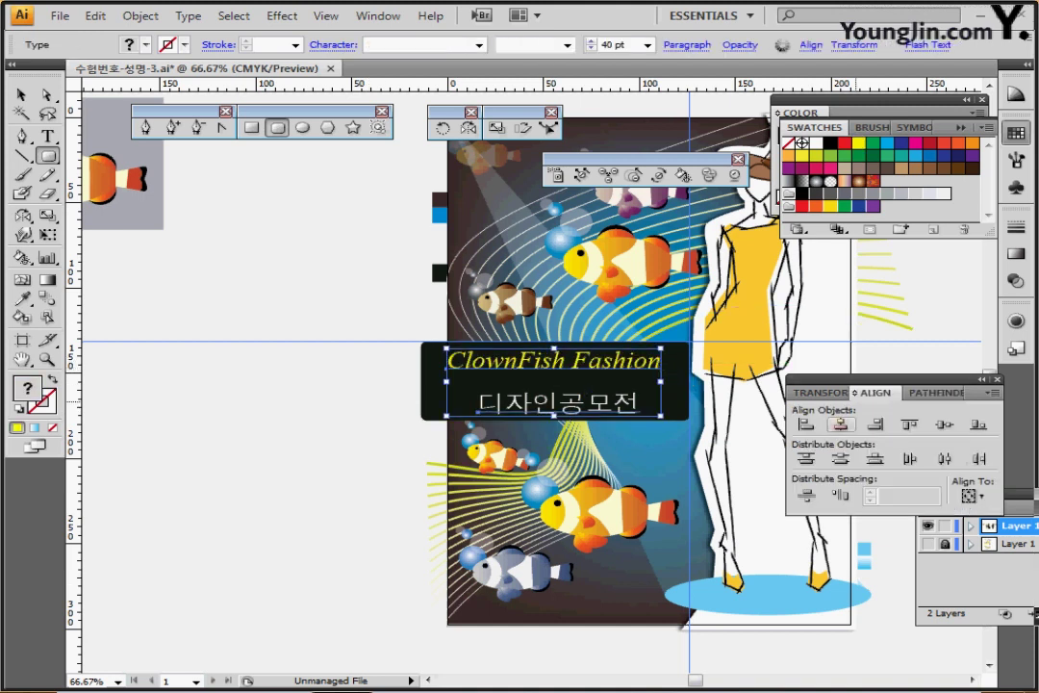
click(841, 424)
ctrl+click(366, 426)
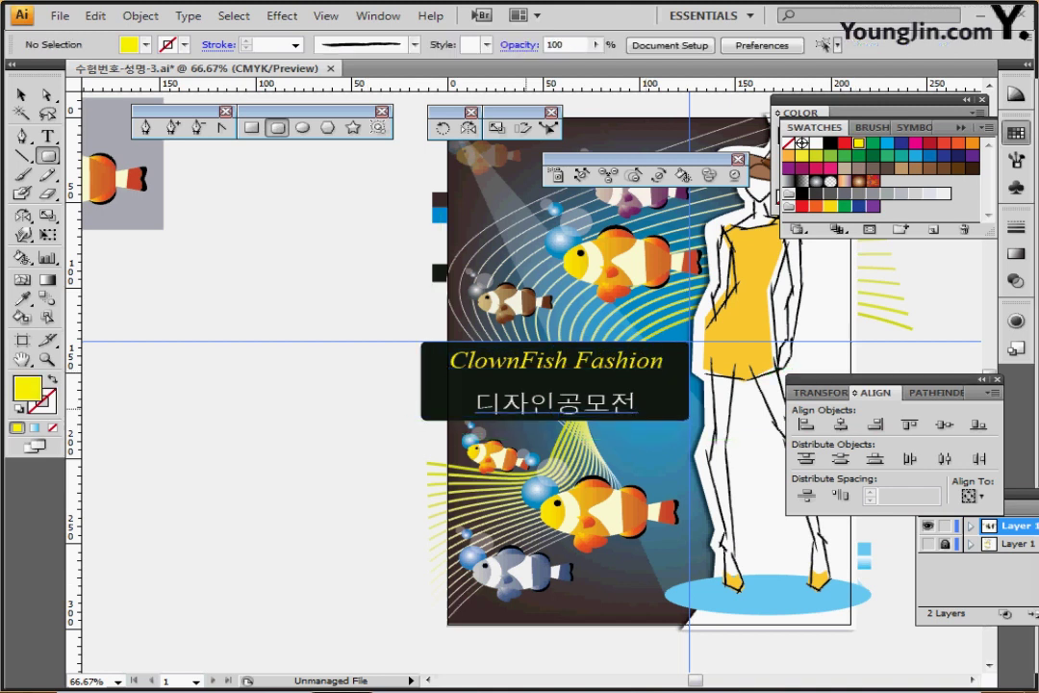
drag(535, 404, 534, 399)
- Save the document and warp the "ClownFish Fashion" title with a horizontal Fish envelope at 30% bend
ctrl+click(567, 364)
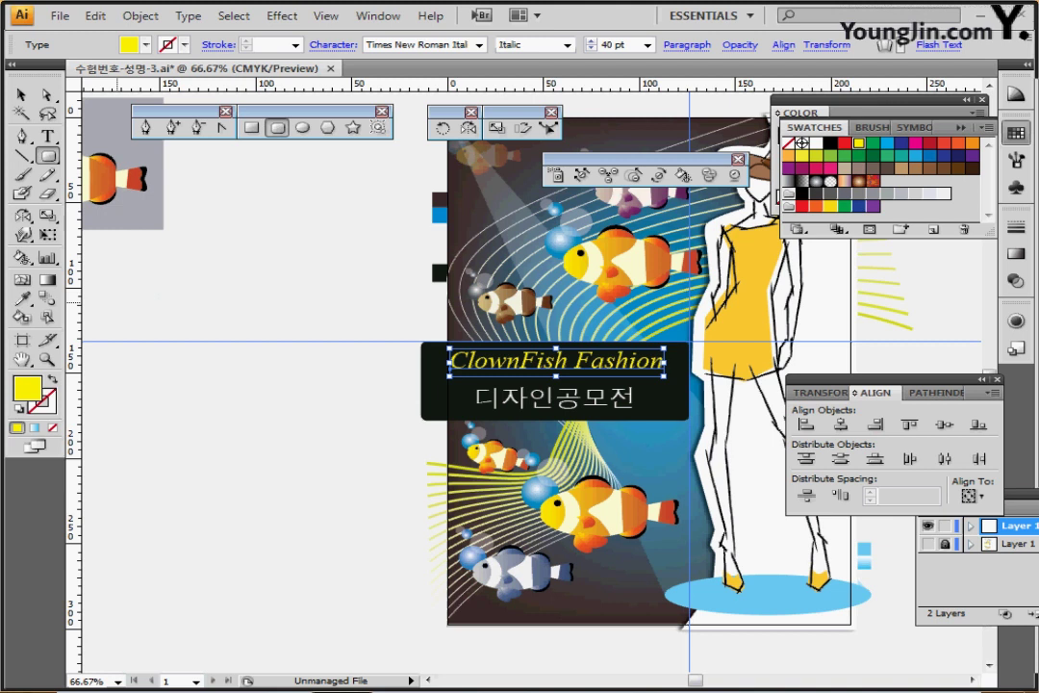
key(ctrl+s)
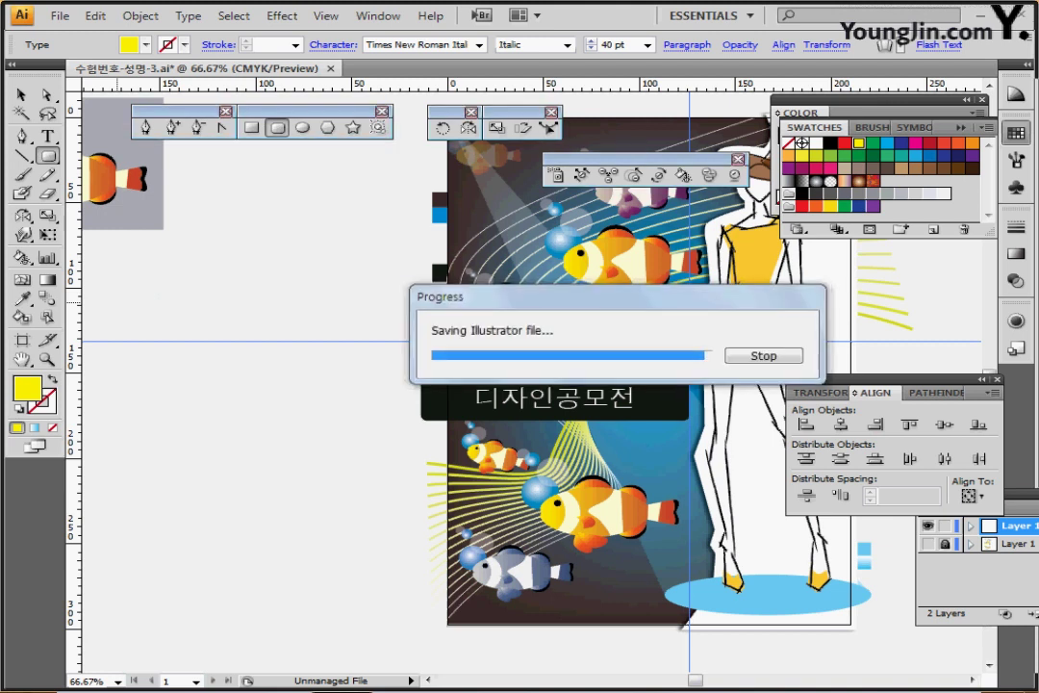
click(140, 15)
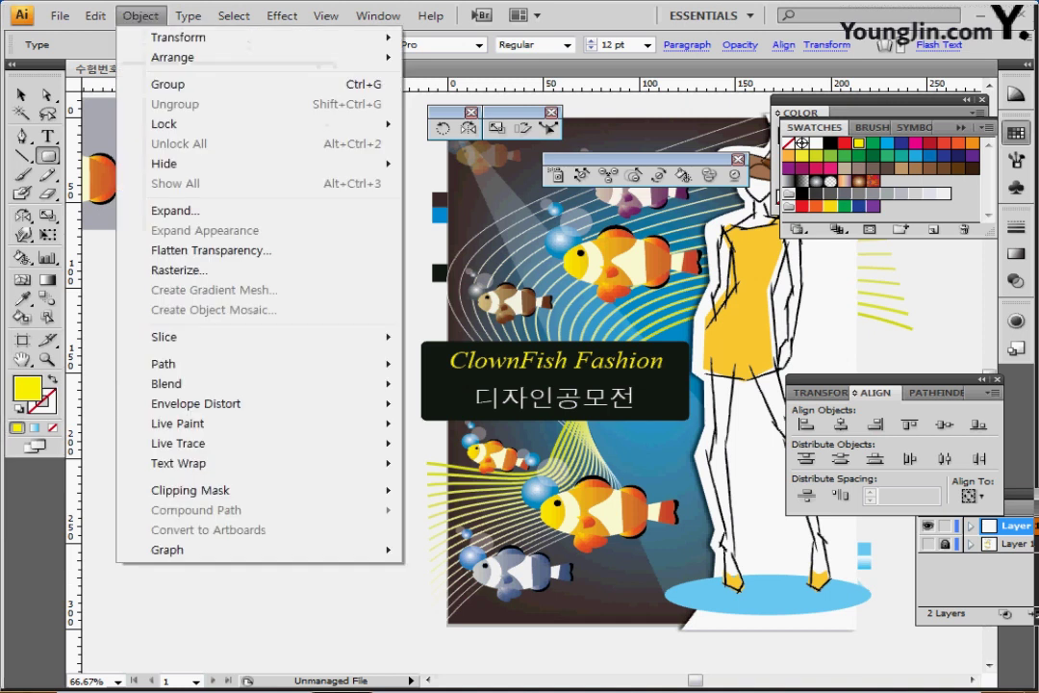
mouse_move(195, 403)
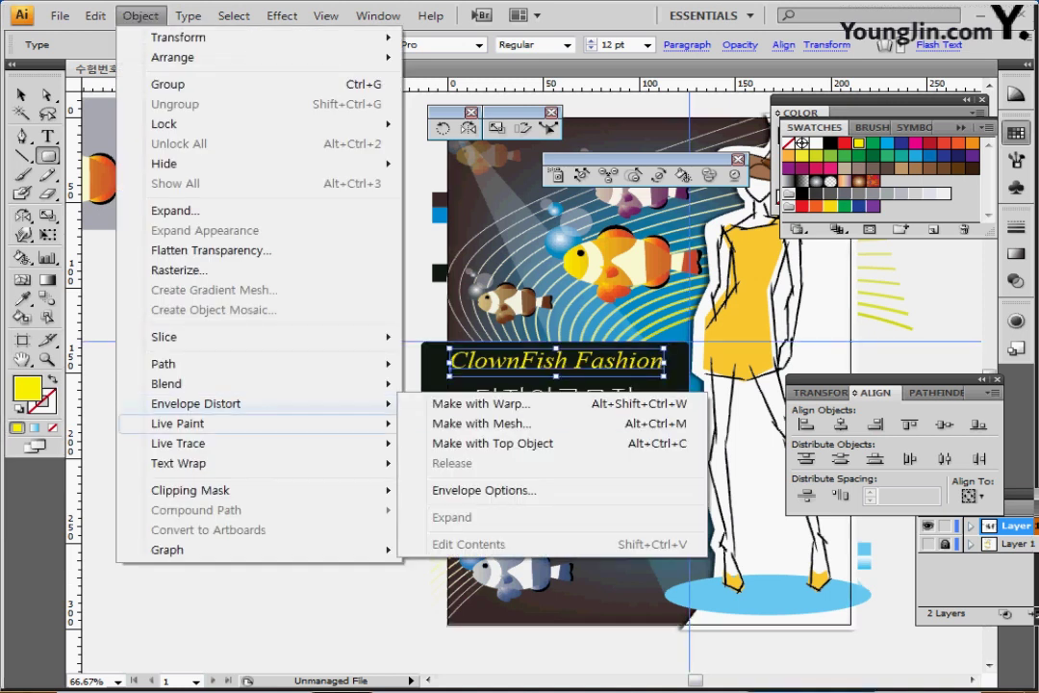
click(481, 403)
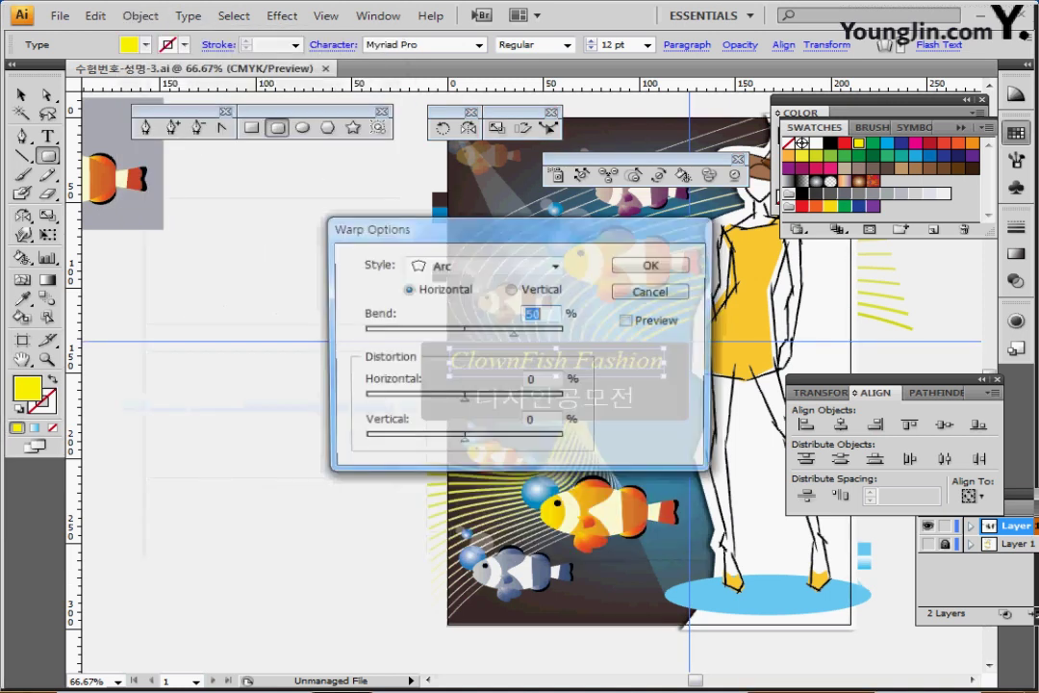
click(556, 265)
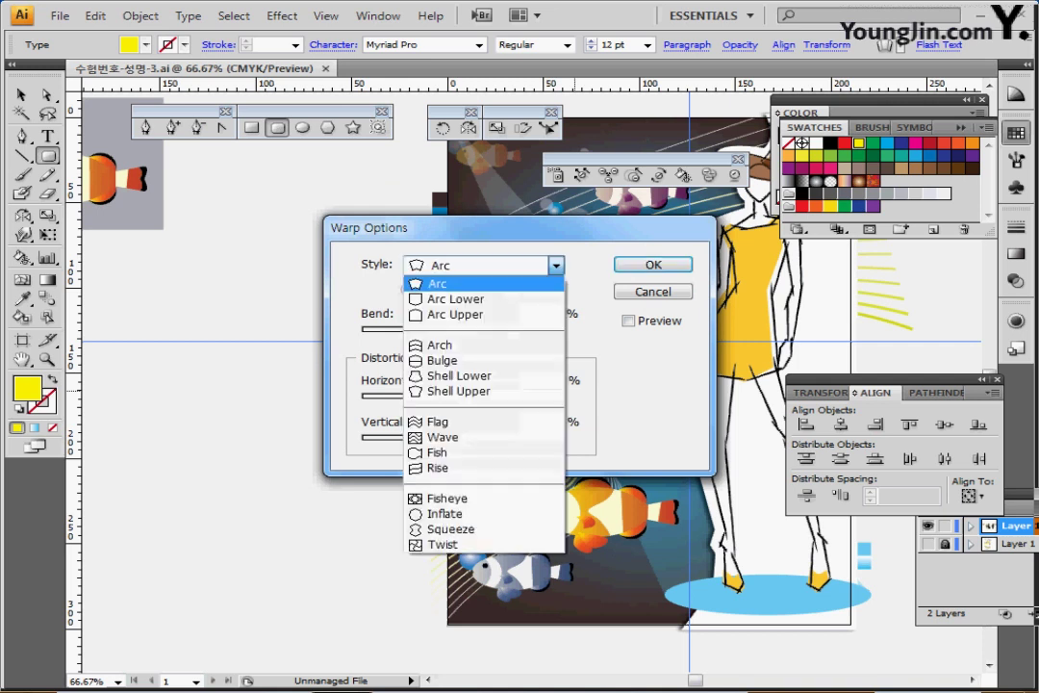
click(462, 452)
click(628, 321)
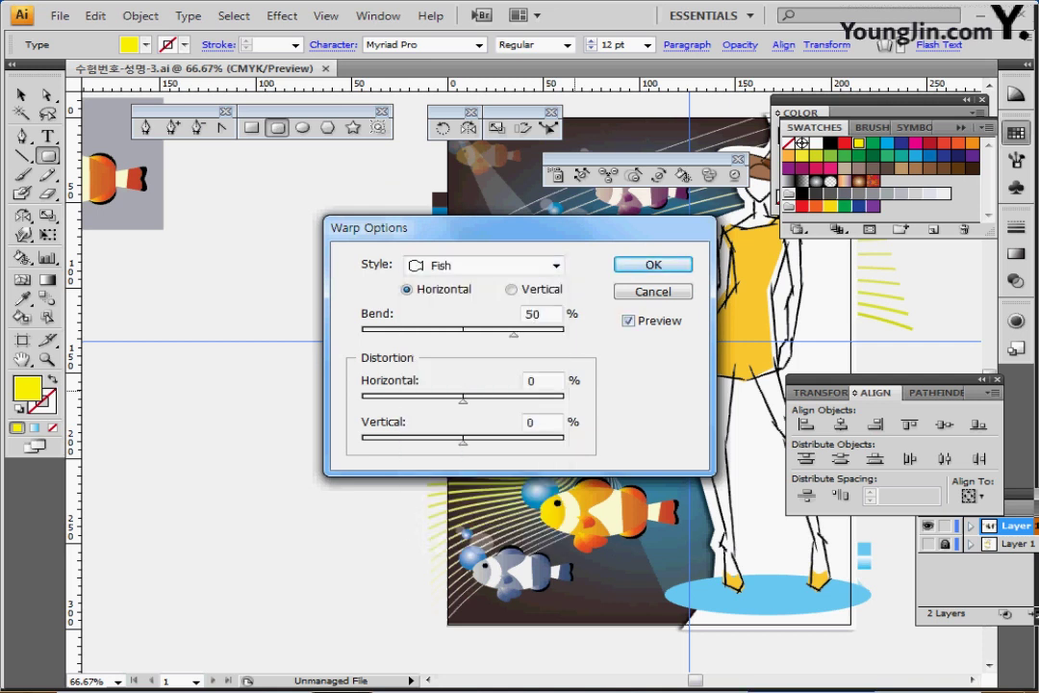
drag(404, 228, 190, 347)
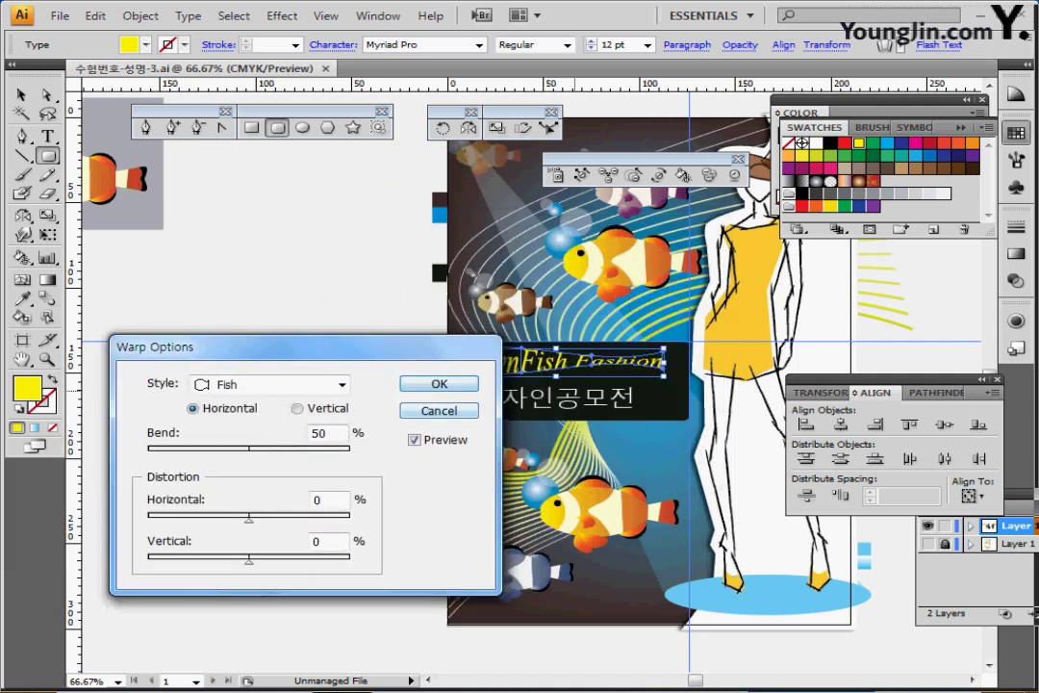
double_click(320, 434)
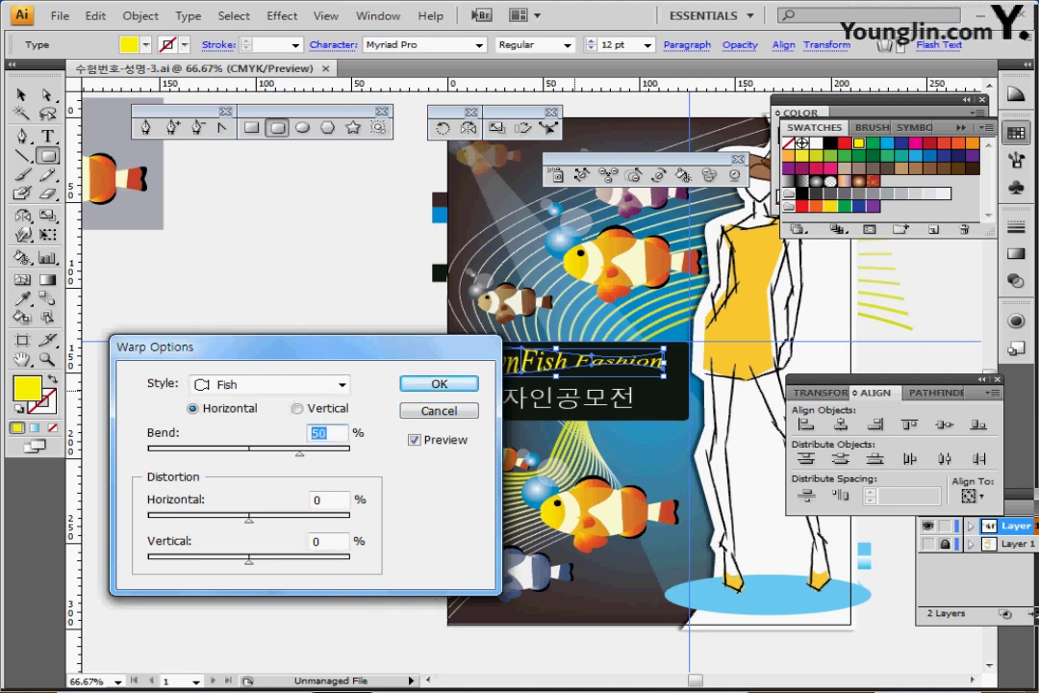
text(30)
key(Return)
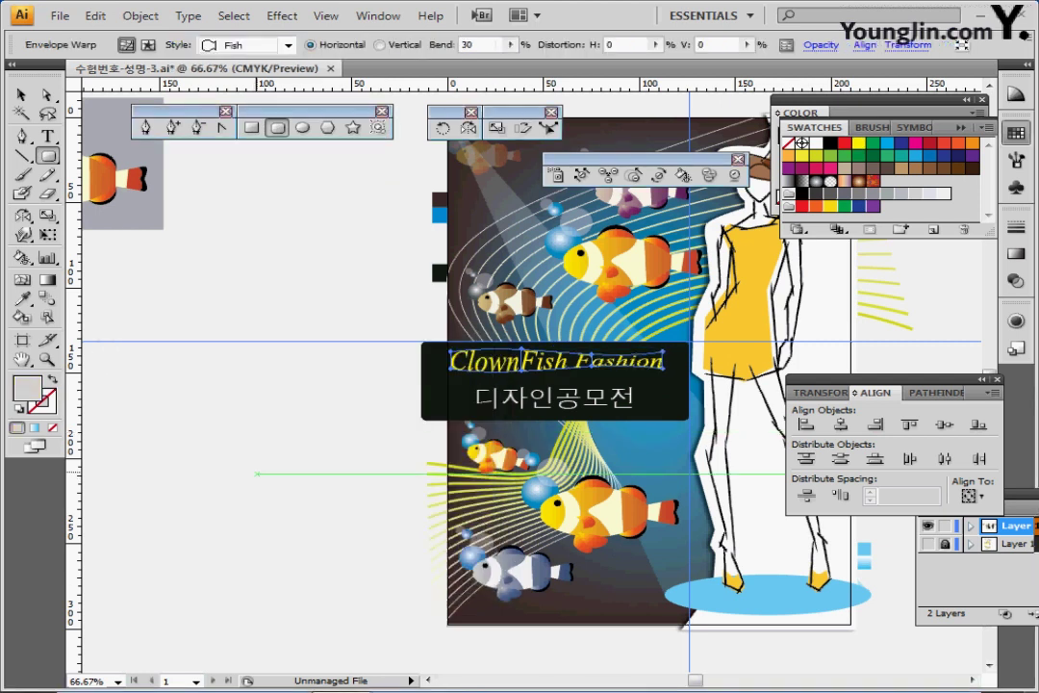
- Warp the "디자인공모전" text with a horizontal Wave envelope at 70% bend and deselect it
ctrl+click(508, 408)
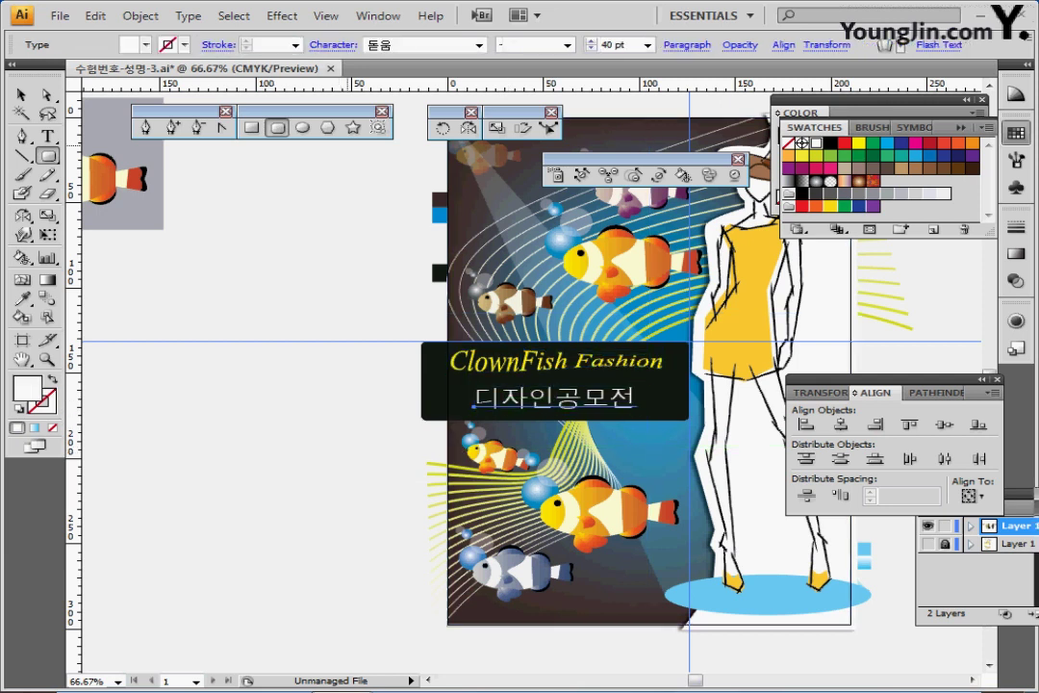
click(140, 16)
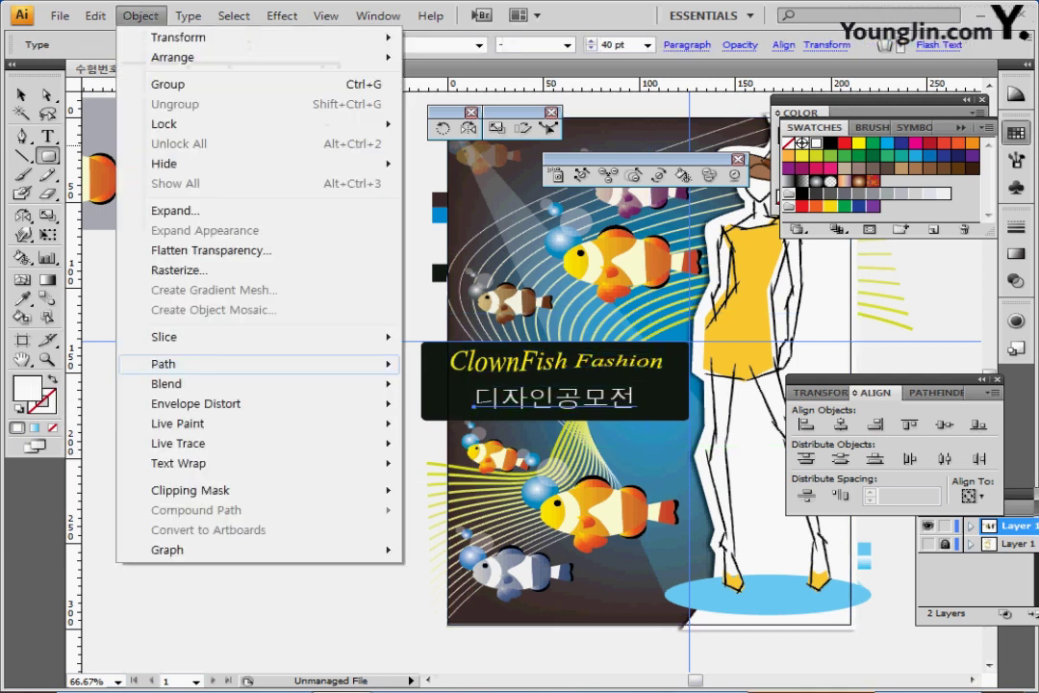
mouse_move(241, 403)
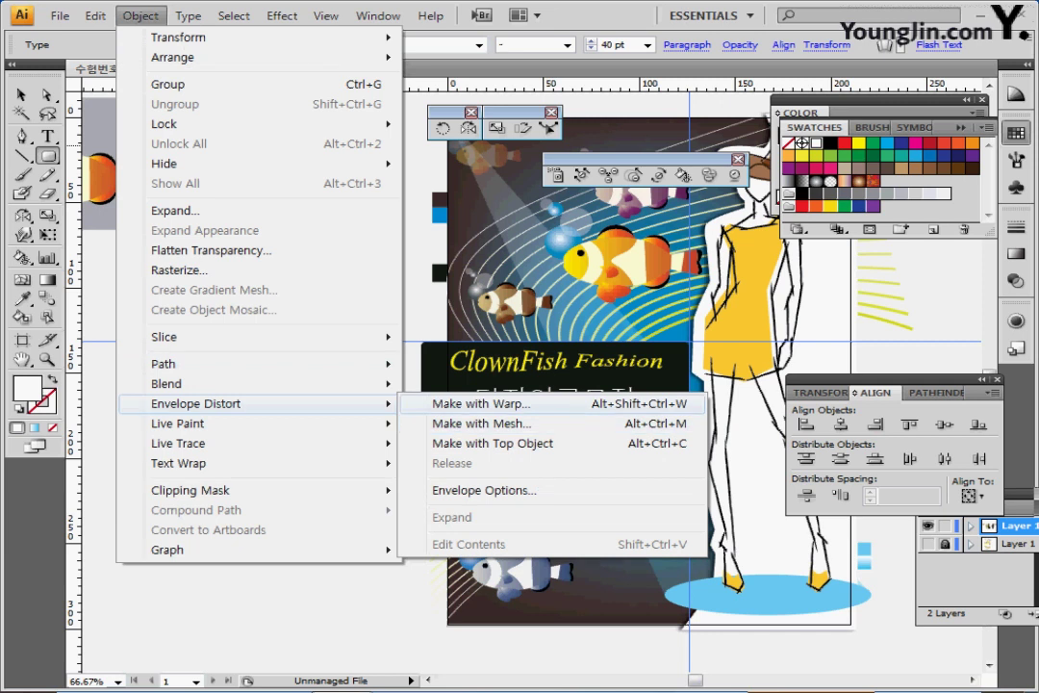
click(481, 404)
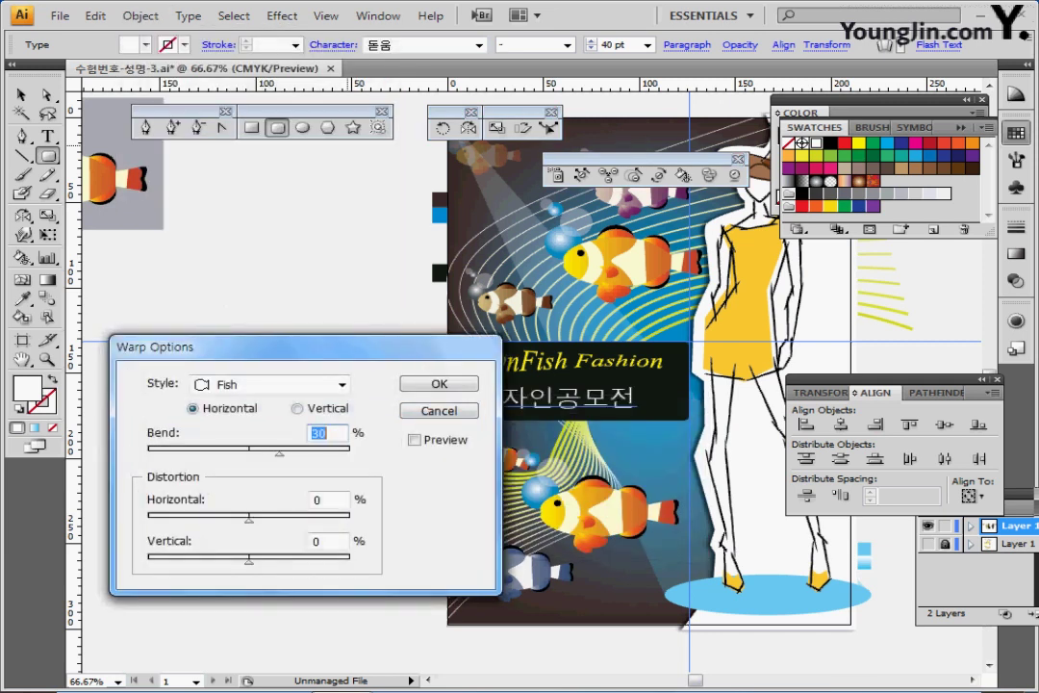
click(341, 384)
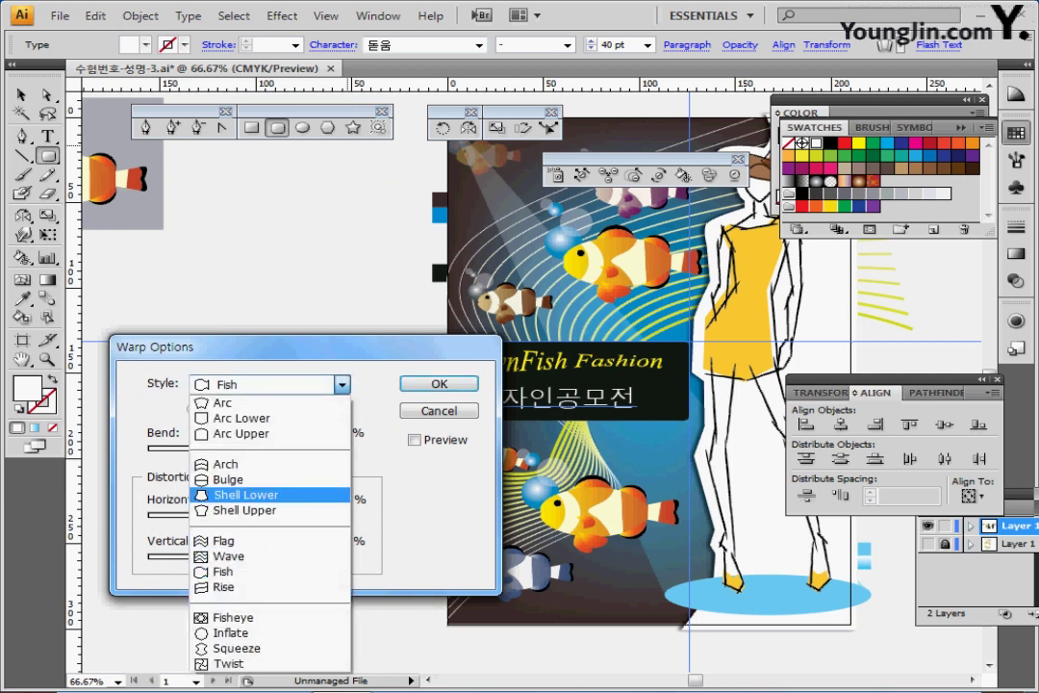
click(229, 556)
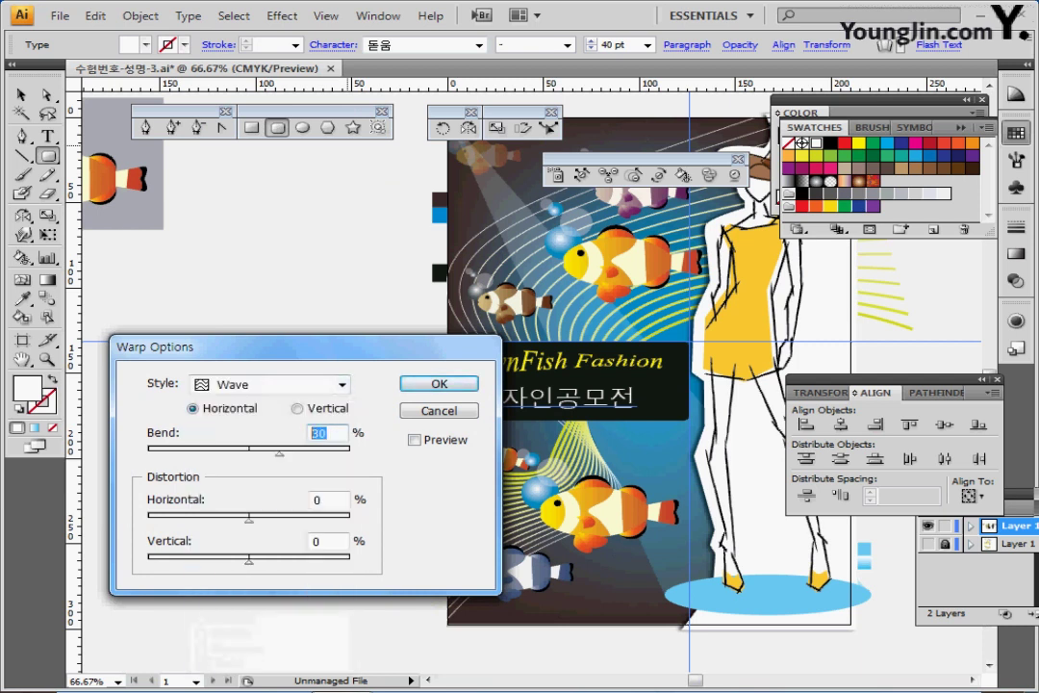
click(414, 440)
double_click(320, 433)
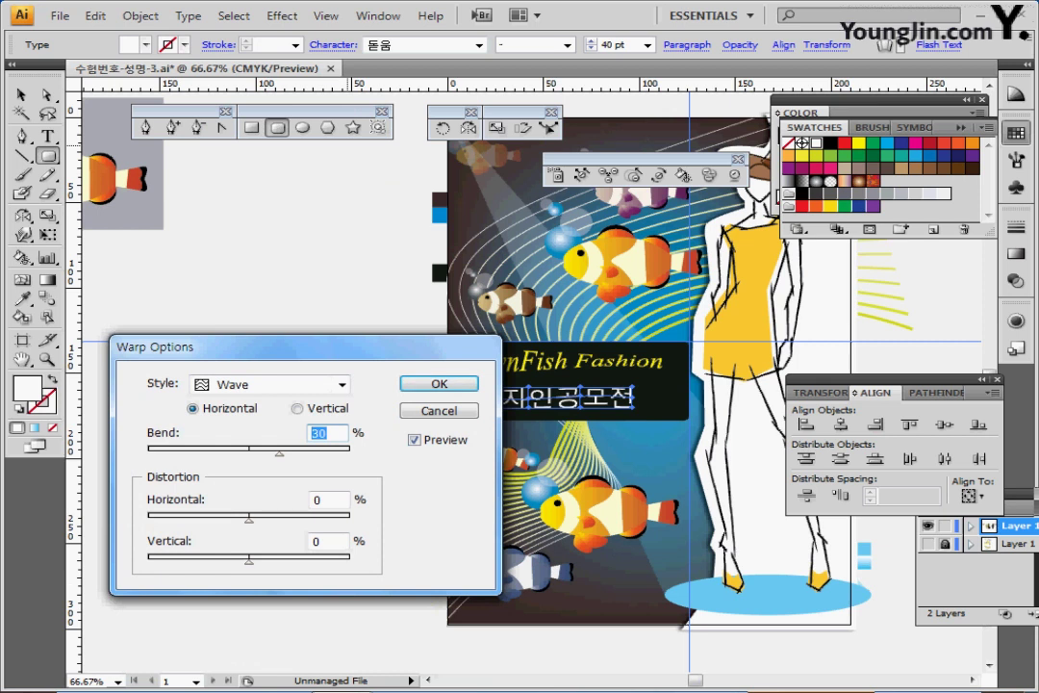
text(70)
key(Return)
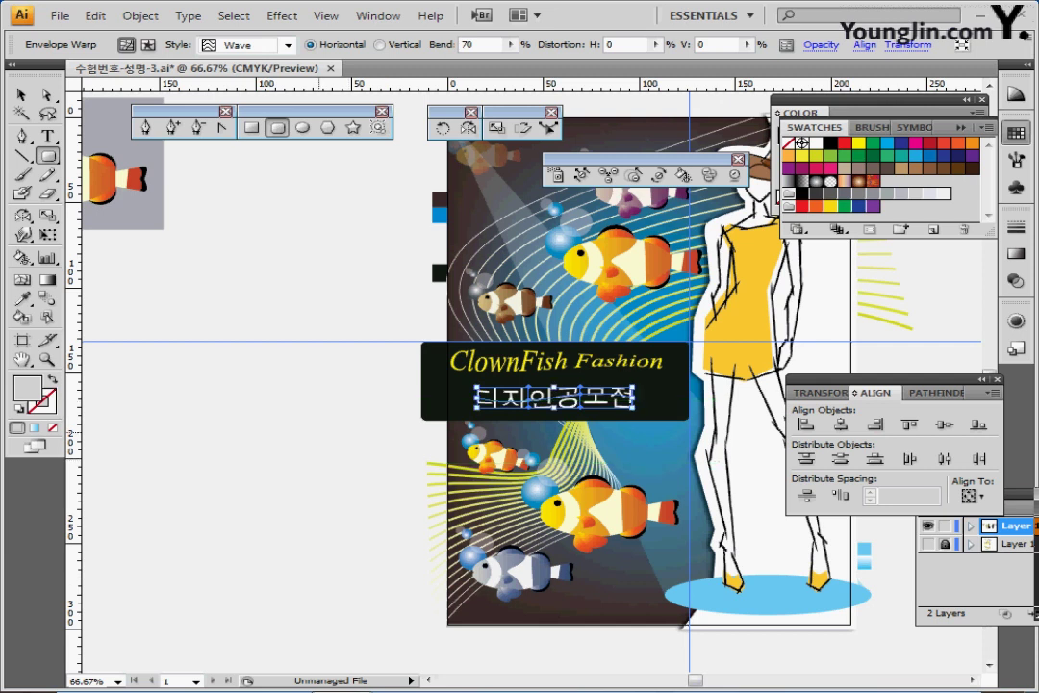
ctrl+click(320, 433)
scroll(320, 433, right, 3)
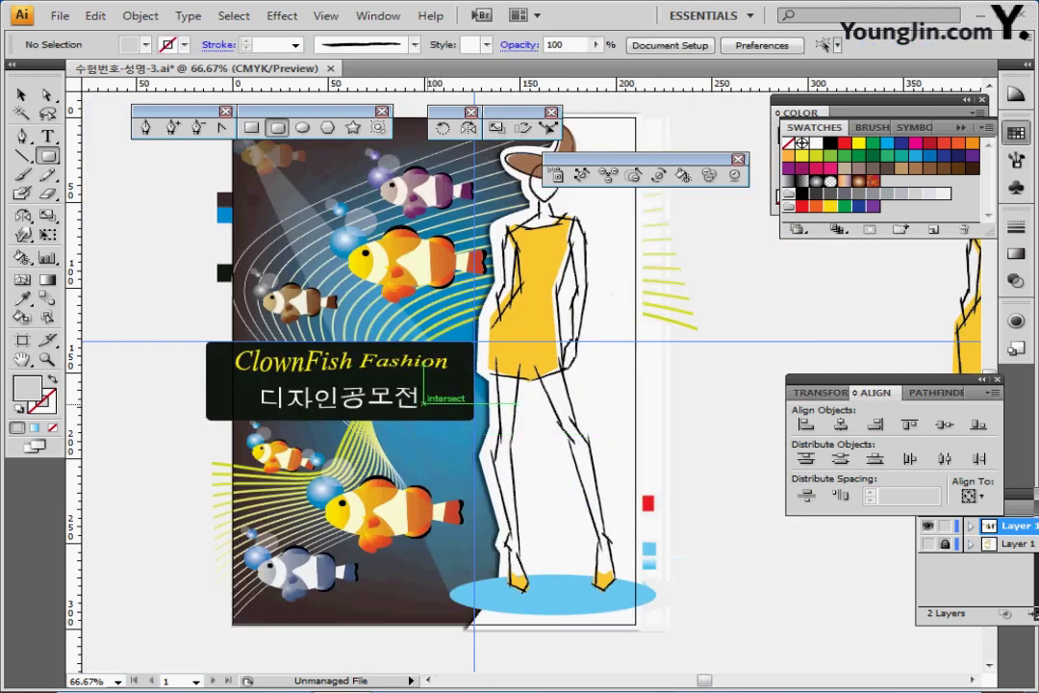
click(354, 364)
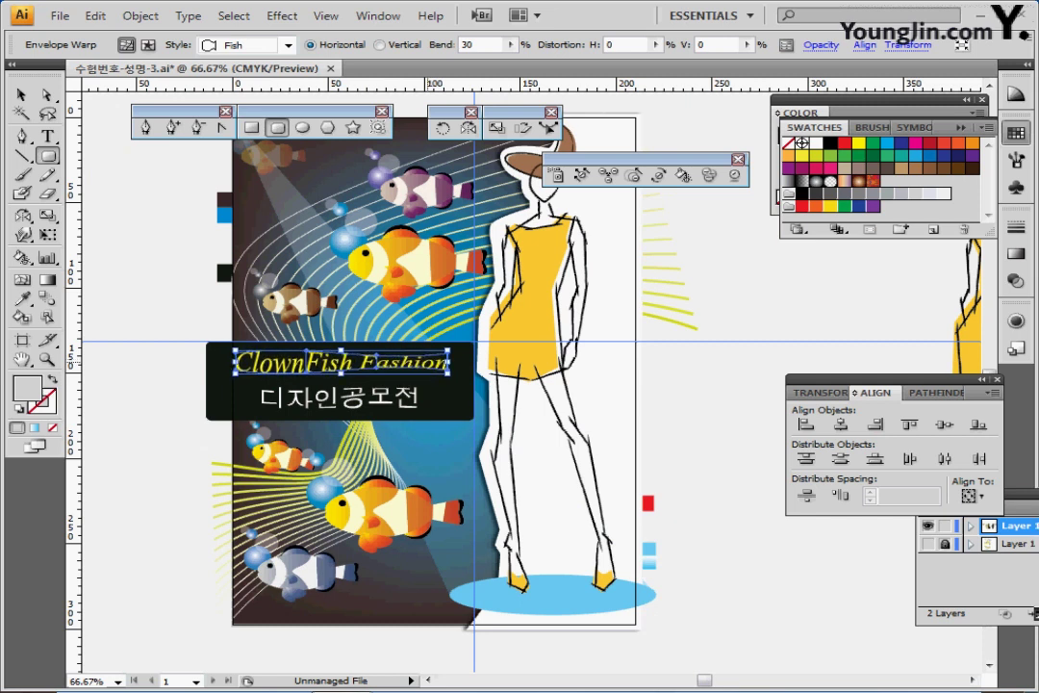
key(ctrl+shift+a)
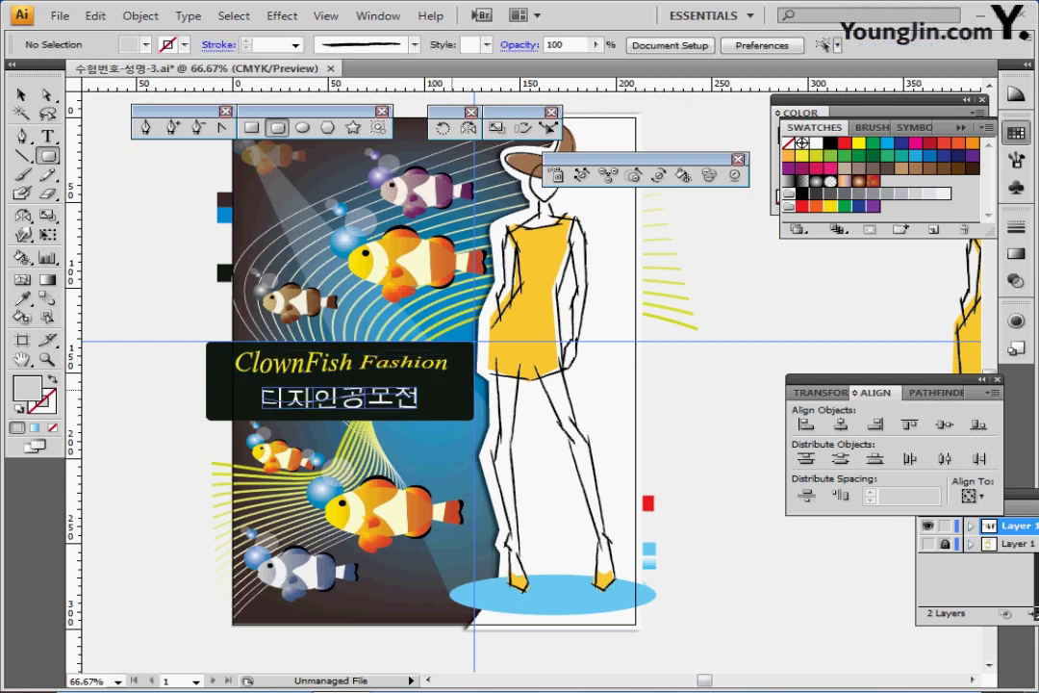
- Draw an open Pen path along the outer side of the figure's leg from hip to ankle, with no fill and a black stroke
drag(709, 389, 617, 395)
drag(708, 389, 725, 365)
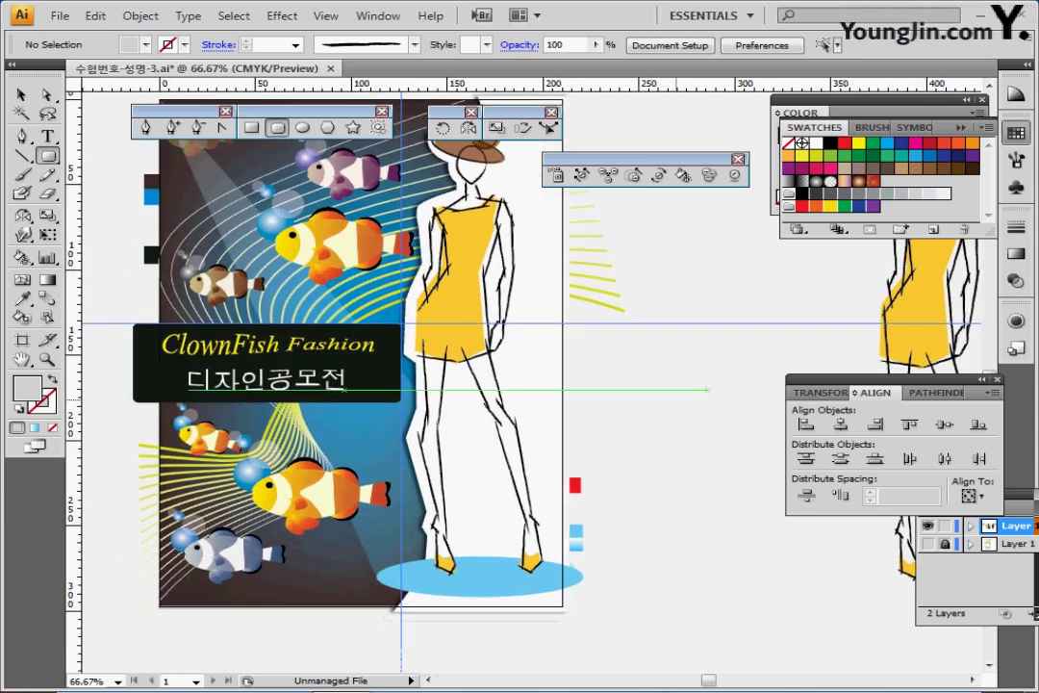
scroll(459, 318, up, 1)
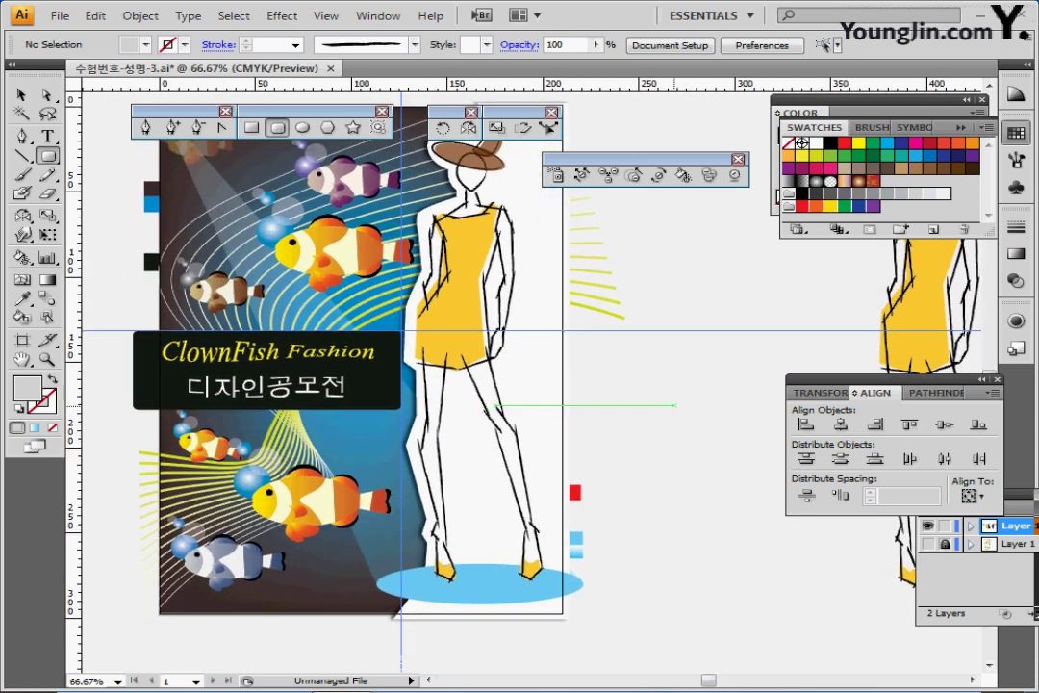
key(p)
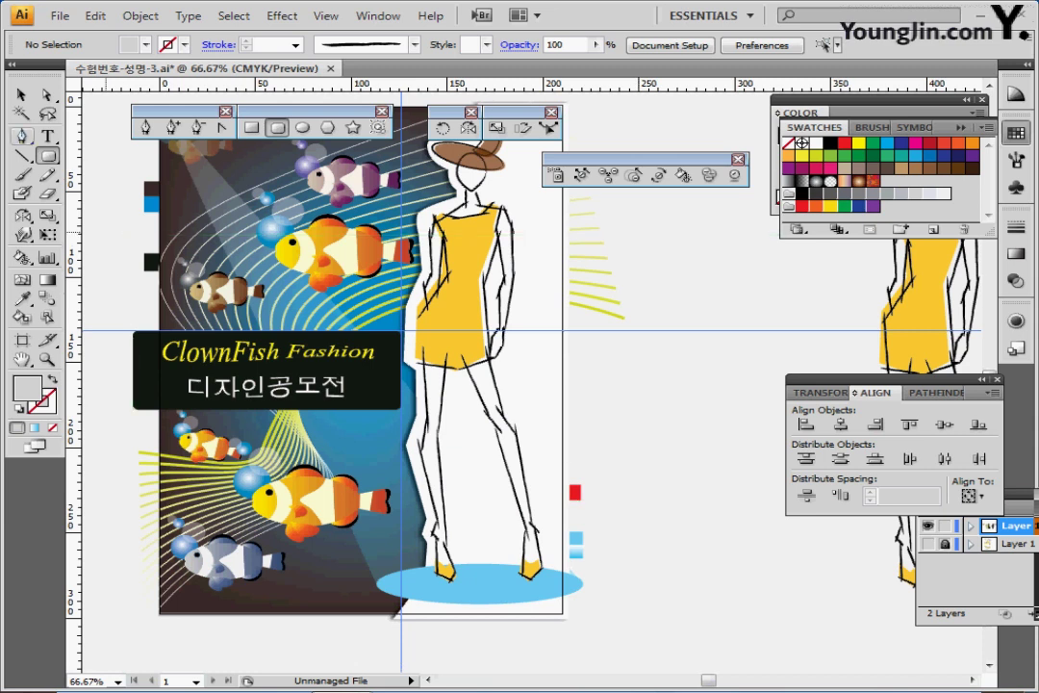
click(22, 137)
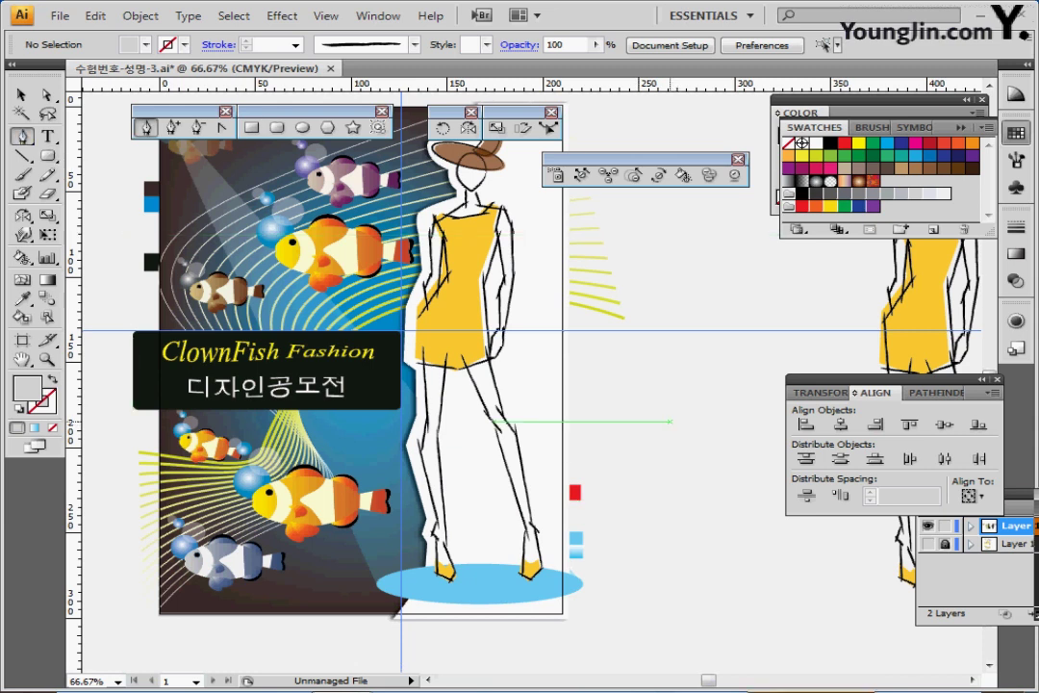
ctrl+click(561, 406)
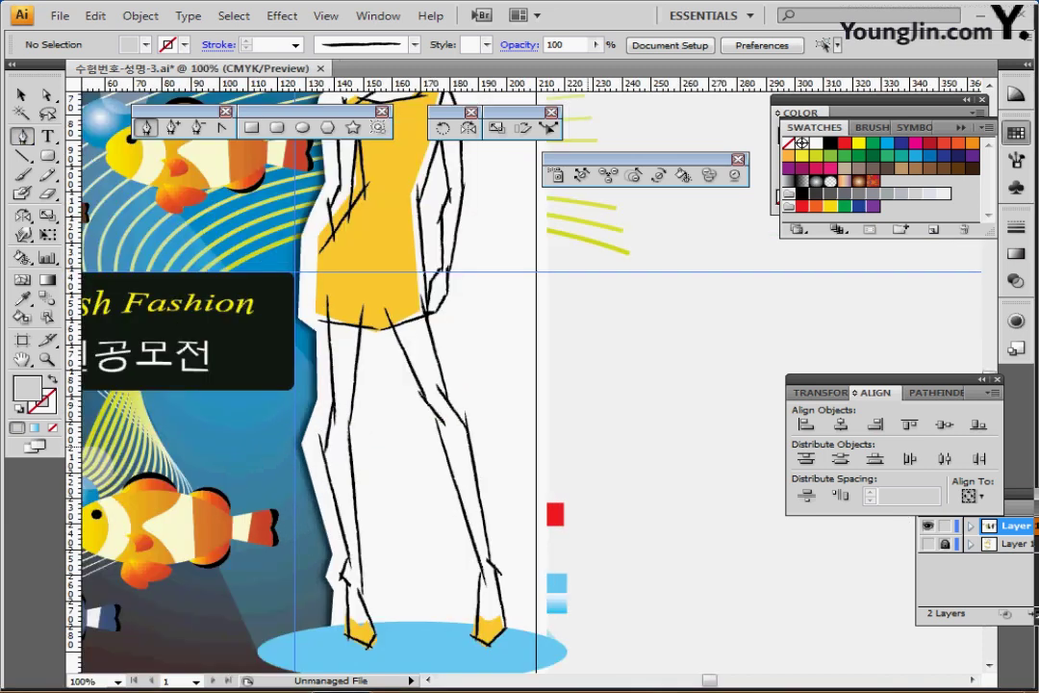
drag(587, 373, 642, 333)
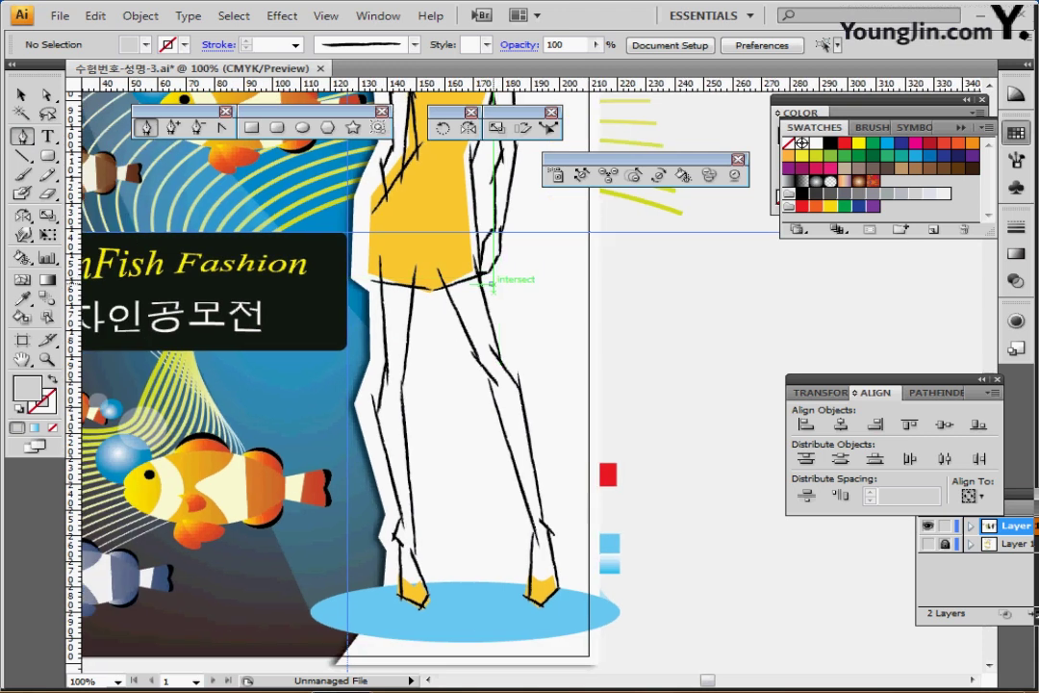
drag(492, 282, 509, 350)
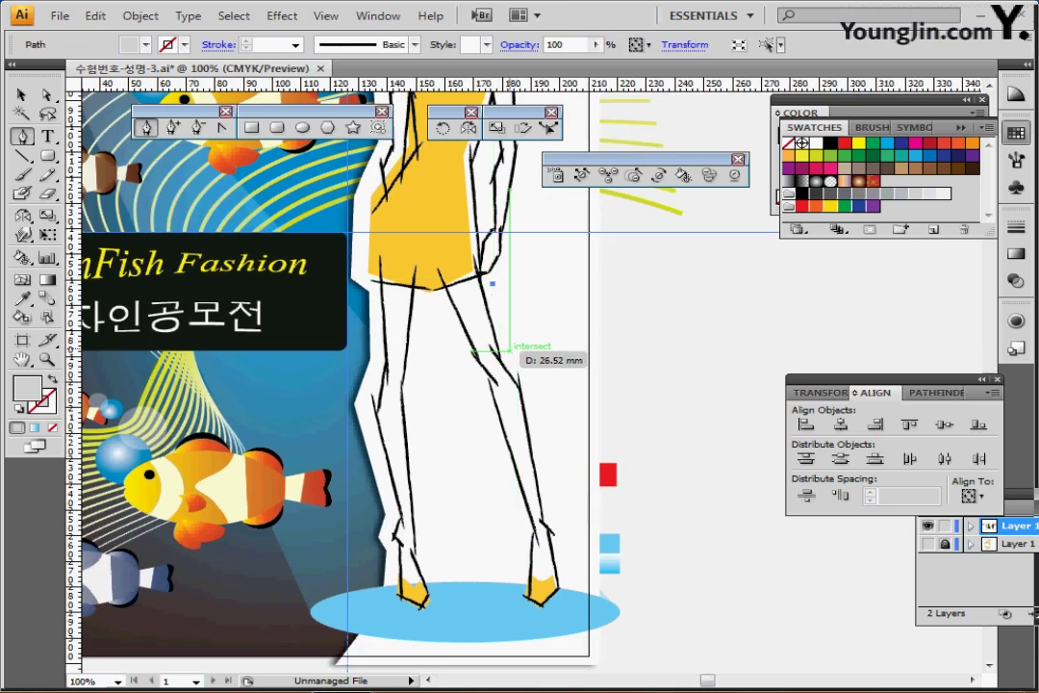
click(511, 351)
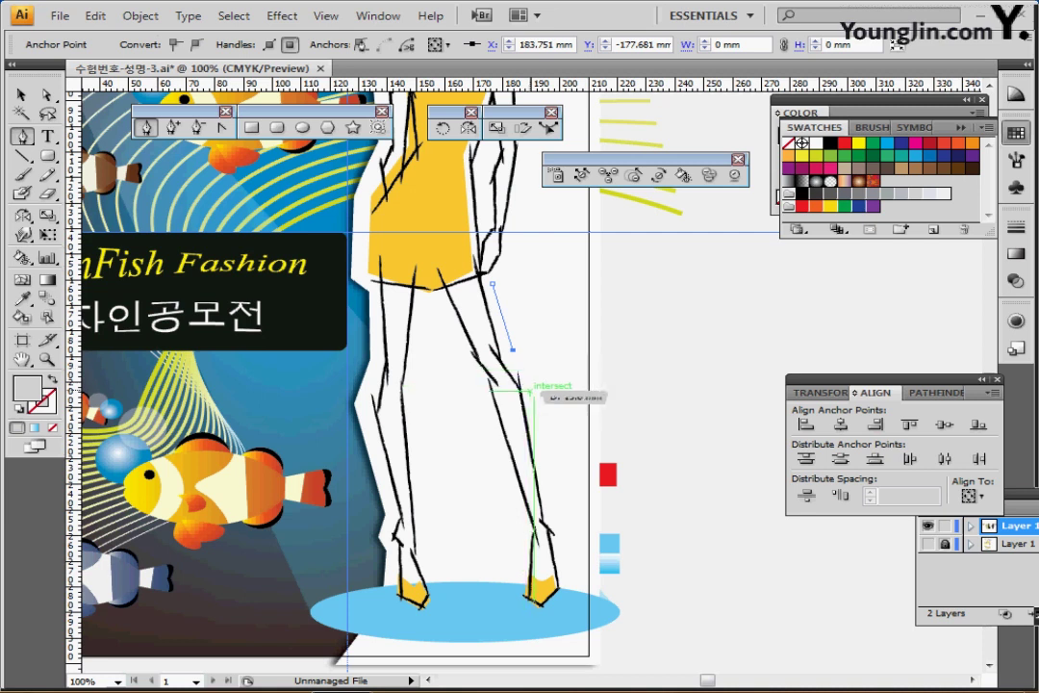
drag(540, 391, 545, 403)
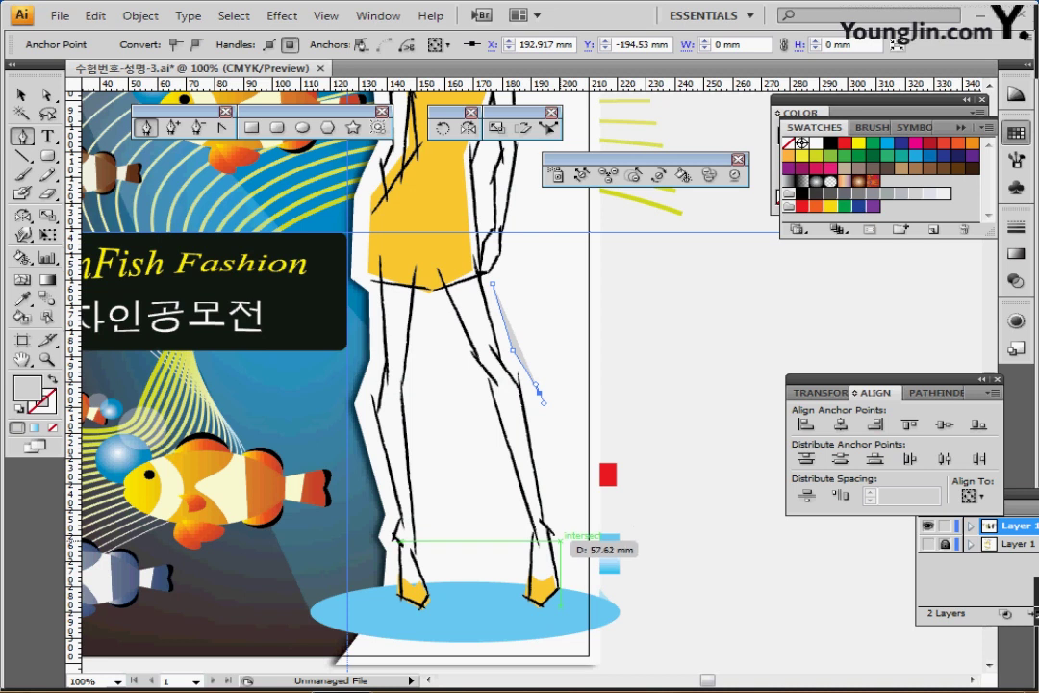
drag(561, 539, 576, 572)
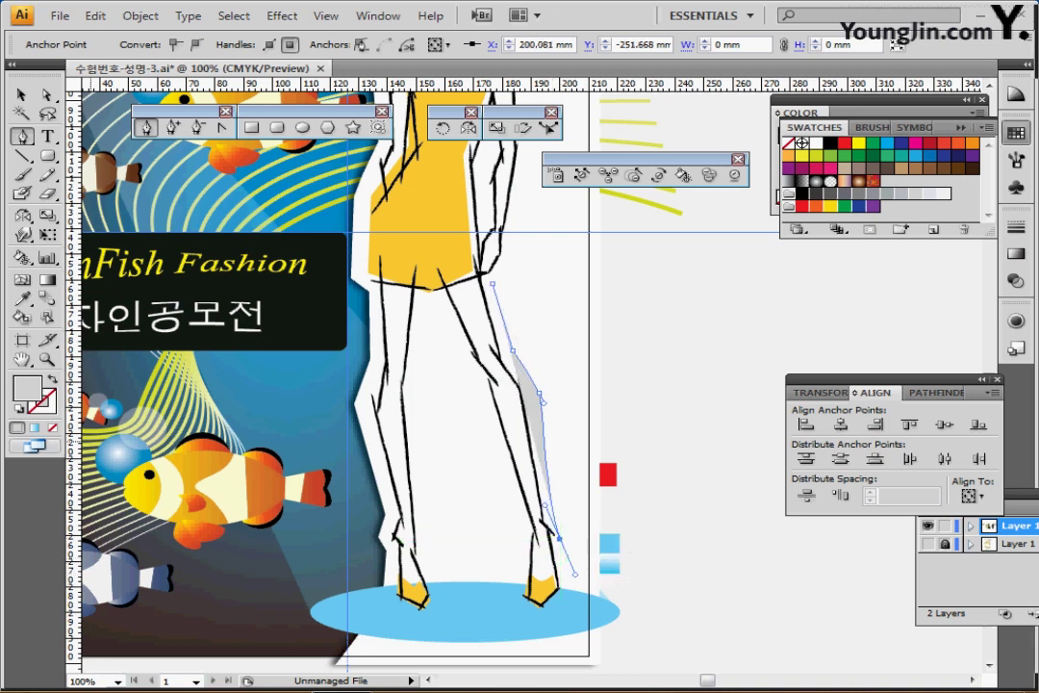
key(d)
key(slash)
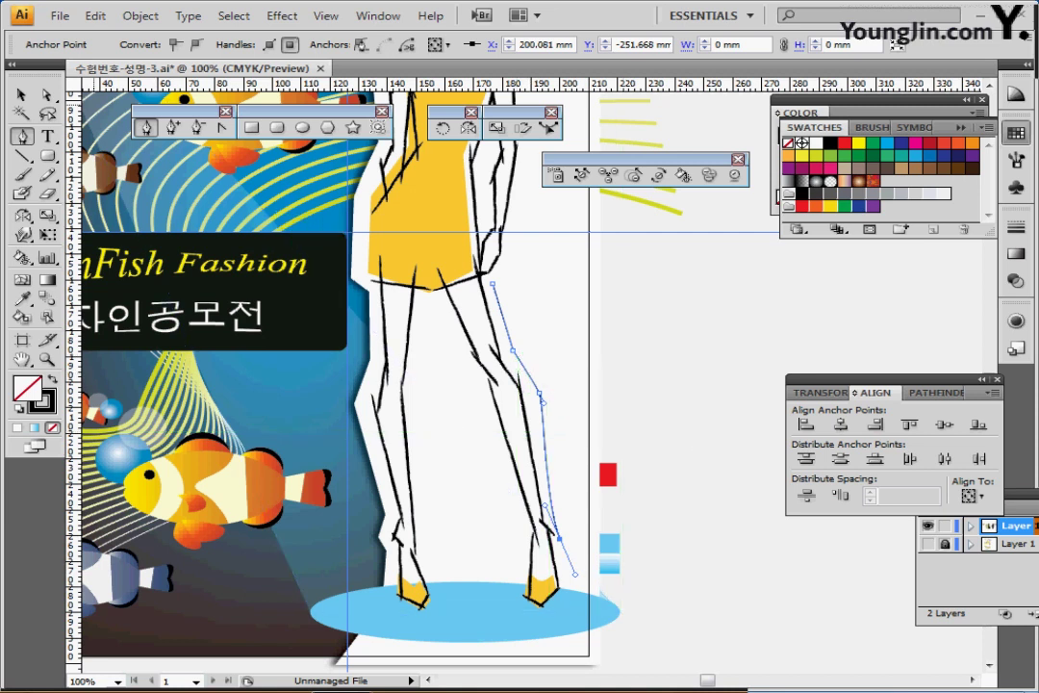
- Turn the leg path into a text path with the Type on a Path tool, starting at its upper end
click(47, 136)
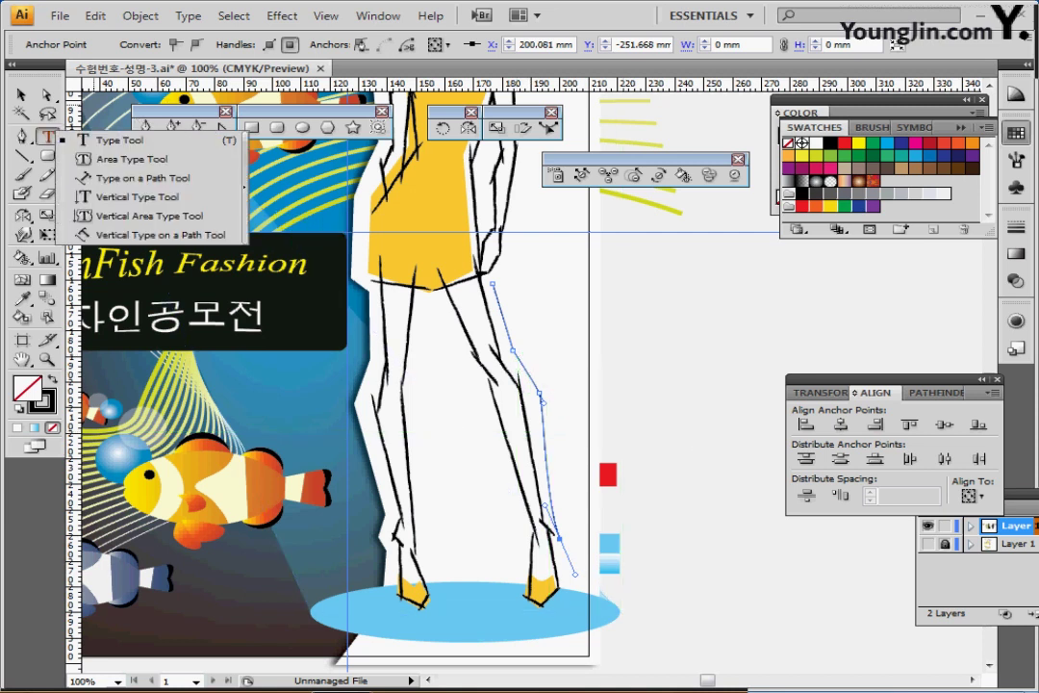
click(144, 178)
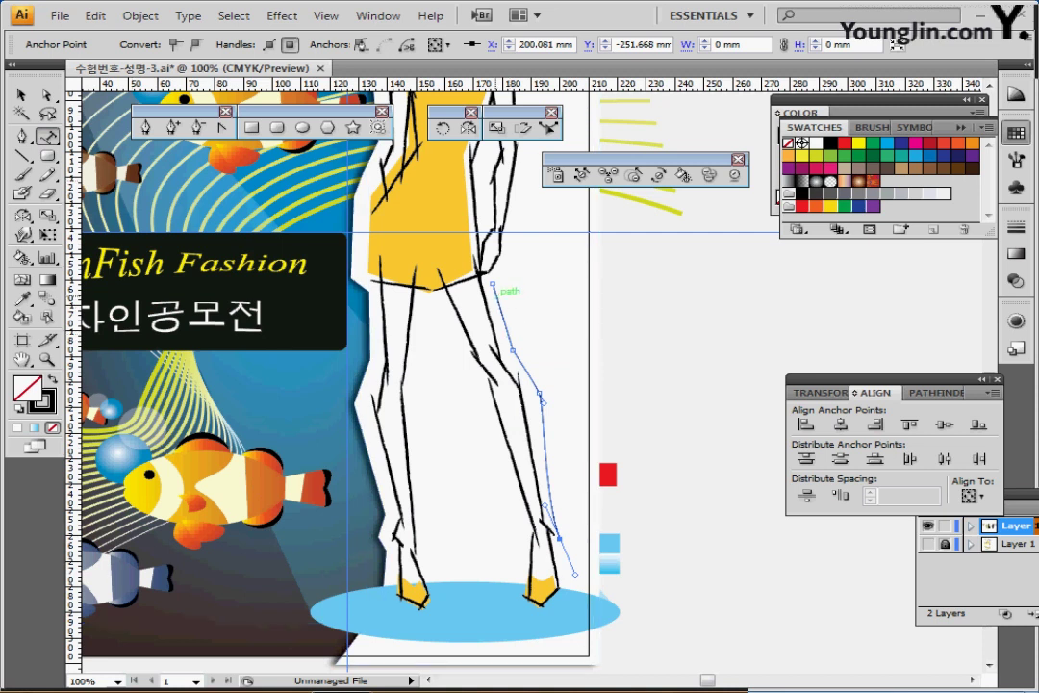
click(493, 285)
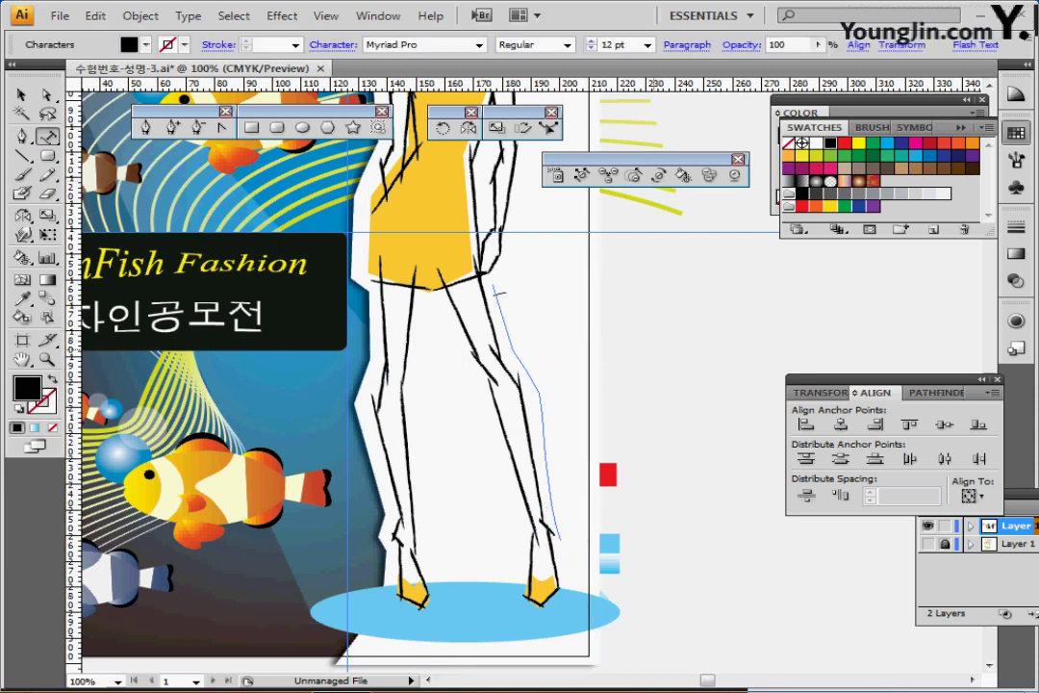
- Copy the entire "2017년 5월까지 접수합니다~" text line placed outside the artboard
ctrl+click(676, 411)
drag(677, 411, 519, 267)
drag(647, 411, 123, 297)
key(ctrl+minus)
key(ctrl+minus)
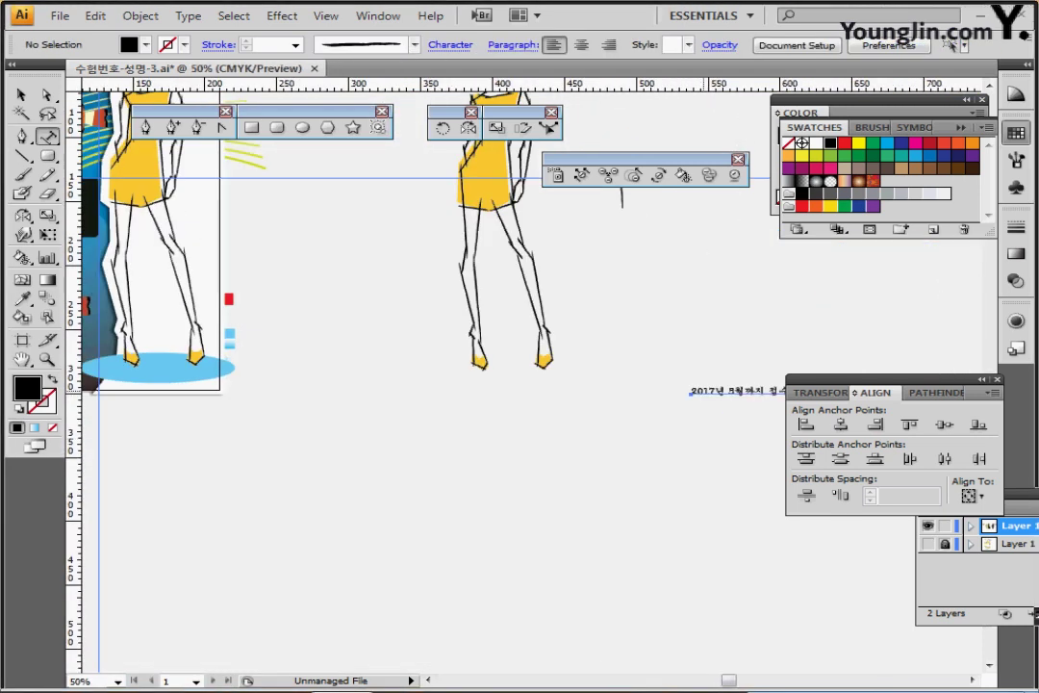
double_click(704, 391)
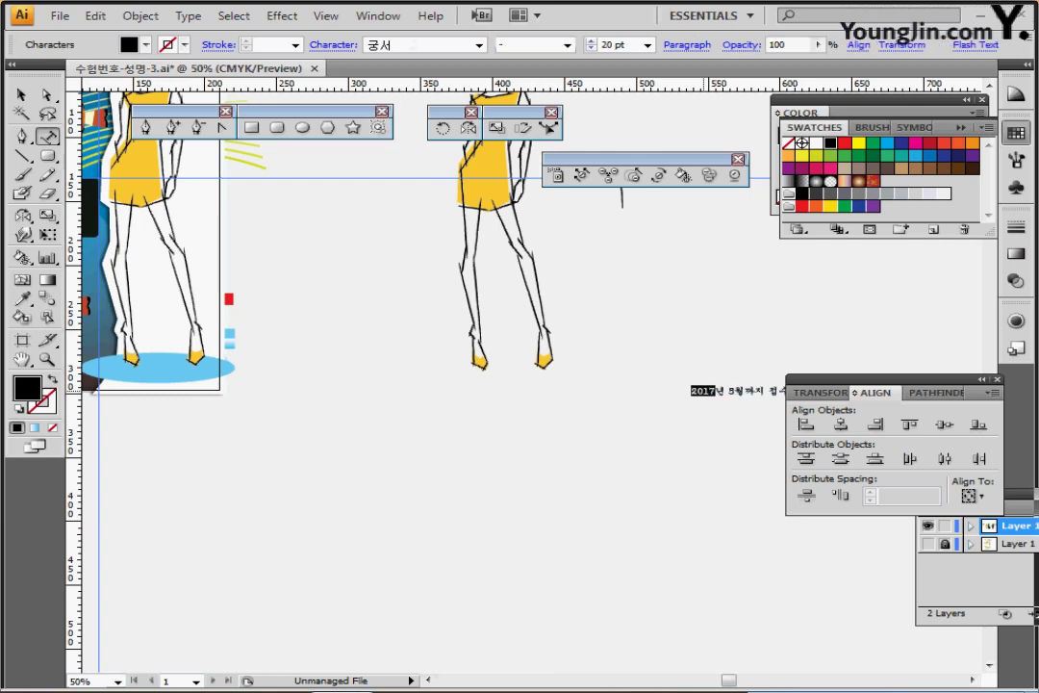
key(ctrl+a)
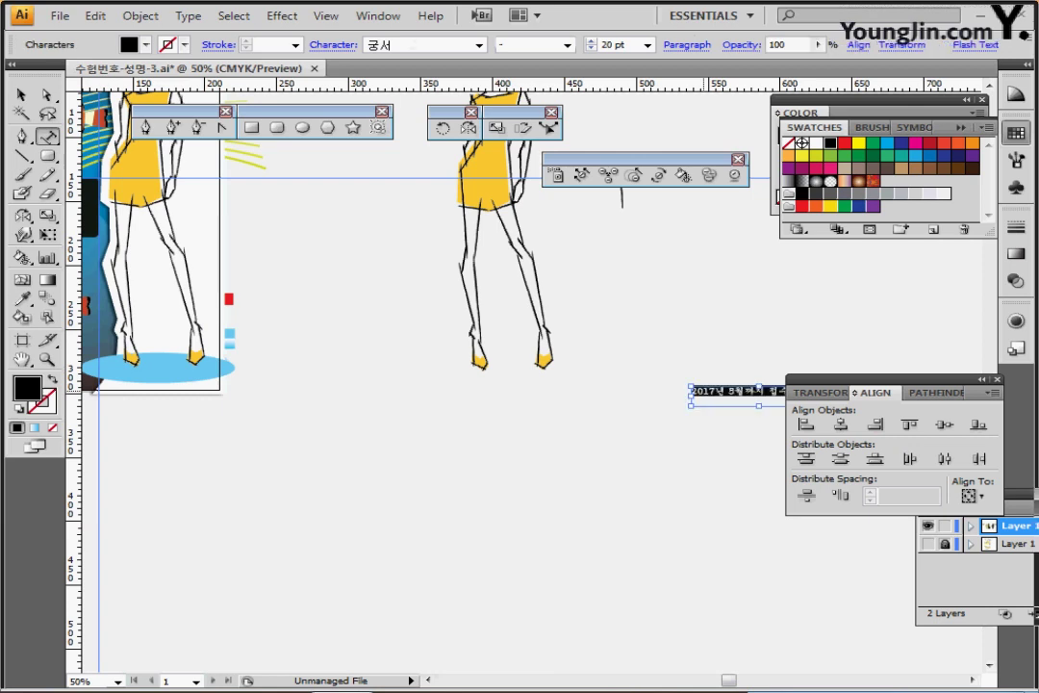
- Return to the figure's leg and select the empty text path beside it
ctrl+click(231, 252)
ctrl+click(231, 252)
drag(539, 318, 308, 291)
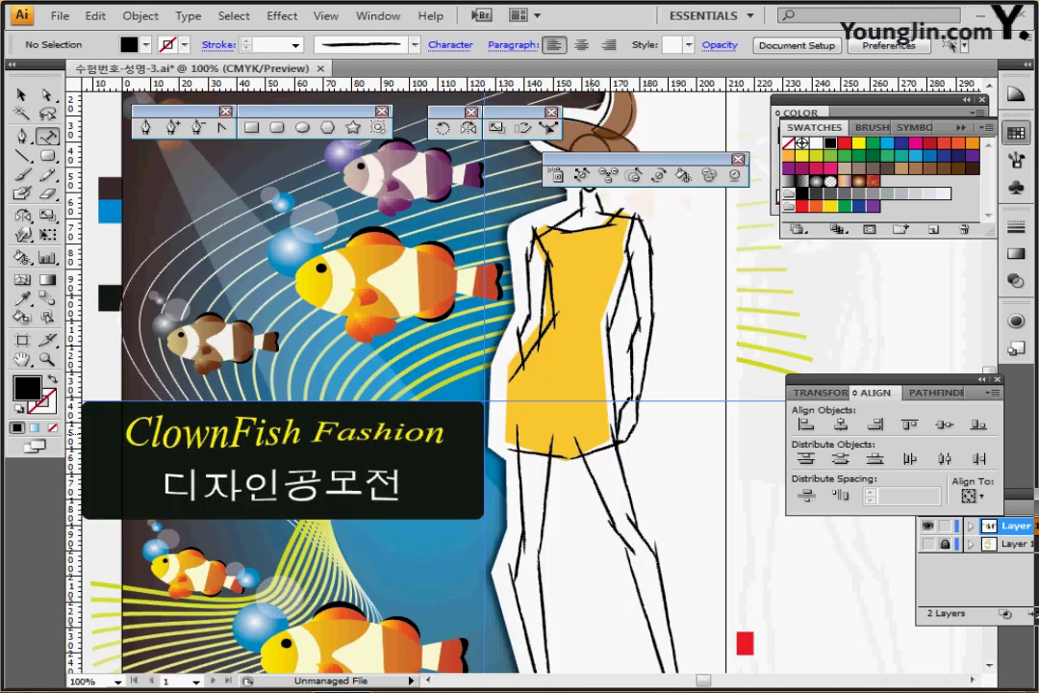
drag(637, 459, 493, 296)
click(487, 295)
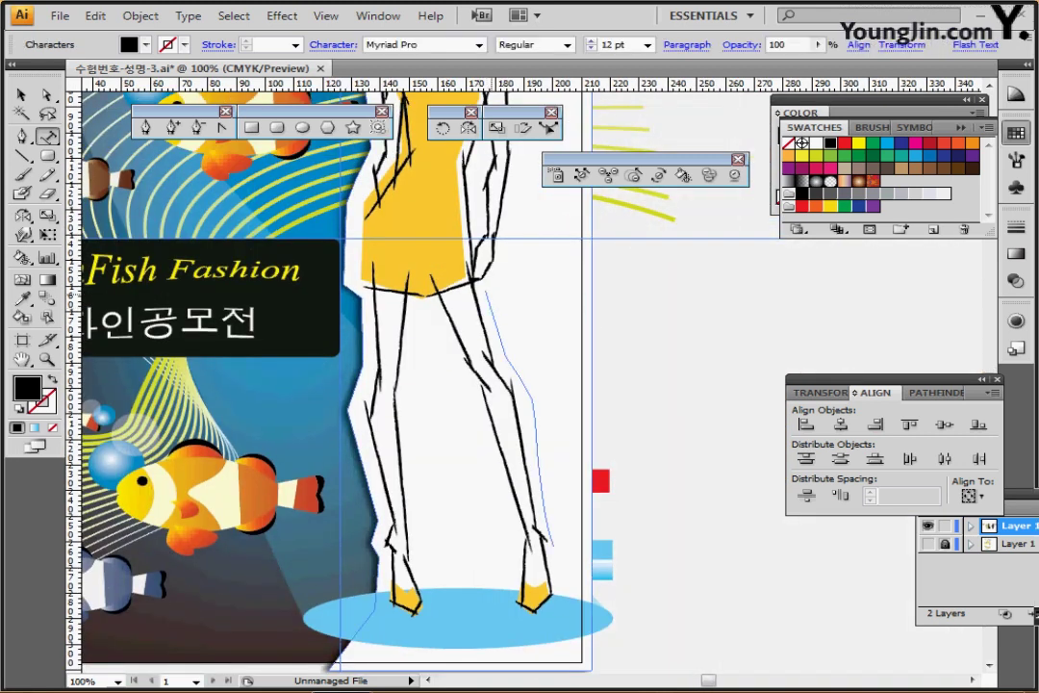
click(490, 301)
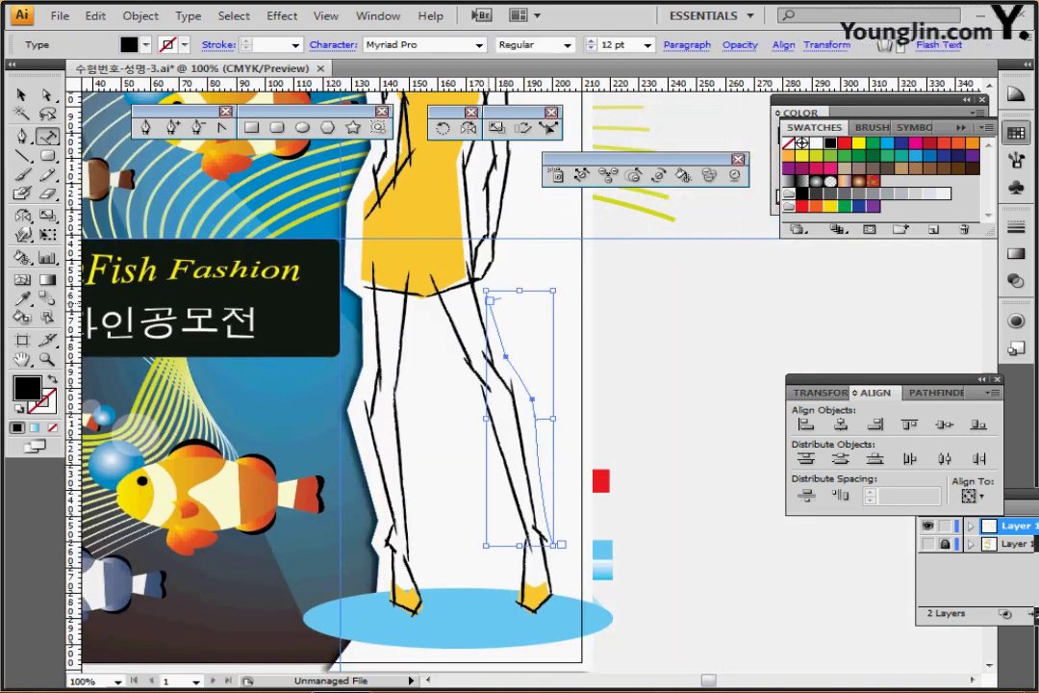
click(687, 46)
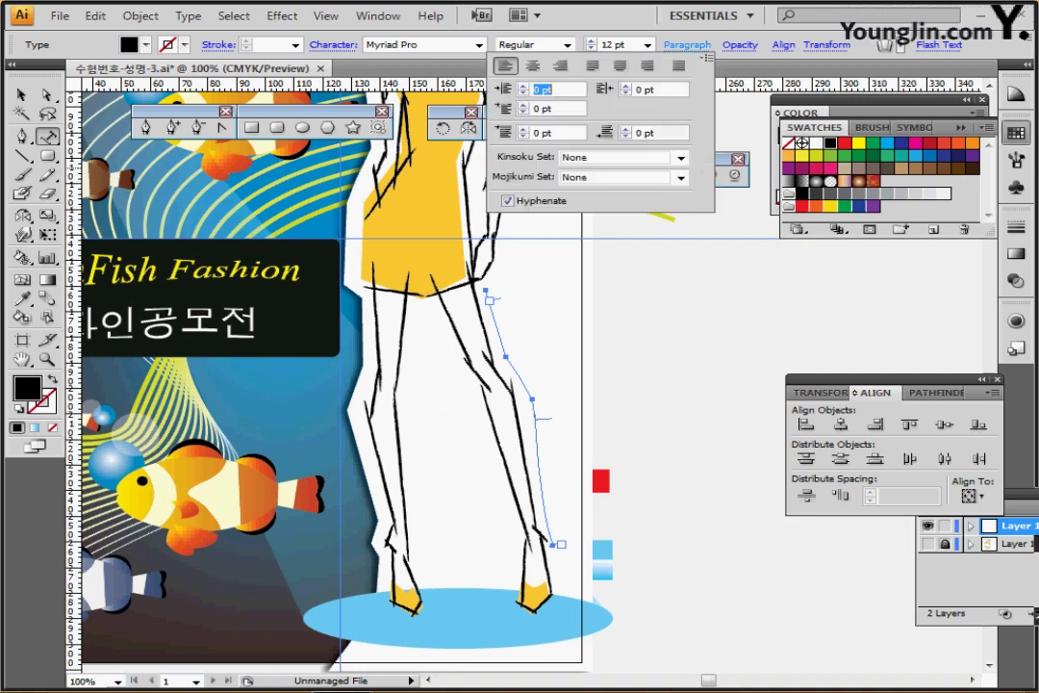
click(740, 45)
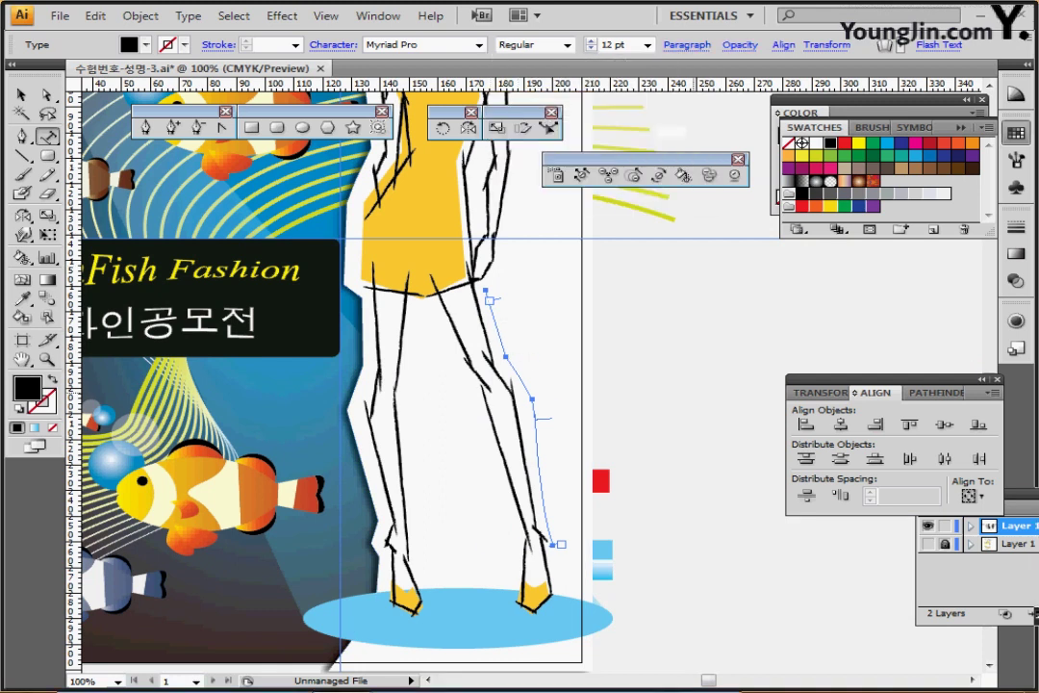
key(ctrl)
key(ctrl)
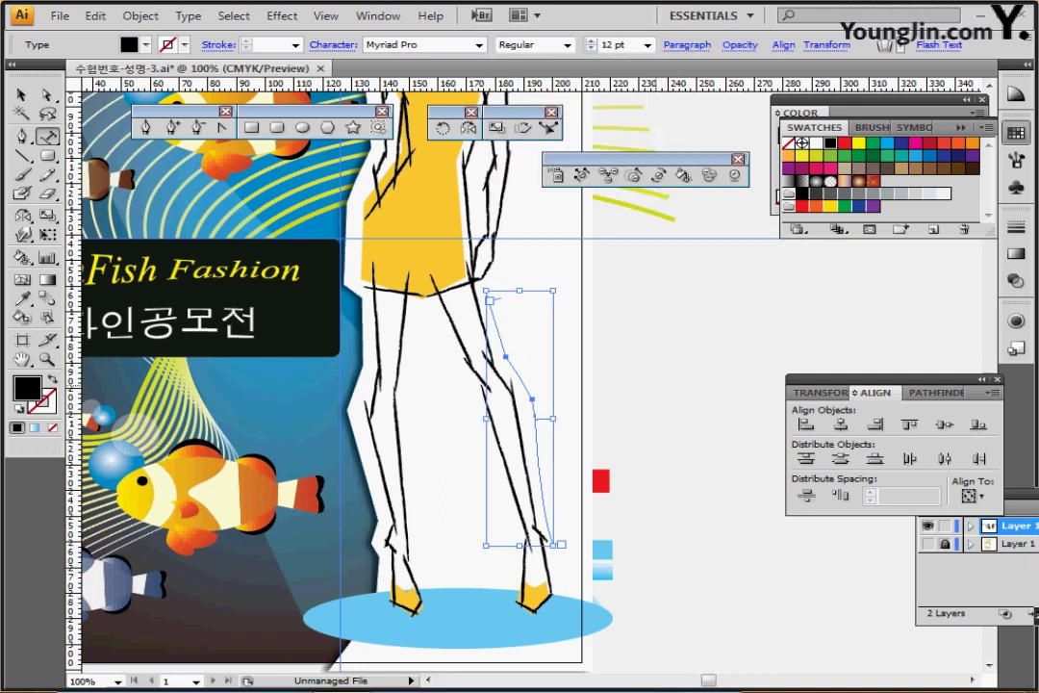
key(ctrl+v)
key(ctrl+z)
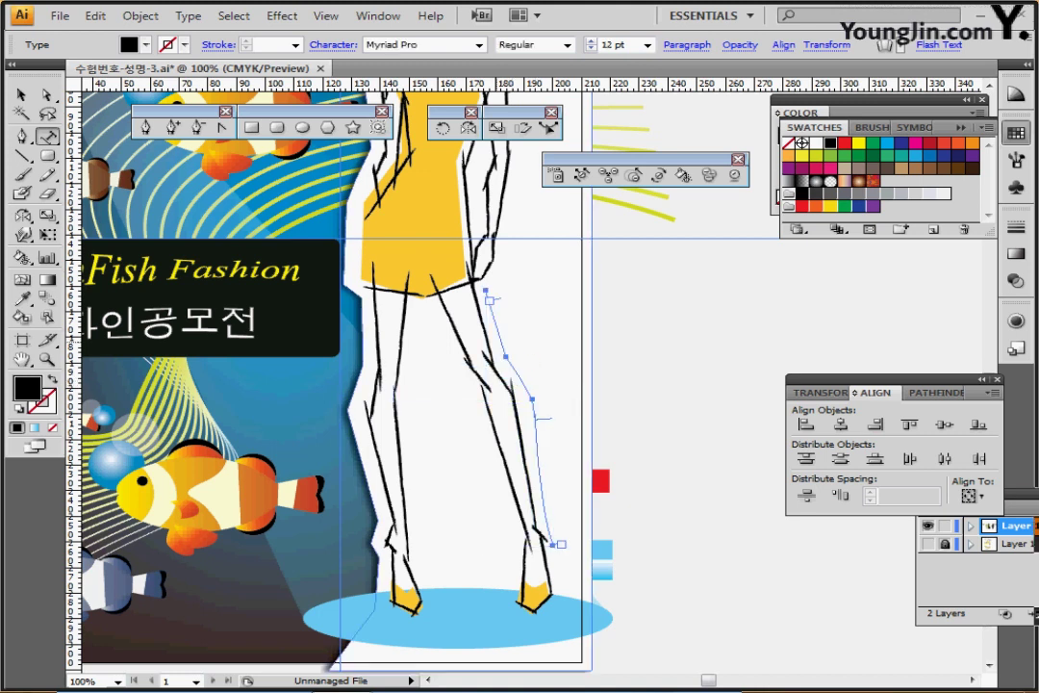
- Put "2017년 5월까지 접수합니다~" in 궁서 20 pt on the path beside the leg and nudge it slightly
click(490, 304)
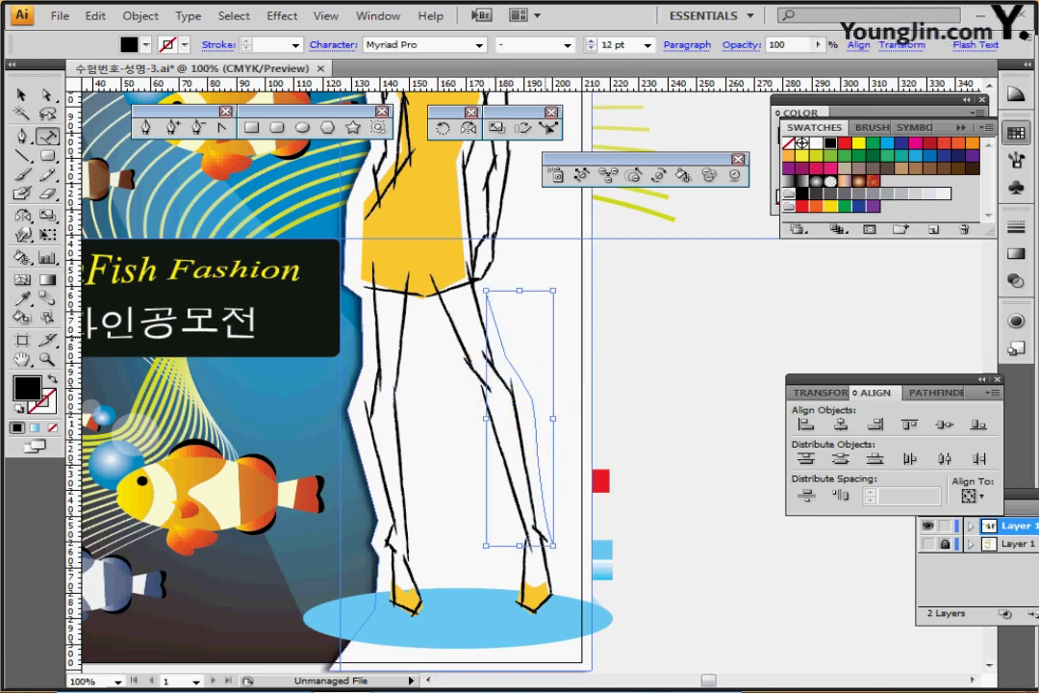
text(2017년 5월까지 접수합니다~)
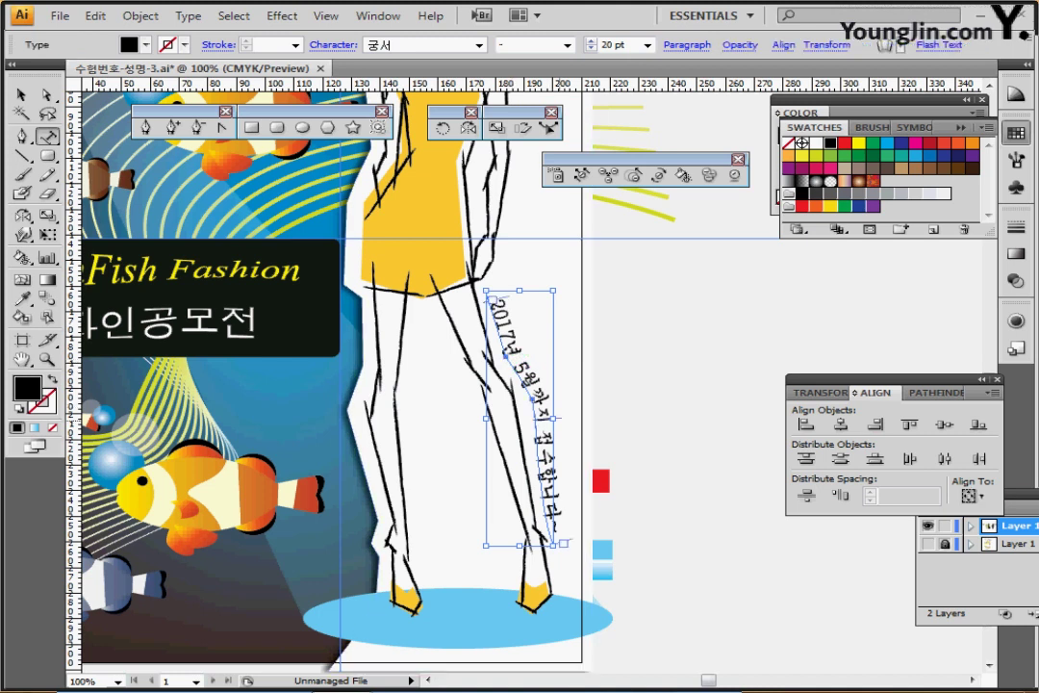
drag(545, 452, 547, 450)
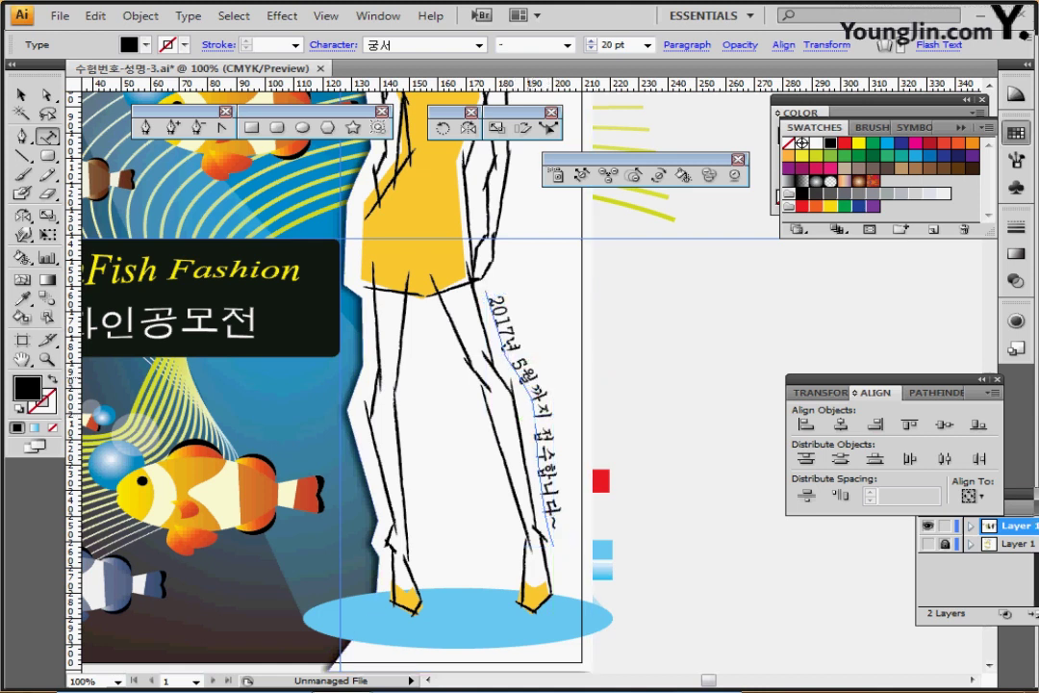
- Set the "2017년 5월" part of the path text to 23 pt and colour it red
mouse_move(538, 385)
mouse_down()
mouse_move(502, 305)
mouse_move(537, 383)
mouse_up()
click(494, 312)
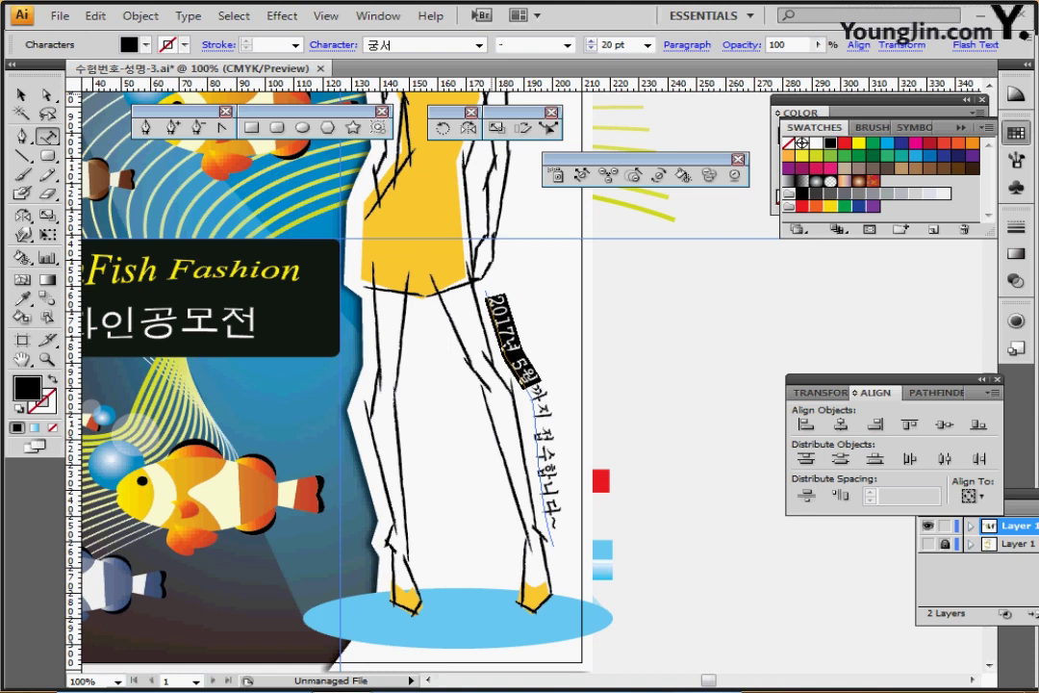
drag(627, 45, 600, 45)
key(Up)
key(Up)
key(Up)
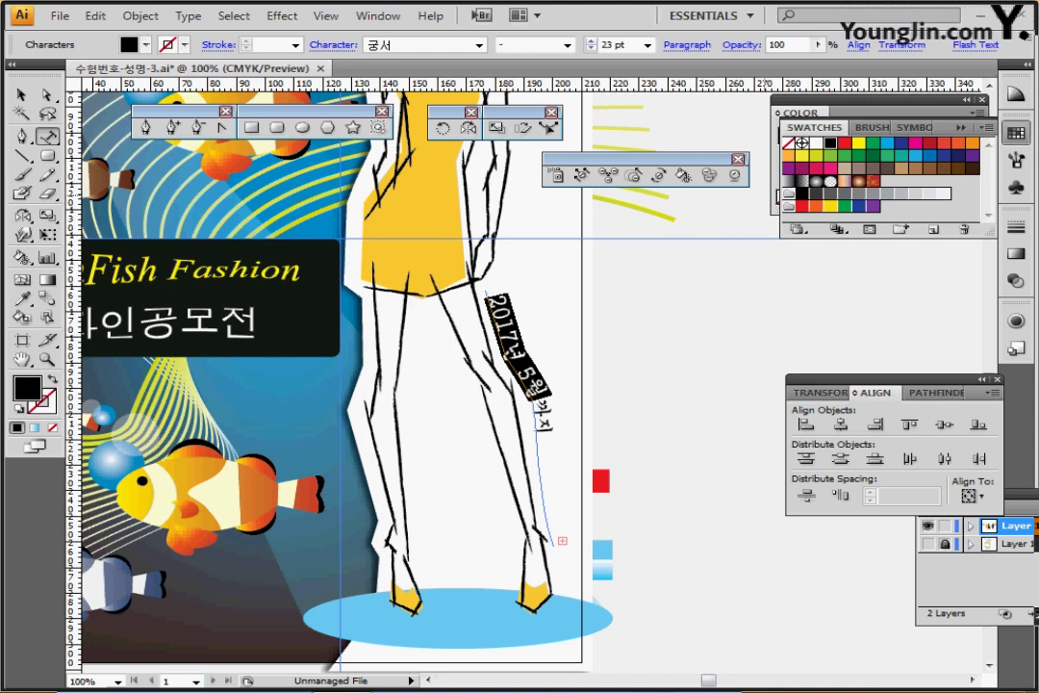
click(845, 144)
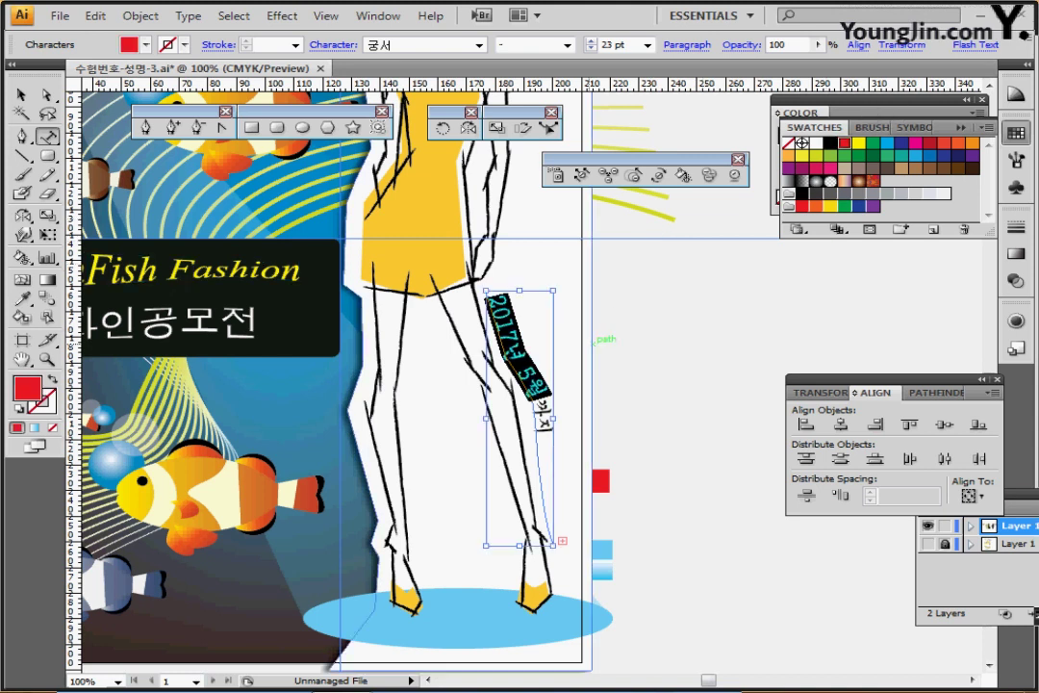
- Move the start of the path text to the upper end of the path so the whole line fits, and deselect it
key(Escape)
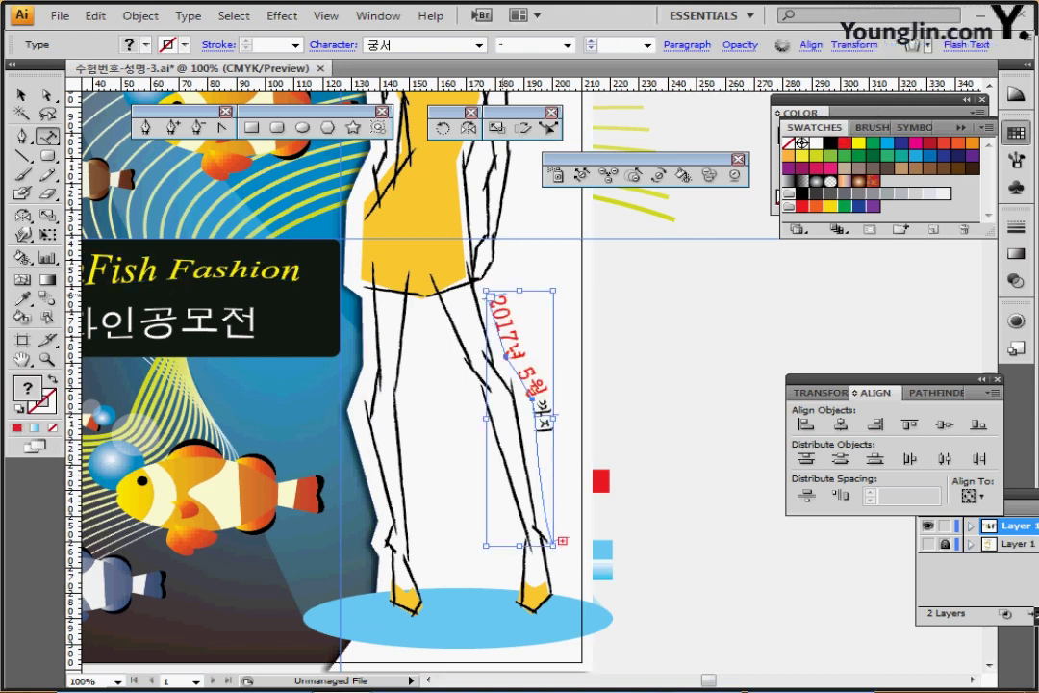
drag(493, 298, 487, 290)
key(ctrl+shift+a)
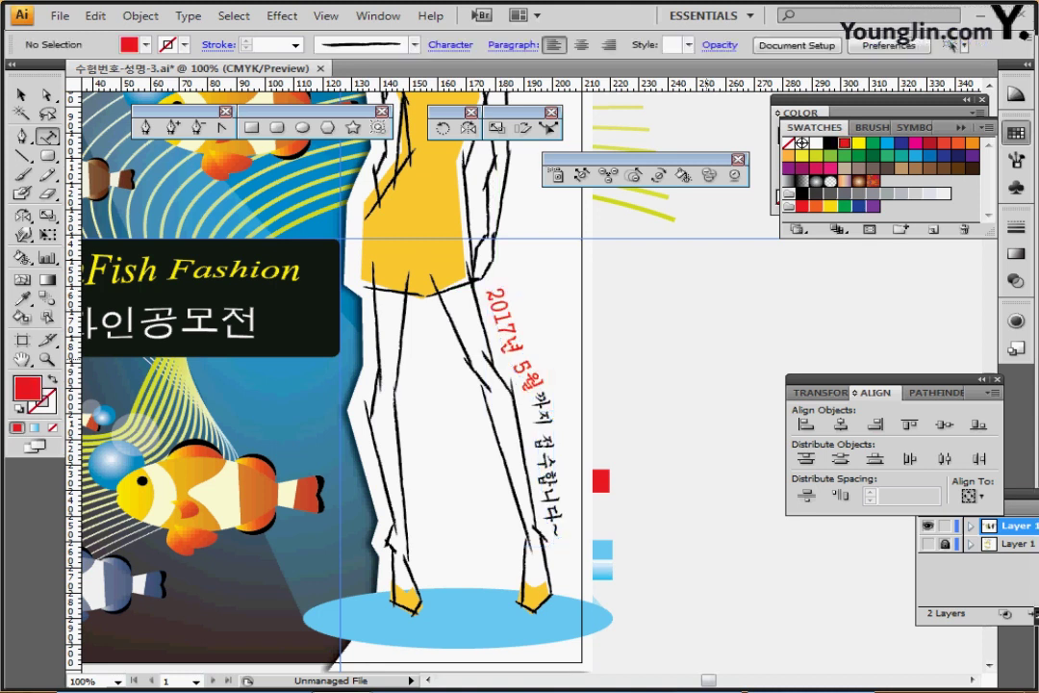
- Save the document, and draw a 210 mm wide, 297 mm high rectangle from the artboard's upper-left corner, covering the page
key(ctrl+s)
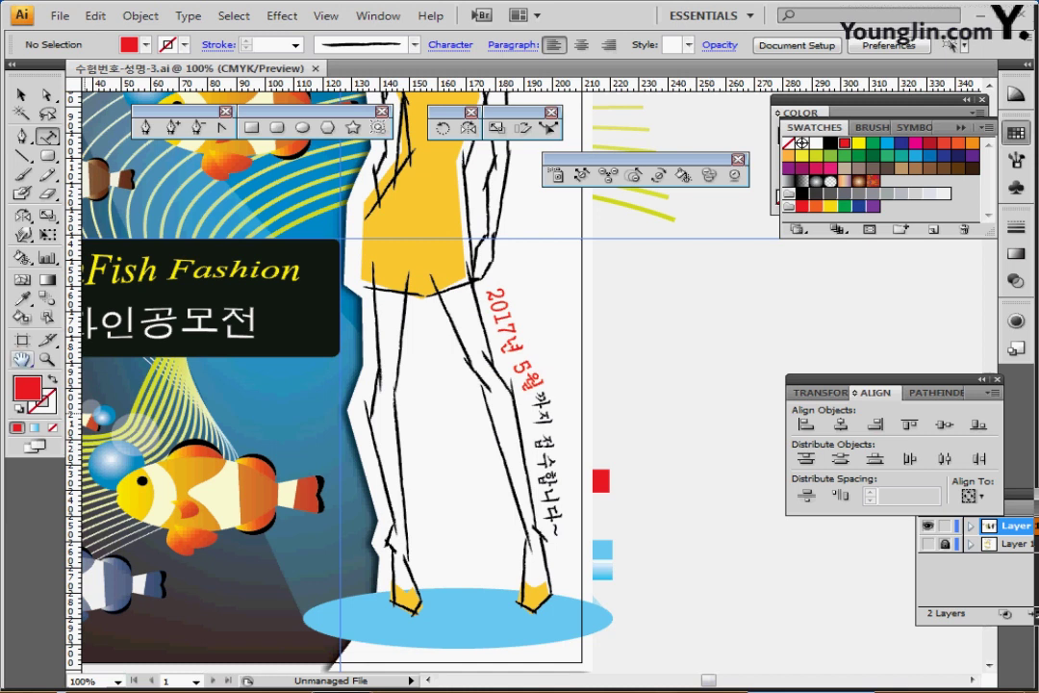
double_click(21, 359)
key(ctrl+minus)
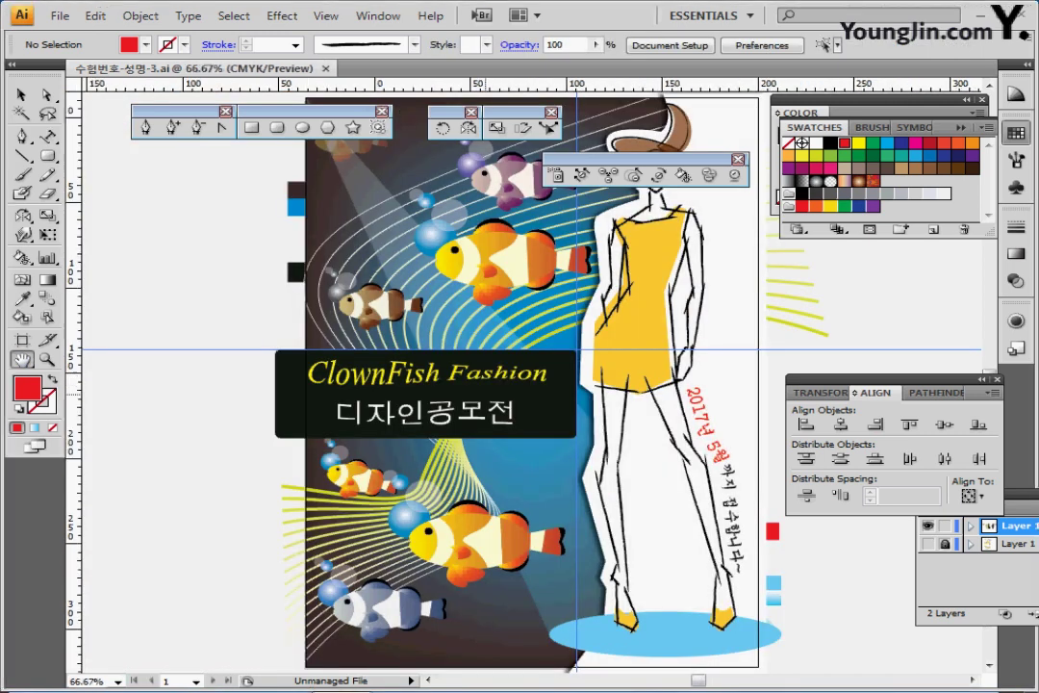
drag(449, 347, 324, 370)
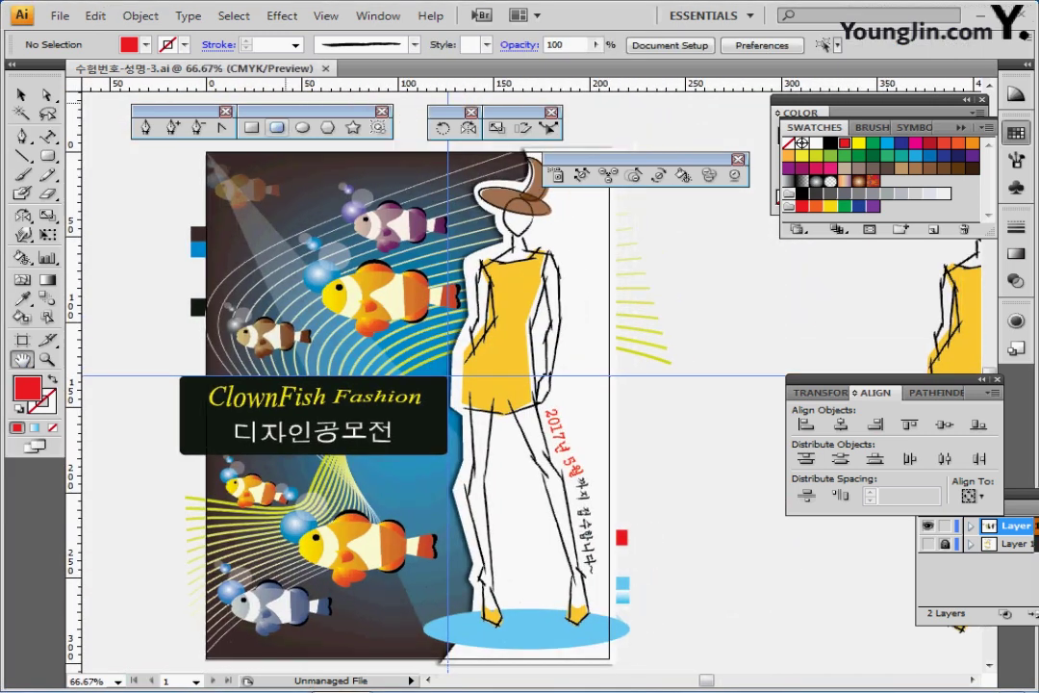
click(251, 127)
click(738, 159)
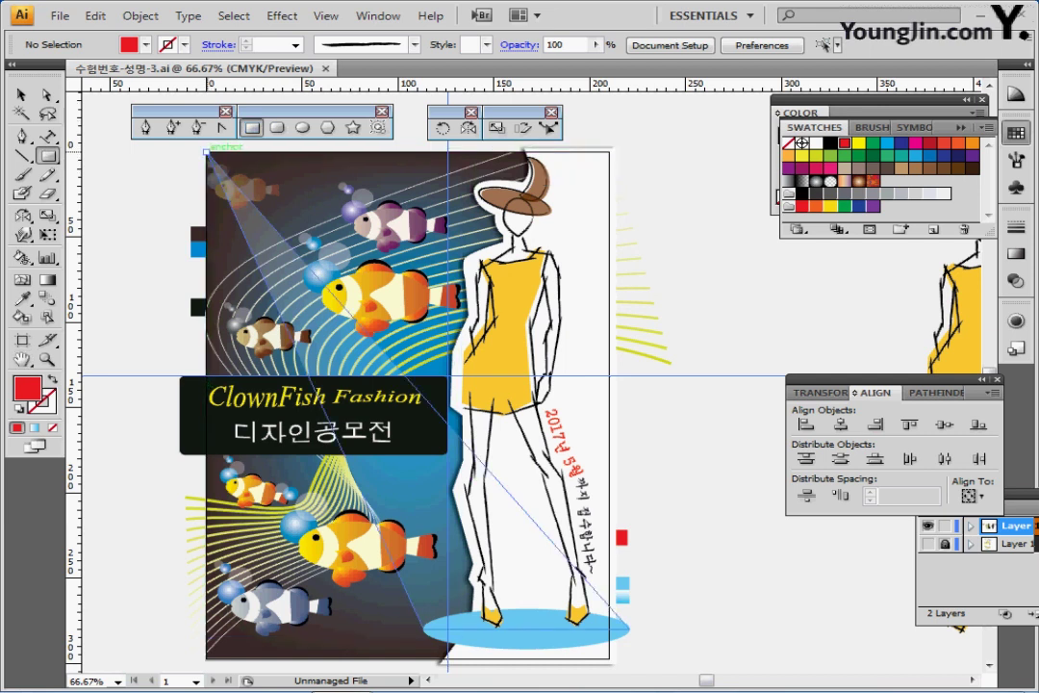
click(206, 152)
text(2)
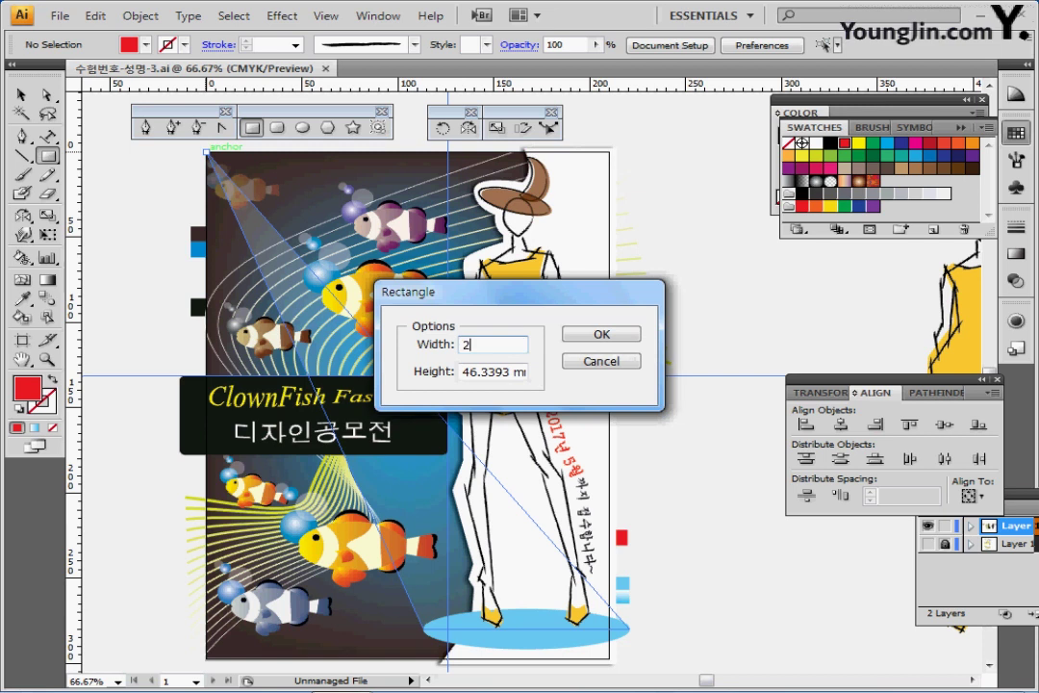
text(10)
key(Tab)
text(297)
key(Return)
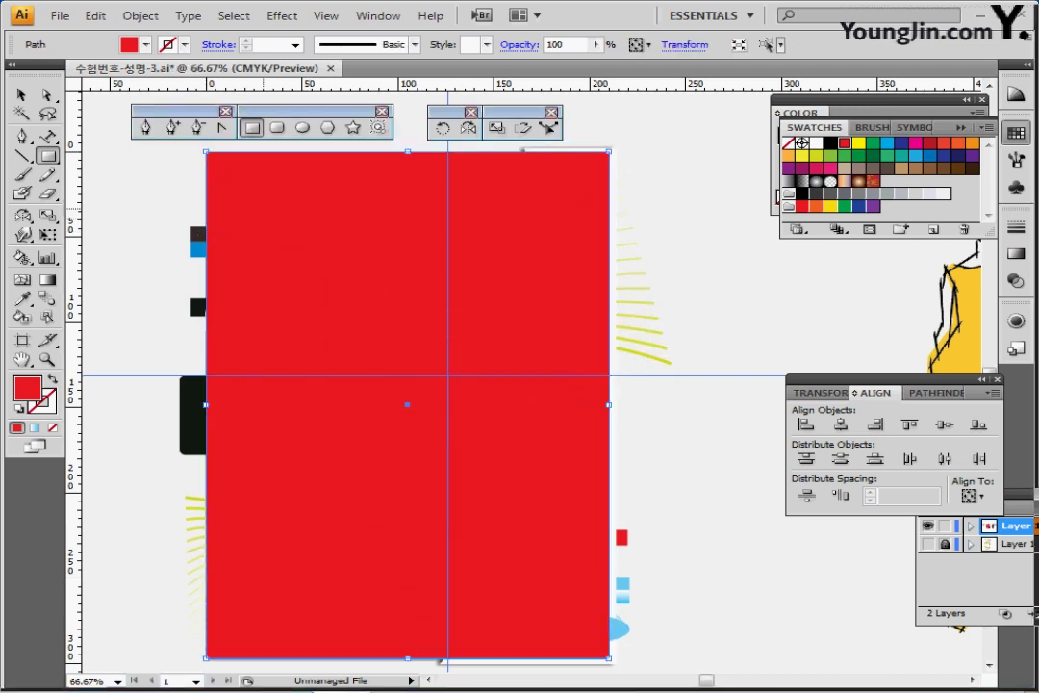
- Make a clipping mask from all the artwork with the page-sized red rectangle on top, and deselect it
click(141, 15)
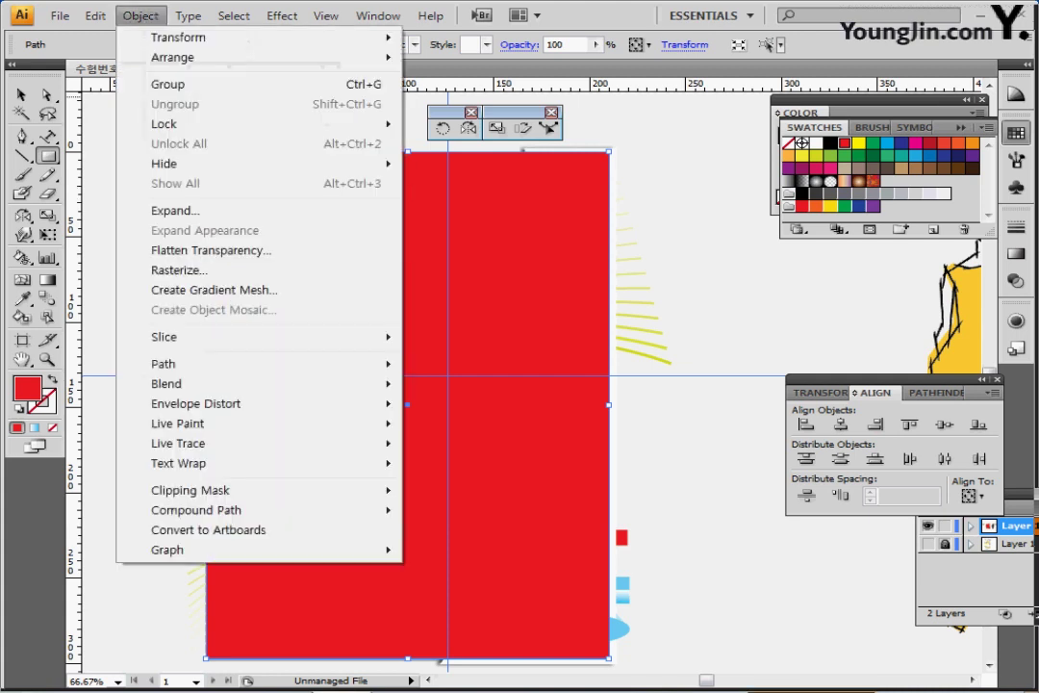
key(Escape)
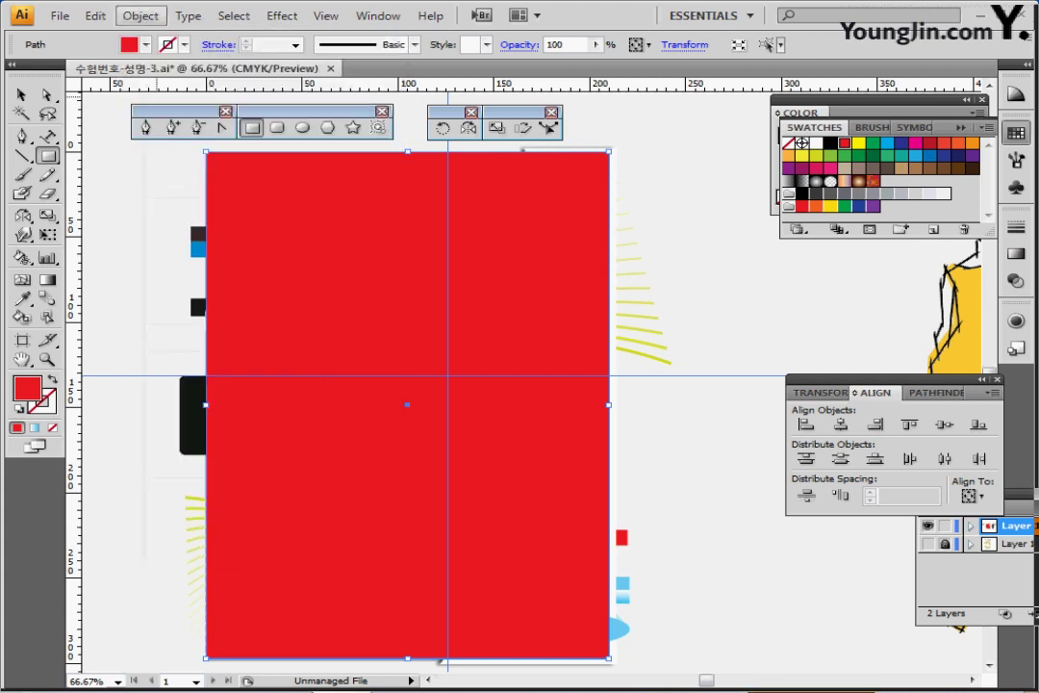
key(ctrl+a)
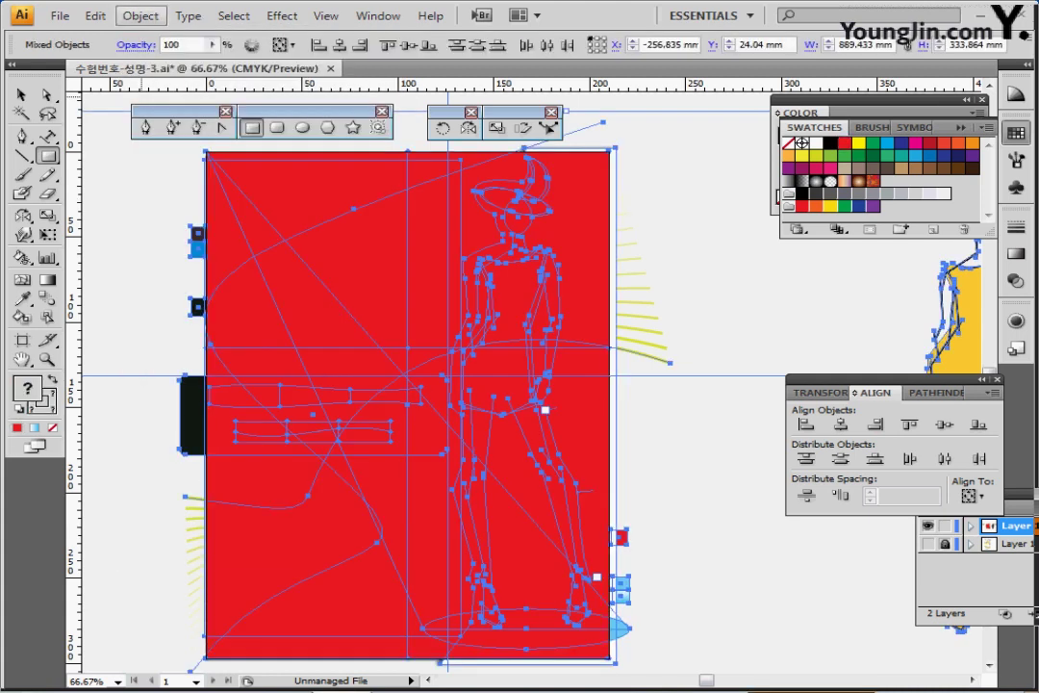
right_click(252, 169)
click(317, 234)
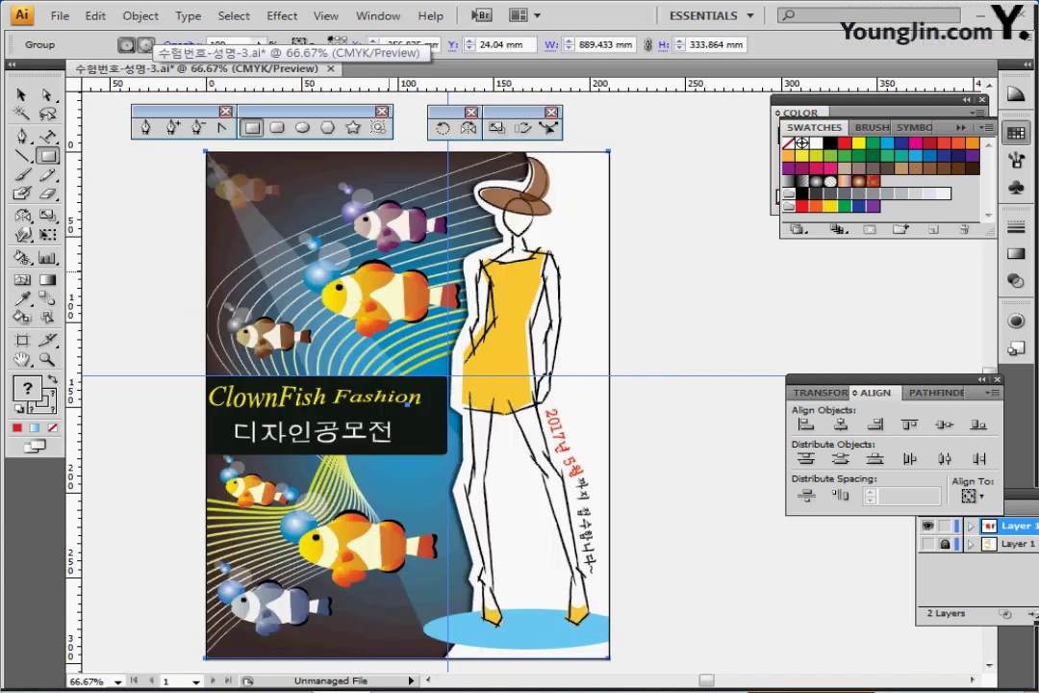
key(ctrl+shift+a)
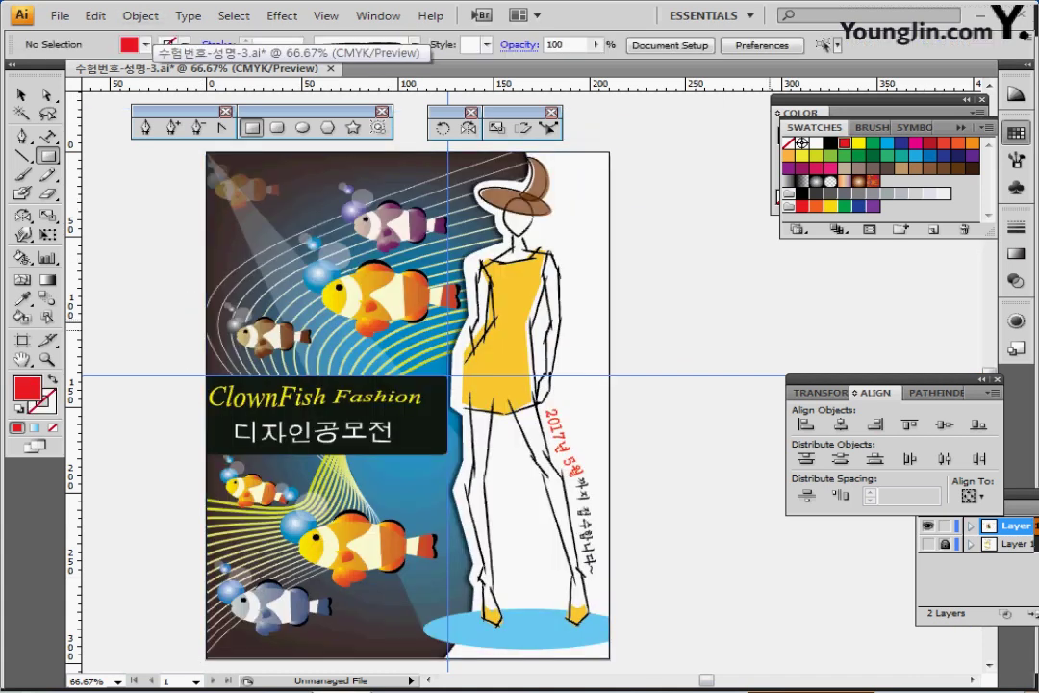